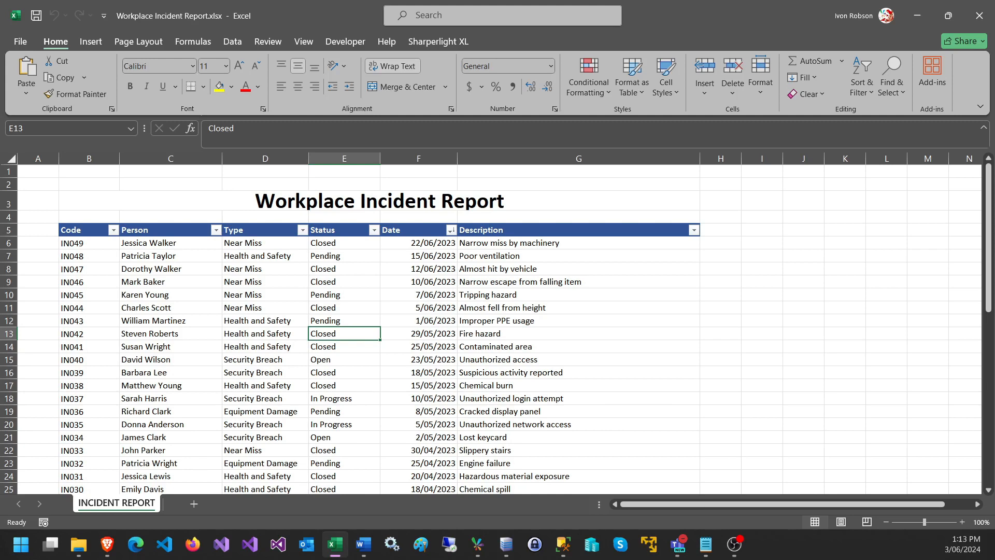
# Switch to the browser and view the entry form of incident IN001 in the Workplace Incident Report
pyautogui.hotkey('alt', 'Tab')
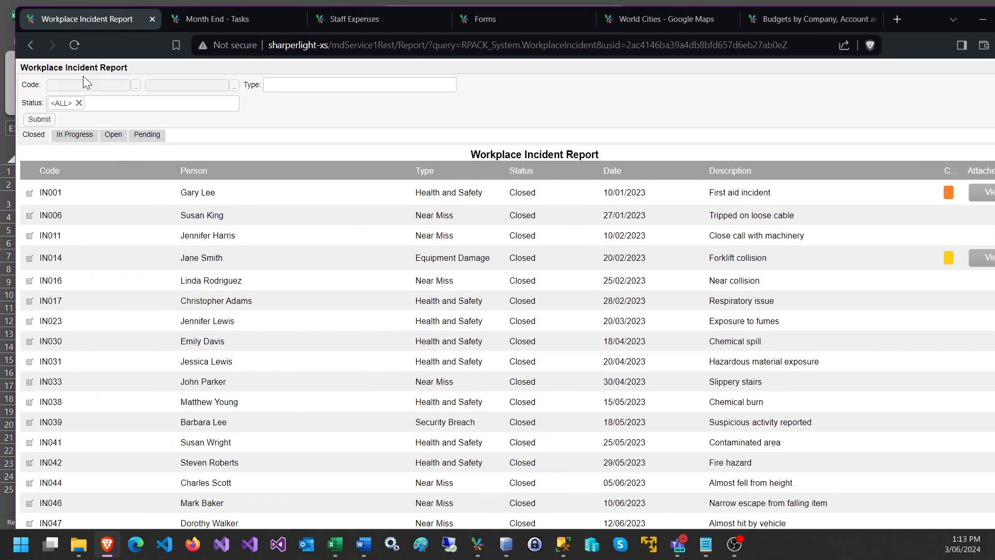
pyautogui.click(124, 201)
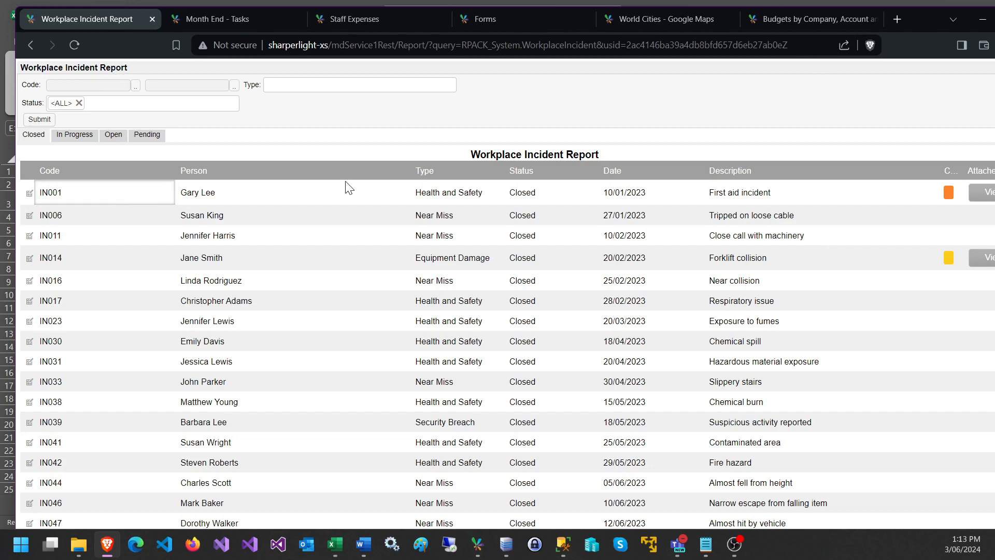
pyautogui.click(29, 195)
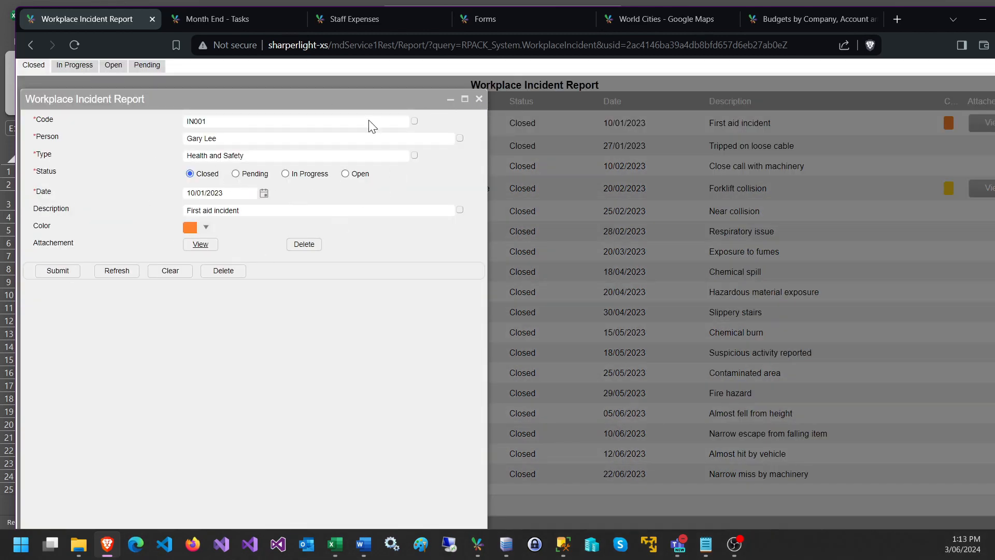
pyautogui.click(479, 99)
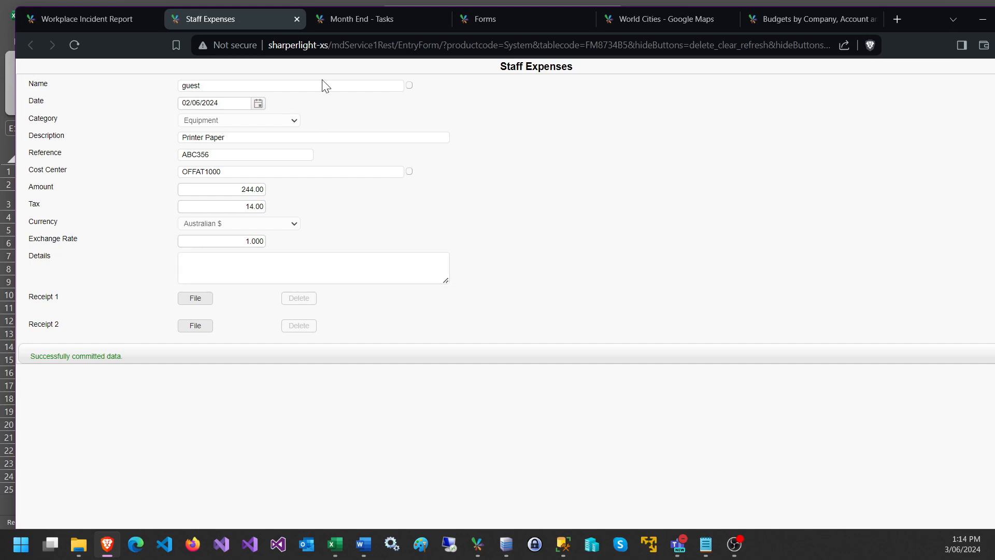
# Examine the month-end tasks and view the previous-month submission for the Payroll Accrual task
pyautogui.click(363, 17)
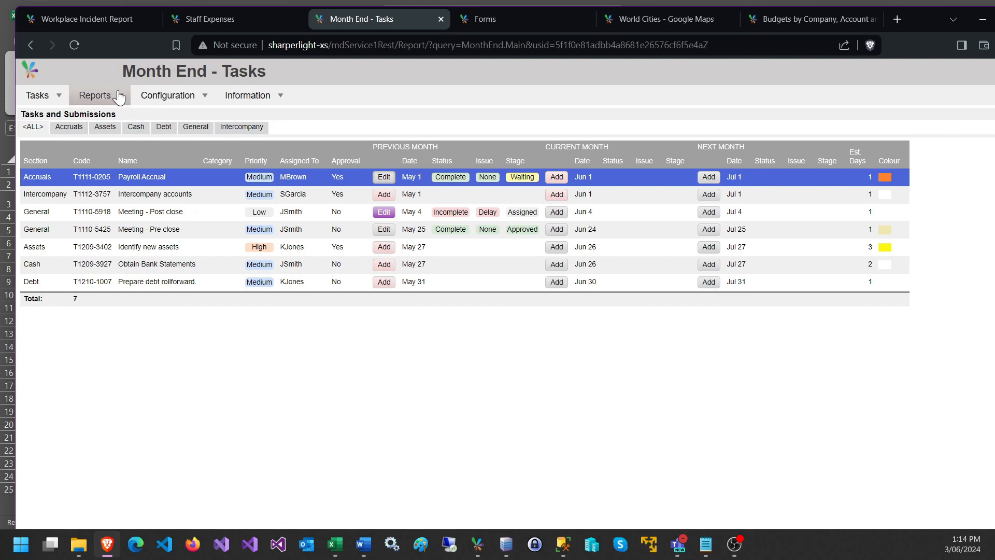
pyautogui.moveTo(178, 102)
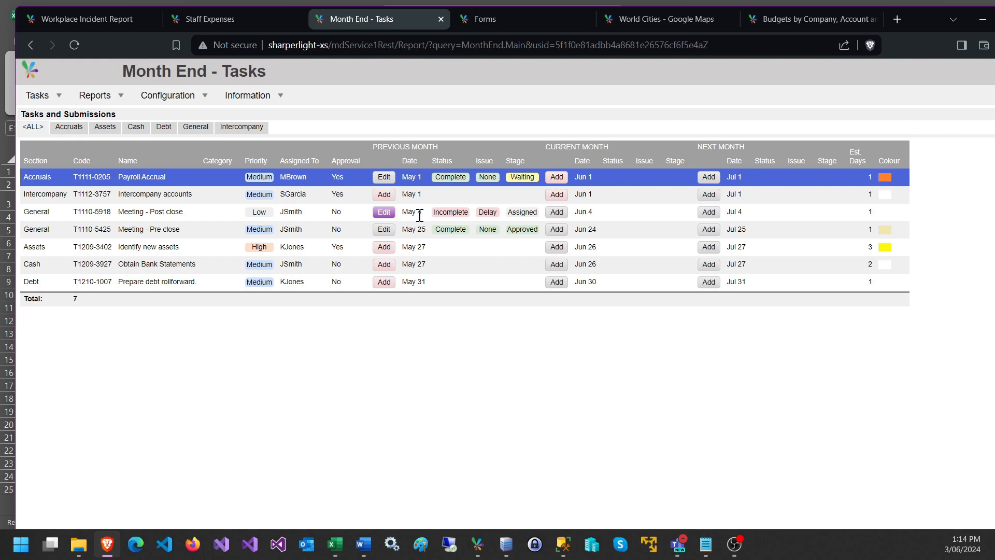
pyautogui.click(391, 176)
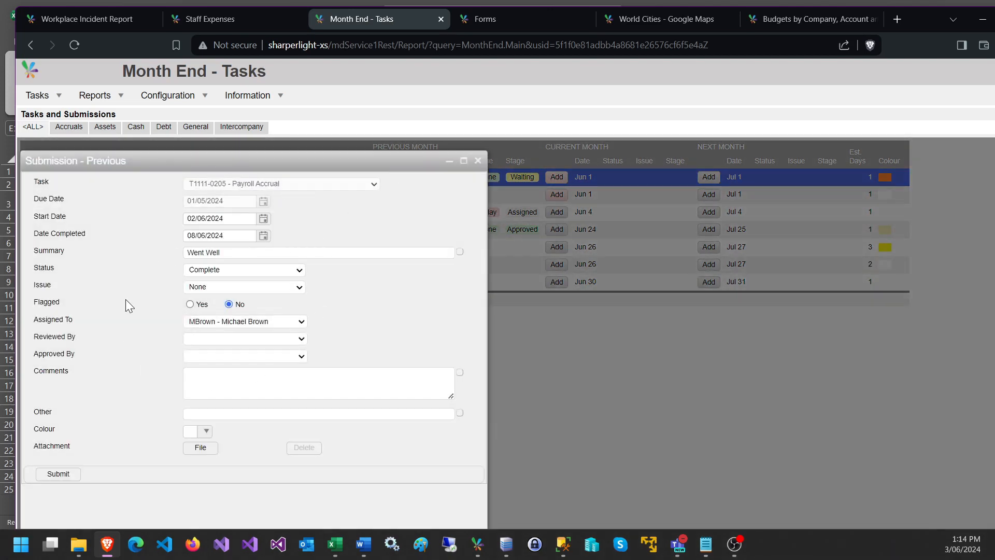
pyautogui.click(478, 162)
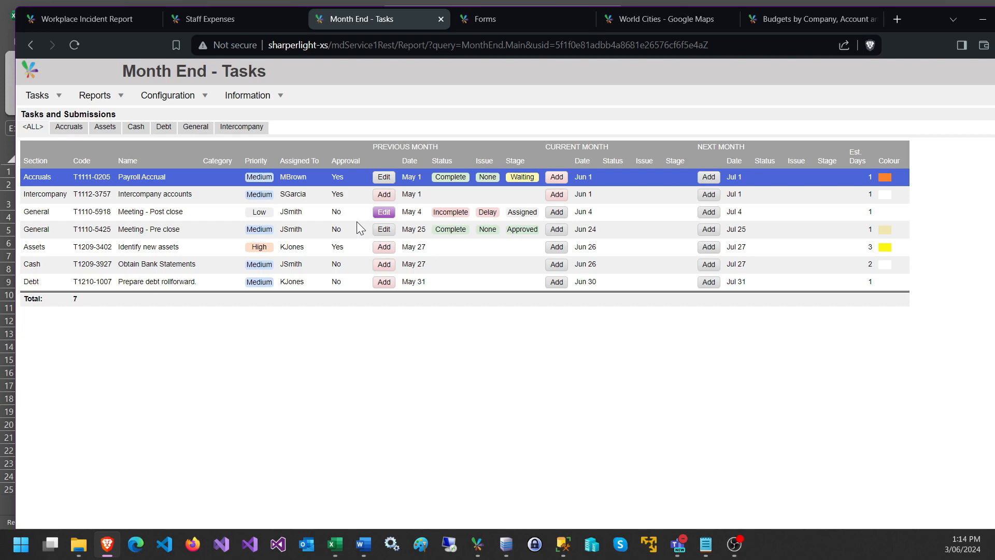
# View the Staff Expenses schedule in the forms list and the World Cities map report
pyautogui.hotkey('ctrl', 'Tab')
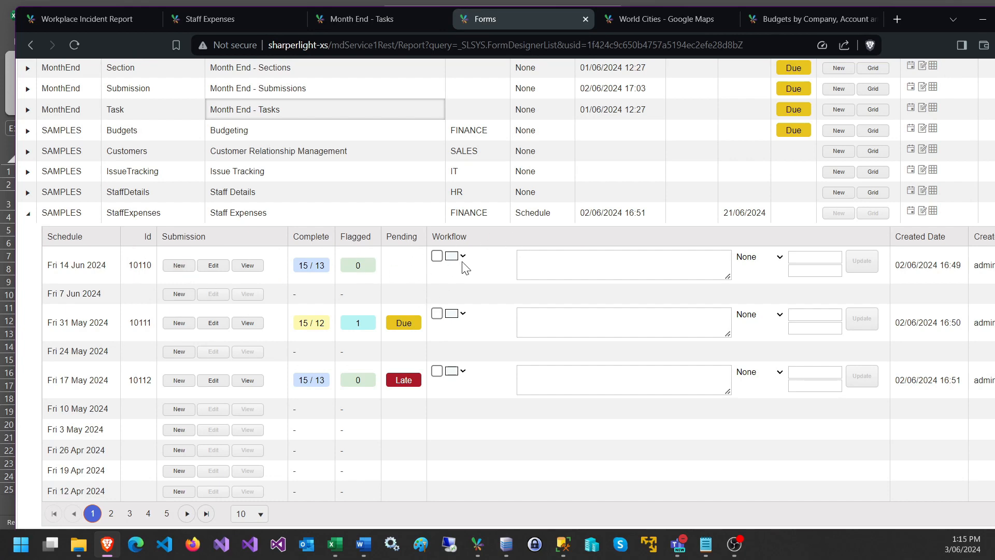
pyautogui.click(653, 24)
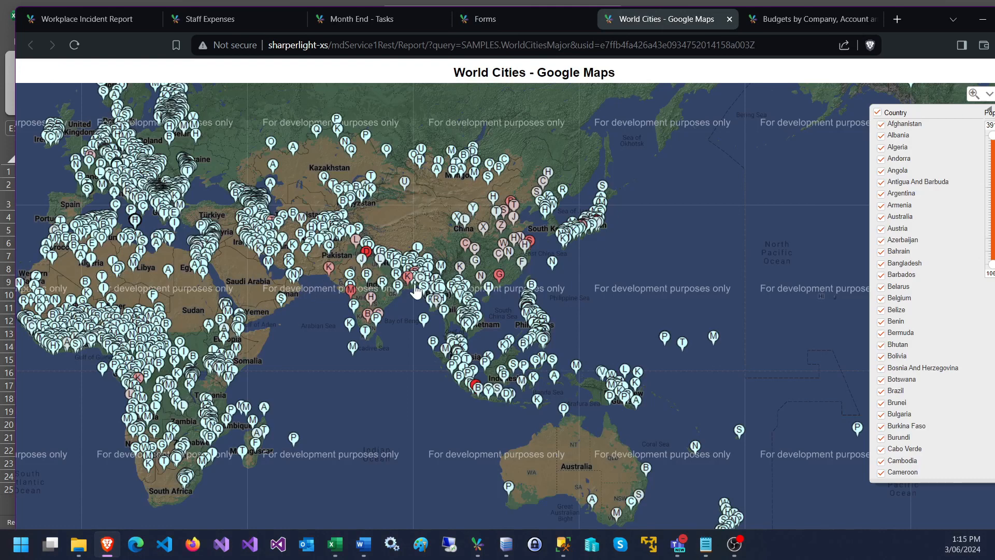
pyautogui.moveTo(416, 291)
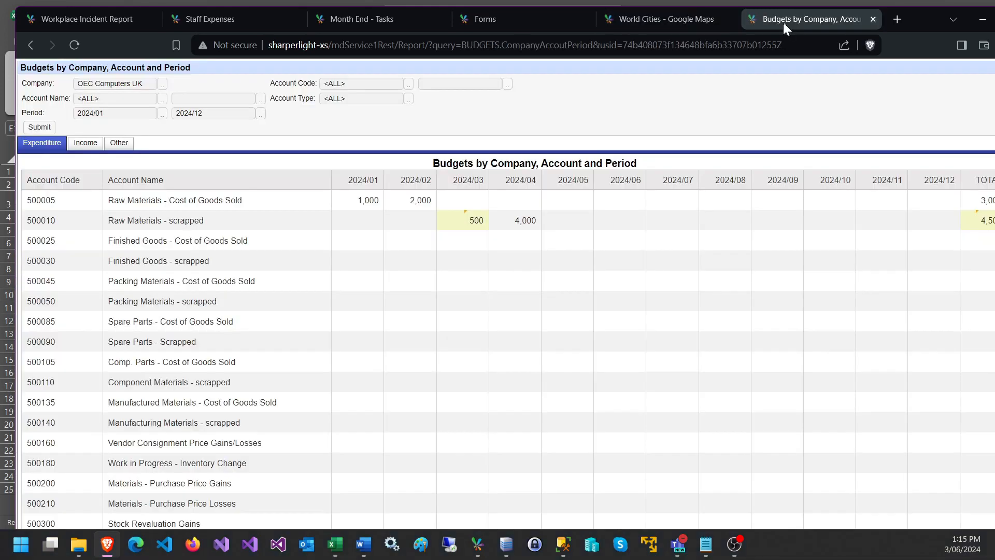
# Enter a 2024/03 budget of 677 for account 500025, Finished Goods - Cost of Goods Sold, in the budgets report
pyautogui.click(788, 19)
pyautogui.click(456, 240)
pyautogui.write('677')
pyautogui.press('Return')
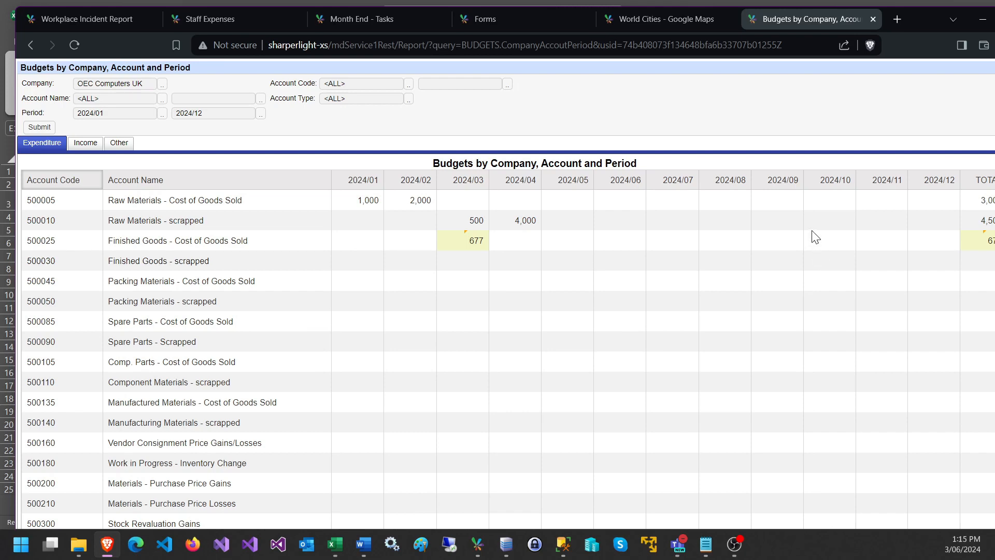
# Switch to the Sharperlight menu and create a new blank form in Form Designer
pyautogui.doubleClick(930, 17)
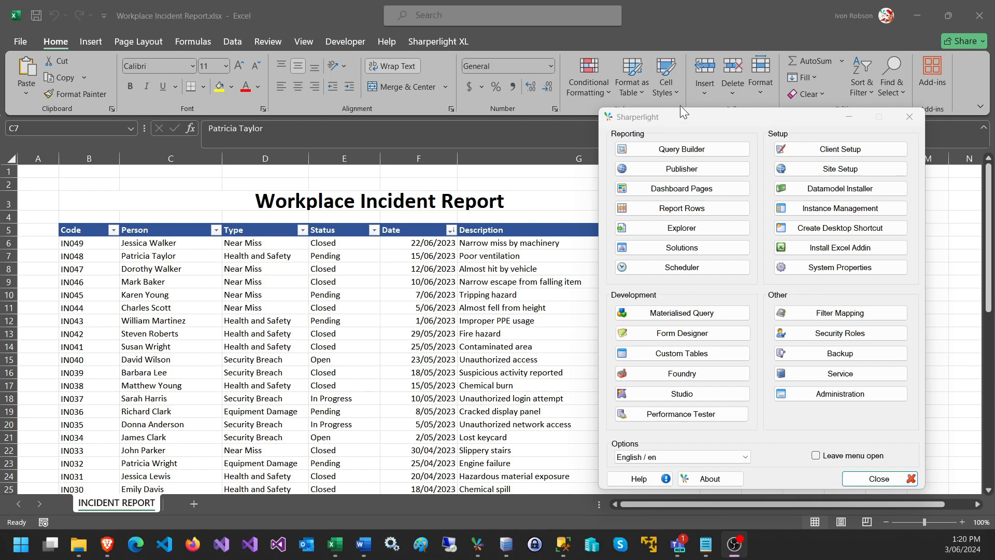
pyautogui.click(676, 337)
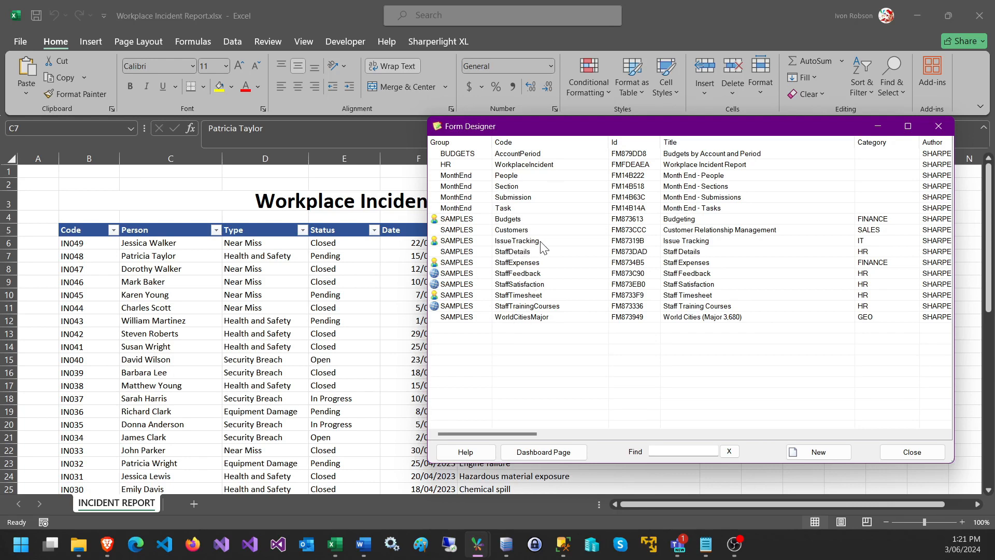
pyautogui.click(812, 452)
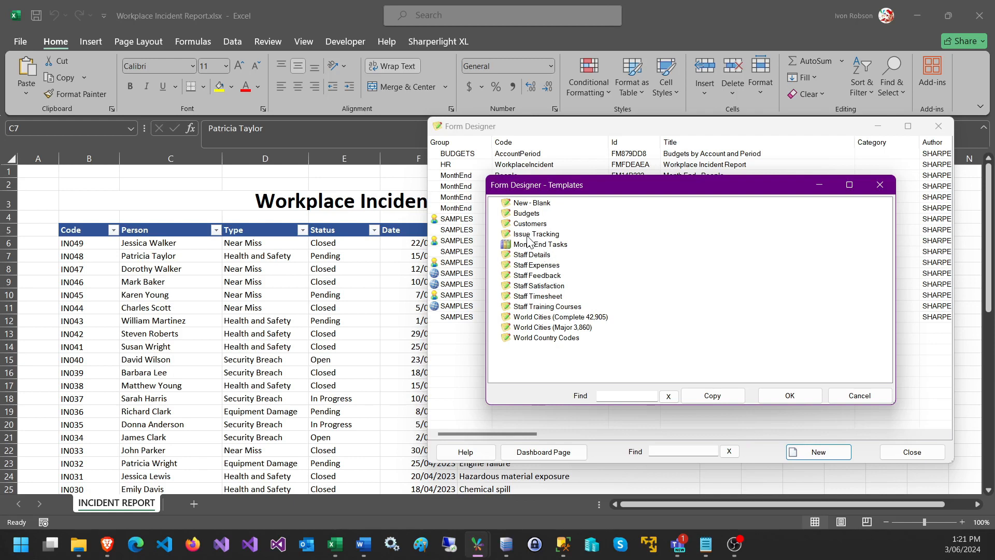
pyautogui.click(525, 203)
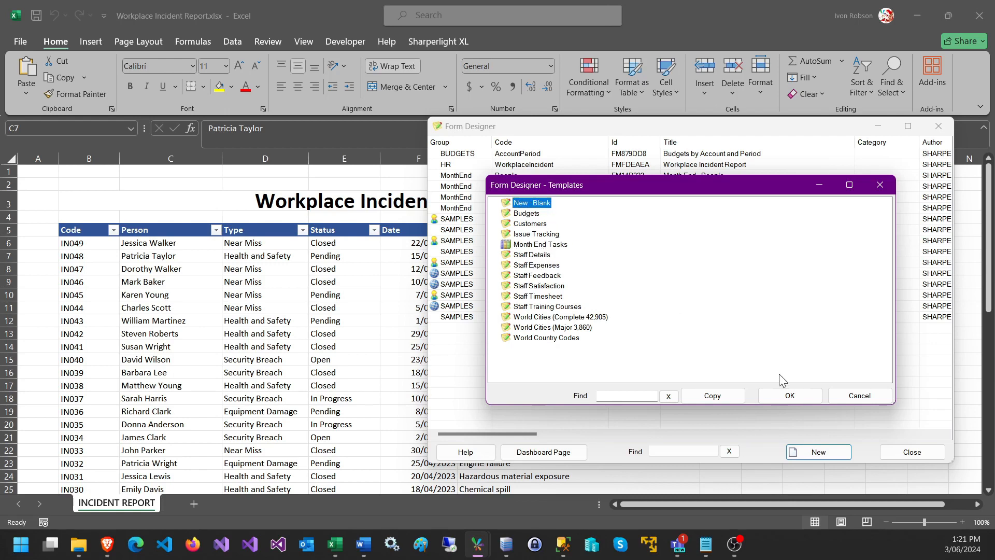
pyautogui.click(788, 395)
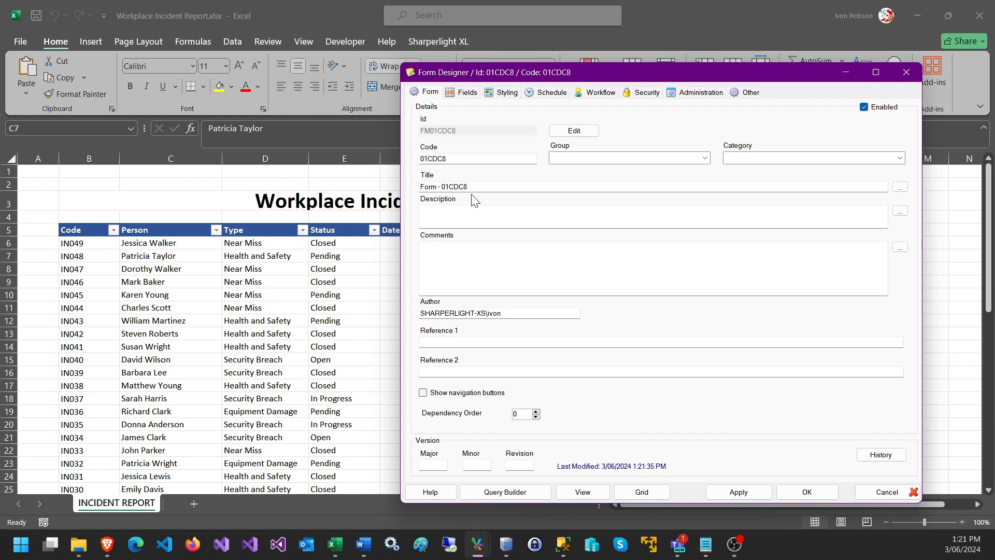
# Set the new form's title to "Workplace Incidents"
pyautogui.moveTo(481, 77); pyautogui.dragTo(580, 94)
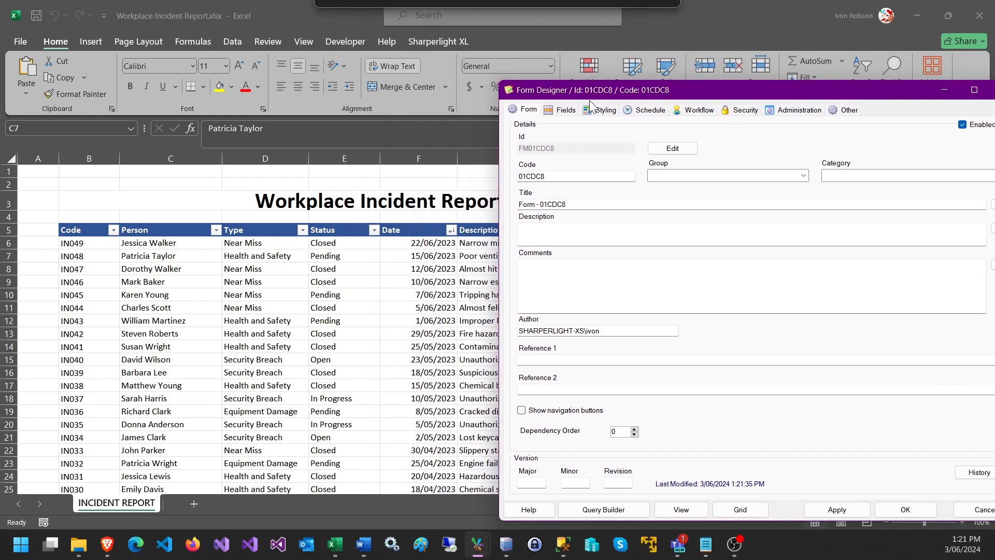
pyautogui.moveTo(580, 203); pyautogui.dragTo(510, 190)
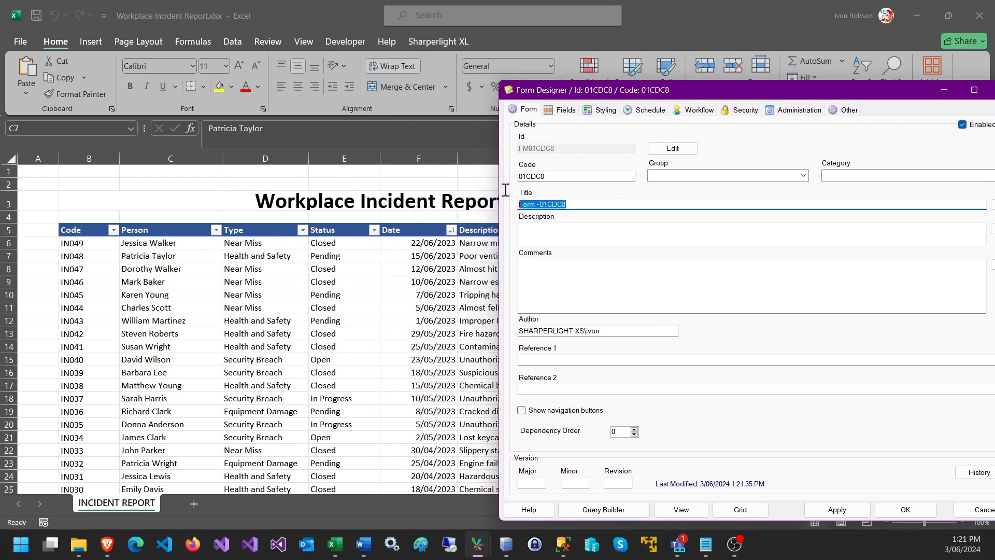
pyautogui.write('Workpl')
pyautogui.write('e Incidents')
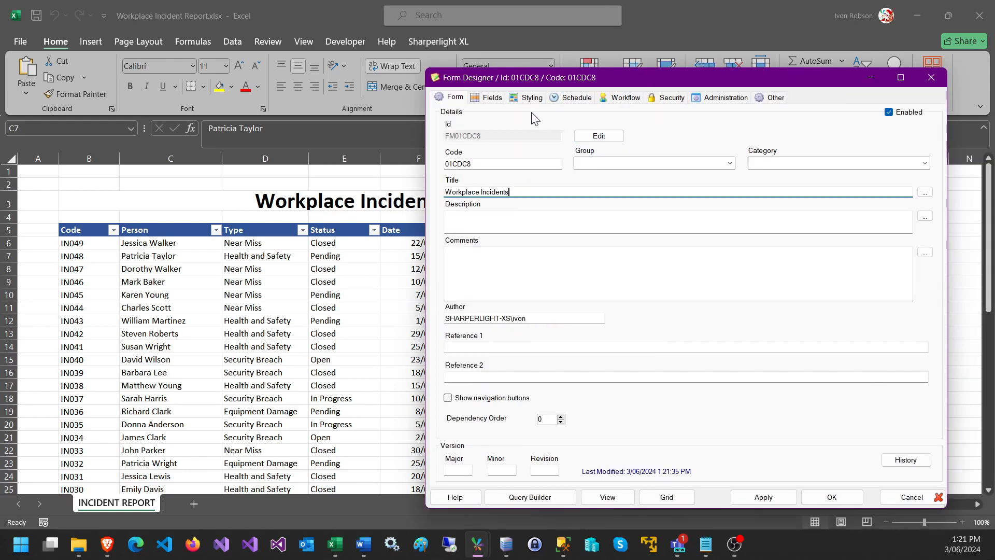
# Add a first field captioned "Code" to the form and mark it as unique
pyautogui.click(493, 99)
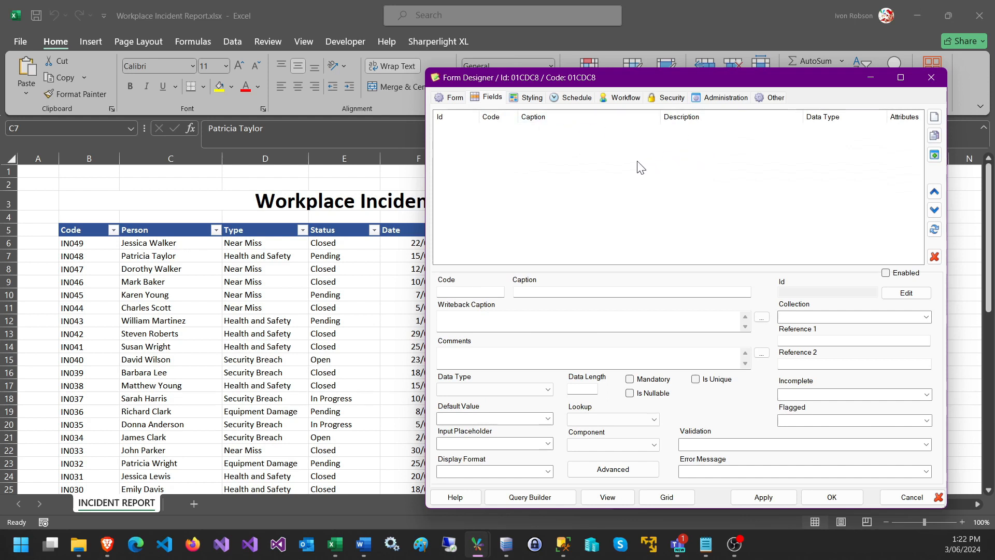
pyautogui.click(934, 118)
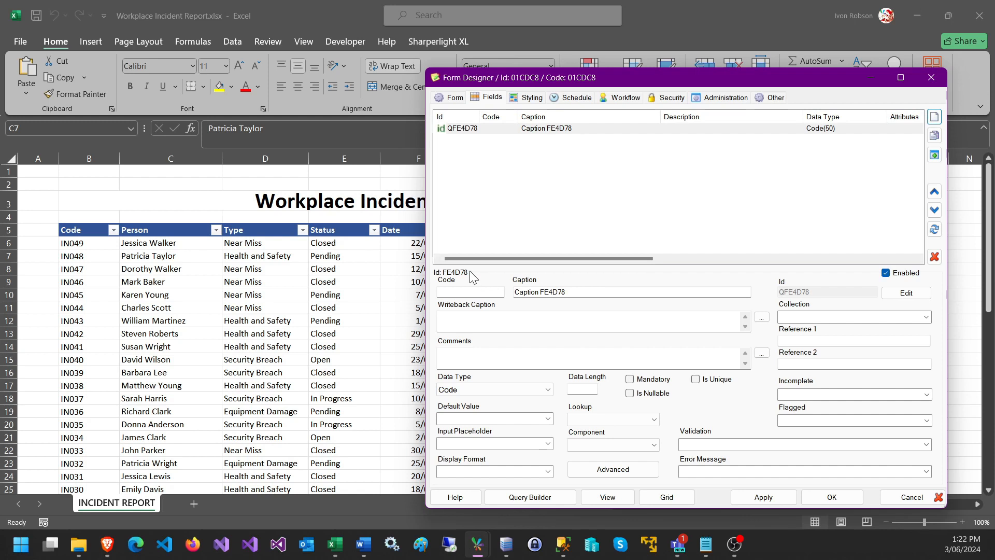
pyautogui.moveTo(624, 291); pyautogui.dragTo(474, 287)
pyautogui.write('Code')
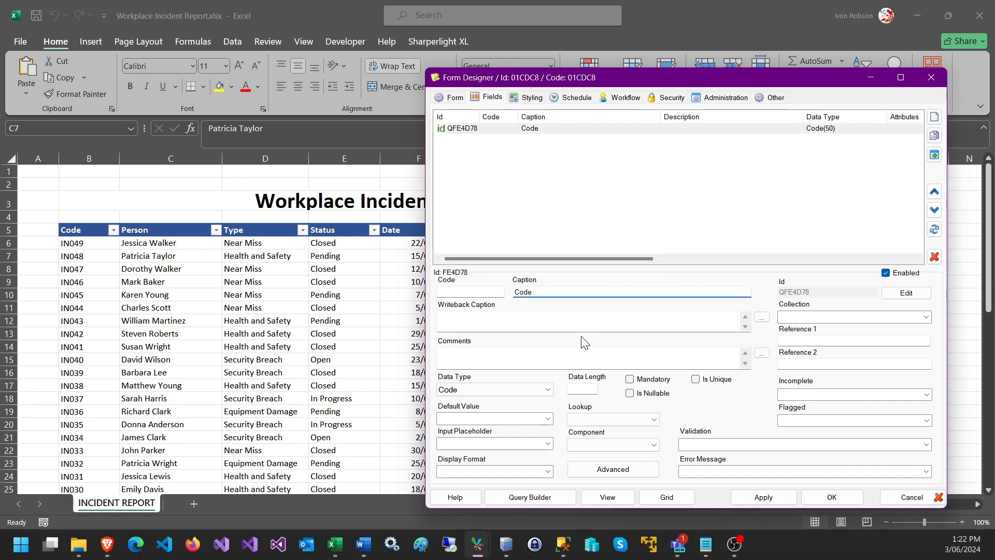
pyautogui.click(696, 380)
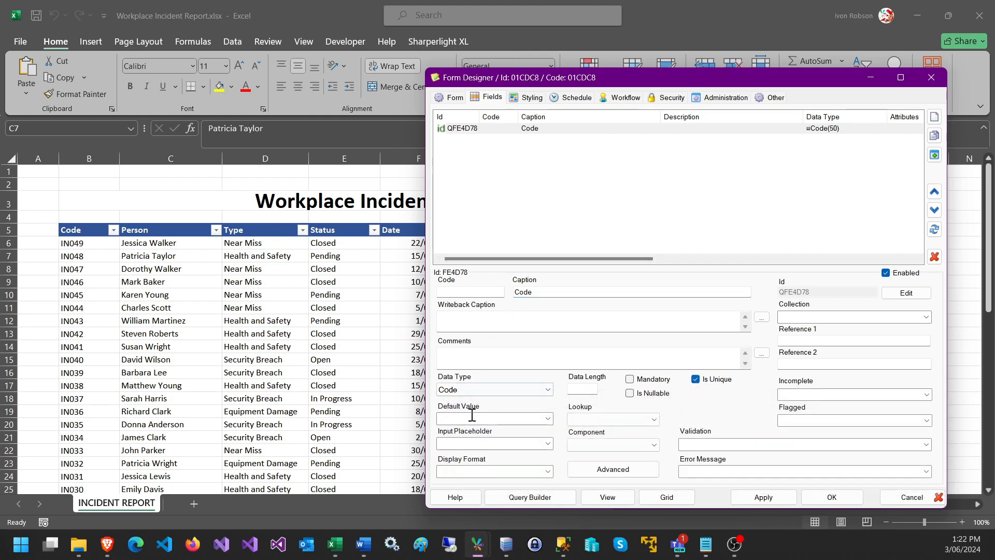
pyautogui.moveTo(467, 399)
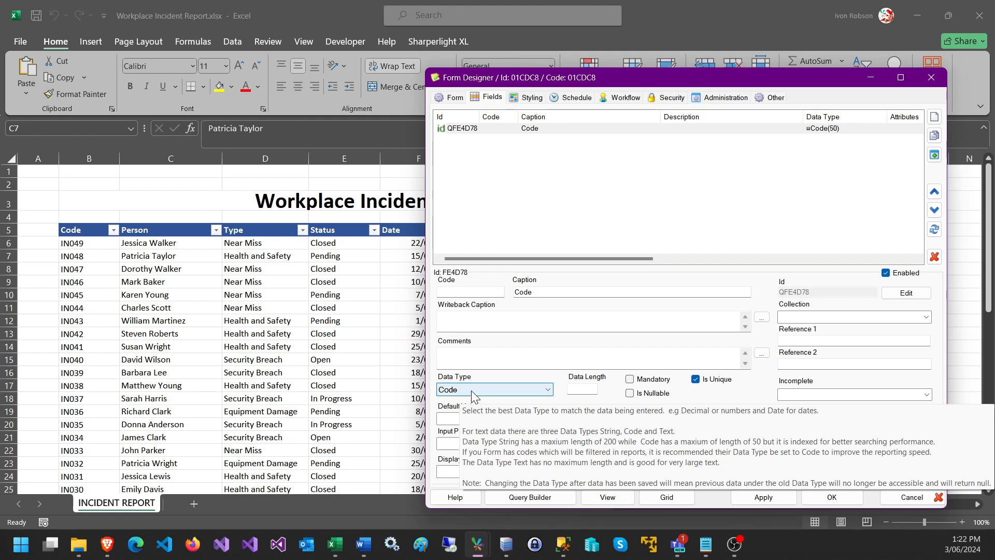
# Add a second field captioned "Person" with the Code data type
pyautogui.click(935, 117)
pyautogui.click(517, 140)
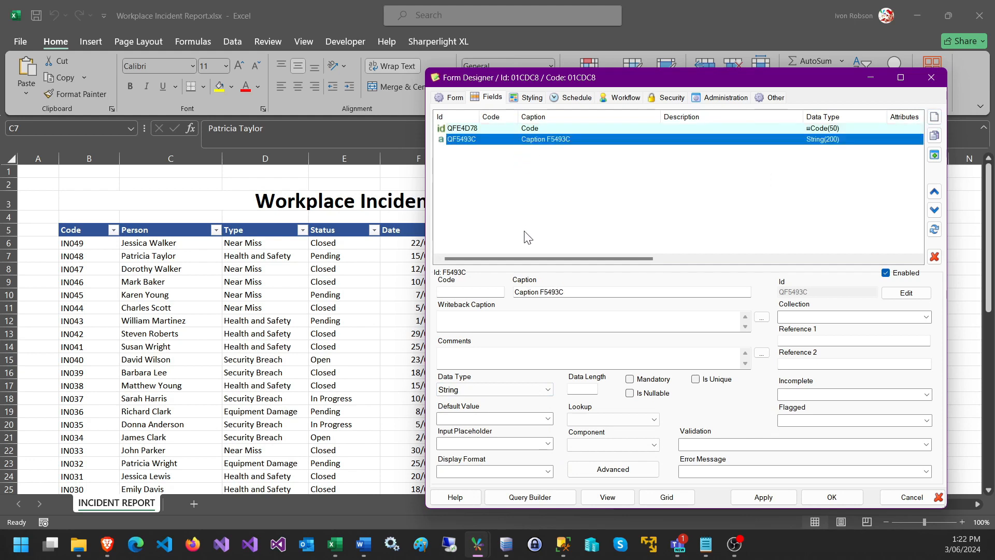
pyautogui.moveTo(574, 291); pyautogui.dragTo(479, 290)
pyautogui.write('Person')
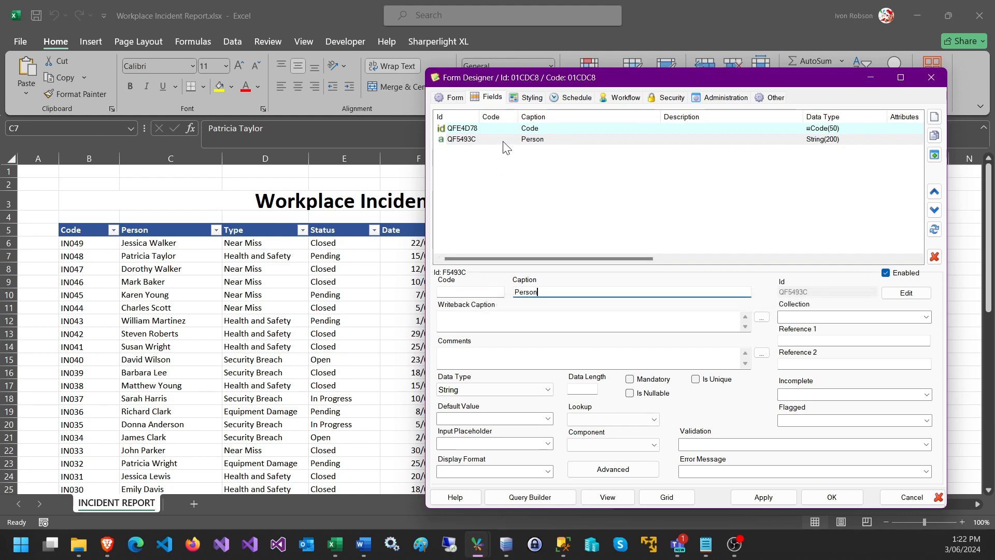
pyautogui.click(485, 393)
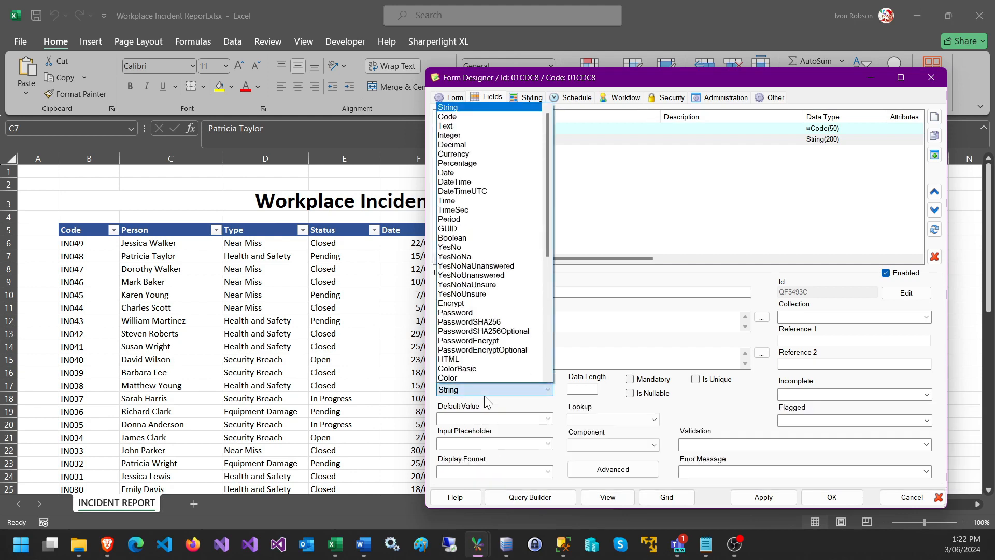
pyautogui.click(449, 120)
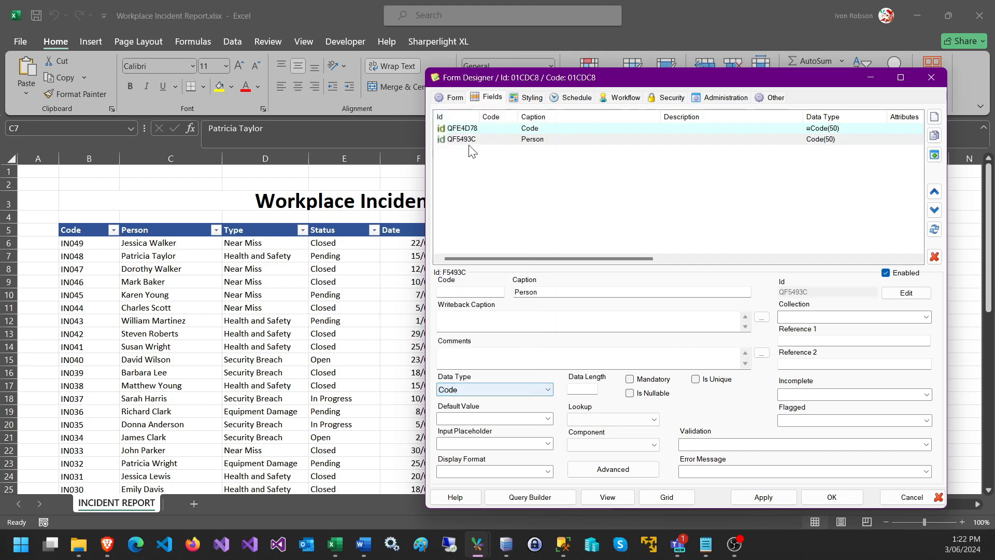
# Add a third field captioned "Type" with the Code data type
pyautogui.click(935, 117)
pyautogui.tripleClick(570, 292)
pyautogui.write('Type')
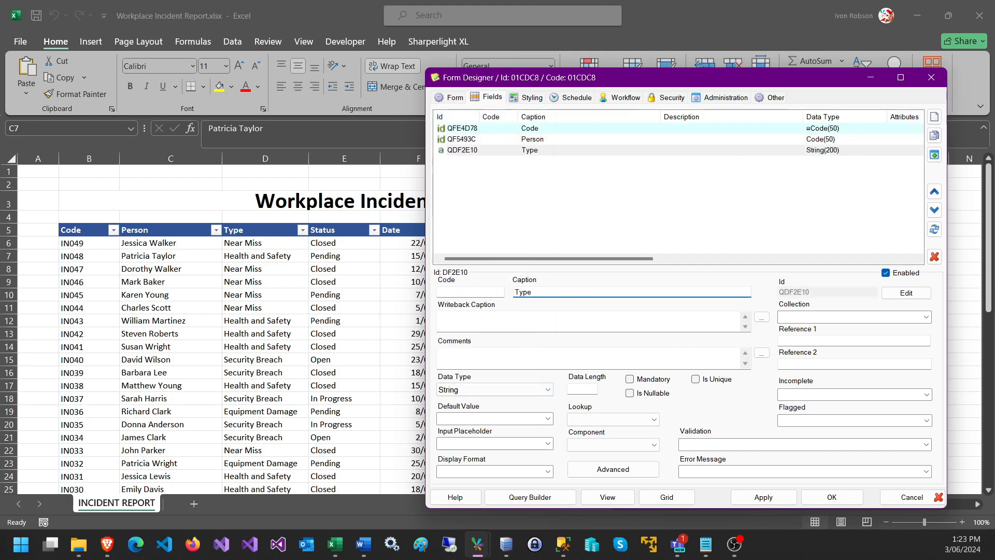
pyautogui.click(510, 392)
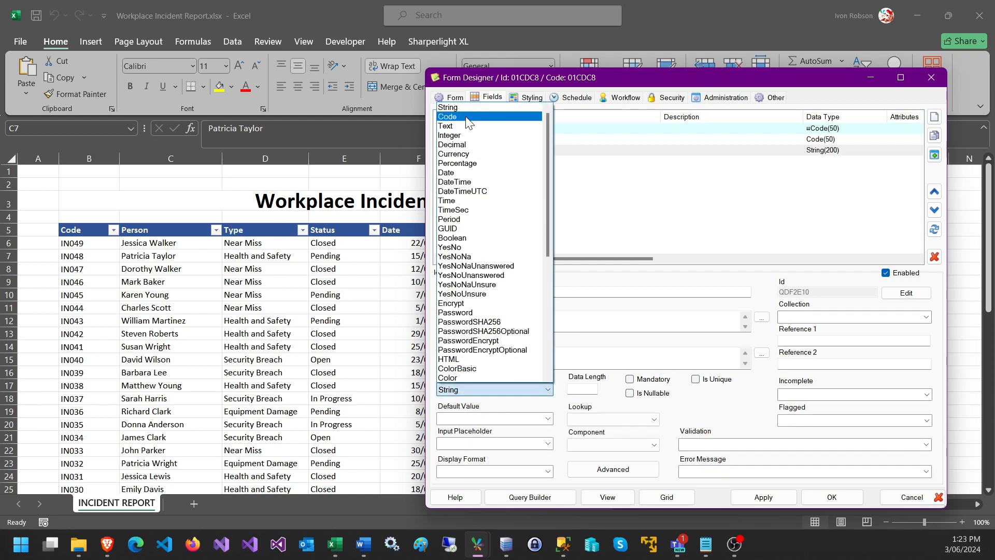
pyautogui.click(469, 126)
# Add a fourth field captioned "Status" with the Code data type
pyautogui.click(935, 117)
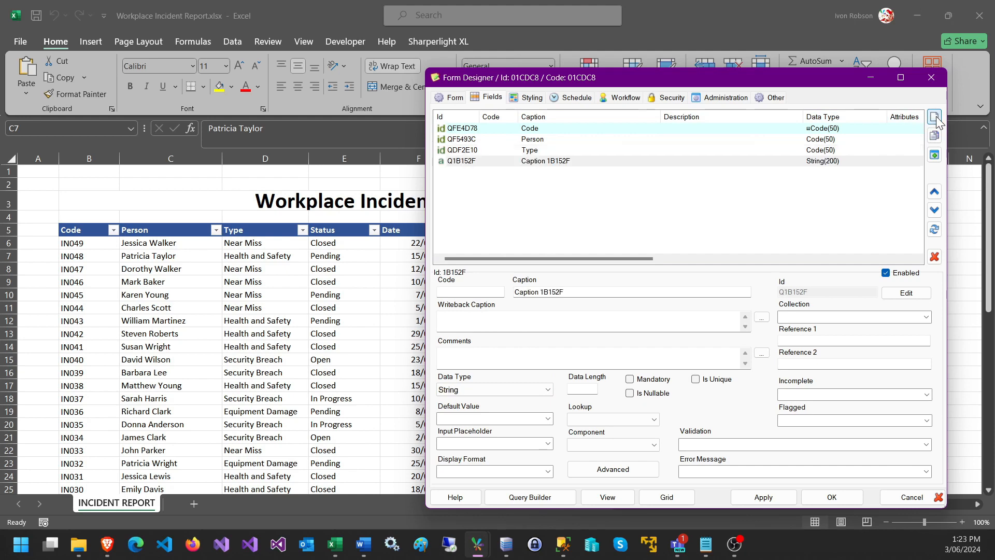
pyautogui.click(573, 290)
pyautogui.write('St')
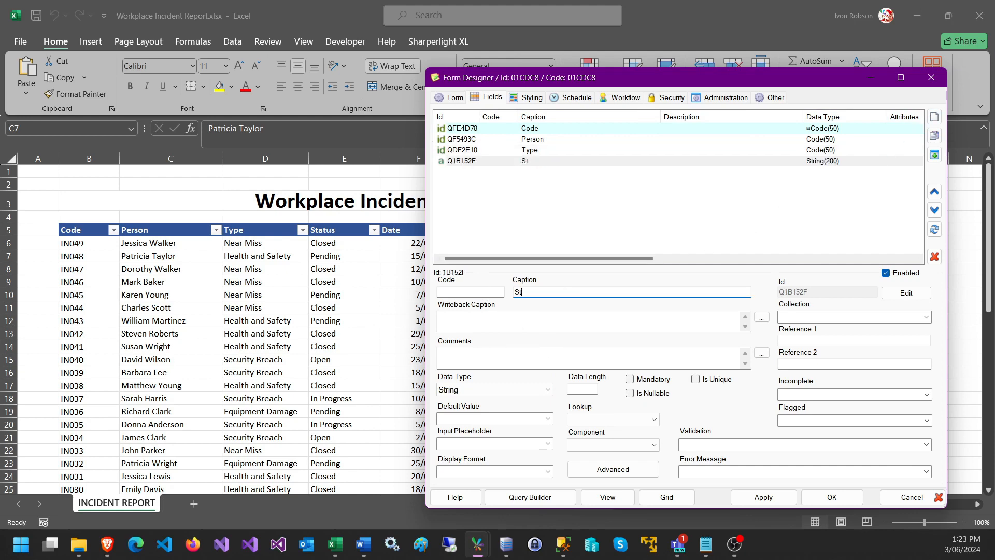
pyautogui.write('atus')
pyautogui.click(463, 327)
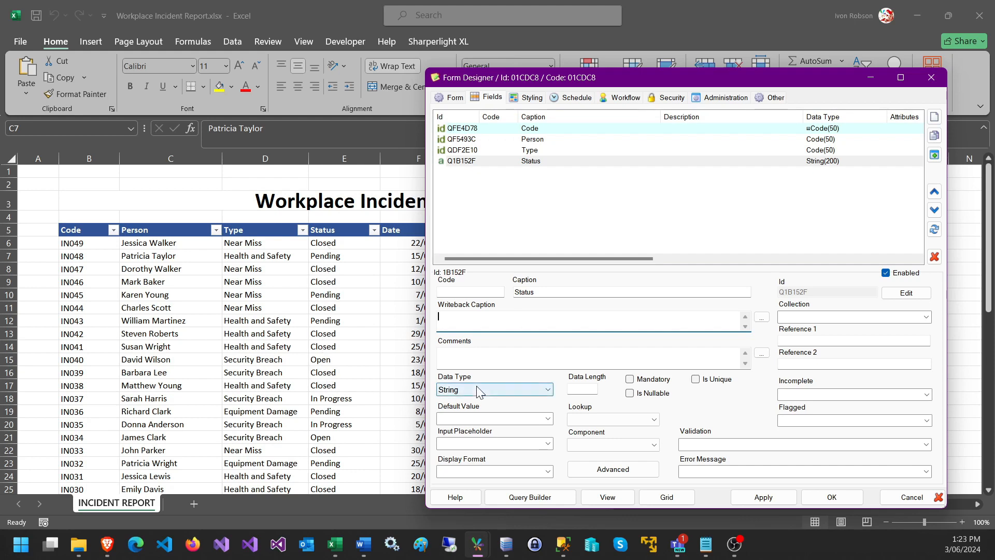
pyautogui.click(456, 390)
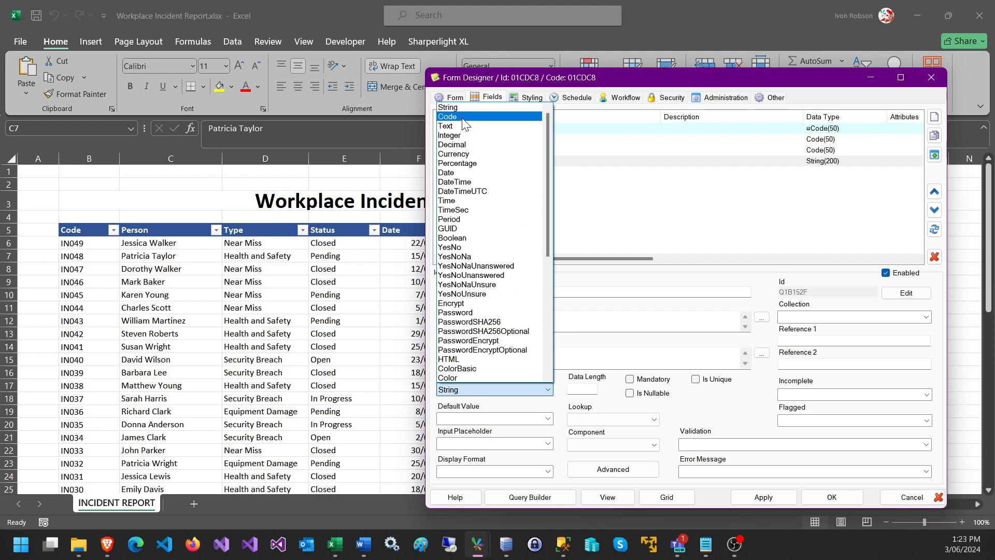
pyautogui.click(498, 118)
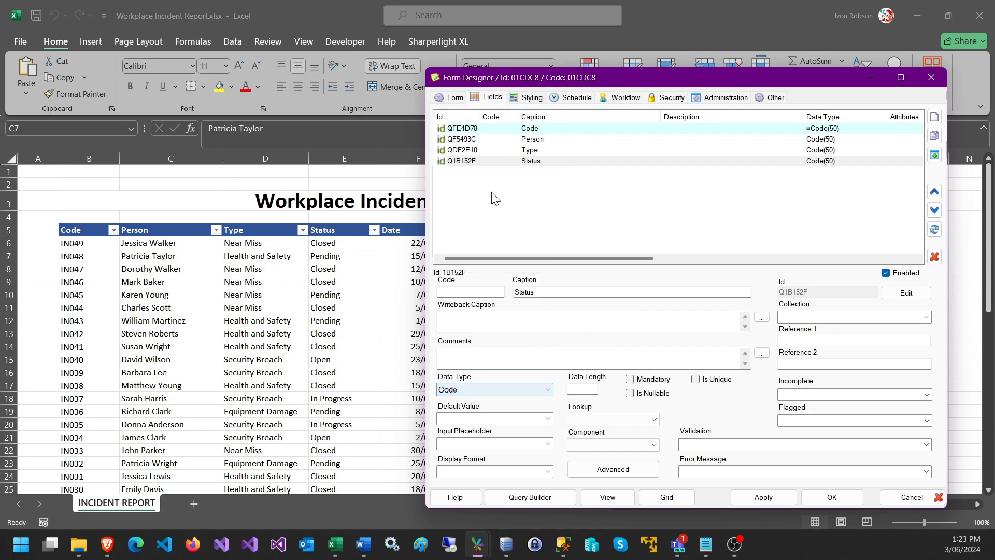
# Give the Status field a value list with CL=Closed, PN=Pending, IP=In Progress and OP=Open, each on its own line
pyautogui.click(621, 475)
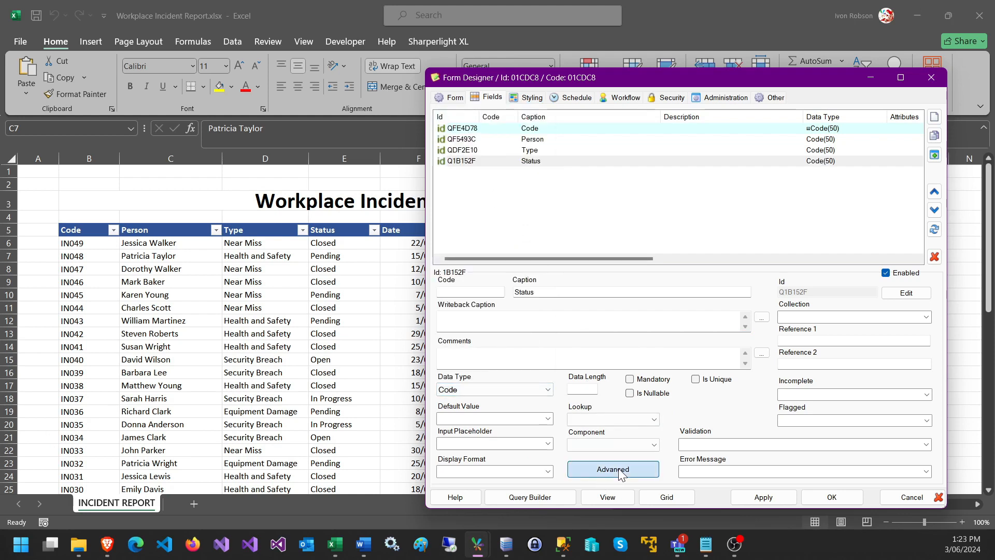
pyautogui.click(498, 129)
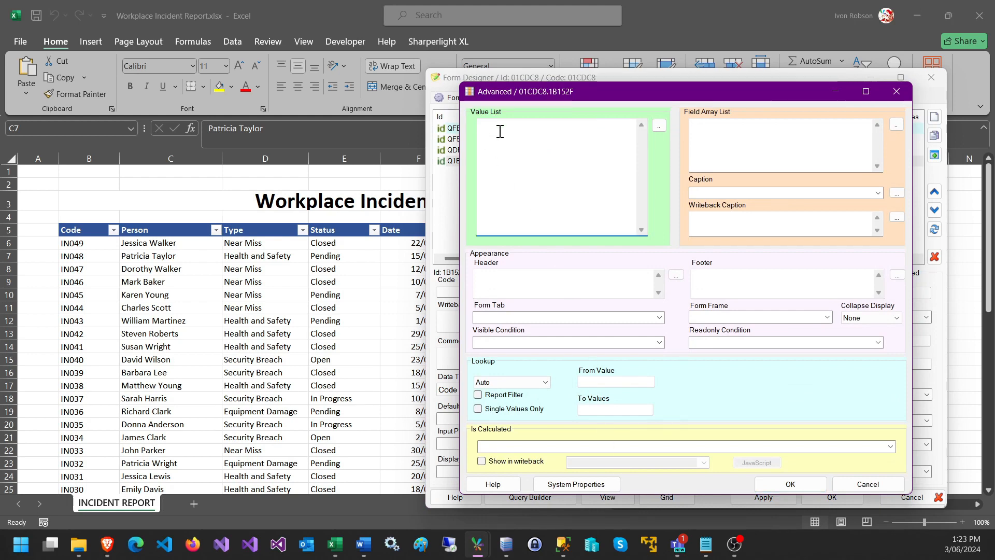
pyautogui.write('CL=Closed PN=Pending IP=In Progress OP=Open')
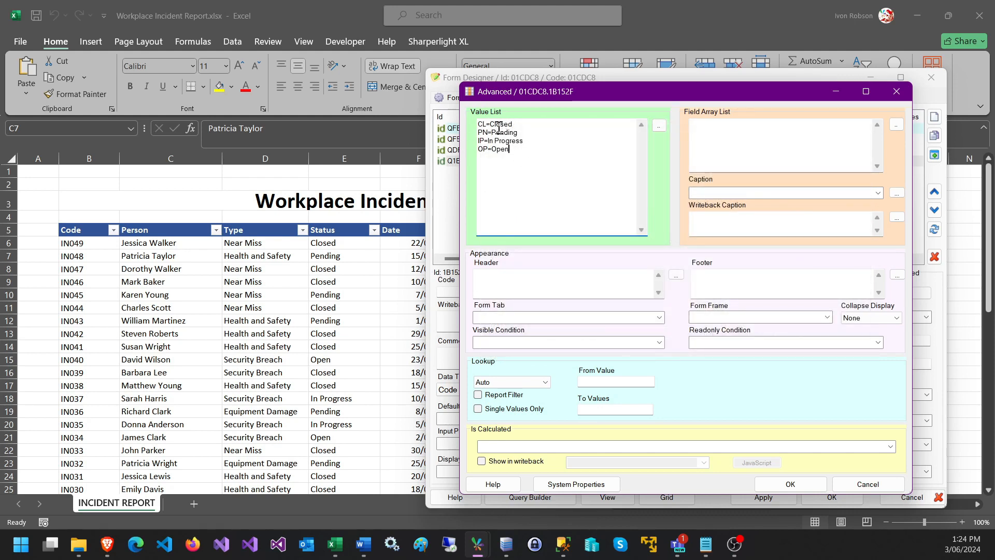
pyautogui.click(793, 483)
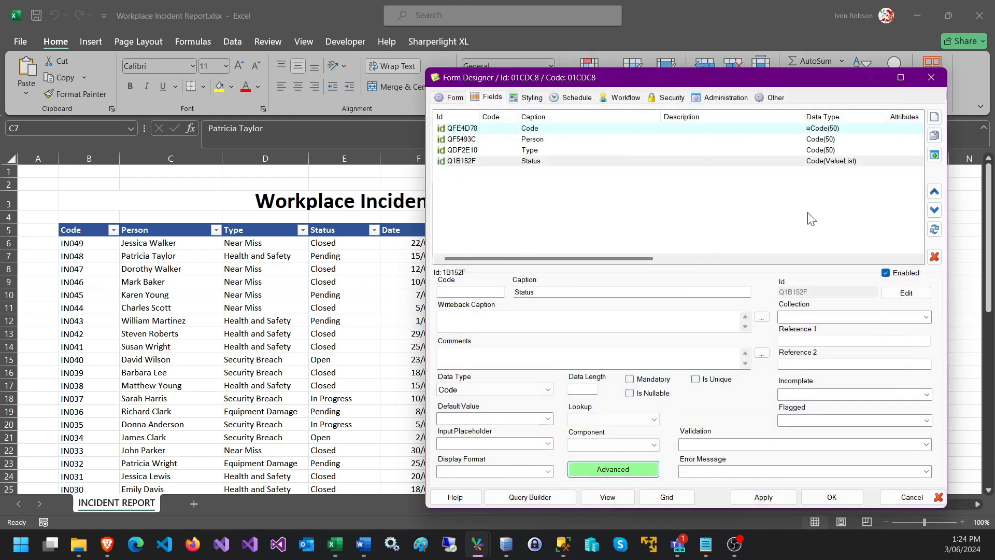
# Add a fifth field captioned "Date" with the Date data type
pyautogui.click(935, 124)
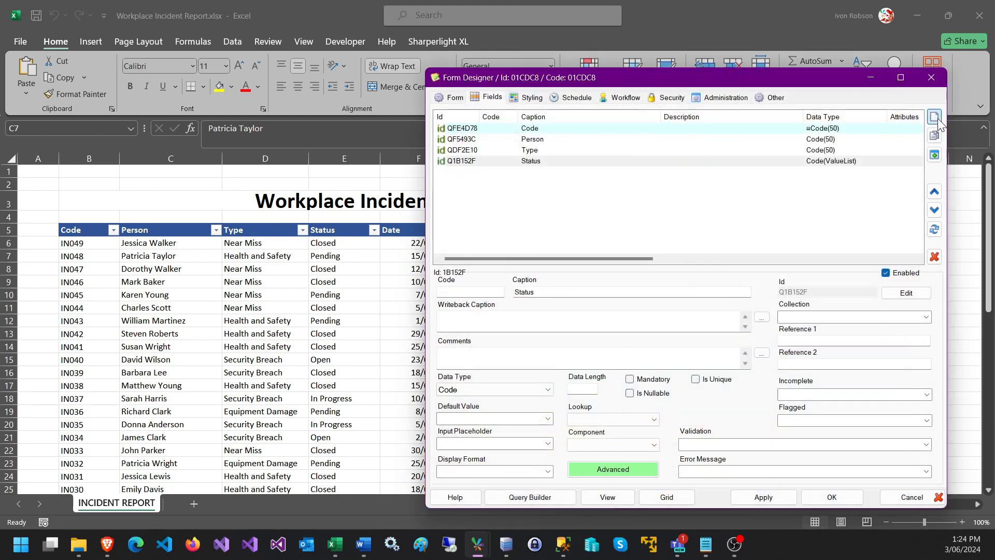
pyautogui.tripleClick(565, 291)
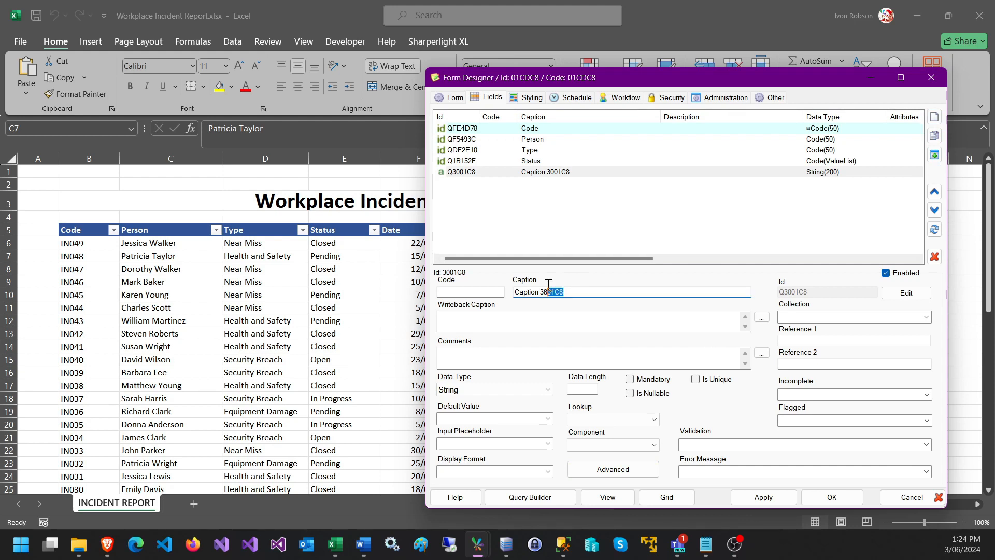
pyautogui.write('Date')
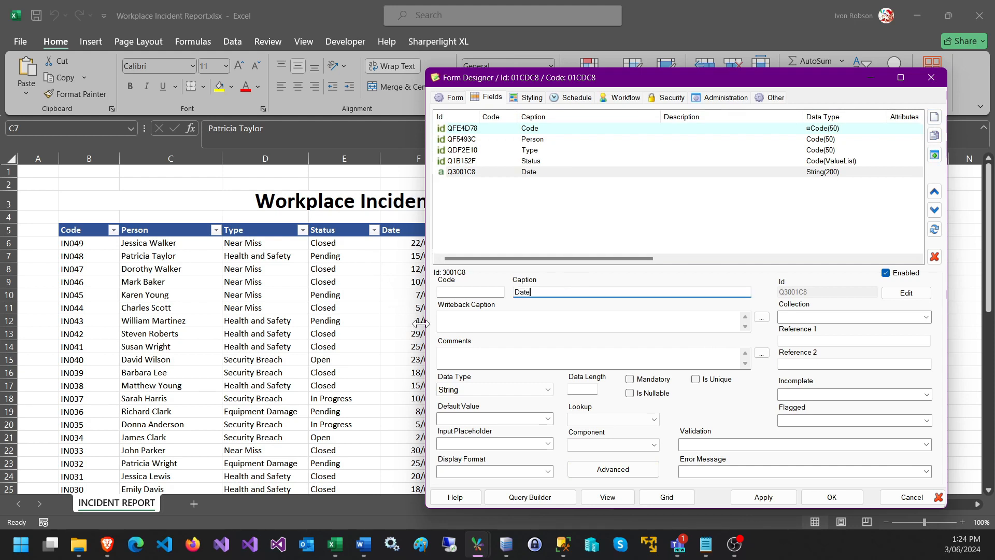
pyautogui.click(479, 386)
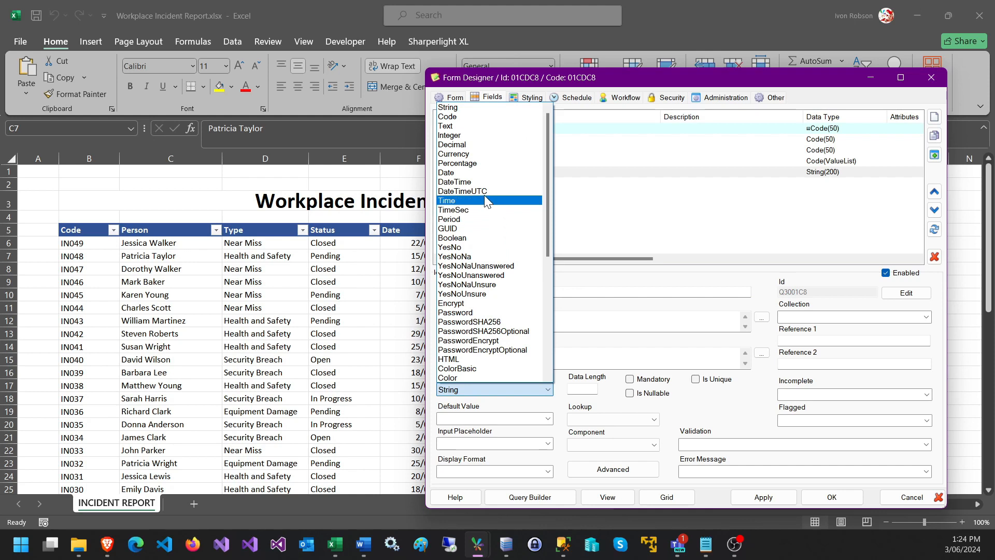
pyautogui.click(477, 172)
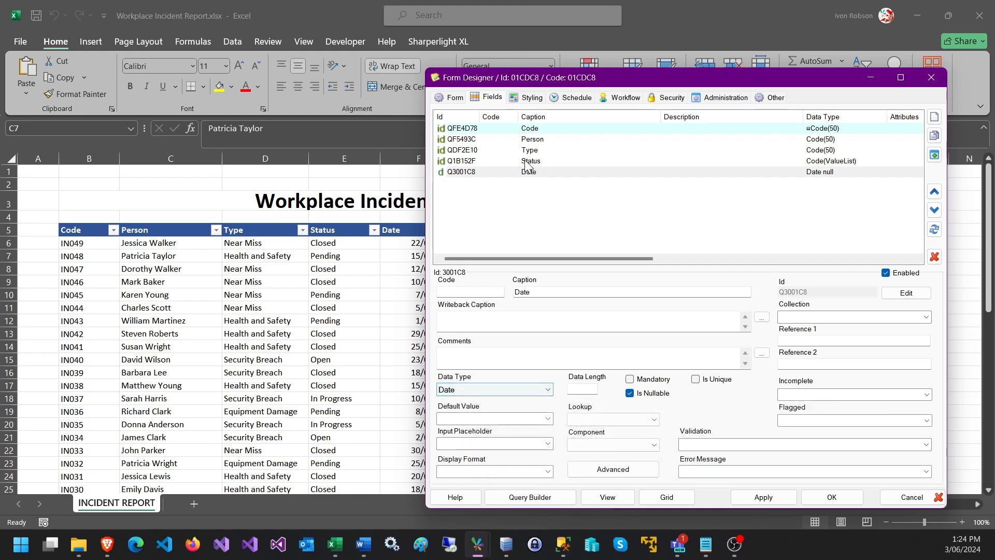
pyautogui.click(508, 172)
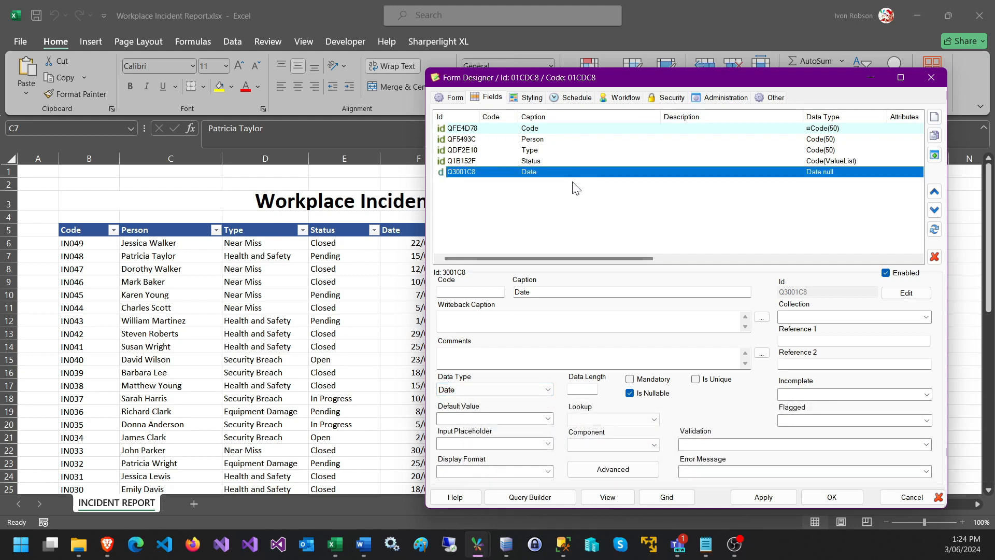
# Add a sixth field captioned "Description" and keep String as its data type
pyautogui.moveTo(573, 74)
pyautogui.mouseDown()
pyautogui.moveTo(728, 92)
pyautogui.moveTo(562, 58)
pyautogui.mouseUp()
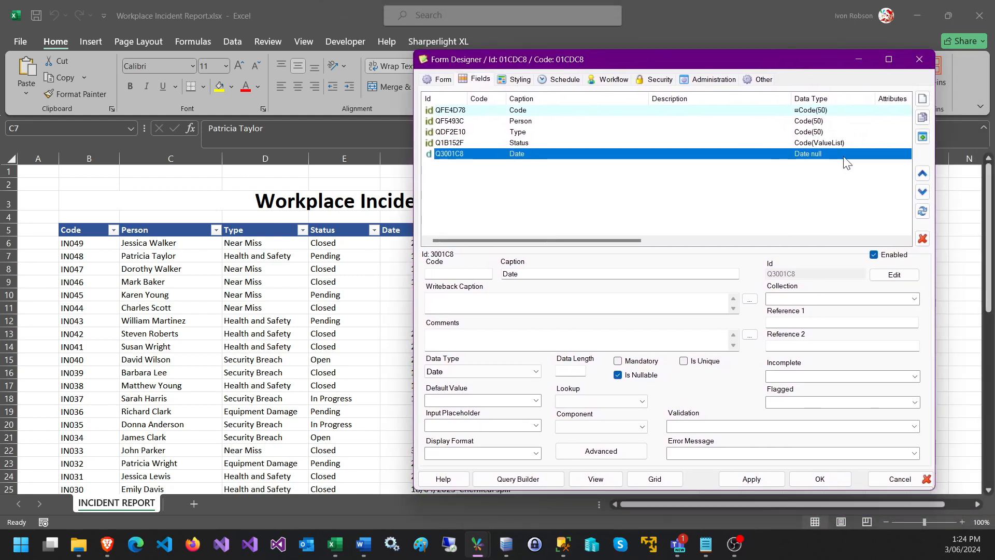
pyautogui.click(923, 99)
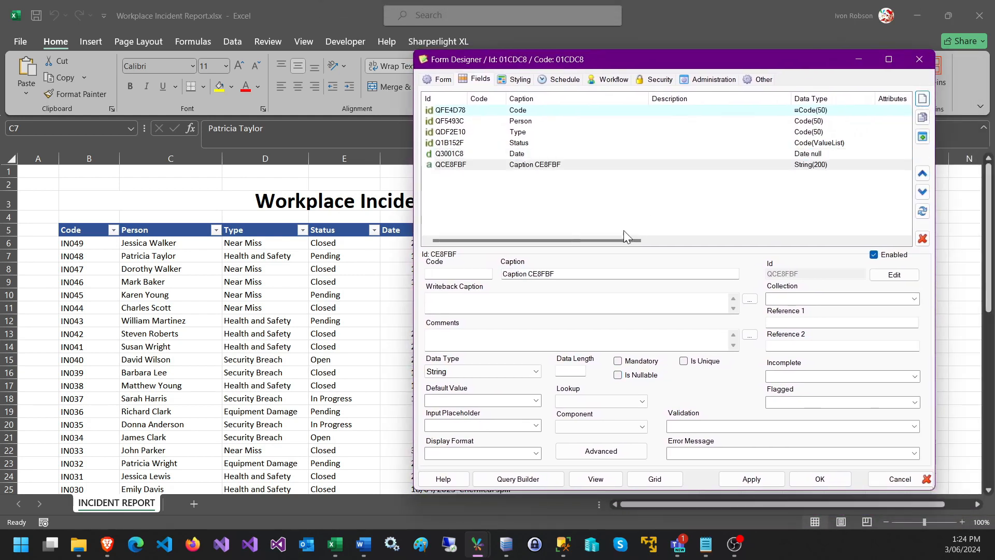
pyautogui.click(568, 278)
pyautogui.write('Description')
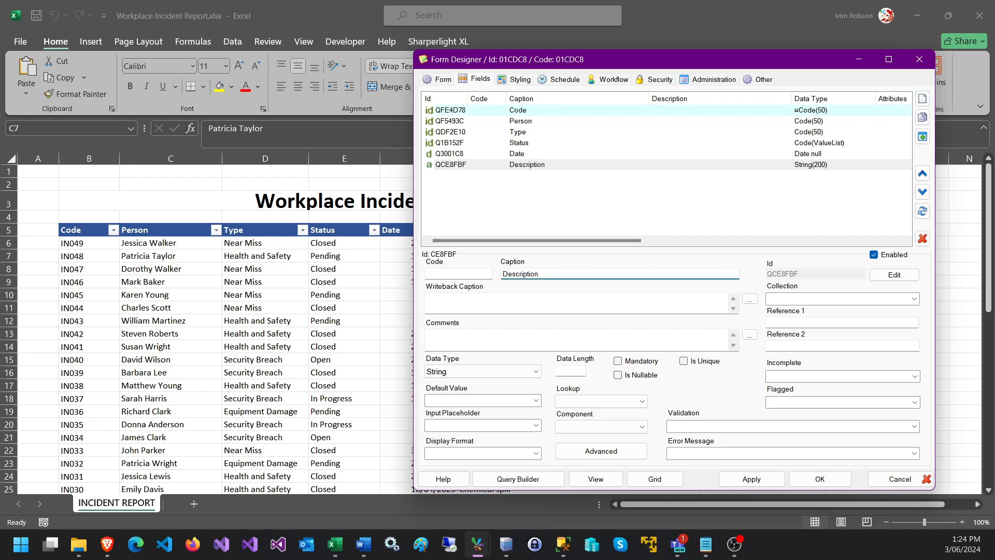
pyautogui.moveTo(455, 379)
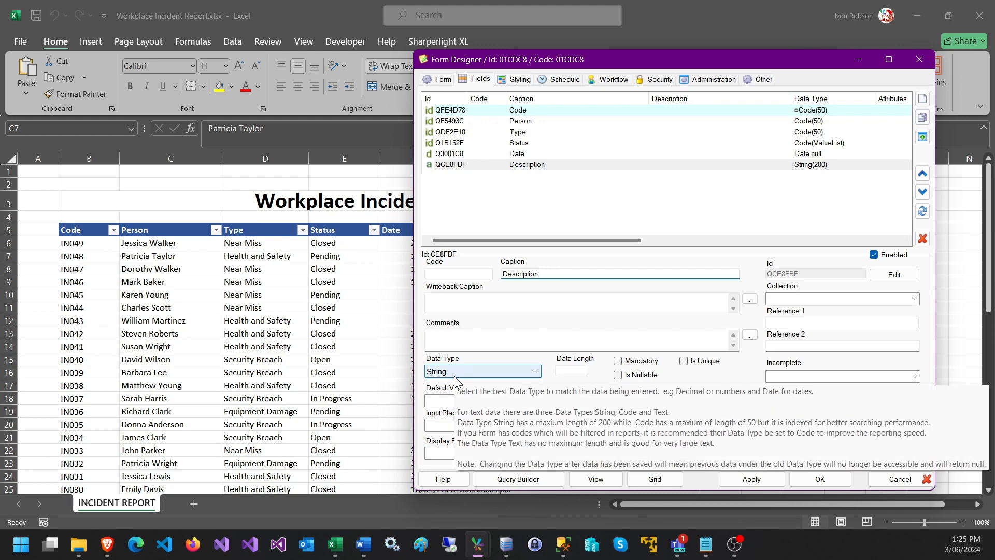
pyautogui.click(454, 371)
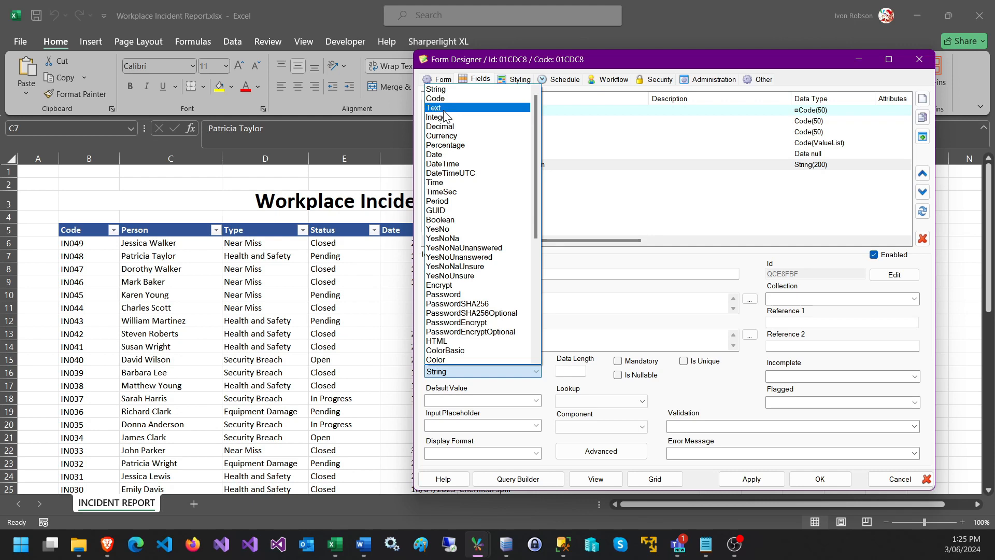
pyautogui.click(628, 173)
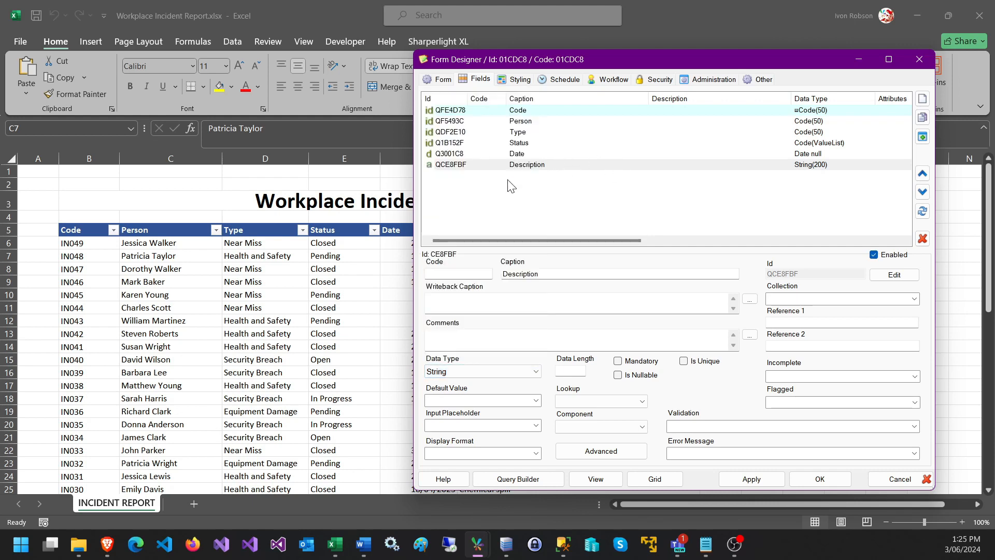
# Check the report's columns, and add a seventh field captioned "Comments" with the Text data type
pyautogui.moveTo(511, 63); pyautogui.dragTo(524, 272)
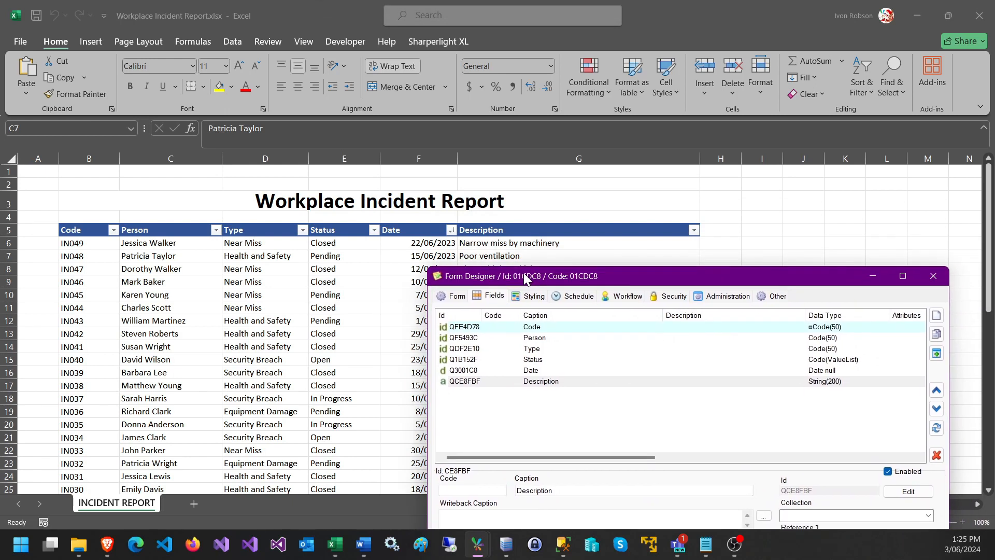
pyautogui.moveTo(523, 273); pyautogui.dragTo(497, 111)
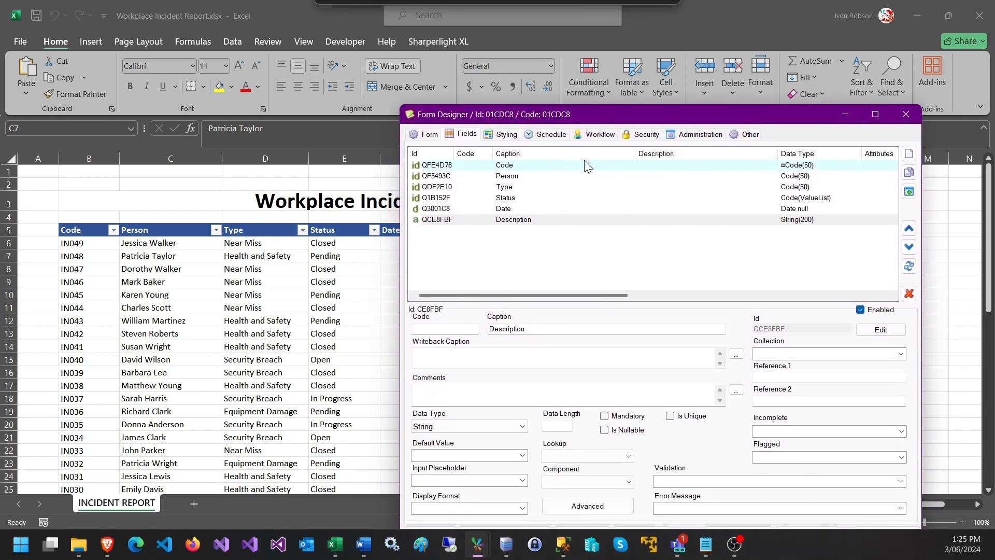
pyautogui.click(909, 153)
pyautogui.moveTo(555, 328); pyautogui.dragTo(490, 324)
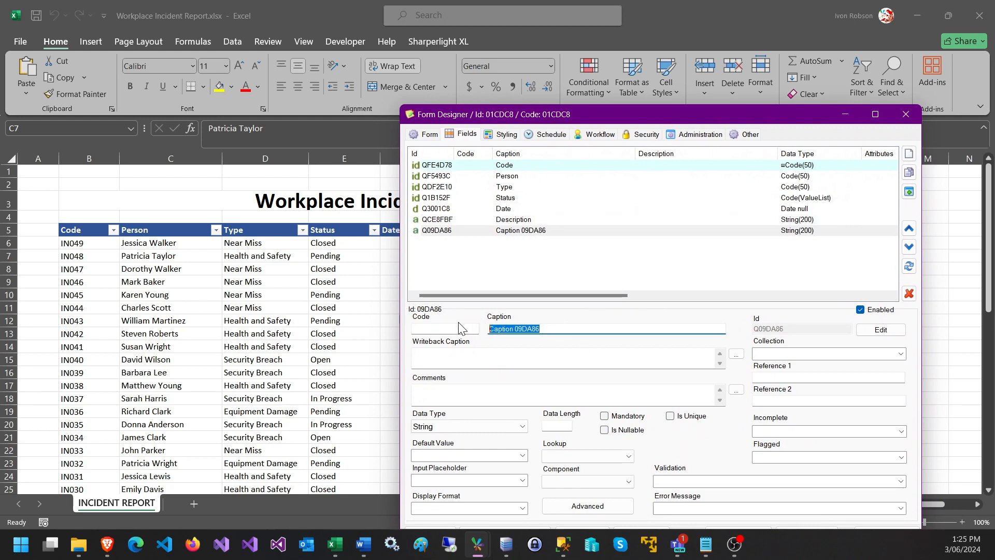
pyautogui.write('Comments')
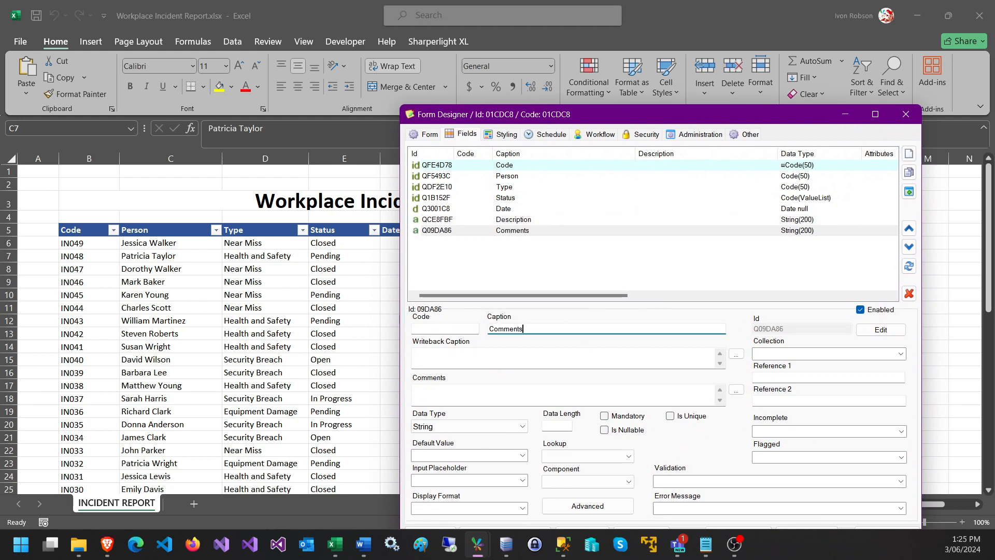
pyautogui.click(480, 428)
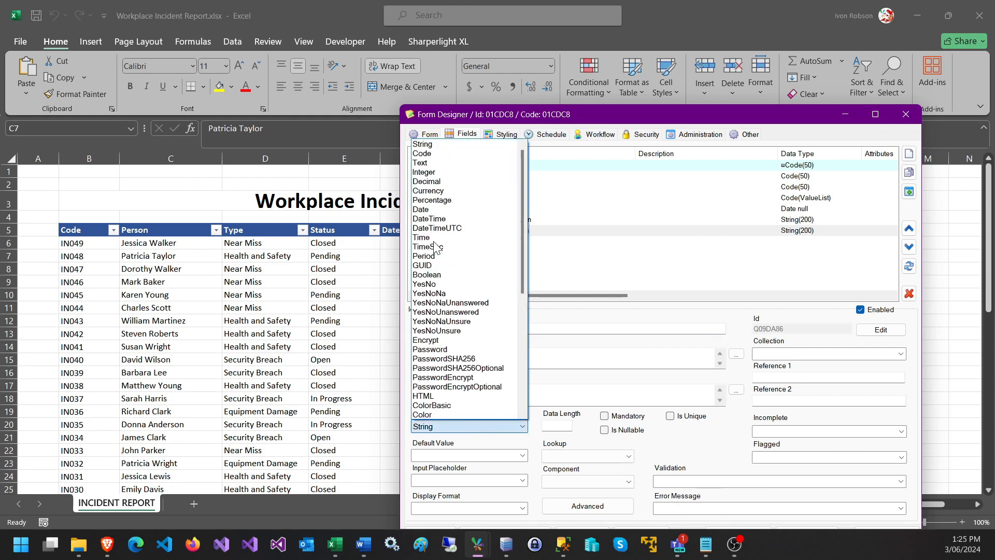
pyautogui.click(429, 163)
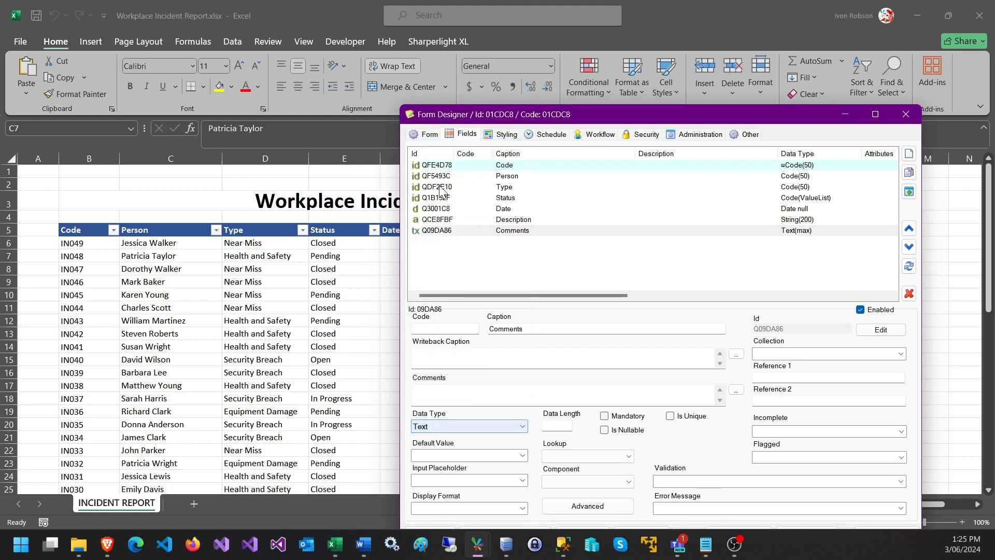
pyautogui.click(487, 219)
pyautogui.click(479, 230)
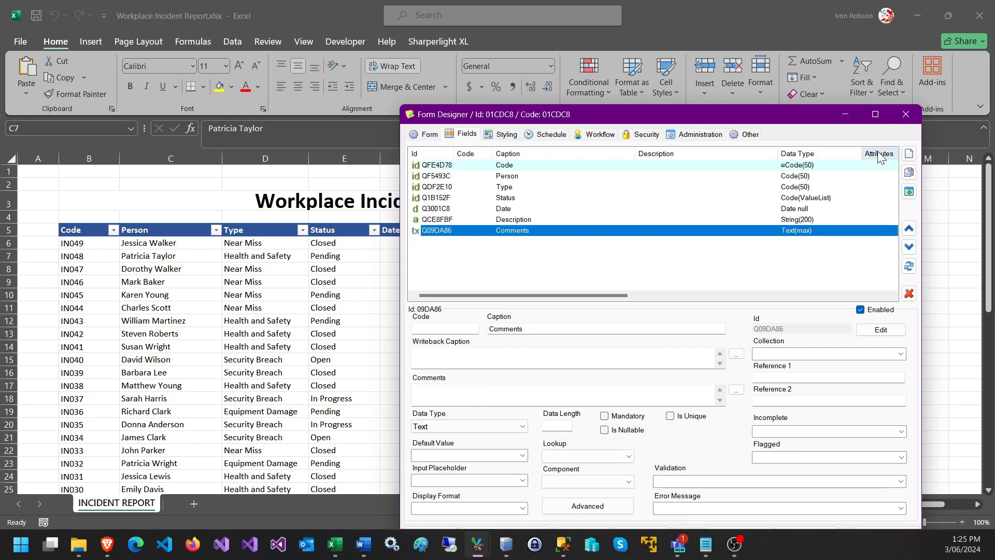
# Add an eighth field captioned "Color" with the ColorBasic data type
pyautogui.click(909, 153)
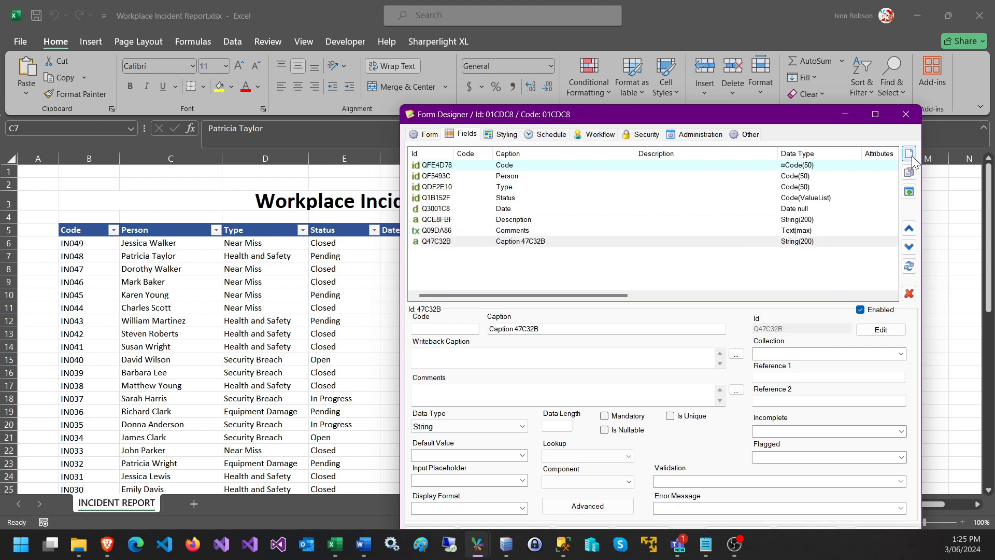
pyautogui.click(512, 241)
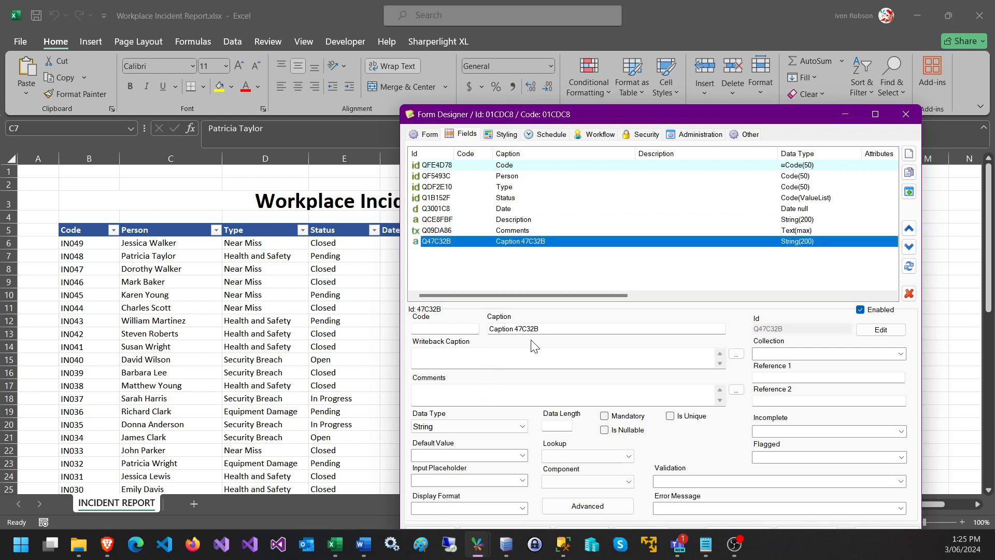
pyautogui.click(554, 328)
pyautogui.write('Color')
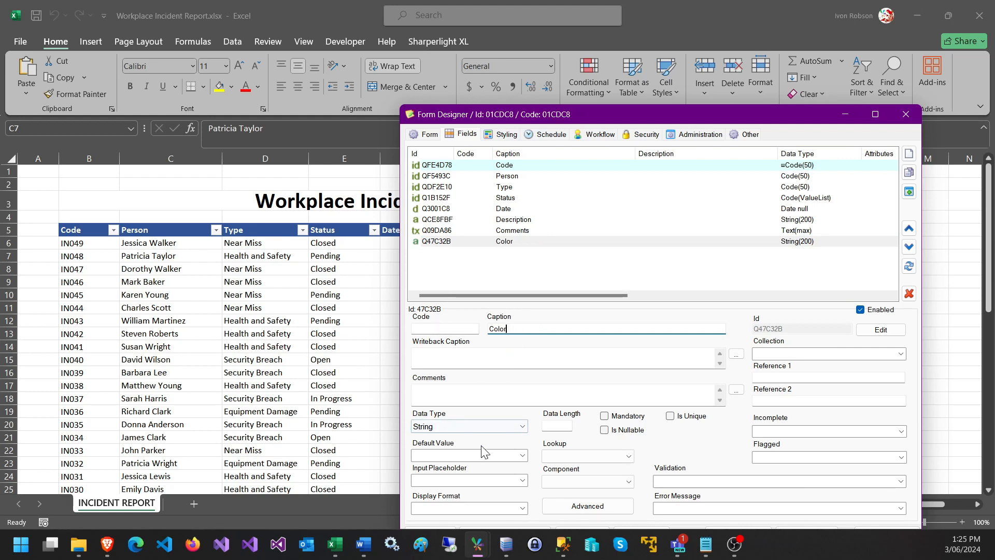
pyautogui.click(493, 426)
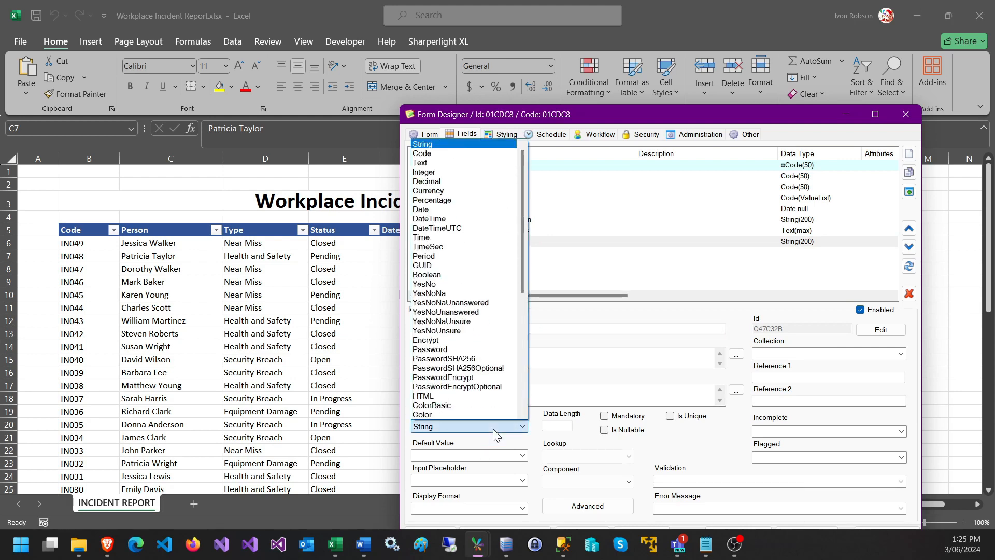
pyautogui.click(439, 406)
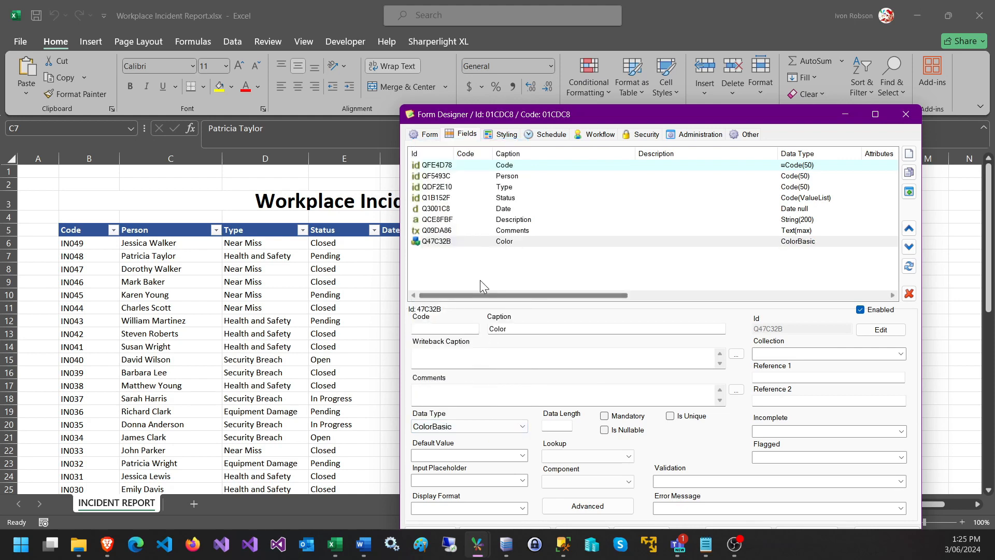
pyautogui.moveTo(468, 424)
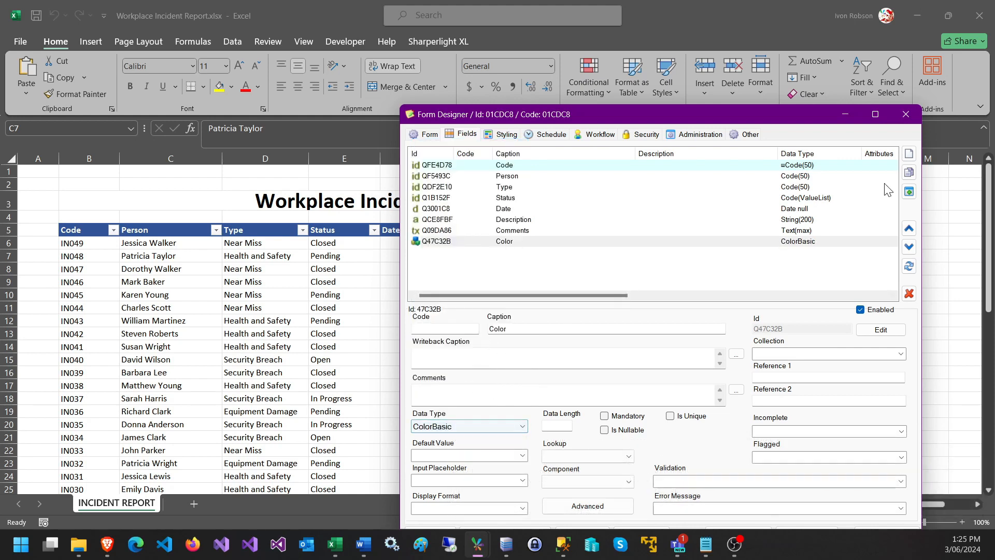
# Add a ninth field captioned "Attachment" with the File data type
pyautogui.click(909, 153)
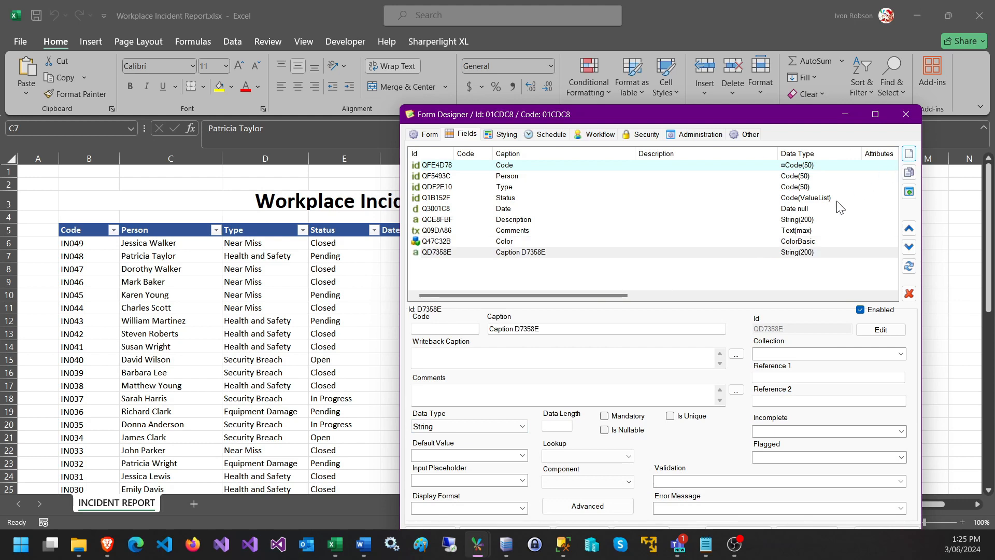
pyautogui.click(558, 326)
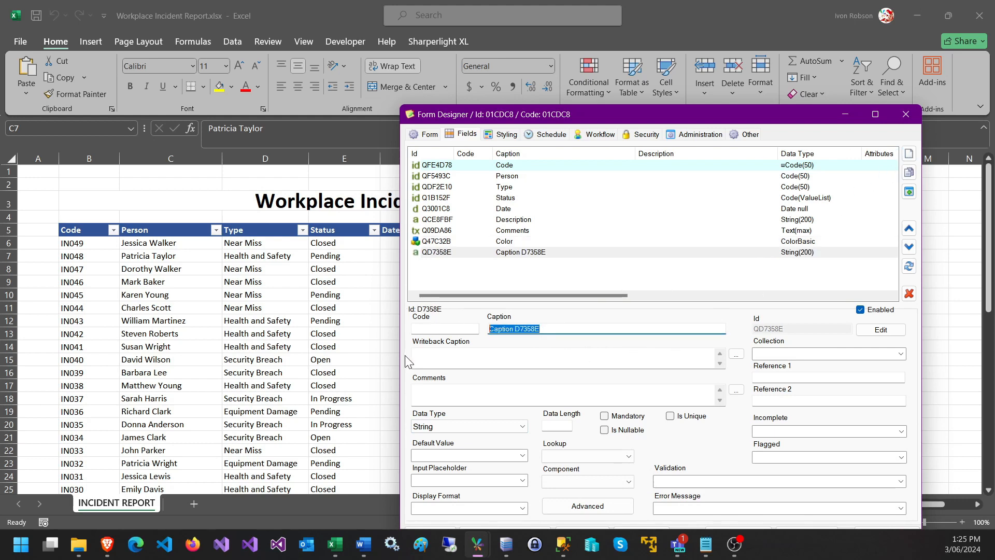
pyautogui.write('Attachments')
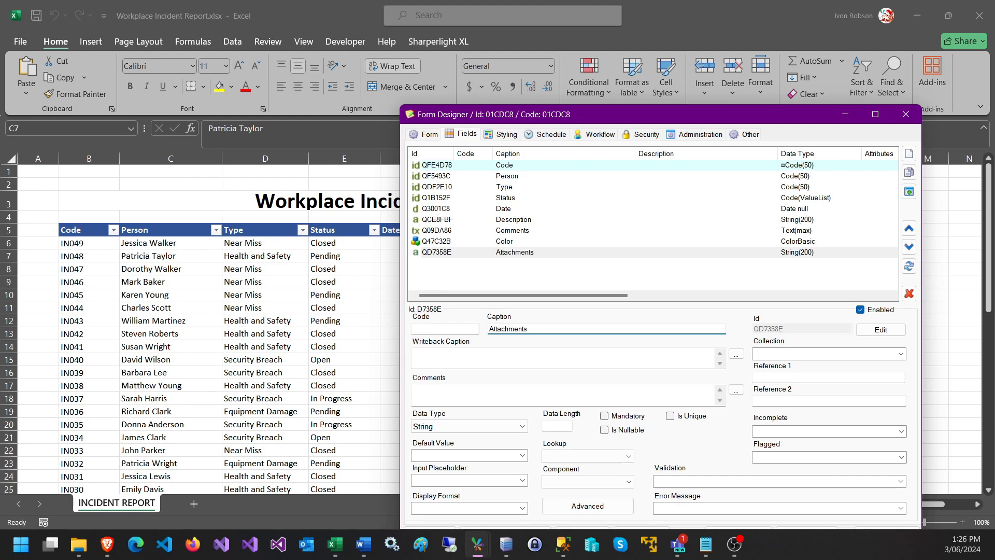
pyautogui.press('BackSpace')
pyautogui.click(474, 429)
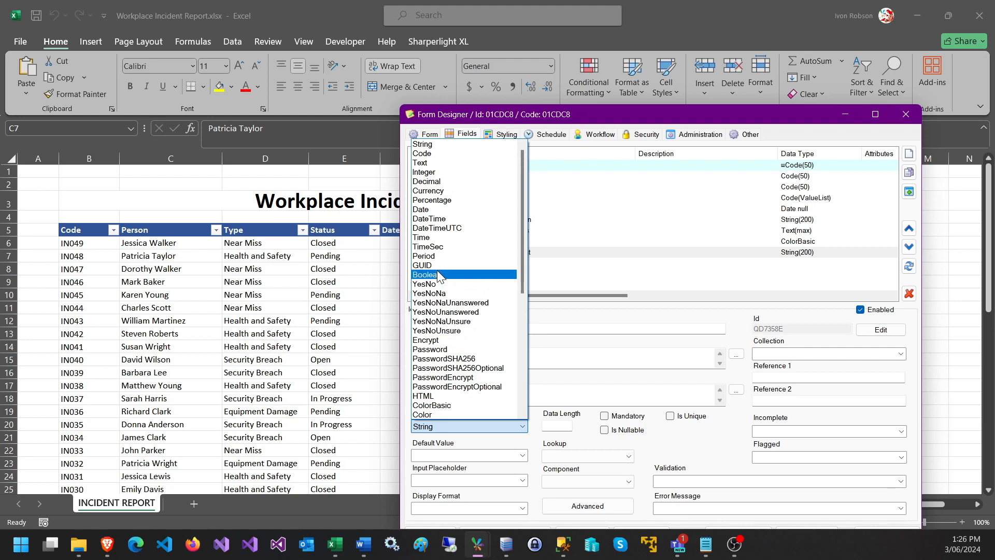
pyautogui.scroll(-3, 451, 337)
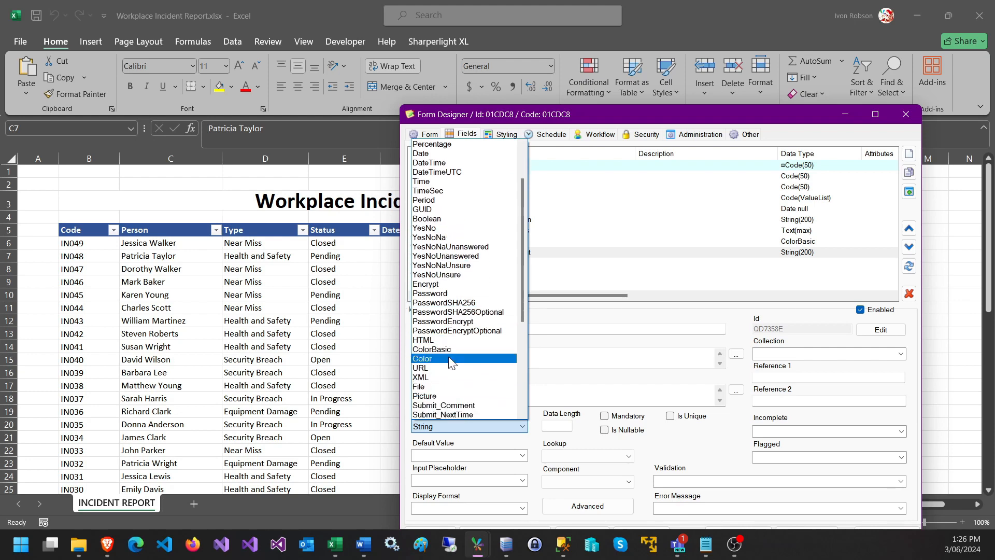
pyautogui.click(435, 387)
pyautogui.click(498, 242)
pyautogui.click(502, 254)
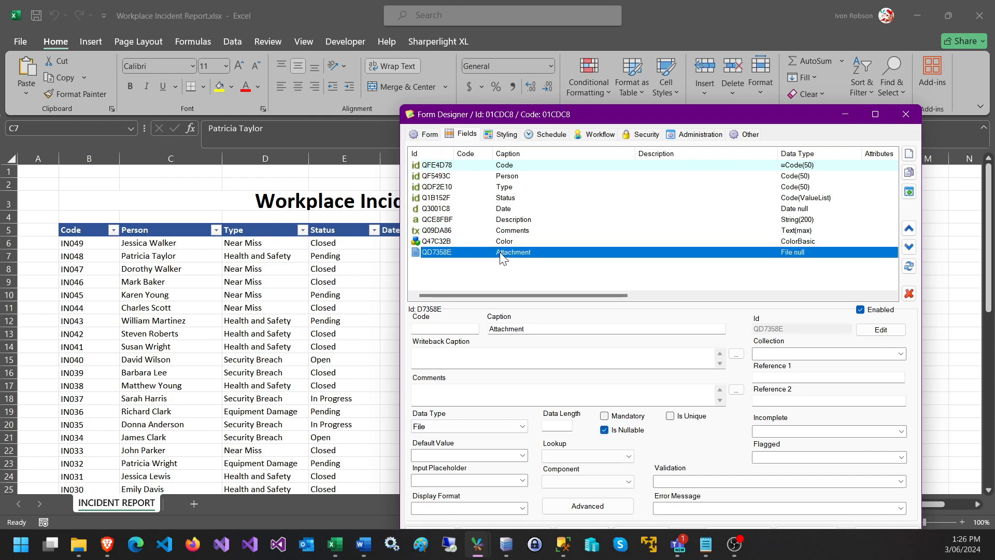
# Set the Person field's input placeholder to "Surname, First name"
pyautogui.click(510, 231)
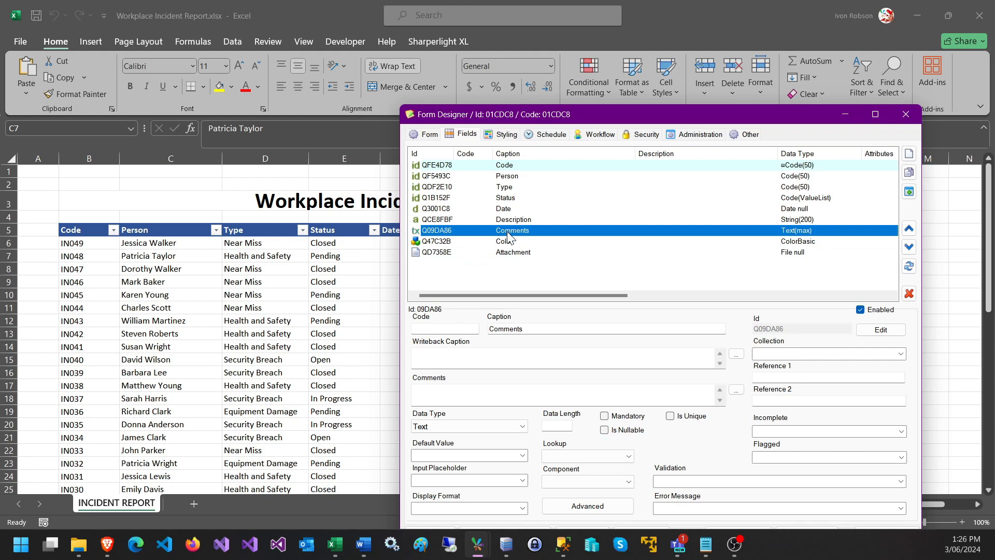
pyautogui.click(499, 176)
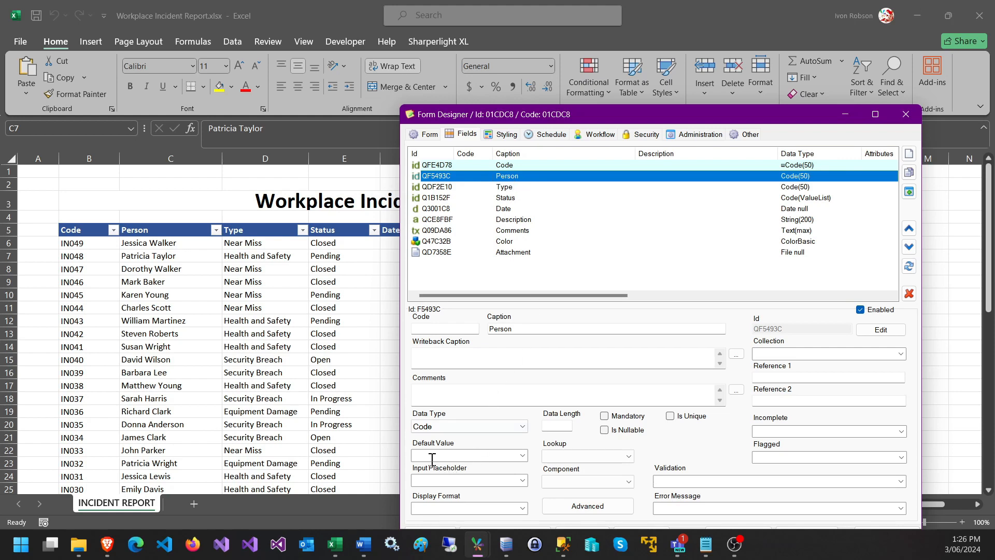
pyautogui.click(429, 480)
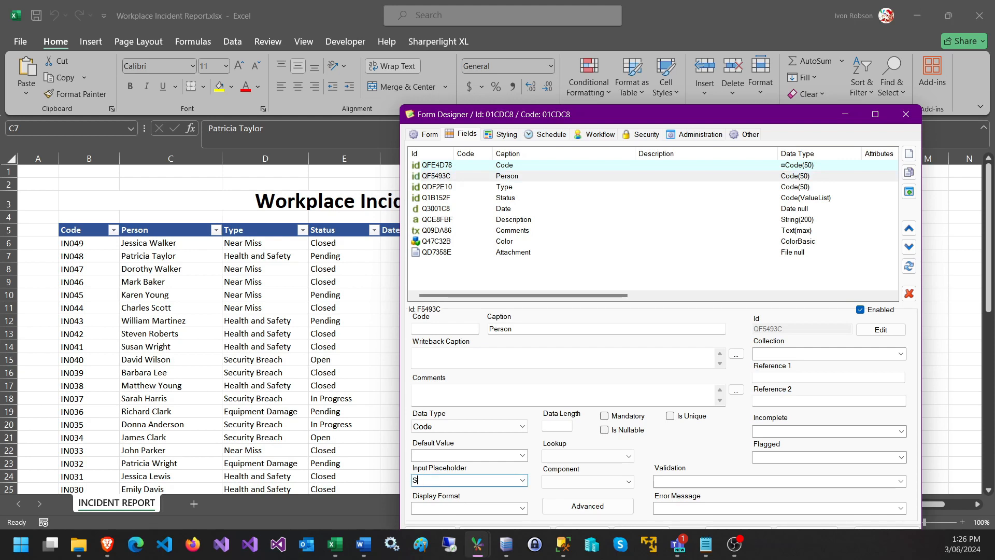
pyautogui.write('Surname, First name')
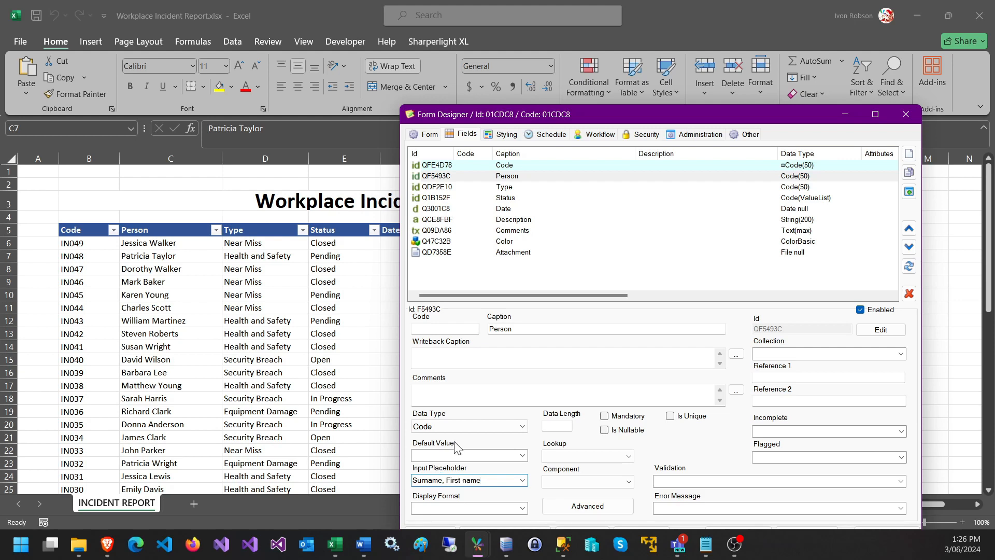
# Apply the form design changes and accept the automatic adjustment of existing data for the changed unique fields
pyautogui.click(457, 186)
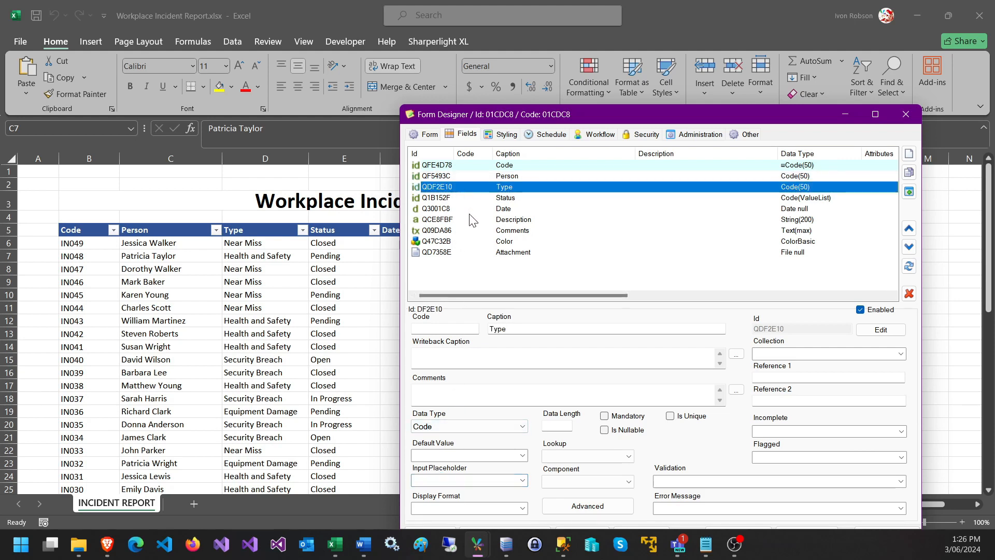
pyautogui.moveTo(539, 118); pyautogui.dragTo(556, 76)
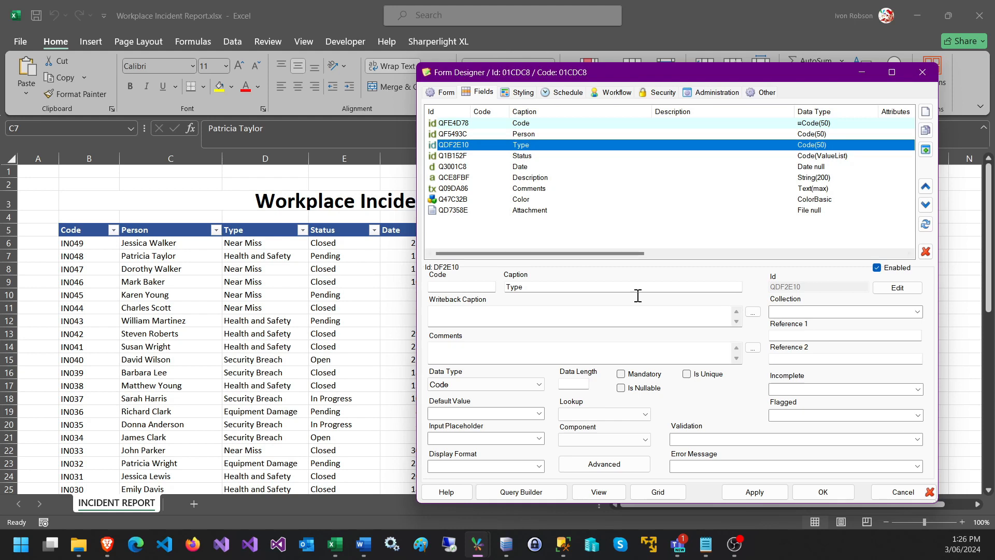
pyautogui.click(753, 494)
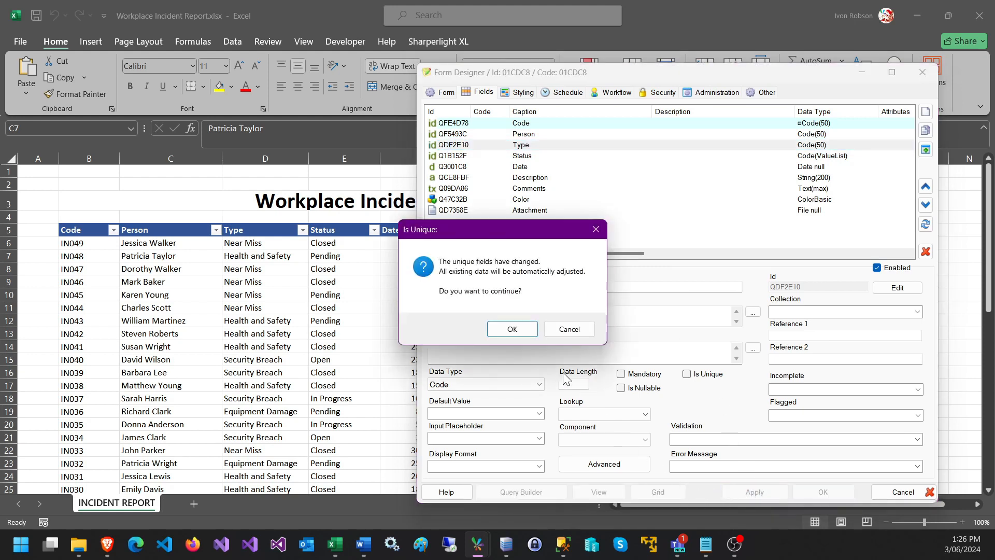
pyautogui.click(508, 329)
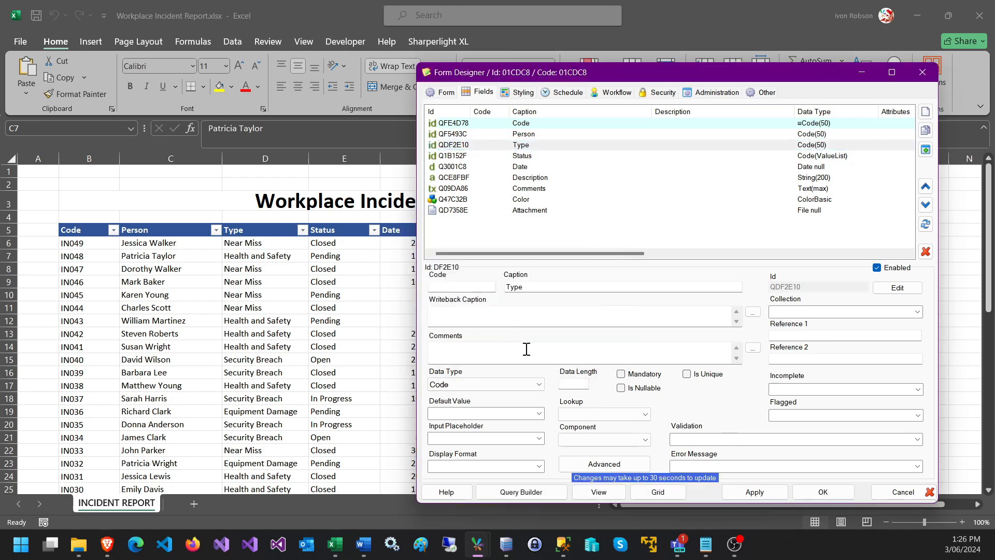
# View the Workplace Incidents form in the browser and check its input fields
pyautogui.click(609, 498)
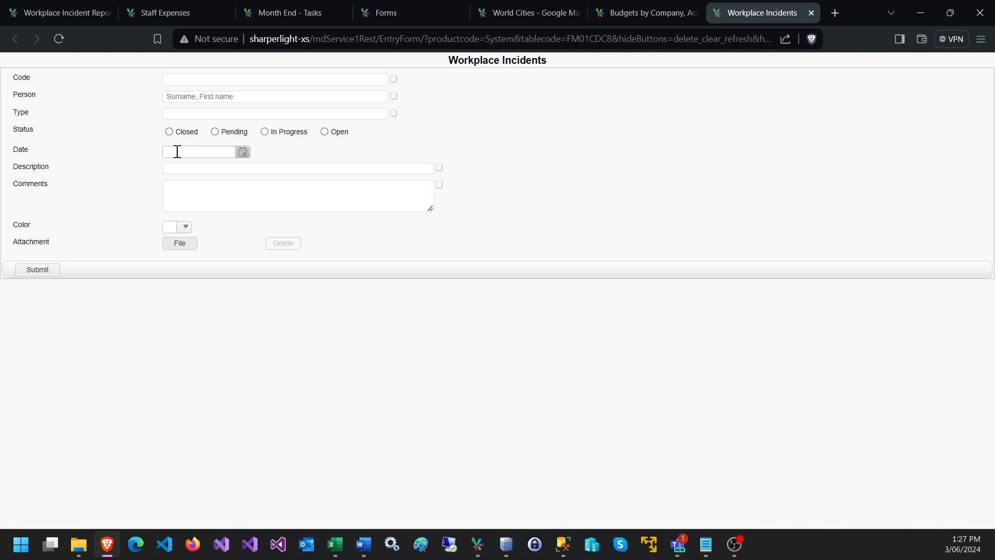
pyautogui.click(172, 190)
pyautogui.click(190, 82)
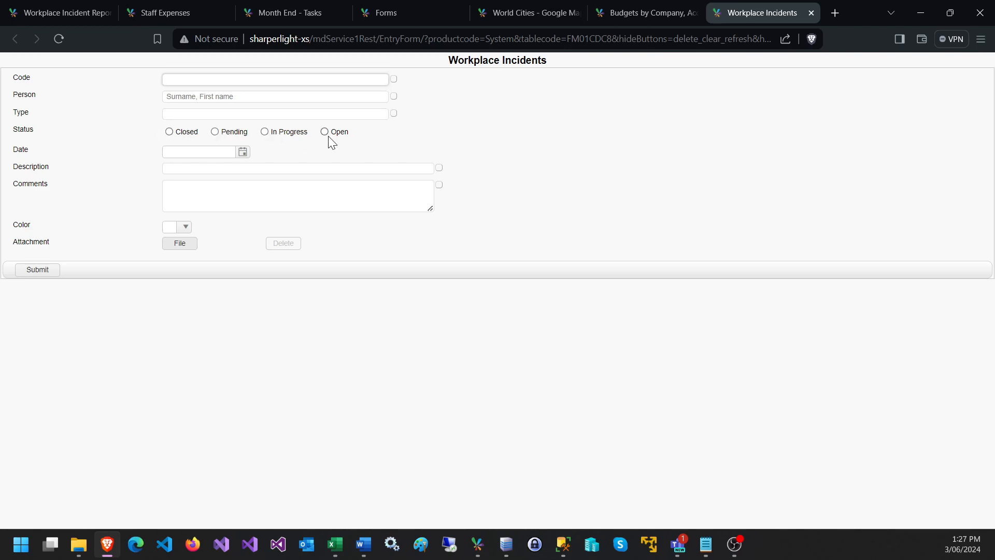
pyautogui.click(200, 152)
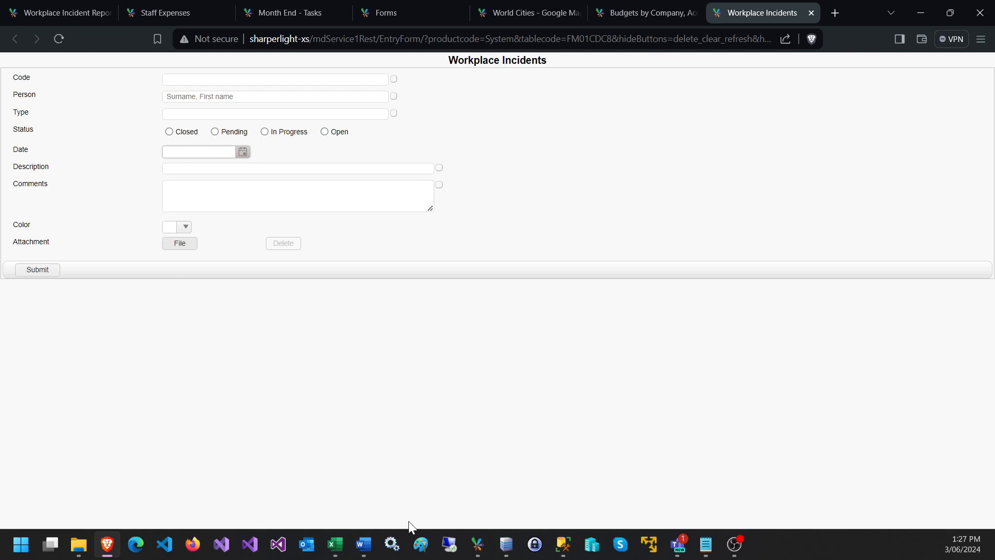
# Switch back to Form Designer and set the Code field's default value to _Expression( "T"+Format( "yyMMdd-HHmmss",Now()))
pyautogui.click(477, 545)
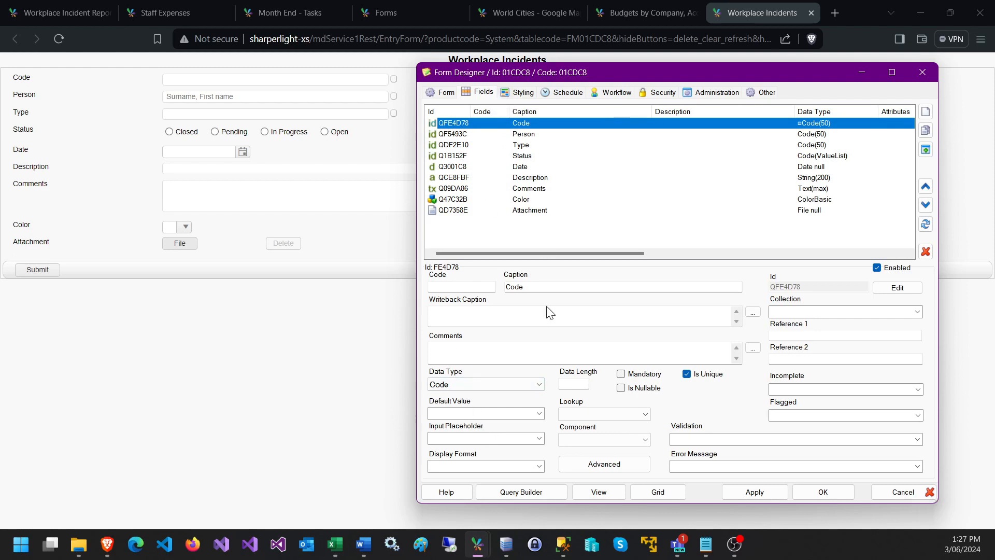
pyautogui.click(539, 413)
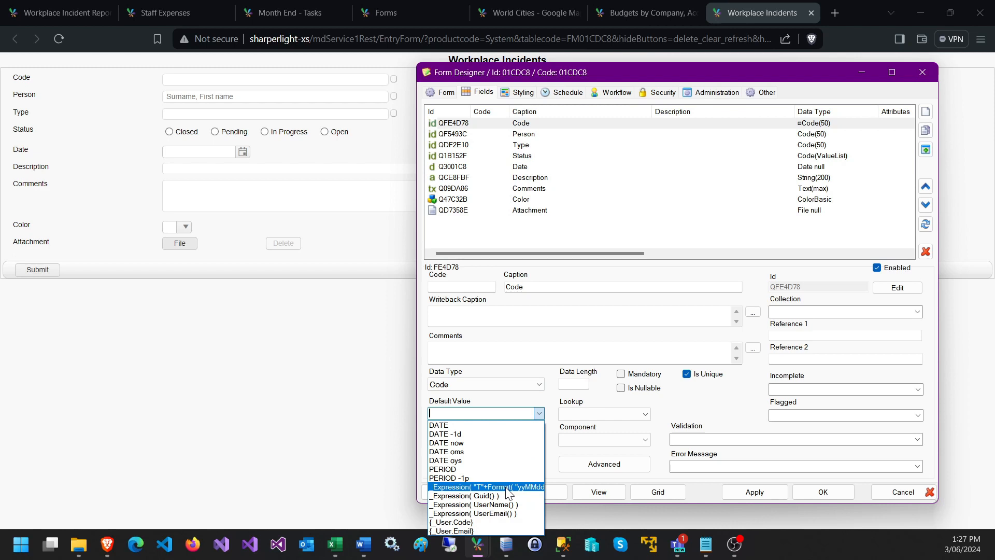
pyautogui.click(450, 489)
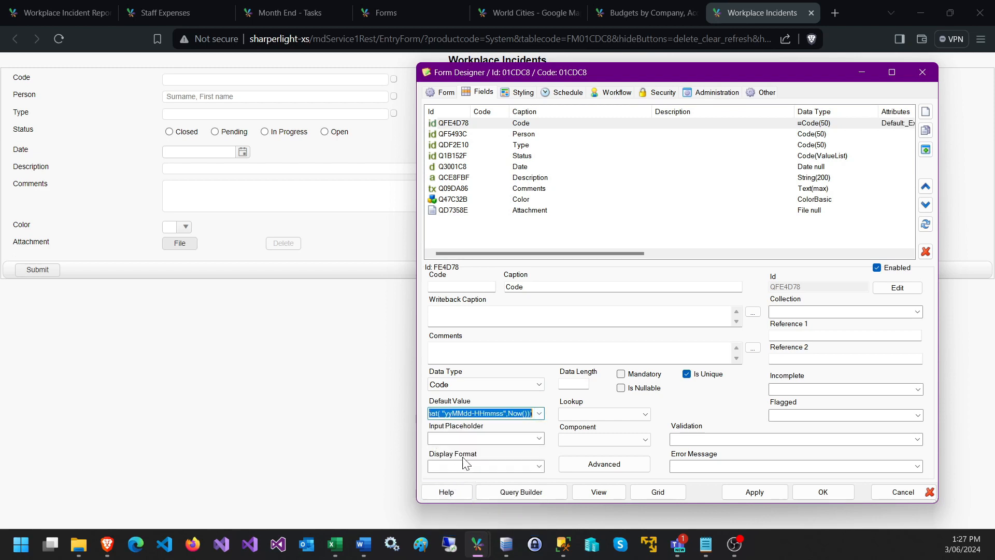
# Read through the Code field's default value expression, from its prefix to the date and time format
pyautogui.click(473, 416)
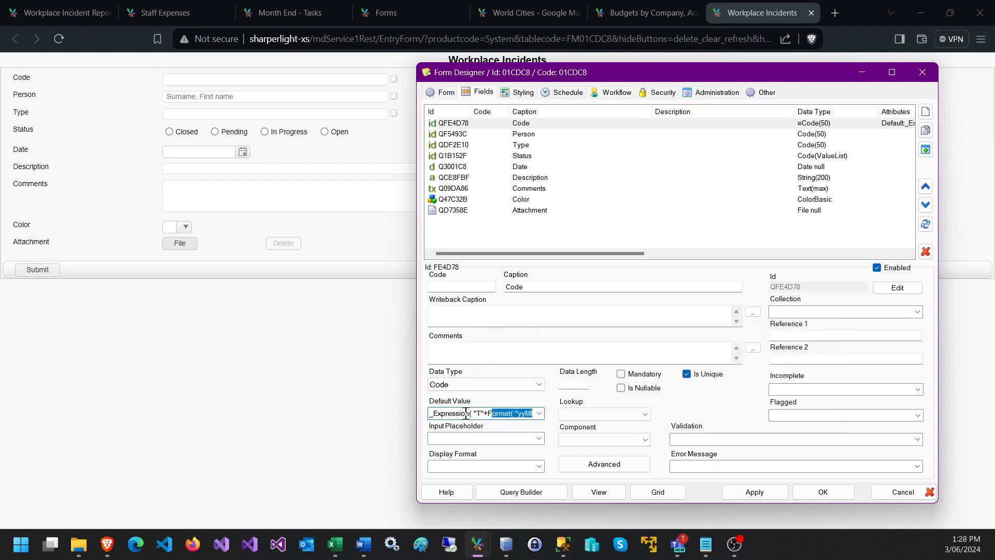
pyautogui.click(484, 413)
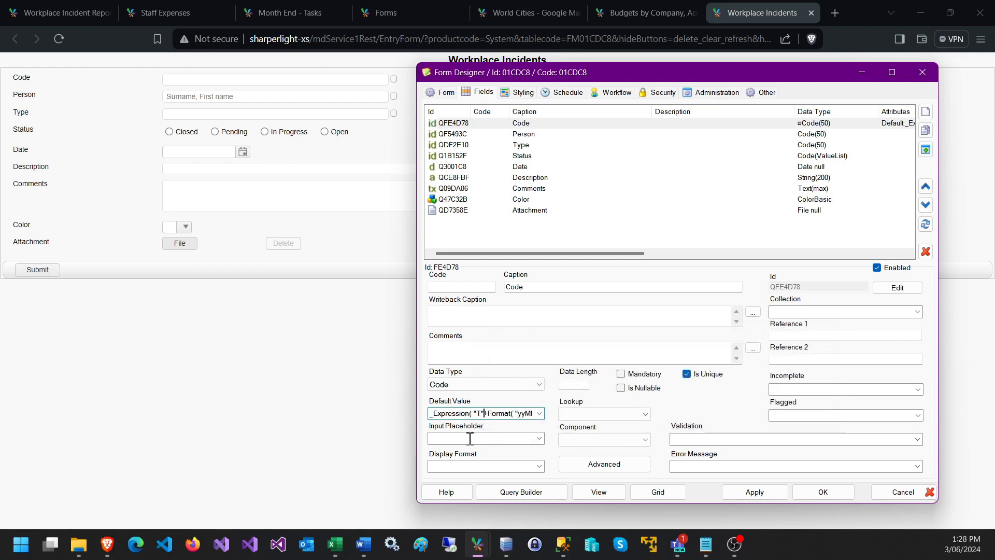
pyautogui.press('Right')
pyautogui.press('Right')
pyautogui.press('Right')
pyautogui.press('Right')
pyautogui.press('Right')
pyautogui.press('Right')
pyautogui.press('Right')
pyautogui.press('Right')
pyautogui.press('Right')
pyautogui.press('Right')
pyautogui.press('Right')
pyautogui.press('Right')
pyautogui.press('Right')
pyautogui.press('Right')
pyautogui.press('Right')
pyautogui.press('Right')
pyautogui.press('Right')
pyautogui.press('Right')
pyautogui.press('Right')
pyautogui.press('Right')
pyautogui.press('Right')
pyautogui.press('Right')
pyautogui.press('Right')
pyautogui.press('Right')
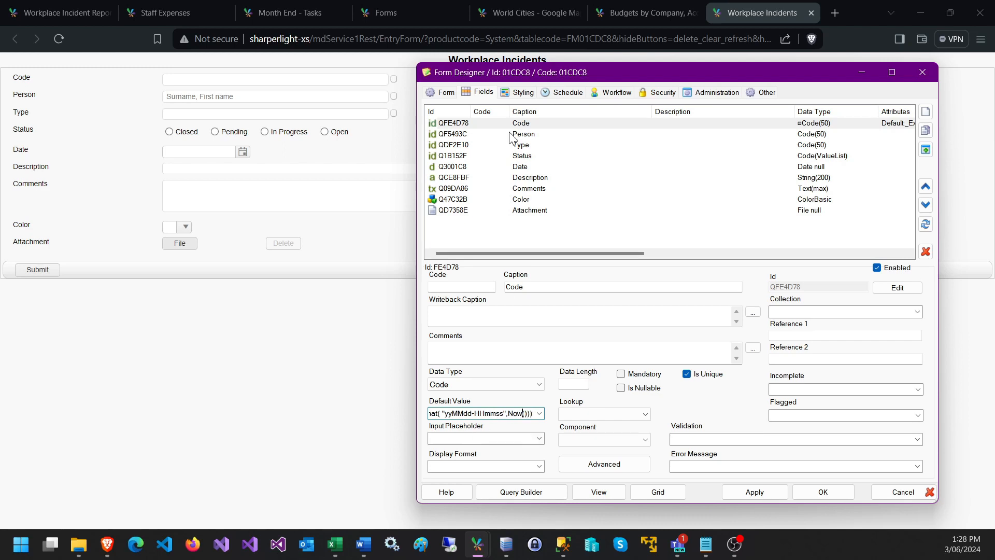
# Make the Code, Person and Type fields mandatory
pyautogui.click(631, 378)
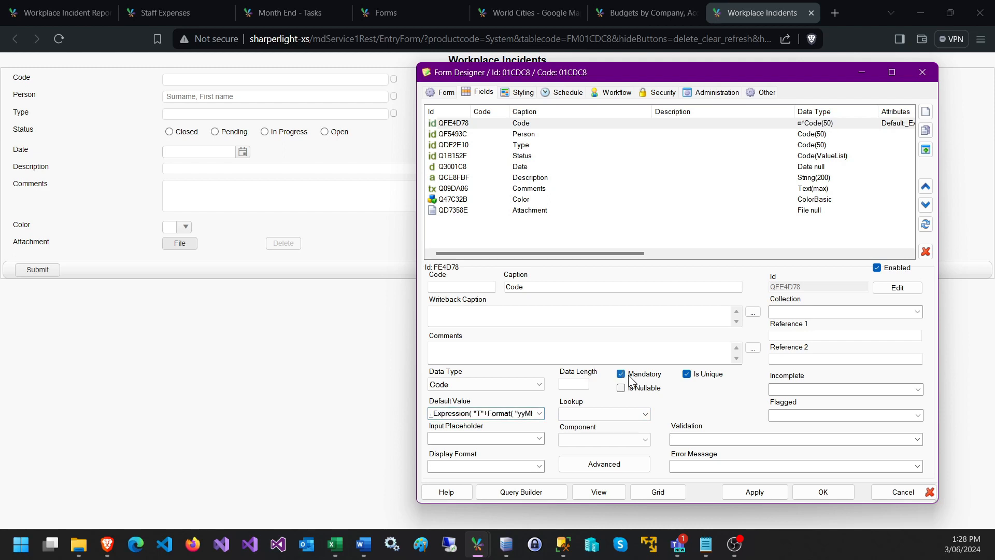
pyautogui.click(525, 136)
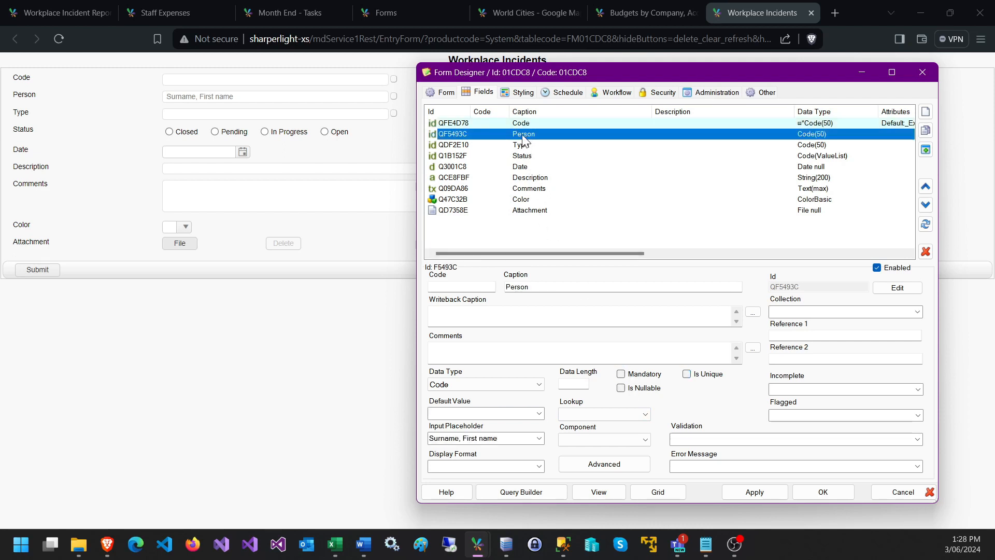
pyautogui.click(632, 379)
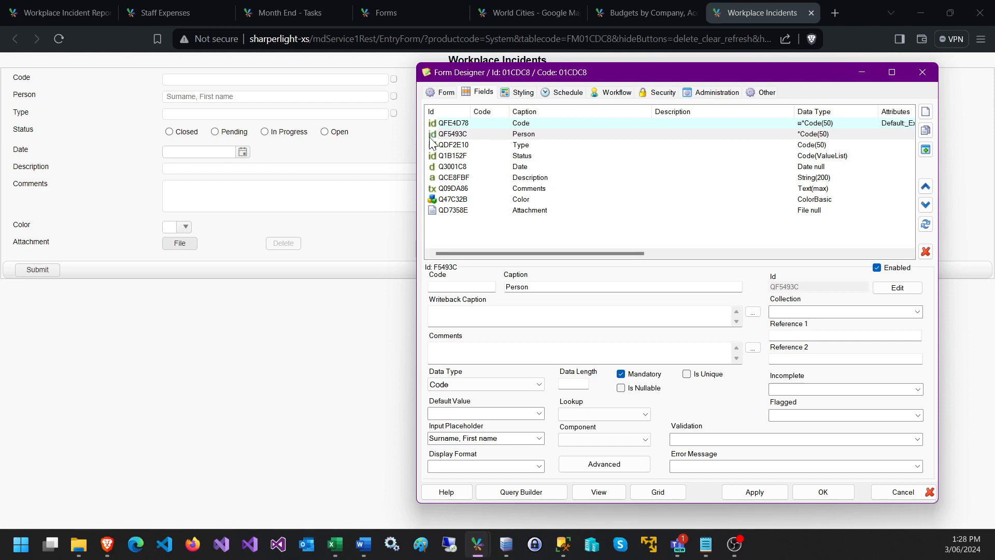
pyautogui.click(457, 145)
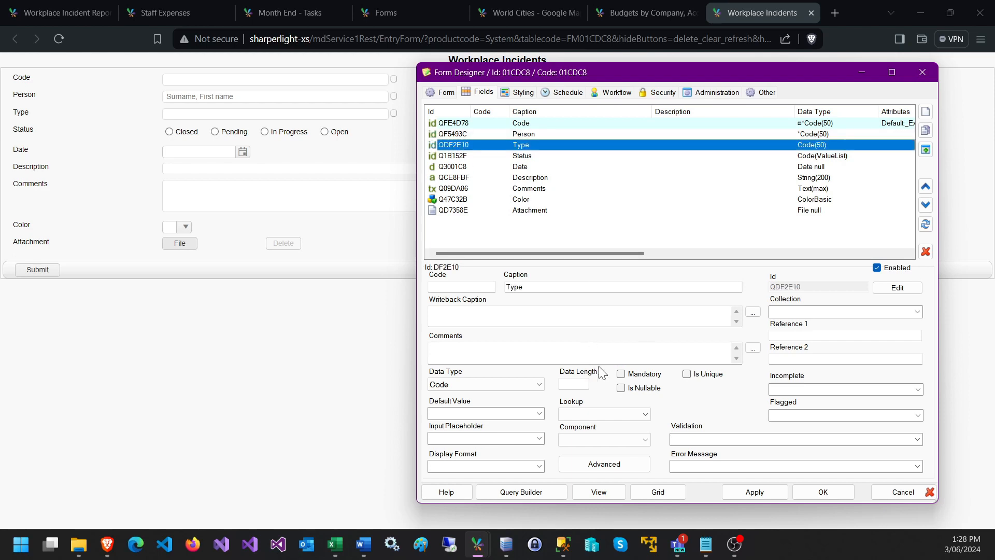
pyautogui.click(625, 376)
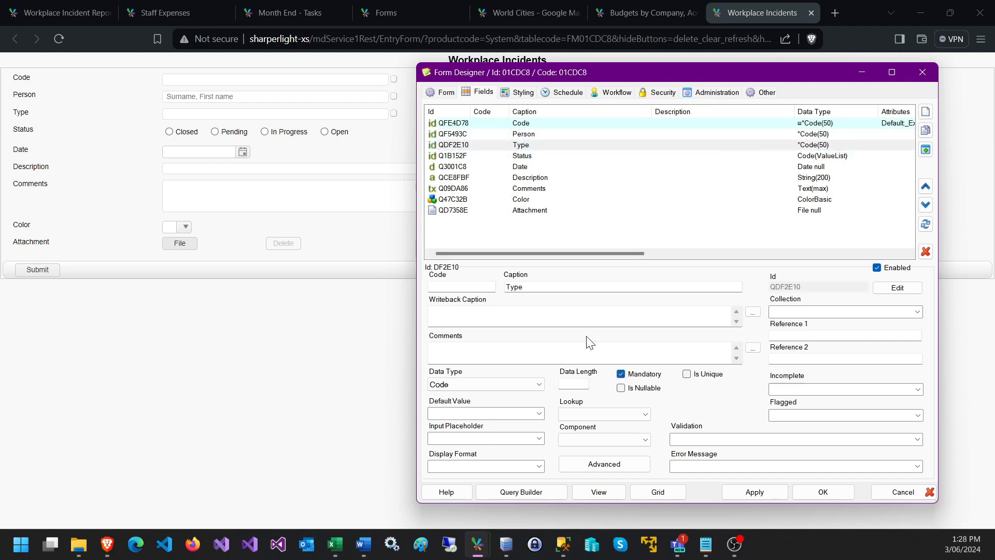
# Look up the code for Open in the Status field's value list and set the field's default value to OP
pyautogui.click(516, 156)
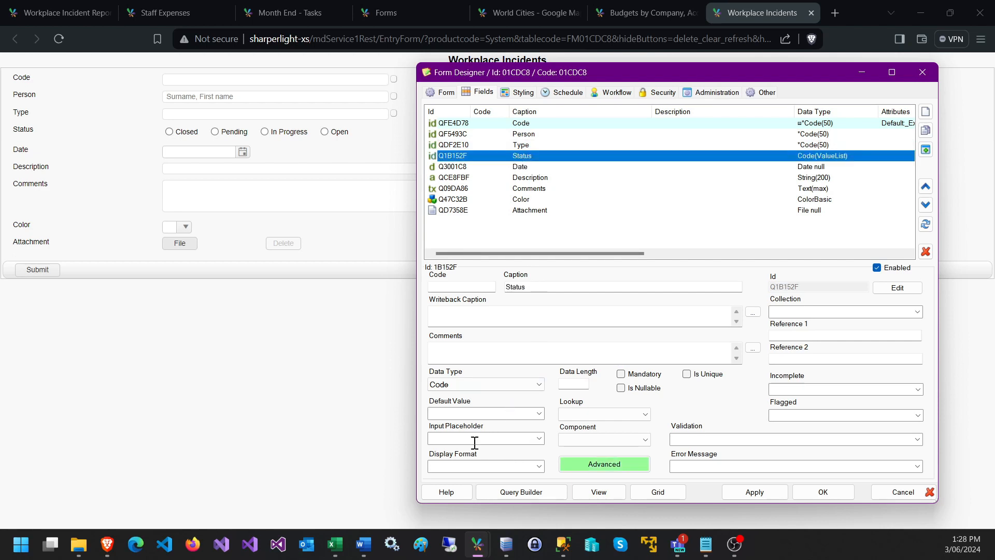
pyautogui.click(604, 465)
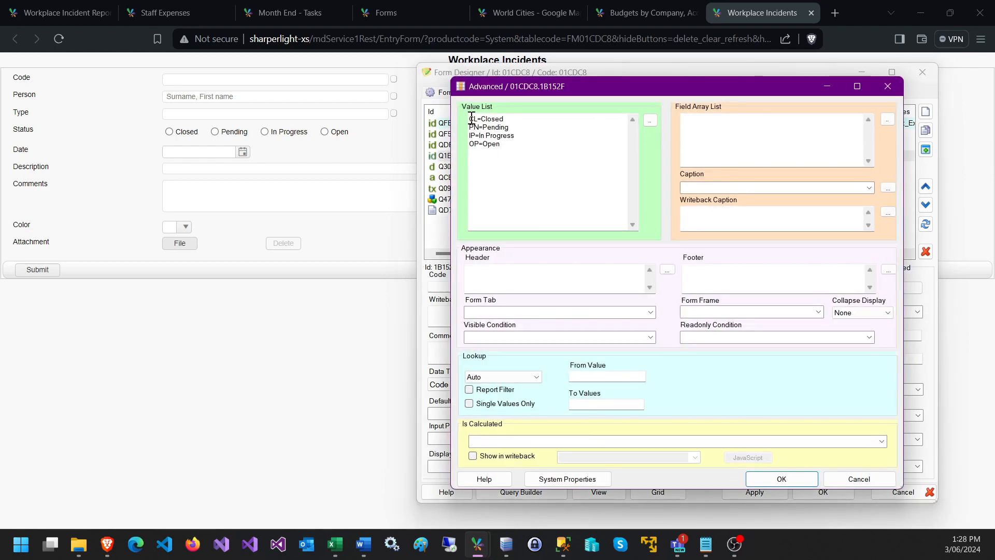
pyautogui.moveTo(478, 144); pyautogui.dragTo(468, 144)
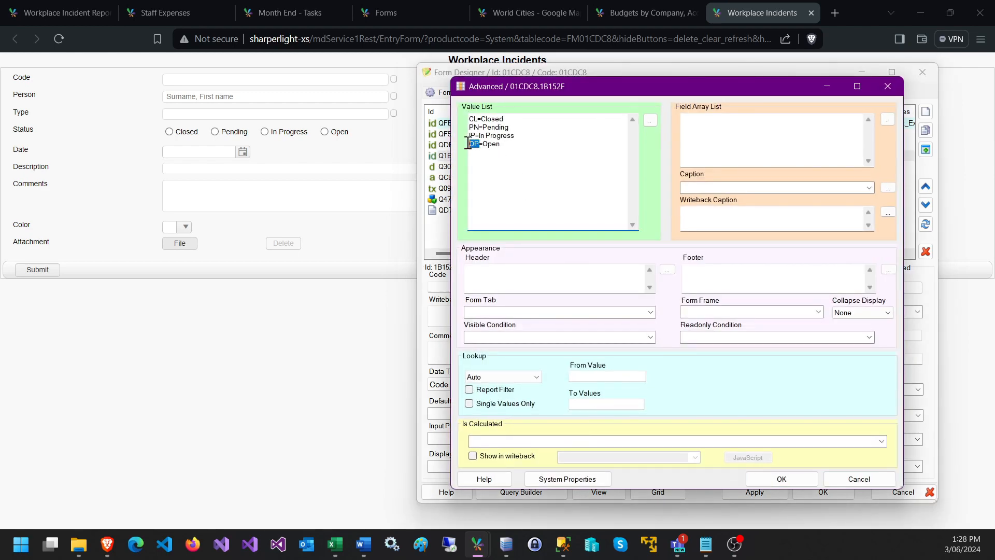
pyautogui.click(859, 478)
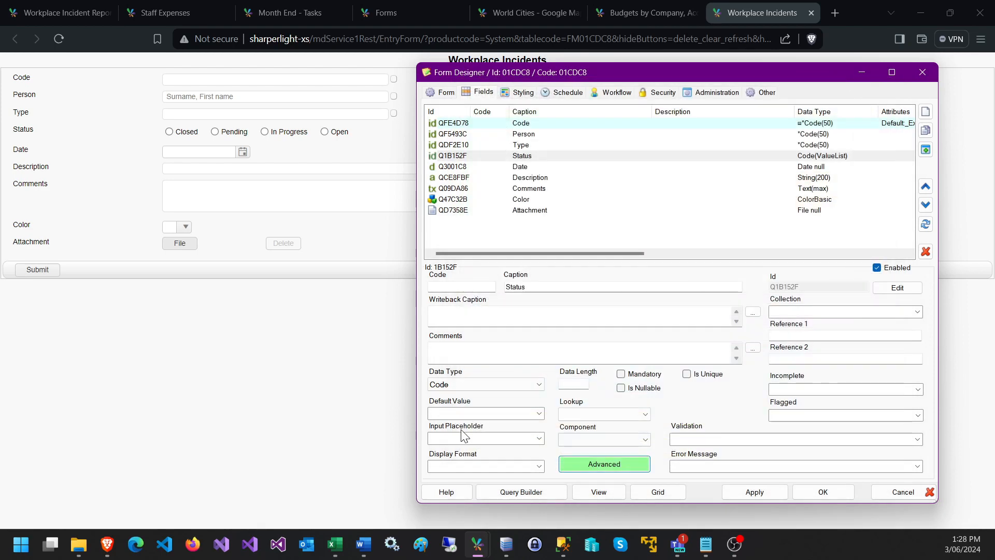
pyautogui.click(439, 413)
pyautogui.write('OP')
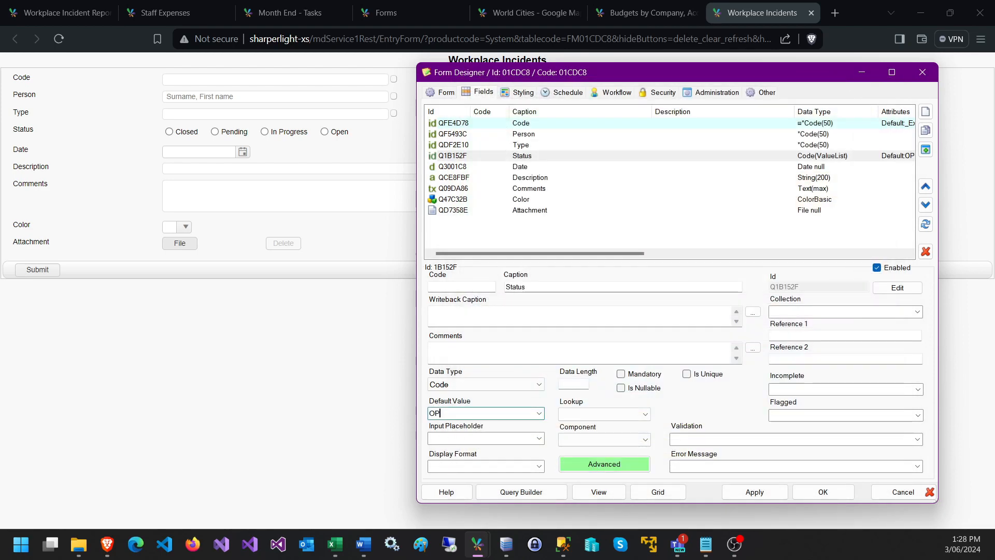
# Set the Date field's default value to DATE
pyautogui.click(508, 167)
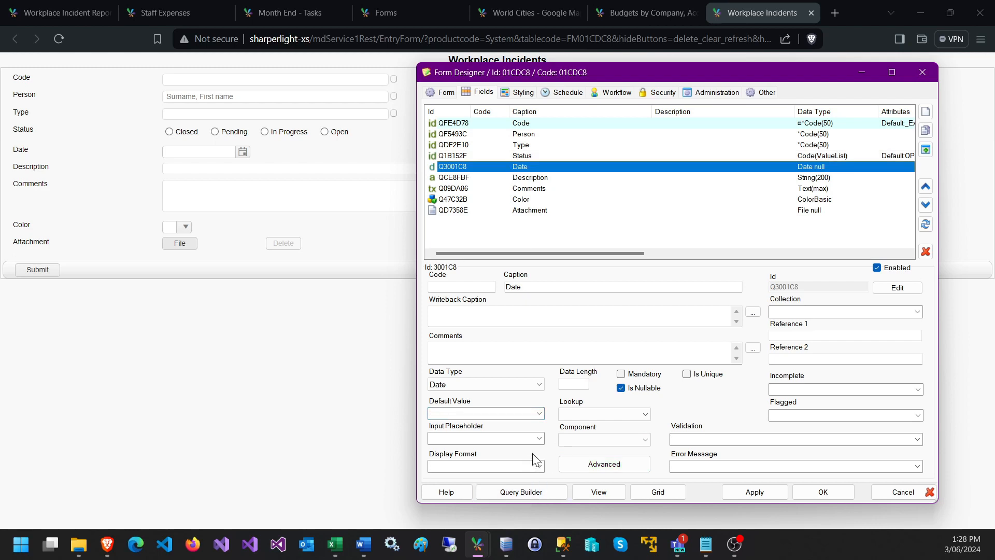
pyautogui.click(539, 414)
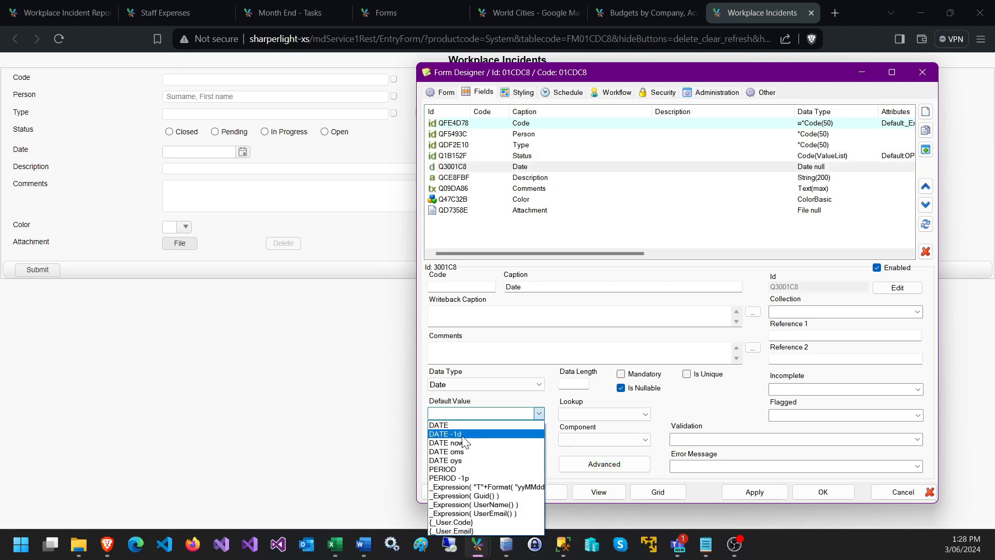
pyautogui.click(451, 428)
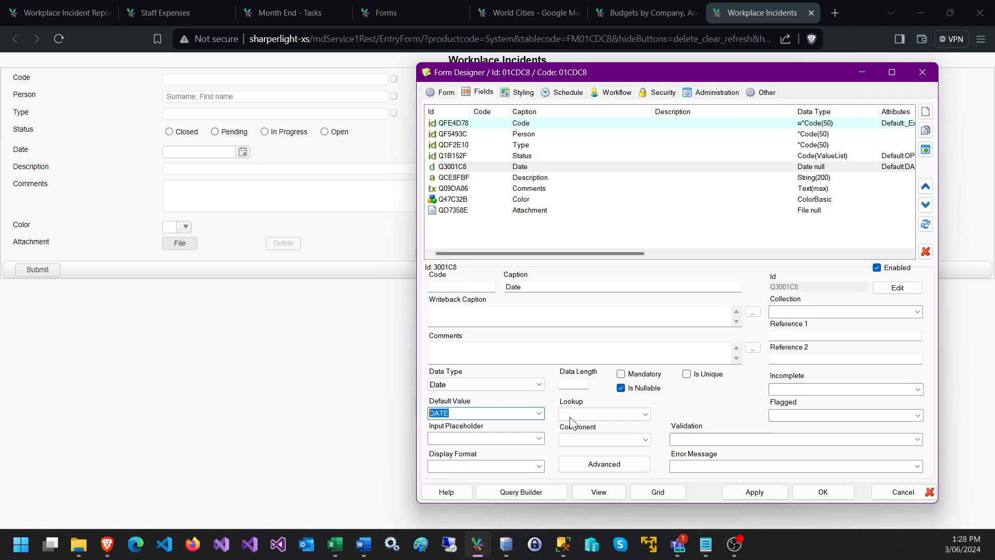
# Make the Date, Status and Description fields mandatory
pyautogui.click(504, 178)
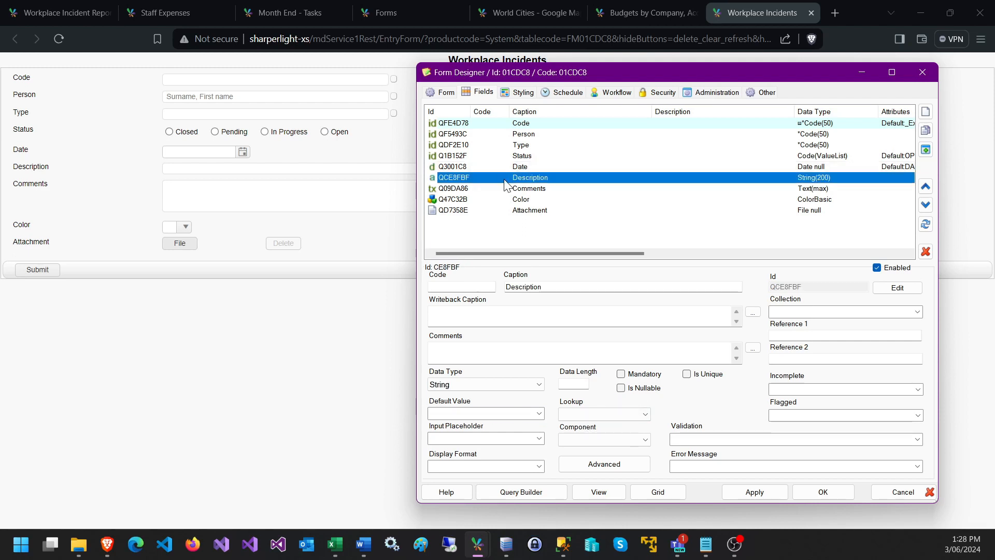
pyautogui.click(507, 167)
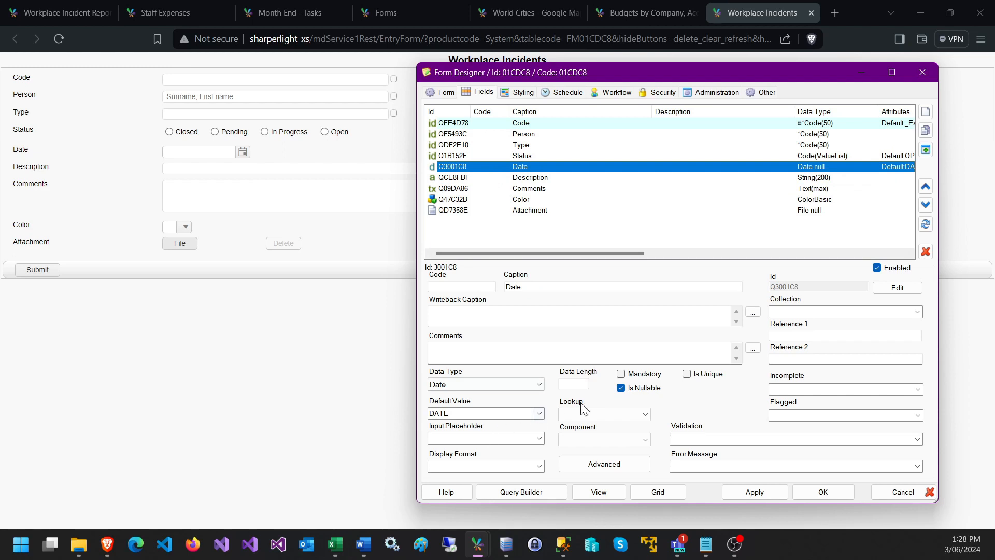
pyautogui.click(636, 375)
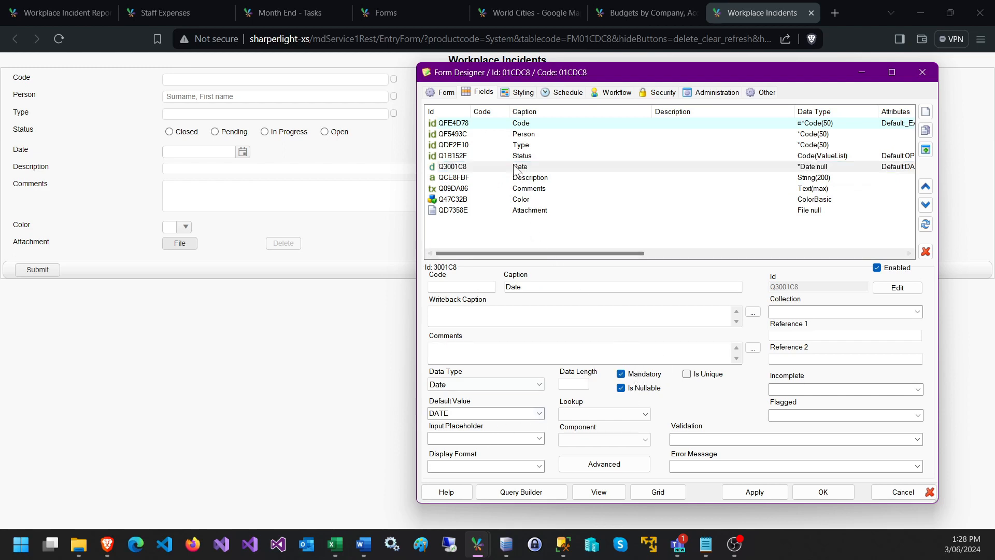
pyautogui.click(508, 156)
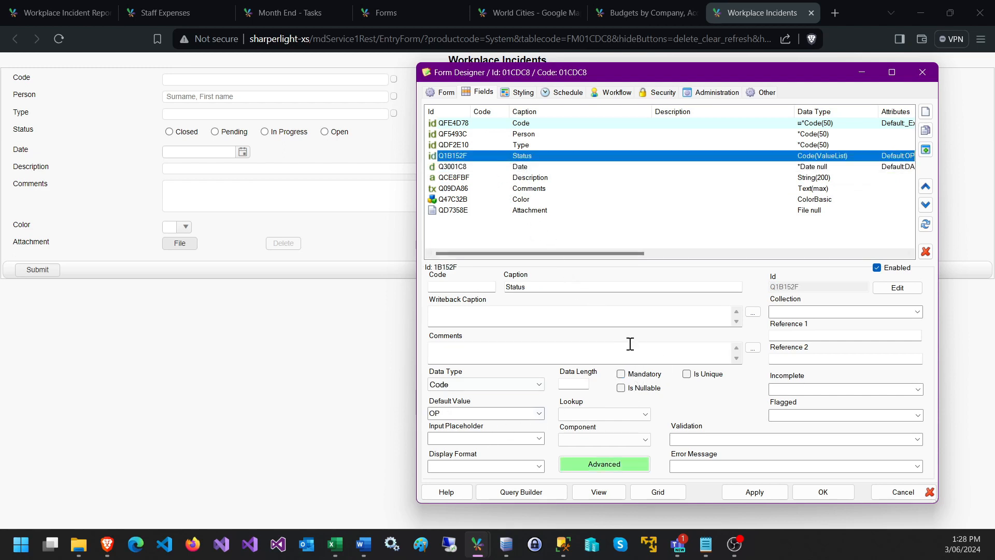
pyautogui.click(636, 374)
pyautogui.click(516, 178)
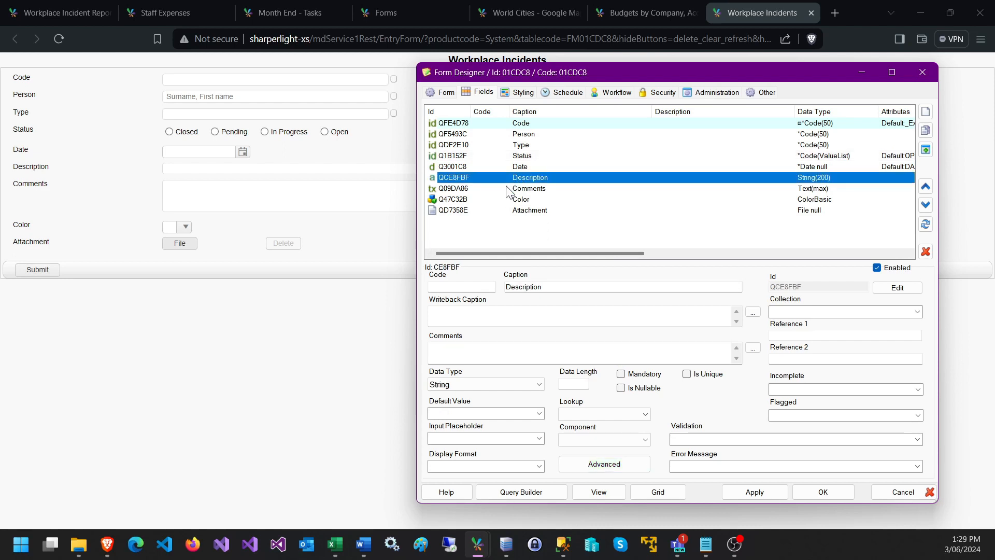
pyautogui.click(624, 378)
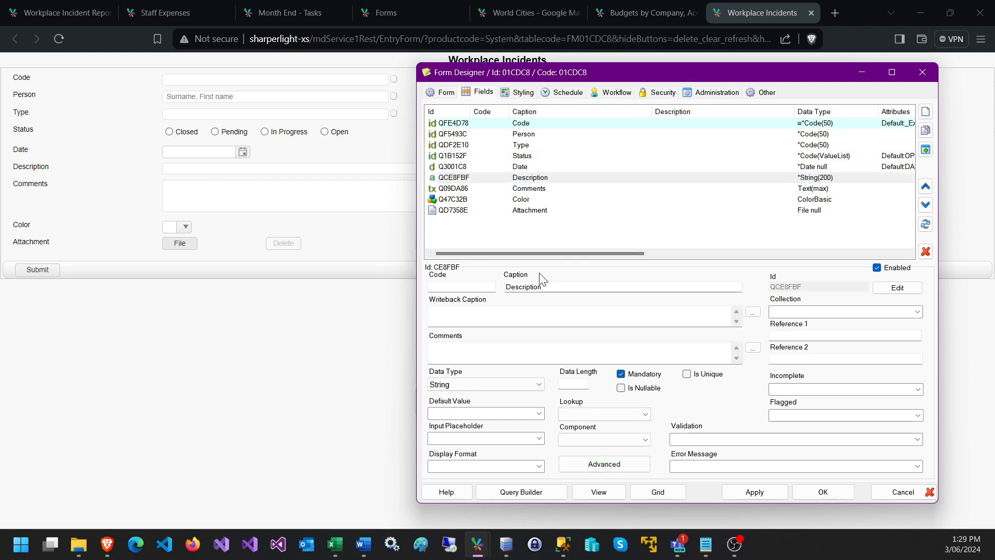
# Look over the settings of the Comments, Color and Attachment fields and reload the Workplace Incidents web form
pyautogui.click(523, 190)
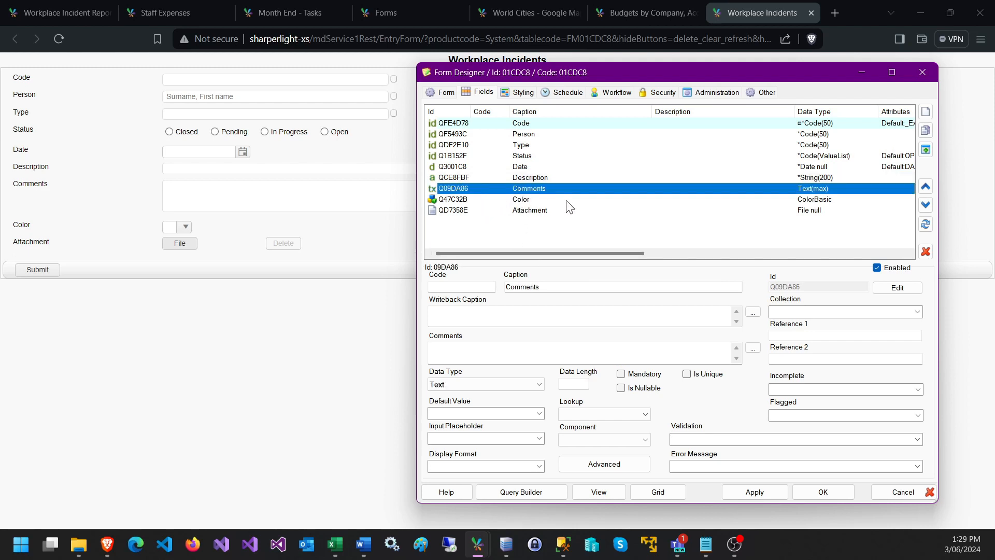
pyautogui.click(507, 202)
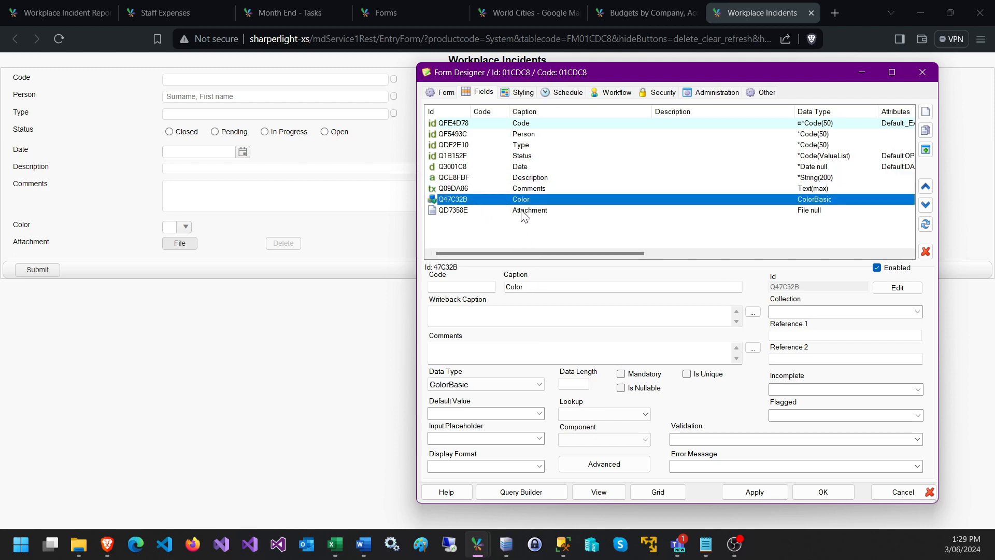
pyautogui.click(525, 212)
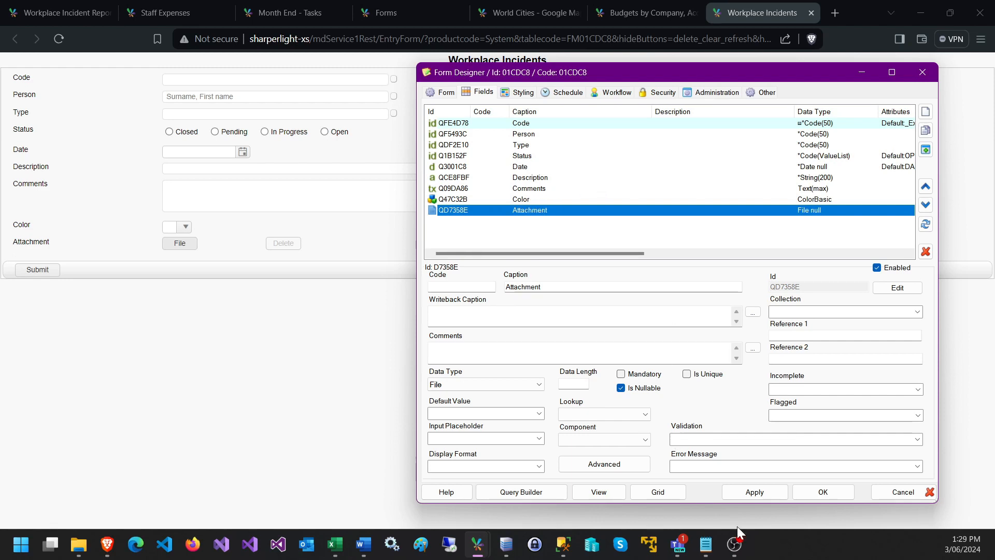
pyautogui.click(58, 39)
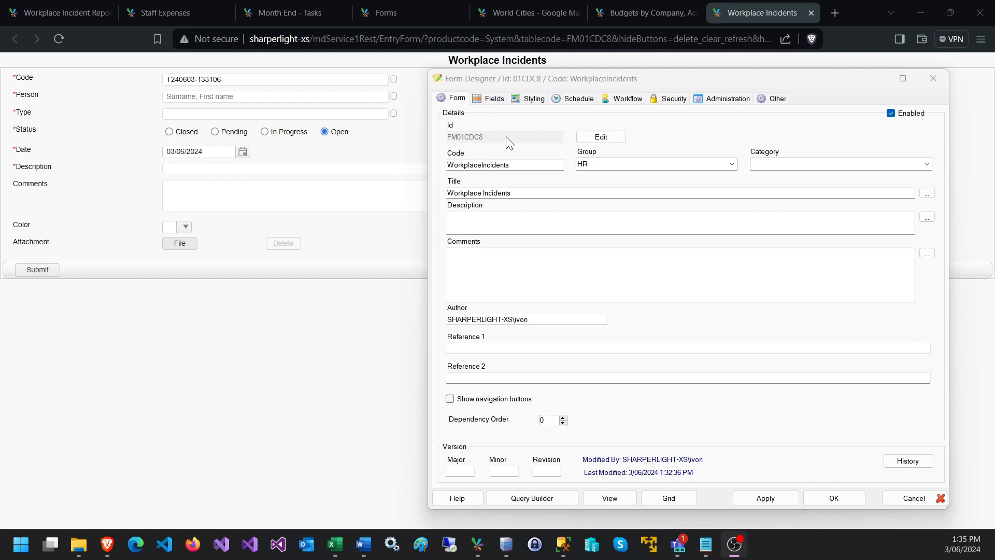
# Review the form's Code and Group in the Workplace Incidents form details
pyautogui.click(486, 264)
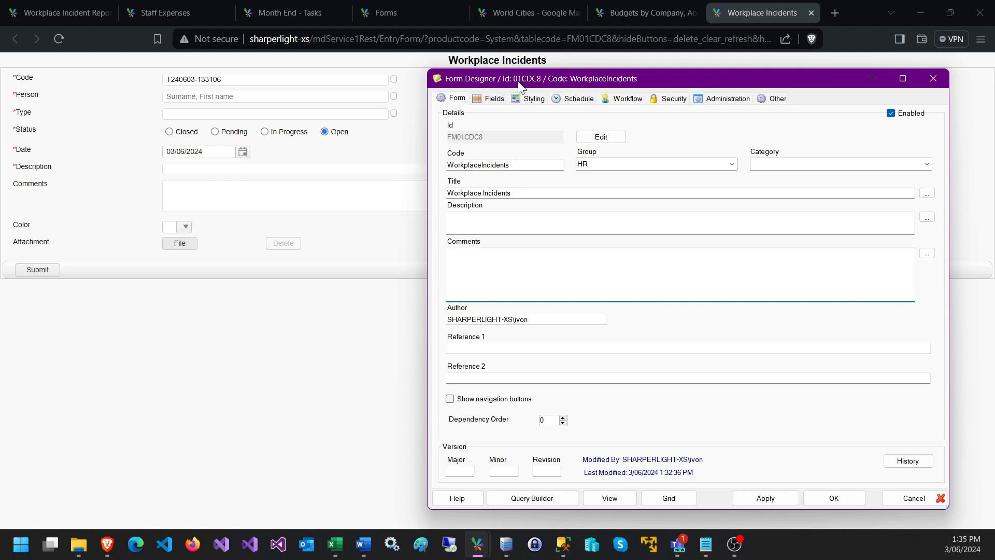
pyautogui.doubleClick(509, 164)
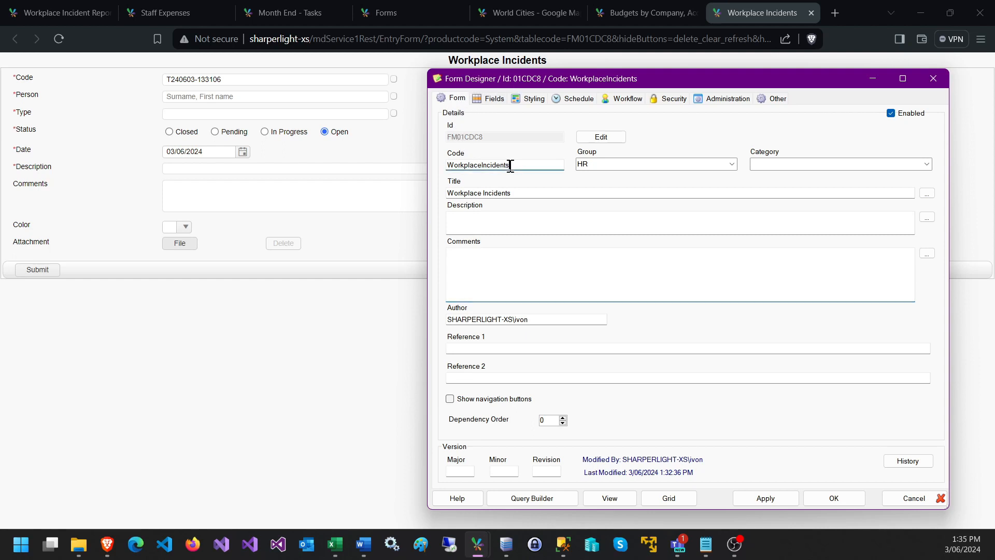
pyautogui.press('Tab')
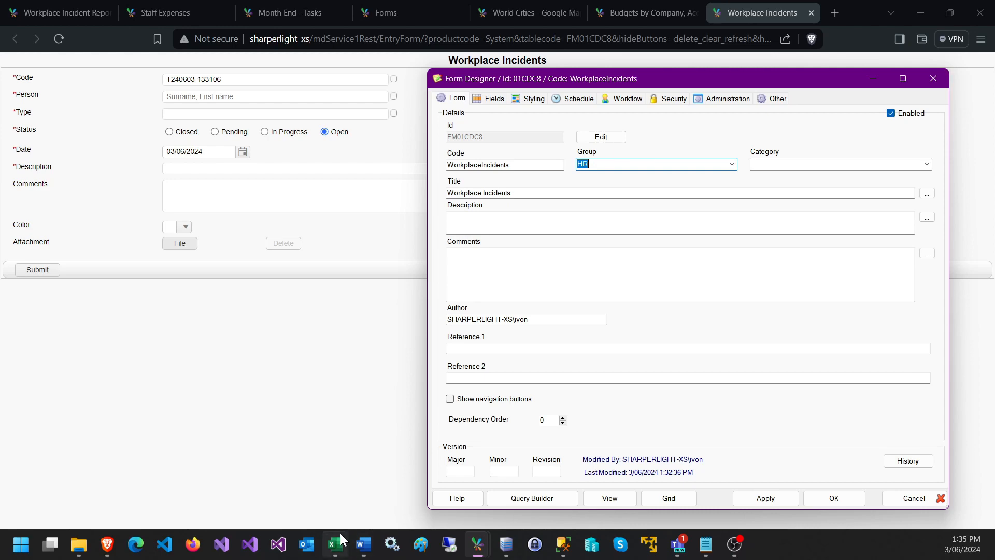
# Switch to the Workplace Incident Report workbook in Excel and start a Writeback with System as the product
pyautogui.moveTo(340, 537)
pyautogui.click(339, 512)
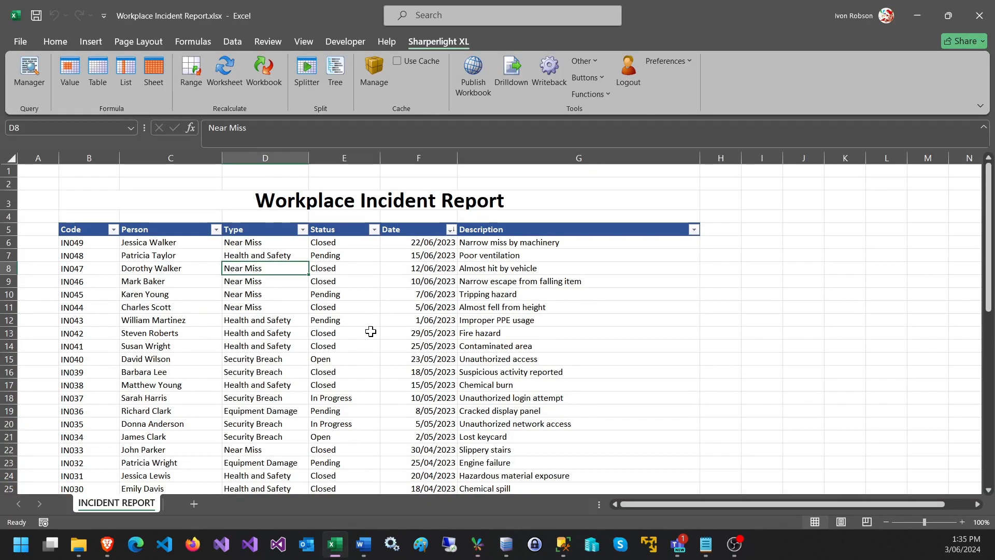
pyautogui.moveTo(112, 254); pyautogui.dragTo(493, 372)
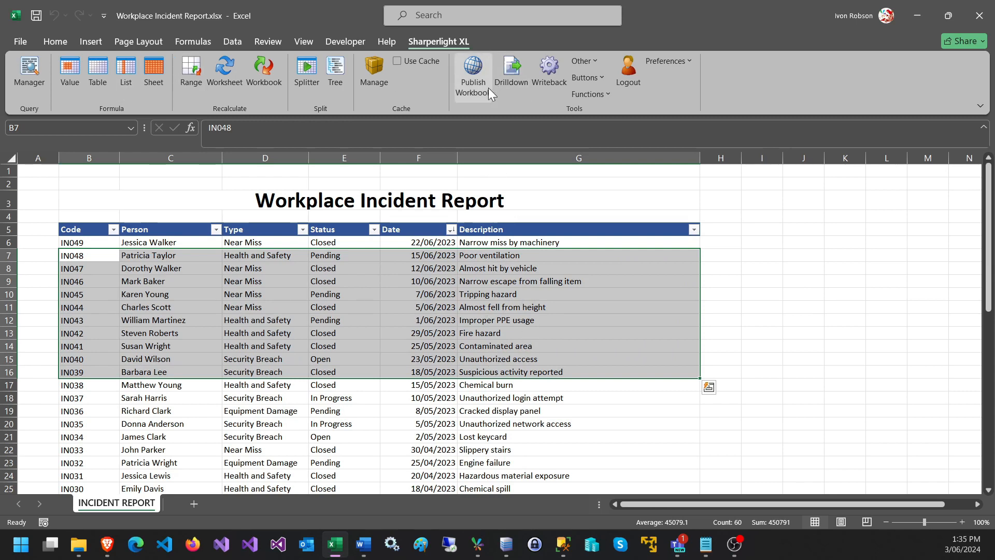
pyautogui.click(549, 73)
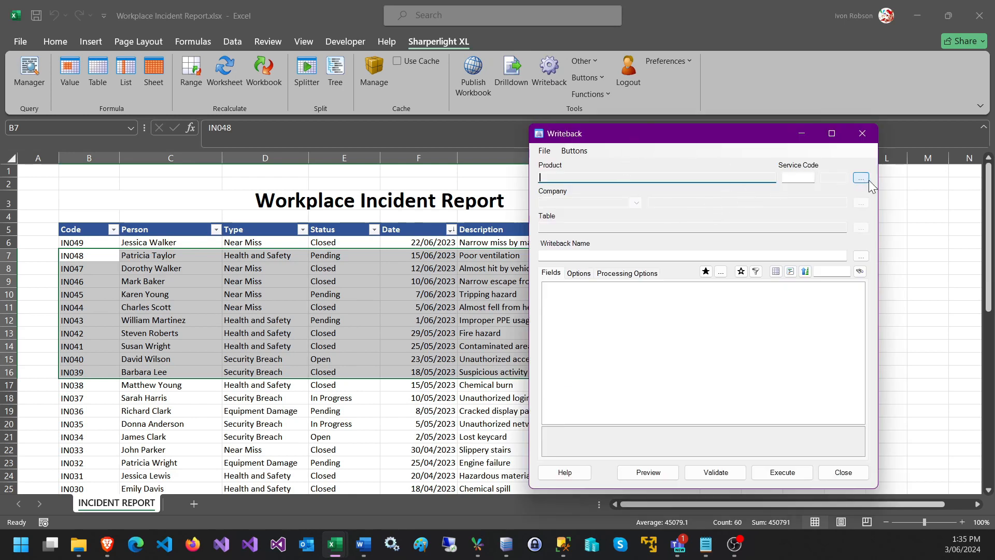
pyautogui.click(861, 178)
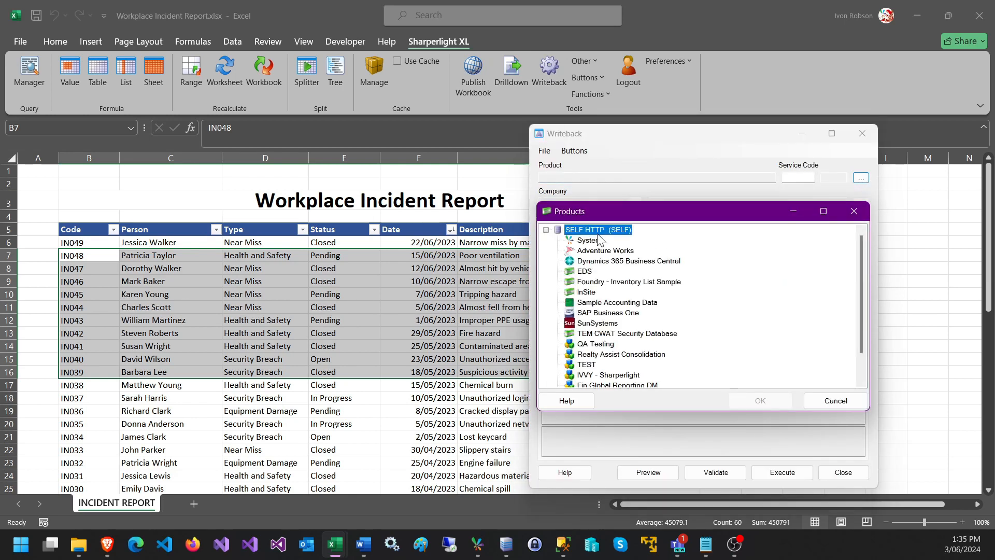
pyautogui.doubleClick(595, 241)
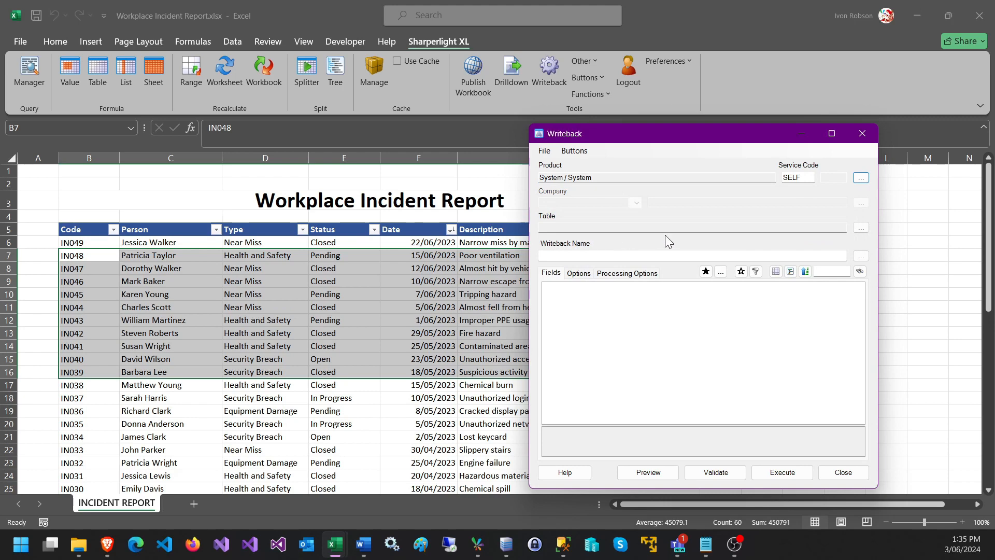
# Set the writeback table to Workplace Incidents from the Forms folder
pyautogui.click(861, 227)
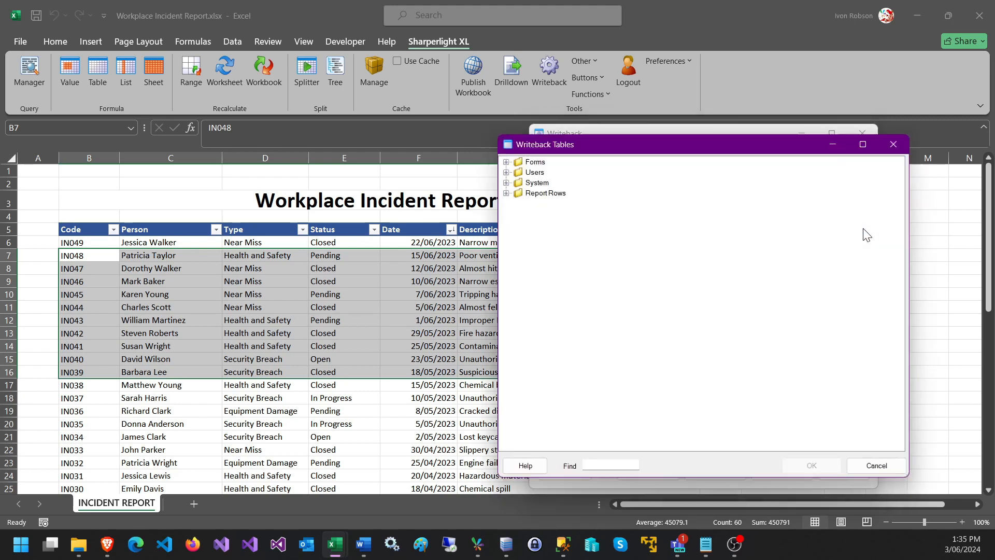
pyautogui.click(508, 163)
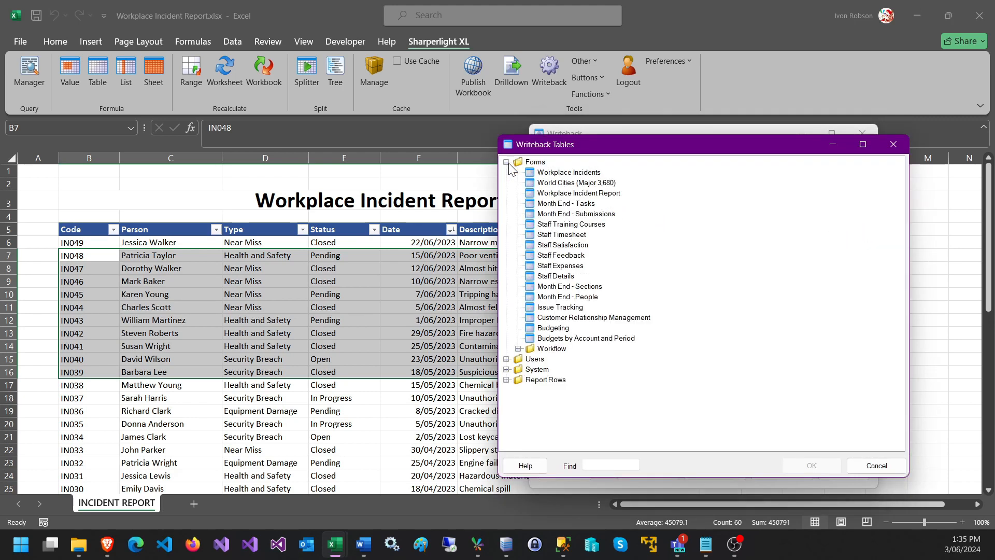
pyautogui.click(558, 176)
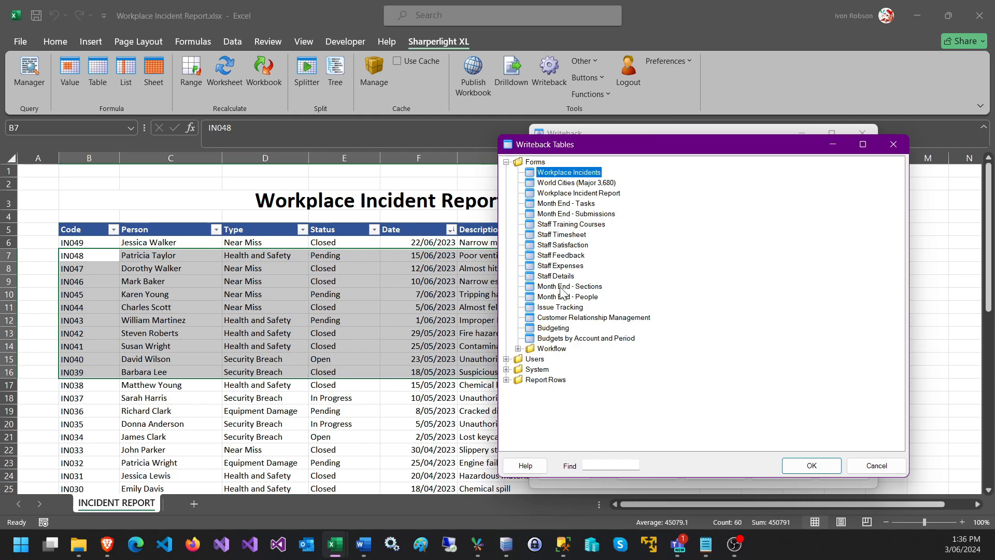
pyautogui.doubleClick(555, 176)
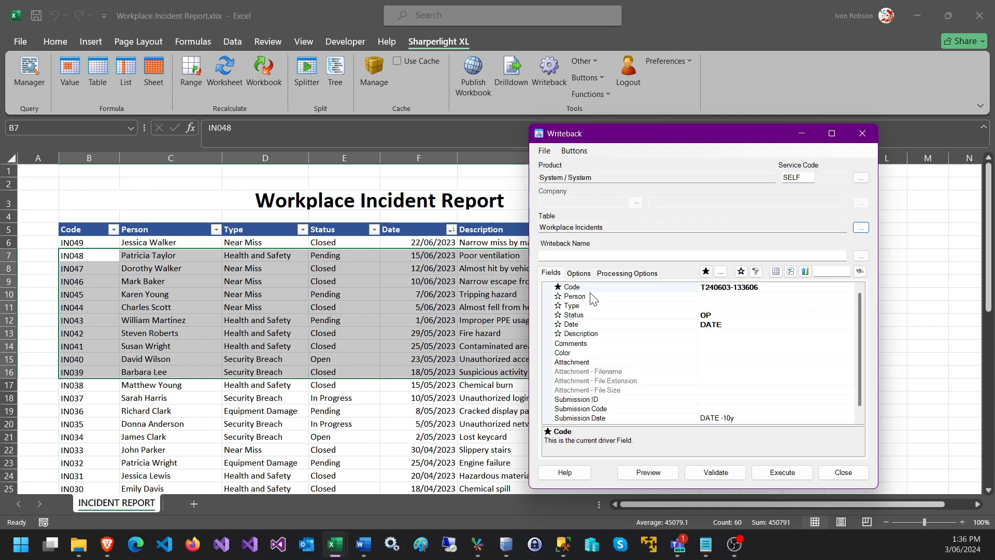
# Map the writeback's Code field to the worksheet's Code column with the range =B6:B1000
pyautogui.click(607, 288)
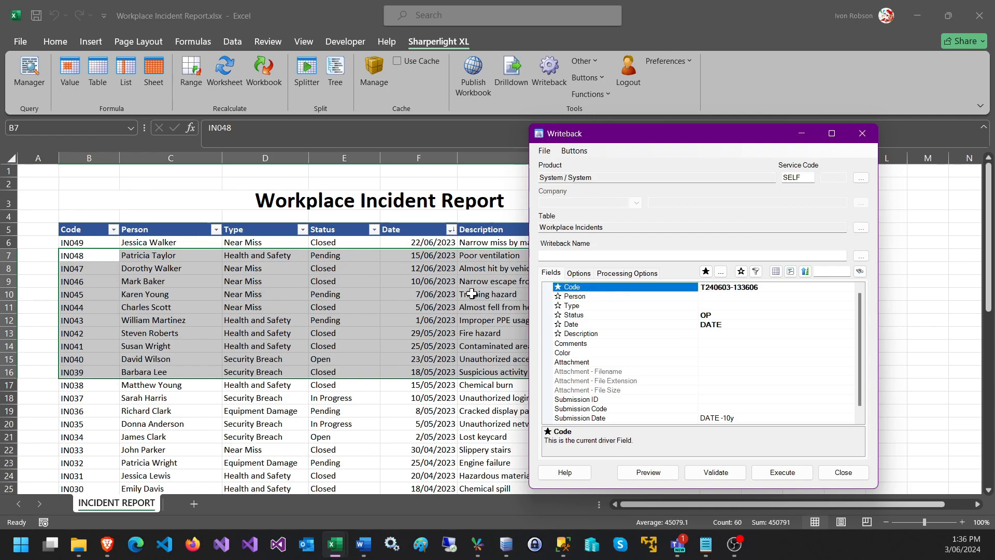
pyautogui.click(82, 230)
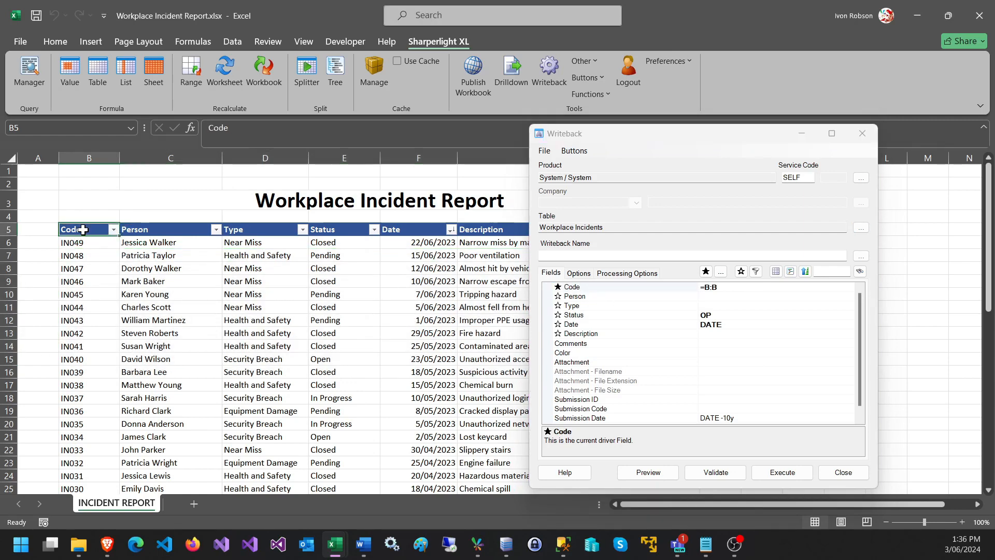
pyautogui.click(711, 287)
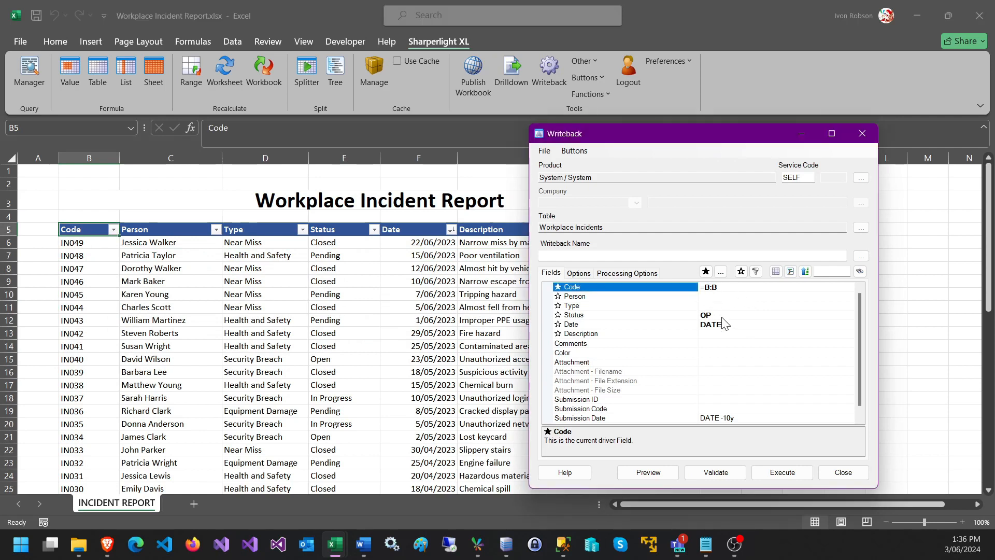
pyautogui.write('6')
# Map the writeback's Person field to =C:C and its Type field to =D:D from the worksheet headers
pyautogui.click(728, 296)
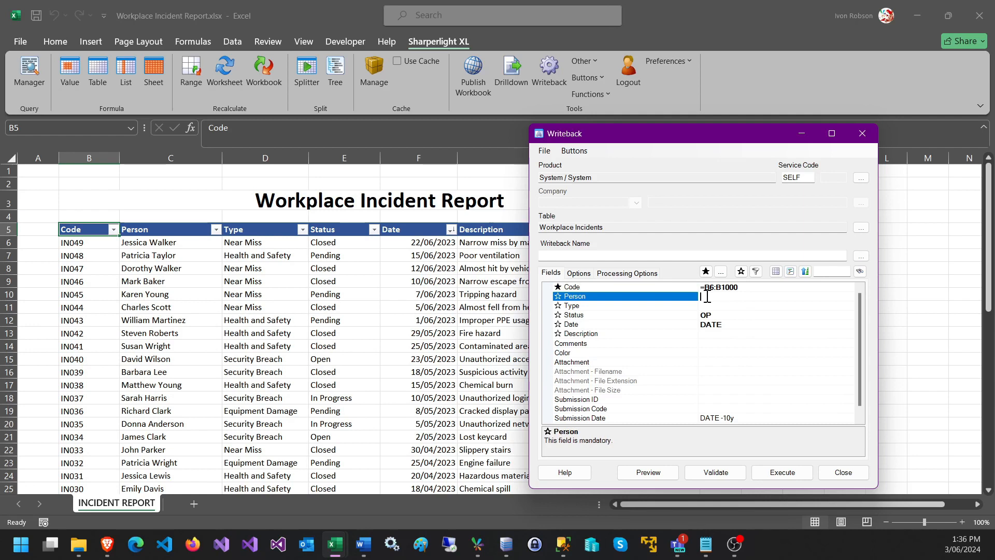
pyautogui.click(170, 231)
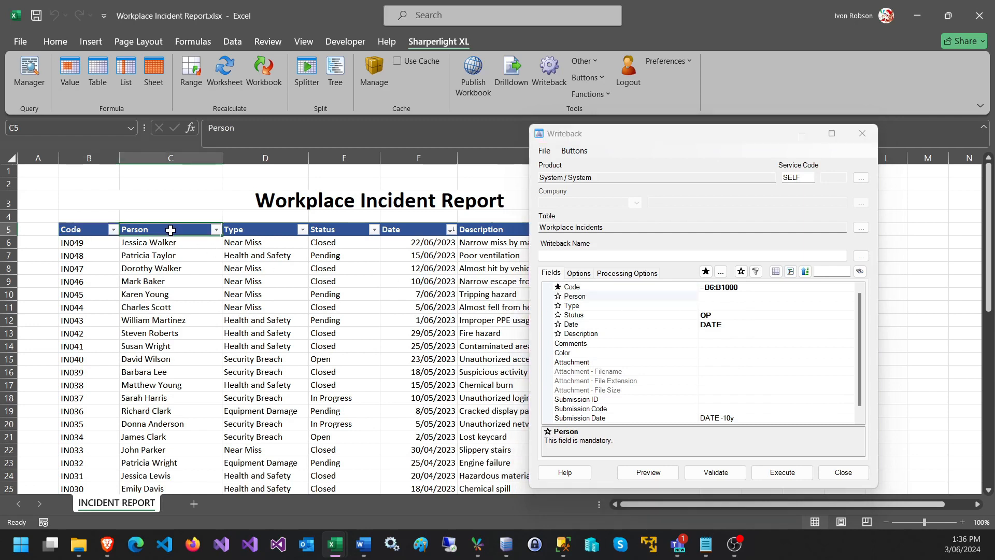
pyautogui.click(719, 306)
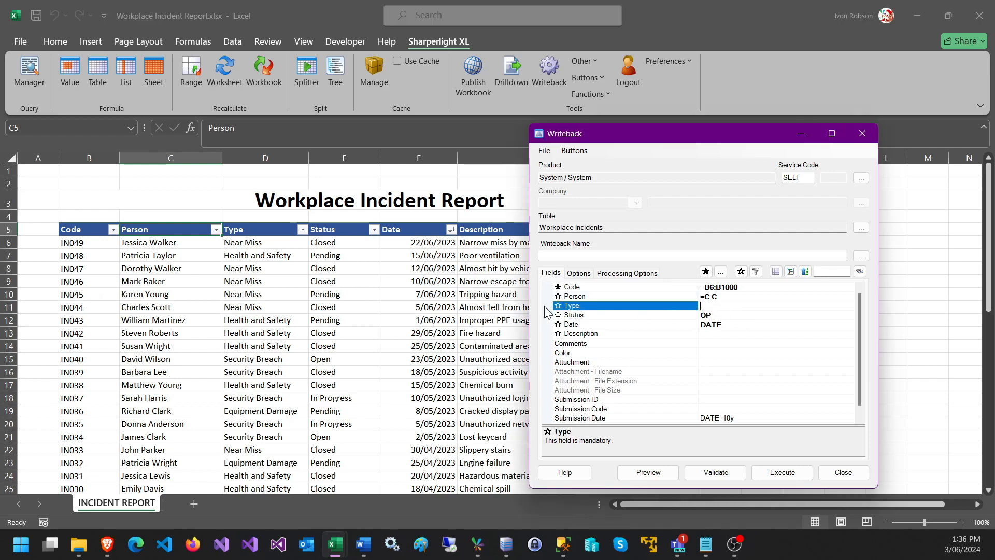
pyautogui.click(252, 230)
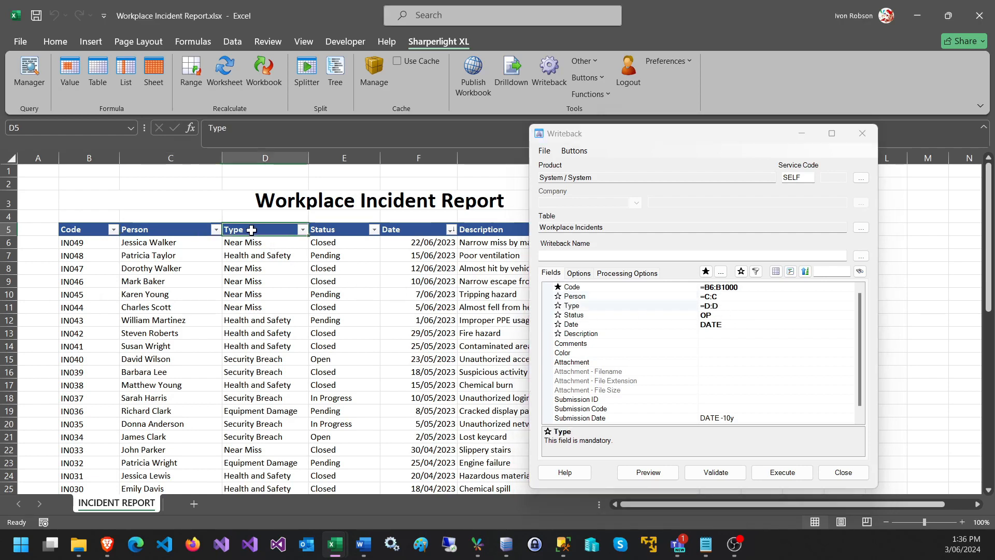
# Map the writeback's Status field to =E:E and its Date field to =F:F from the worksheet headers
pyautogui.click(717, 314)
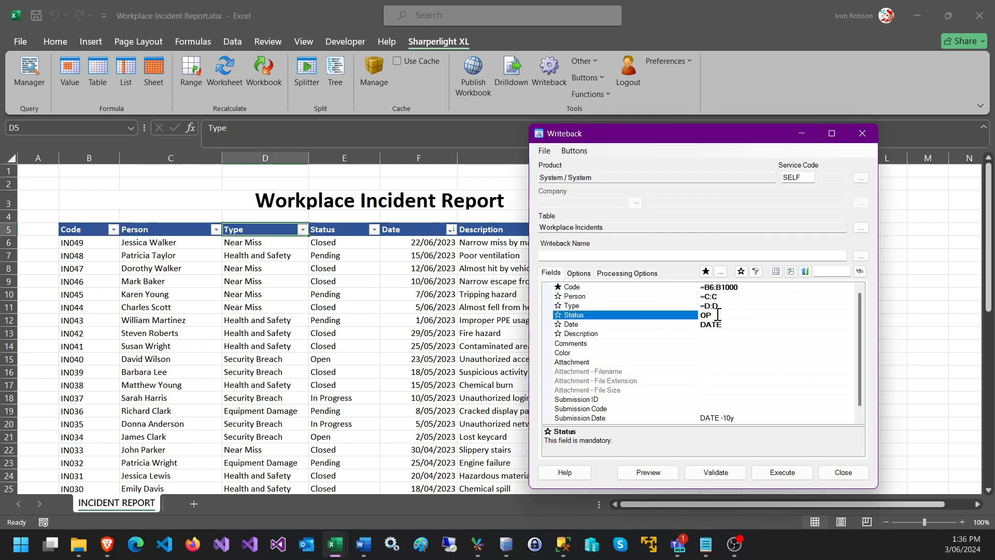
pyautogui.moveTo(717, 315); pyautogui.dragTo(705, 315)
pyautogui.click(315, 229)
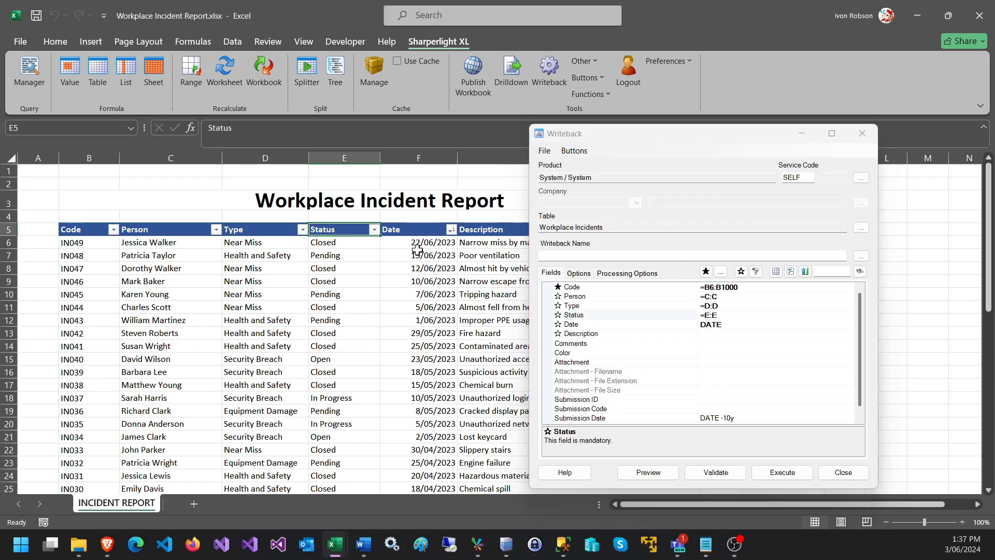
pyautogui.click(742, 325)
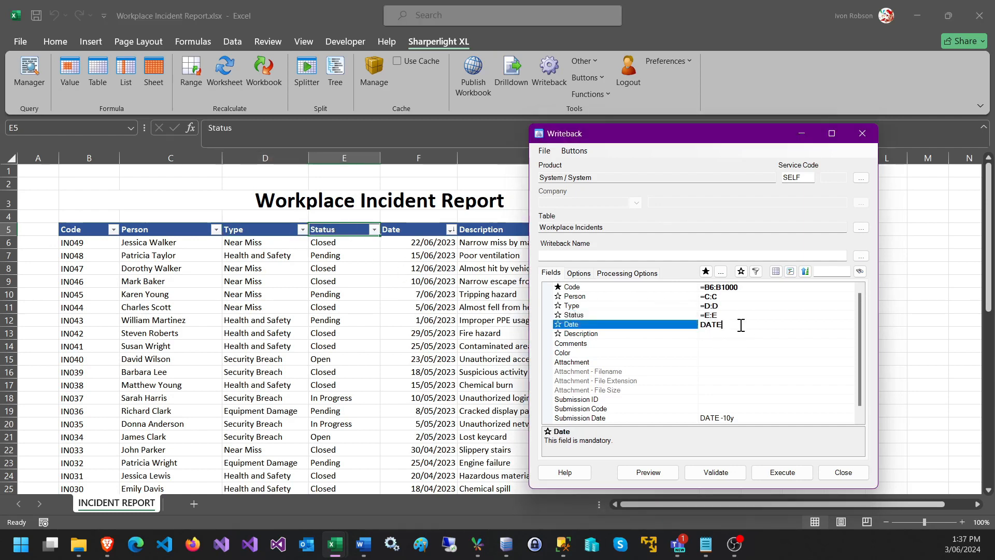
pyautogui.click(407, 230)
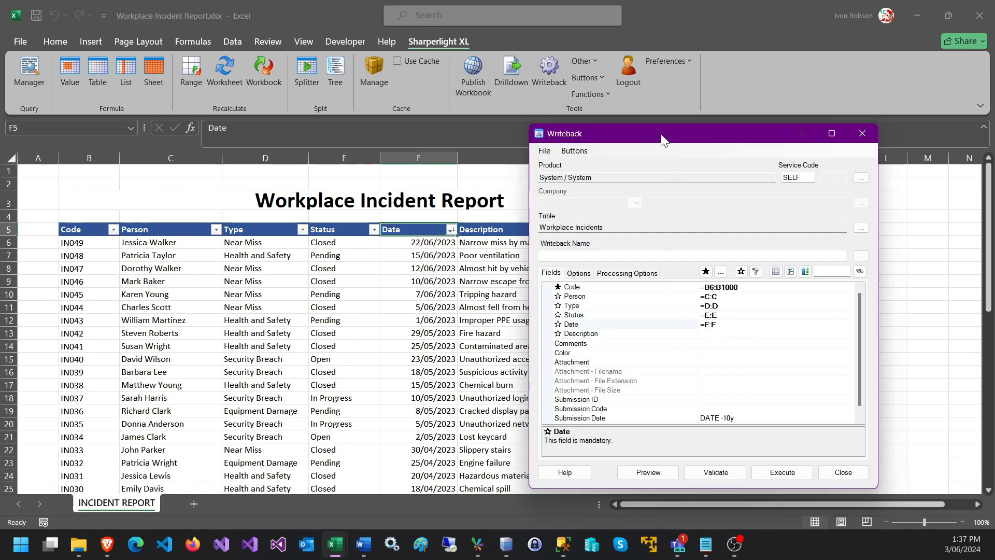
# Map the writeback's Description field to the worksheet's Description column as =G:G
pyautogui.moveTo(670, 144); pyautogui.dragTo(747, 151)
pyautogui.click(544, 230)
pyautogui.click(797, 351)
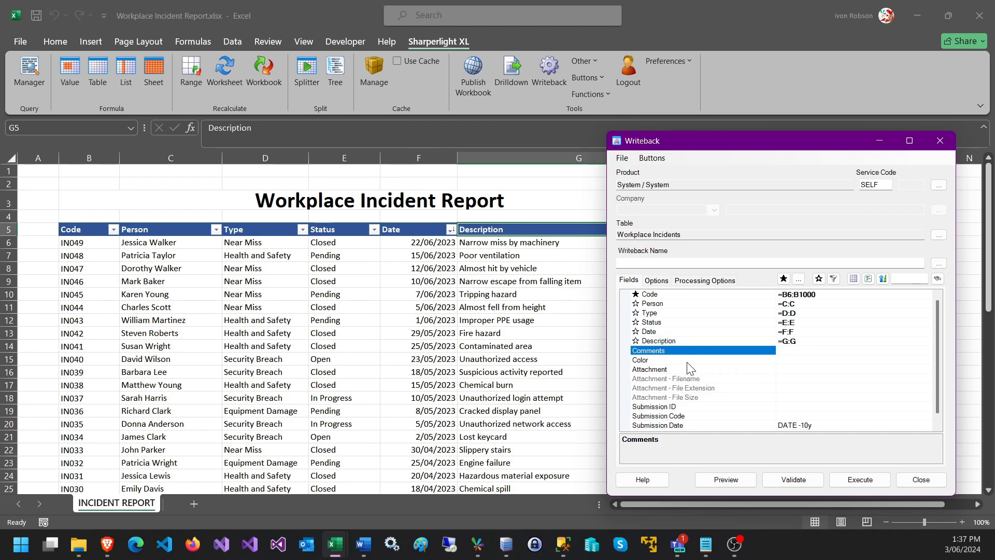
pyautogui.scroll(-1, 681, 374)
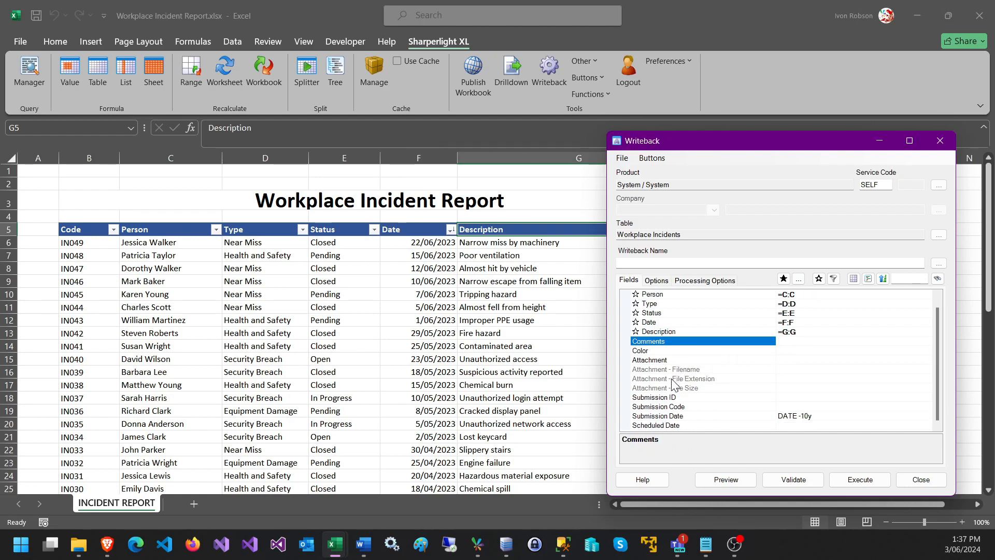
pyautogui.scroll(1, 673, 386)
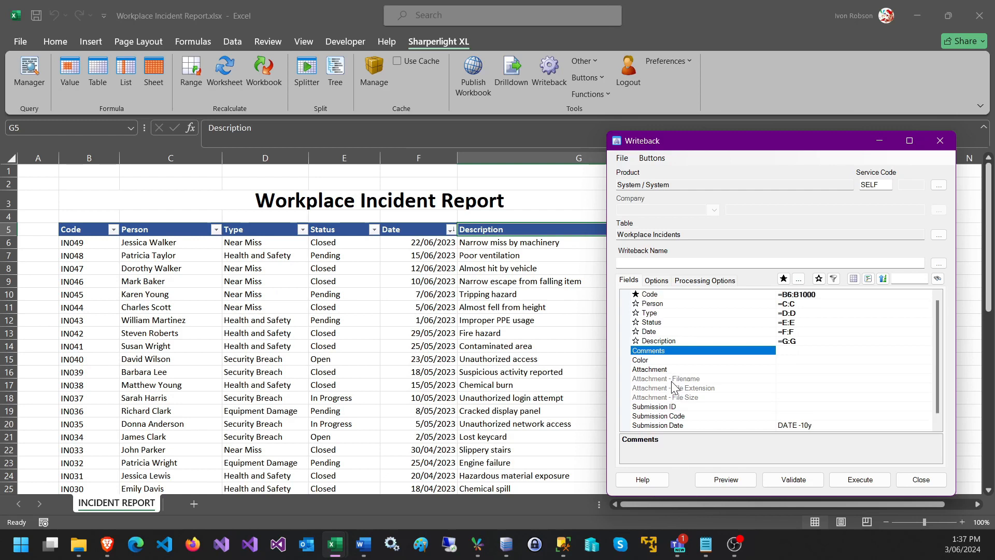
pyautogui.click(653, 298)
pyautogui.rightClick(653, 298)
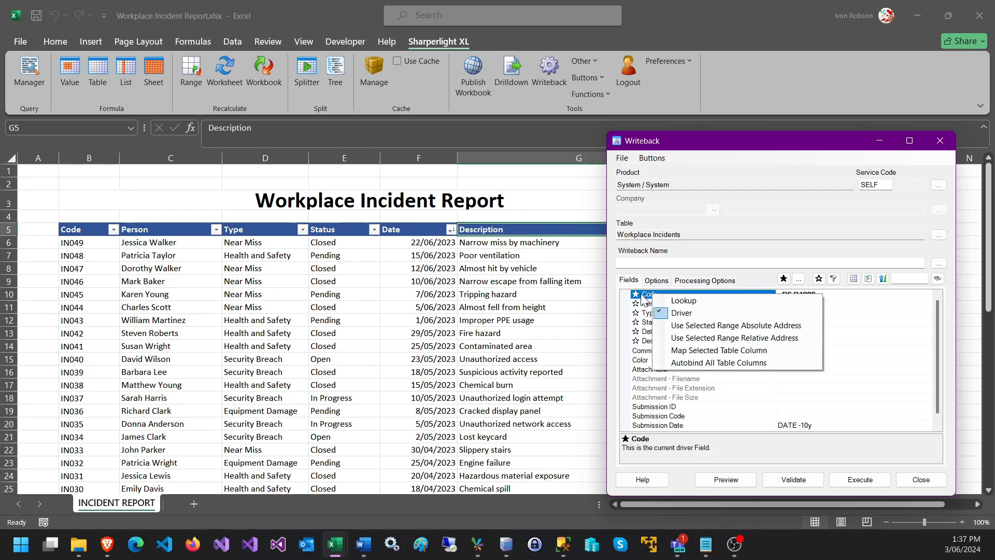
pyautogui.click(886, 325)
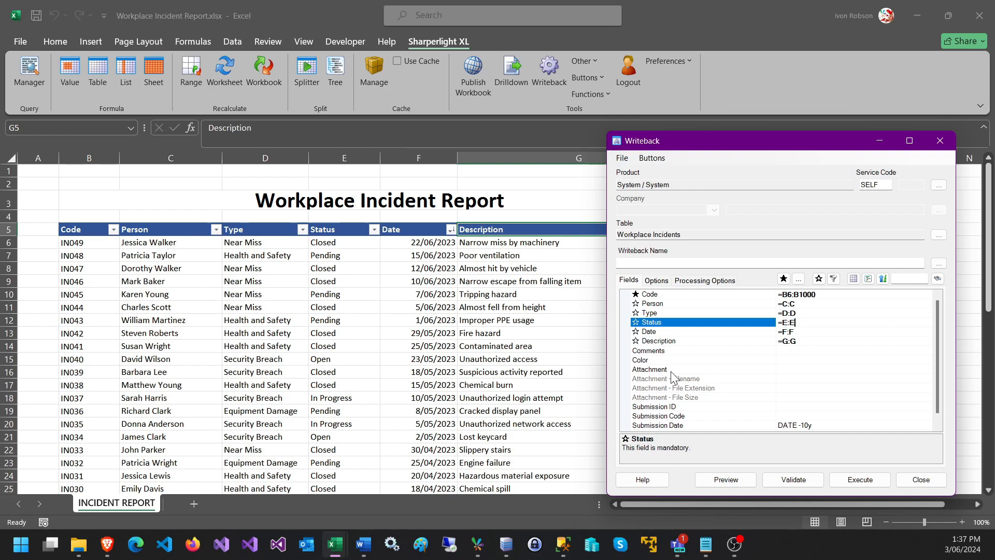
# Name the writeback WI and preview the incident records it will send
pyautogui.click(625, 263)
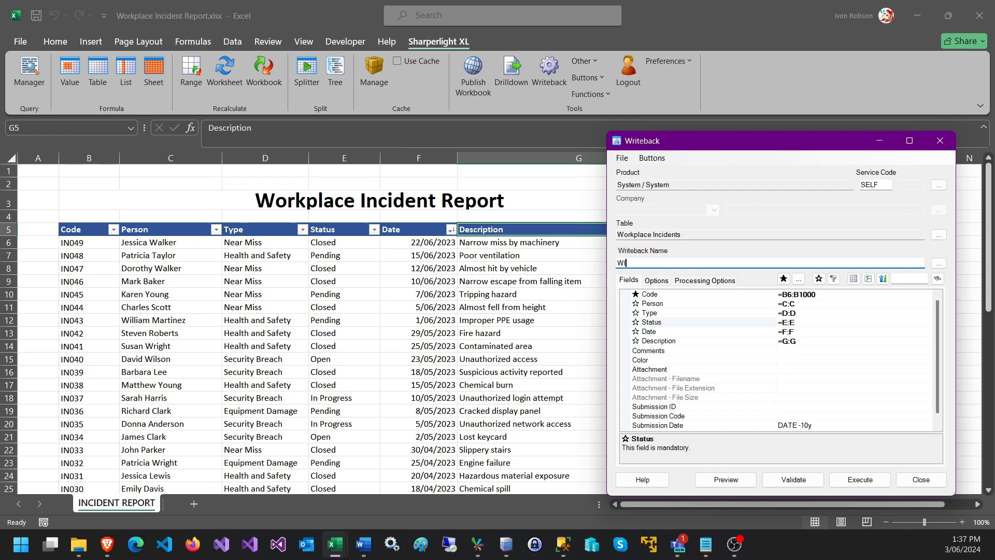
pyautogui.click(718, 474)
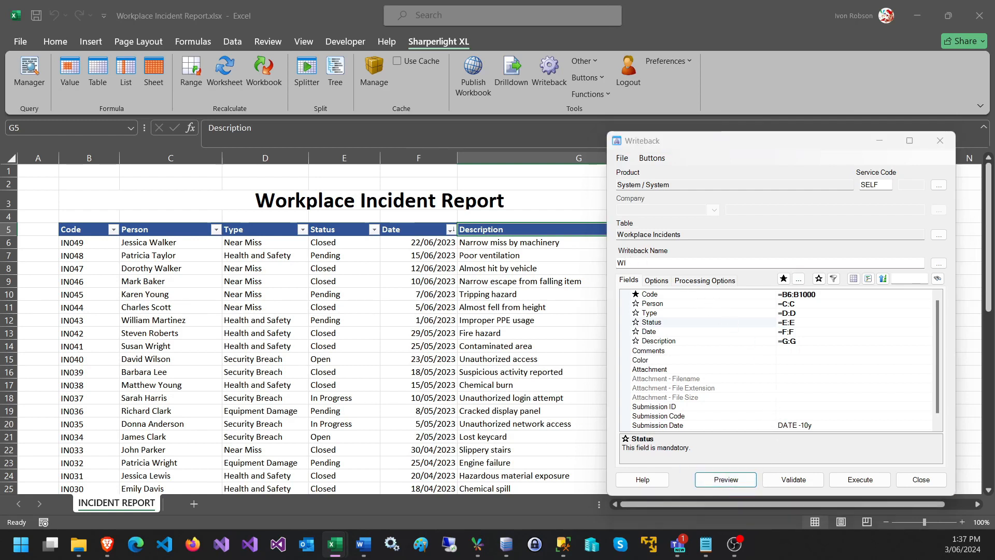
pyautogui.moveTo(1, 430); pyautogui.dragTo(355, 178)
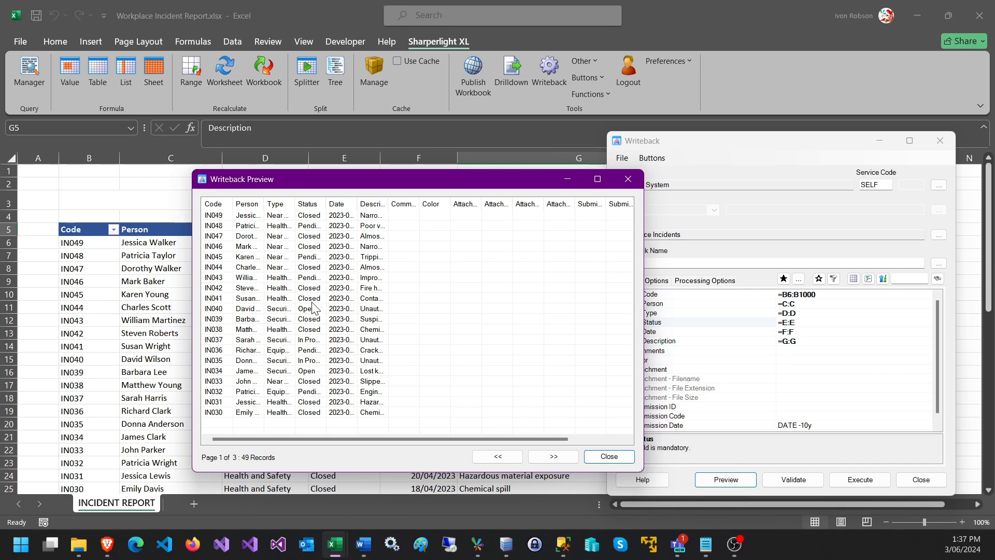
pyautogui.click(596, 457)
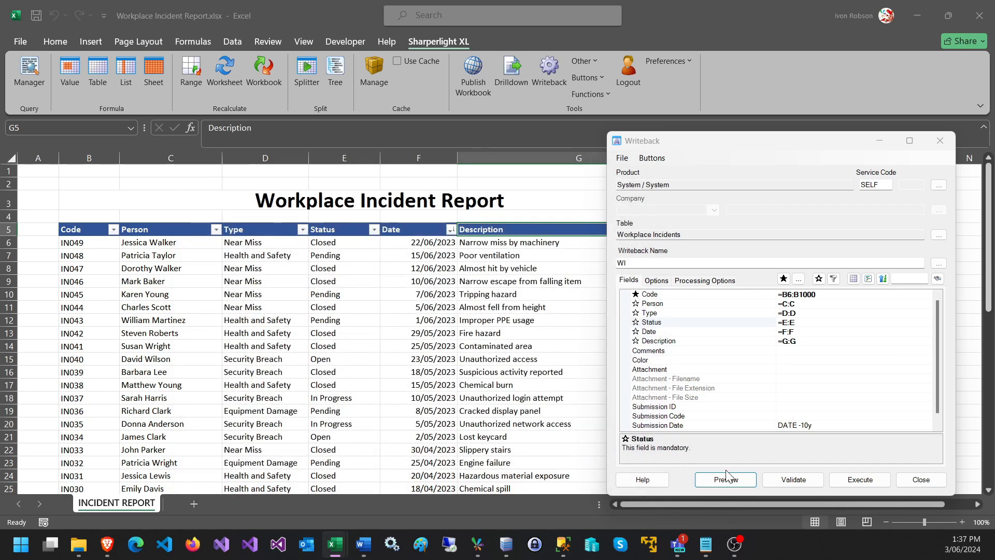
# Execute the writeback into Workplace Incidents, then close its log and the Writeback window
pyautogui.click(857, 481)
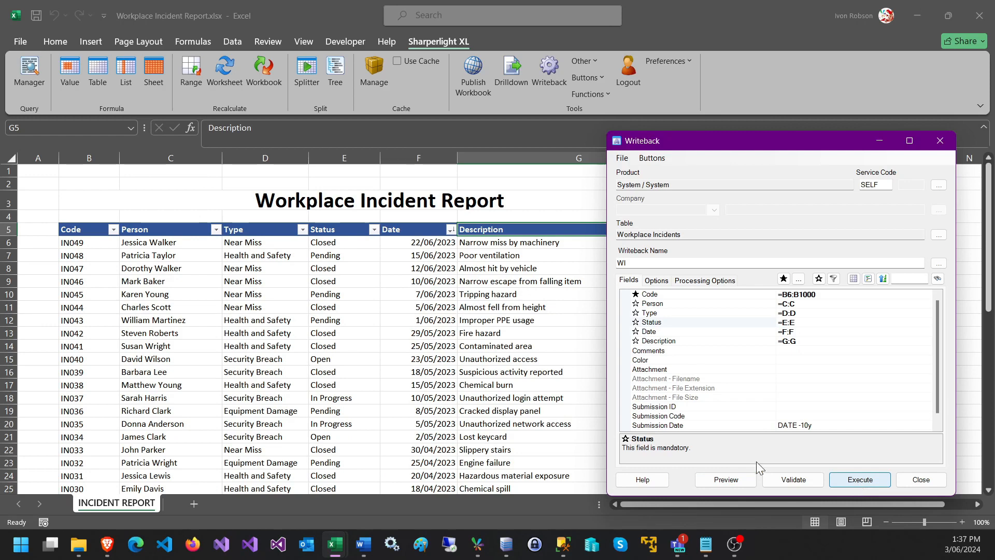
pyautogui.moveTo(477, 172); pyautogui.dragTo(464, 171)
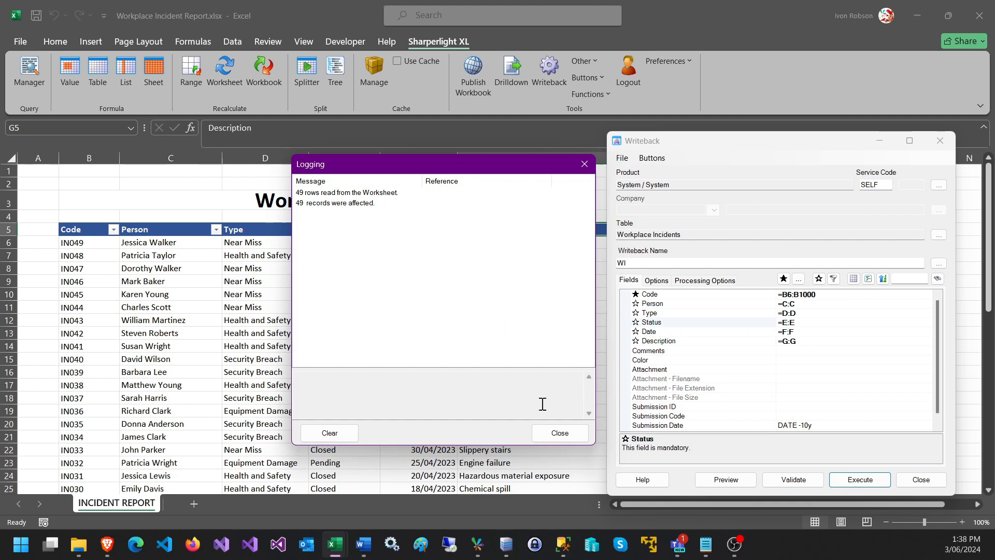
pyautogui.click(551, 434)
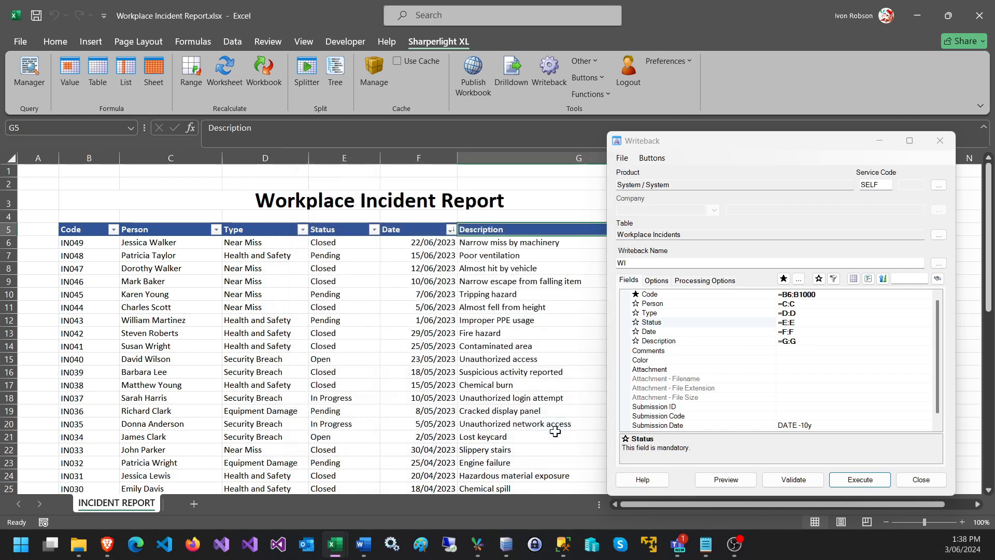
pyautogui.click(918, 481)
pyautogui.click(448, 318)
pyautogui.click(282, 360)
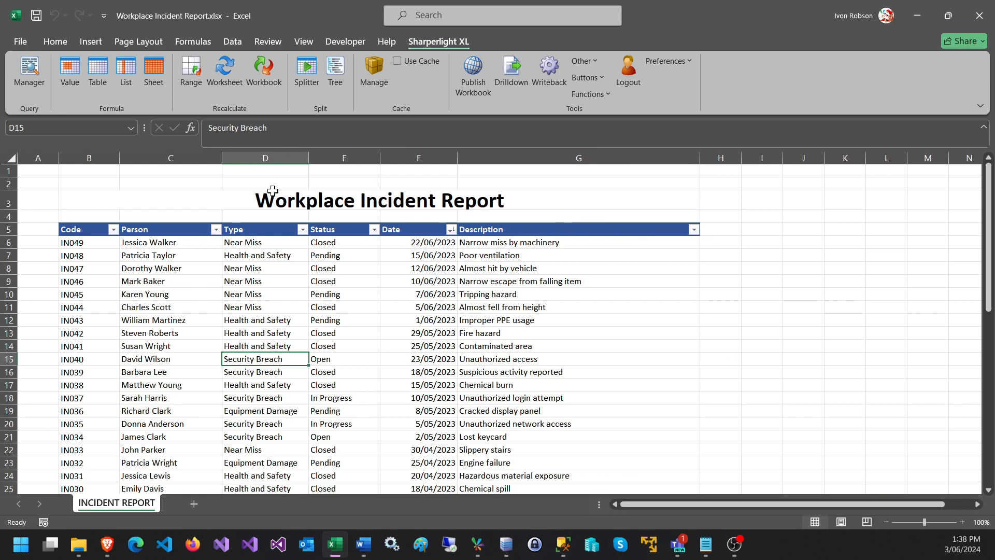
# Add a new worksheet and start a table query at cell C5 on Workplace Incidents from the Forms folder
pyautogui.click(191, 506)
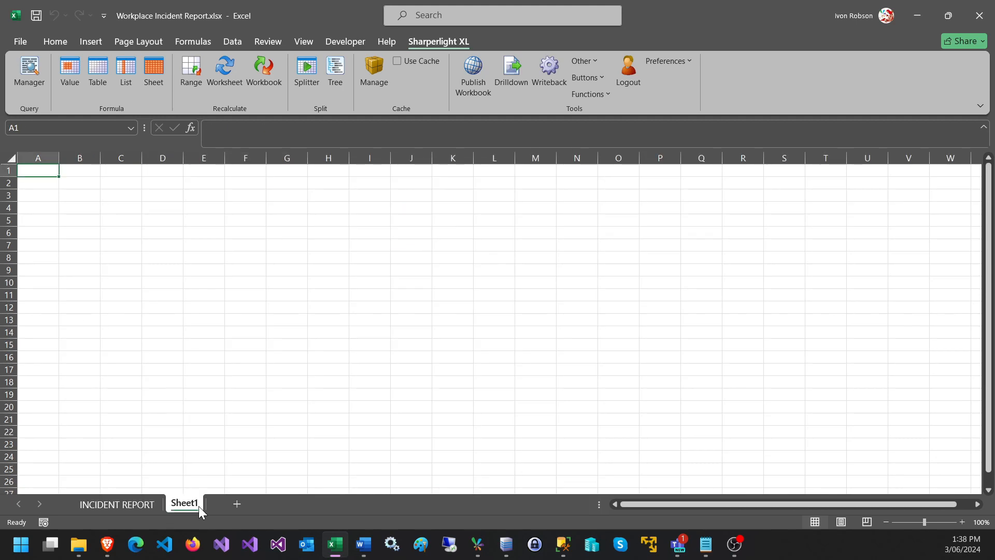
pyautogui.click(127, 222)
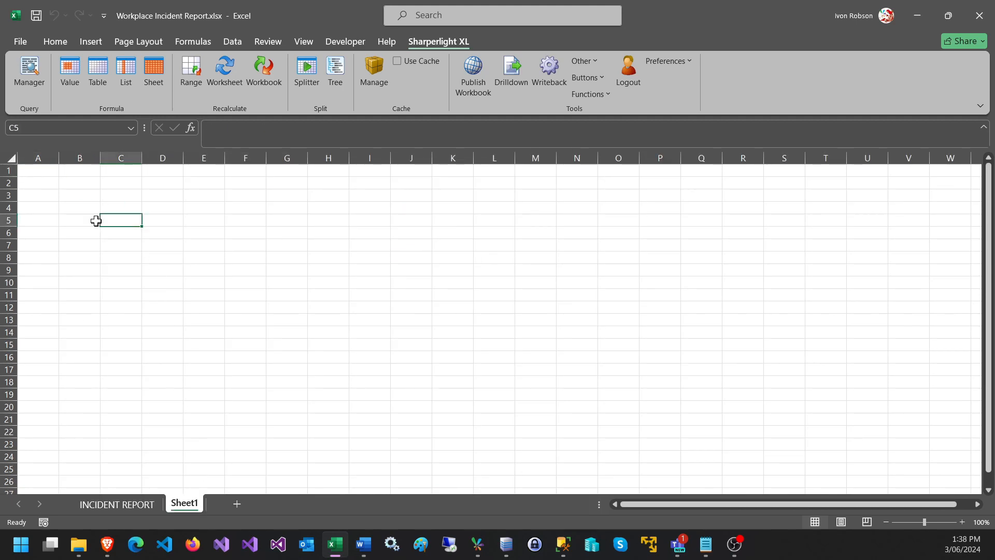
pyautogui.click(101, 76)
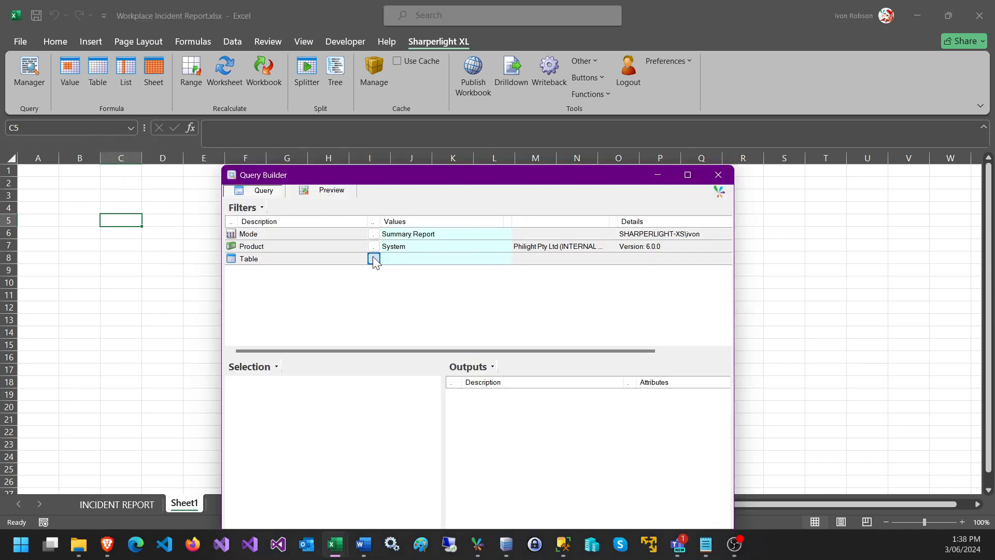
pyautogui.click(373, 258)
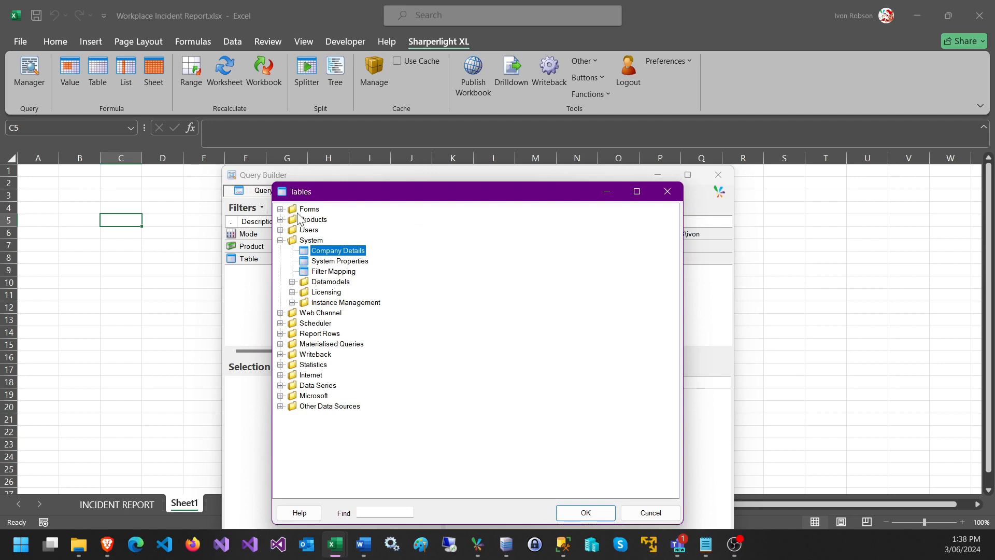
pyautogui.click(280, 209)
pyautogui.click(332, 223)
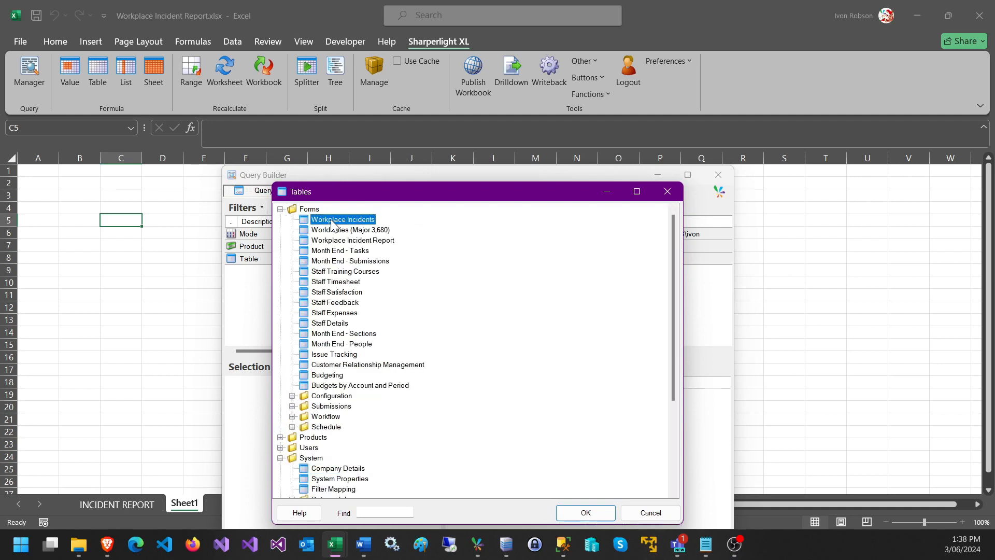
pyautogui.doubleClick(332, 223)
# Add Code, Person, Type, Status, Date and Description as query outputs and use Code as a filter
pyautogui.click(259, 384)
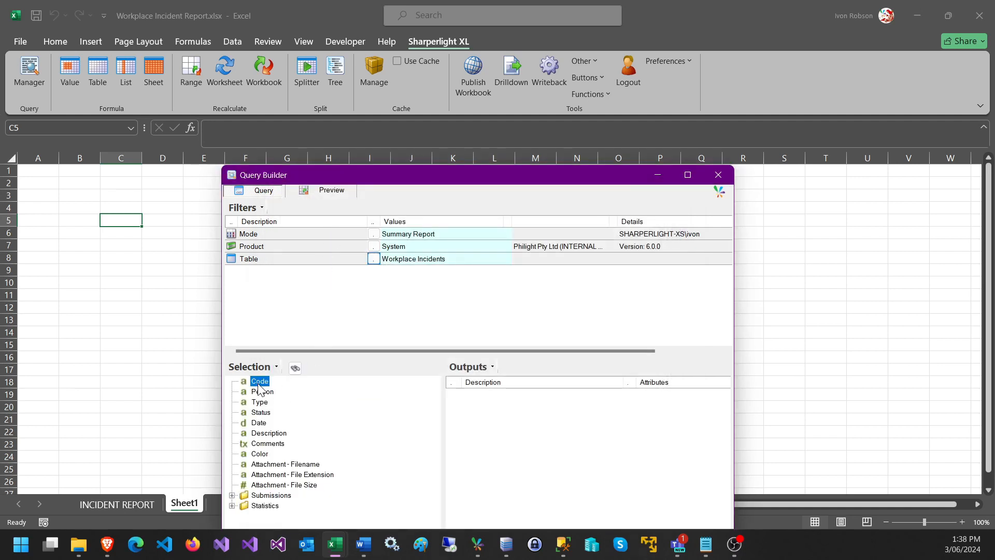
pyautogui.doubleClick(259, 384)
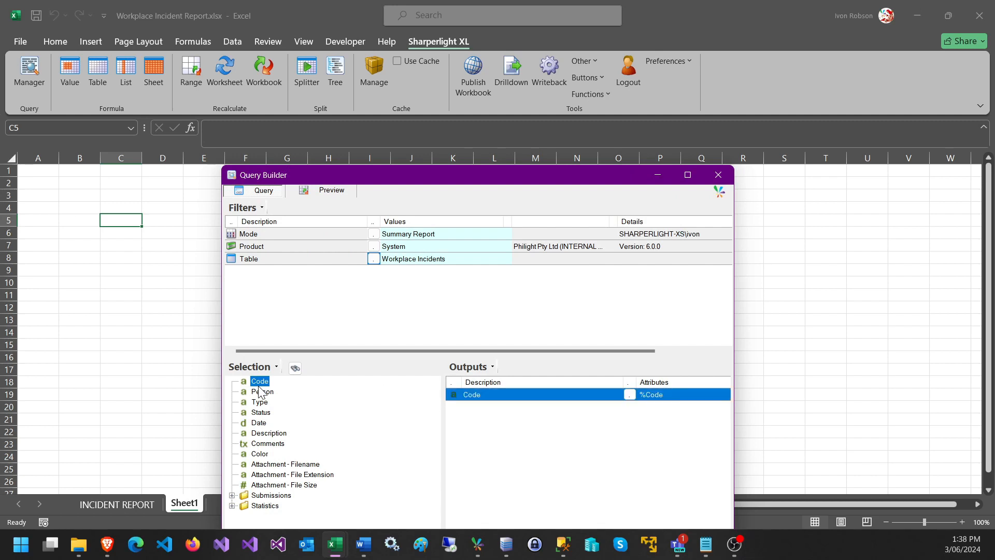
pyautogui.doubleClick(262, 392)
pyautogui.click(255, 402)
pyautogui.doubleClick(256, 402)
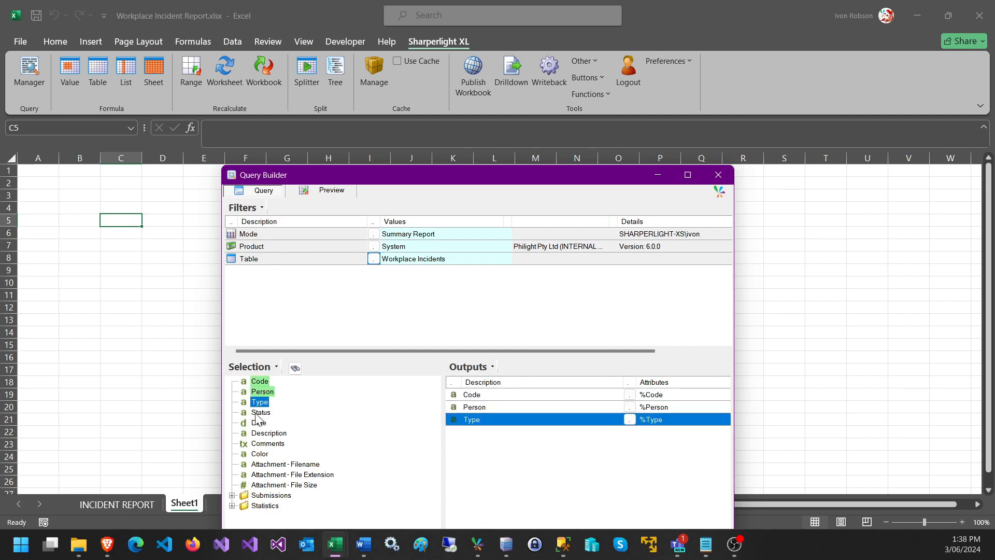
pyautogui.doubleClick(259, 412)
pyautogui.doubleClick(258, 422)
pyautogui.doubleClick(257, 433)
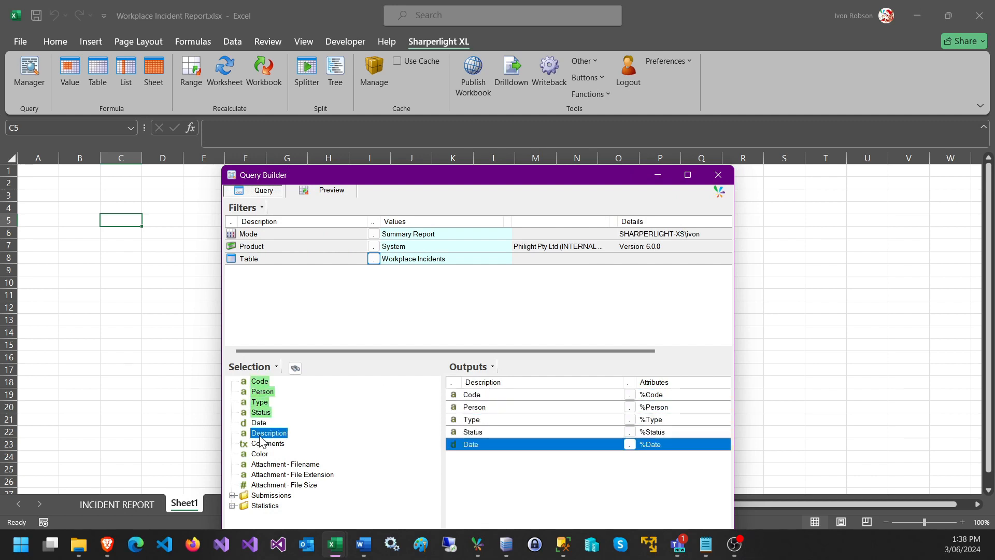
pyautogui.moveTo(484, 395); pyautogui.dragTo(348, 289)
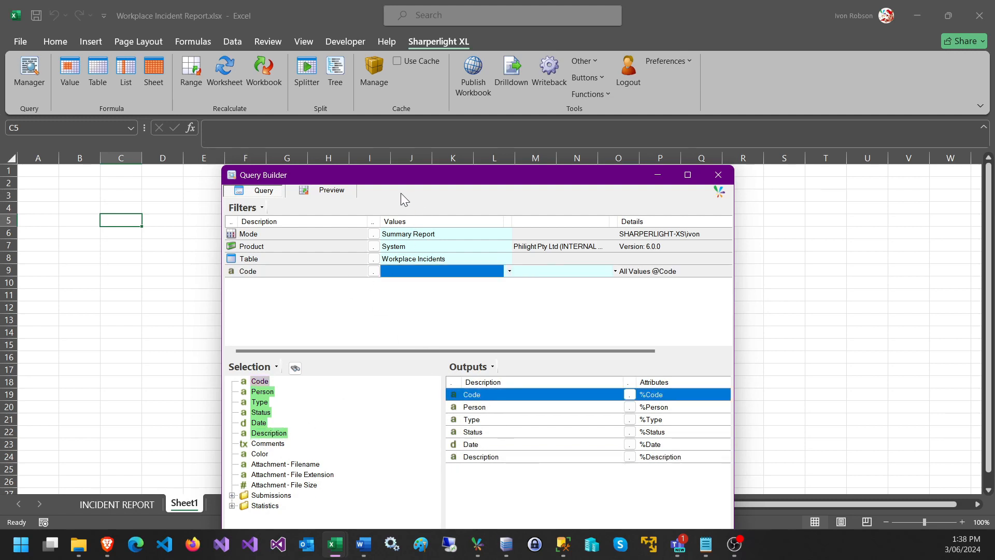
# Preview the query, insert it as a table named Workplace Incidents, and widen its Description column
pyautogui.moveTo(401, 182); pyautogui.dragTo(432, 92)
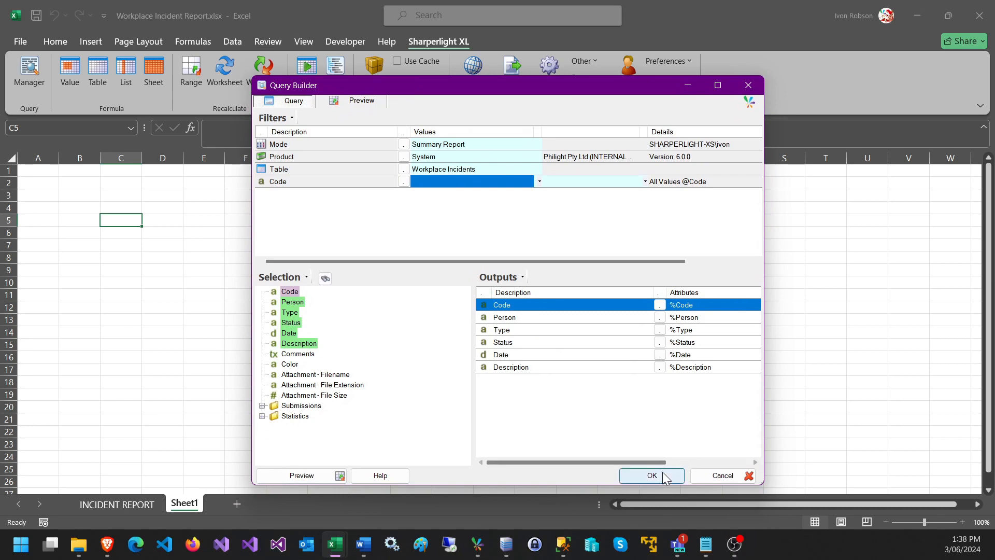
pyautogui.click(286, 477)
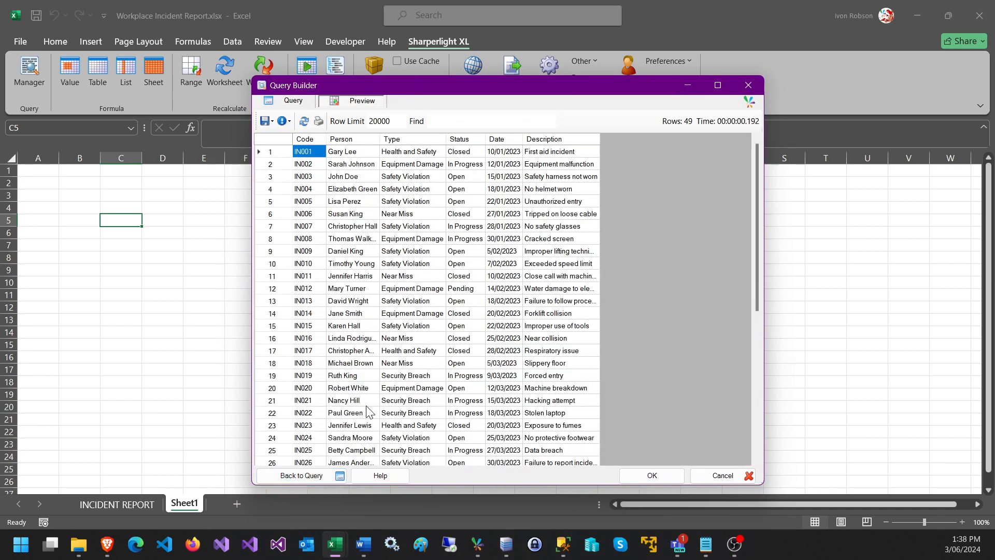
pyautogui.click(652, 474)
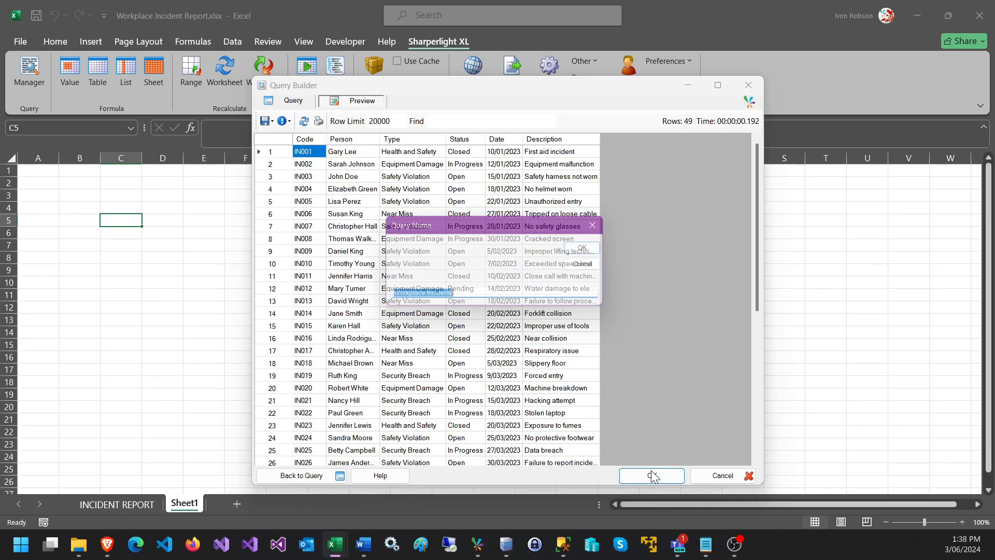
pyautogui.click(585, 249)
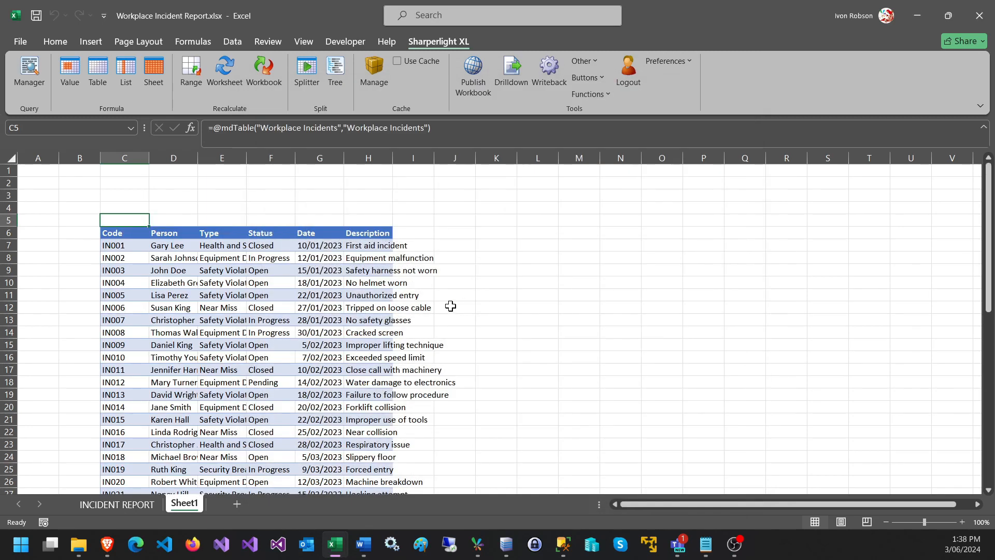
pyautogui.moveTo(392, 158); pyautogui.dragTo(534, 158)
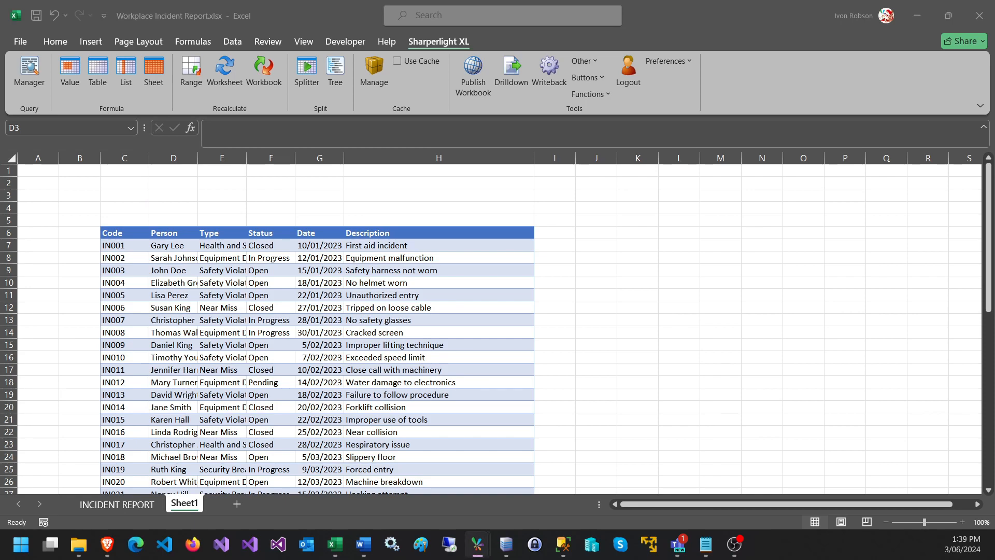
# Start creating table reports in the Publisher and choose System as the product
pyautogui.moveTo(577, 176); pyautogui.dragTo(495, 123)
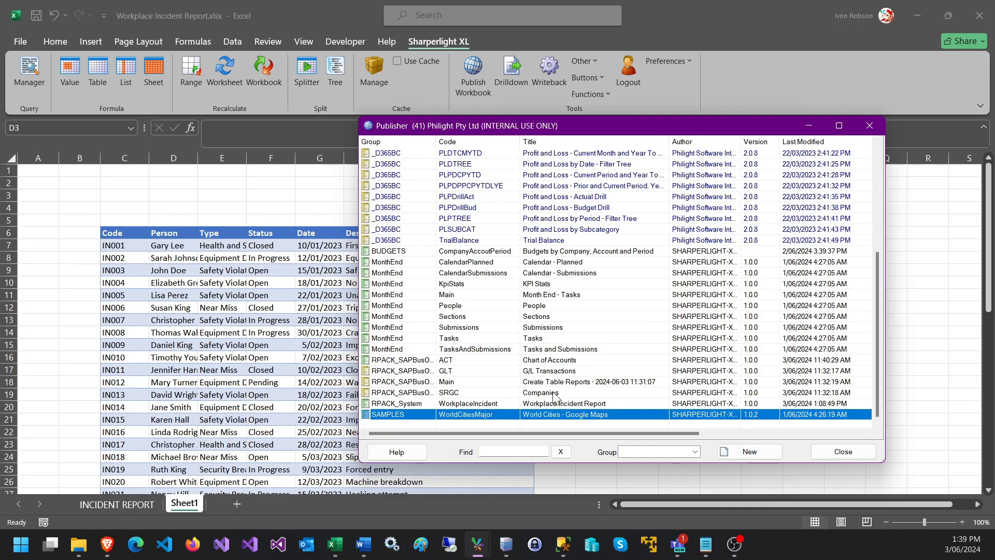
pyautogui.rightClick(504, 198)
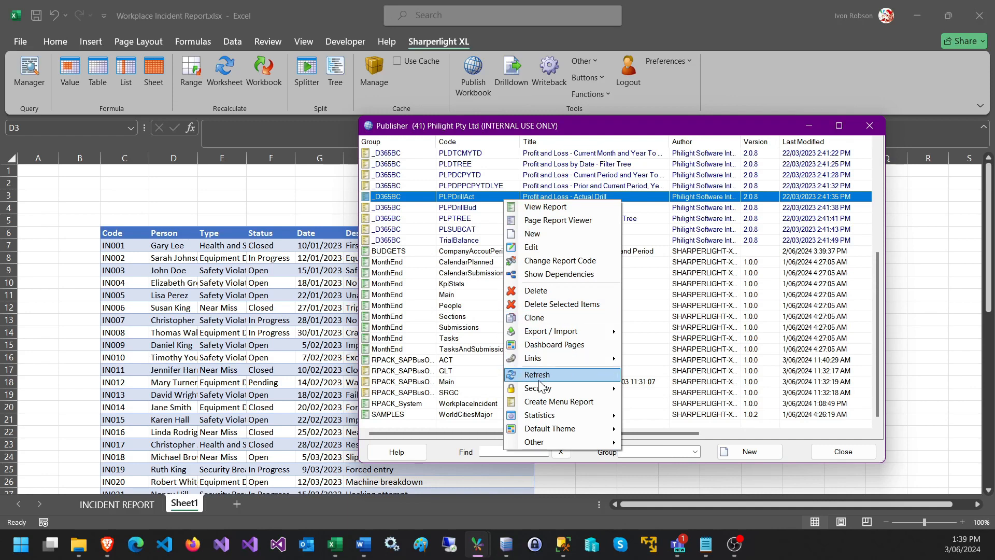
pyautogui.moveTo(575, 441)
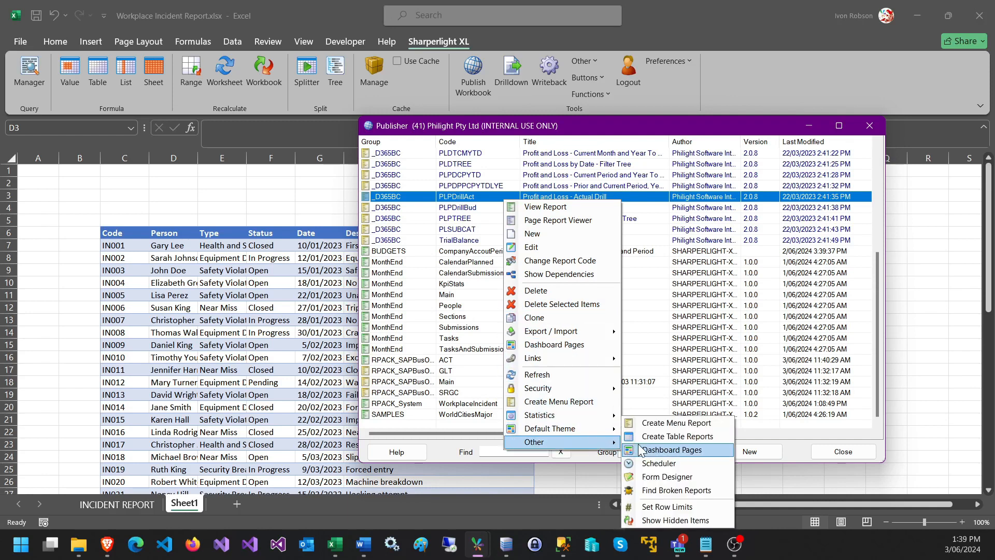
pyautogui.click(704, 440)
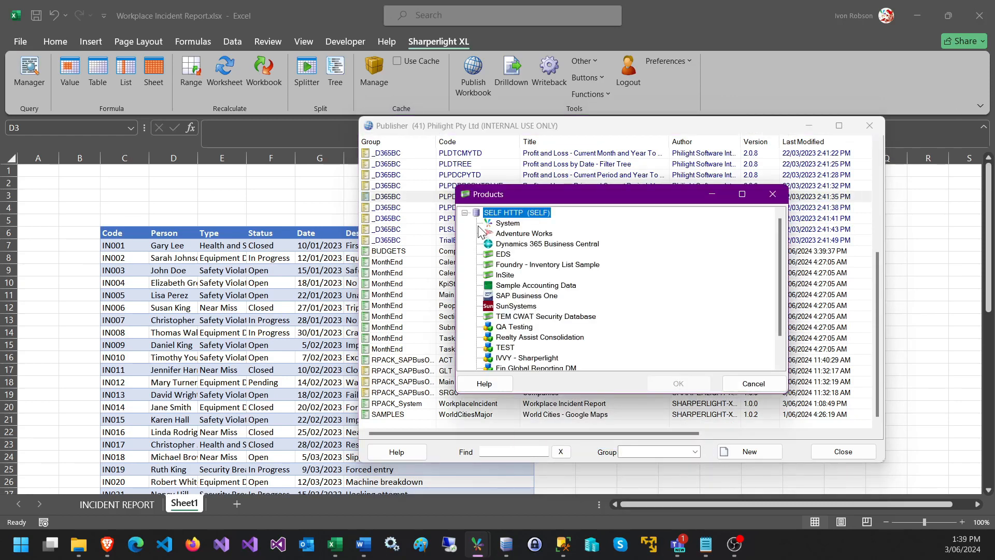
pyautogui.click(510, 227)
pyautogui.doubleClick(508, 226)
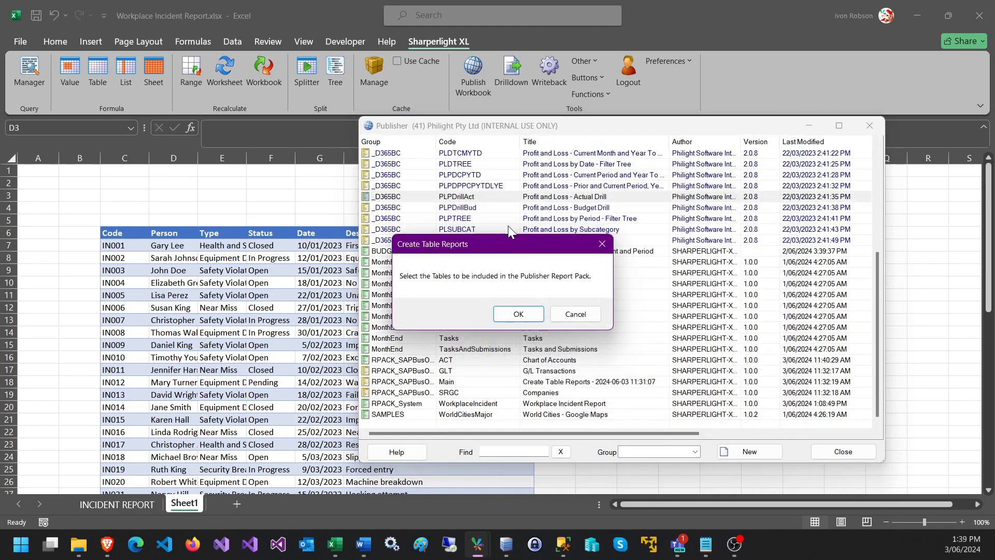
# Include the Workplace Incidents table from the Forms folder in the report pack and accept RPACK_System as the group code
pyautogui.click(518, 314)
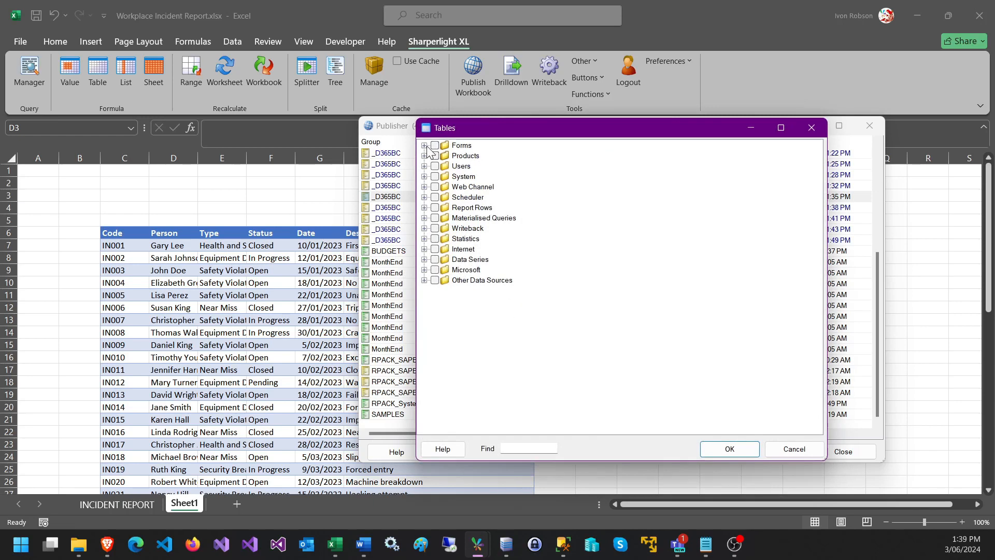
pyautogui.click(425, 146)
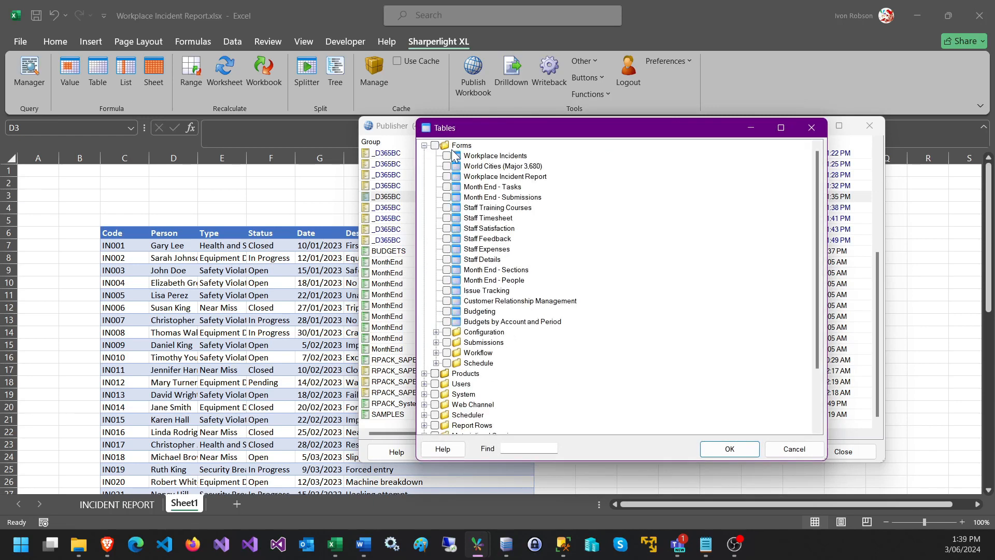
pyautogui.click(446, 156)
pyautogui.click(728, 450)
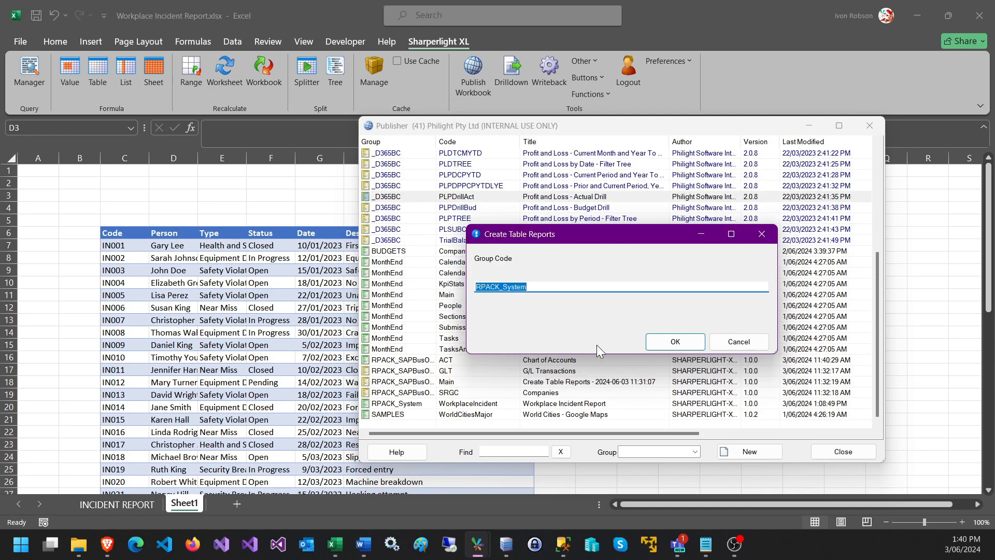
pyautogui.click(675, 341)
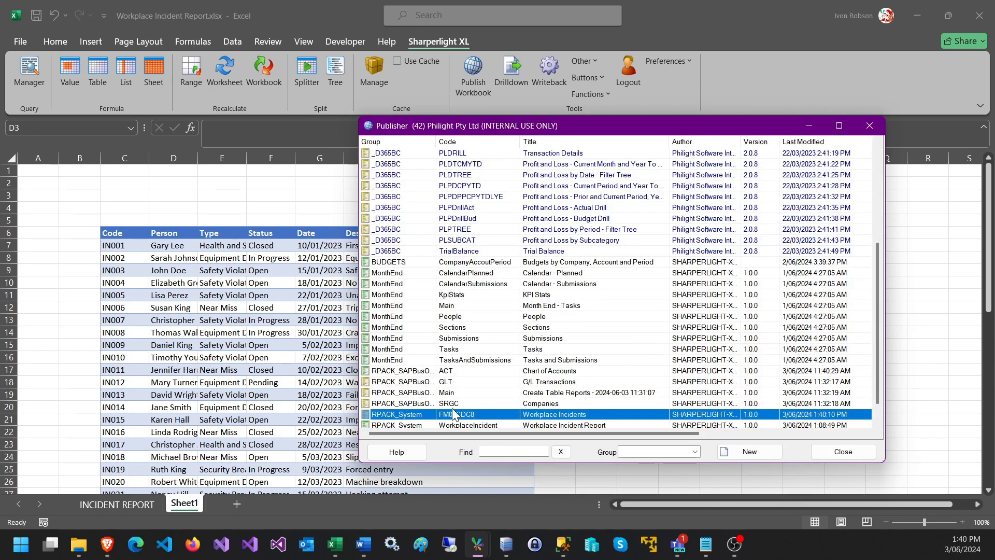
# View the new Workplace Incidents report in the browser and run it without a Code filter
pyautogui.scroll(-1, 405, 416)
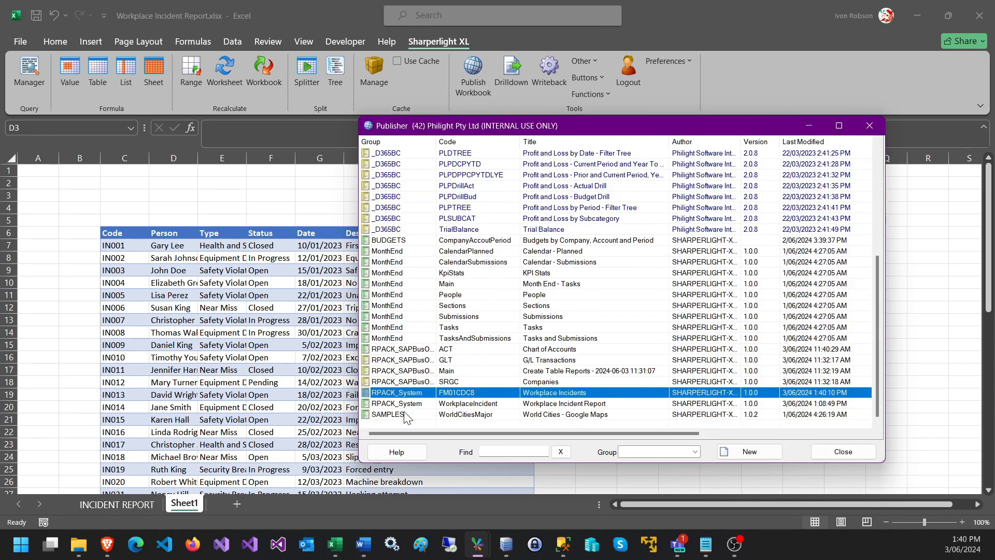
pyautogui.rightClick(462, 395)
pyautogui.click(515, 287)
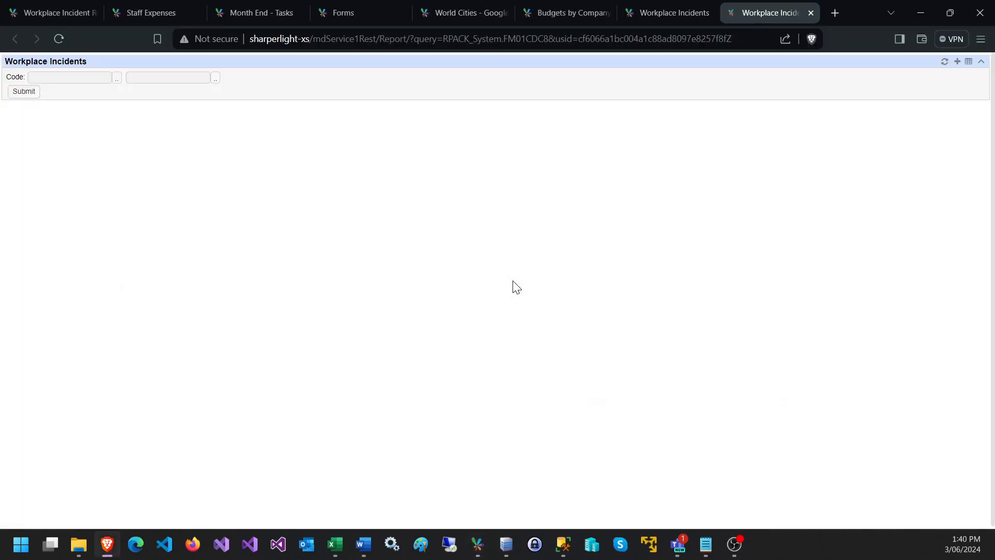
pyautogui.click(19, 92)
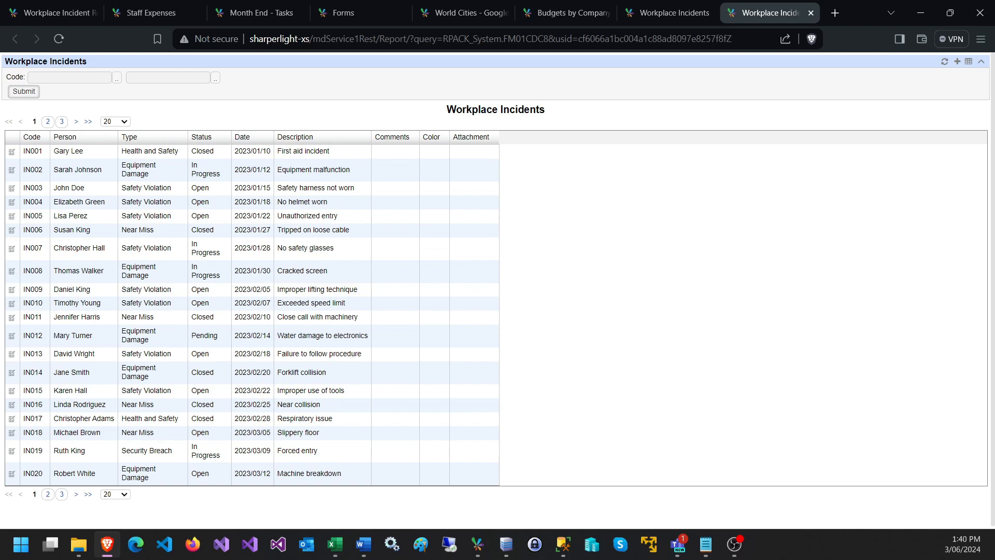
# Check the edit form of incident IN001 and close it, and load all incidents in Grid Edit
pyautogui.click(12, 152)
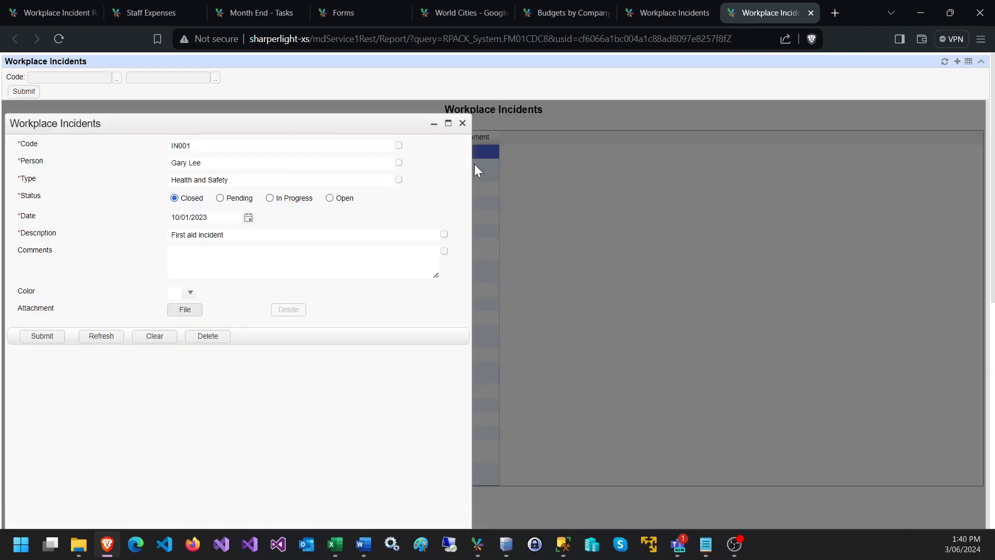
pyautogui.click(463, 124)
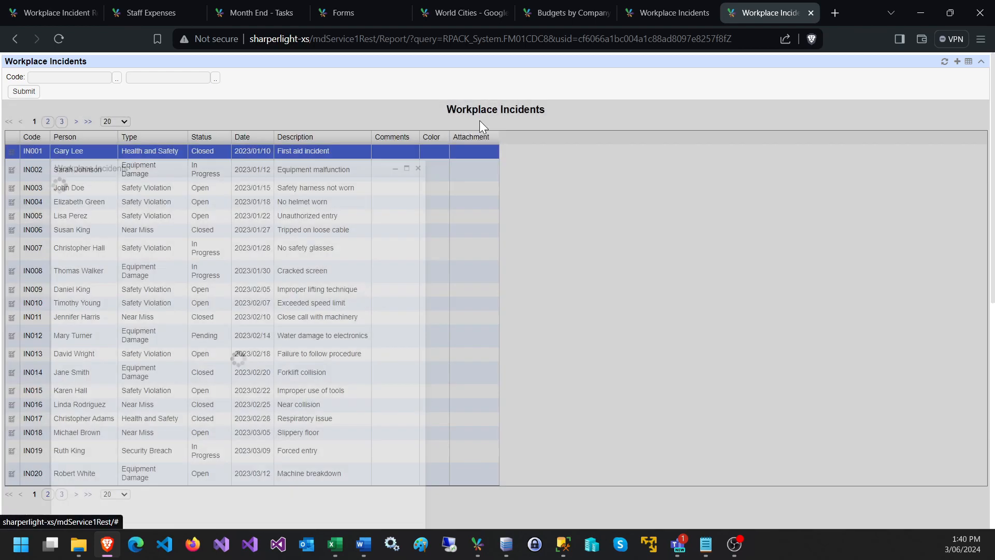
pyautogui.click(969, 62)
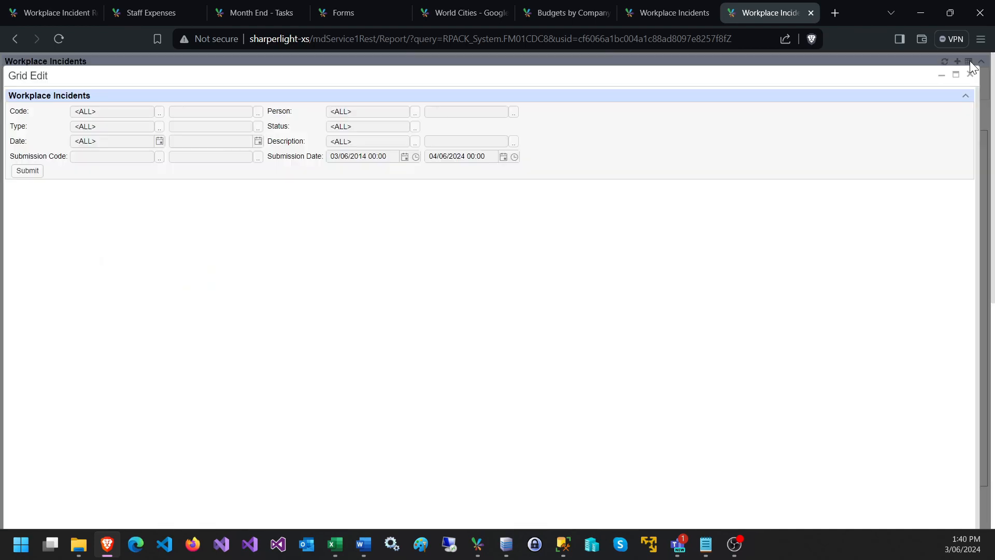
pyautogui.click(27, 172)
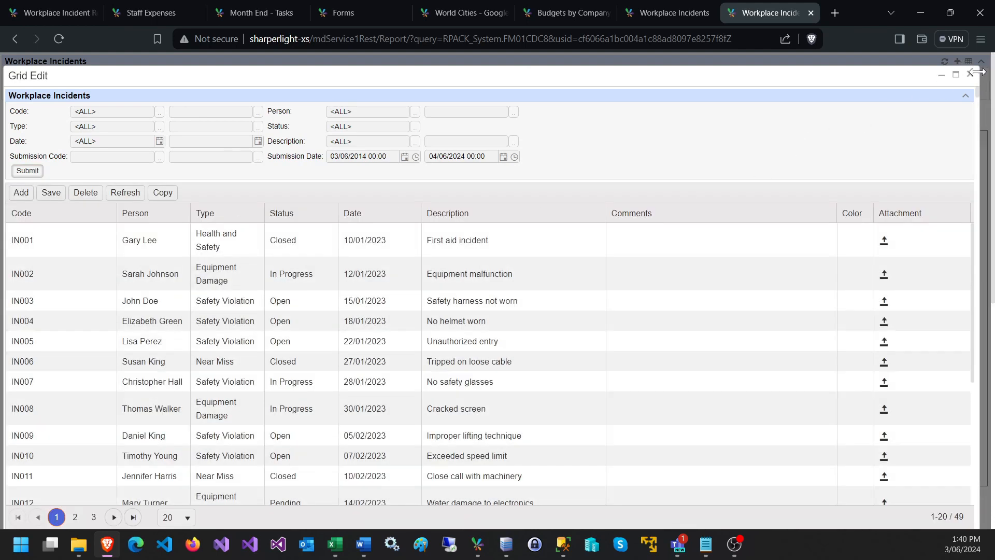
# Examine the editable cells of incident IN001 from Person to Comments, including the Status choices
pyautogui.click(86, 251)
pyautogui.click(144, 245)
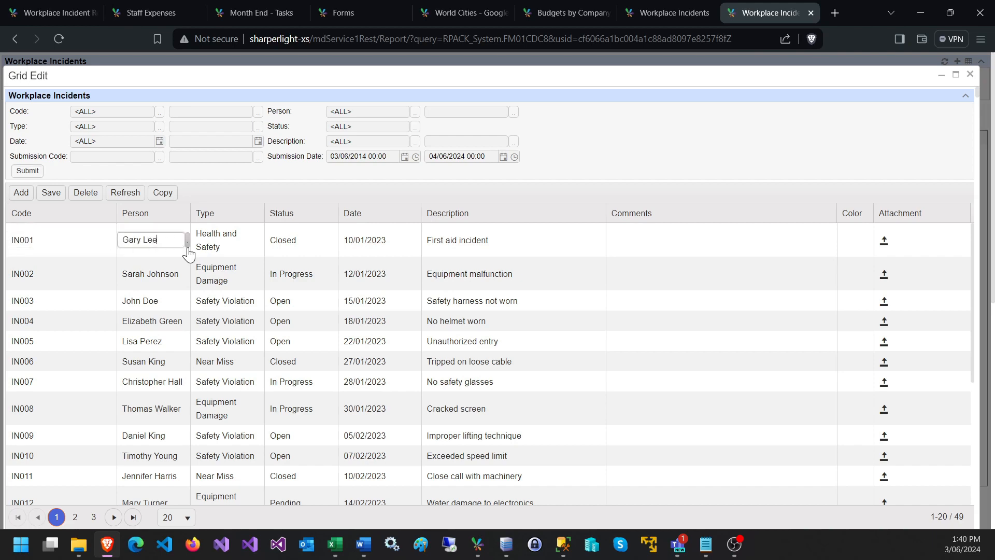
pyautogui.click(230, 249)
pyautogui.click(304, 233)
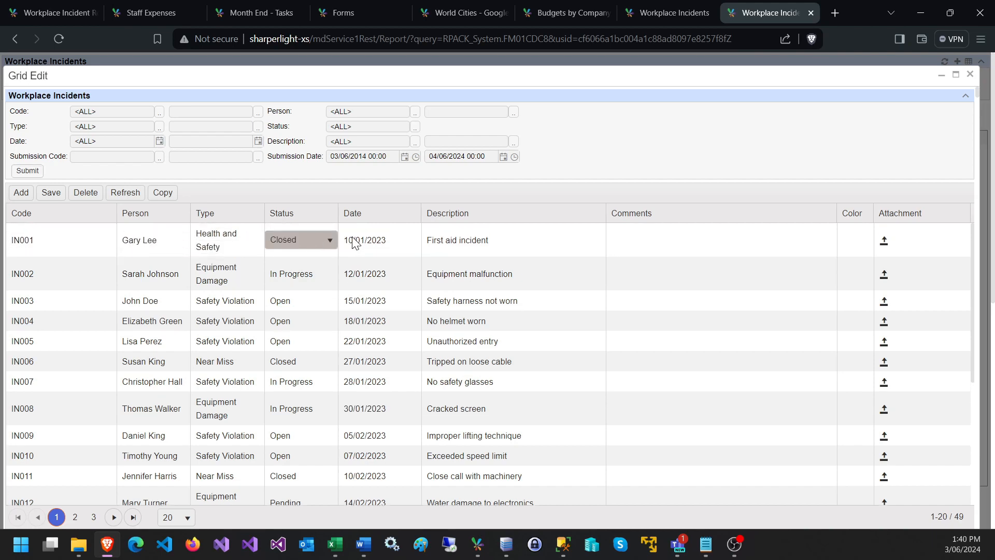
pyautogui.click(377, 240)
pyautogui.click(312, 242)
pyautogui.click(296, 250)
pyautogui.click(296, 249)
pyautogui.click(296, 248)
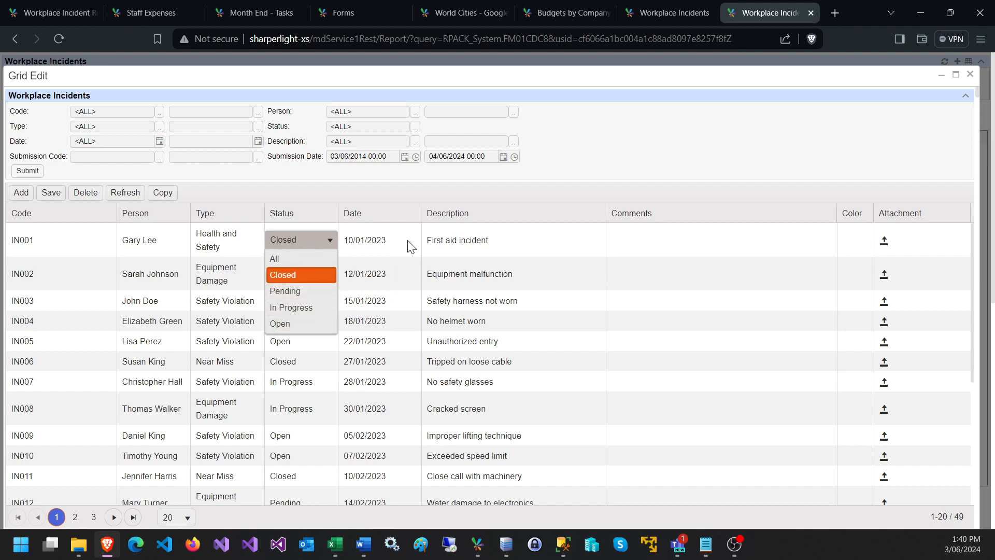
pyautogui.click(509, 241)
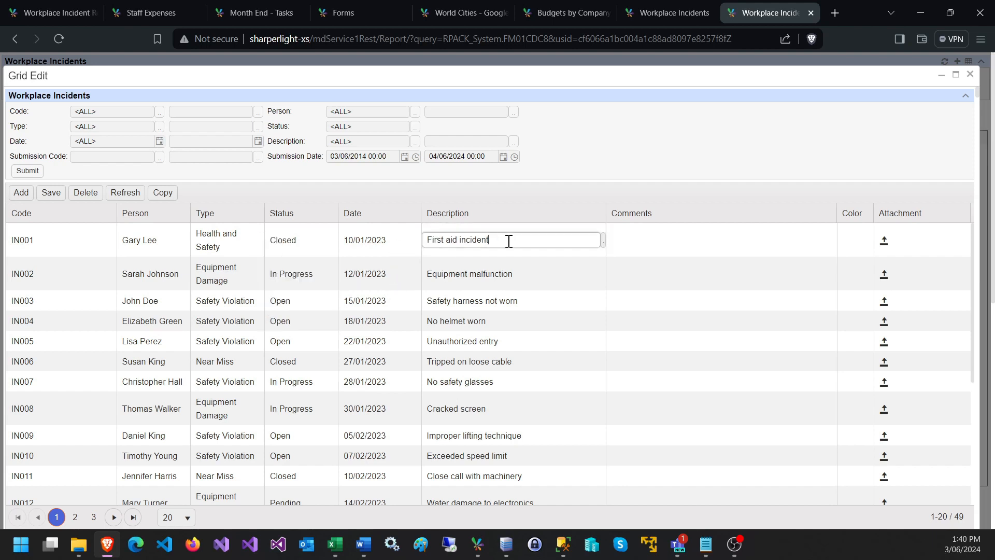
pyautogui.click(648, 248)
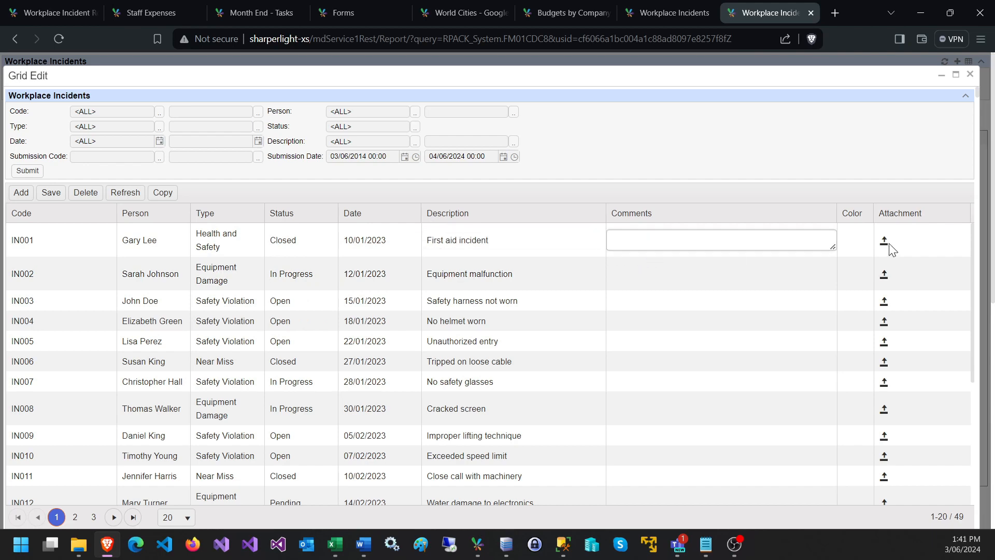
# Set the color of incident IN001 to orange and upload a PublisherExcelHtmlForm image from Pictures as its attachment
pyautogui.click(858, 246)
pyautogui.click(864, 240)
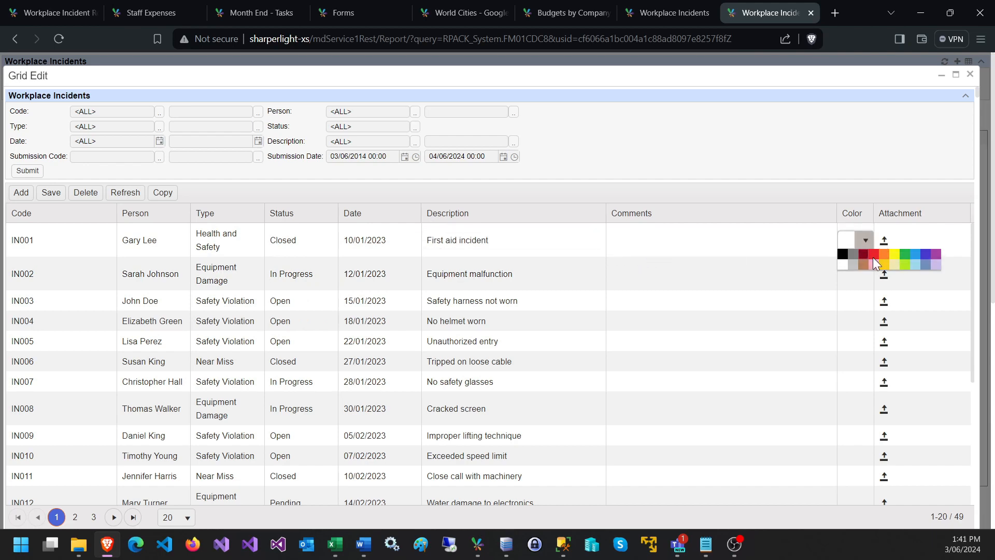
pyautogui.click(884, 258)
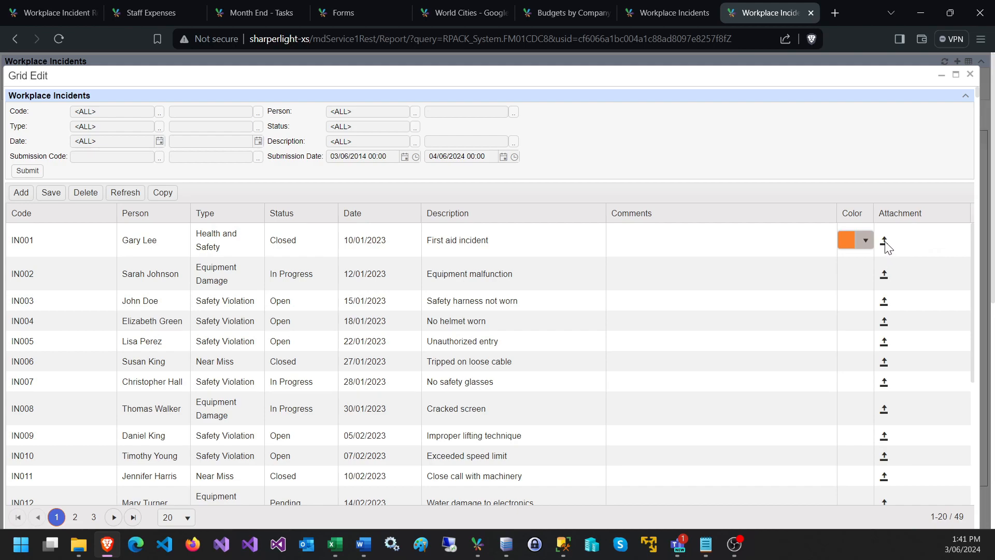
pyautogui.click(887, 246)
pyautogui.click(887, 244)
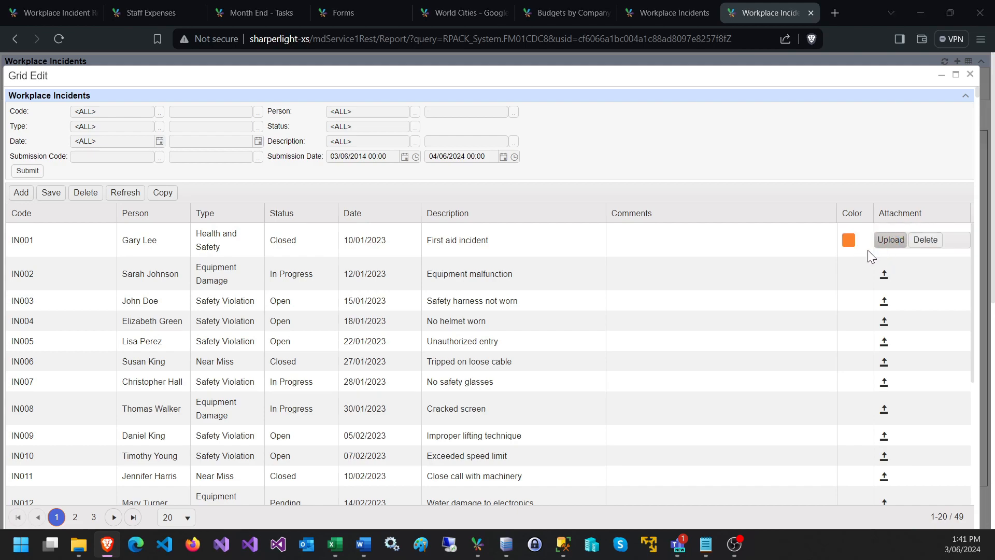
pyautogui.scroll(-15, 670, 364)
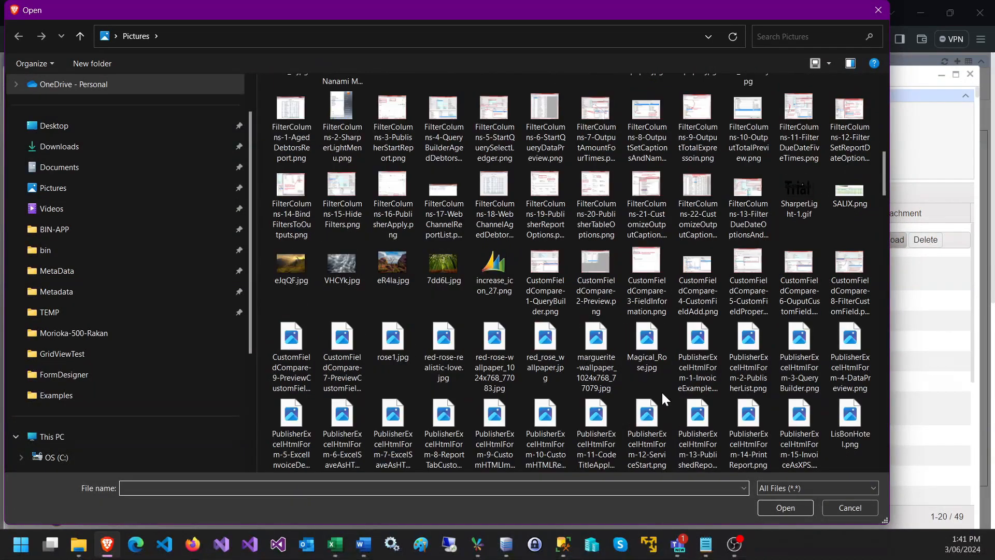
pyautogui.doubleClick(697, 185)
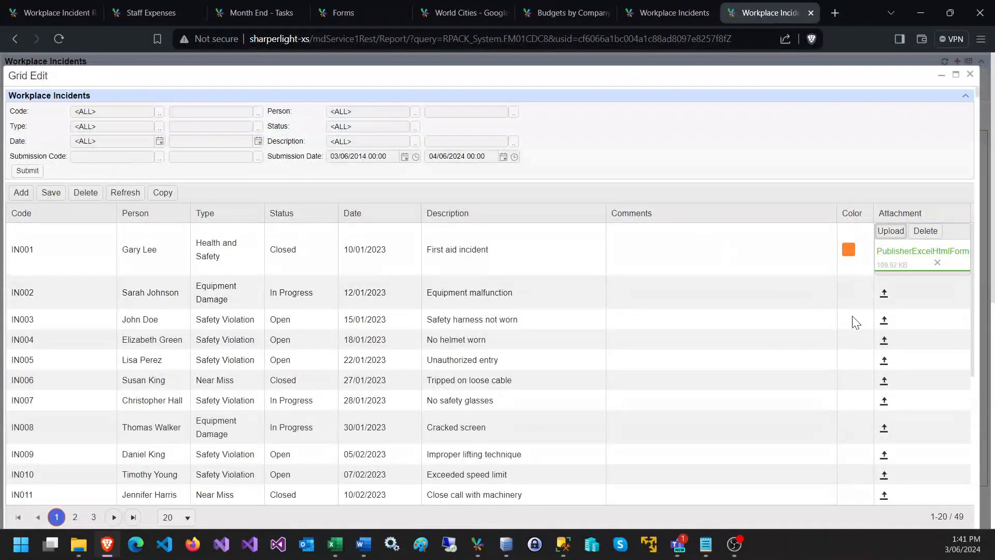
# Set the color of incident IN002 to dark red in the grid
pyautogui.click(738, 291)
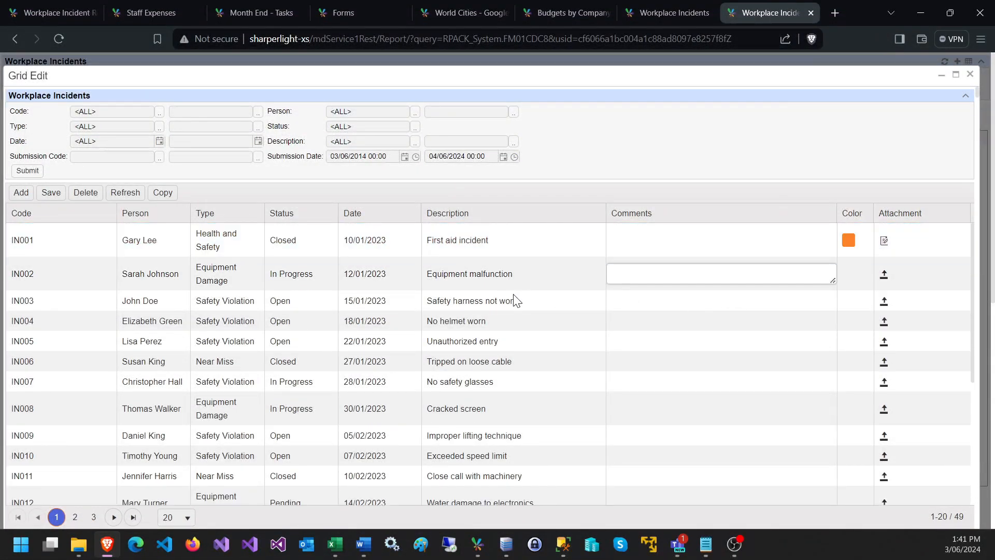
pyautogui.click(855, 274)
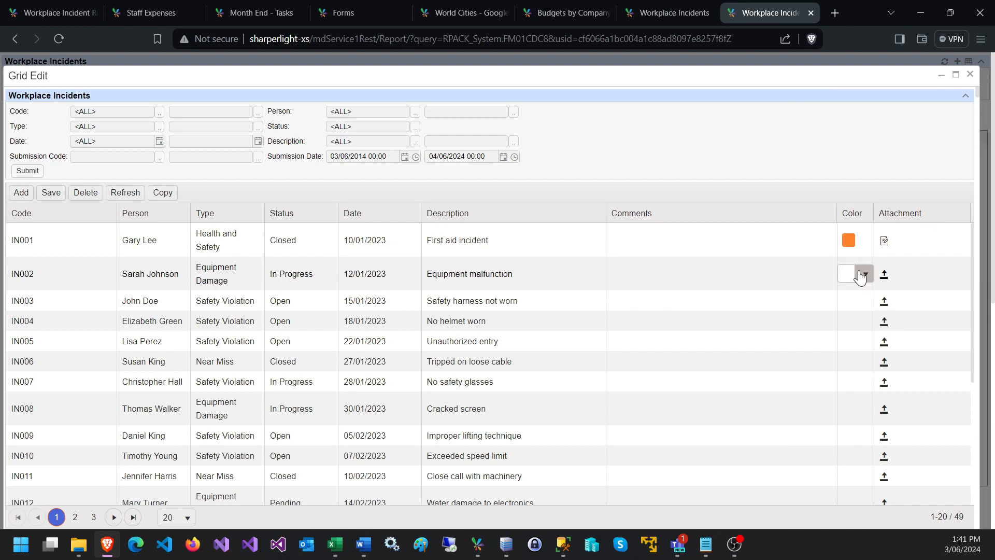
pyautogui.click(865, 273)
pyautogui.click(865, 288)
pyautogui.click(864, 300)
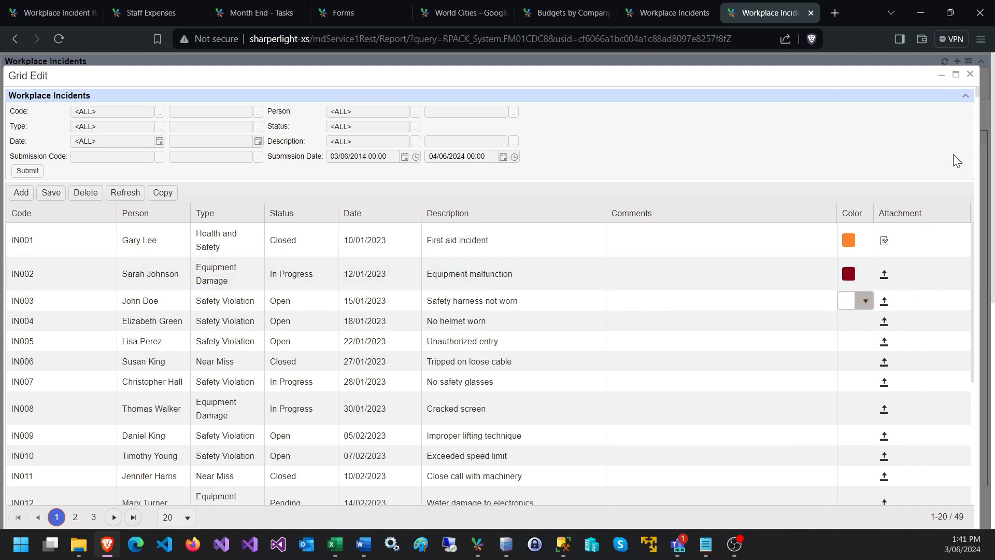
# Close Grid Edit and rerun the Workplace Incidents report to load the edited rows
pyautogui.rightClick(956, 110)
pyautogui.click(970, 74)
pyautogui.click(969, 74)
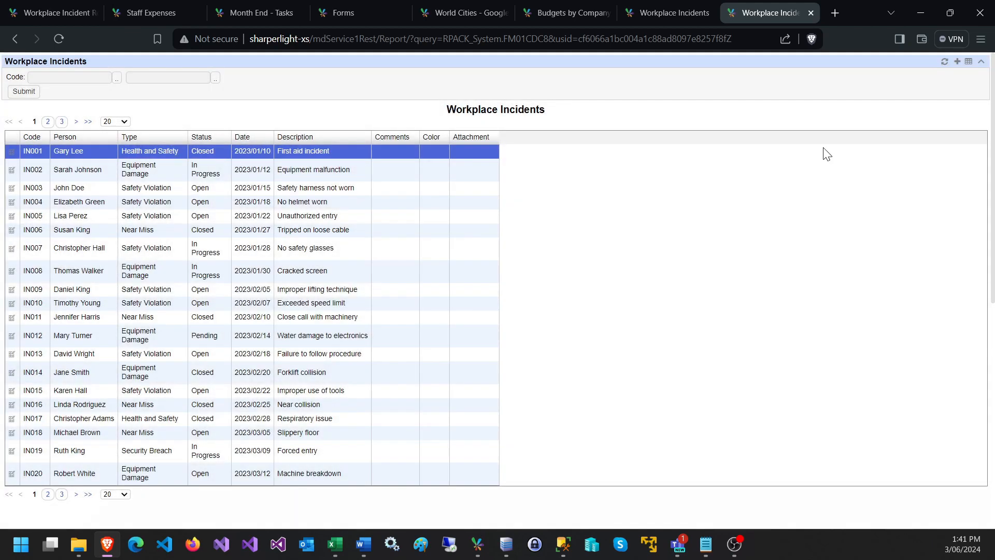
pyautogui.click(24, 92)
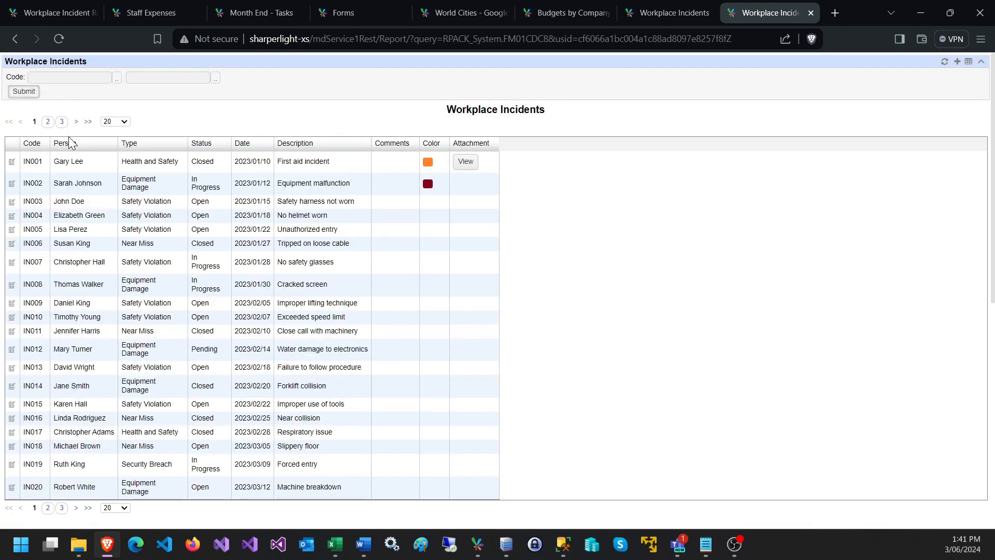
# View the attachment of incident IN001 and close it, and switch back to the Publisher report list
pyautogui.click(465, 162)
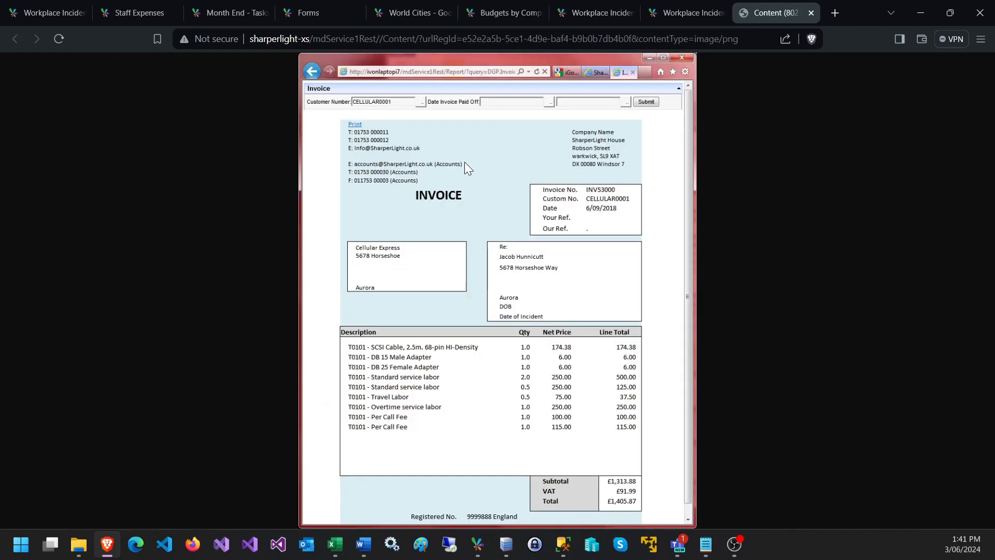
pyautogui.click(812, 13)
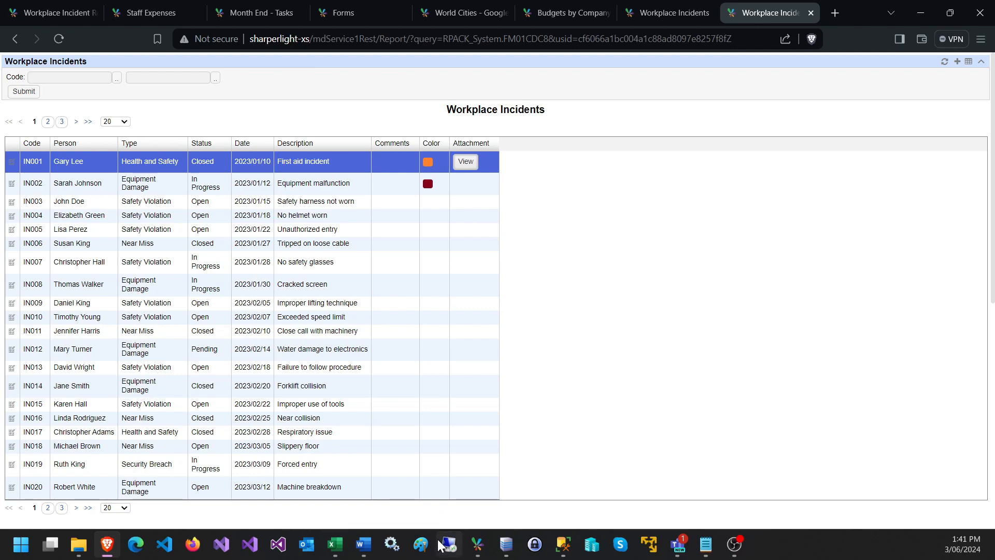
pyautogui.moveTo(449, 544)
pyautogui.click(518, 473)
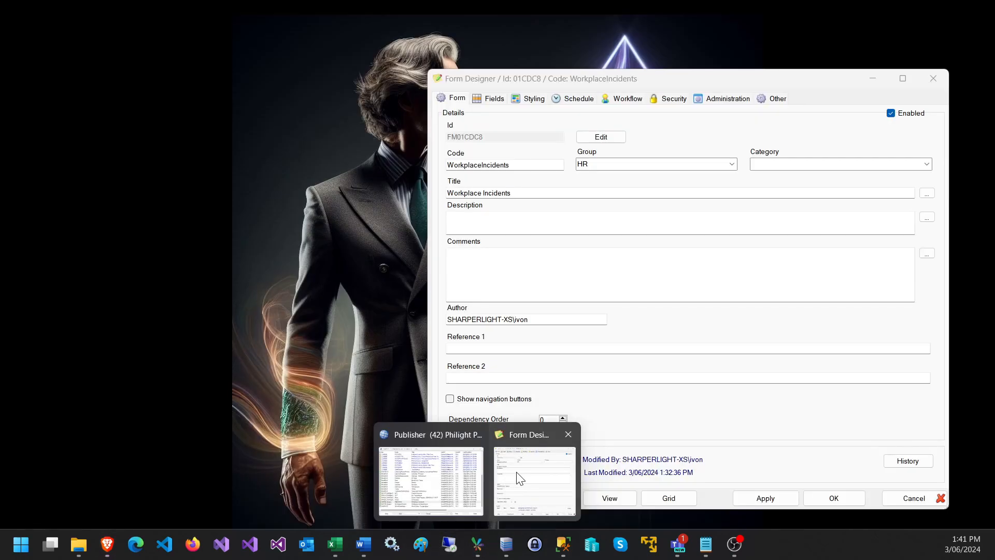
pyautogui.click(431, 478)
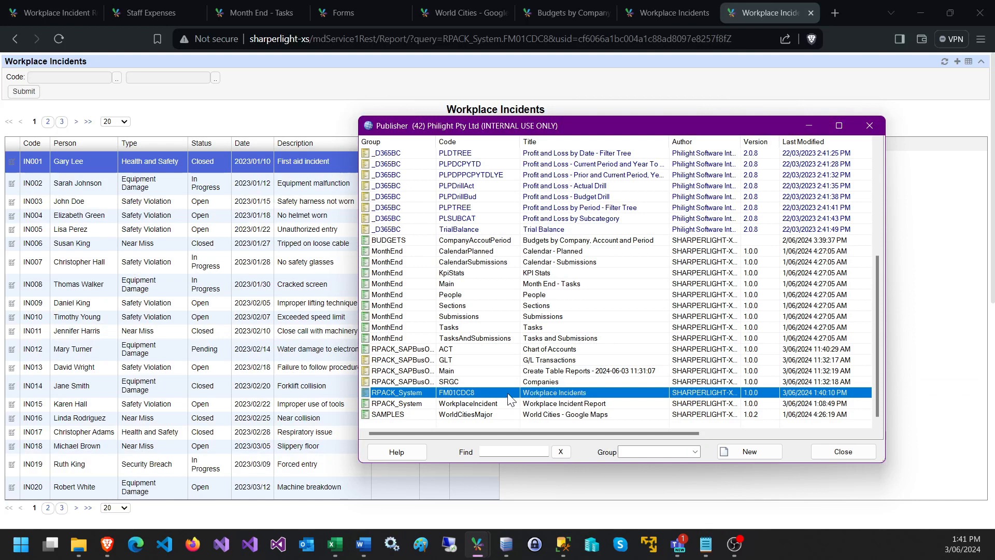
# Open the published Workplace Incidents report FM01CDC8, review its query outputs, and close the query without changes
pyautogui.doubleClick(485, 394)
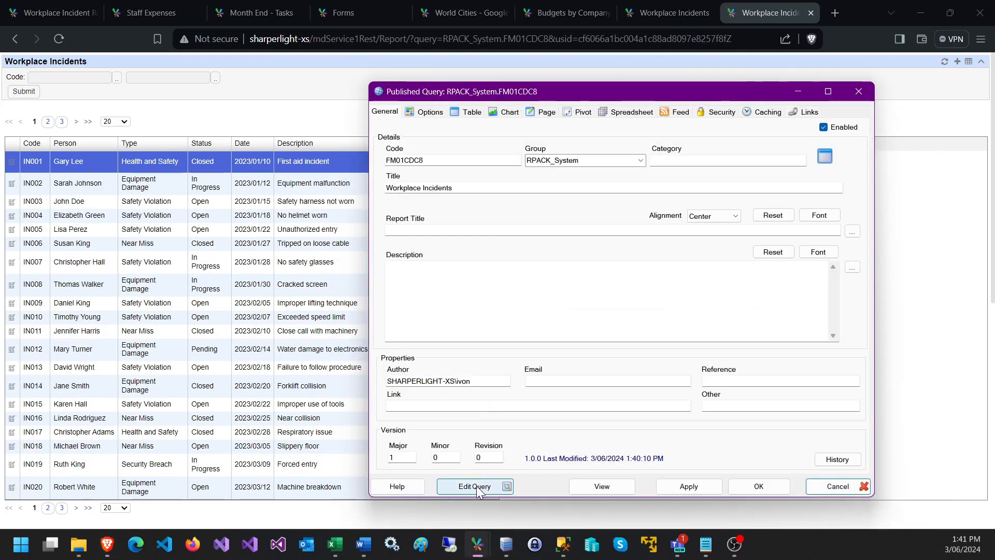
pyautogui.click(477, 486)
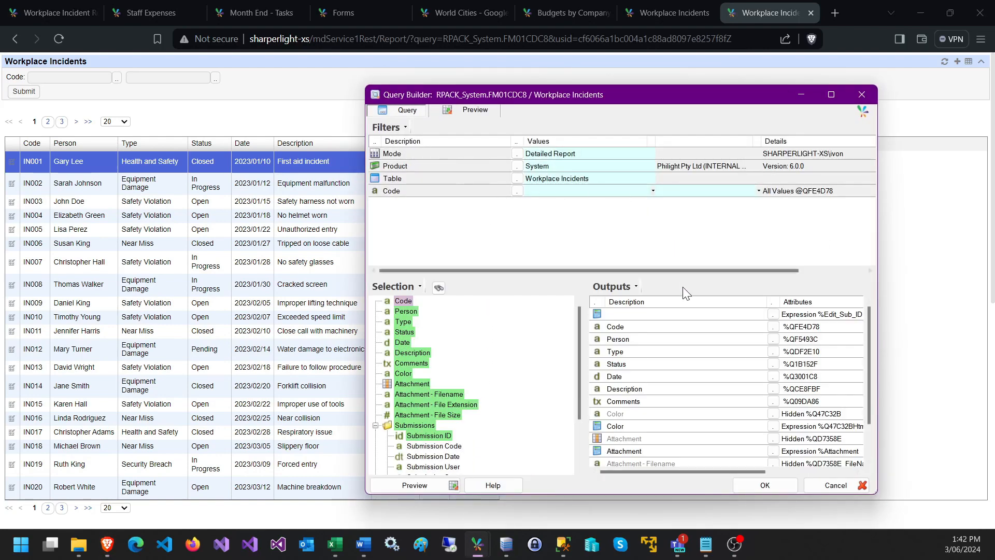
pyautogui.click(613, 318)
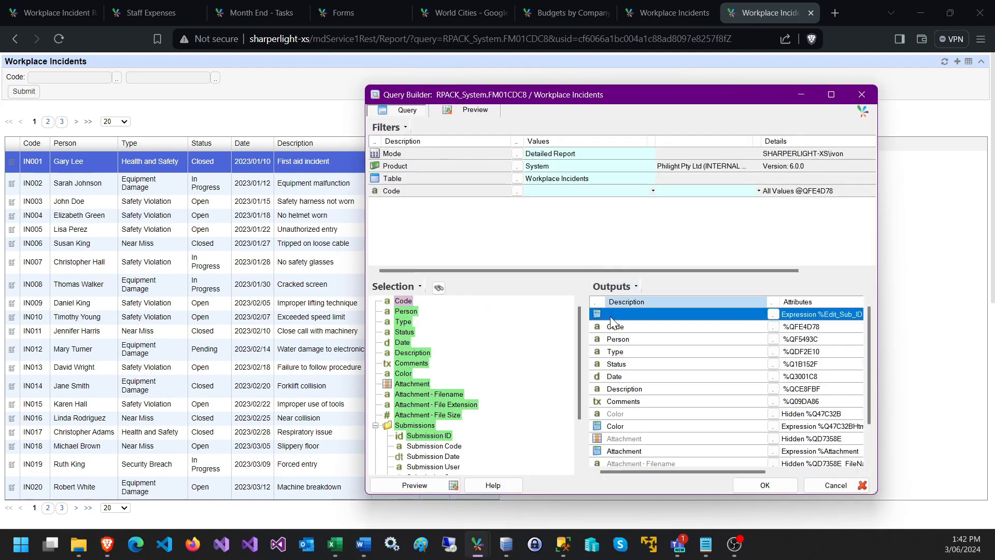
pyautogui.scroll(-3, 657, 364)
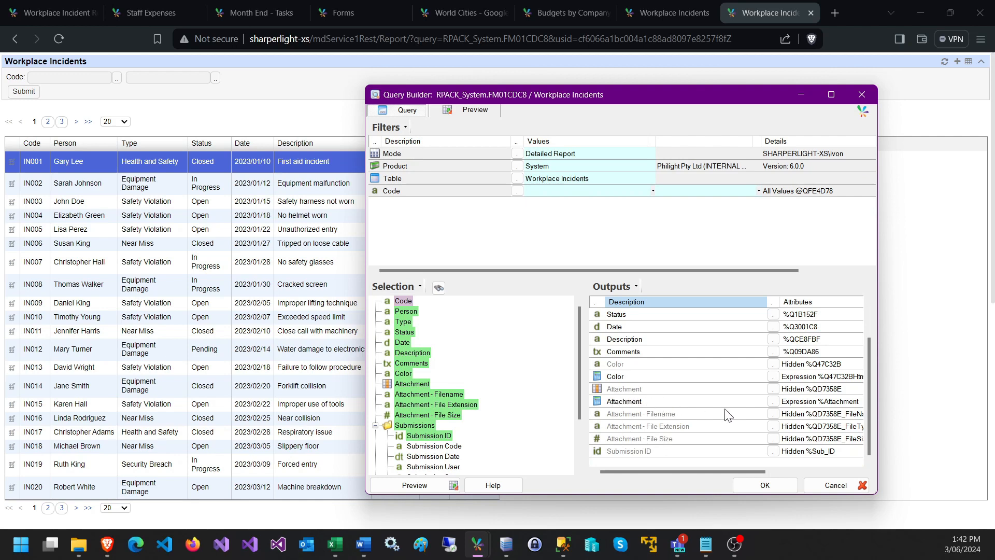
pyautogui.click(842, 488)
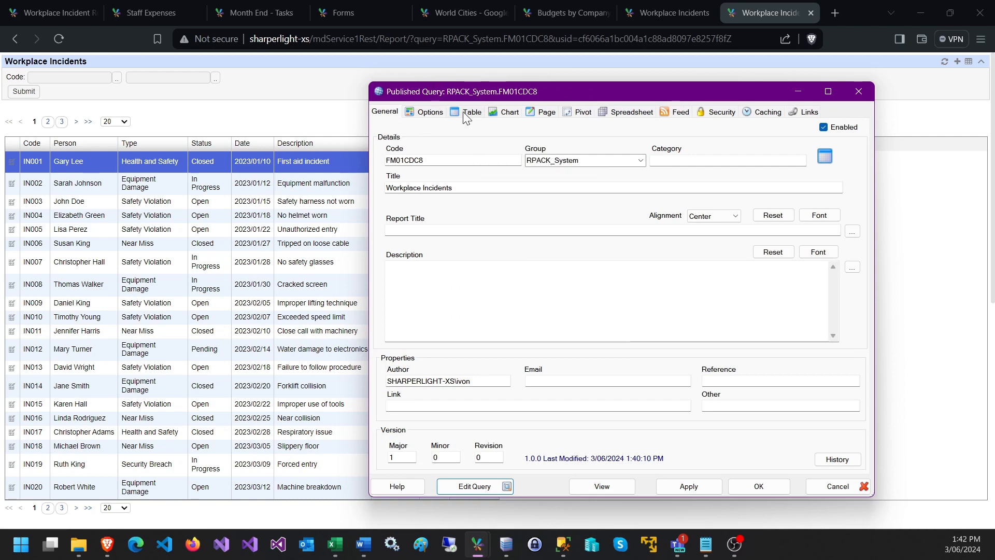
# Set the published report's default type to Table Grid
pyautogui.click(428, 113)
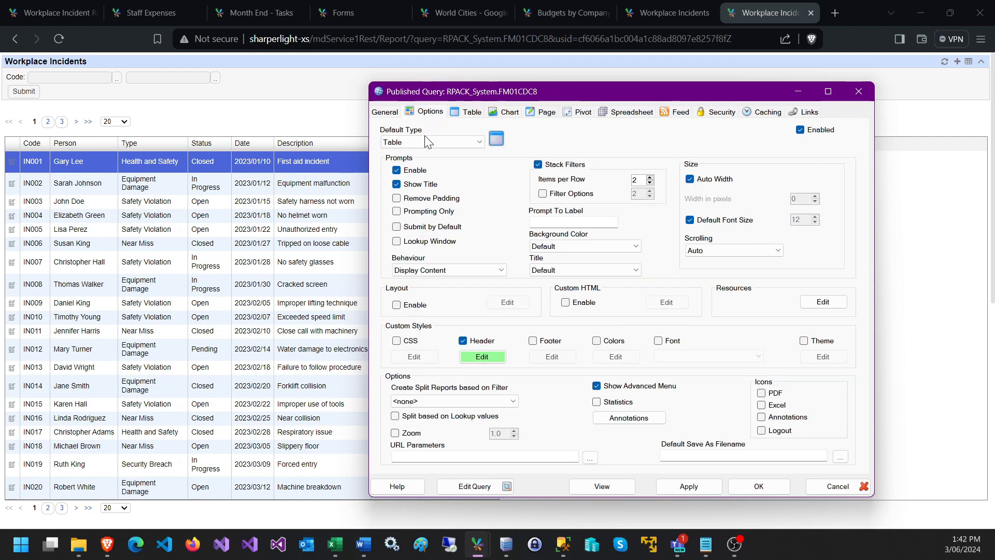
pyautogui.click(419, 140)
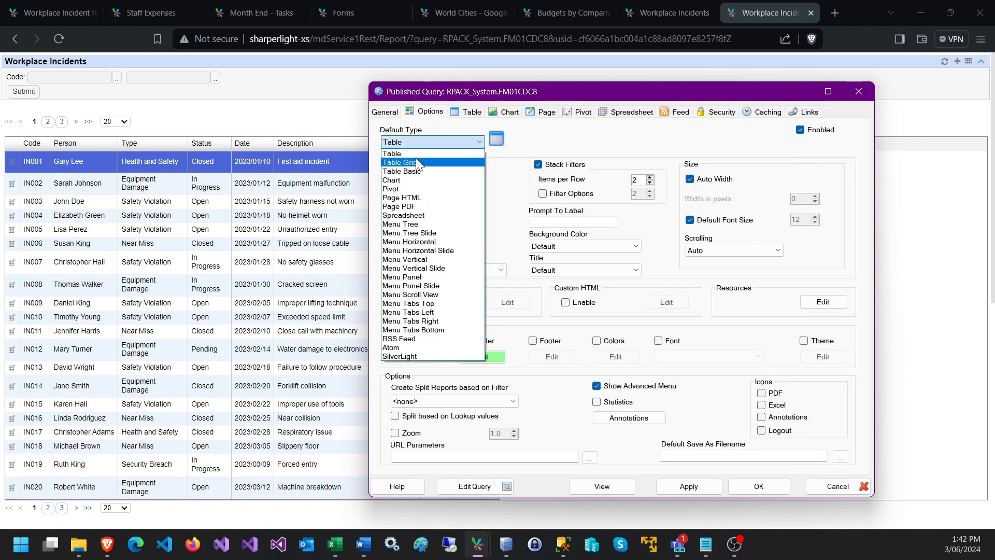
pyautogui.click(410, 162)
# Edit the report's query and add Status and Type as filters, with Type placed above Status
pyautogui.click(470, 486)
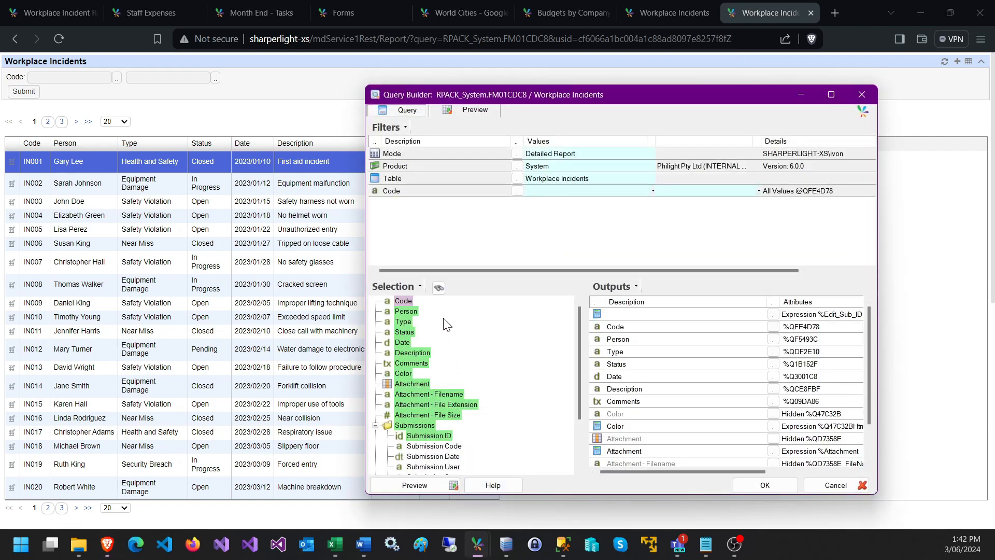
pyautogui.moveTo(608, 358); pyautogui.dragTo(488, 213)
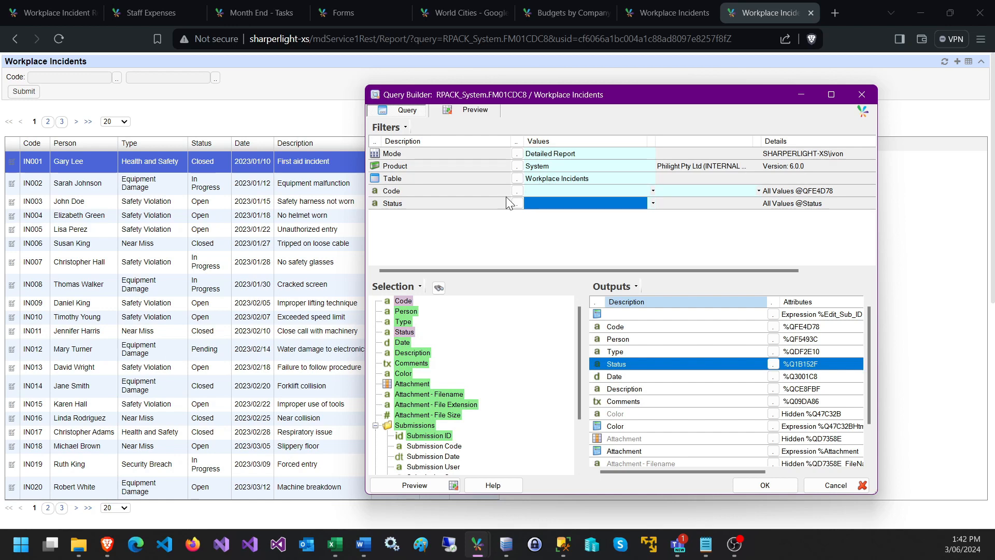
pyautogui.moveTo(609, 356); pyautogui.dragTo(423, 199)
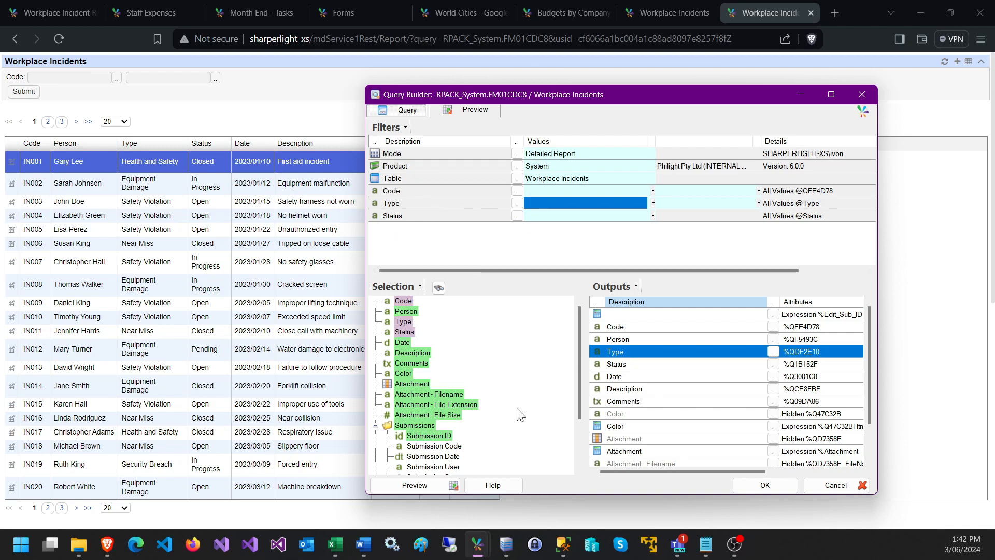
# In the WorkplaceIncidents form design, enable Report Filter in the advanced settings of the Type field
pyautogui.moveTo(477, 544)
pyautogui.click(440, 495)
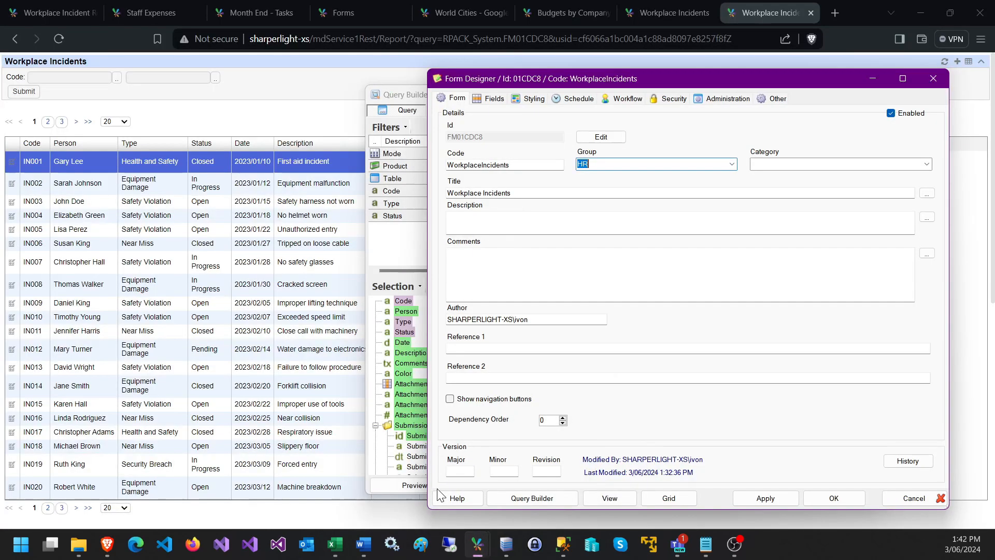
pyautogui.click(495, 99)
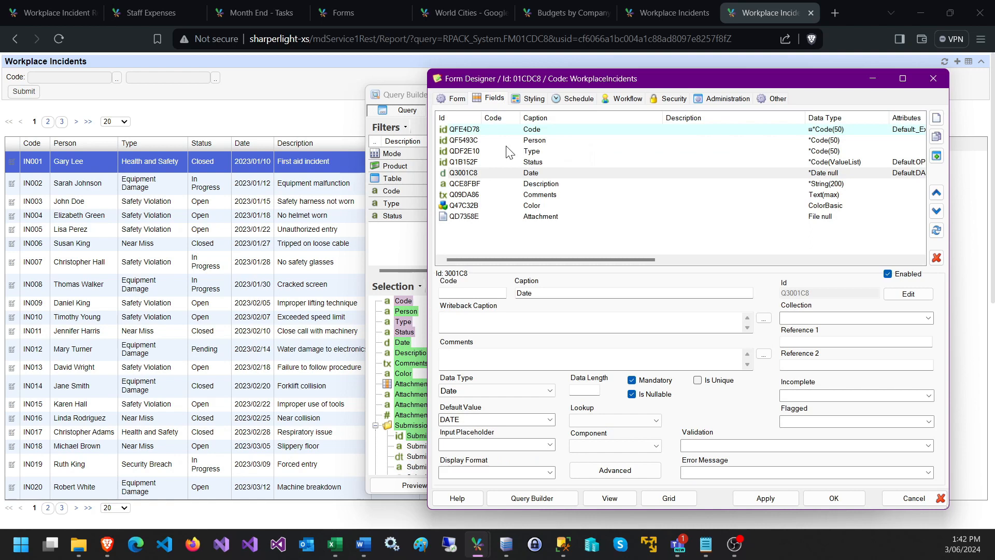
pyautogui.click(508, 152)
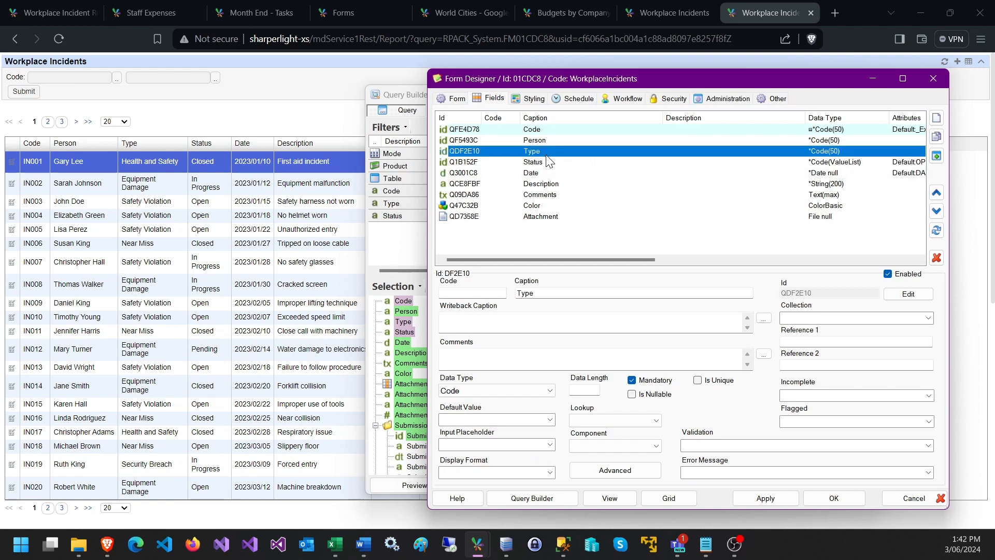
pyautogui.click(597, 470)
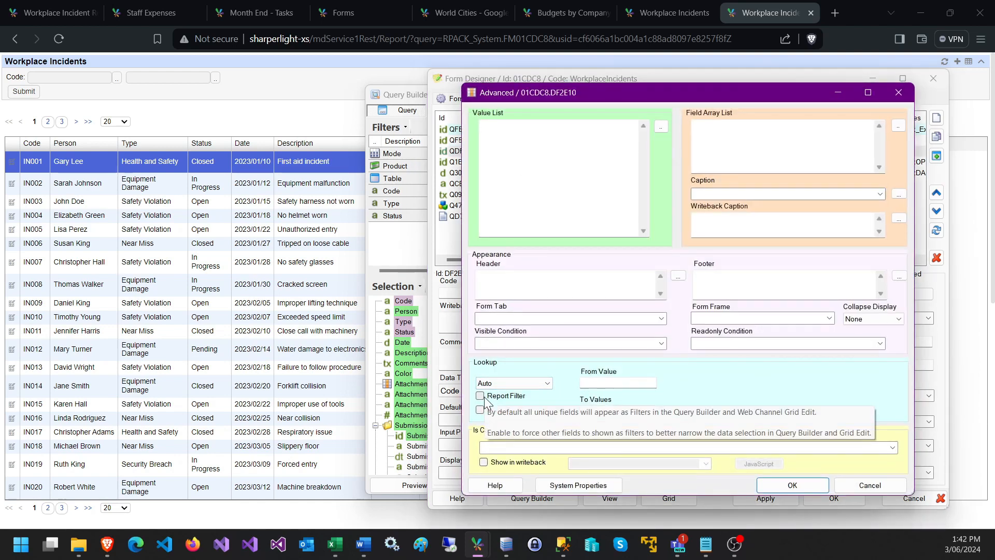
pyautogui.click(485, 399)
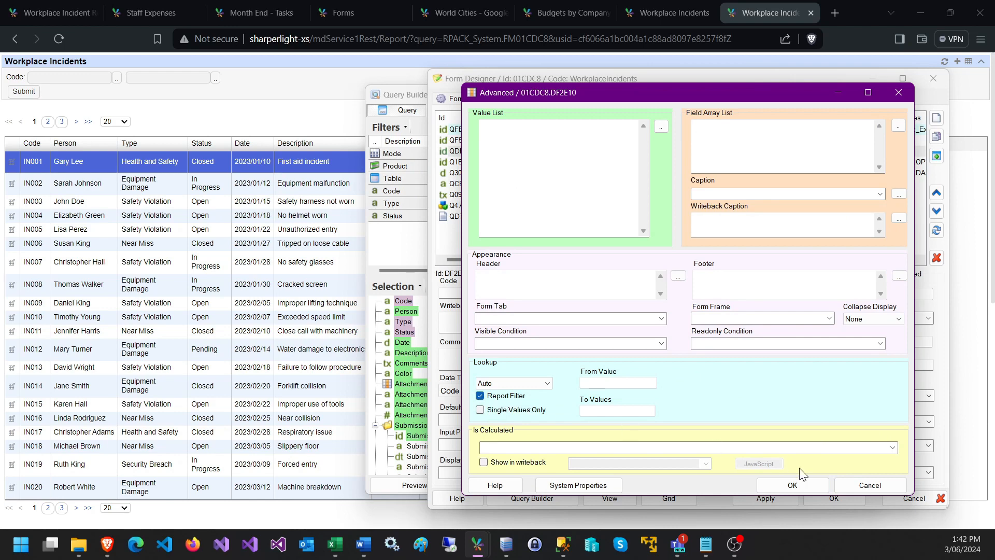
pyautogui.click(813, 487)
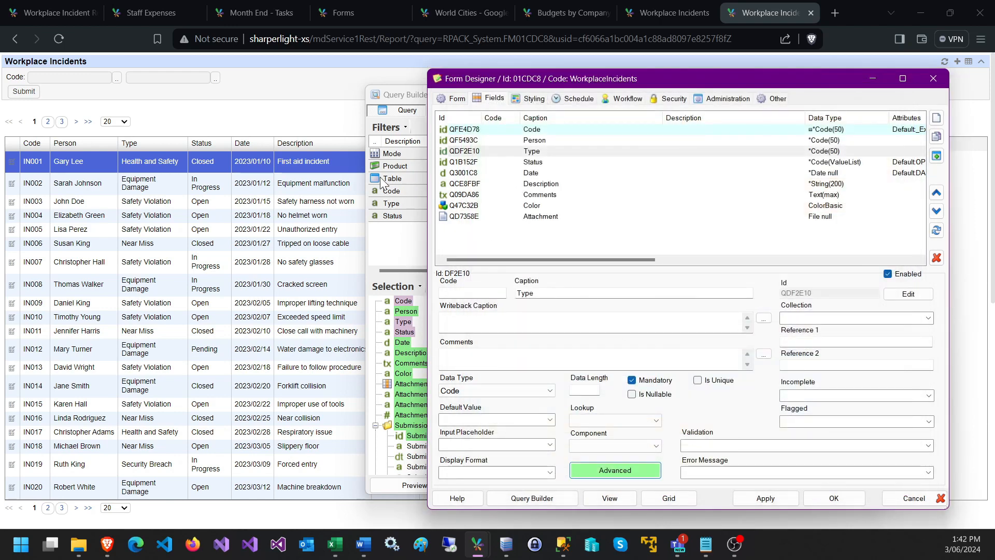
# Set the query's Type filter to show its values in a dropdown picklist with Multi-select enabled
pyautogui.click(394, 205)
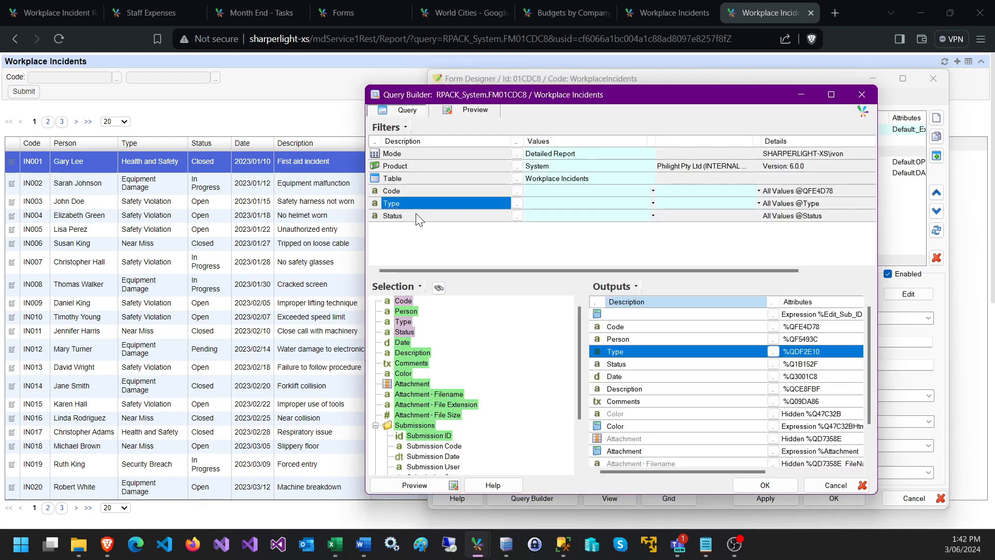
pyautogui.doubleClick(456, 202)
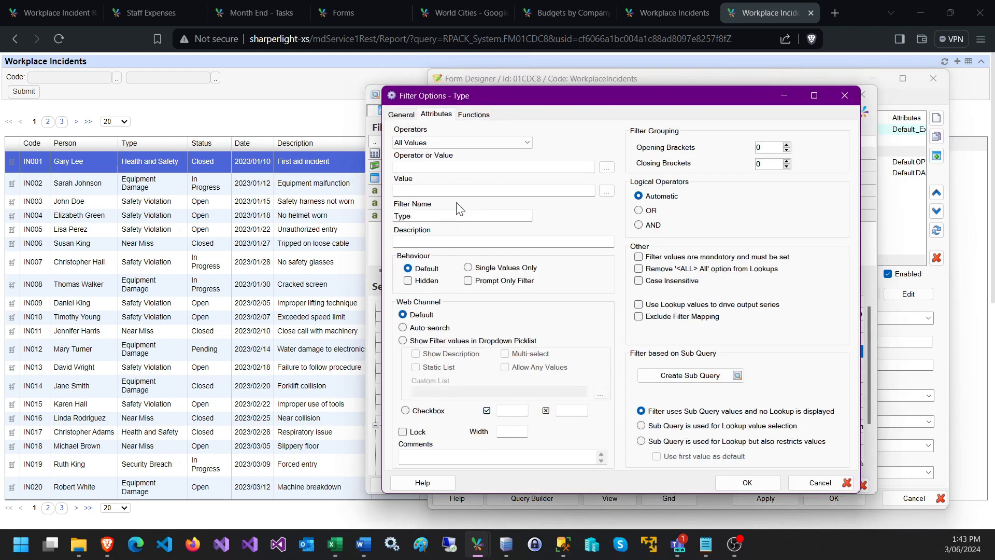
pyautogui.click(501, 341)
pyautogui.click(505, 354)
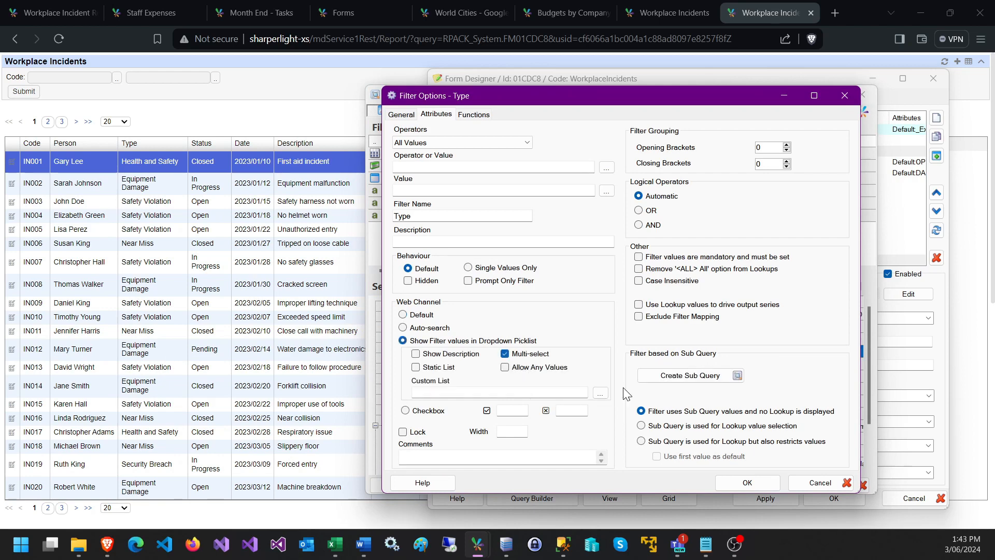
pyautogui.click(747, 483)
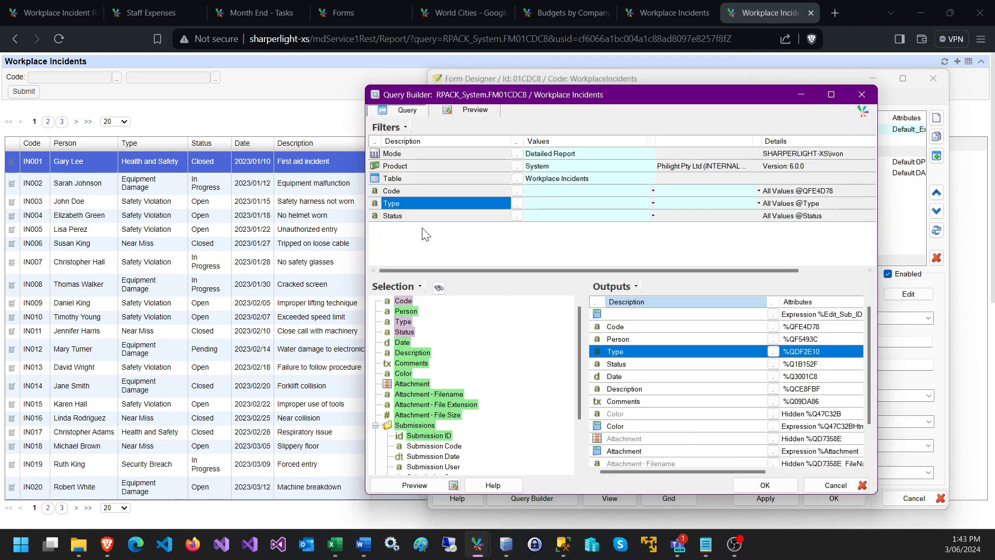
# Set the Status filter to <ALL> from its lookup values and accept the query changes
pyautogui.click(540, 216)
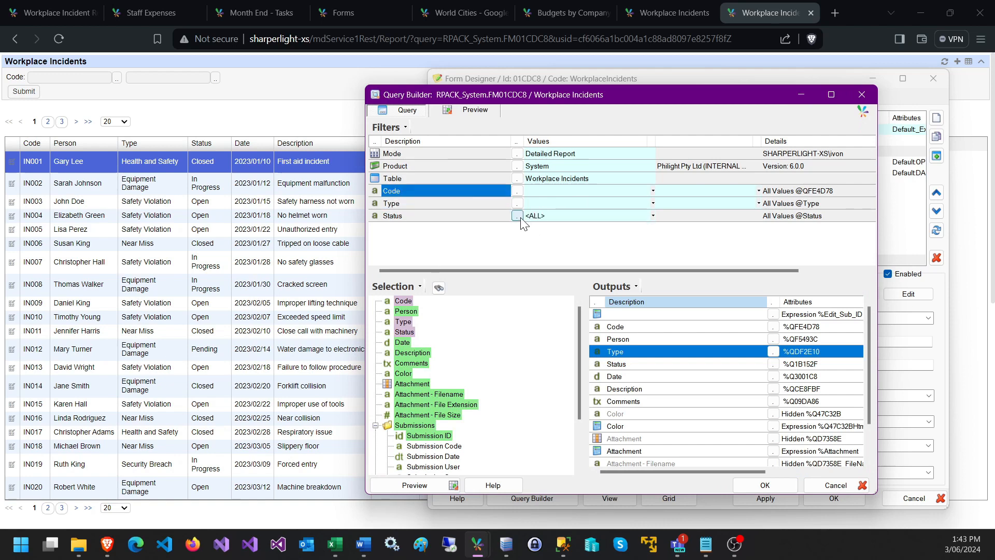
pyautogui.click(517, 216)
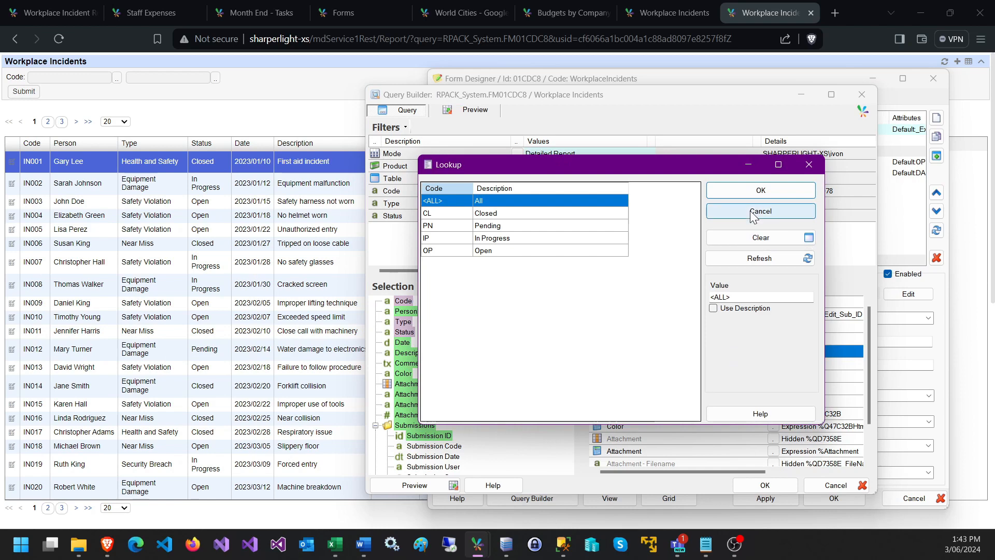
pyautogui.click(738, 192)
pyautogui.click(760, 485)
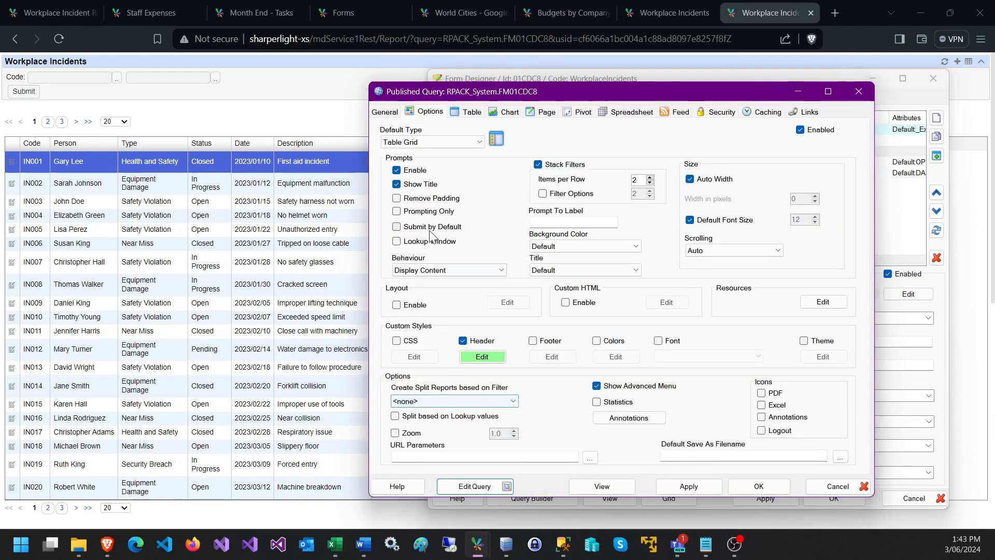
# Create split reports based on the Status filter and apply the published query's settings
pyautogui.click(464, 402)
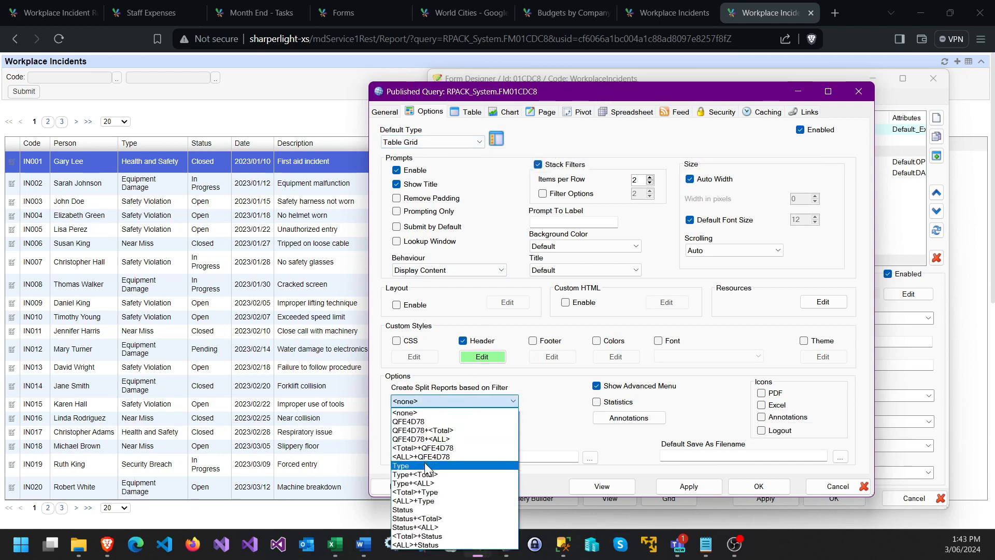
pyautogui.click(426, 508)
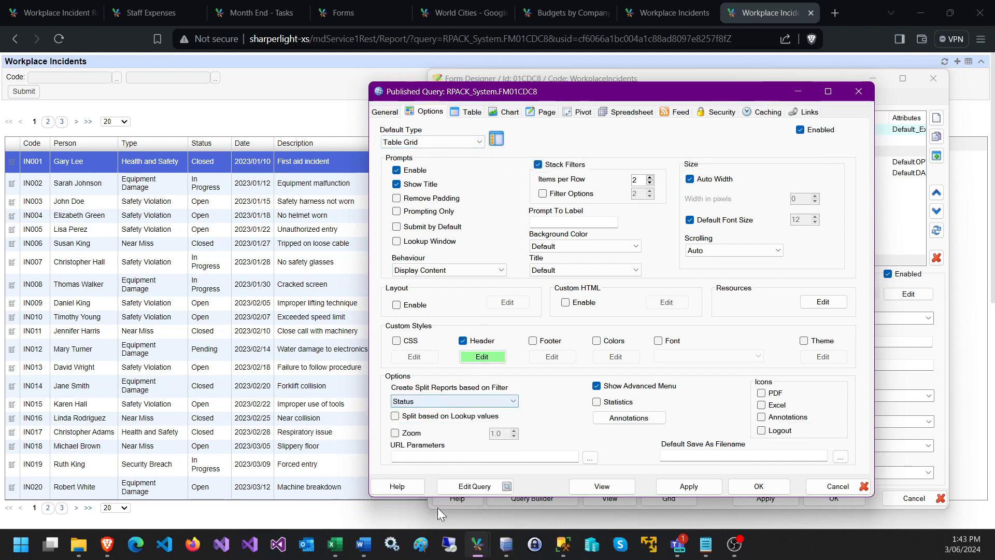
pyautogui.click(689, 487)
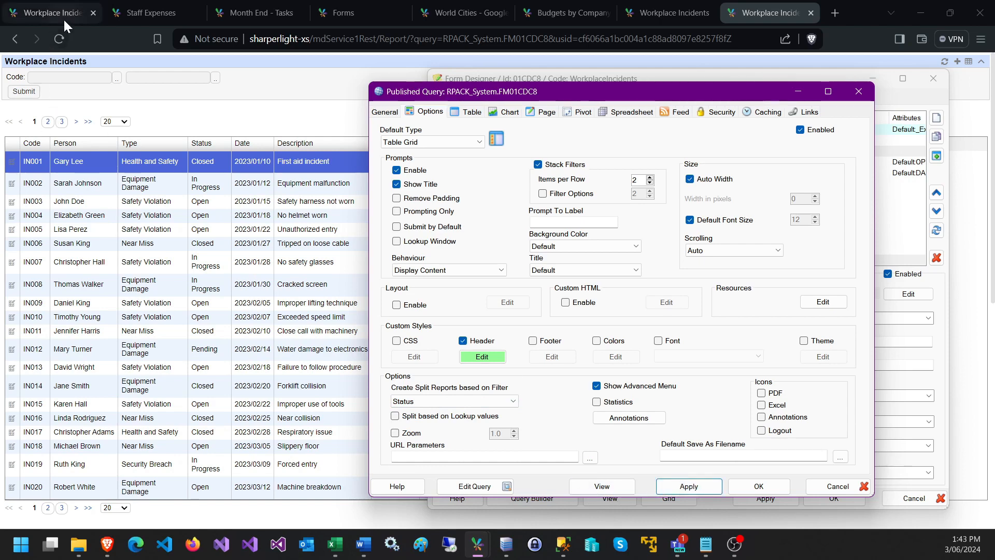
# Reload the Workplace Incidents report in the browser, check the Type filter's choices, and run it for all statuses
pyautogui.click(60, 34)
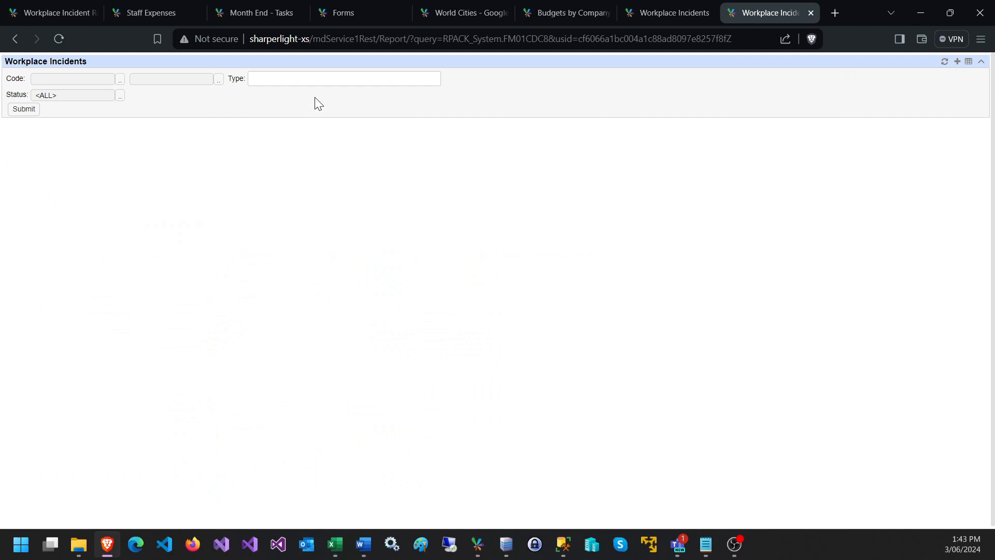
pyautogui.click(324, 83)
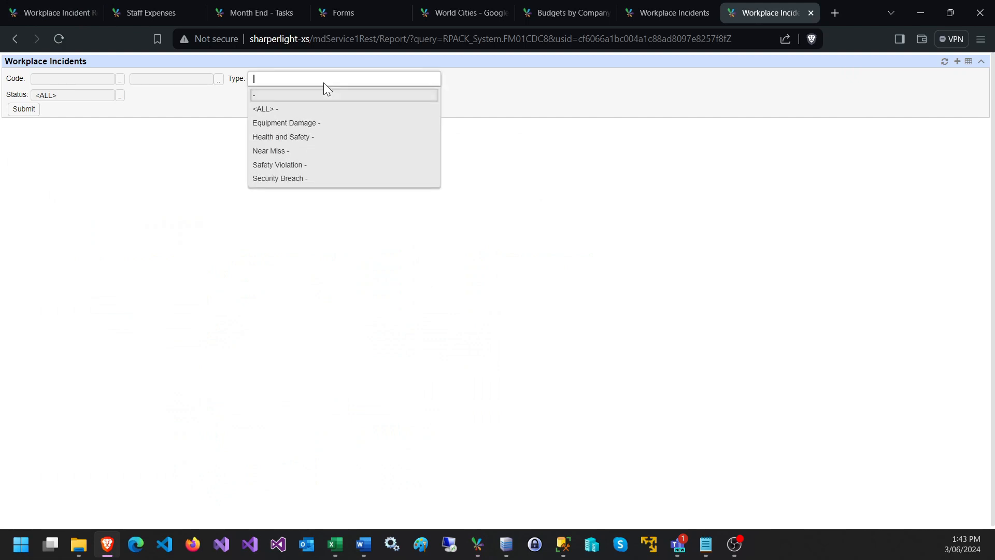
pyautogui.click(31, 110)
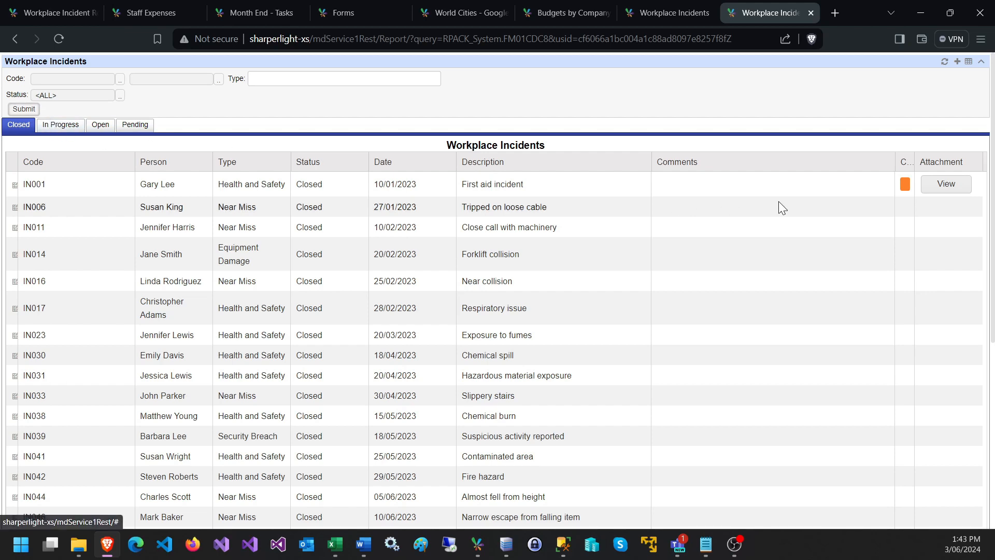
# View incident IN006 in its edit form, close it without changes, and select the row of incident IN017
pyautogui.click(668, 232)
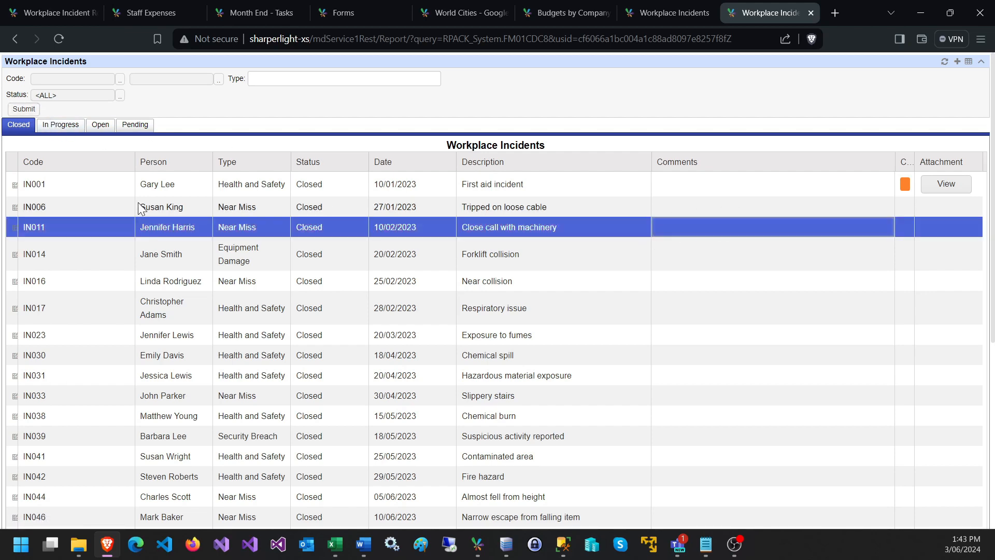
pyautogui.click(15, 207)
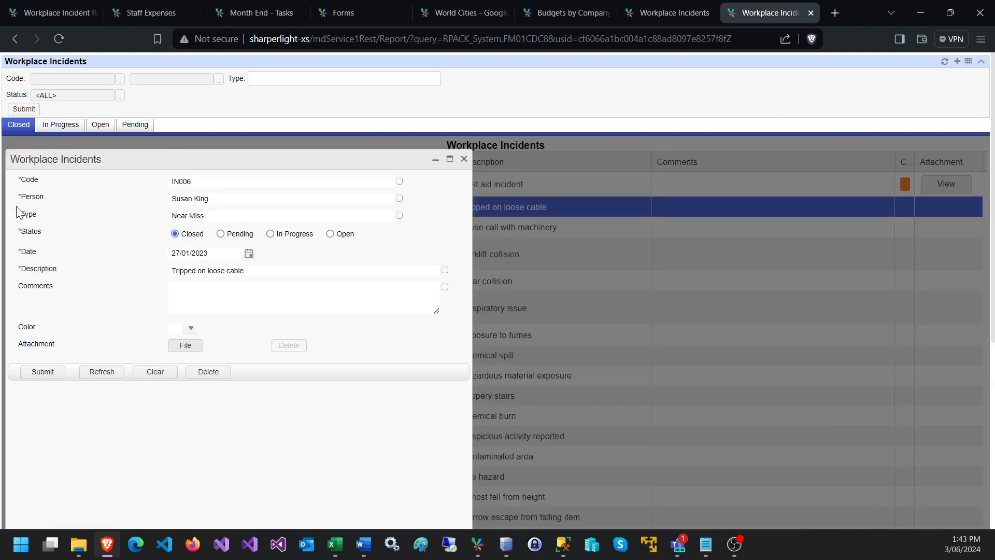
pyautogui.click(463, 159)
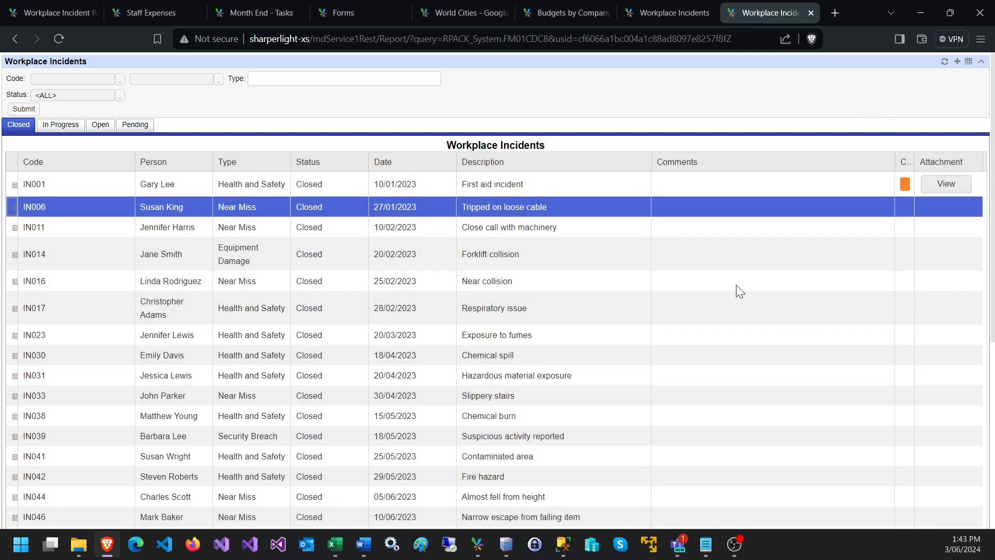
pyautogui.click(424, 313)
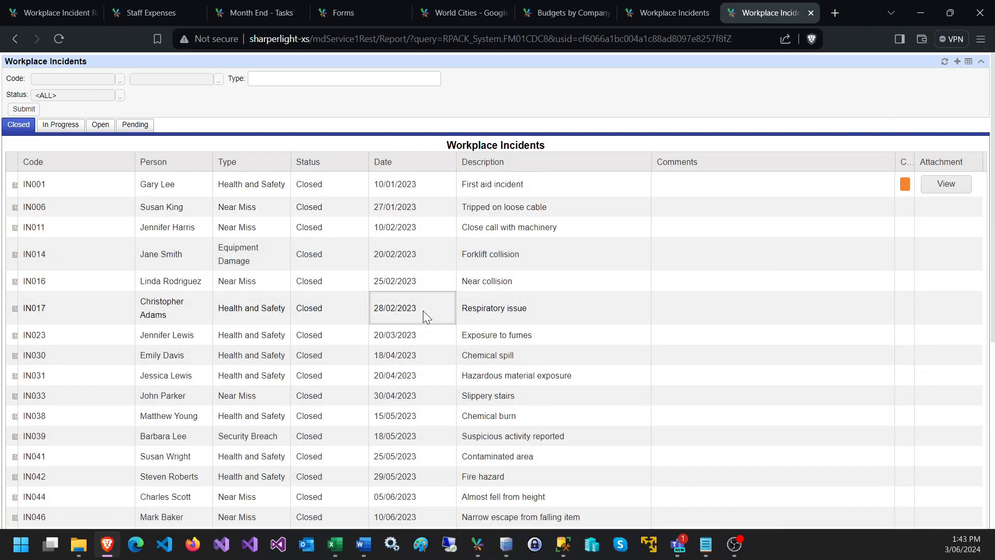
pyautogui.click(423, 310)
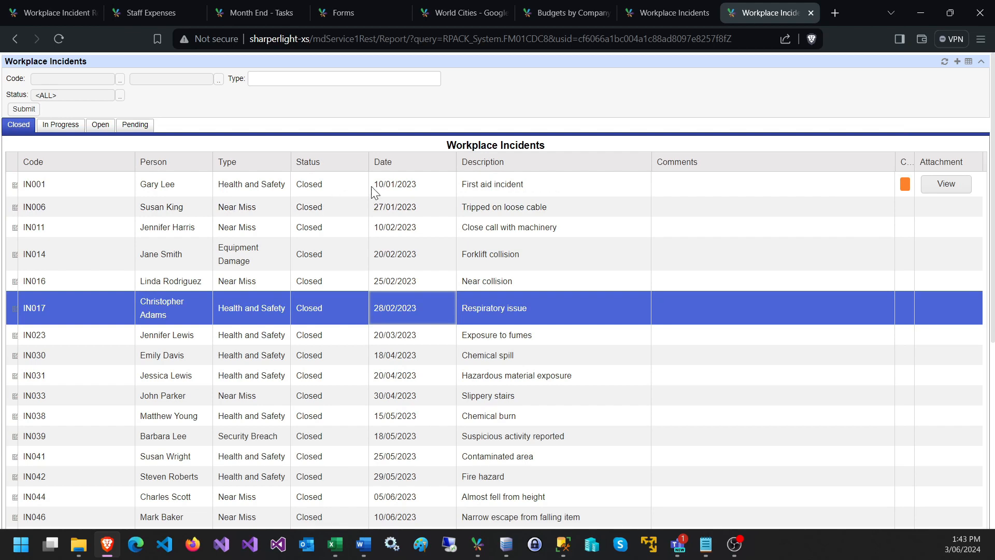
# View the blank form for a new incident, close it without saving, and open the Workplace Incidents data for grid editing
pyautogui.click(959, 62)
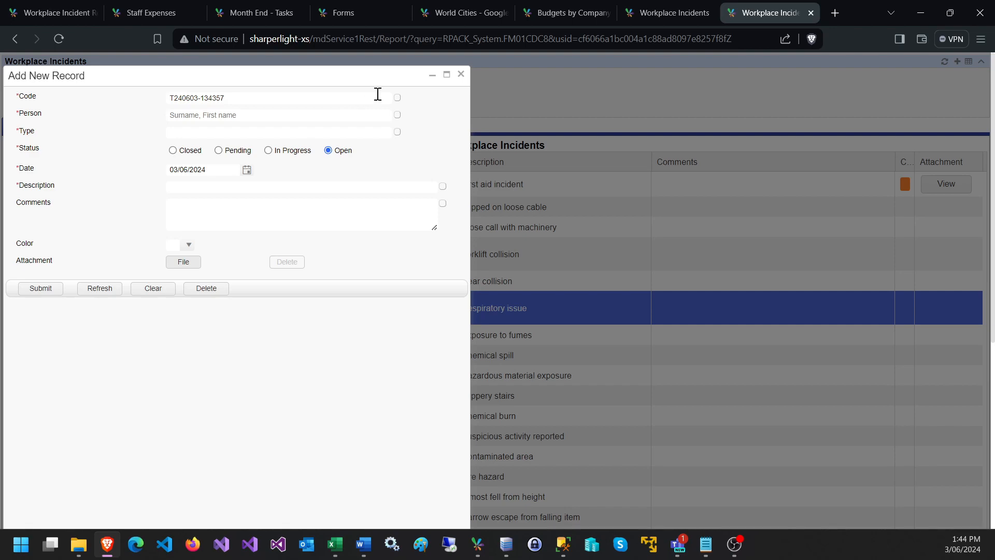
pyautogui.click(460, 74)
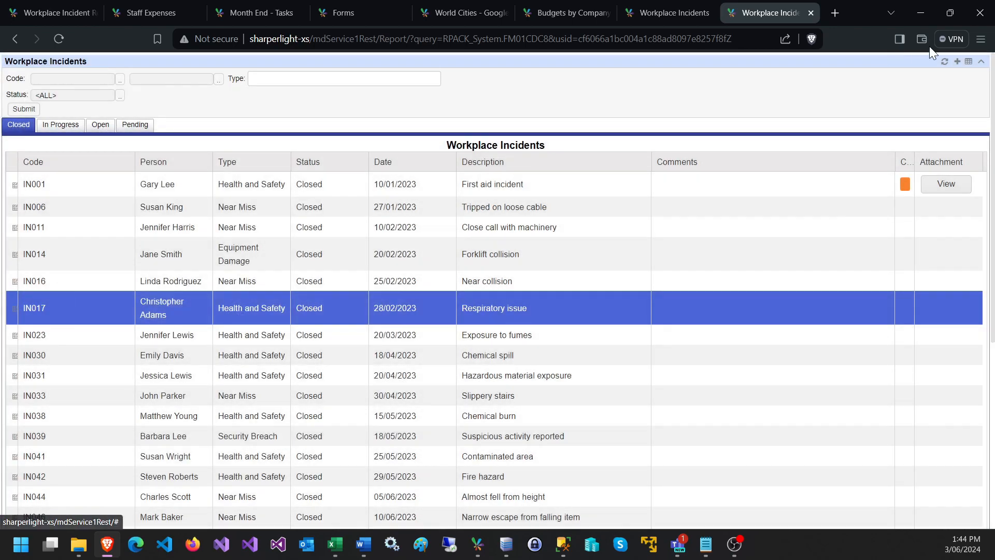
pyautogui.click(968, 63)
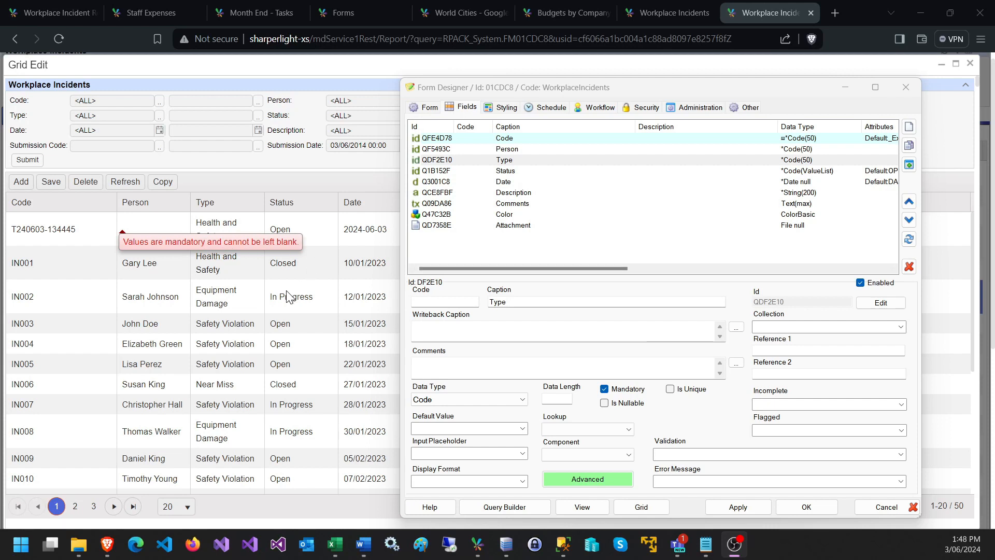
# Accept and close the WorkplaceIncidents form design, and choose only the Workplace Incidents form for export
pyautogui.click(562, 183)
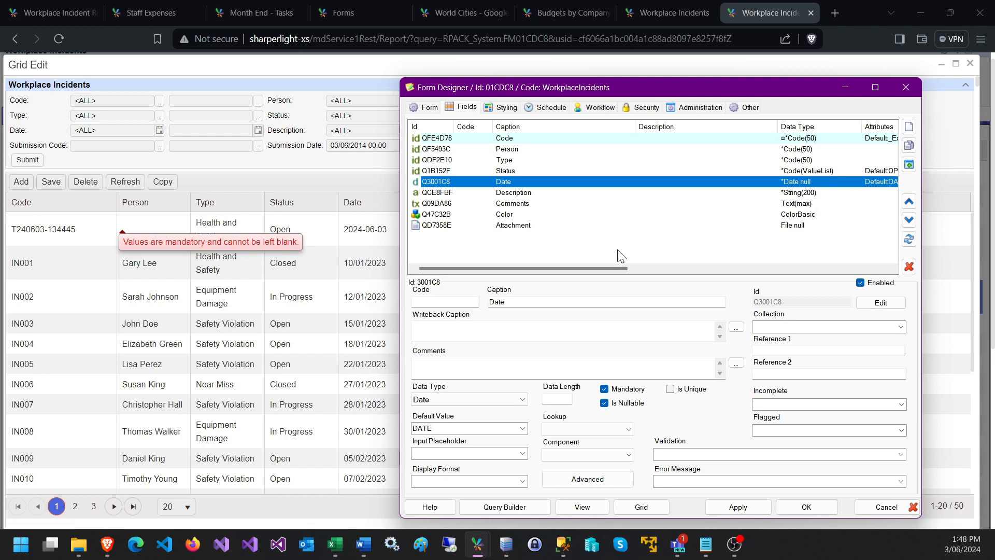
pyautogui.click(802, 508)
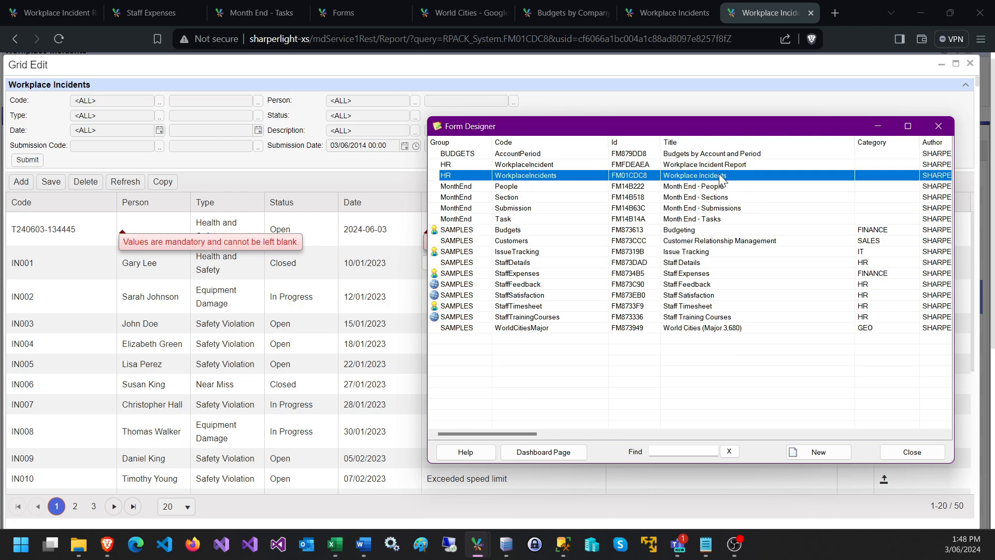
pyautogui.rightClick(569, 179)
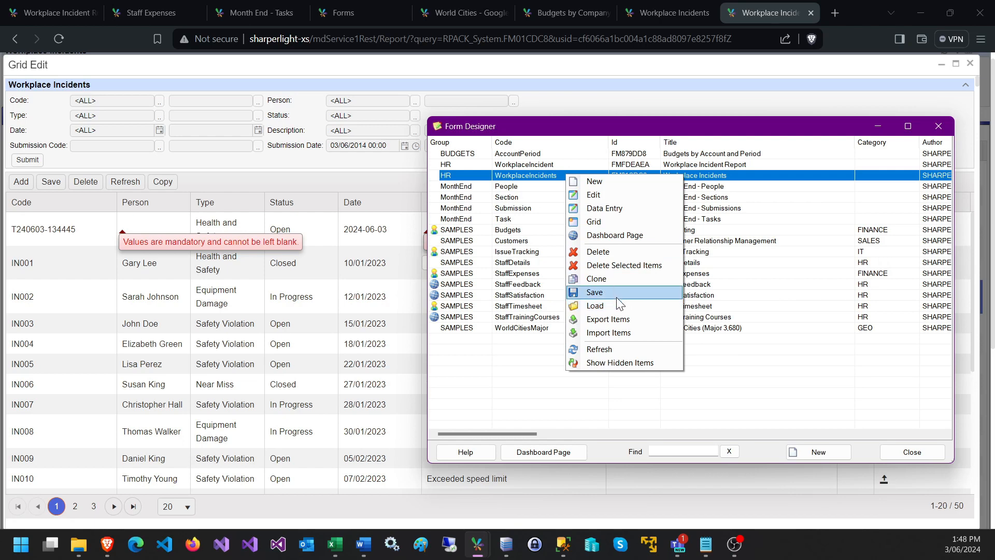
pyautogui.click(608, 319)
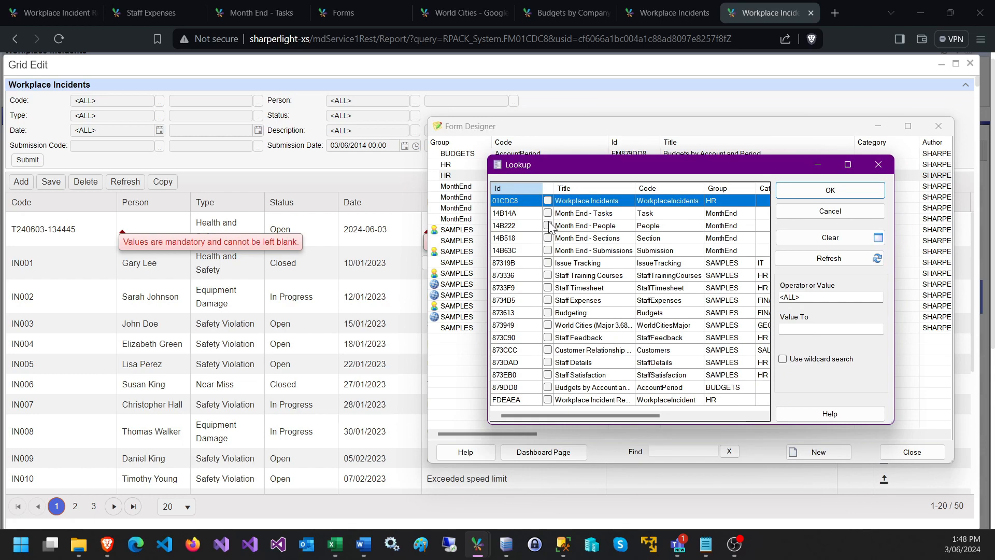
pyautogui.click(548, 201)
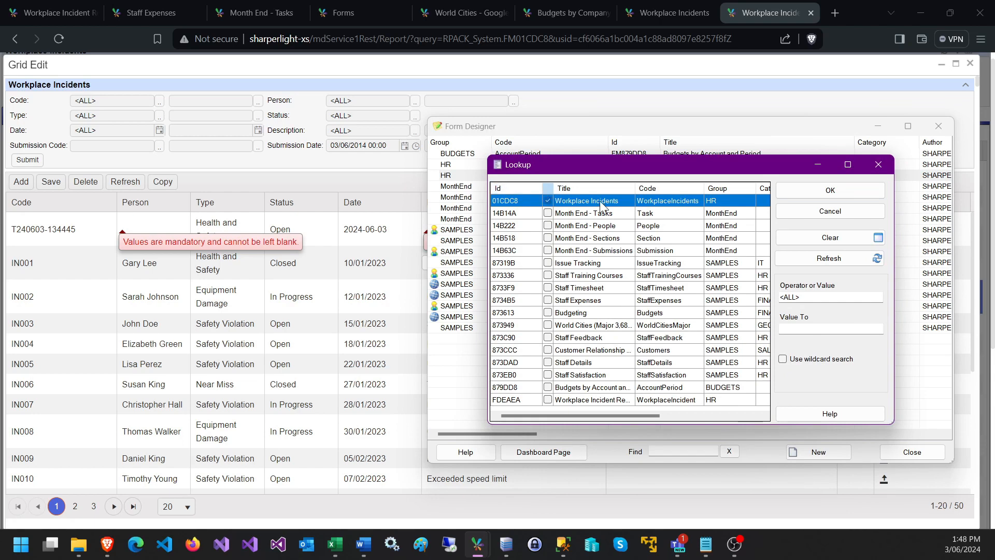
pyautogui.click(821, 199)
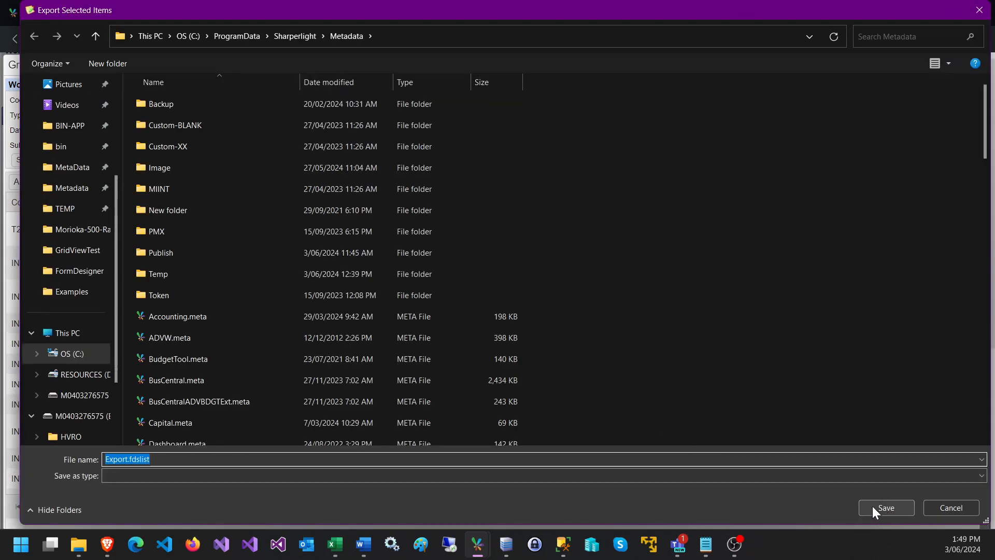
# Save the export as Export.fdslist, replacing the existing file and including all the form's data
pyautogui.click(876, 509)
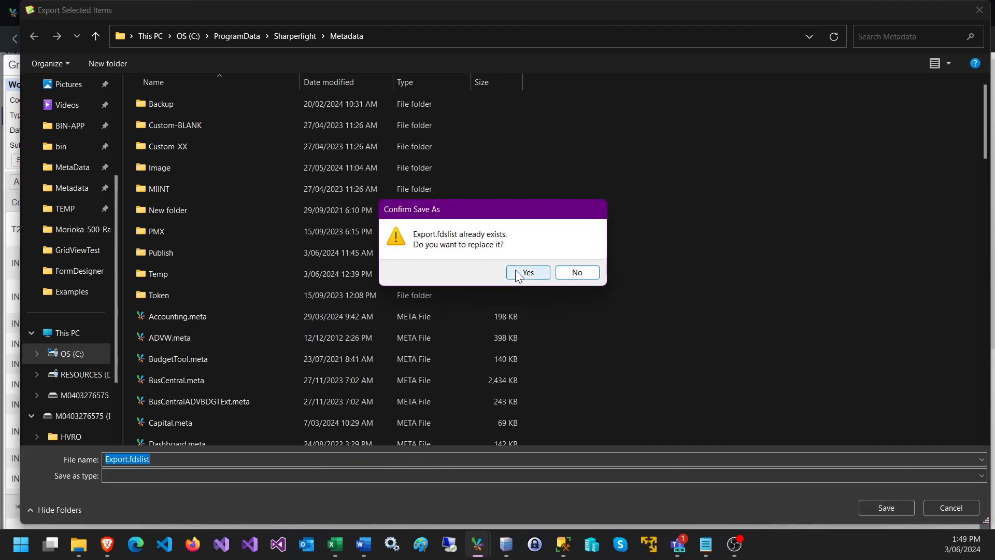
pyautogui.click(529, 272)
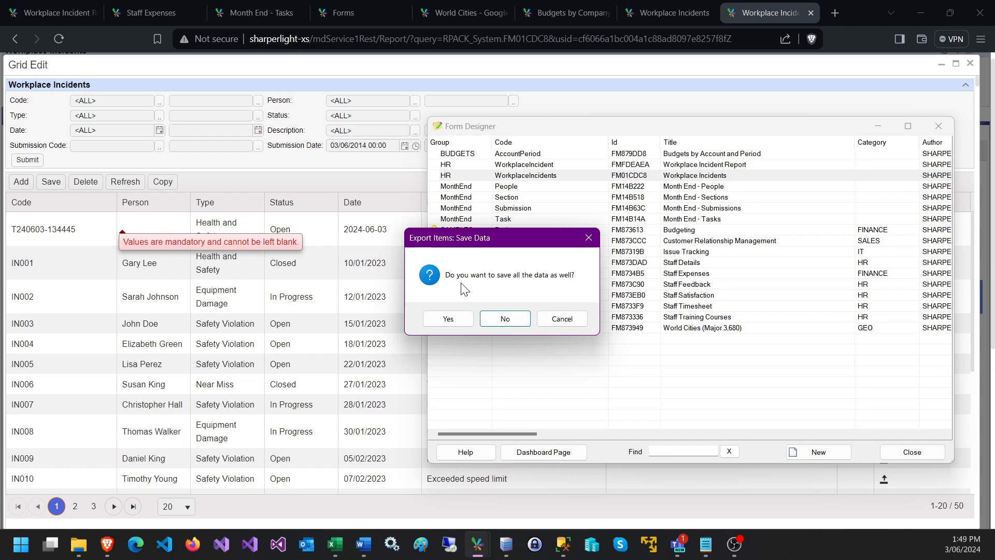
pyautogui.click(444, 318)
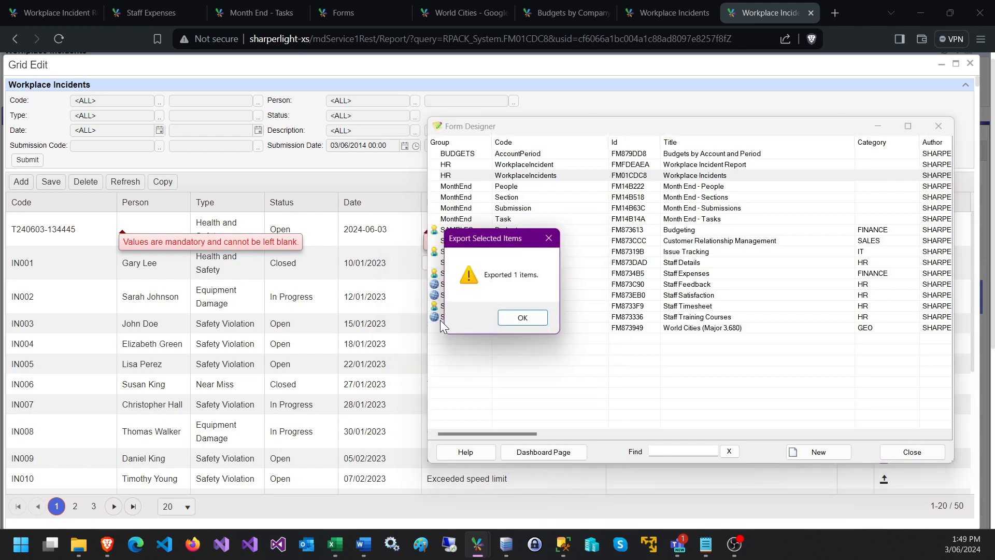
pyautogui.click(523, 318)
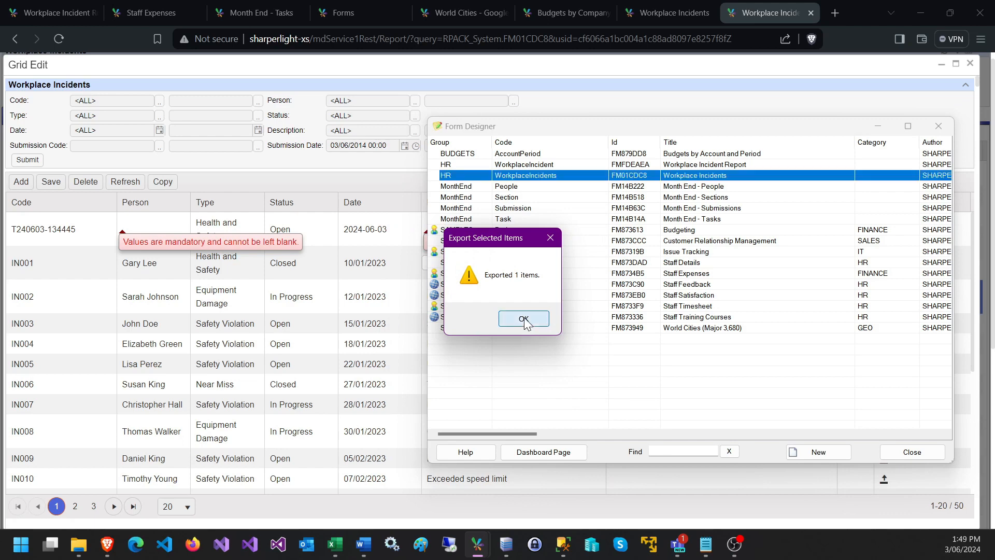
# Open the StaffExpenses form's design from the SAMPLES group in the list of forms
pyautogui.click(522, 191)
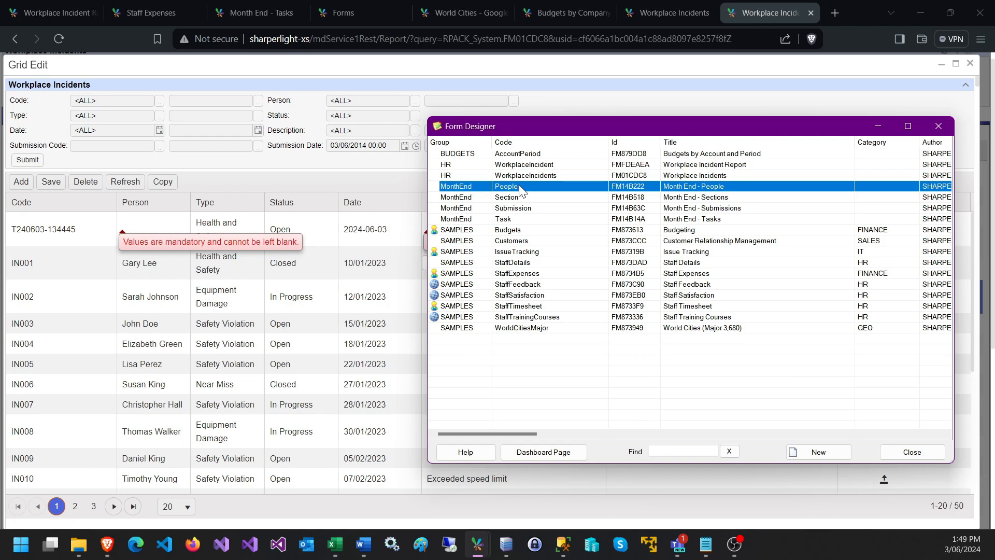
pyautogui.doubleClick(513, 275)
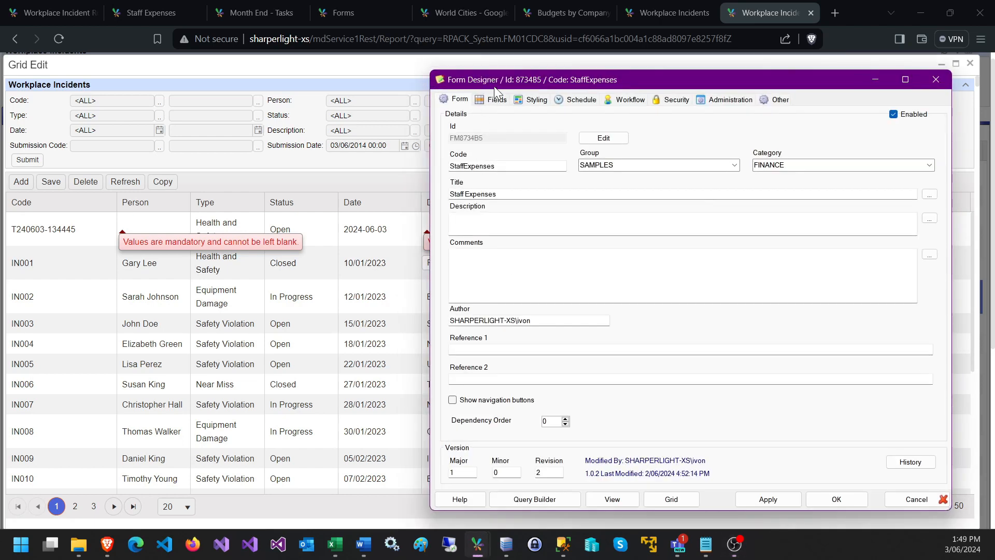
pyautogui.moveTo(491, 84); pyautogui.dragTo(427, 81)
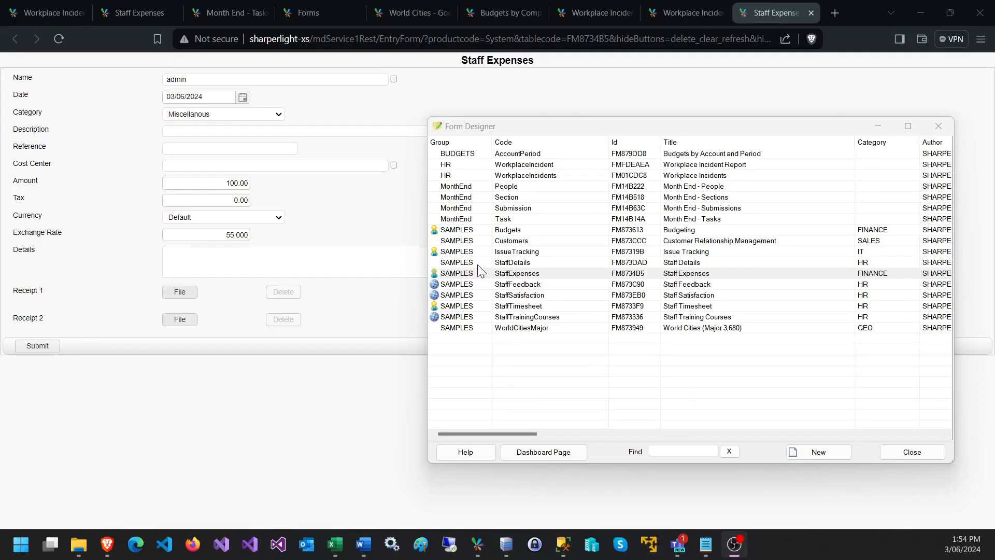
# View the list of form templates and close it without creating a form
pyautogui.click(496, 276)
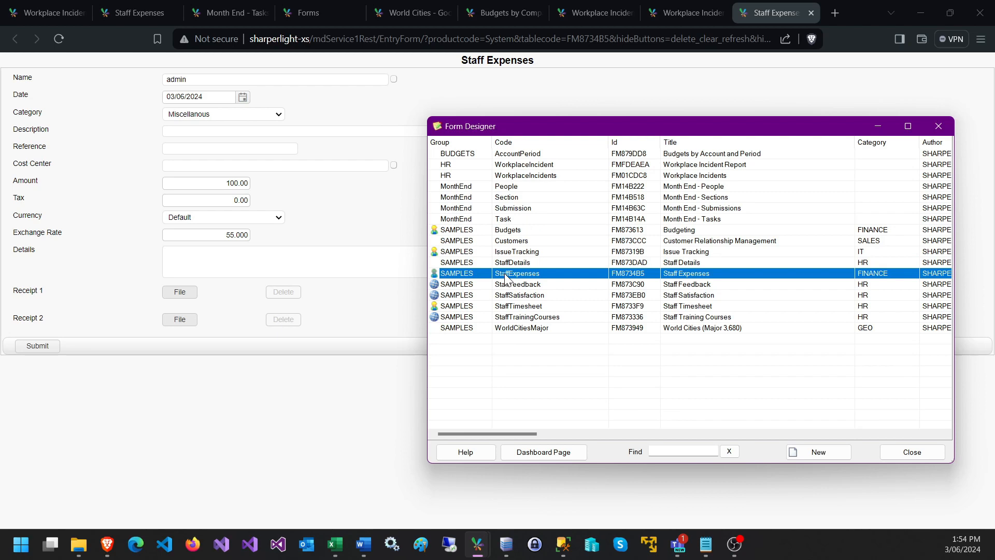
pyautogui.rightClick(506, 278)
pyautogui.click(524, 281)
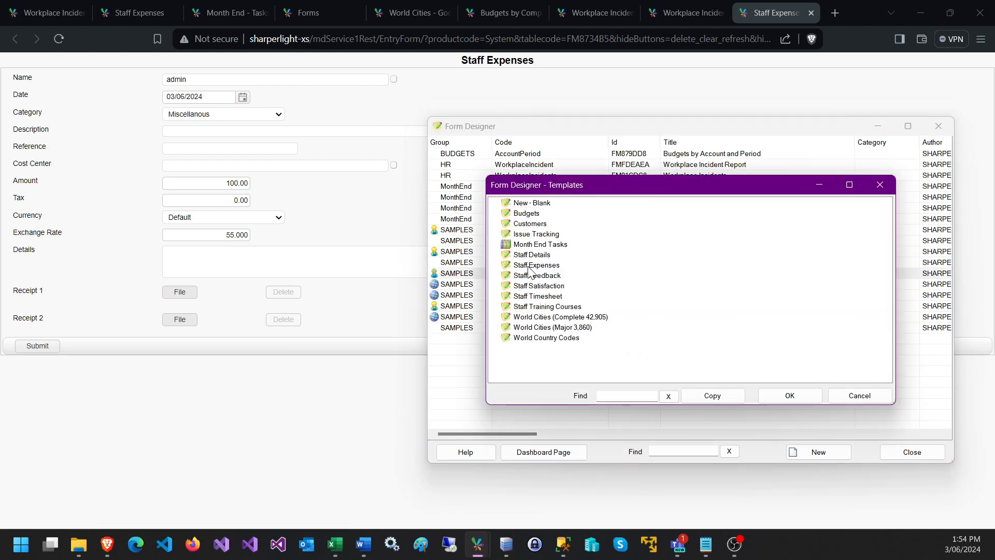
pyautogui.click(858, 395)
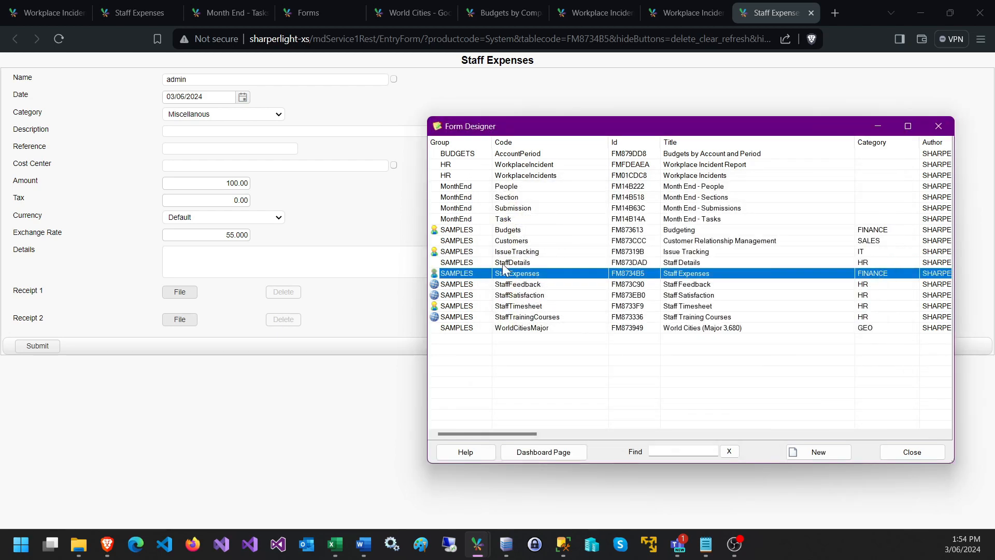
# Open the StaffExpenses form's design and examine the Amount, Tax, Exchange Rate, Amount (Sys) and Tax (Sys) field definitions
pyautogui.doubleClick(463, 272)
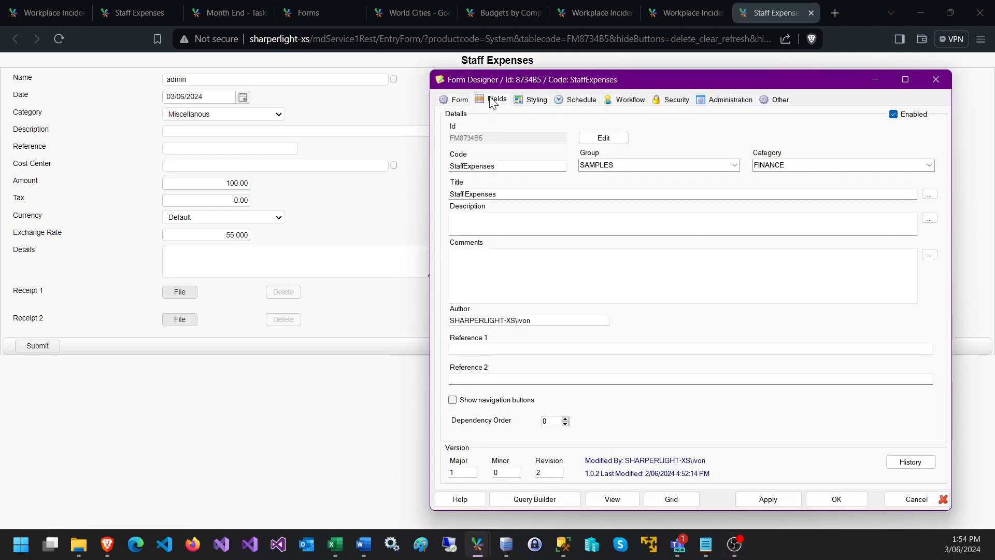
pyautogui.click(493, 100)
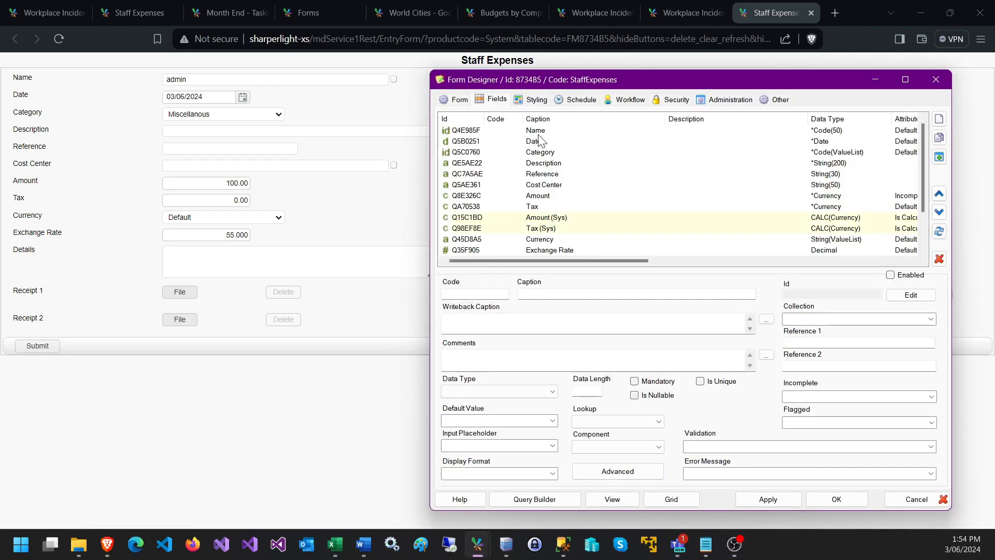
pyautogui.click(528, 196)
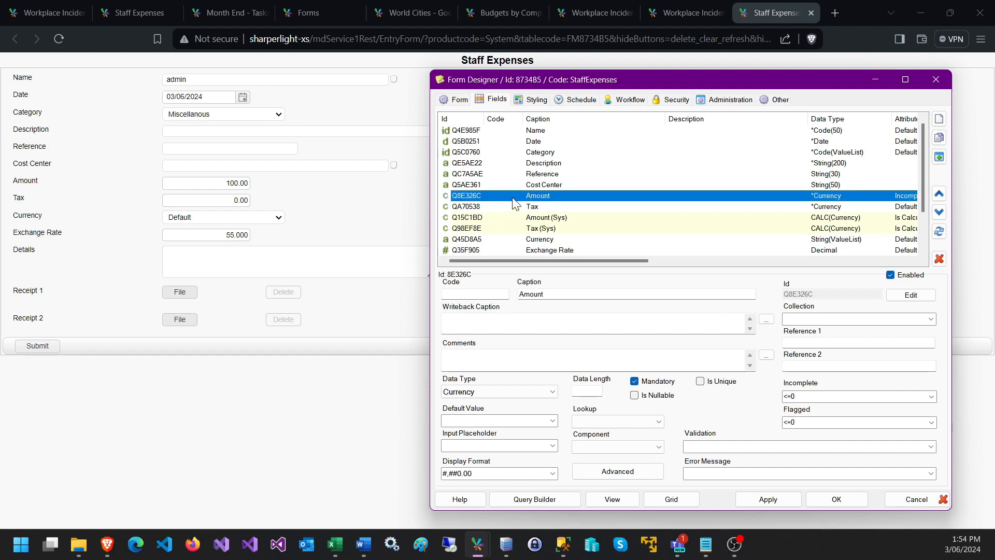
pyautogui.click(537, 206)
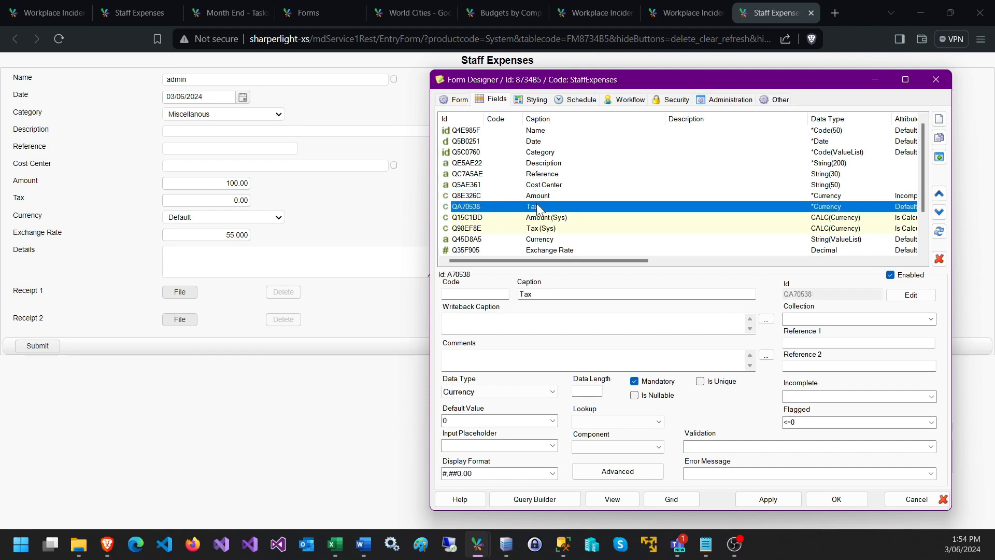
pyautogui.click(547, 250)
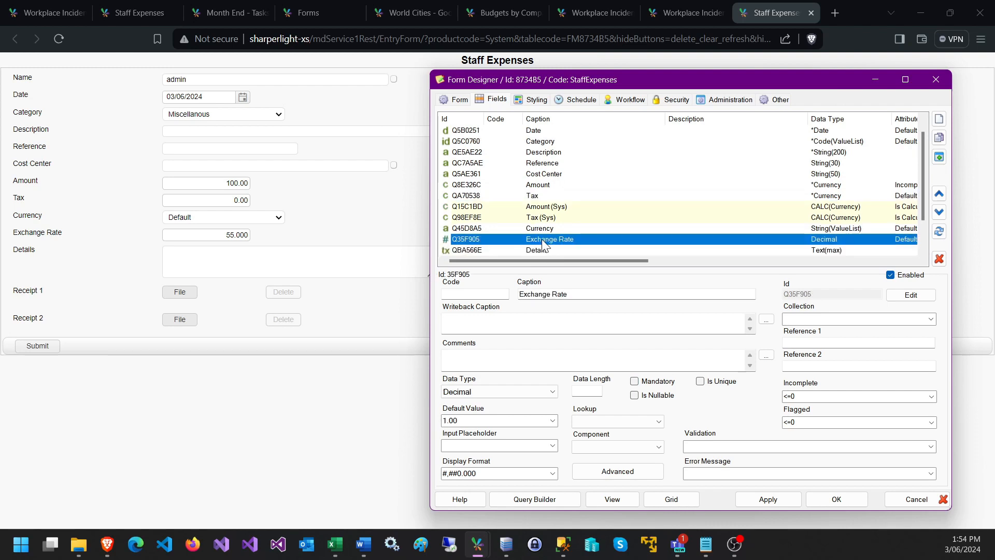
pyautogui.scroll(-1, 542, 240)
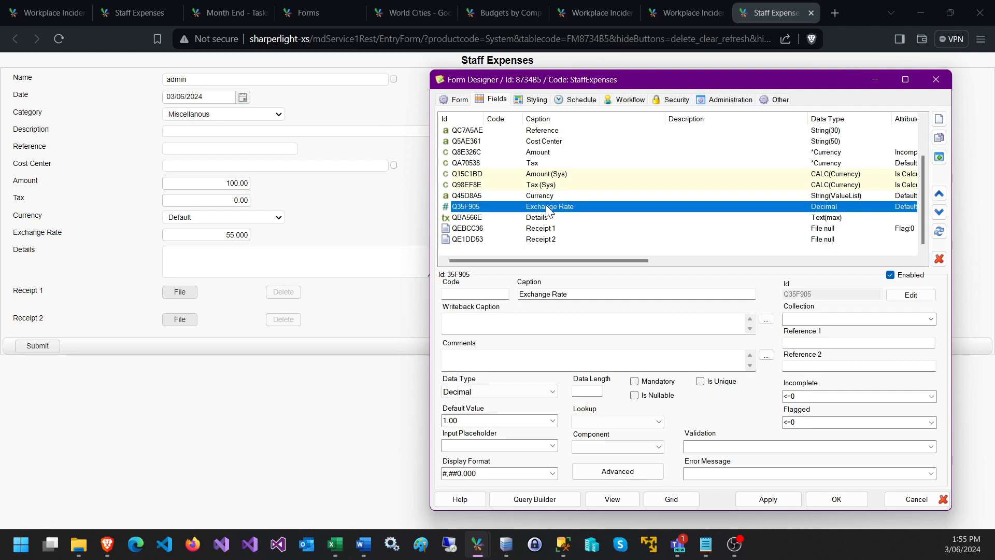
pyautogui.click(557, 176)
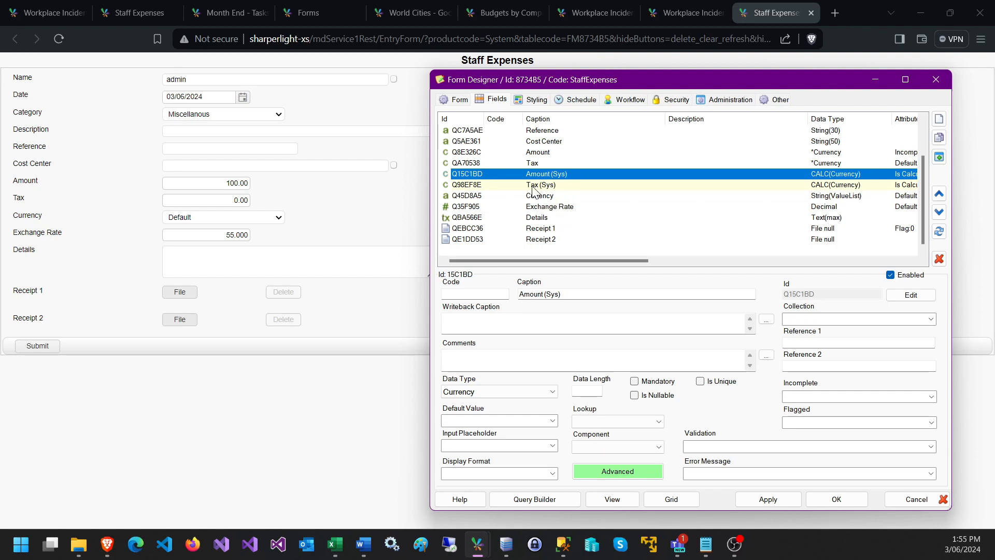
pyautogui.click(540, 185)
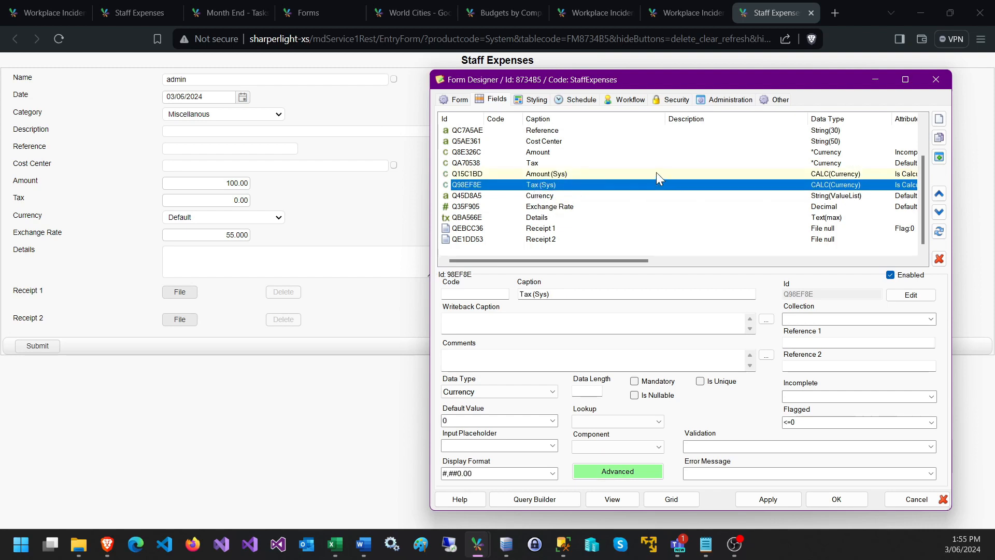
# Examine the calculation expression and sample formulas in the Amount (Sys) field's advanced settings, and close them without changes
pyautogui.click(593, 173)
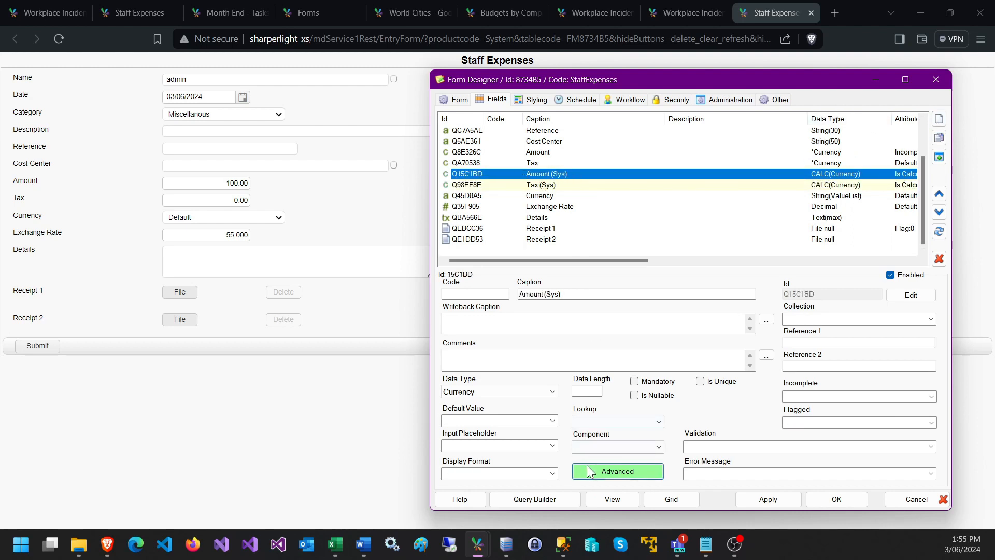
pyautogui.click(614, 478)
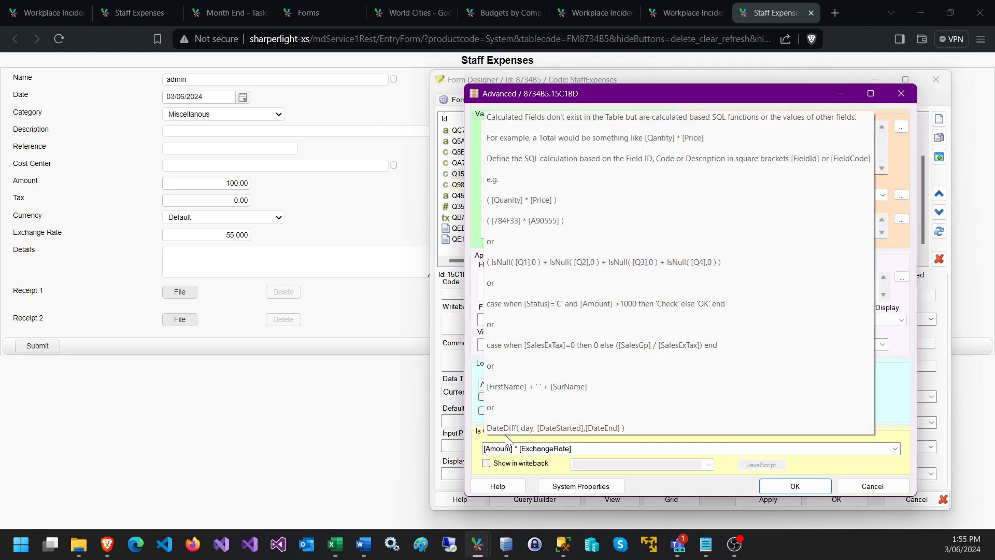
pyautogui.click(625, 452)
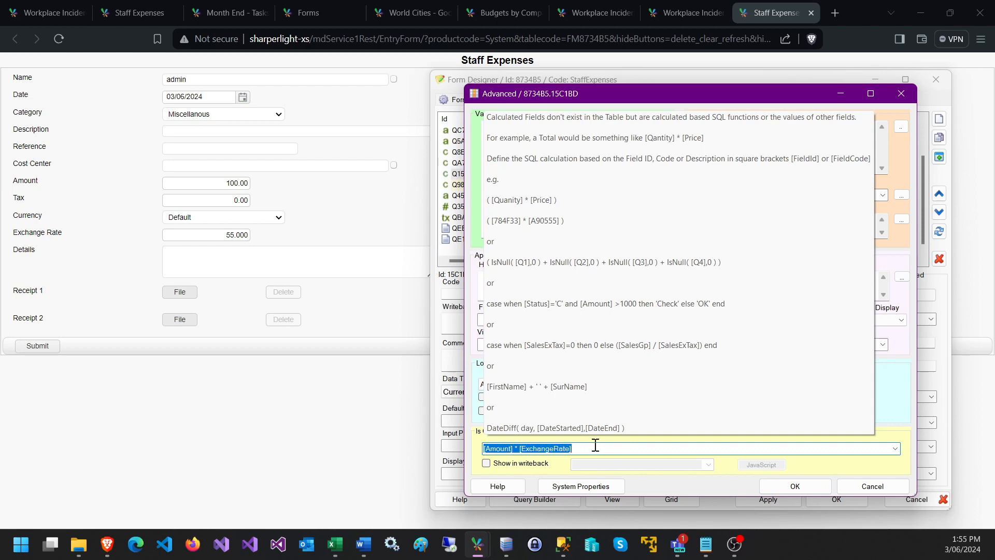
pyautogui.click(895, 448)
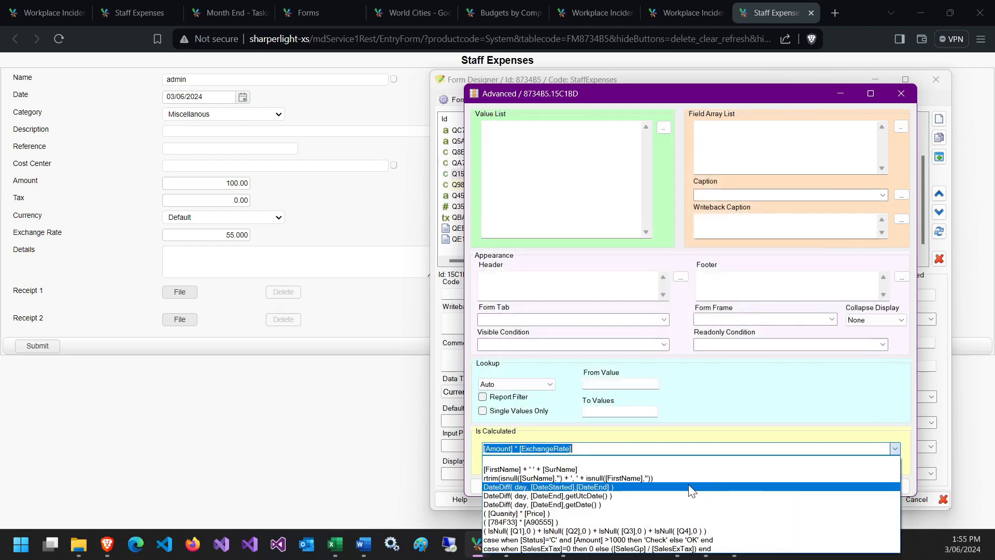
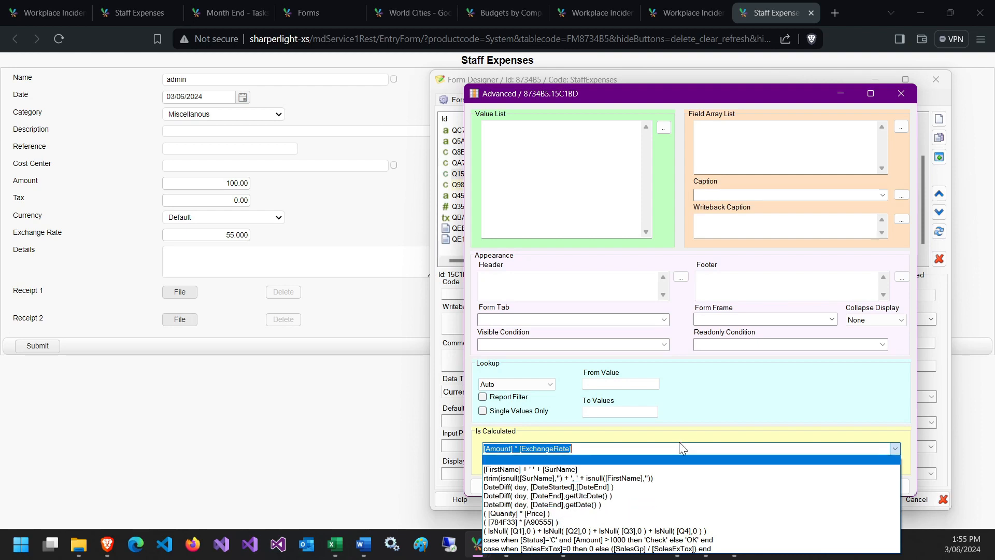
pyautogui.click(706, 425)
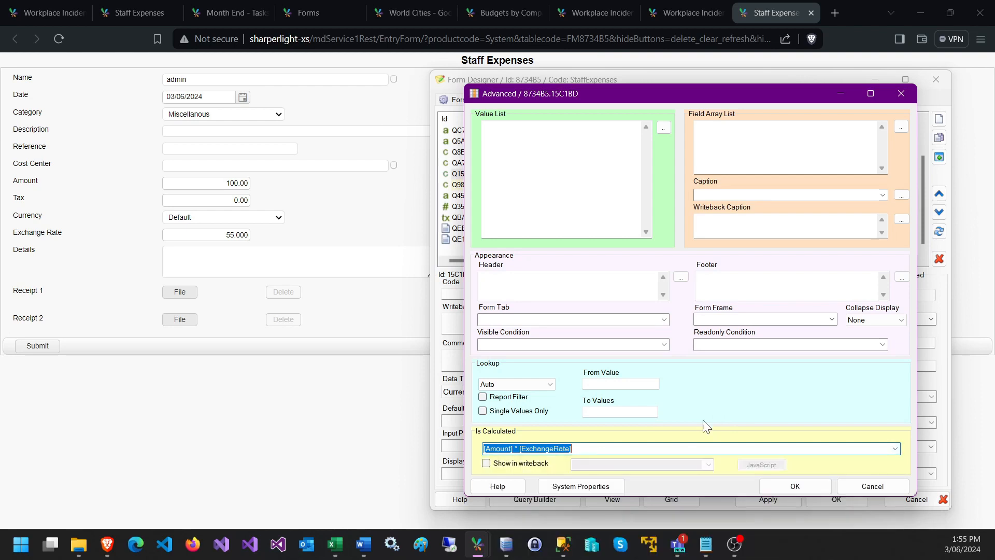
pyautogui.click(575, 449)
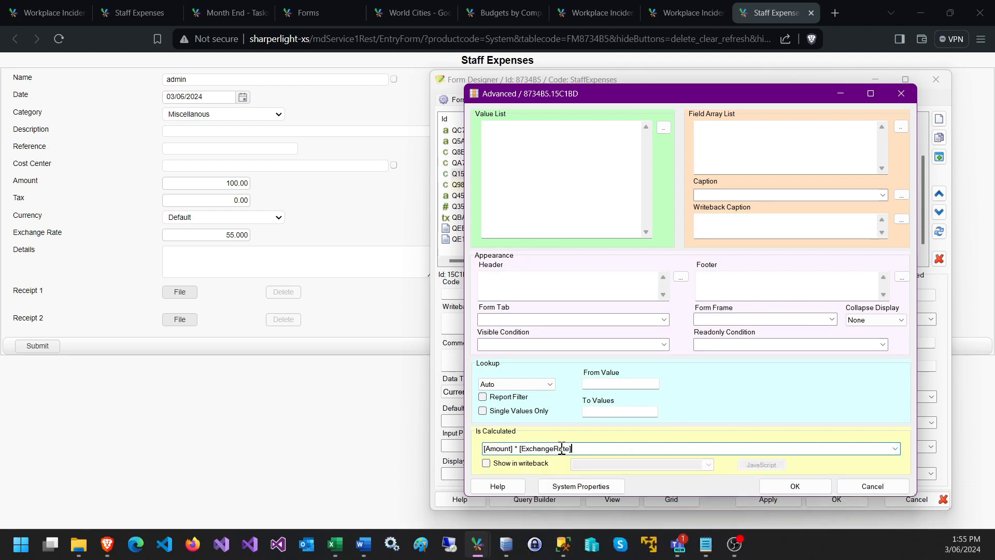
pyautogui.click(874, 485)
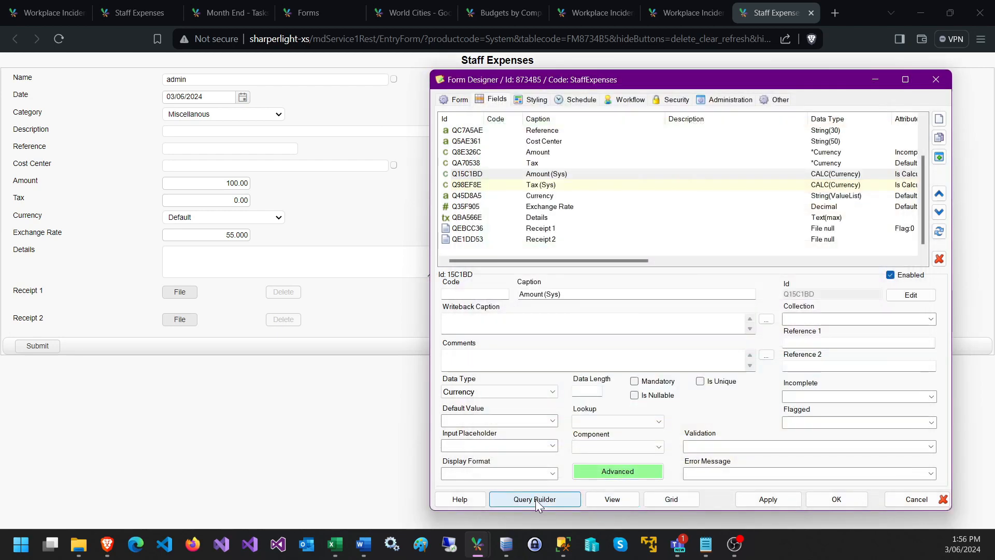
# Examine the Amount (Sys) and Tax (Sys) fields in the StaffExpenses query builder, and close the query and form design without changes
pyautogui.click(536, 499)
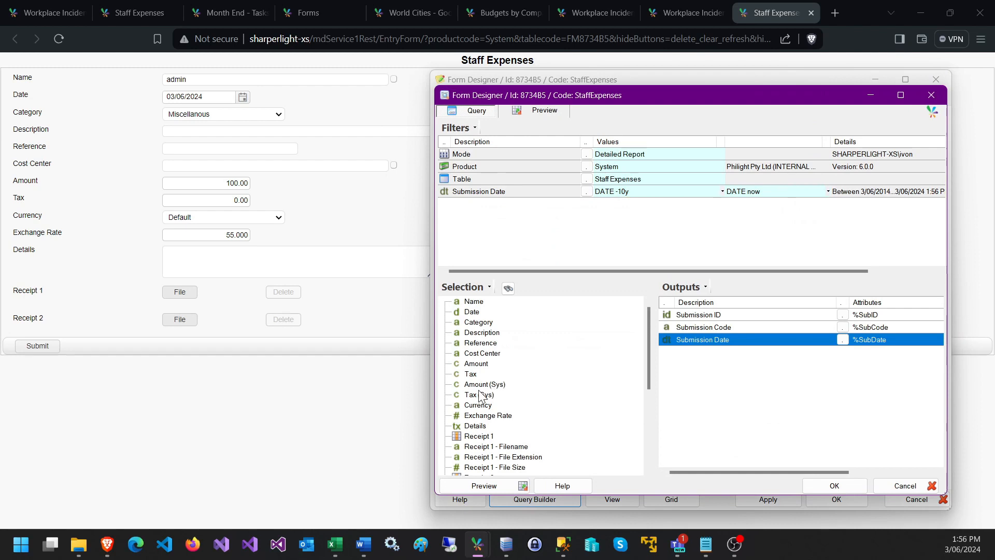
pyautogui.click(477, 388)
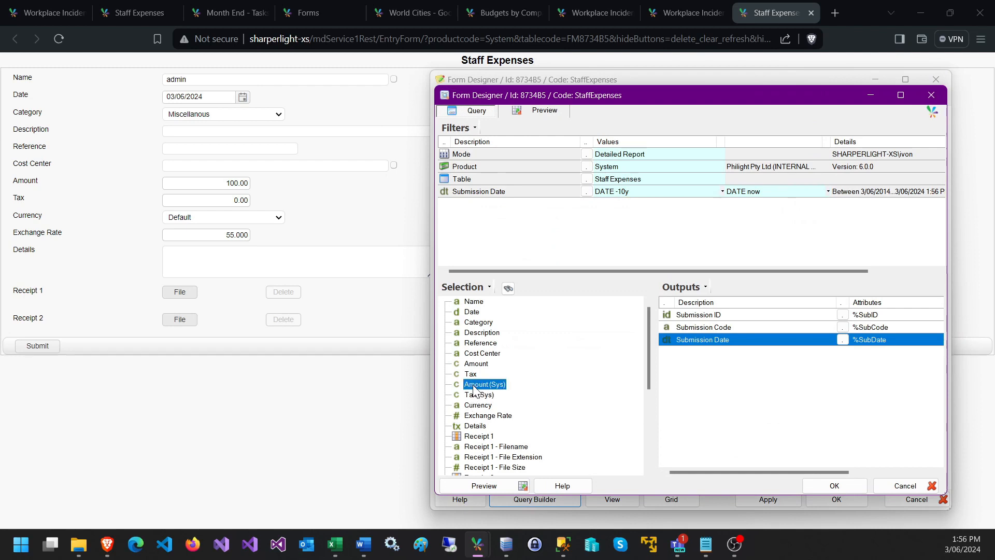
pyautogui.click(477, 396)
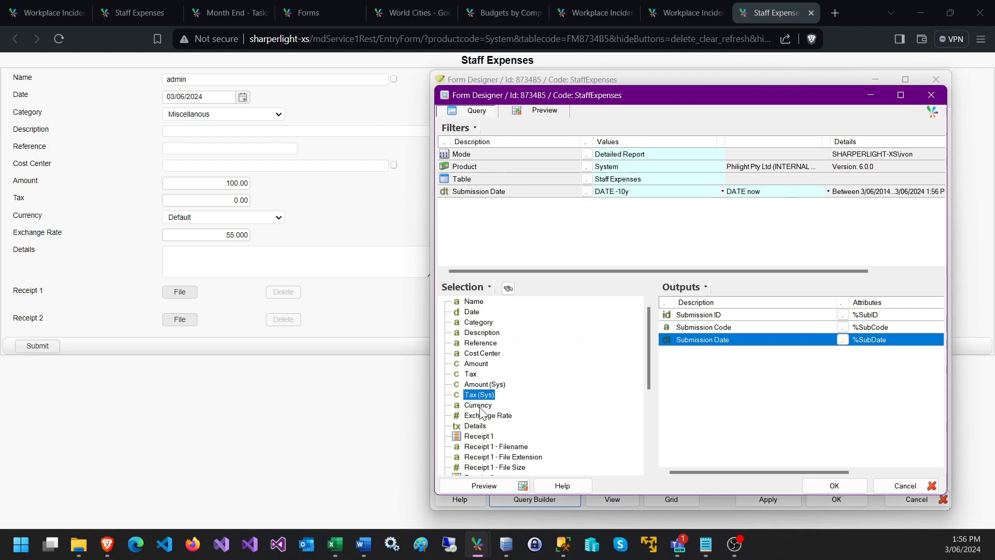
pyautogui.click(490, 388)
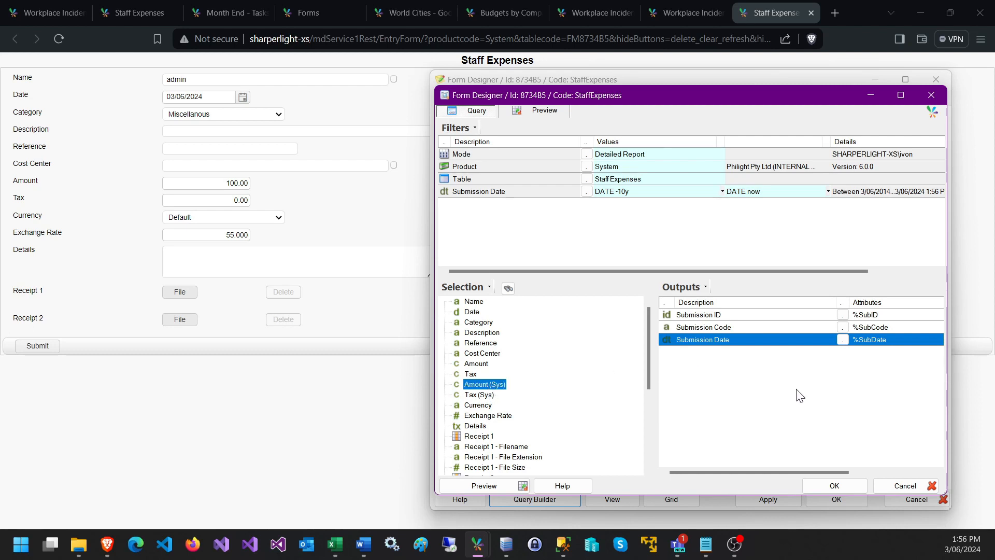
pyautogui.click(880, 487)
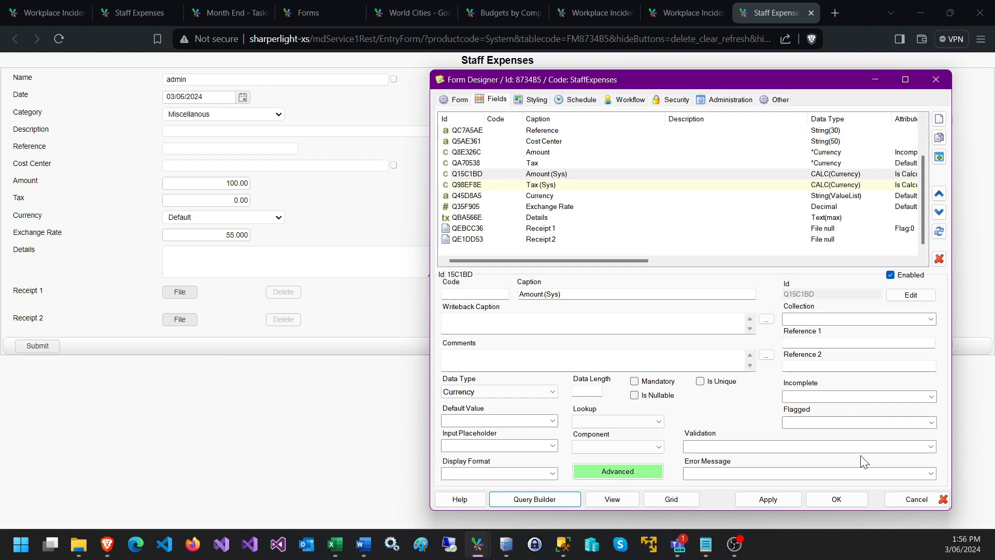
pyautogui.click(912, 500)
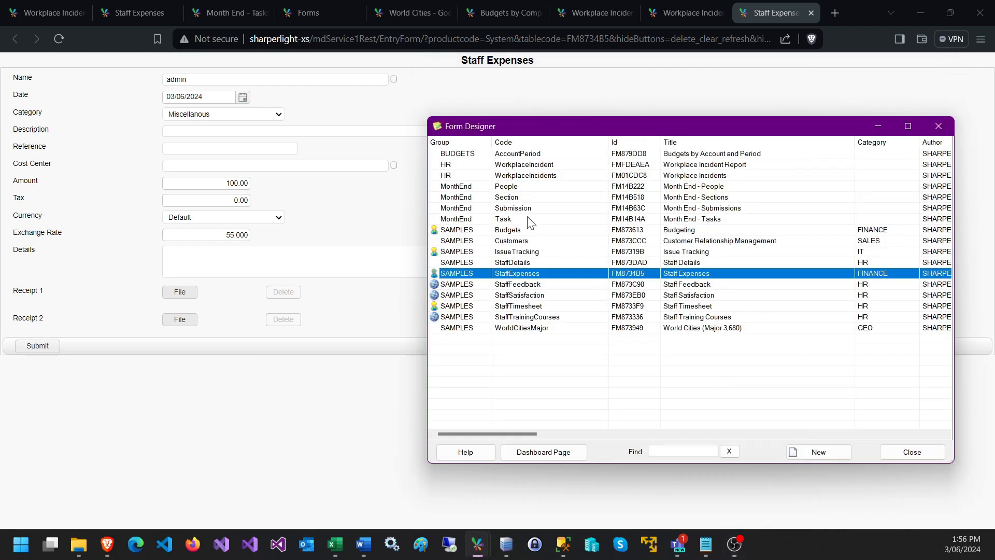
# Open the Budgets form's design from the SAMPLES group and examine its Feb and Year field definitions
pyautogui.click(513, 230)
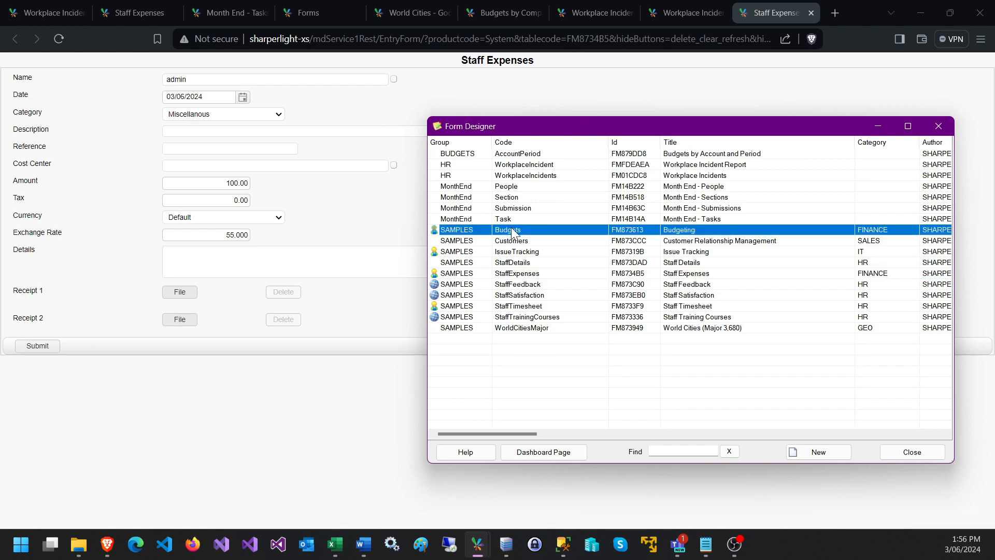
pyautogui.doubleClick(517, 232)
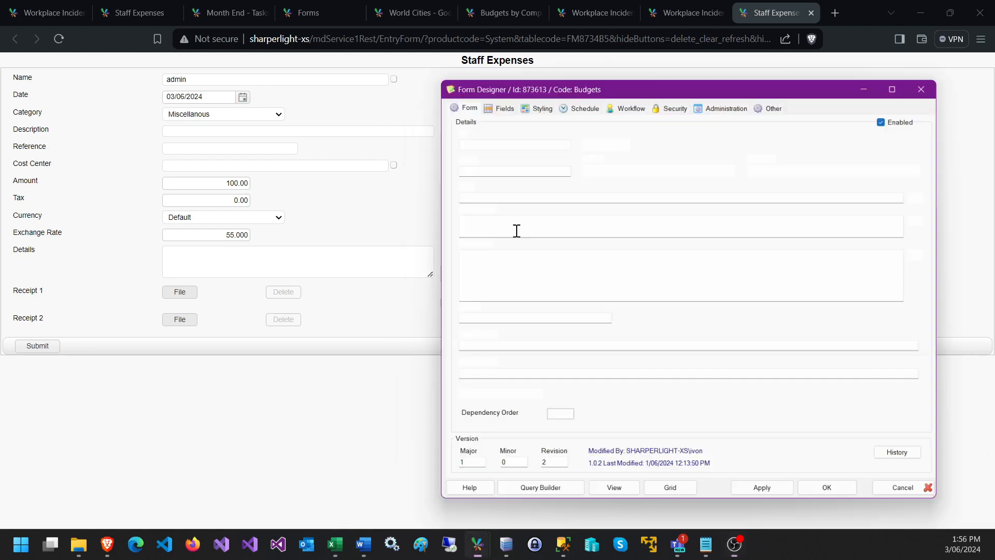
pyautogui.click(492, 102)
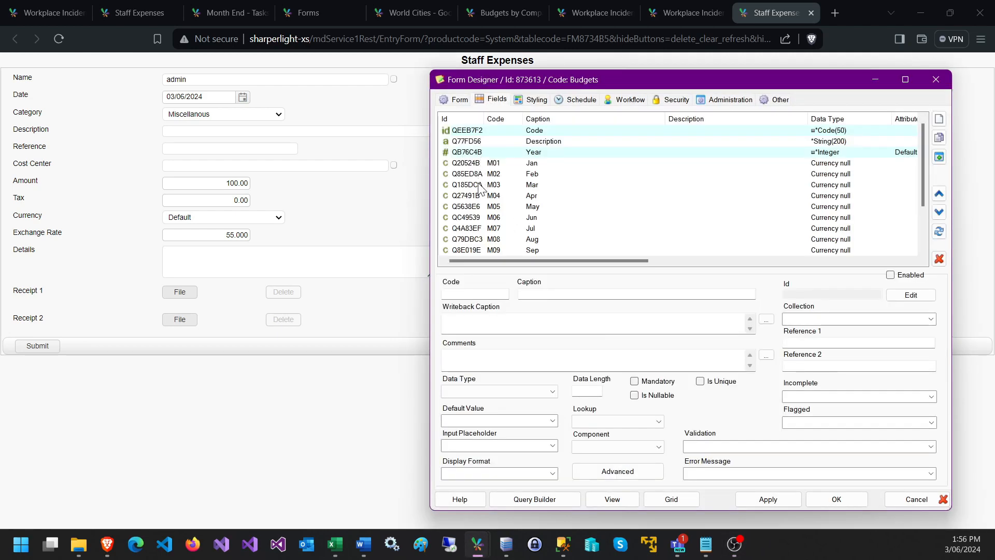
pyautogui.click(509, 174)
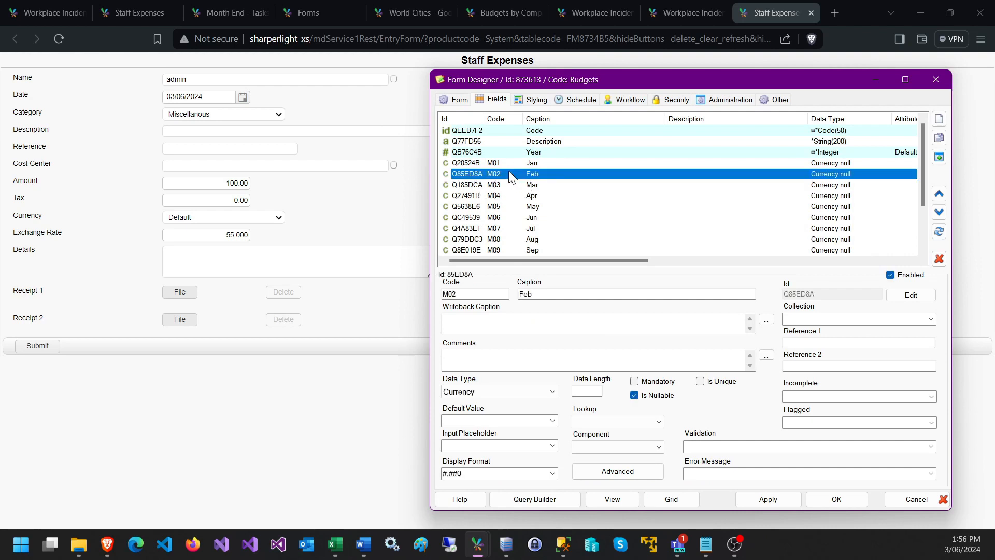
pyautogui.click(540, 151)
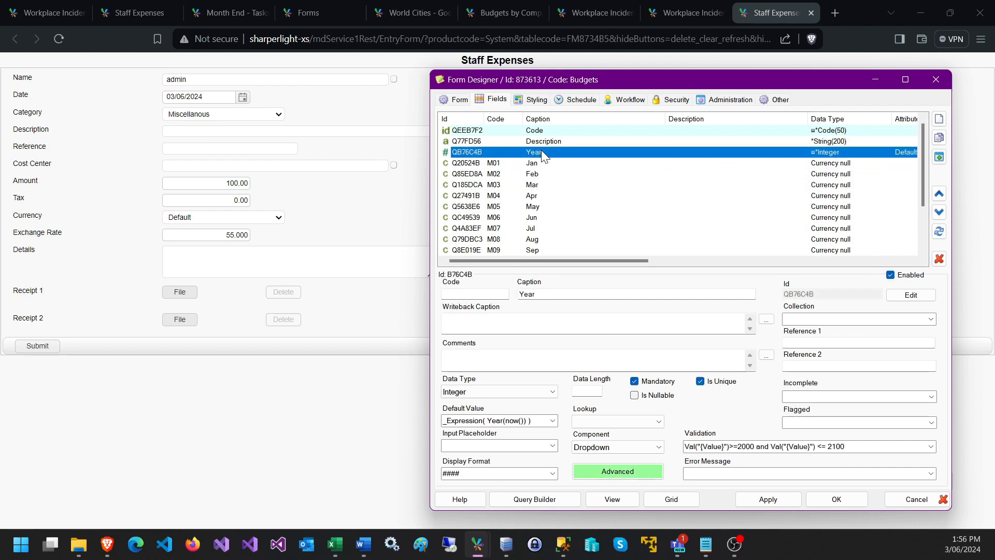
pyautogui.scroll(-2, 541, 174)
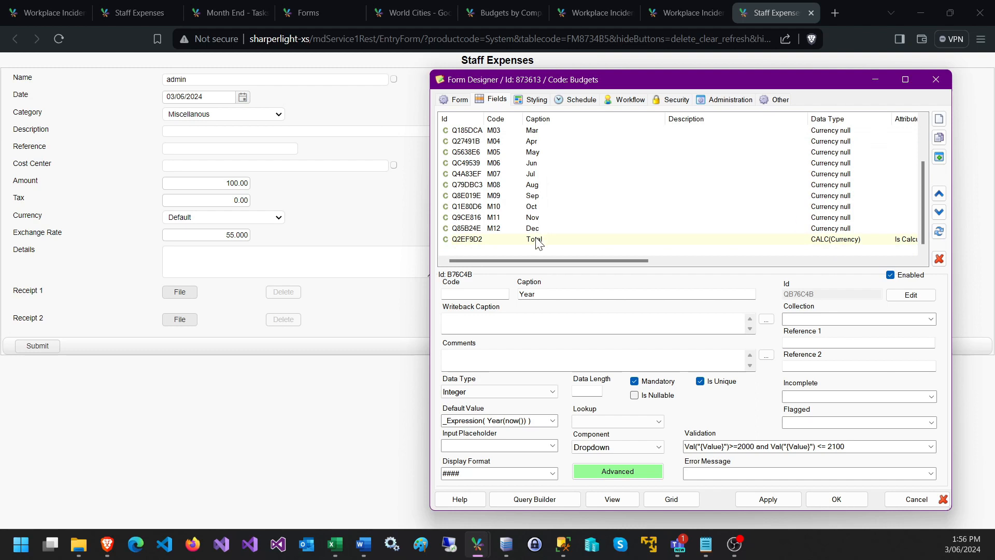
# Examine the calculation expression in the Total field's advanced settings and close them without changes
pyautogui.click(539, 242)
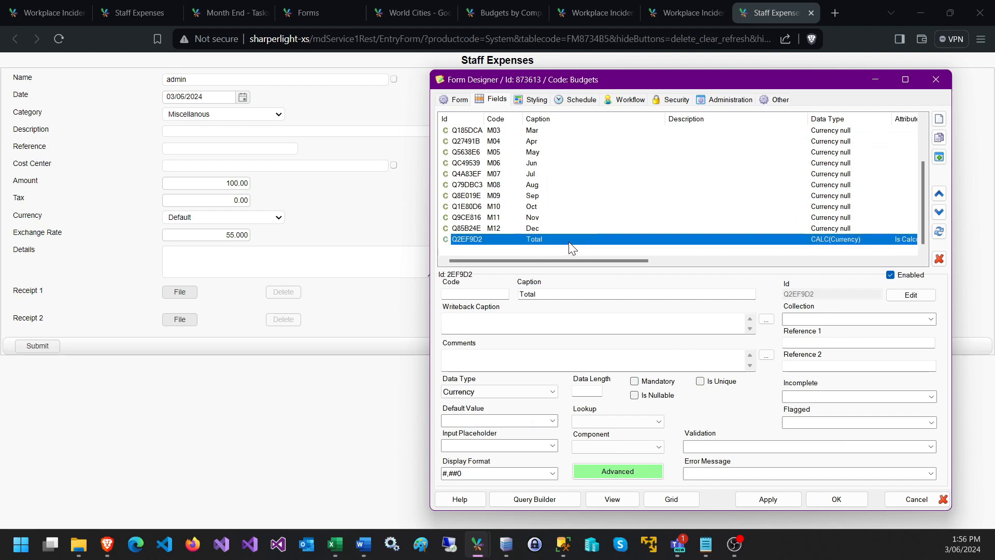
pyautogui.click(611, 474)
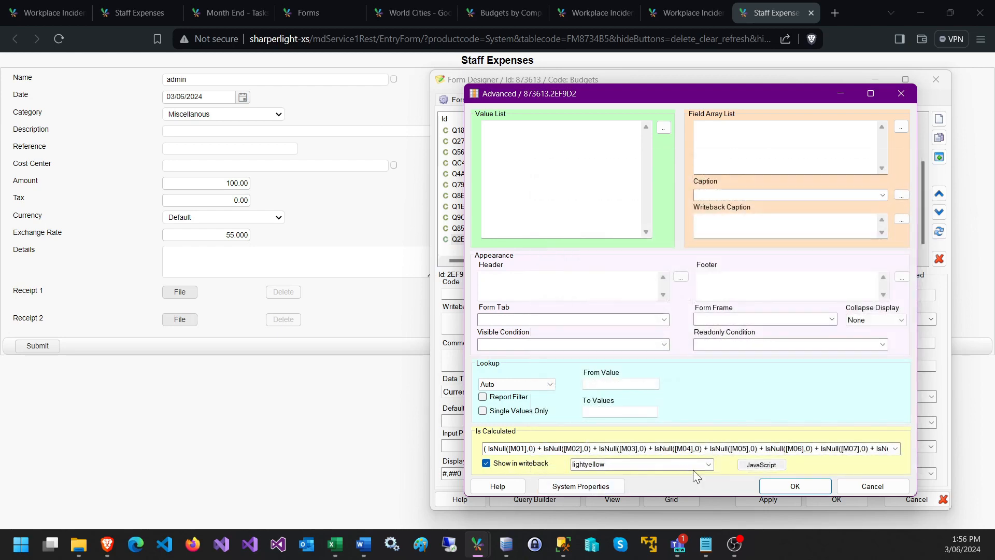
pyautogui.click(871, 485)
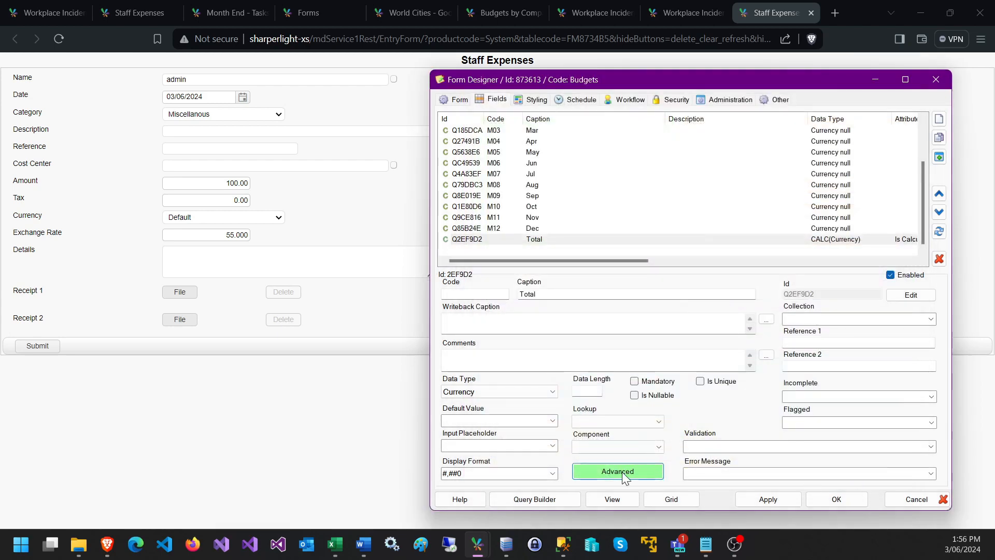
# Open the Budgets data entry form and enter 222 for Jan, 222 for Feb and 2,222 for Mar
pyautogui.click(605, 501)
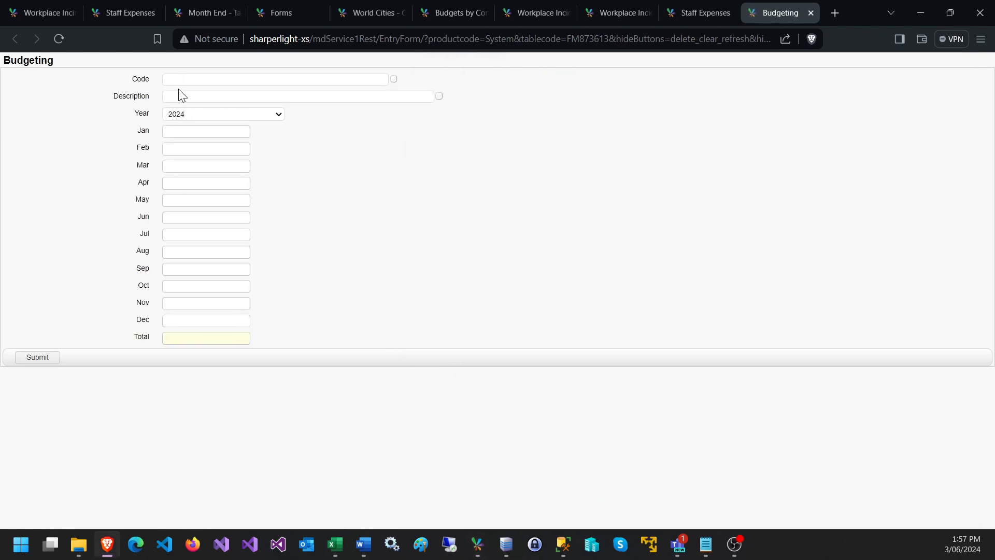
pyautogui.click(175, 134)
pyautogui.write('222')
pyautogui.click(201, 148)
pyautogui.write('222')
pyautogui.click(211, 166)
pyautogui.write('2,222')
pyautogui.click(221, 187)
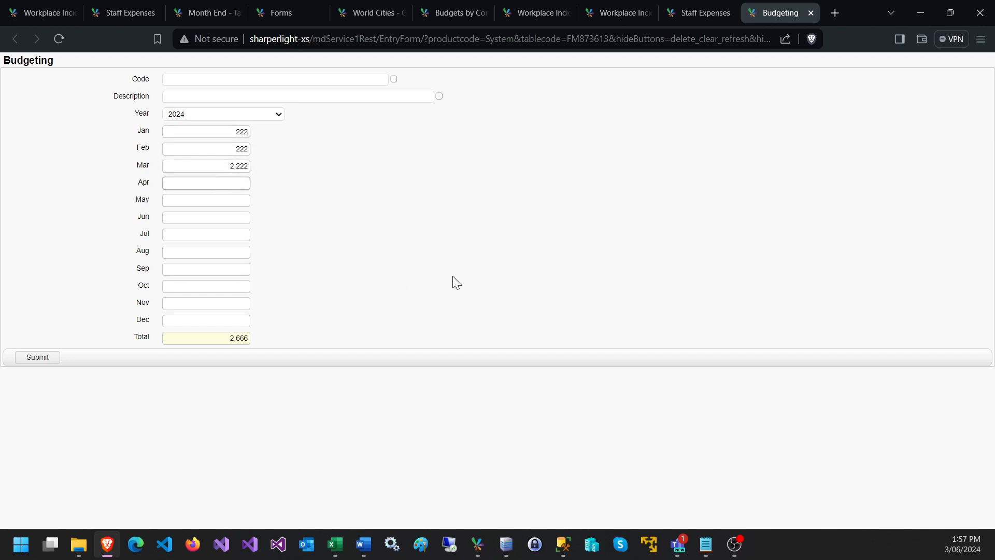
# Open the Budgets form's grid, run it with the default filters and add a new row
pyautogui.moveTo(478, 543)
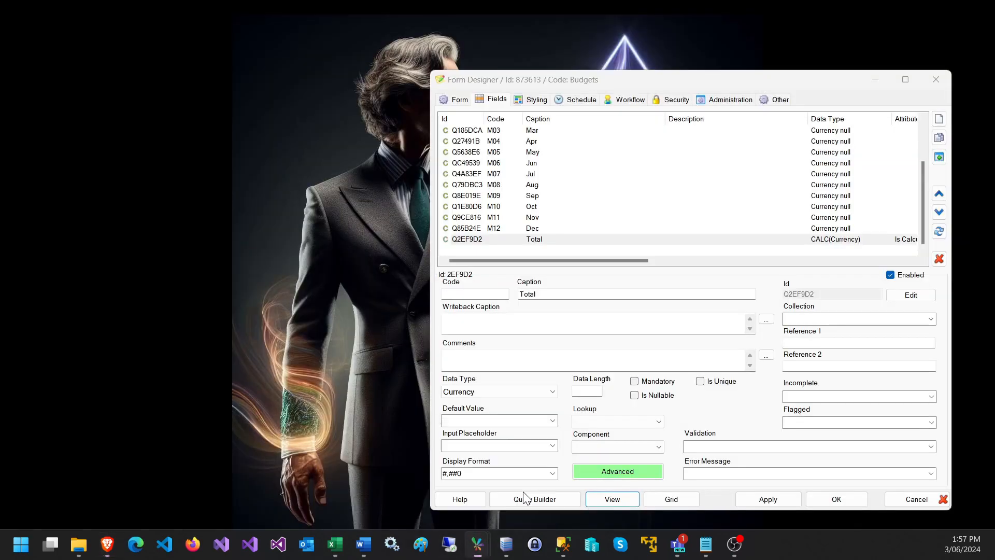
pyautogui.click(523, 495)
pyautogui.click(672, 499)
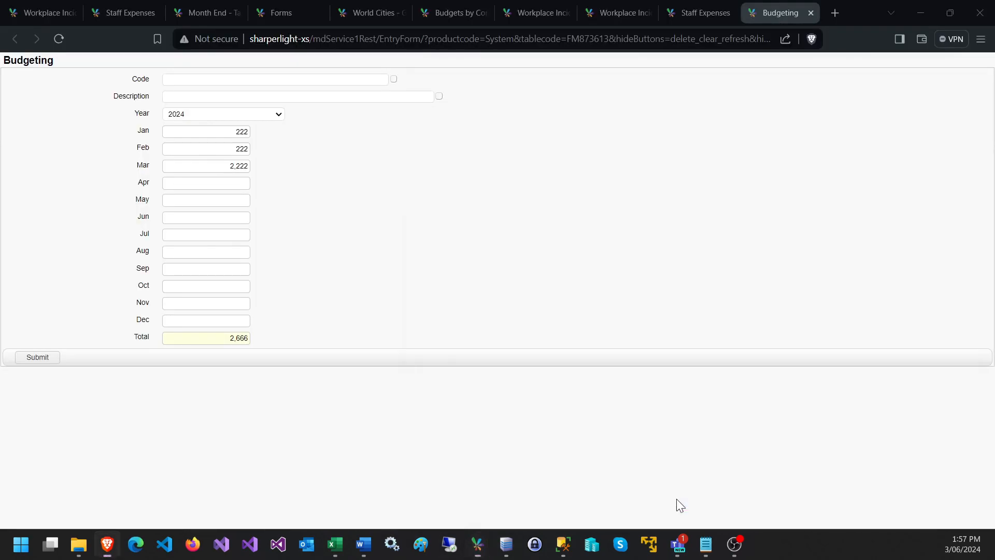
pyautogui.click(24, 124)
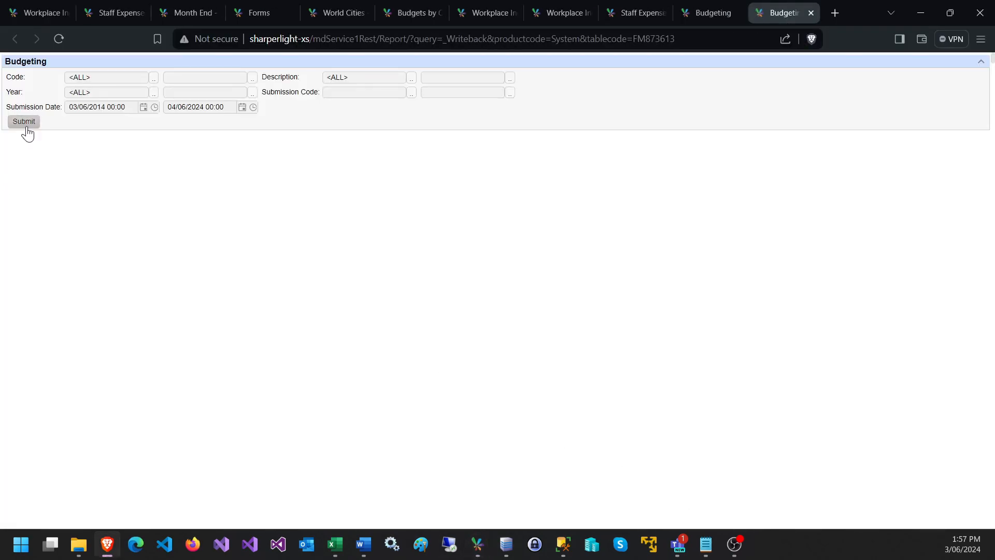
pyautogui.click(19, 166)
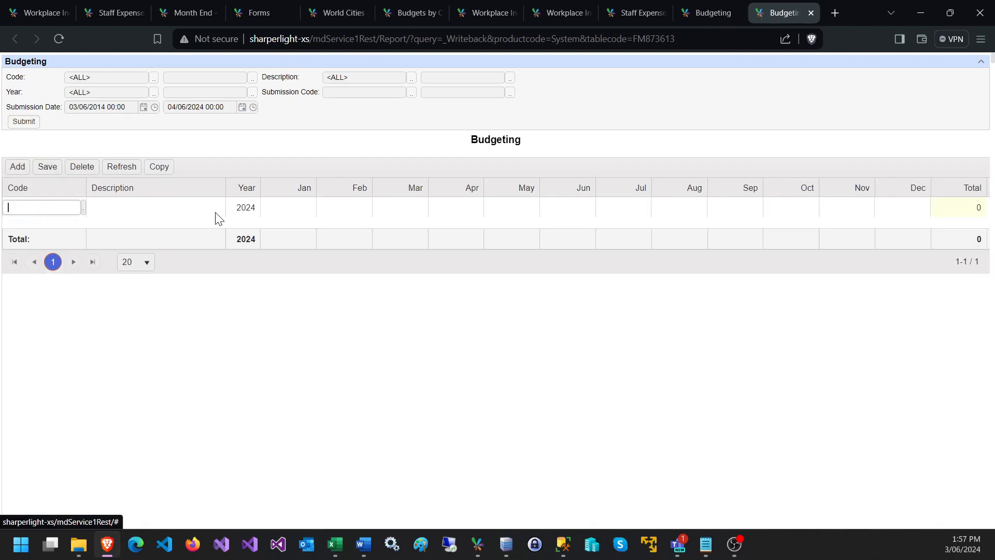
# Fill the new Budgeting grid row with 555 for Jan, 444 for Feb, 555 for Mar and 44 for Apr
pyautogui.click(281, 210)
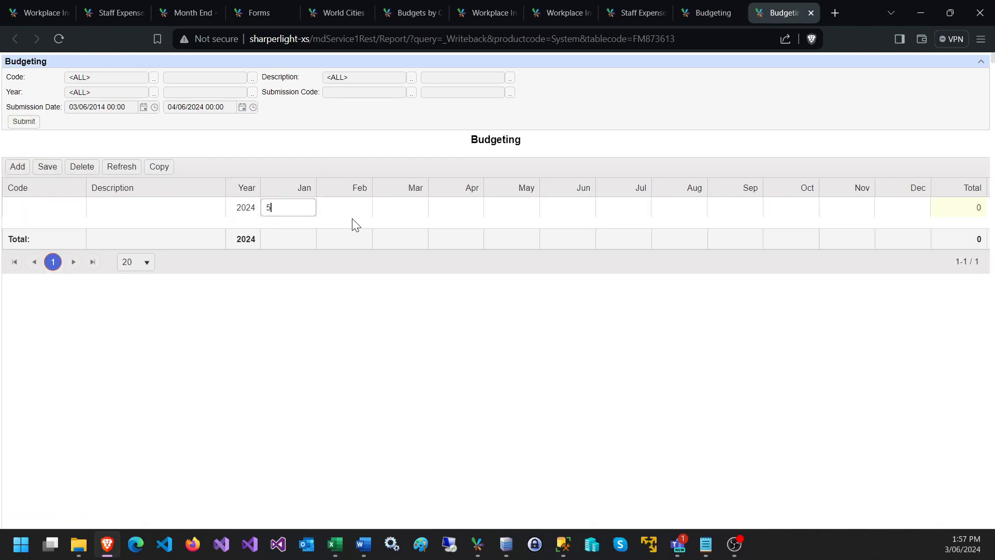
pyautogui.click(364, 209)
pyautogui.write('444')
pyautogui.click(421, 209)
pyautogui.write('555')
pyautogui.click(450, 210)
pyautogui.write('44')
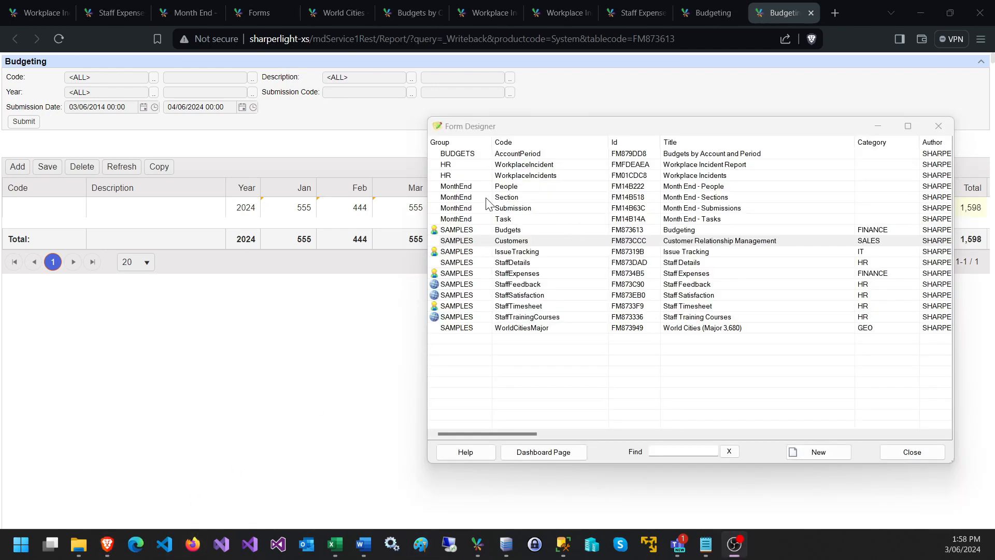
# Examine the MonthEnd forms in the form list and the Month End Tasks template, and close the templates without creating a form
pyautogui.click(501, 208)
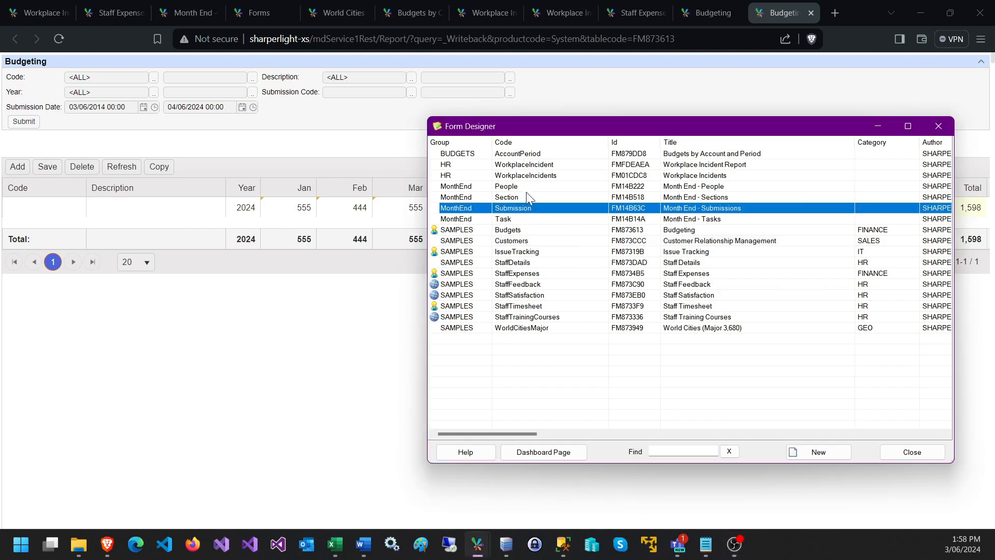
pyautogui.click(526, 196)
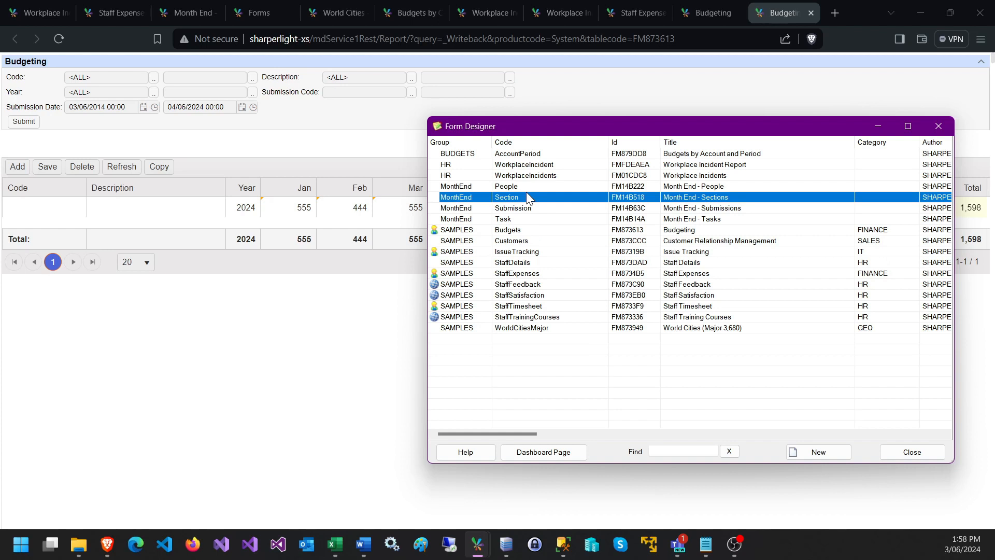
pyautogui.rightClick(522, 210)
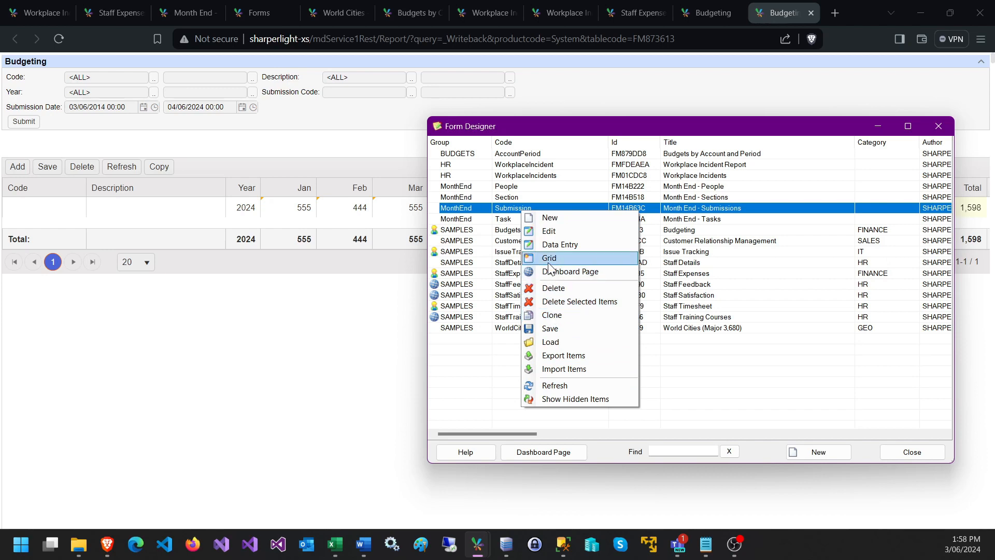
pyautogui.click(550, 218)
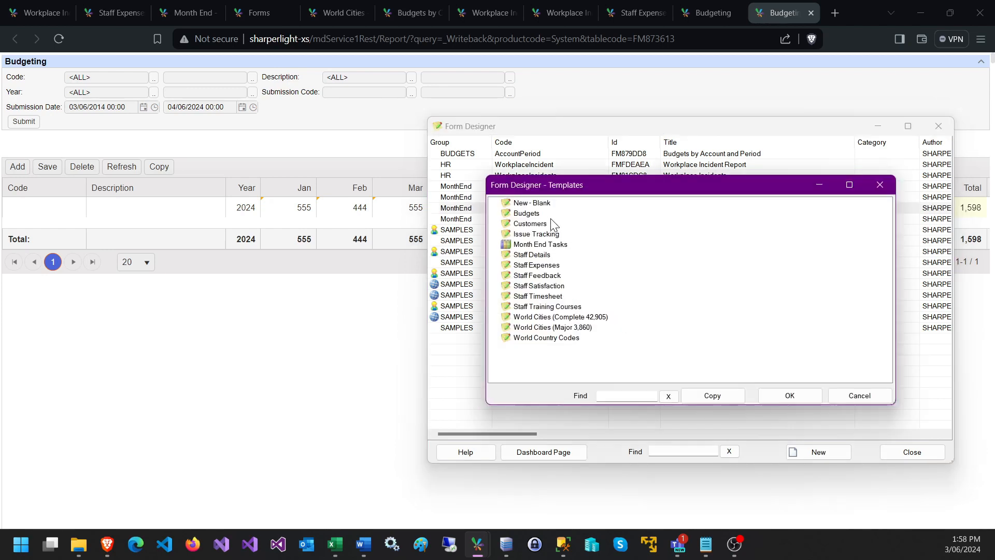
pyautogui.click(524, 245)
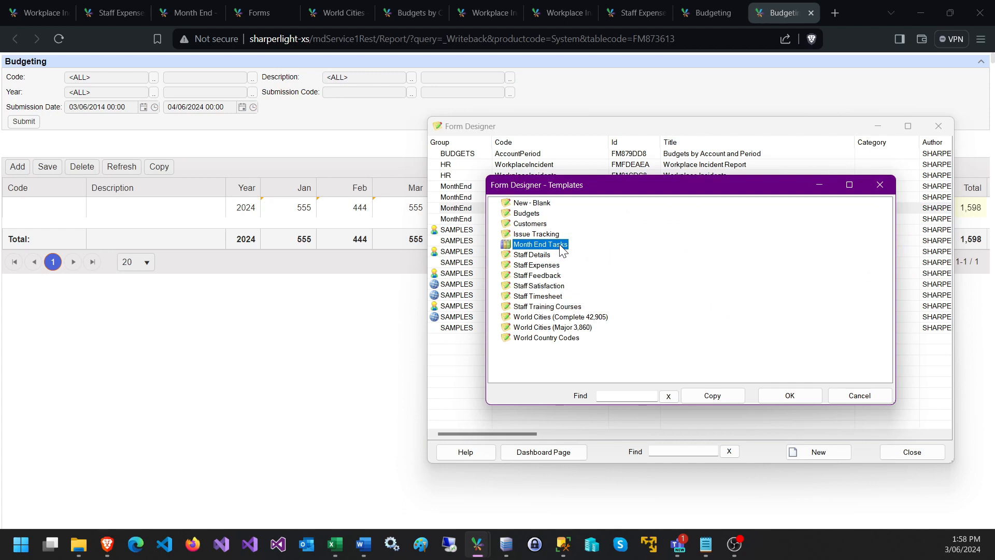
pyautogui.click(846, 395)
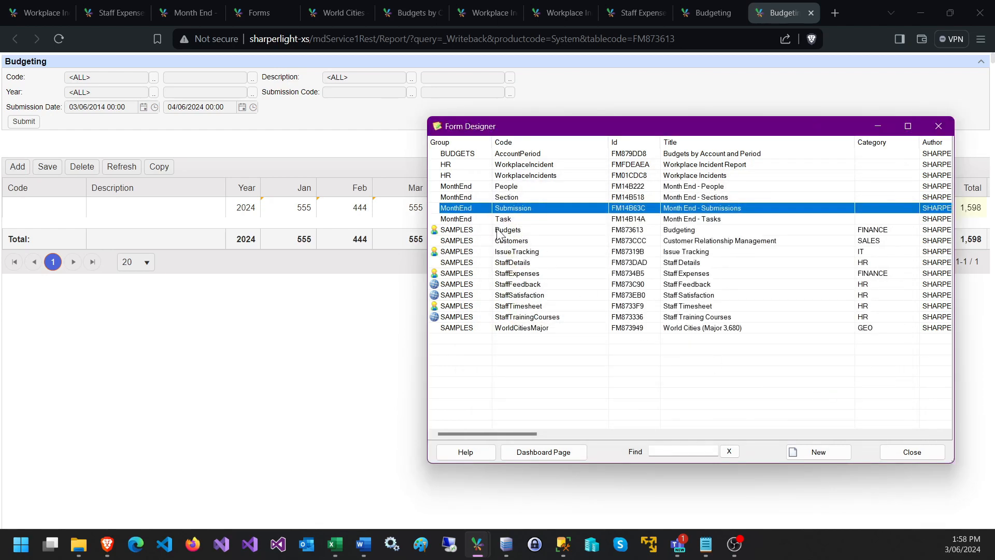
# Open the MonthEnd People form's design and examine its Code, Active and Name field definitions
pyautogui.click(498, 233)
pyautogui.click(495, 188)
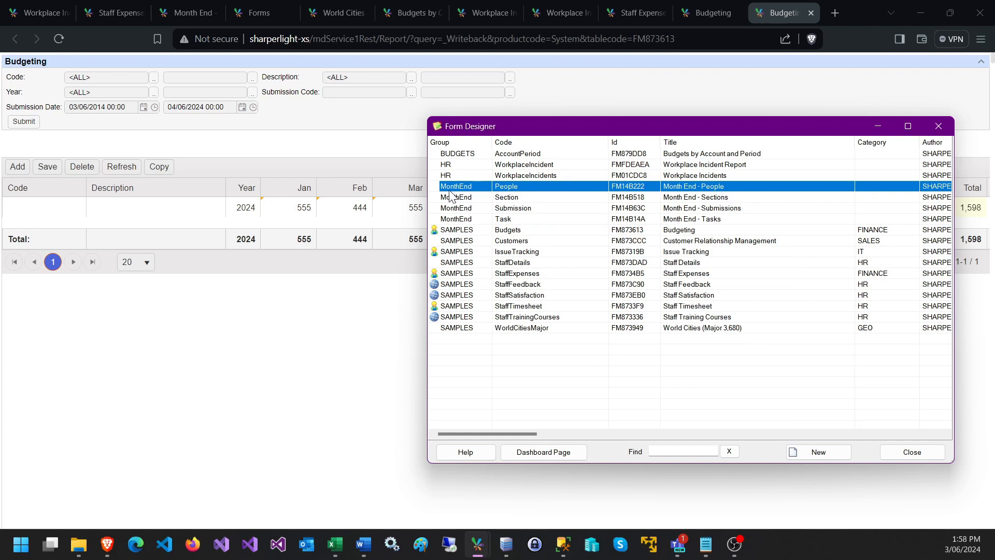
pyautogui.doubleClick(512, 192)
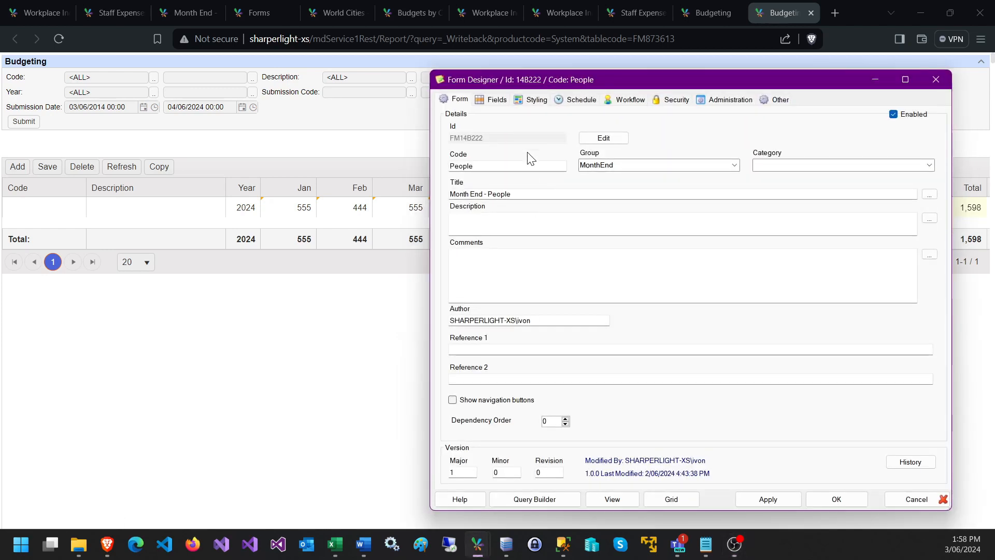
pyautogui.click(497, 100)
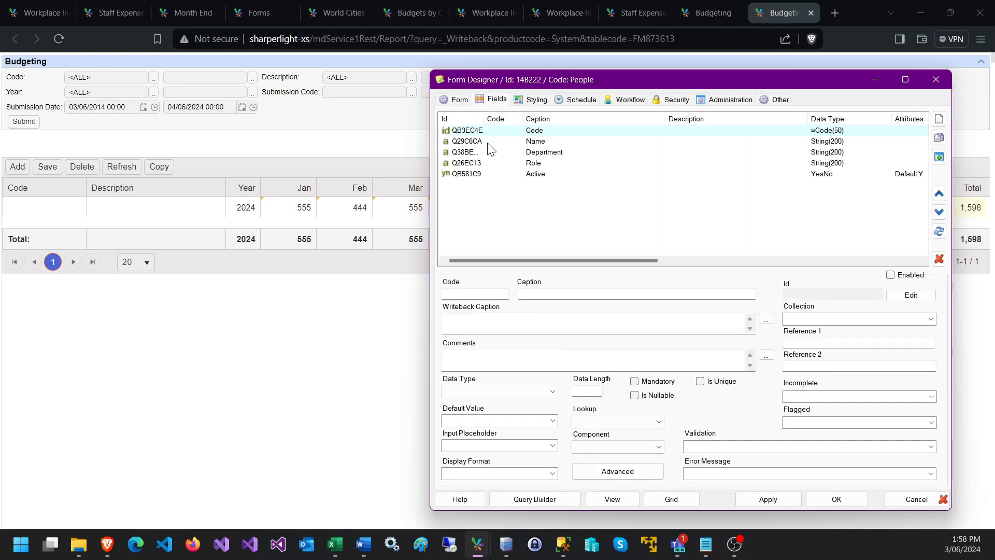
pyautogui.click(536, 133)
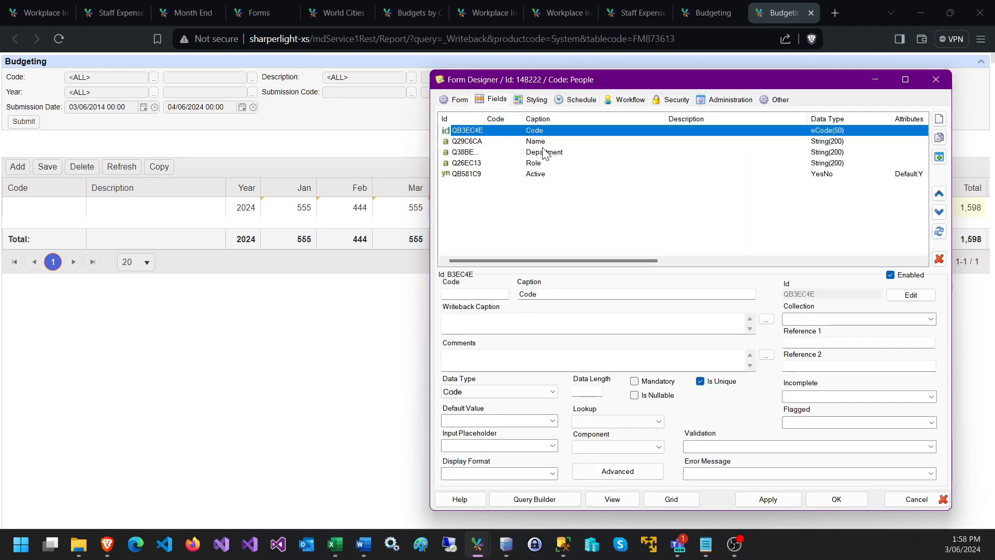
pyautogui.click(536, 177)
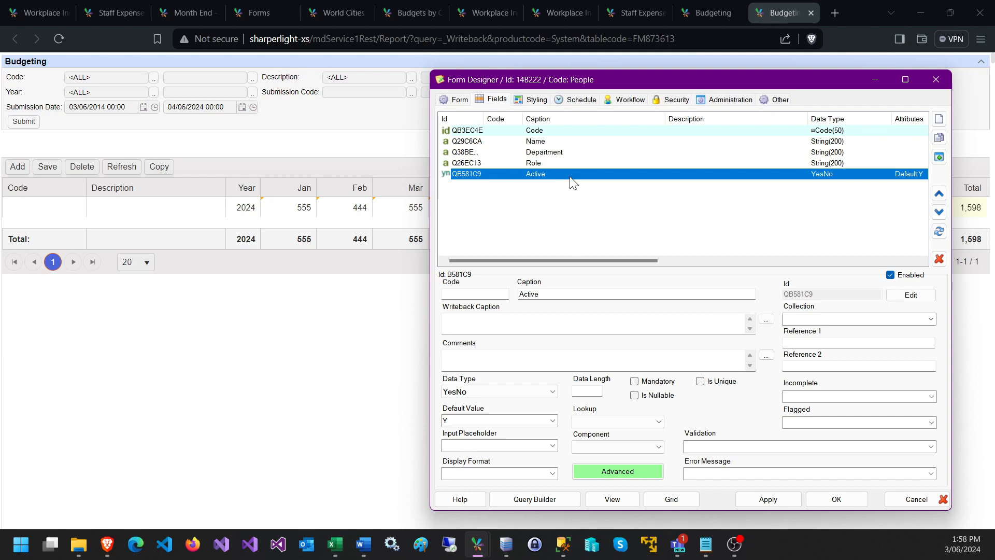
pyautogui.click(598, 140)
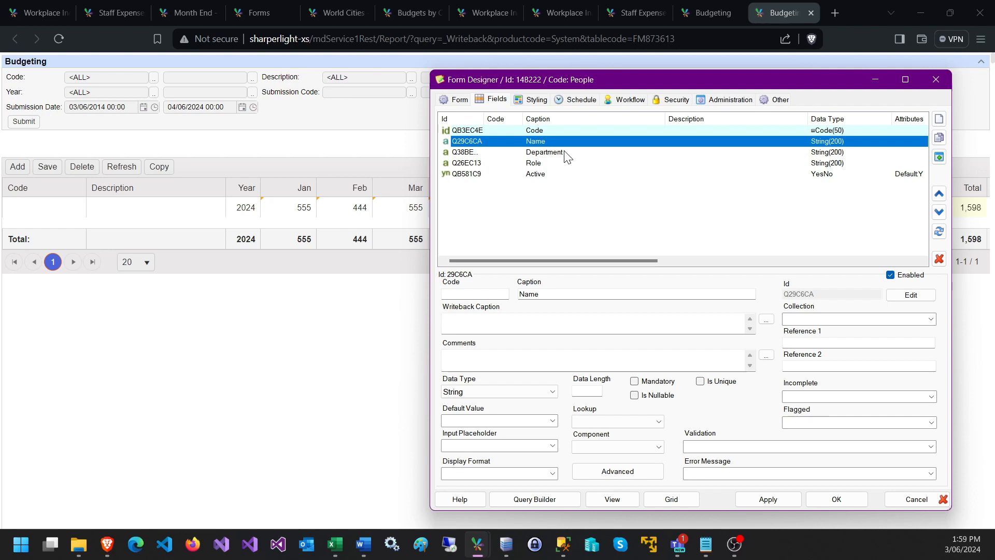
# Check the People form's Active field for its data type and default value, and close the design without saving
pyautogui.click(542, 176)
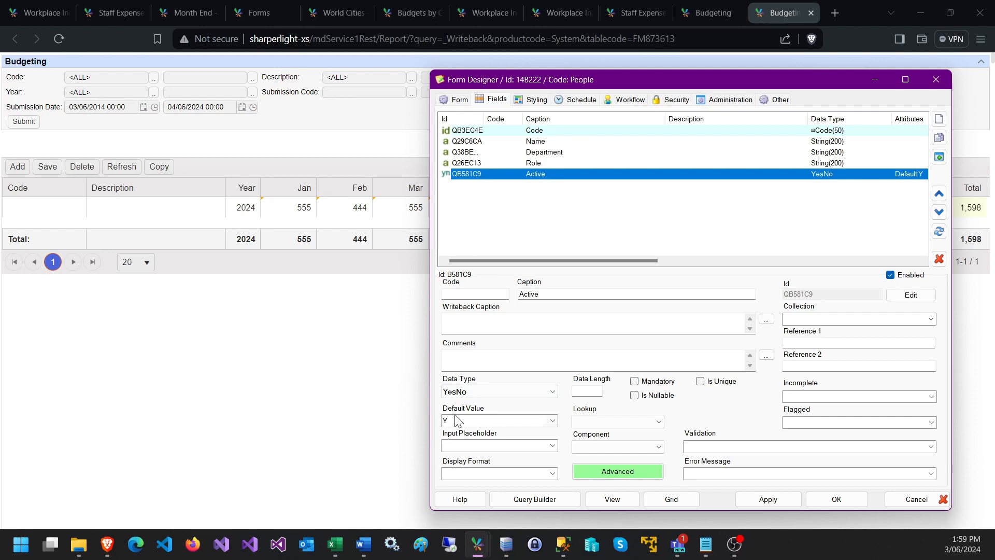
pyautogui.click(467, 393)
pyautogui.click(466, 392)
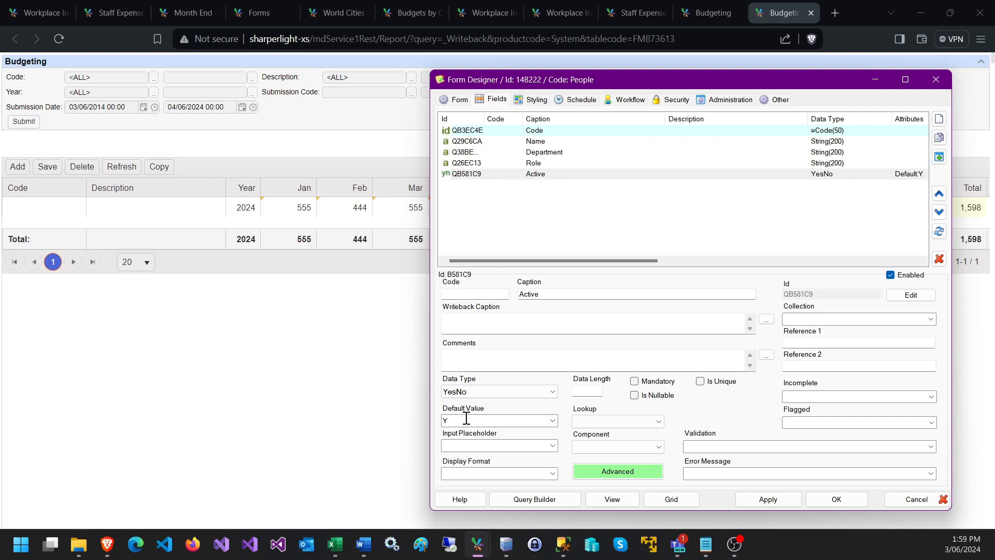
pyautogui.click(556, 161)
pyautogui.click(540, 175)
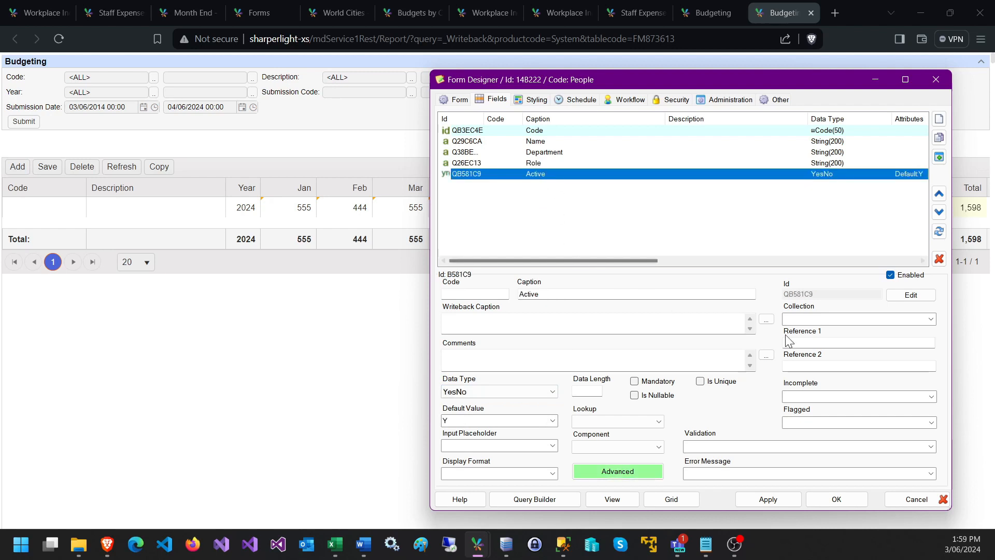
pyautogui.click(919, 501)
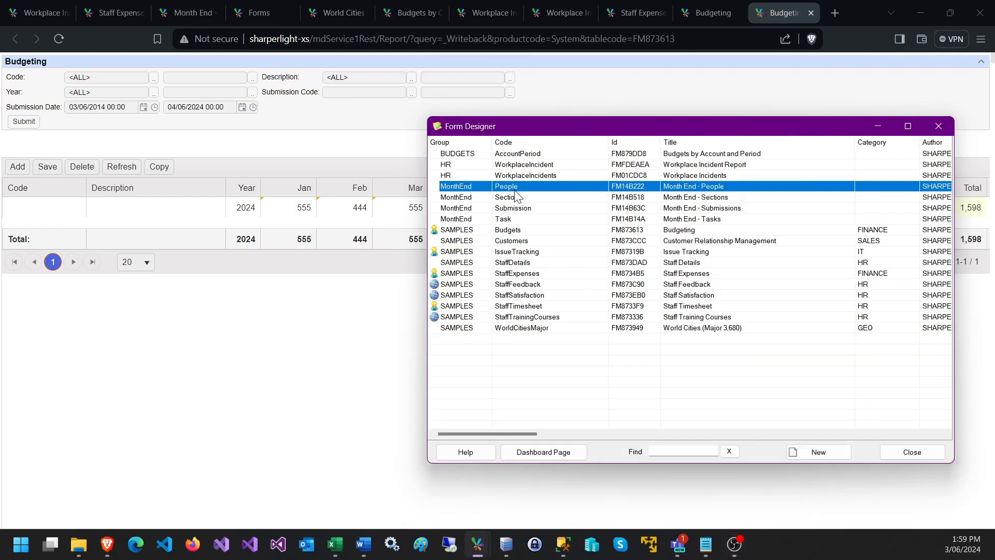
# Open the MonthEnd Task form's design and display its field definitions
pyautogui.click(513, 199)
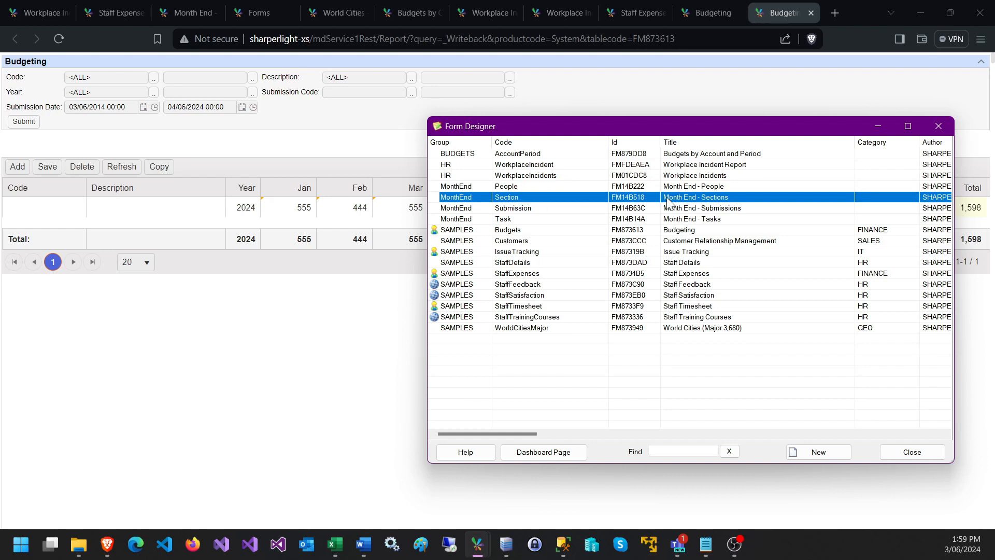
pyautogui.click(518, 219)
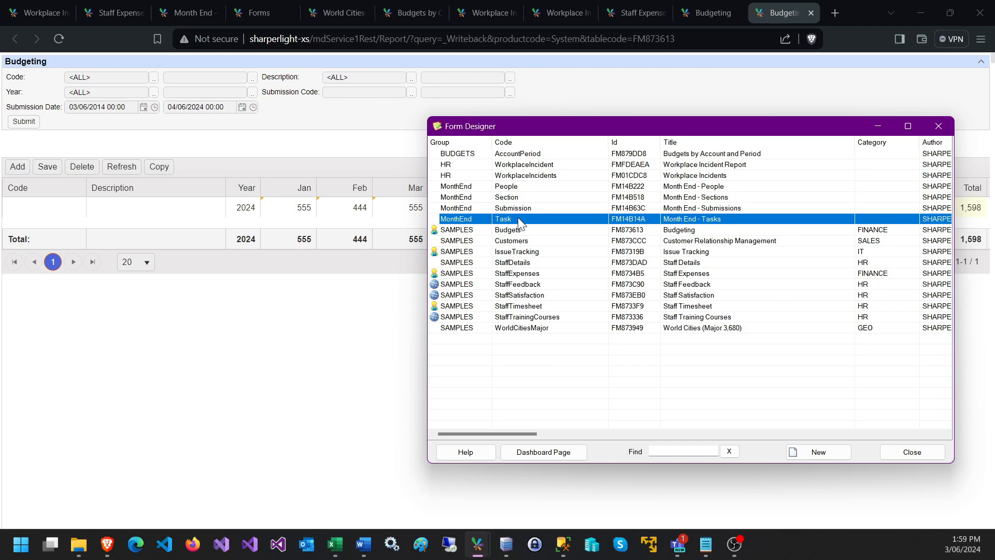
pyautogui.doubleClick(518, 219)
pyautogui.click(497, 100)
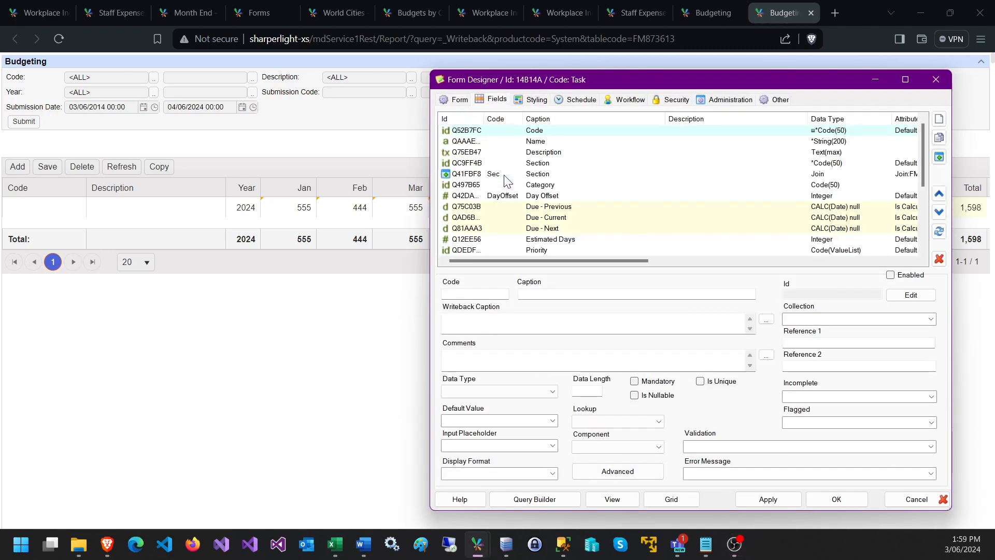
# Examine the Due - Previous field's calculation expression without changing it, and view the Due - Current field's definition
pyautogui.click(569, 211)
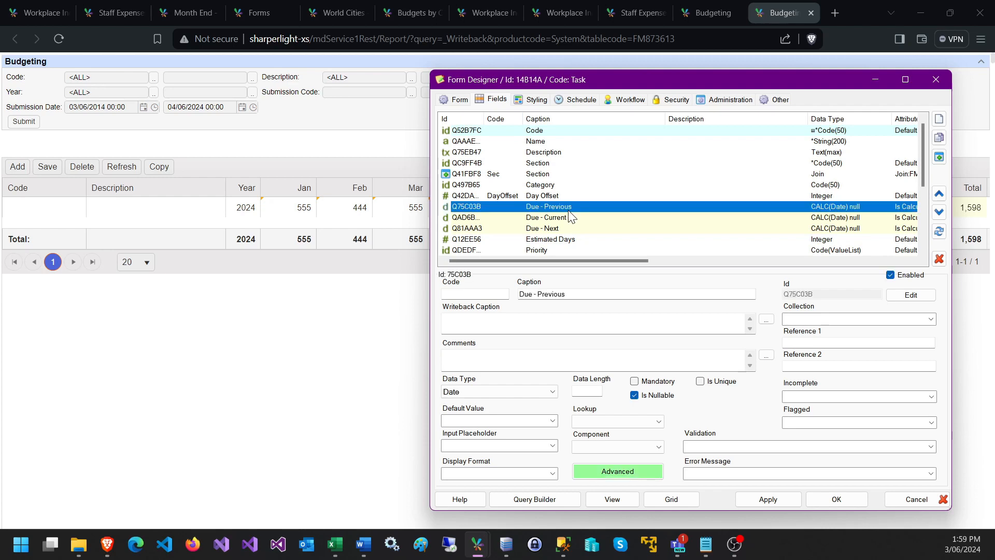
pyautogui.click(598, 470)
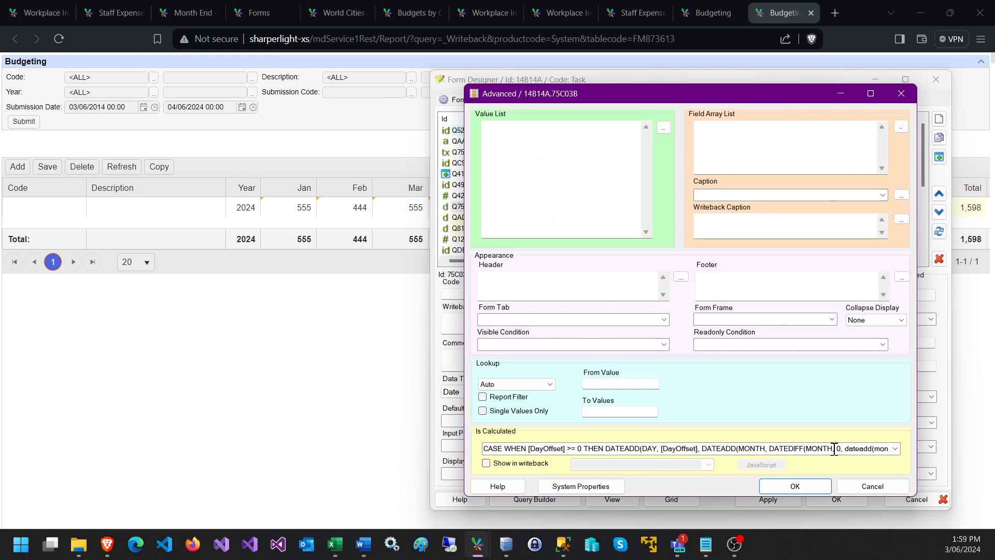
pyautogui.click(881, 487)
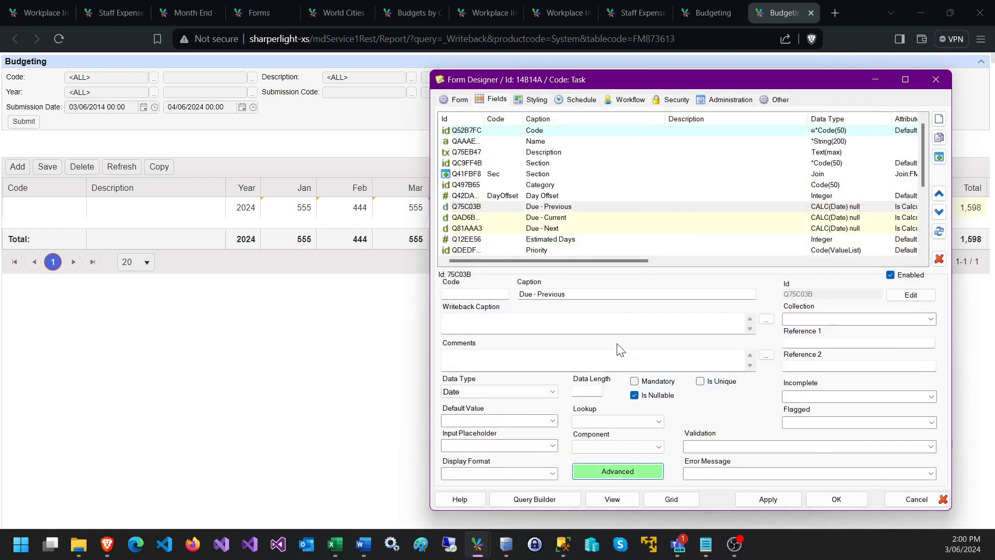
pyautogui.click(519, 218)
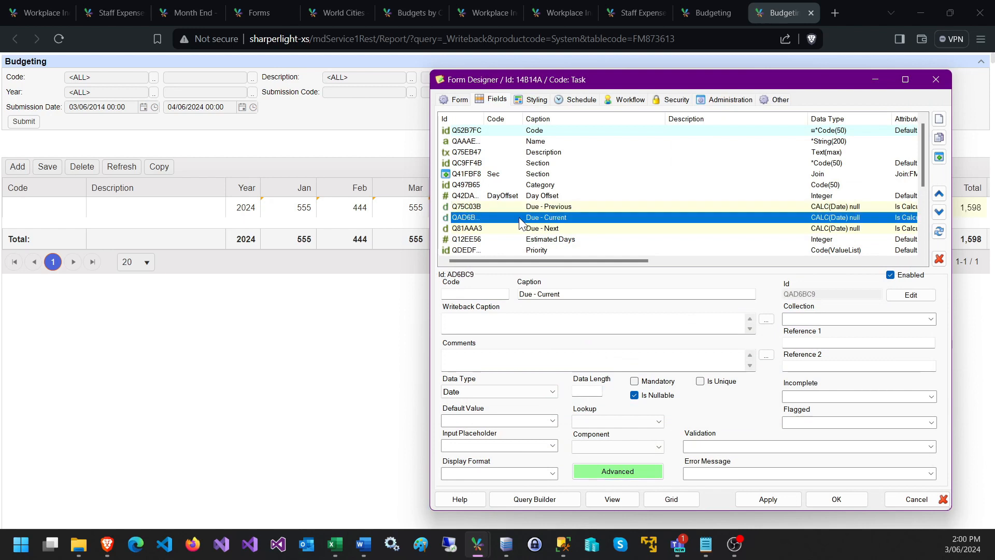
# Examine the Task form's Section join definition and locate the joined Section table in the form's query builder
pyautogui.click(523, 174)
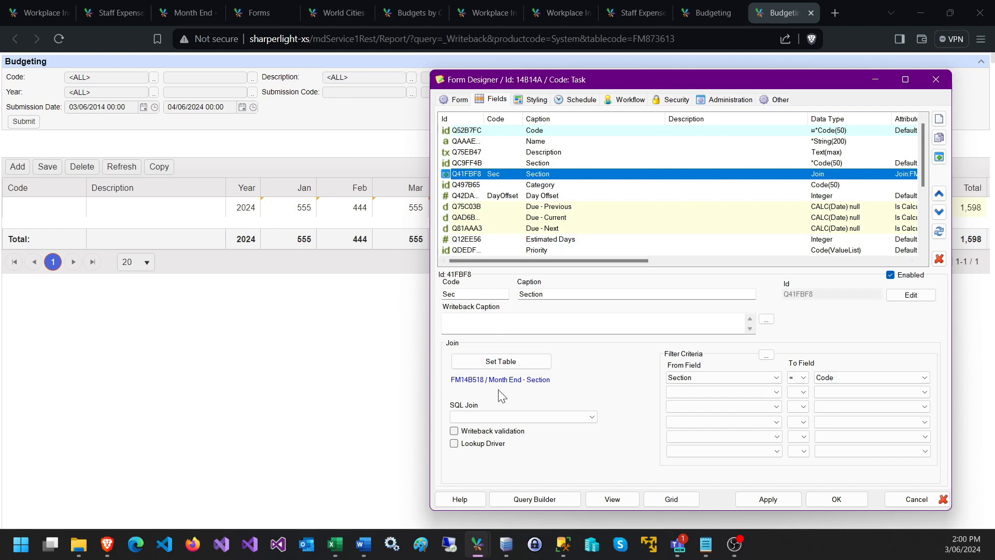
pyautogui.click(534, 499)
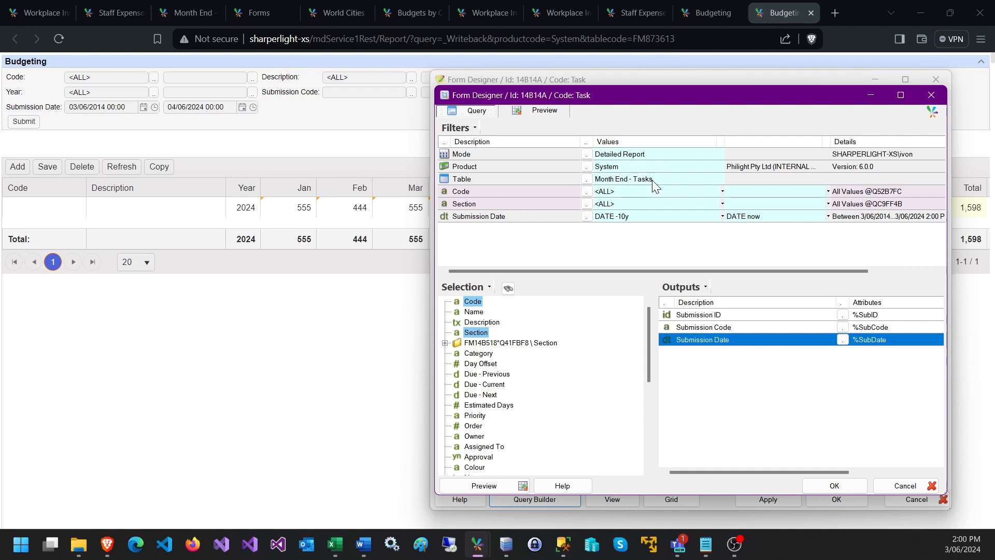
pyautogui.click(477, 343)
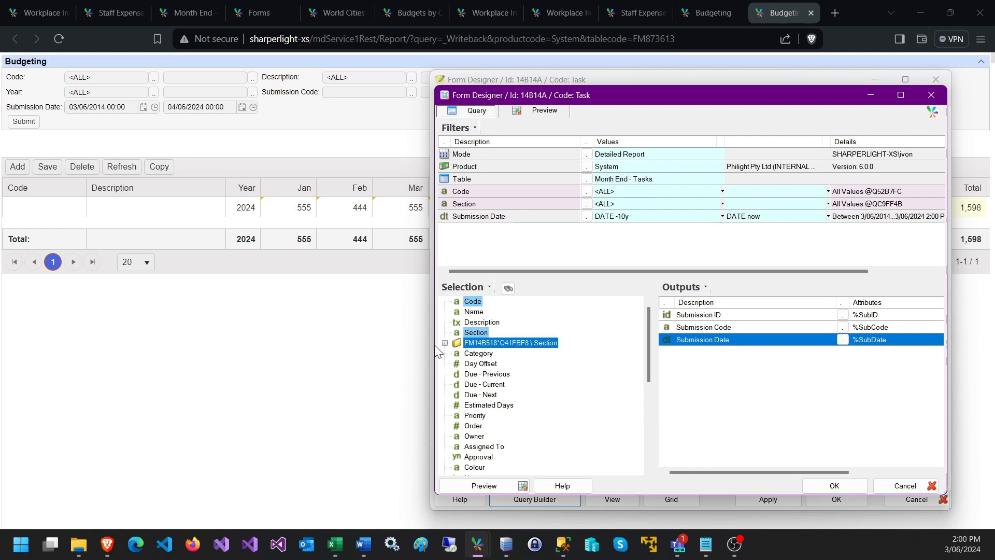
# Expand the joined Section table in the Task form's query to examine its available fields, and close the query
pyautogui.click(475, 333)
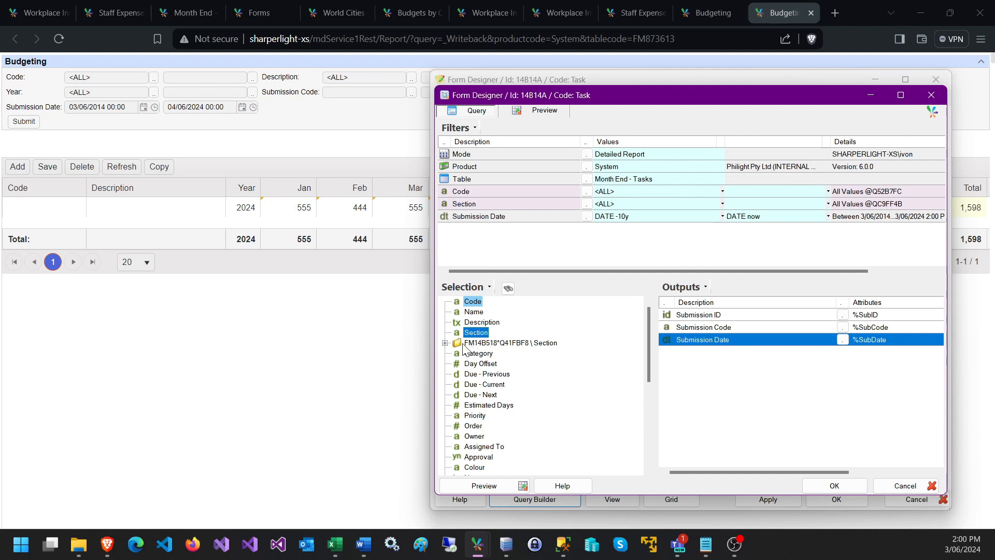
pyautogui.click(444, 343)
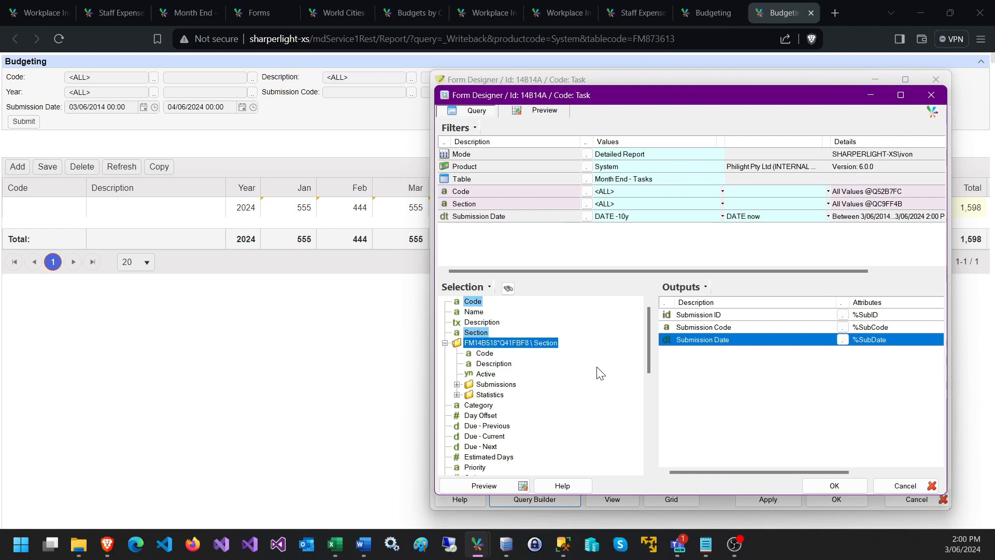
pyautogui.click(904, 485)
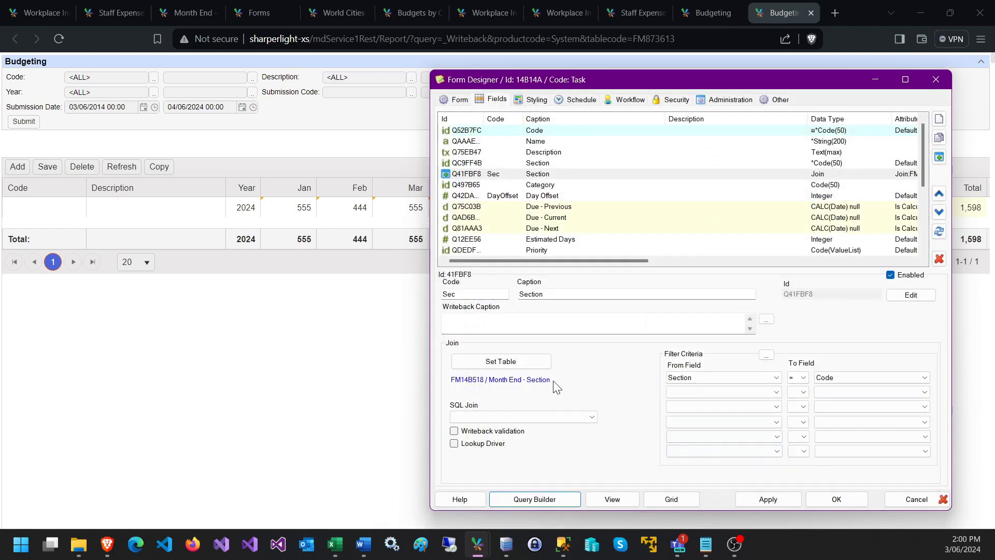
# Add a join above the existing Section join in the Task form and set its table to Month End - Sections
pyautogui.click(499, 176)
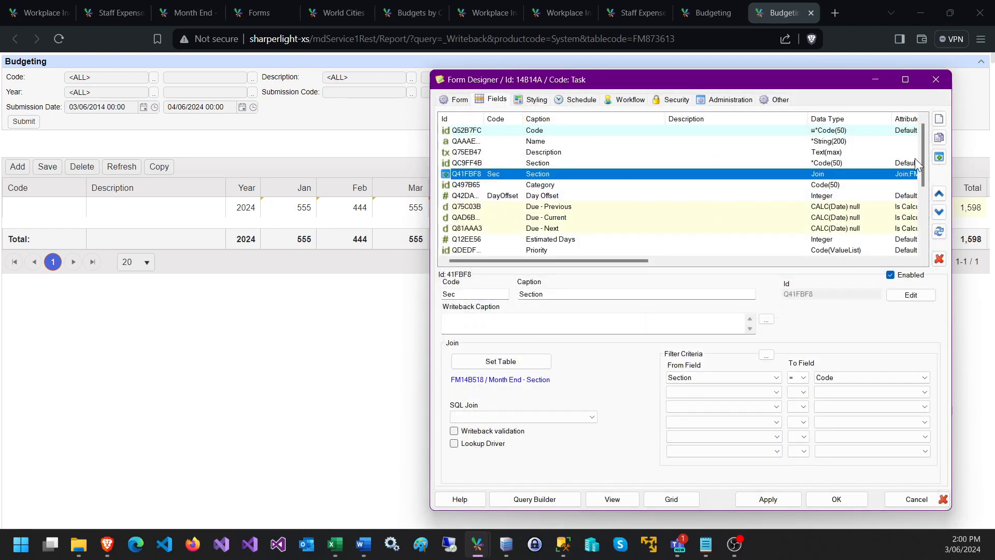
pyautogui.click(939, 156)
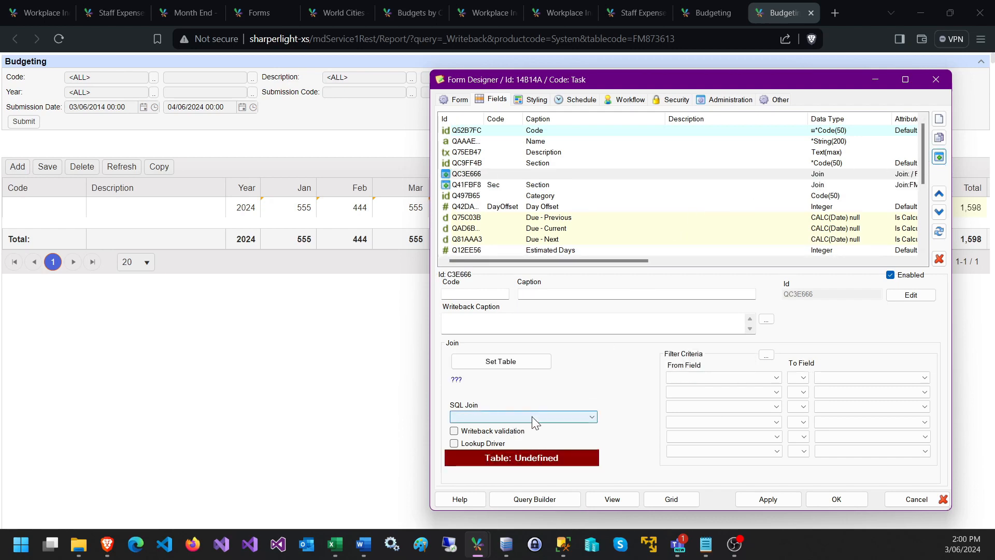
pyautogui.click(499, 363)
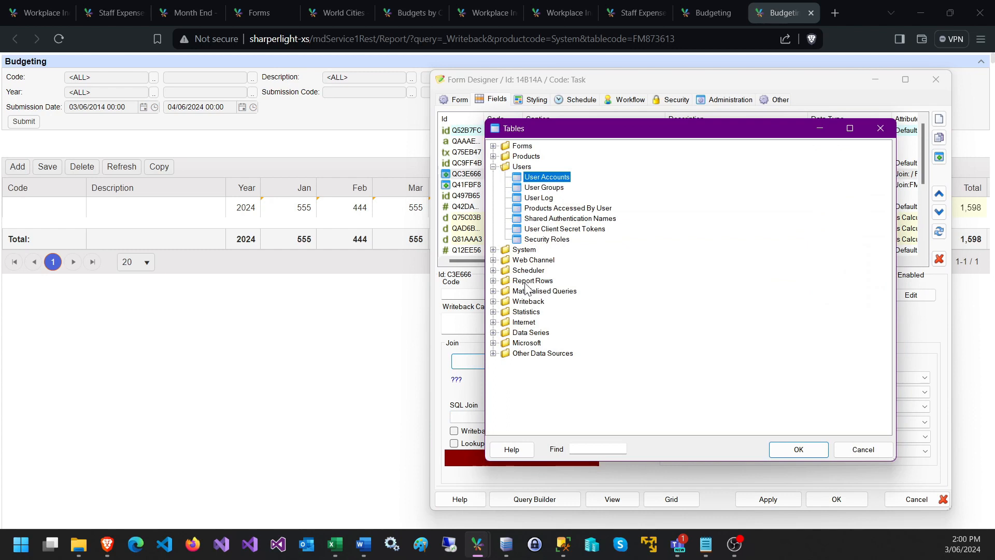
pyautogui.click(495, 146)
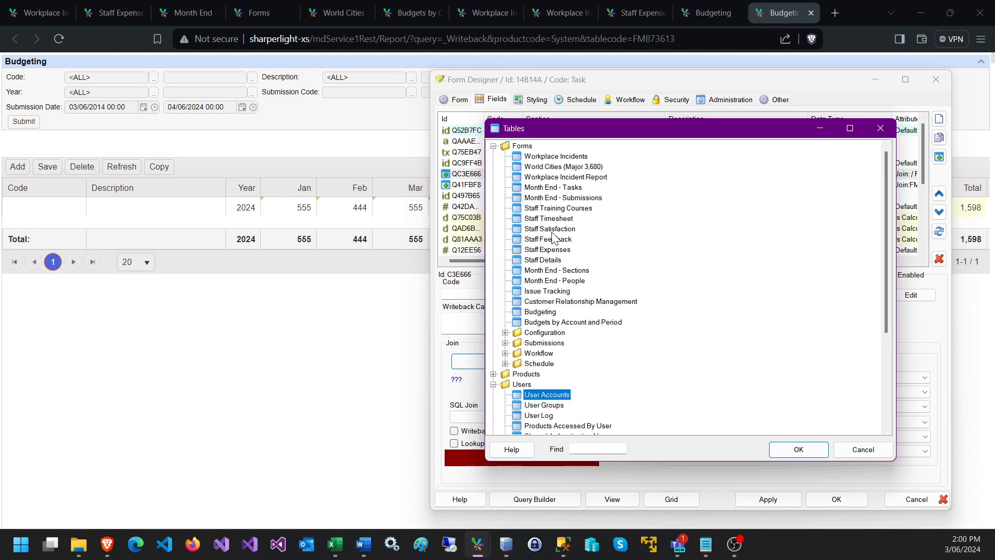
pyautogui.click(590, 449)
pyautogui.write('sec')
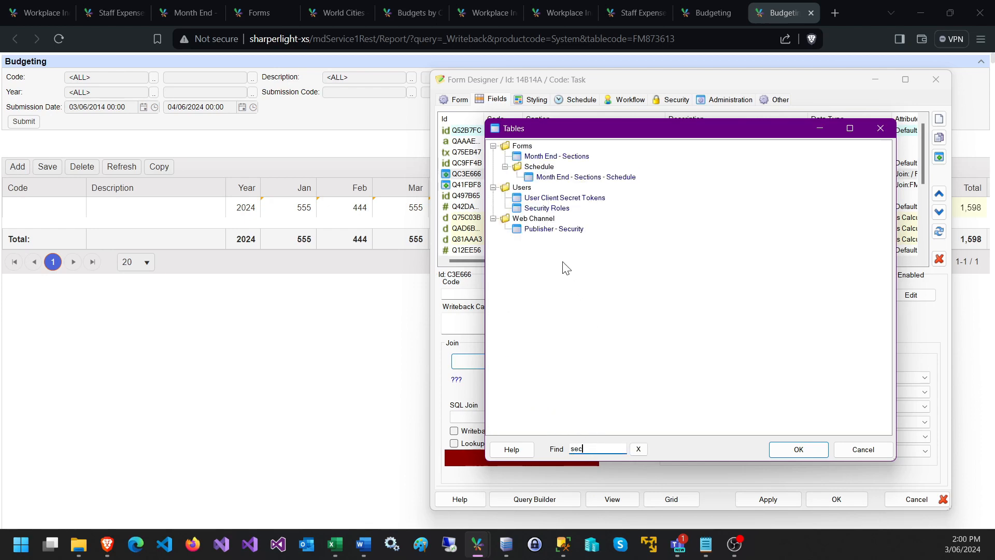
pyautogui.doubleClick(557, 156)
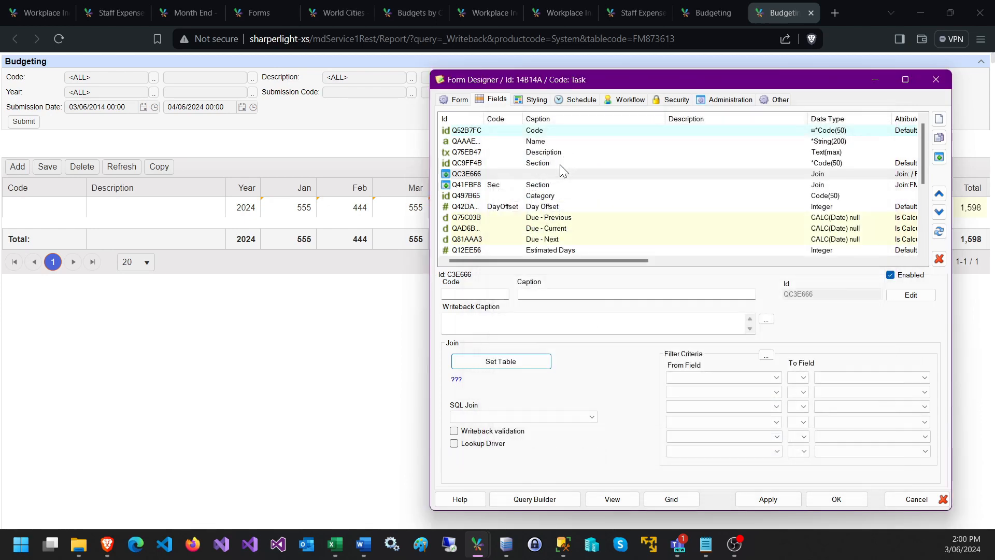
# Set the new join to LEFT OUTER JOIN and match the From Field Section to the To Field Code
pyautogui.click(562, 417)
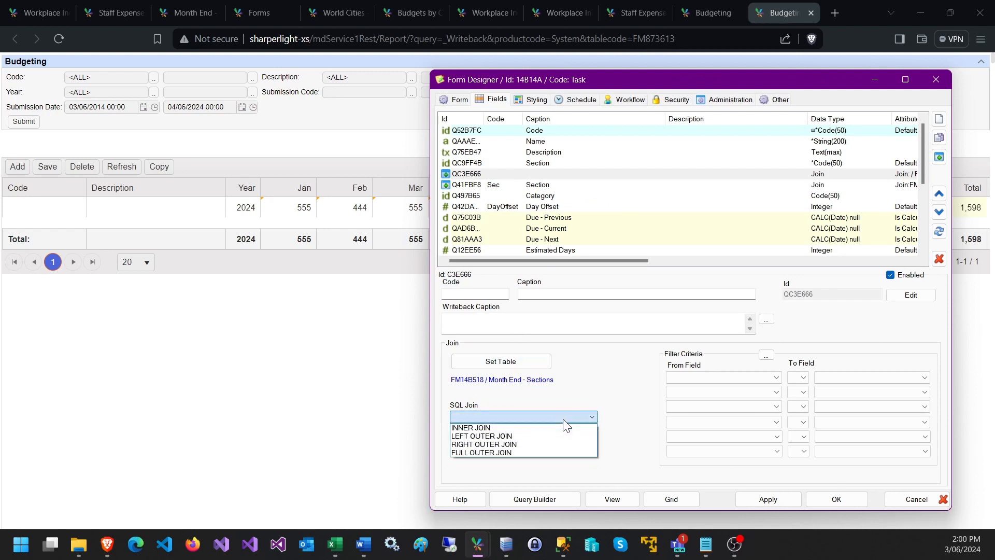
pyautogui.click(510, 437)
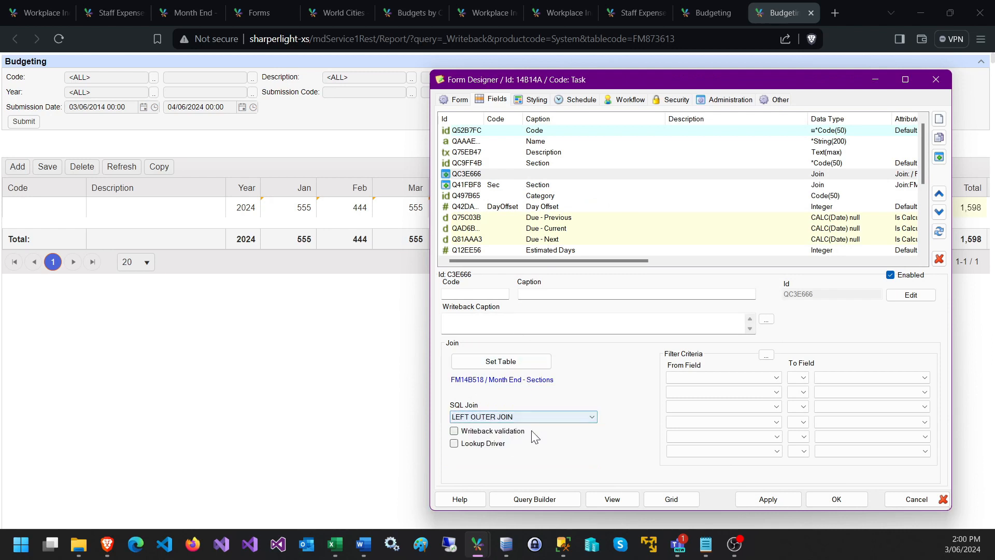
pyautogui.click(716, 374)
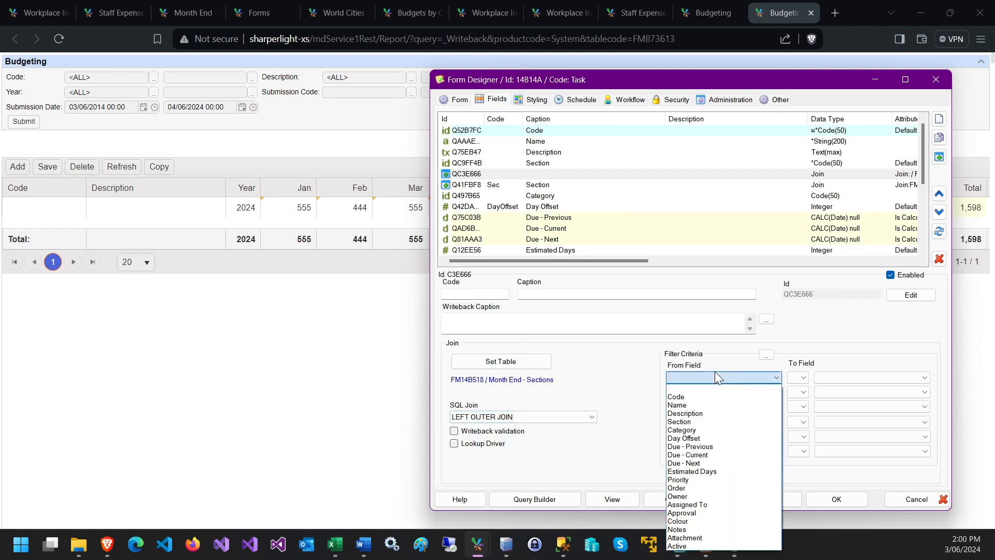
pyautogui.click(690, 422)
pyautogui.click(850, 377)
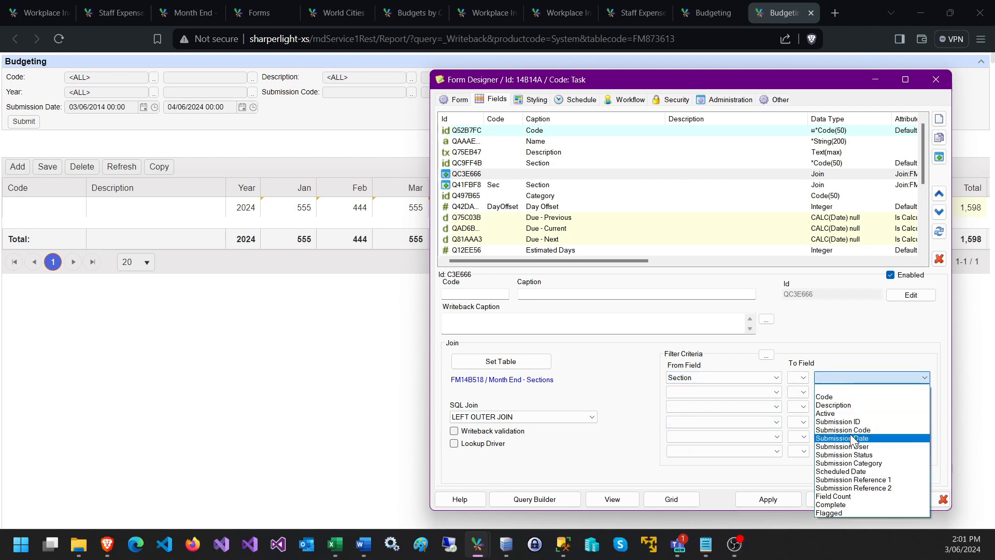
pyautogui.click(826, 397)
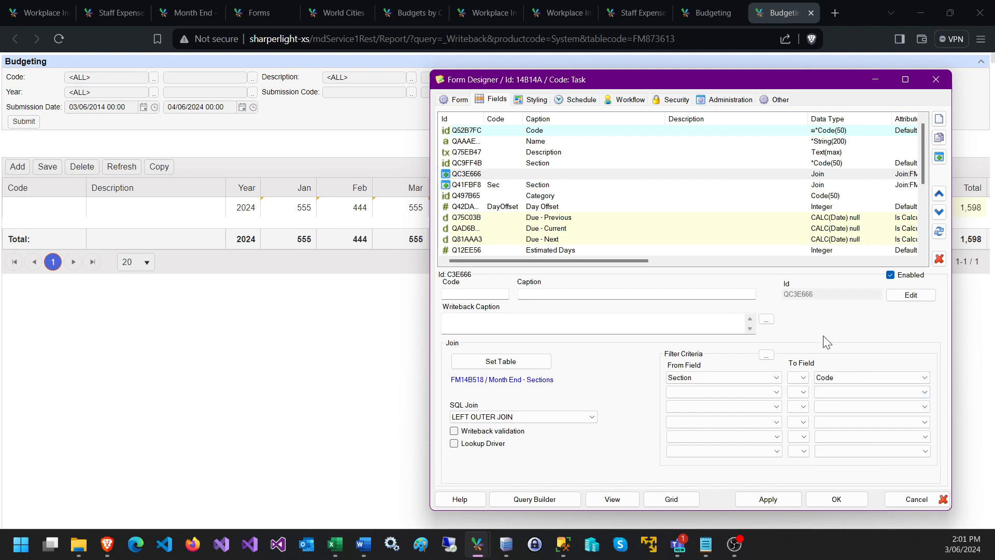
# Delete the uncaptioned Month End - Sections join from the Task form's fields
pyautogui.click(528, 187)
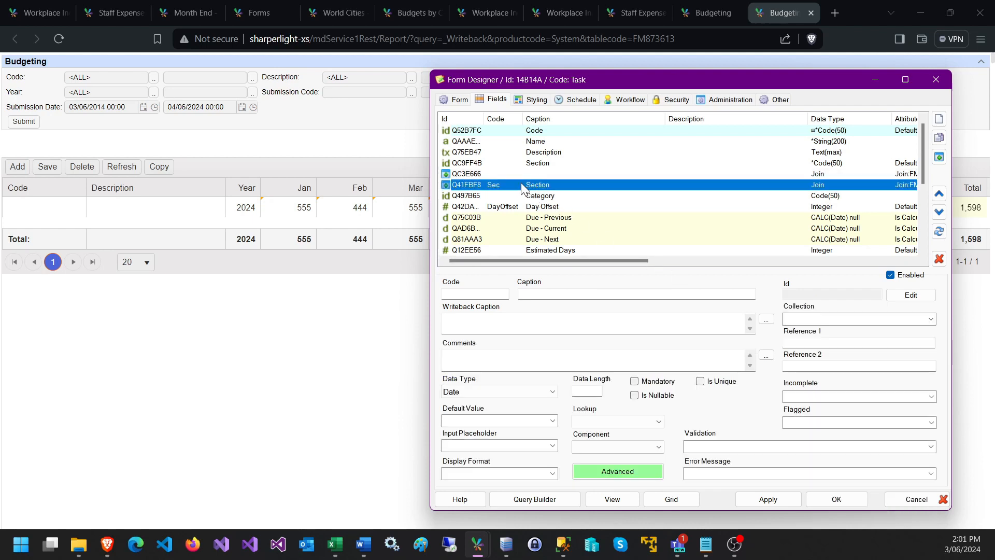
pyautogui.click(491, 174)
pyautogui.click(939, 258)
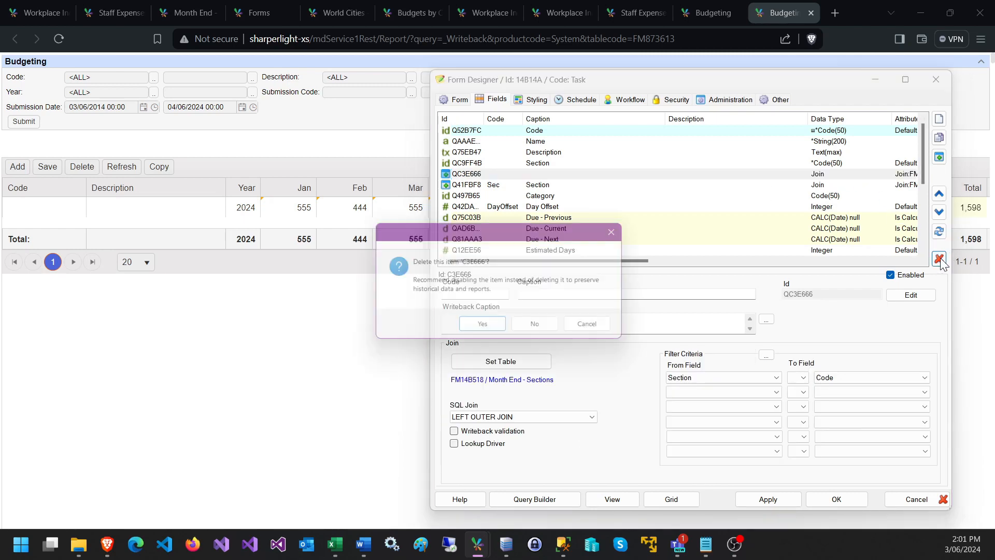
pyautogui.click(477, 336)
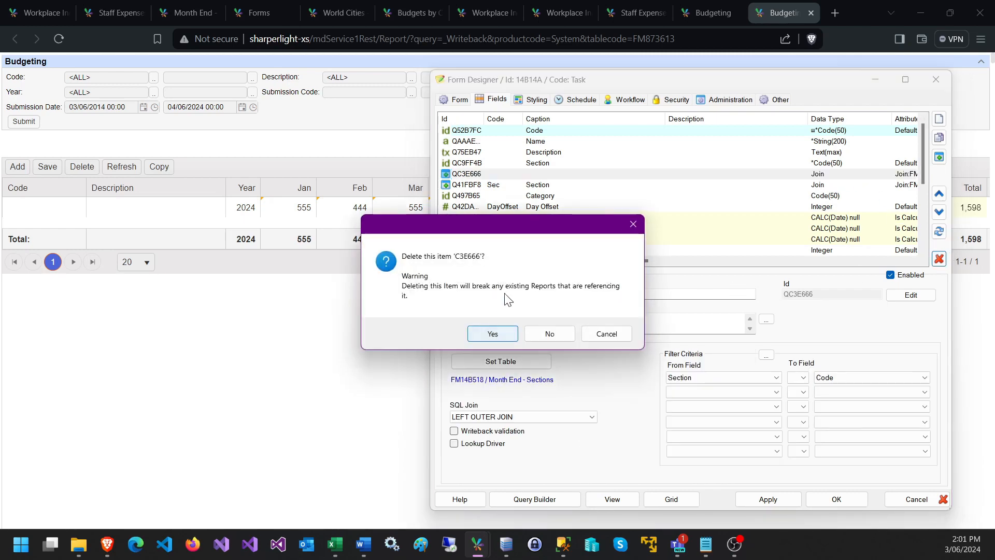
pyautogui.click(494, 334)
# Review the Day Offset field and the remaining fields of the Task form, and close the form without saving
pyautogui.click(542, 197)
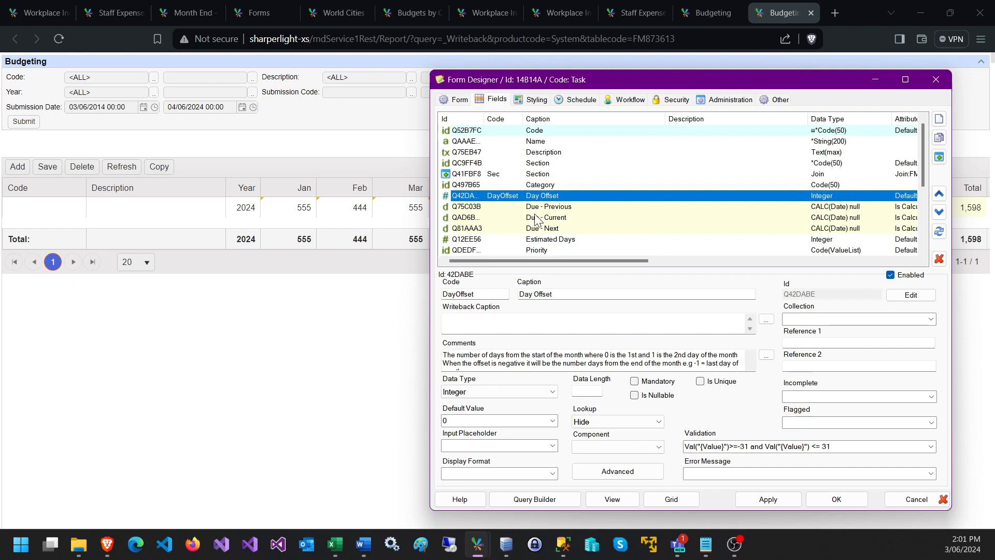
pyautogui.scroll(-1, 537, 222)
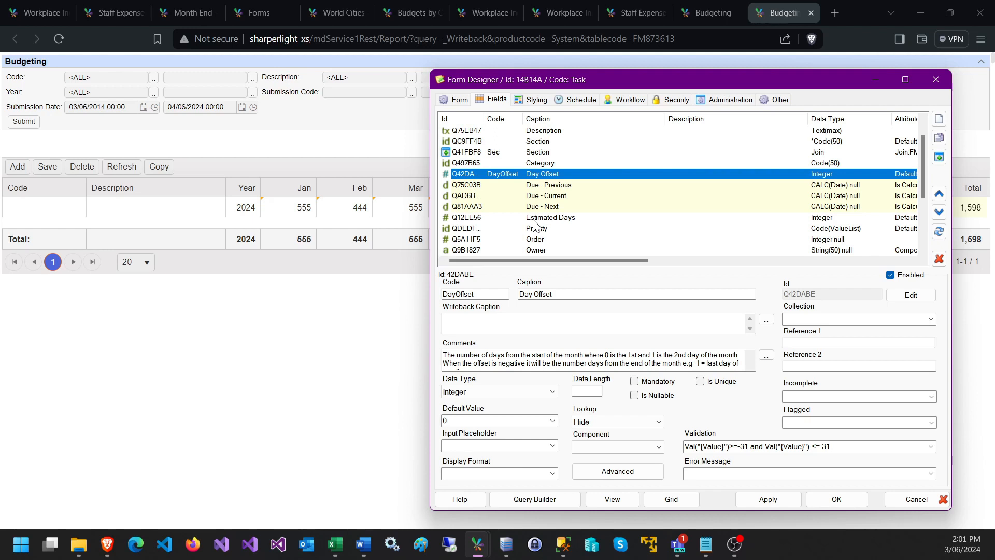
pyautogui.scroll(-2, 531, 224)
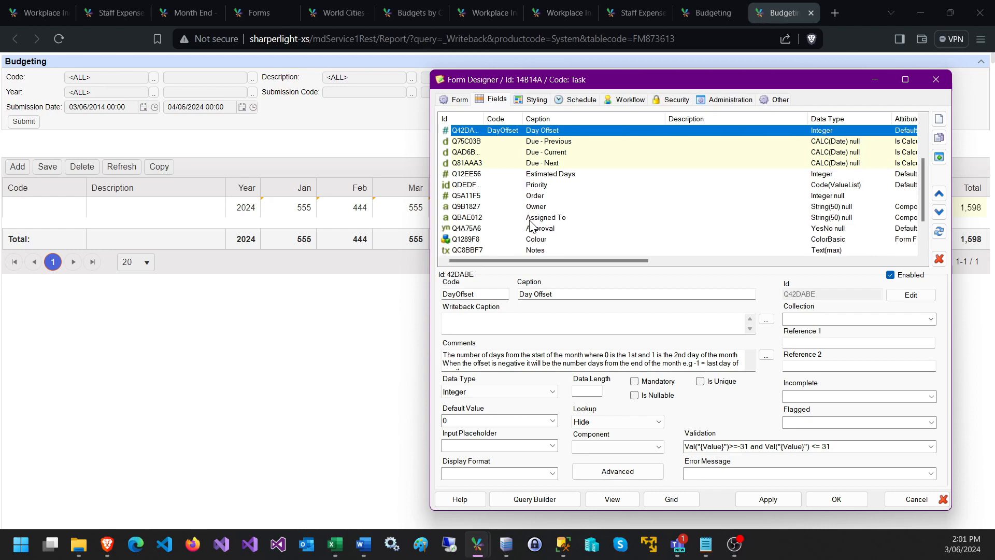
pyautogui.click(901, 493)
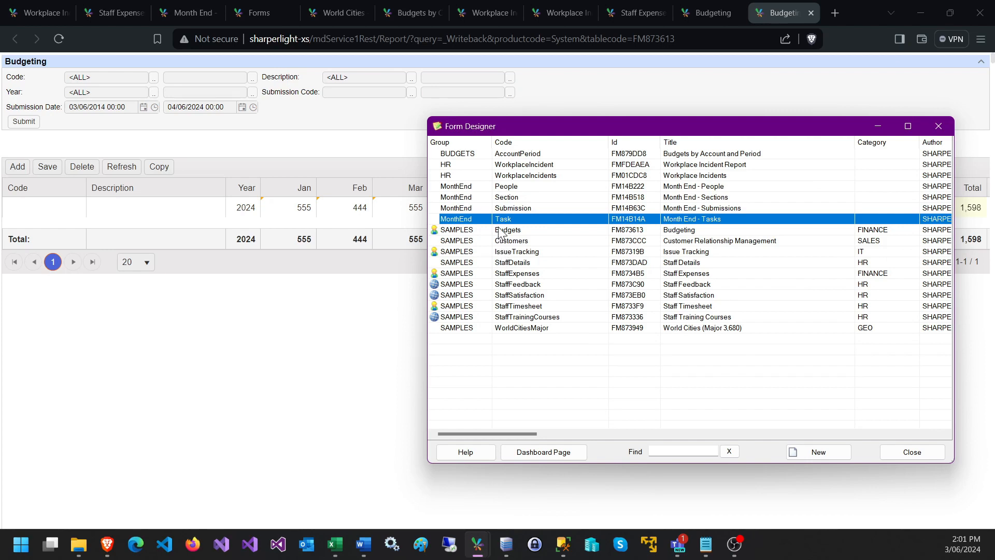
# Open the Month End - Submissions form and examine its field list, including the Task, Due Date and Status definitions
pyautogui.doubleClick(505, 208)
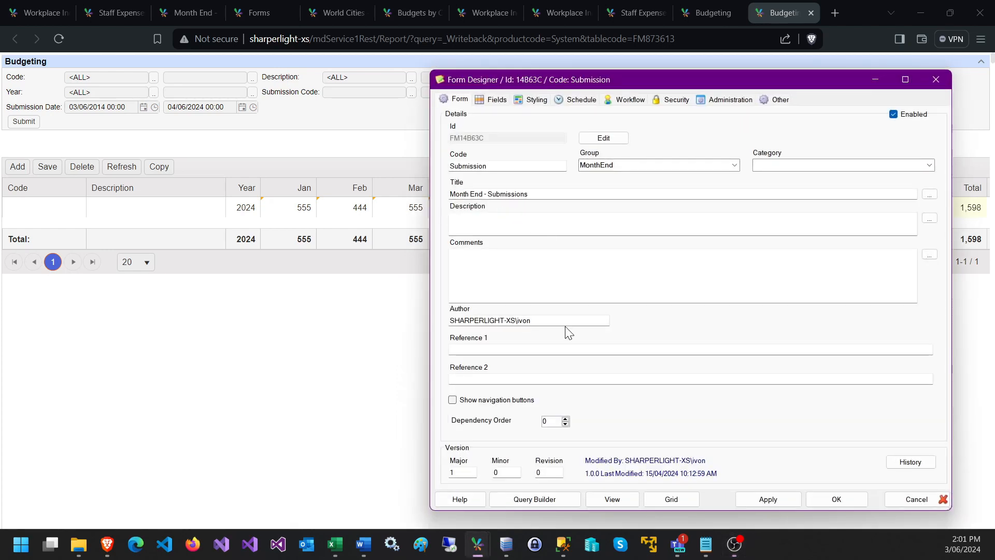
pyautogui.click(496, 102)
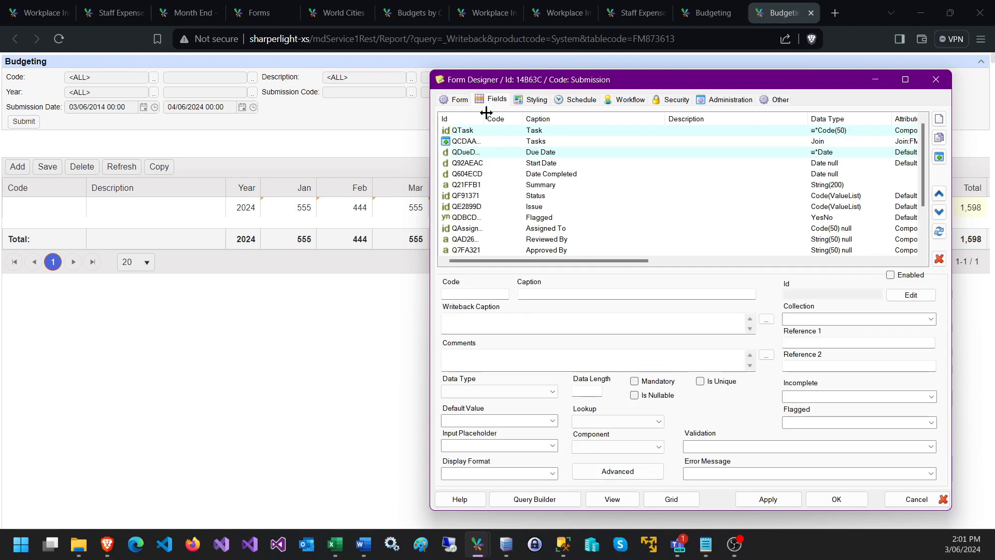
pyautogui.click(534, 133)
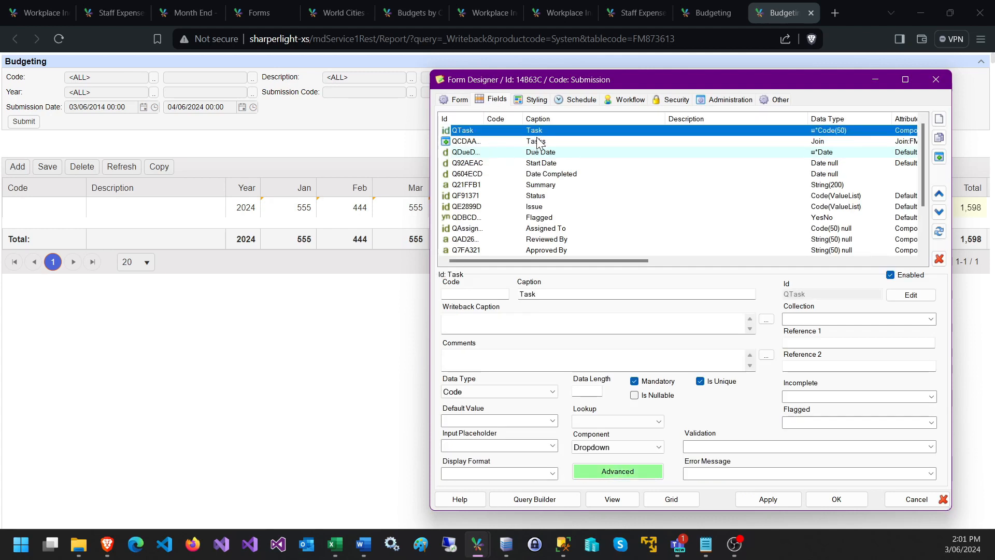
pyautogui.click(536, 155)
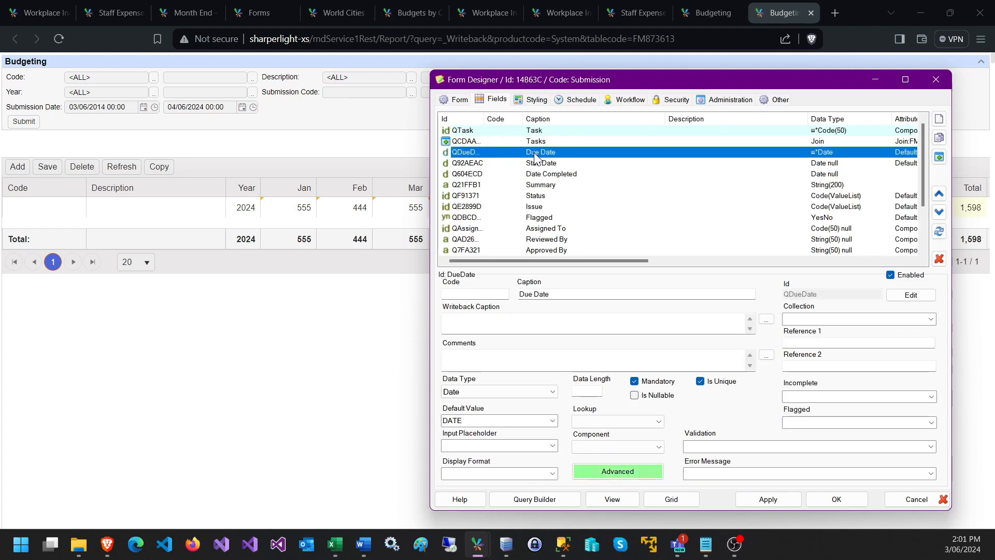
pyautogui.scroll(-2, 534, 166)
pyautogui.scroll(2, 534, 168)
pyautogui.scroll(-2, 535, 176)
pyautogui.scroll(2, 536, 192)
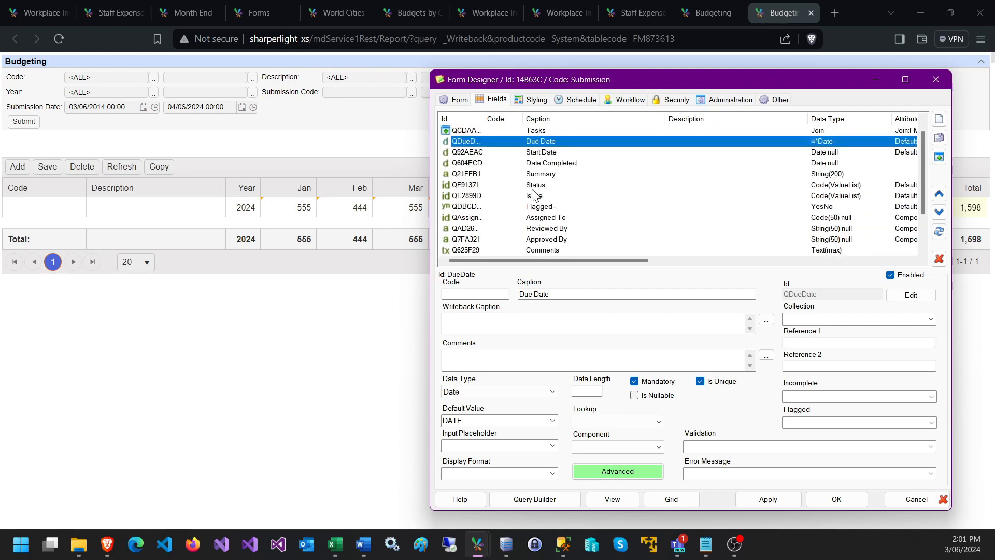
pyautogui.click(532, 187)
pyautogui.scroll(-2, 531, 186)
# Choose Query as the lookup type in the Assigned To field's advanced settings
pyautogui.click(526, 175)
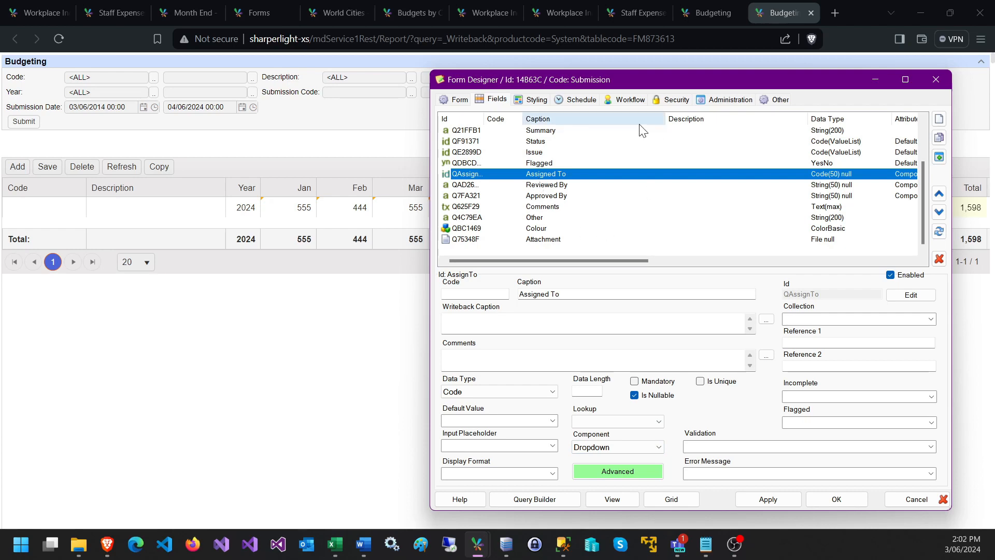
pyautogui.click(610, 473)
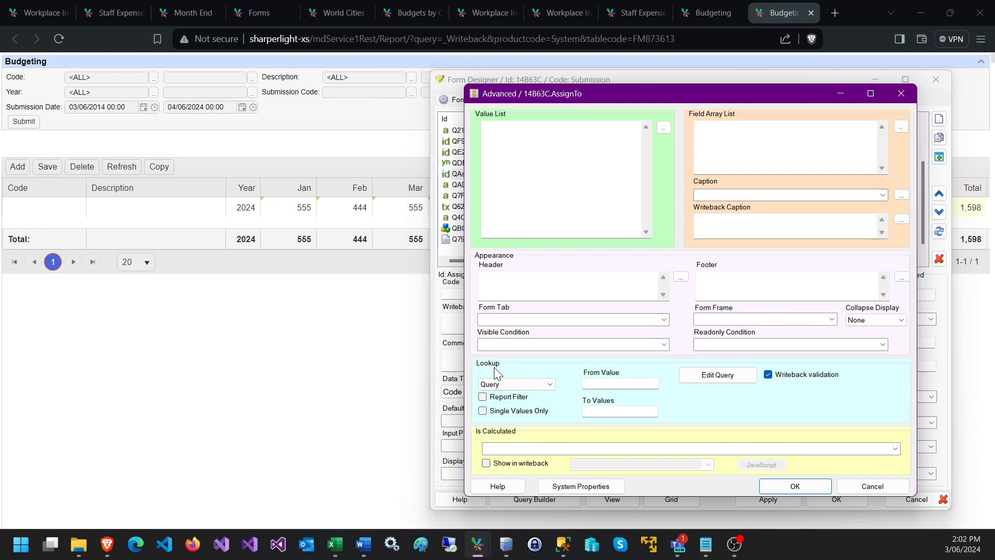
pyautogui.click(508, 387)
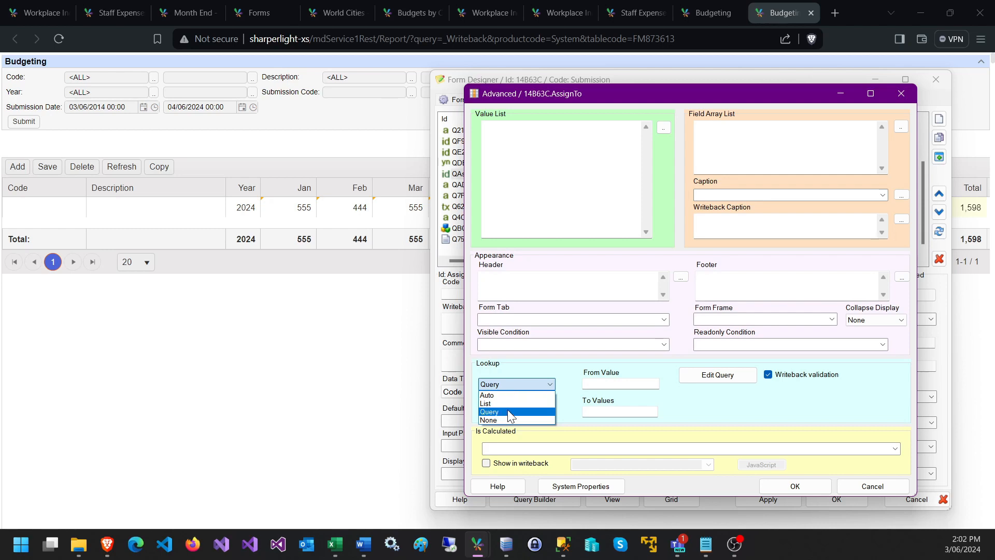
pyautogui.click(508, 412)
# Inspect the Assigned To field's lookup query, preview its records, and close the query without changes
pyautogui.click(724, 380)
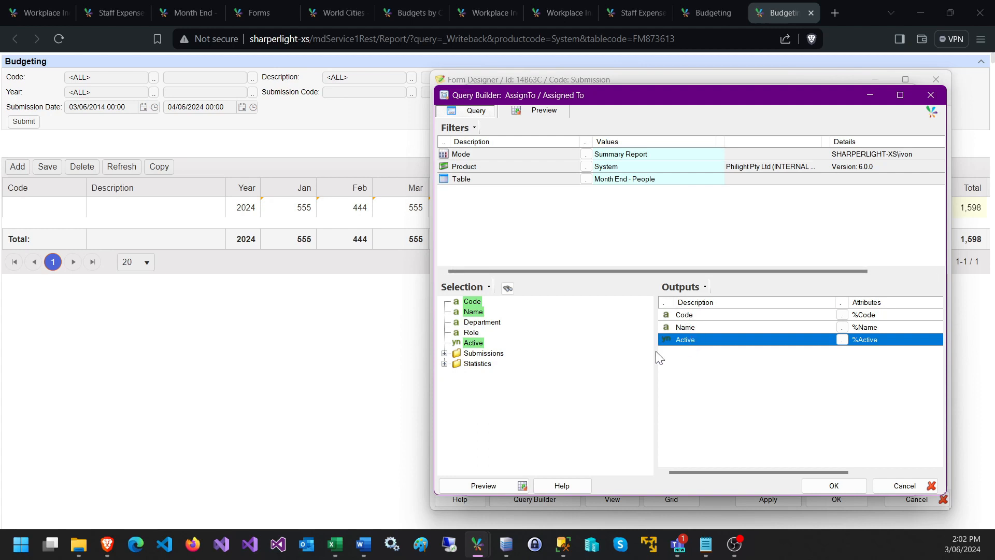
pyautogui.click(484, 485)
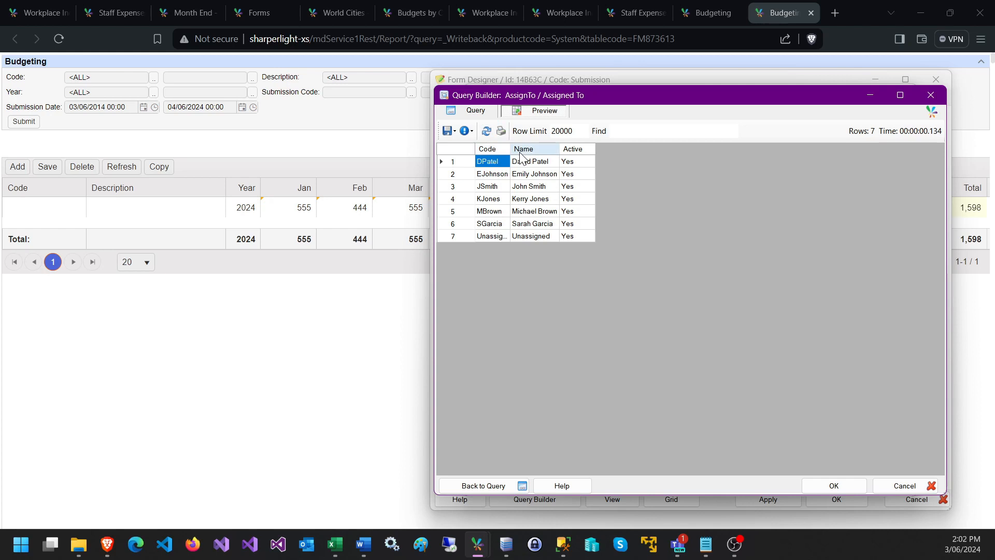
pyautogui.click(476, 110)
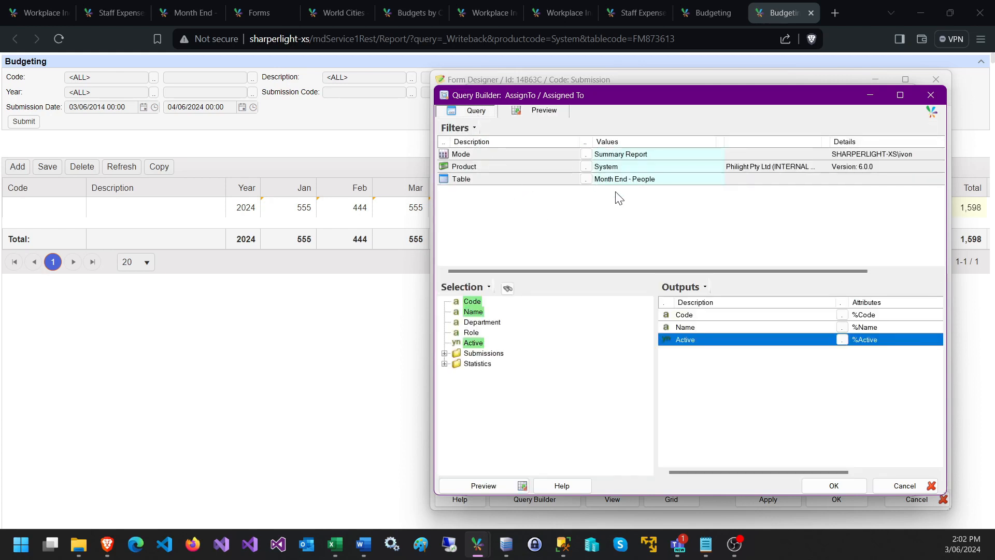
pyautogui.click(904, 485)
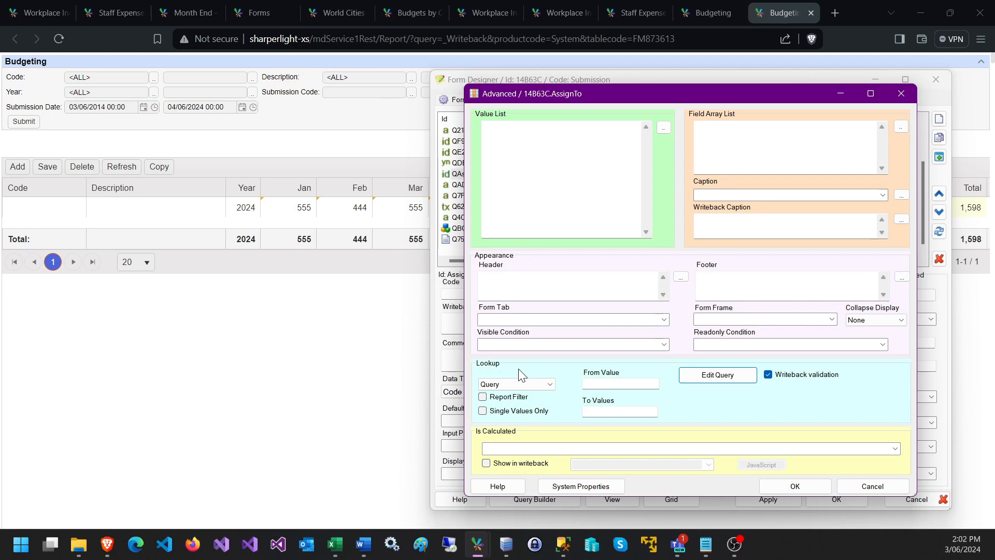
# Switch the Assigned To lookup query to the SAP Business One product and its Chart of Accounts table
pyautogui.click(718, 374)
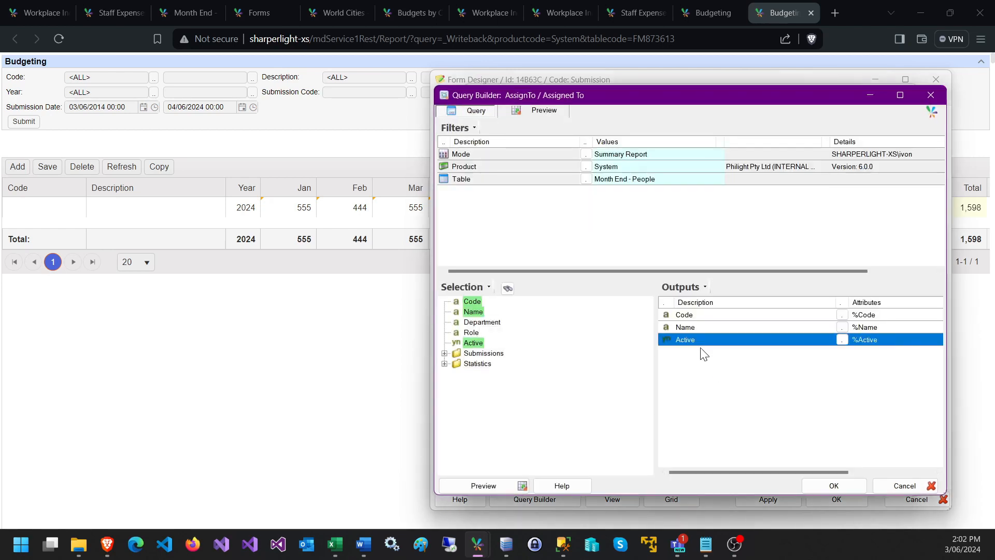
pyautogui.click(586, 168)
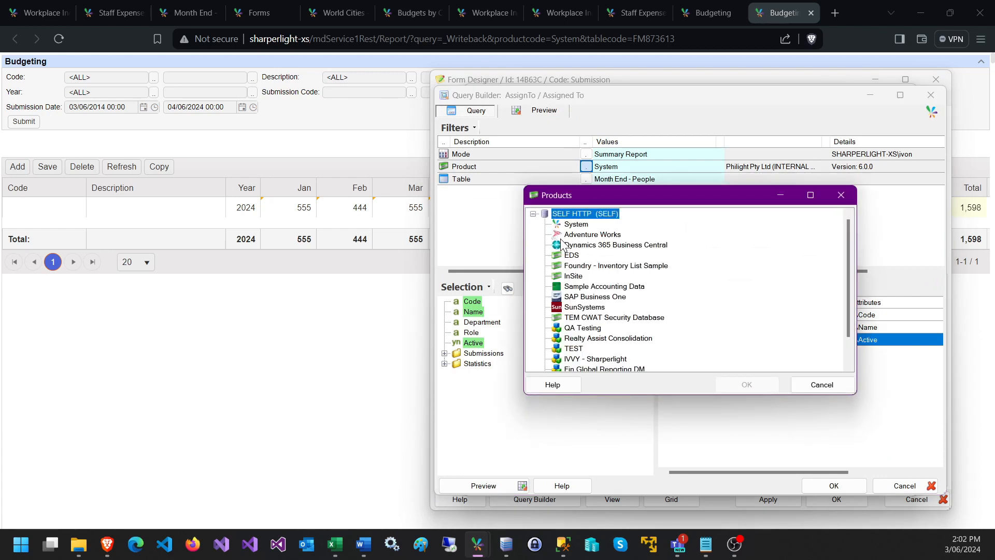
pyautogui.moveTo(574, 298); pyautogui.dragTo(578, 298)
pyautogui.doubleClick(580, 298)
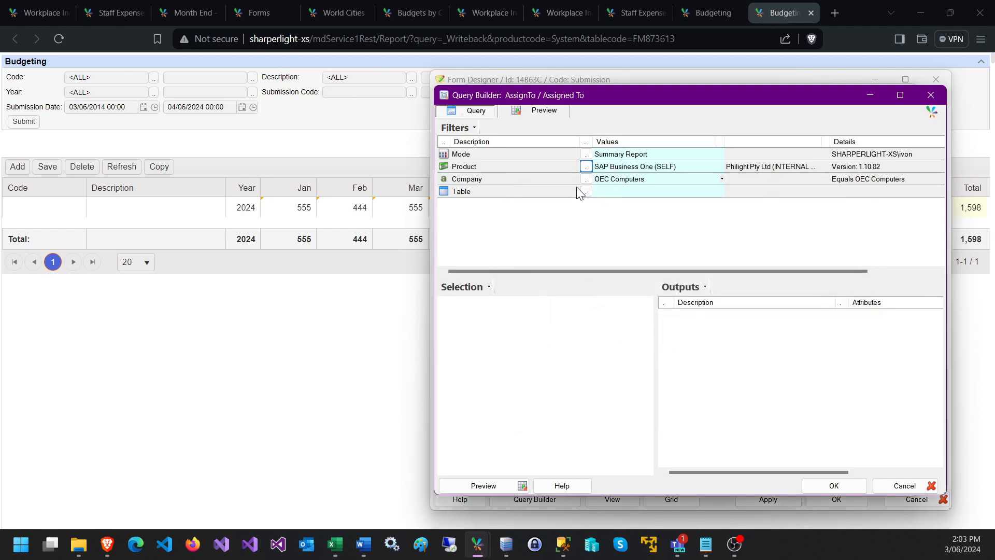
pyautogui.click(586, 195)
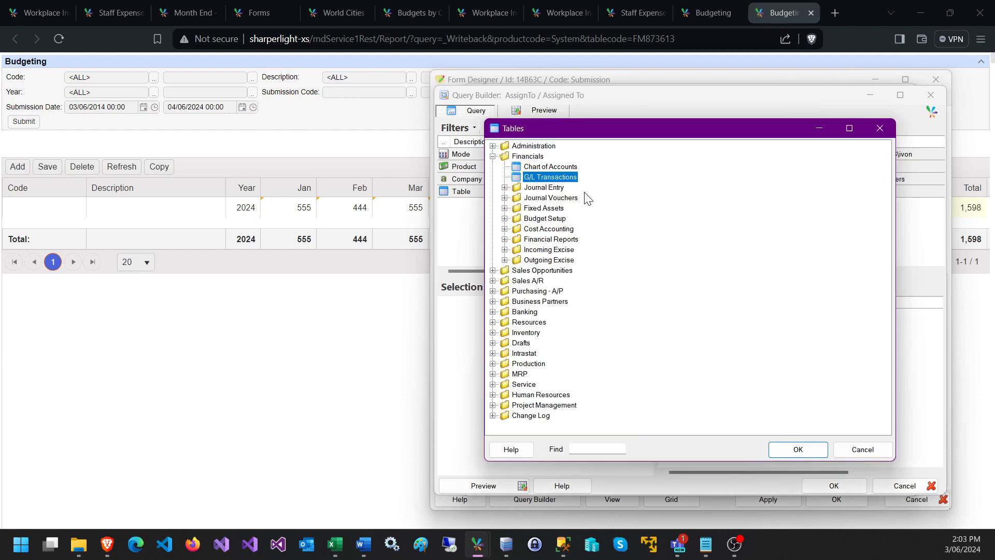
pyautogui.doubleClick(544, 171)
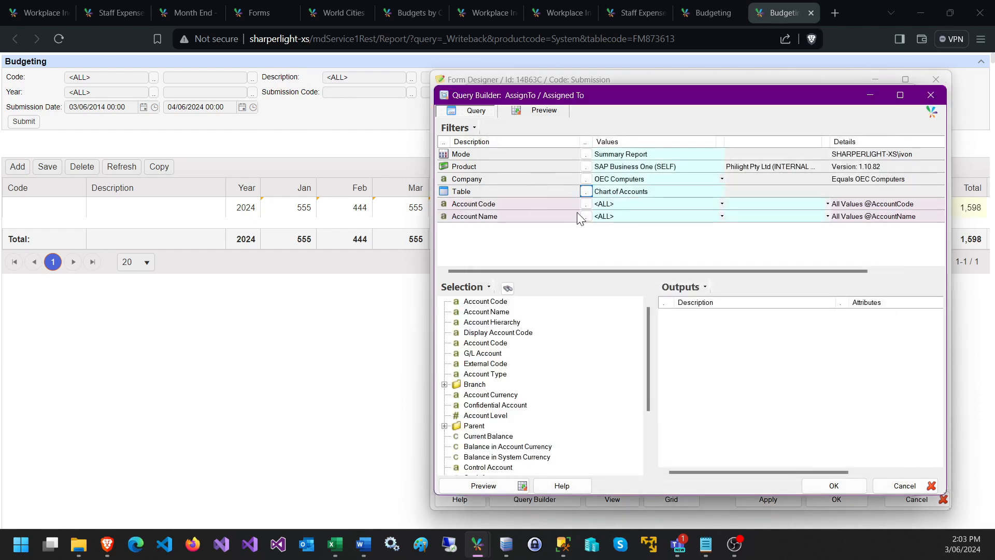
# Add Account Code and Account Name as query outputs, and discard the changes to the query and the advanced settings
pyautogui.doubleClick(487, 301)
pyautogui.doubleClick(490, 312)
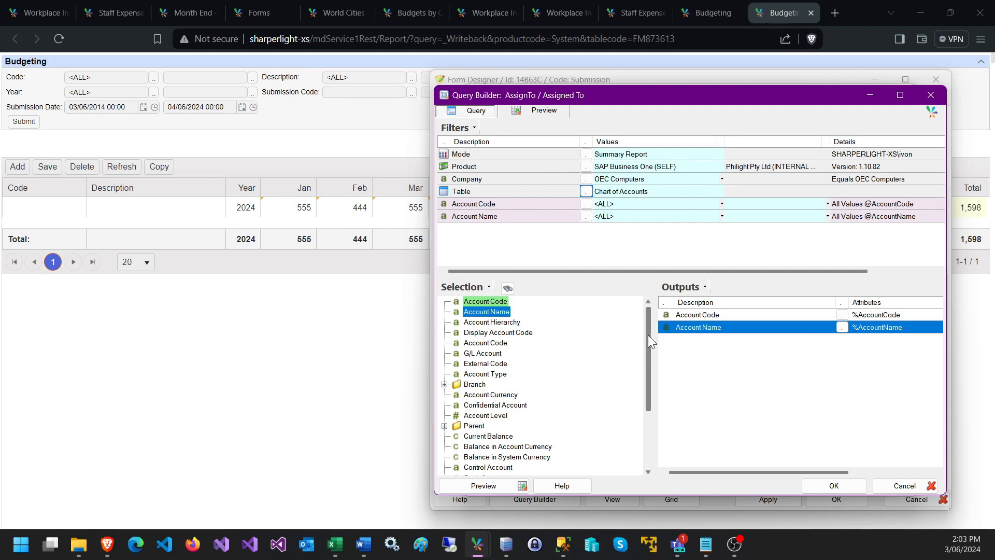
pyautogui.click(895, 485)
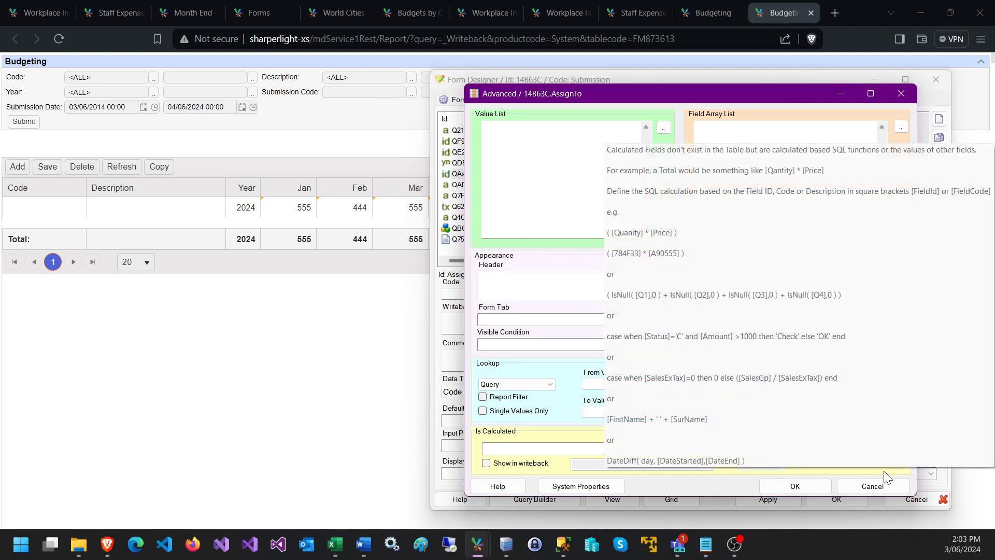
pyautogui.click(865, 486)
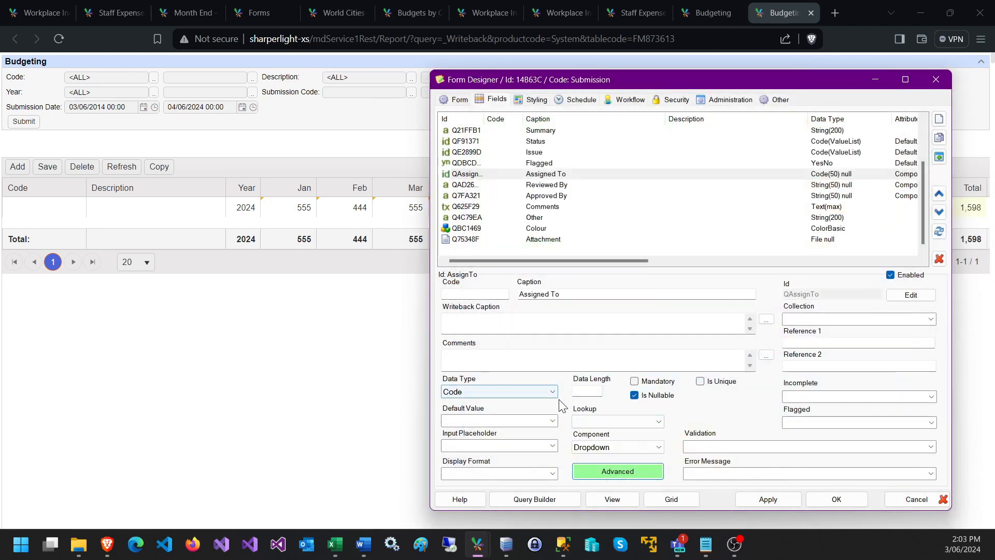
# View the Month End - Submissions entry form and examine the choices offered for Task, Status, Reviewed By and Approved By
pyautogui.click(606, 501)
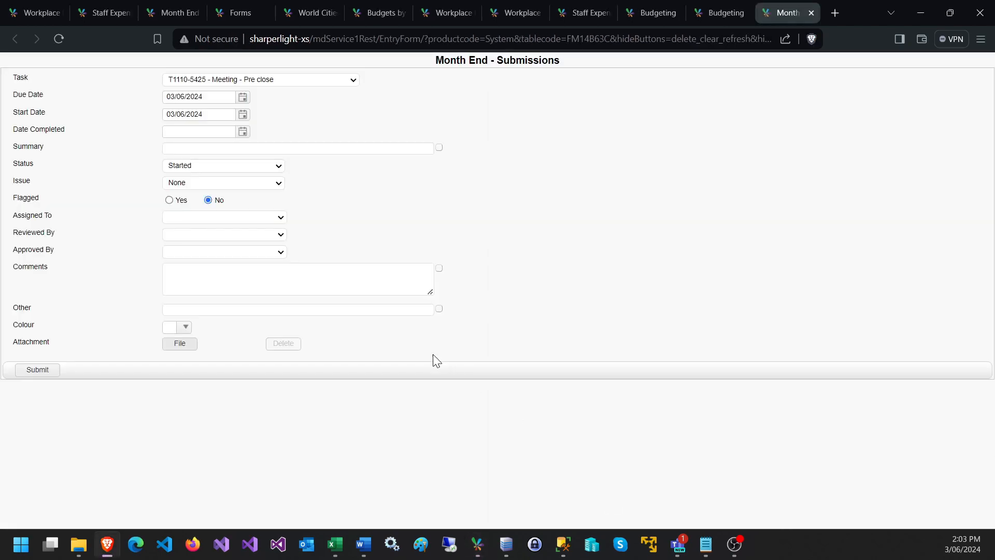
pyautogui.click(311, 82)
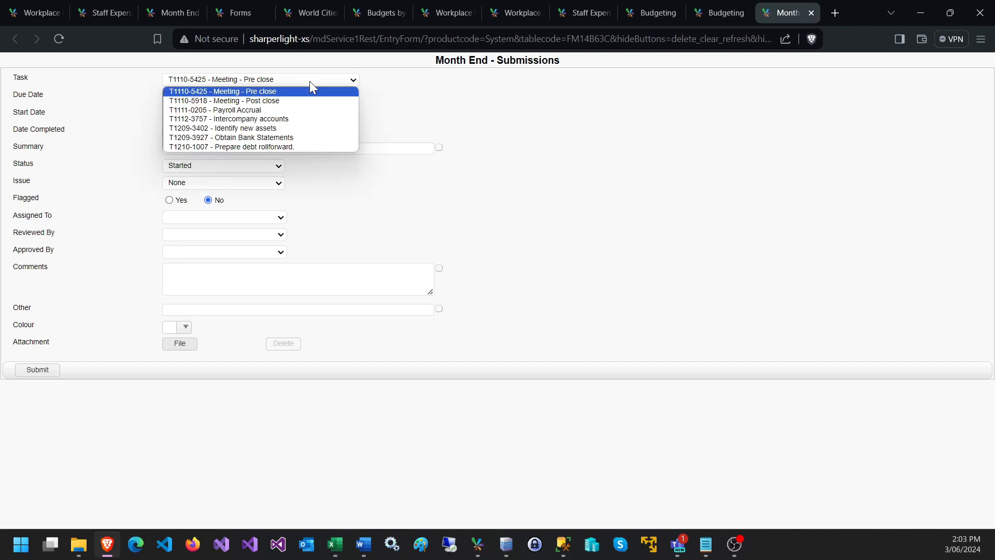
pyautogui.click(310, 81)
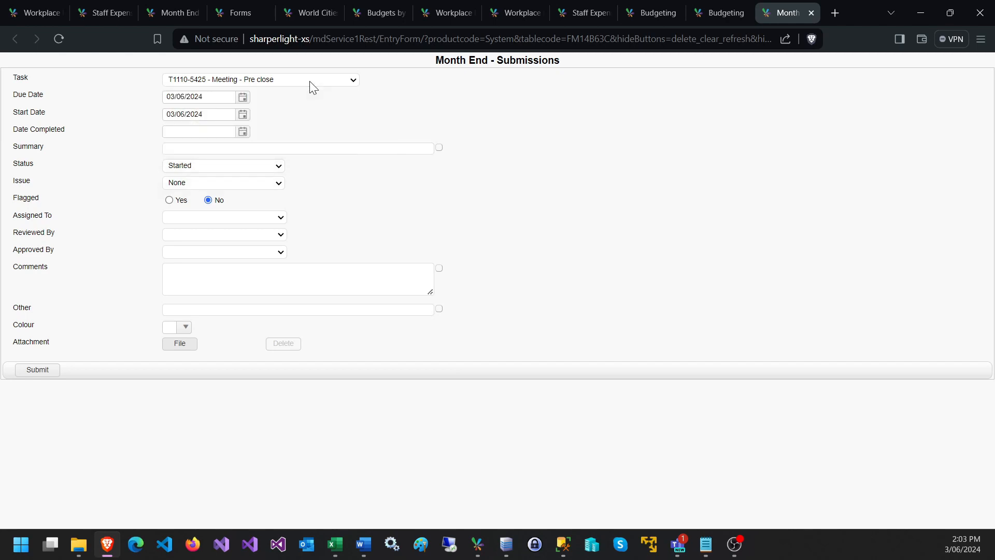
pyautogui.click(207, 165)
pyautogui.click(207, 165)
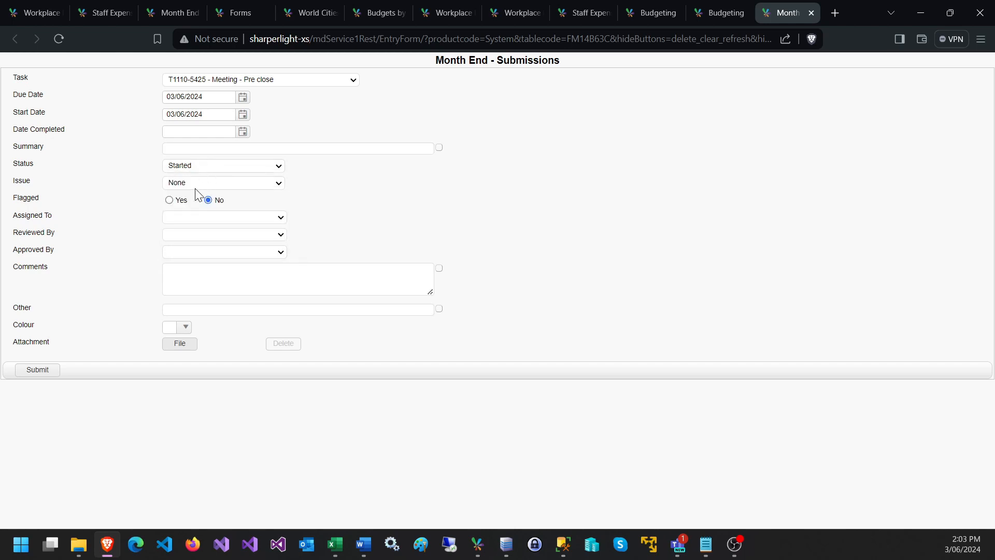
pyautogui.click(180, 234)
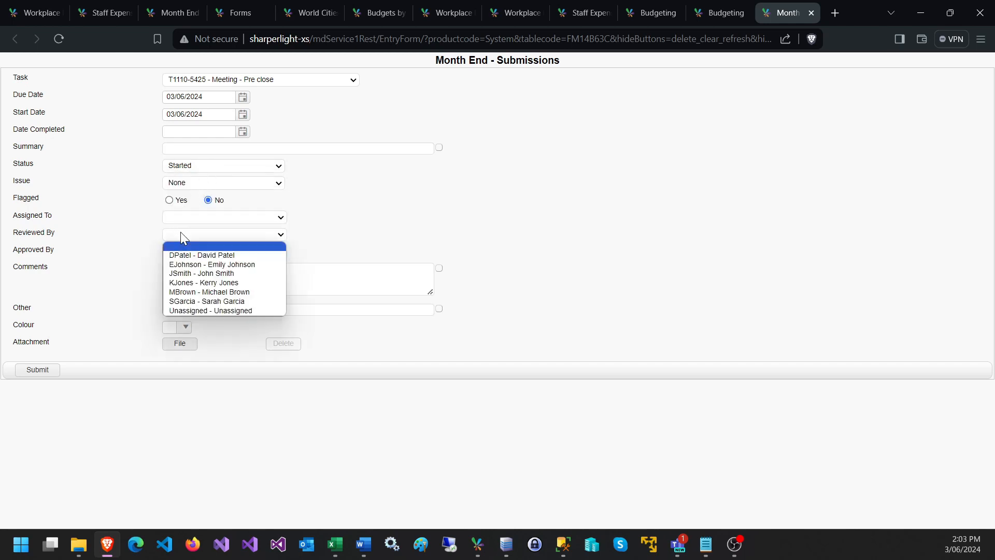
pyautogui.click(181, 234)
pyautogui.click(181, 234)
pyautogui.click(181, 234)
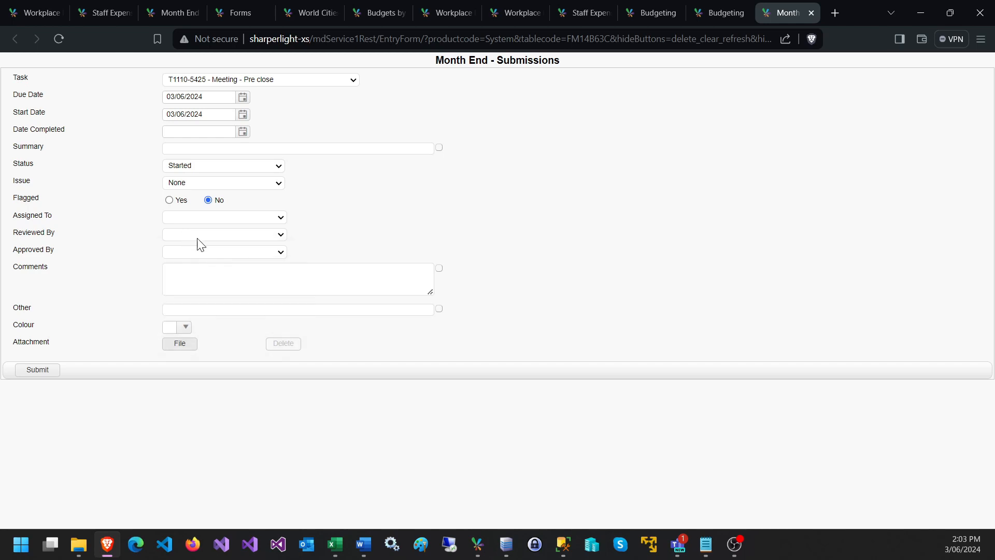
pyautogui.click(198, 258)
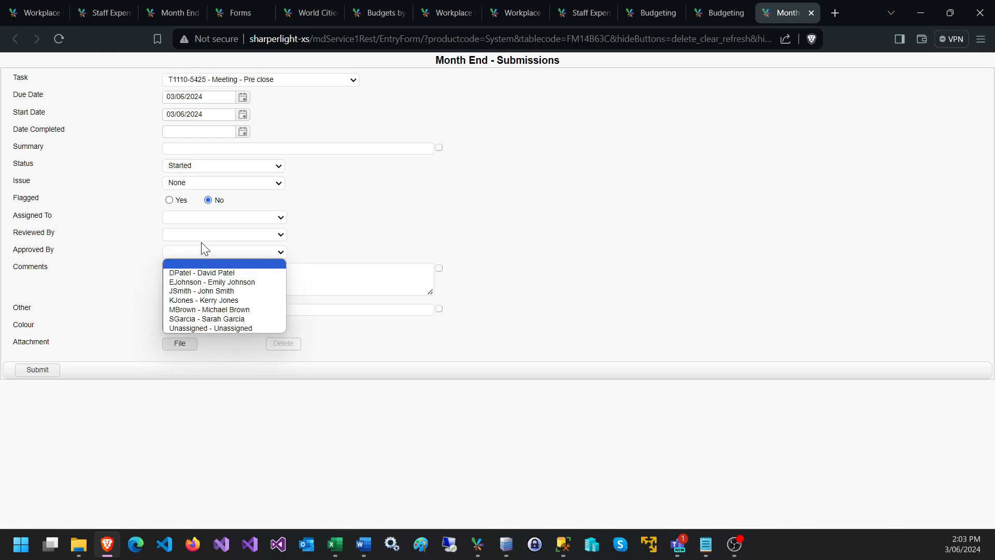
pyautogui.click(203, 231)
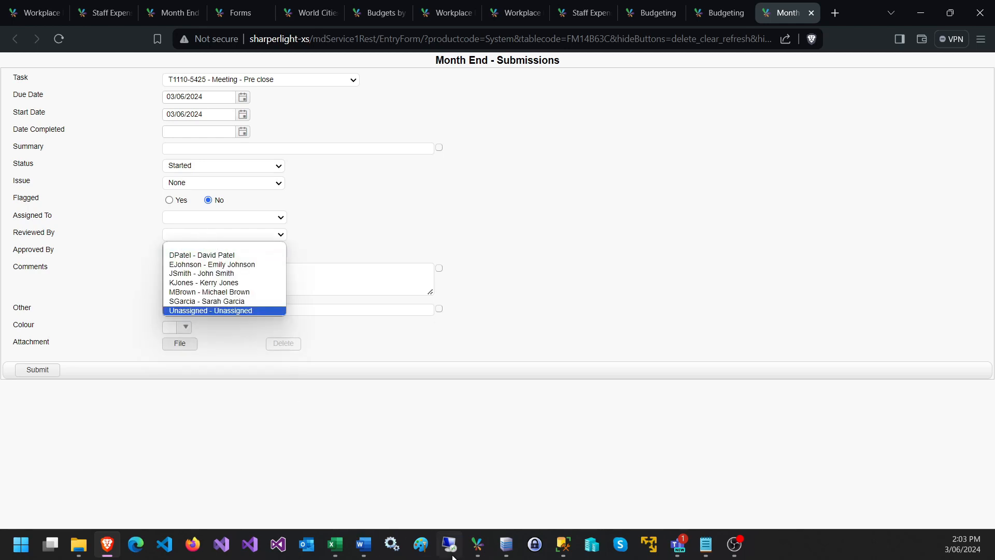
# Return to the Form Designer and review the Component options for the Assigned To field, keeping Dropdown
pyautogui.click(486, 547)
pyautogui.click(510, 485)
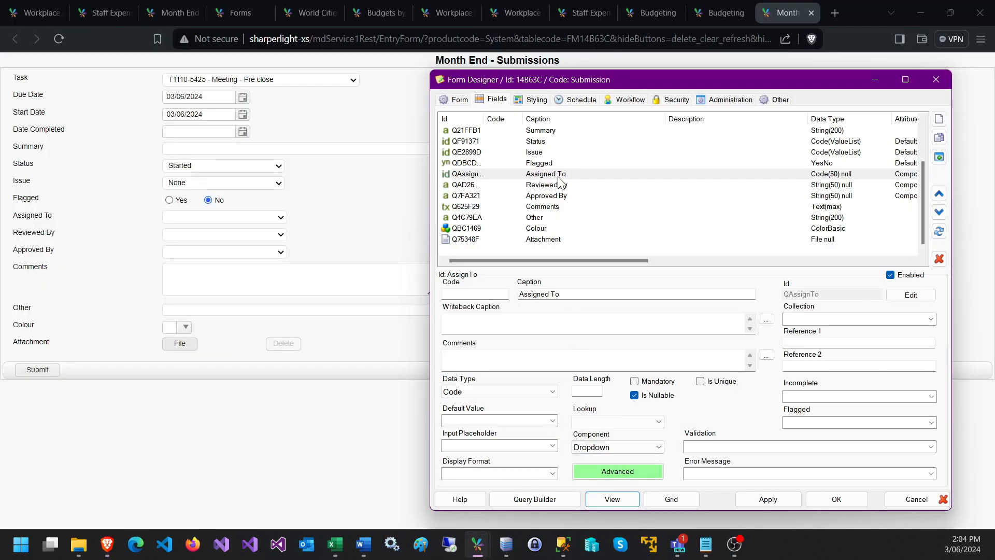
pyautogui.click(620, 446)
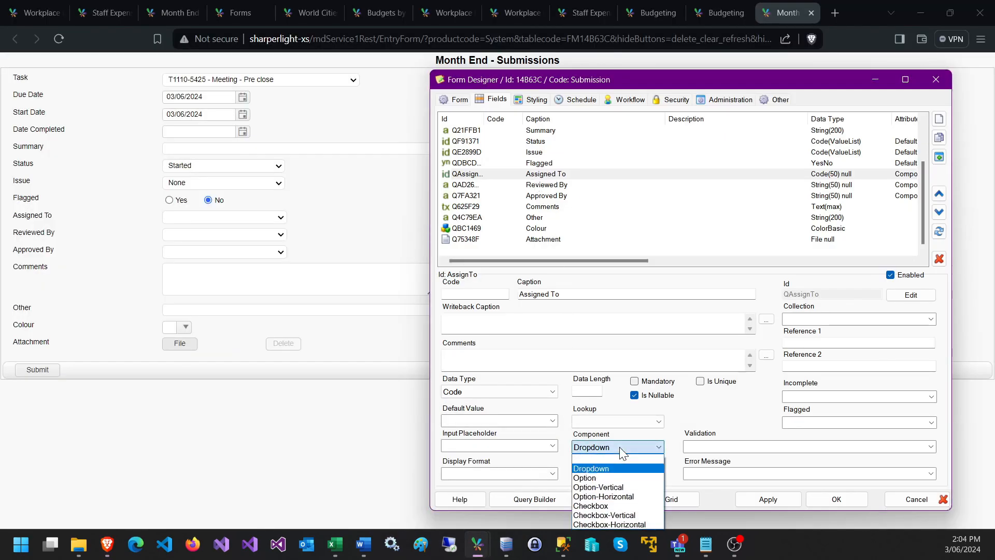
pyautogui.click(596, 469)
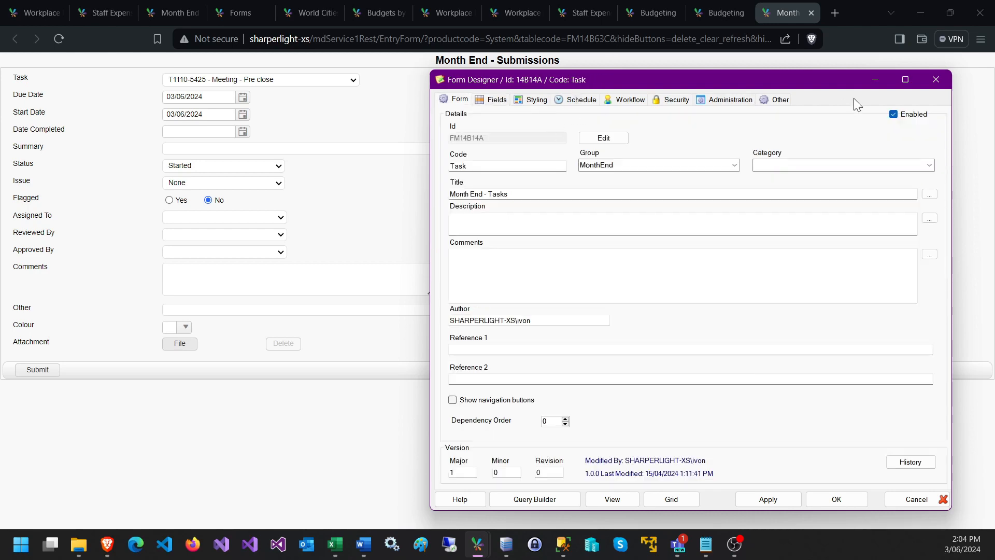
# Inspect the Task form's Report Pack settings, highlighting the Publisher file MonthEnd.pbqlist
pyautogui.click(774, 106)
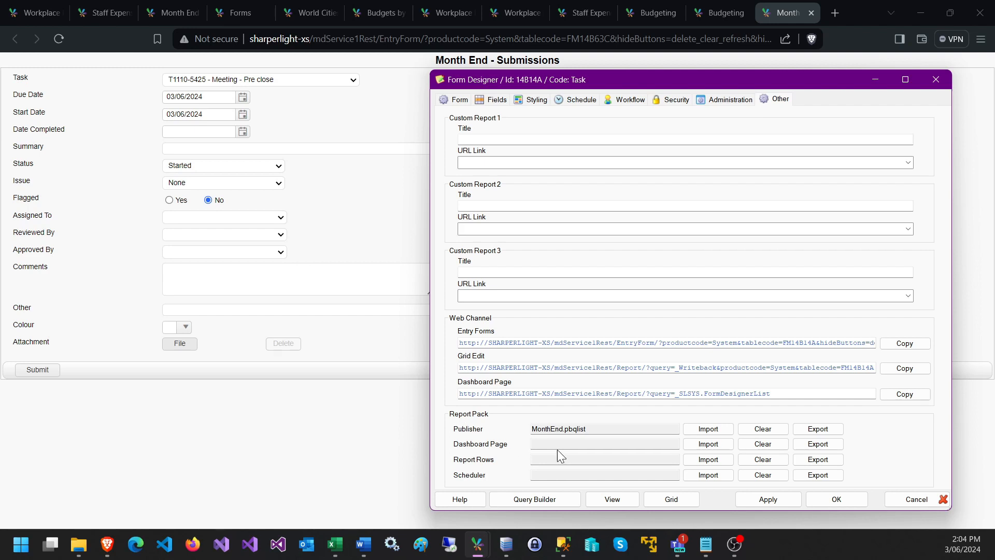
pyautogui.click(604, 431)
pyautogui.moveTo(604, 431); pyautogui.dragTo(500, 429)
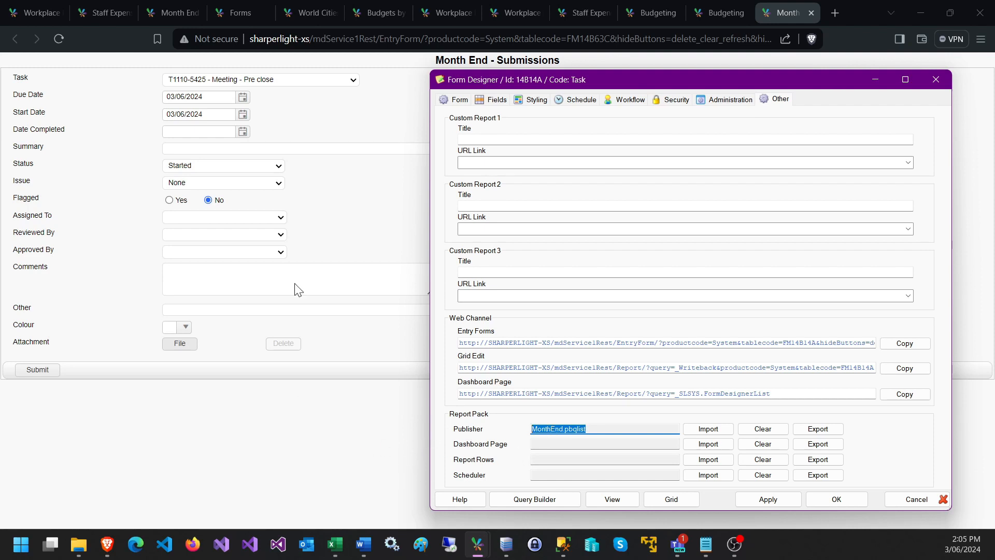
# Switch to the Month End - Tasks page in the browser and view the KPI Stats report
pyautogui.click(181, 12)
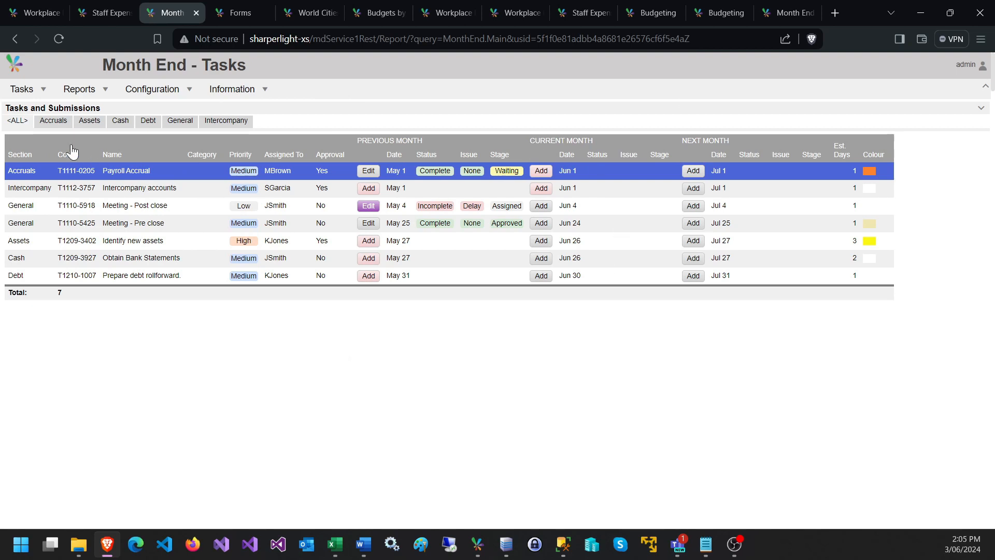
pyautogui.click(31, 93)
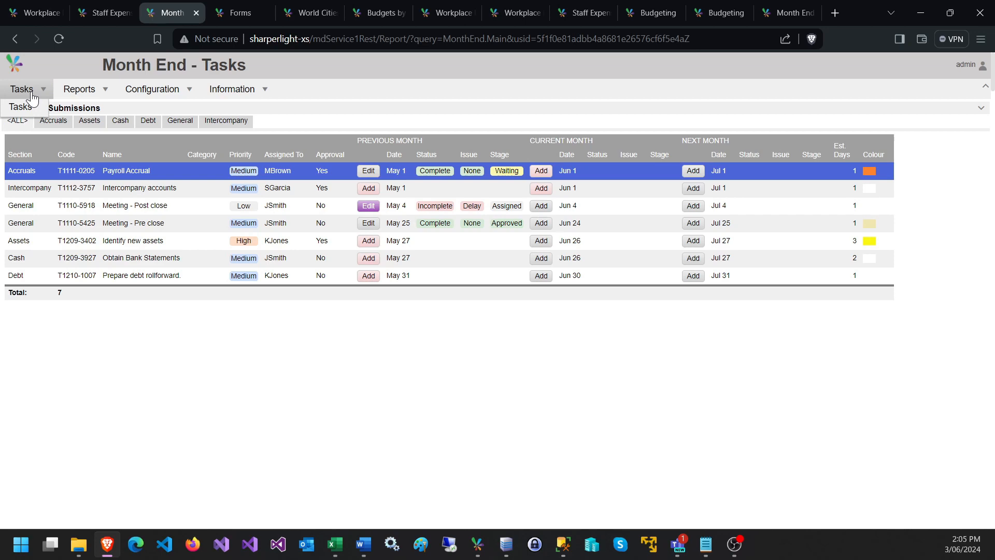
pyautogui.click(77, 93)
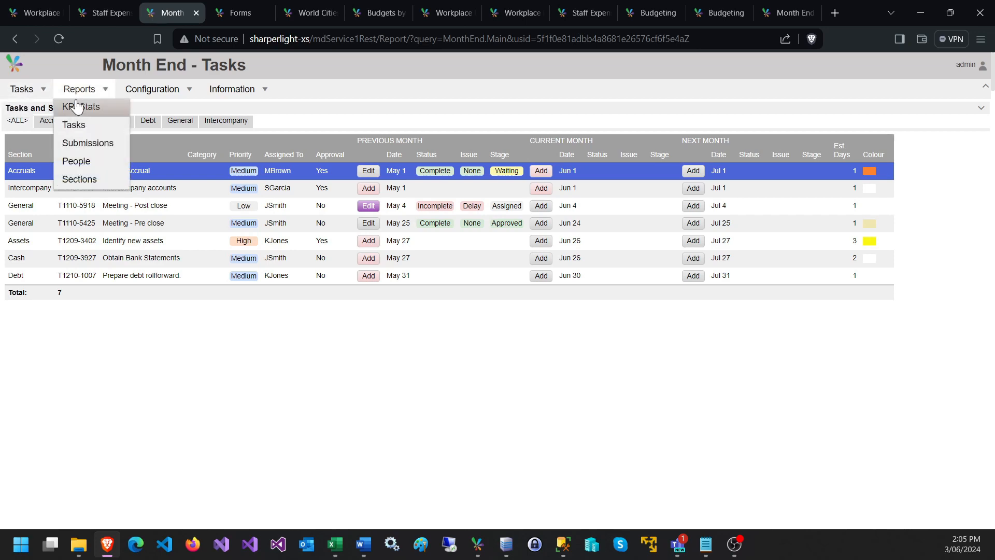
pyautogui.click(78, 106)
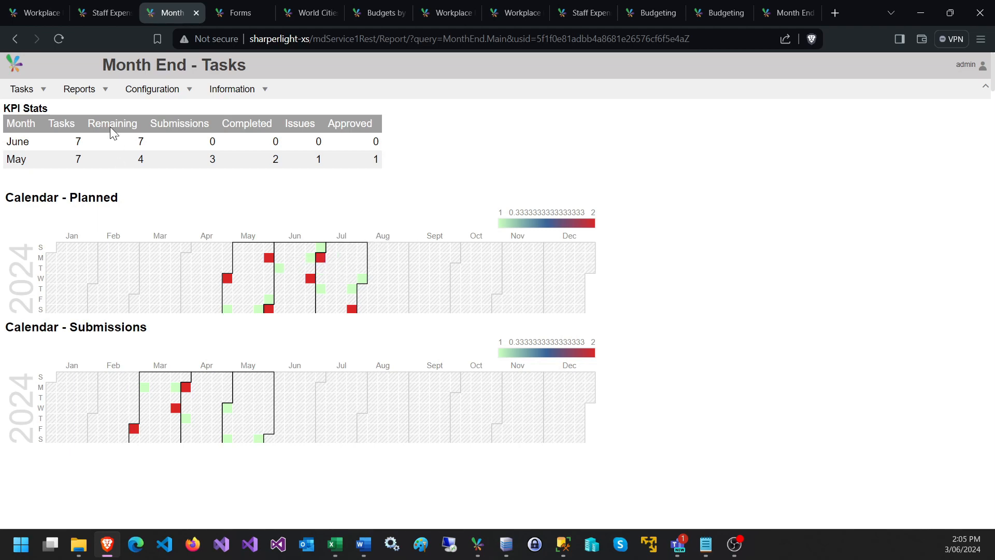
pyautogui.click(79, 88)
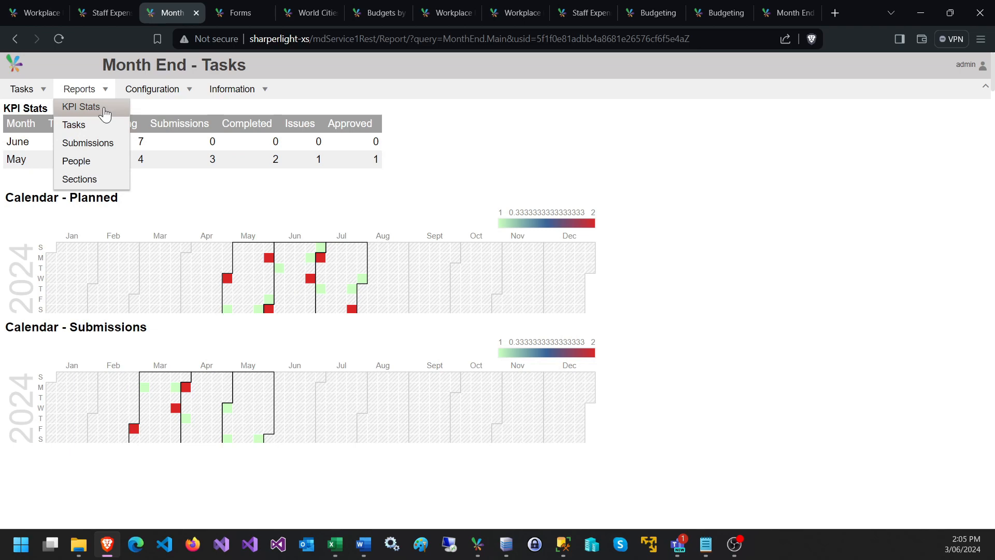
# Review the month-end configuration grids for People, Sections and Tasks without changing any records
pyautogui.click(149, 93)
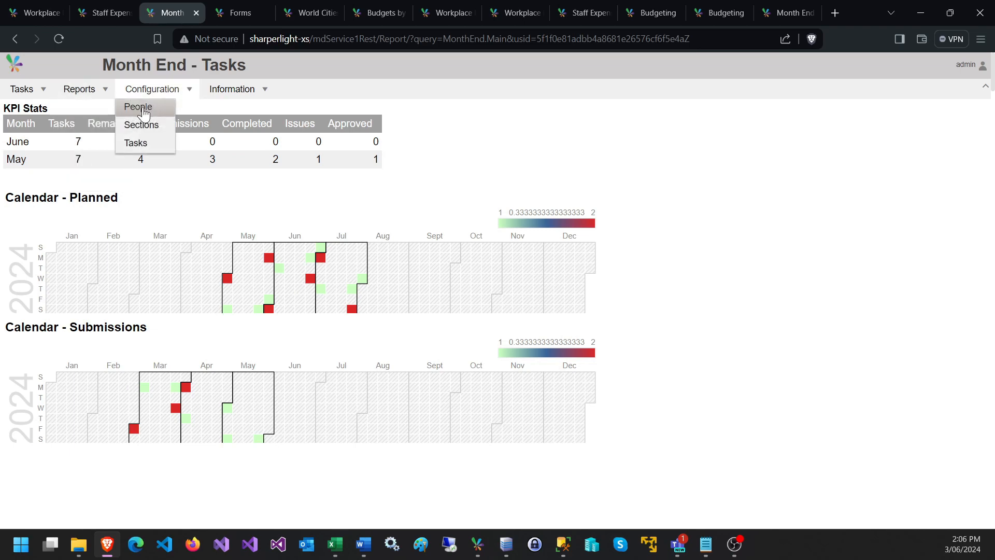
pyautogui.click(142, 109)
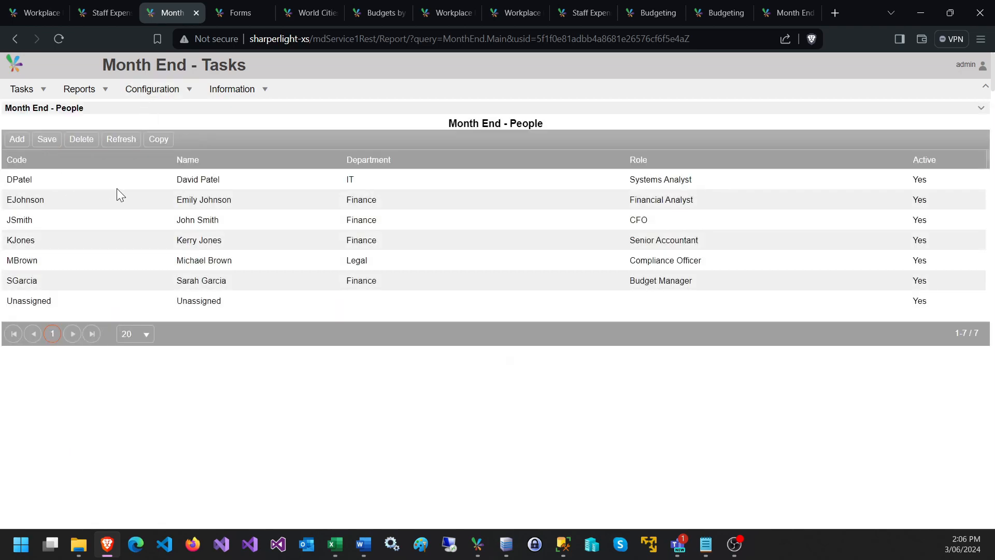
pyautogui.click(500, 206)
pyautogui.click(663, 239)
pyautogui.click(153, 89)
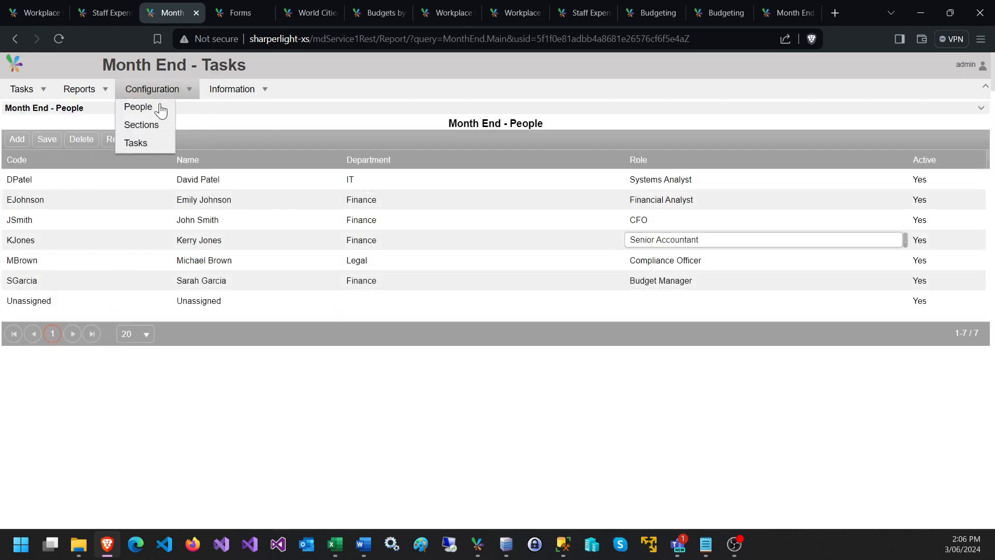
pyautogui.click(147, 124)
pyautogui.click(152, 88)
pyautogui.click(156, 142)
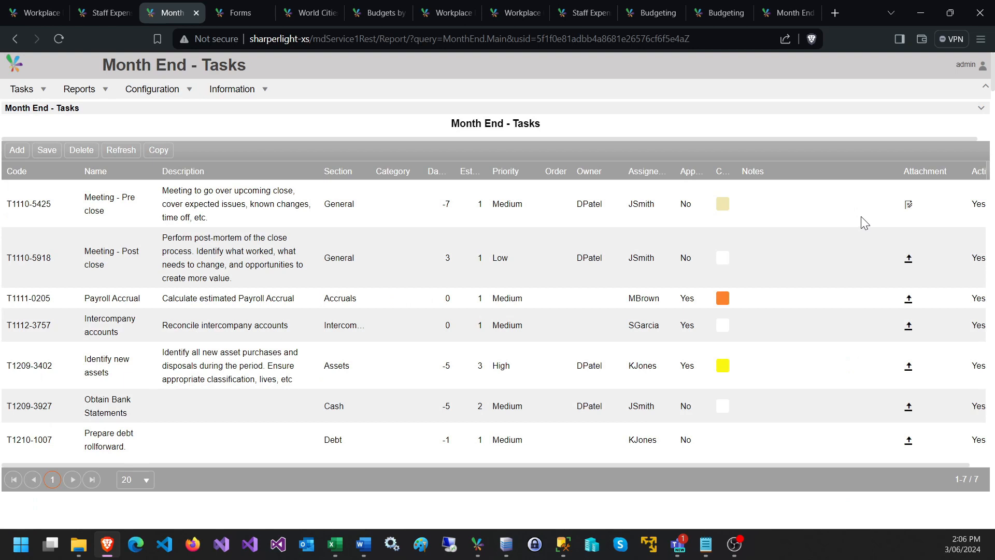
# Reload the Tasks and Submissions overview and open the Payroll Accrual task's previous-month submission to examine its fields
pyautogui.click(56, 39)
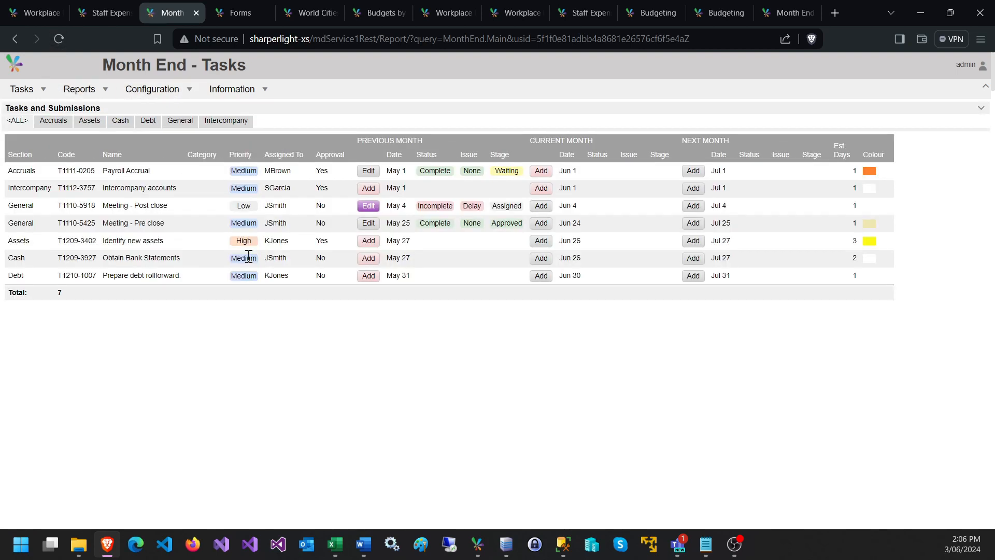
pyautogui.click(161, 205)
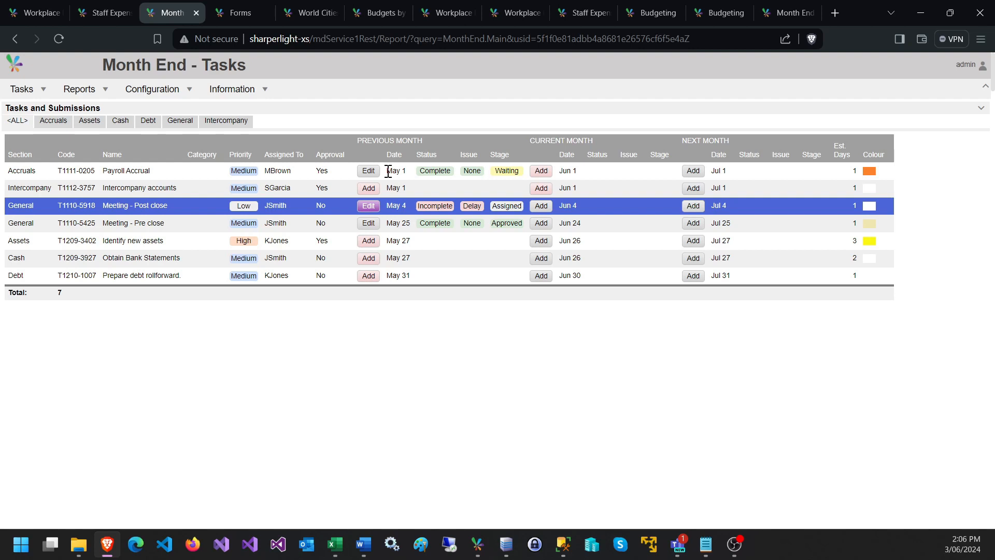
pyautogui.click(369, 171)
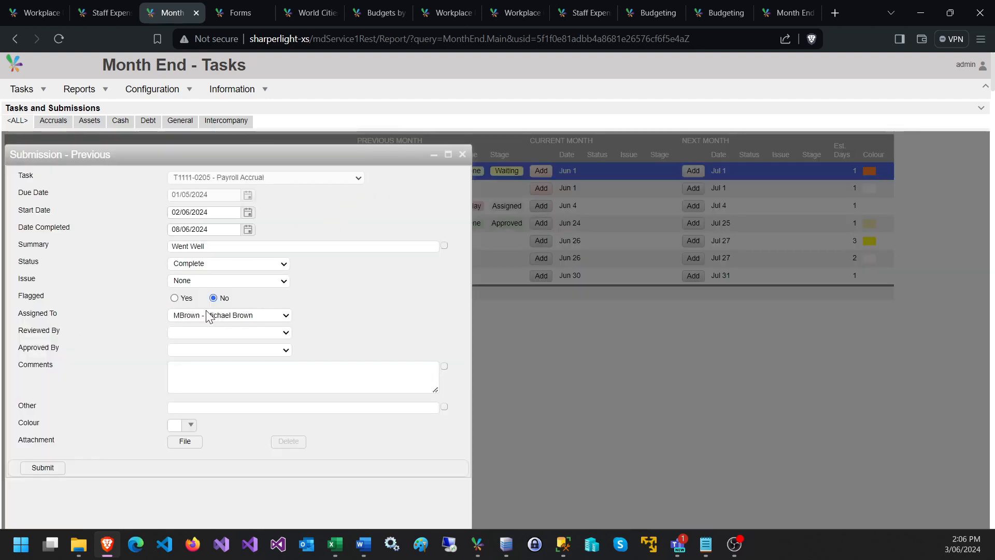
pyautogui.click(462, 154)
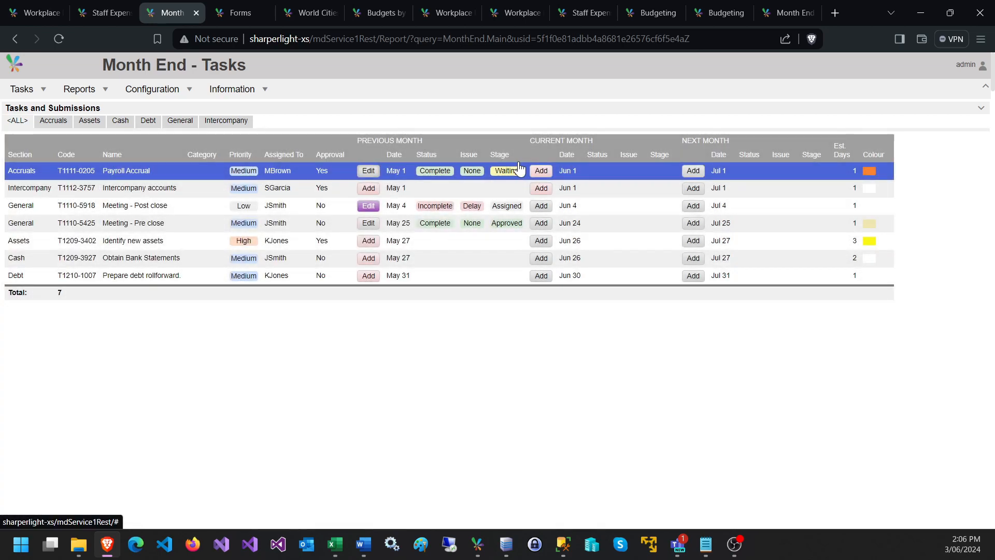
pyautogui.click(367, 172)
pyautogui.scroll(-1, 285, 259)
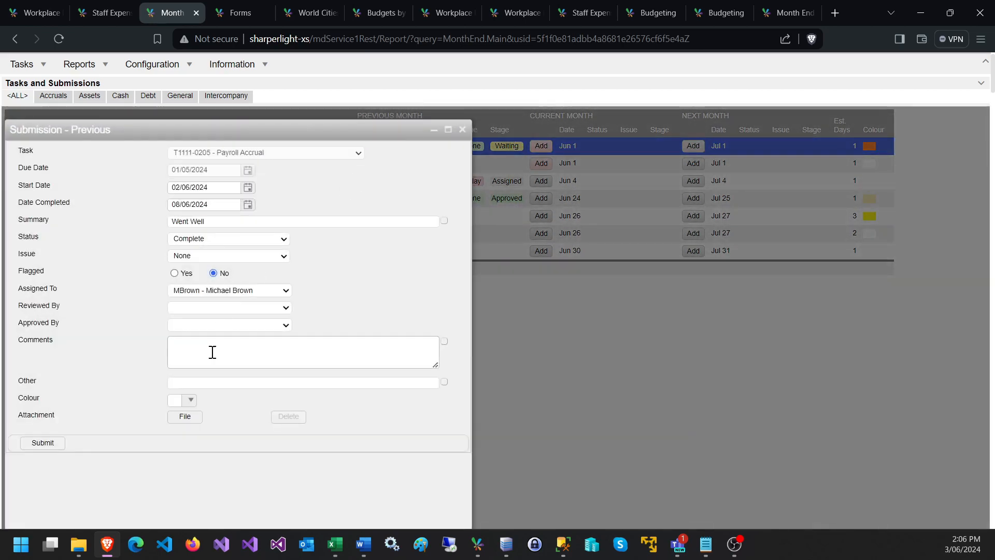
# Select a reviewer and an approver in the Payroll Accrual previous-month submission and submit it
pyautogui.click(286, 308)
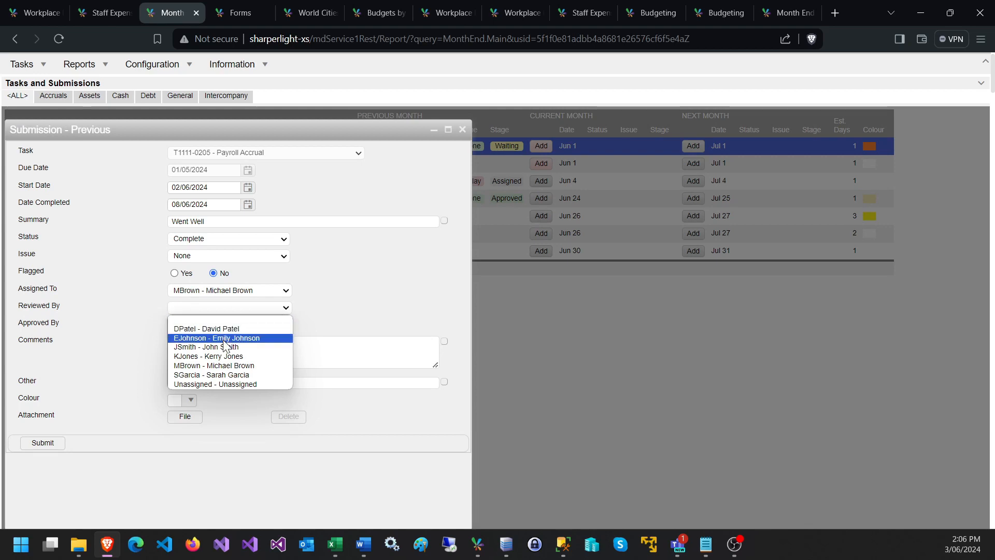
pyautogui.click(225, 356)
pyautogui.click(266, 328)
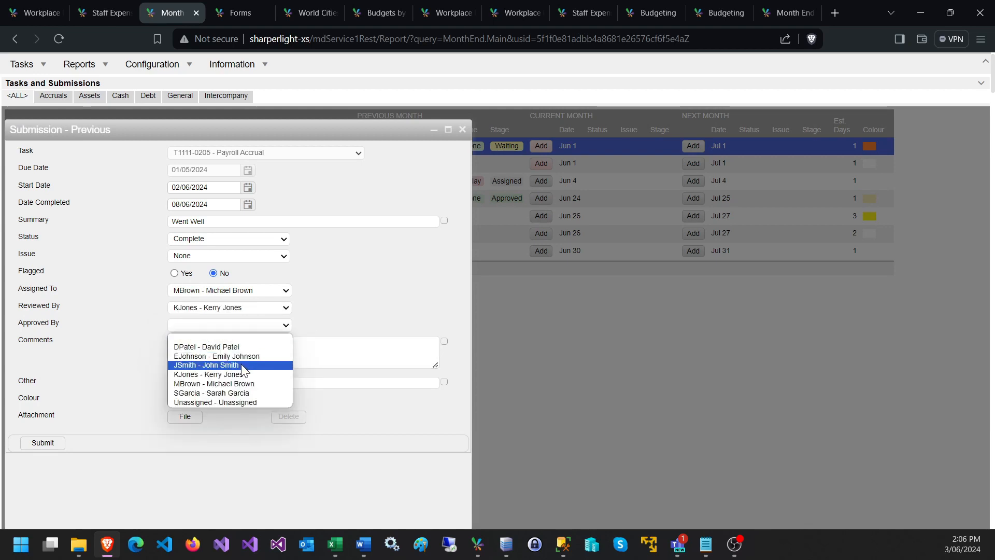
pyautogui.click(241, 365)
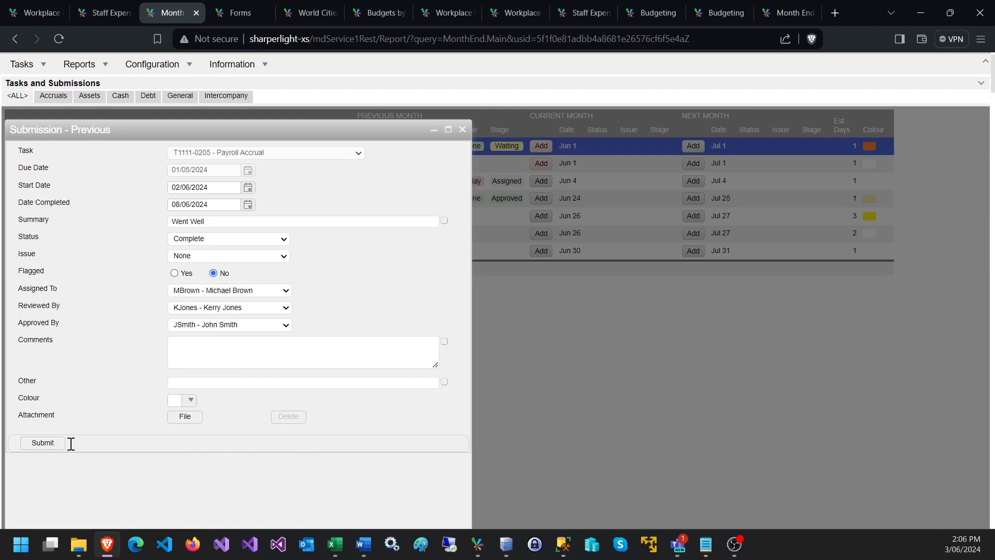
pyautogui.click(42, 443)
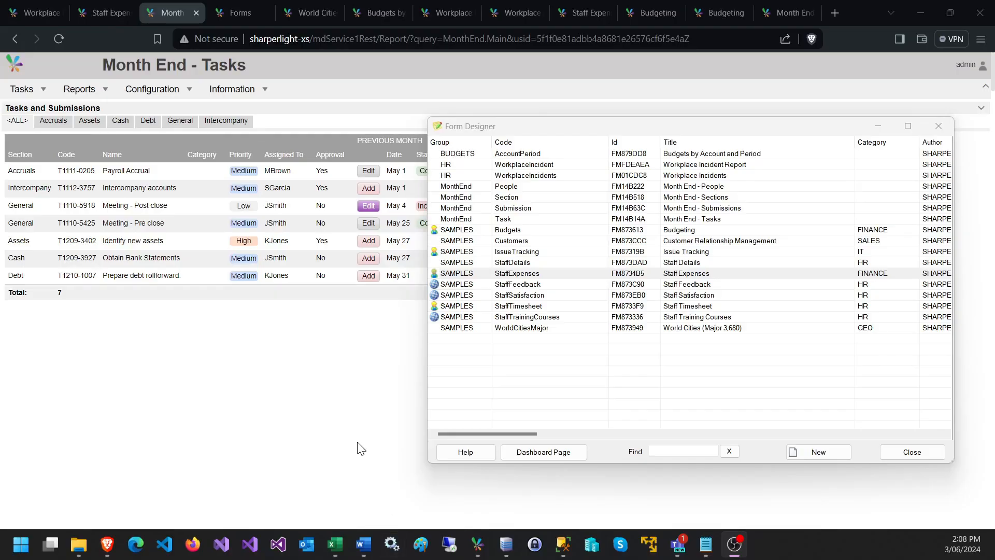
# Open the StaffExpenses form in Form Designer, examine its Schedule settings including Everyday and Records per day, and cancel without saving
pyautogui.click(518, 270)
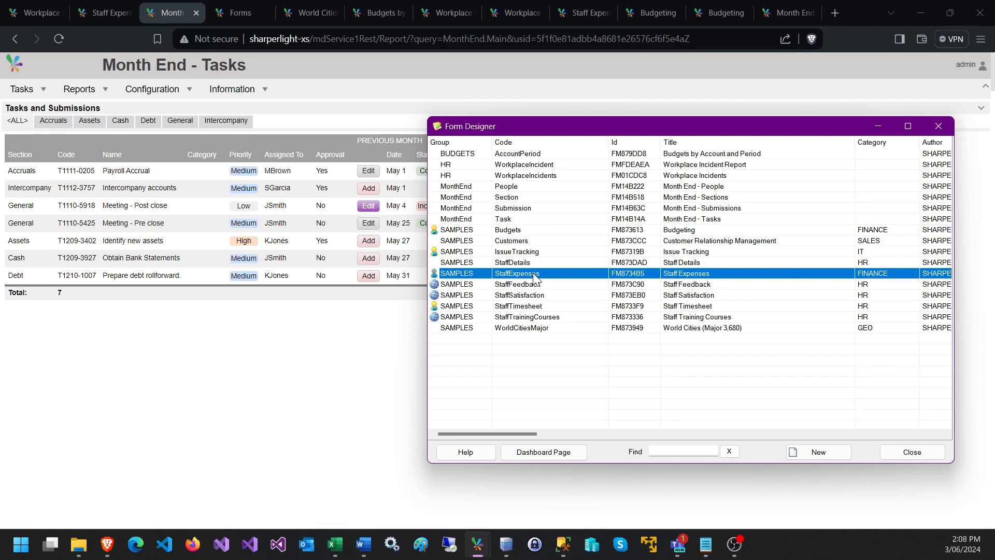
pyautogui.doubleClick(537, 279)
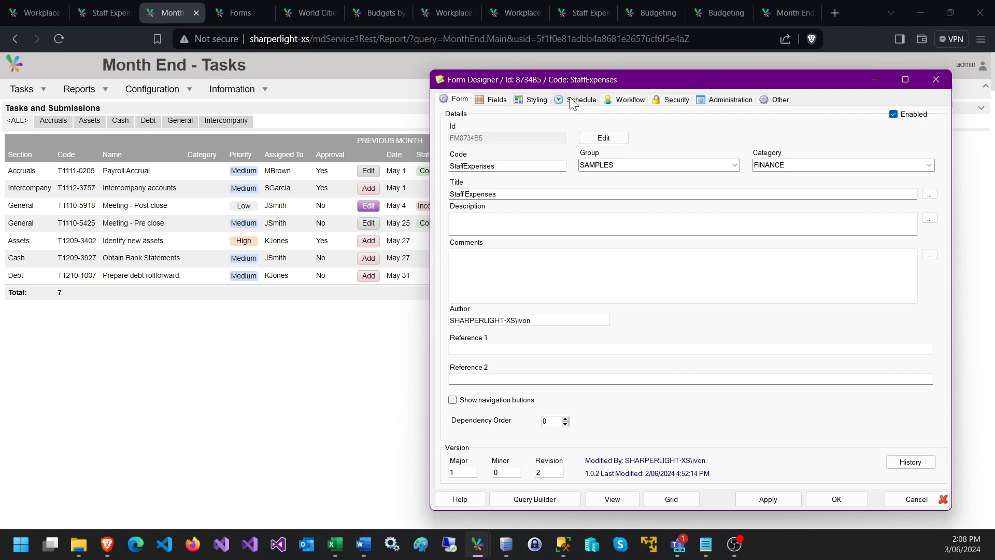
pyautogui.moveTo(605, 81); pyautogui.dragTo(573, 79)
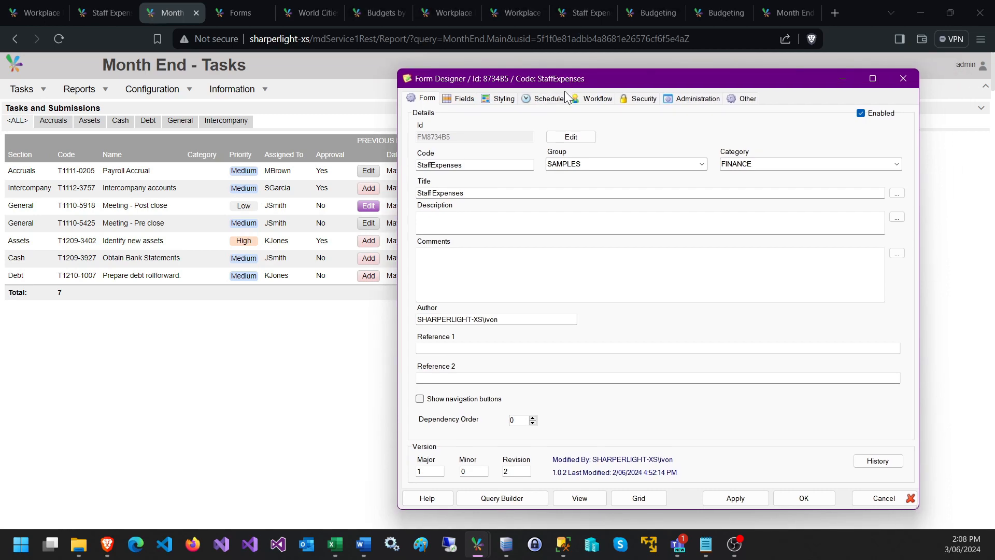
pyautogui.click(539, 101)
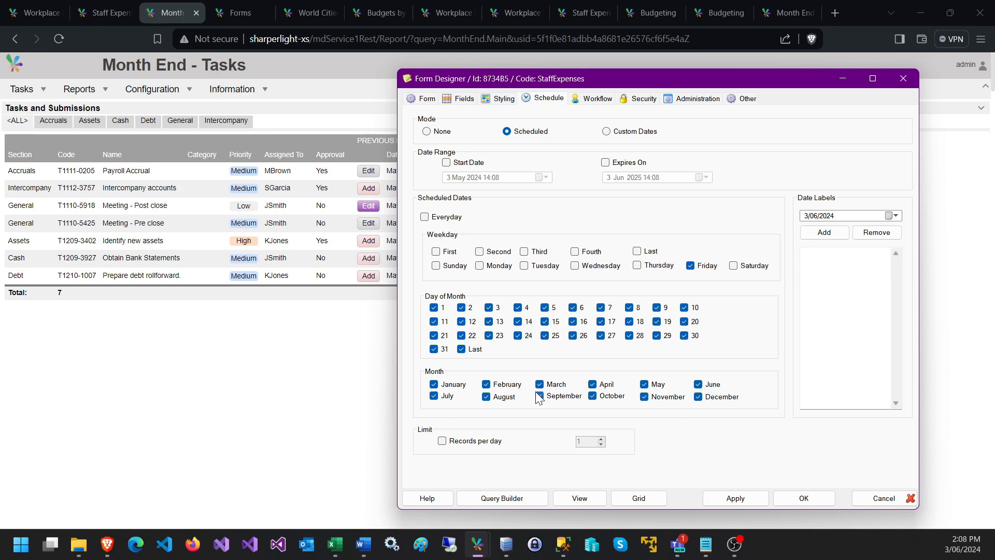
pyautogui.click(434, 220)
pyautogui.click(433, 220)
pyautogui.click(493, 443)
pyautogui.click(484, 443)
pyautogui.moveTo(826, 327)
pyautogui.click(881, 498)
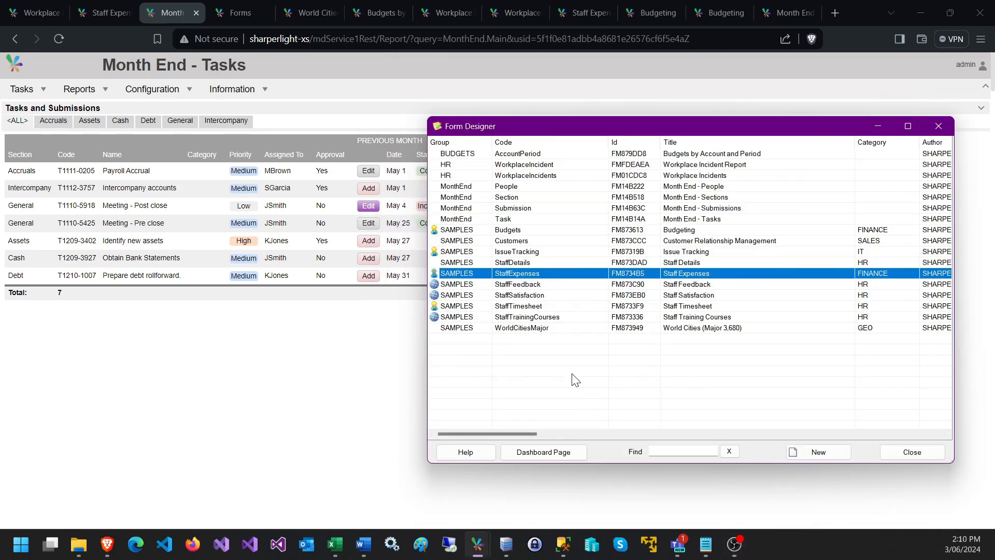
# Open the Forms dashboard page in the browser and expand the StaffExpenses form's scheduled submissions
pyautogui.rightClick(532, 274)
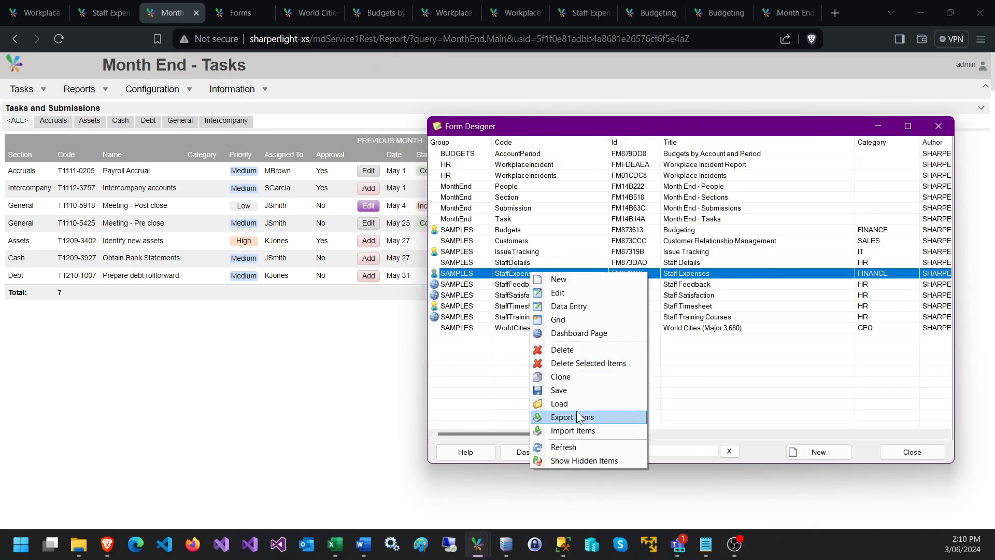
pyautogui.click(604, 335)
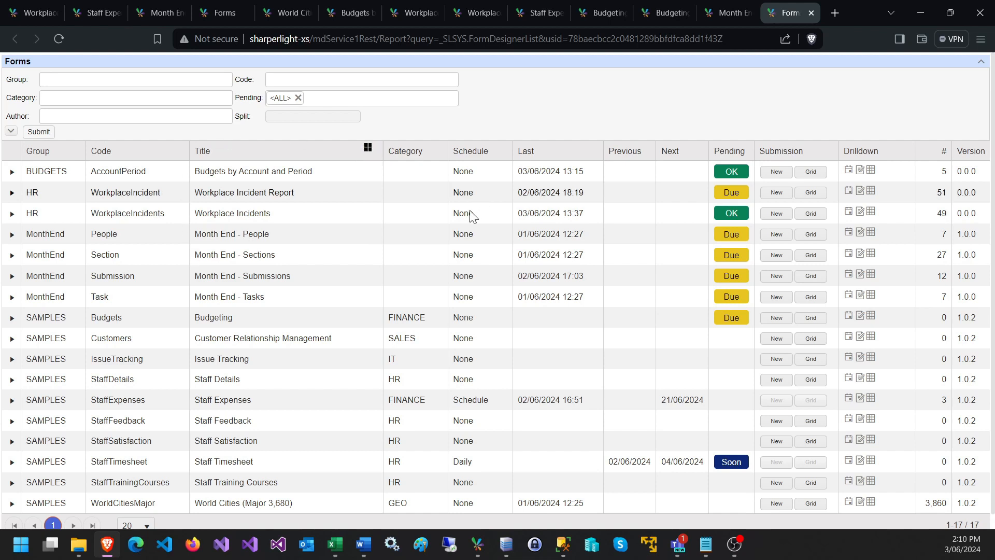
pyautogui.scroll(-1, 363, 306)
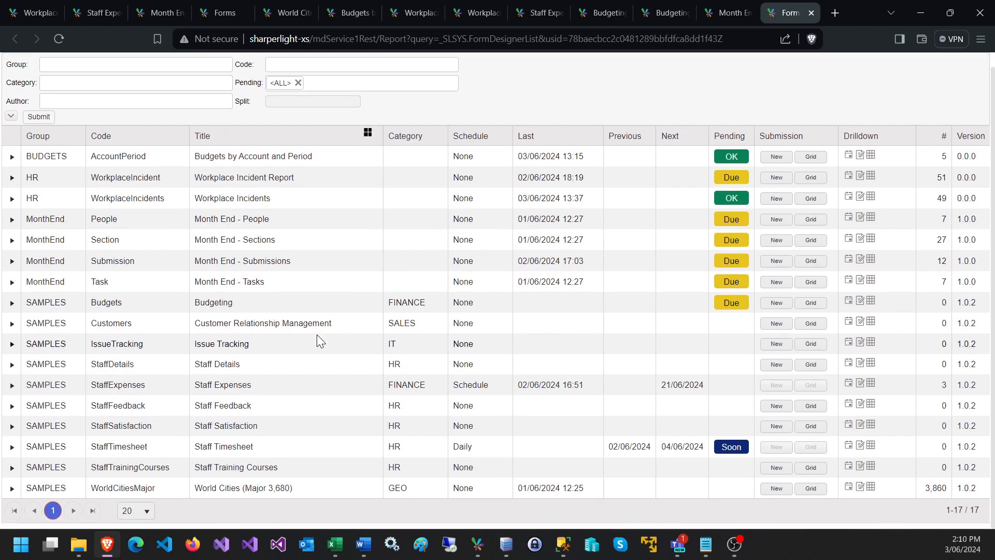
pyautogui.click(12, 386)
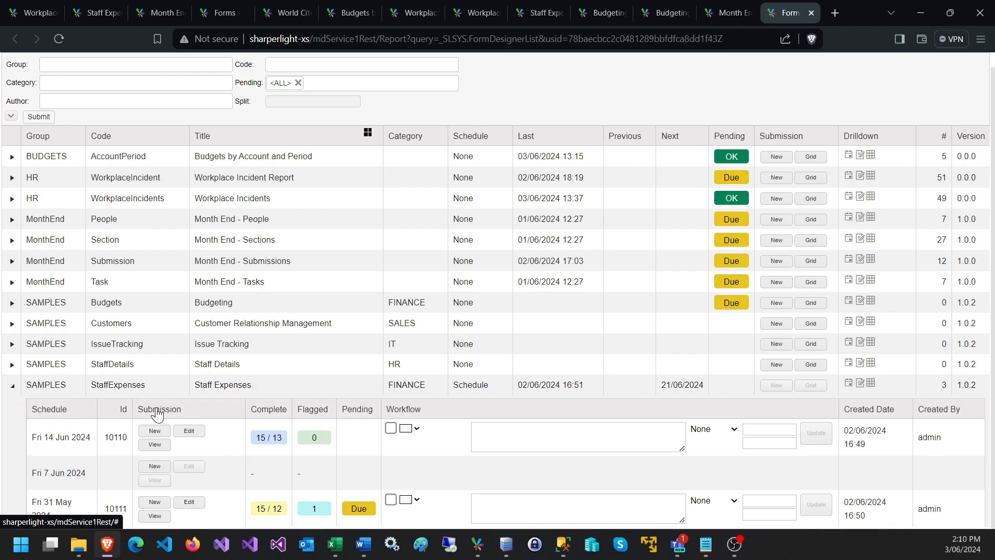
# Review the StaffExpenses schedule and examine the Fri 31 May 2024 submission's fields, closing it without changes
pyautogui.scroll(-2, 155, 409)
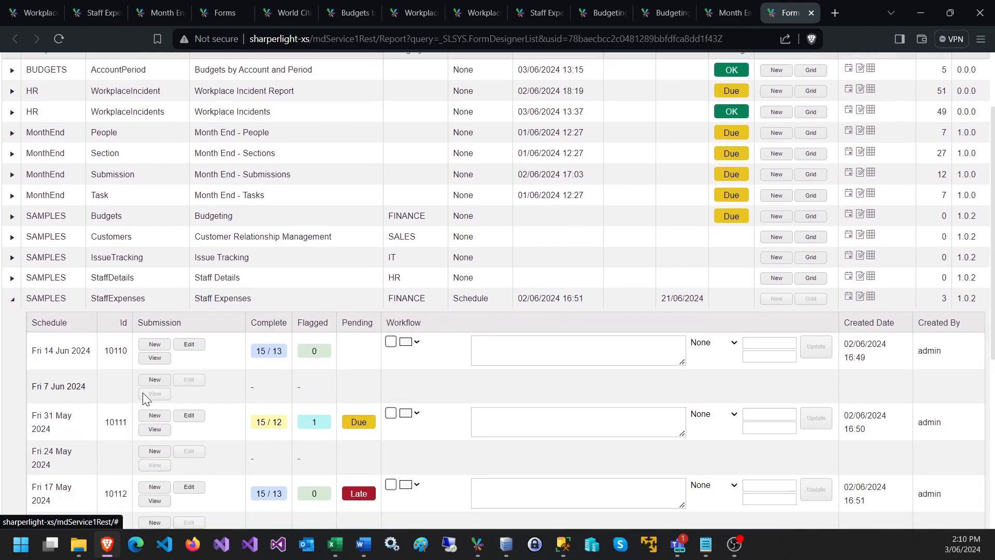
pyautogui.scroll(-1, 146, 398)
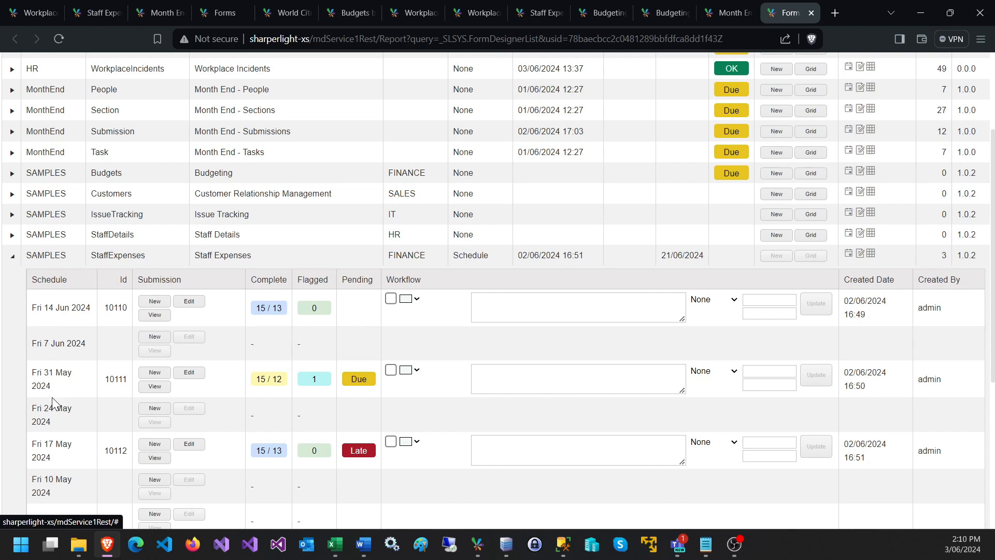
pyautogui.scroll(-3, 52, 397)
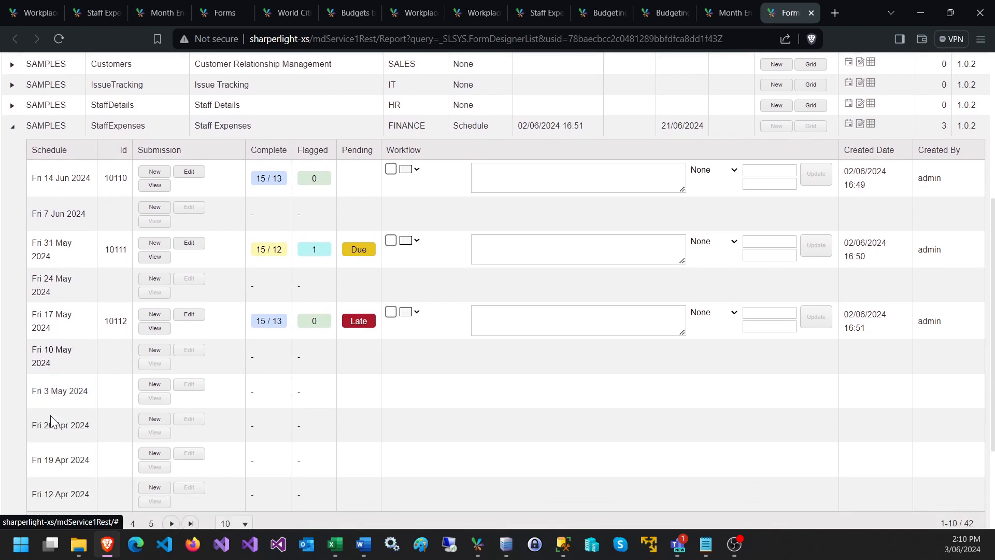
pyautogui.scroll(1, 52, 417)
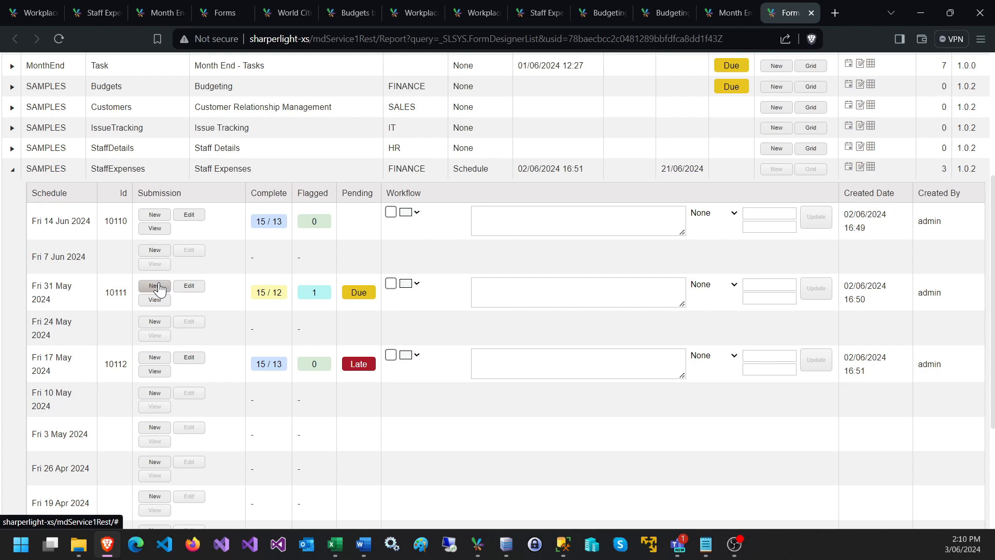
pyautogui.click(196, 291)
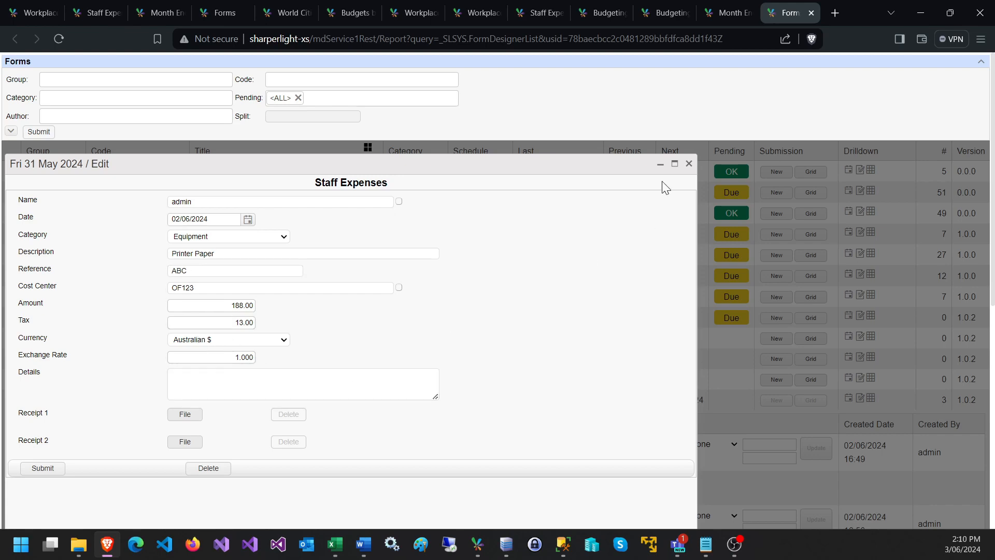
pyautogui.click(688, 164)
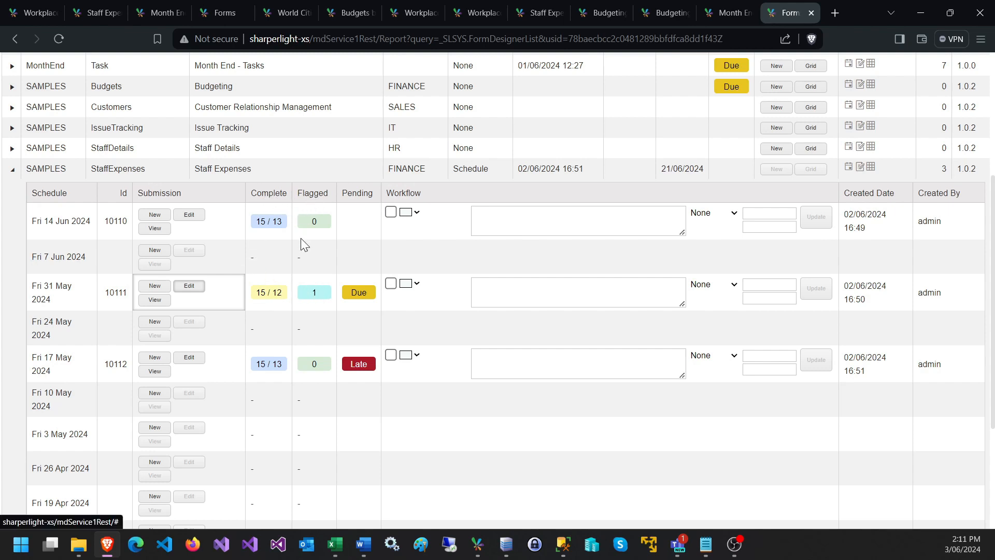
# Switch back to Form Designer and inspect the Flagged condition options of the StaffExpenses form's Receipt 1 field
pyautogui.click(477, 544)
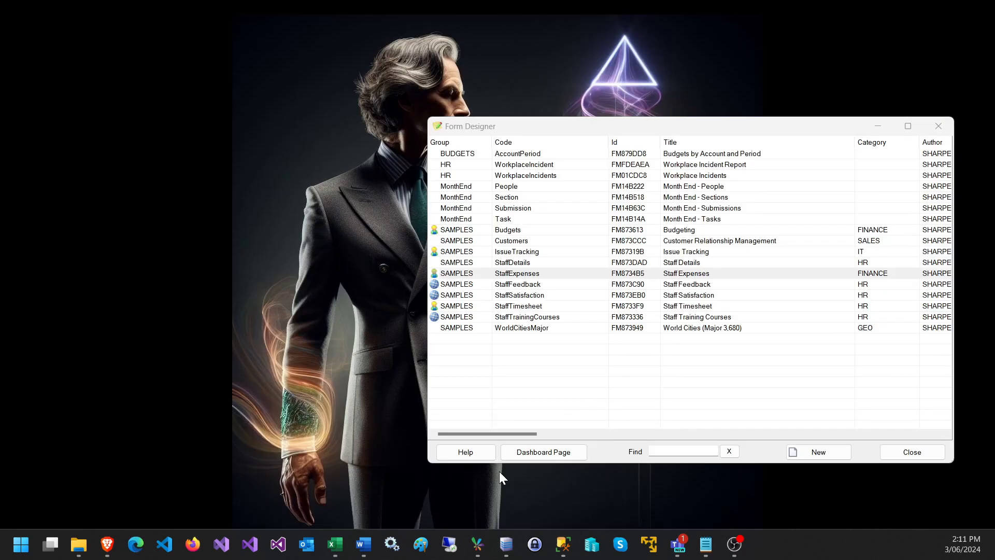
pyautogui.click(499, 471)
pyautogui.doubleClick(490, 274)
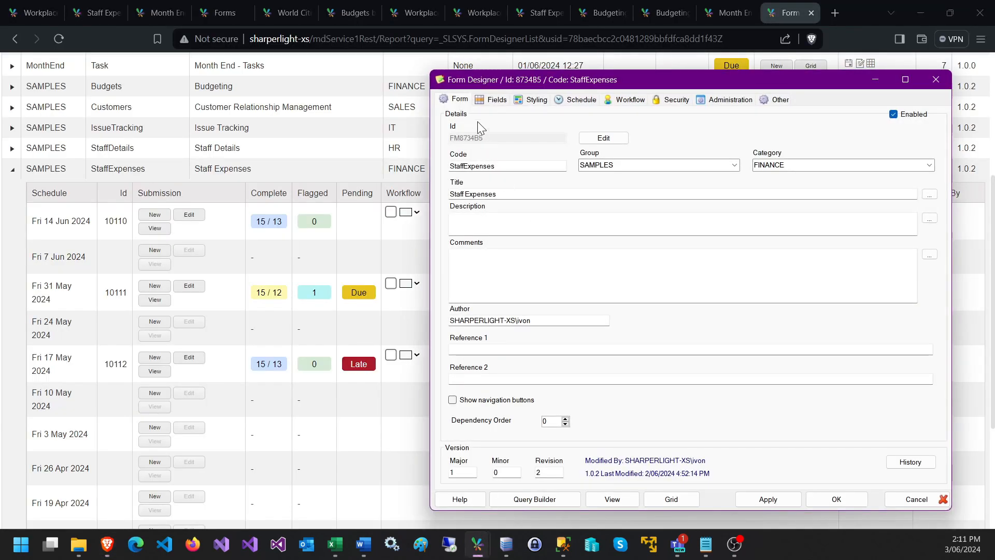
pyautogui.click(491, 100)
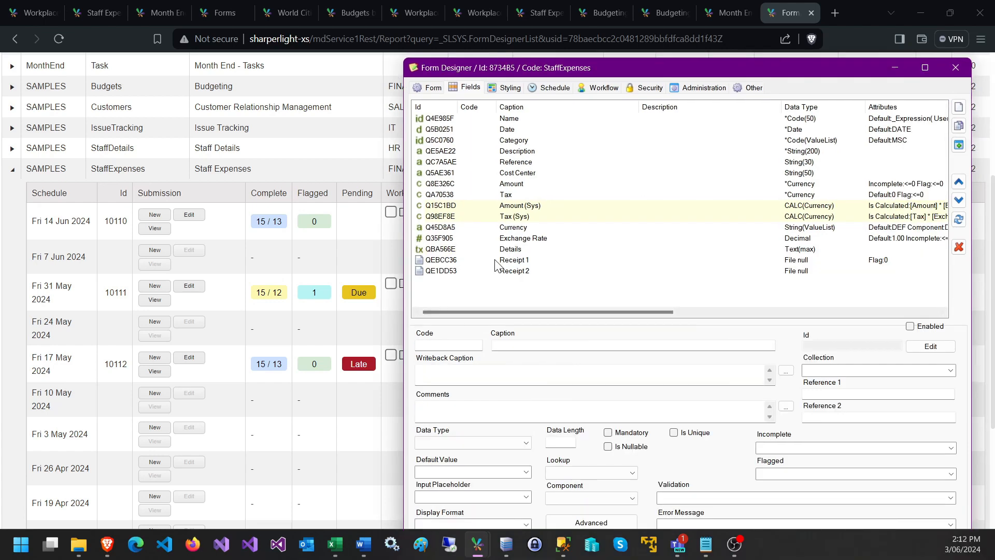
pyautogui.click(495, 261)
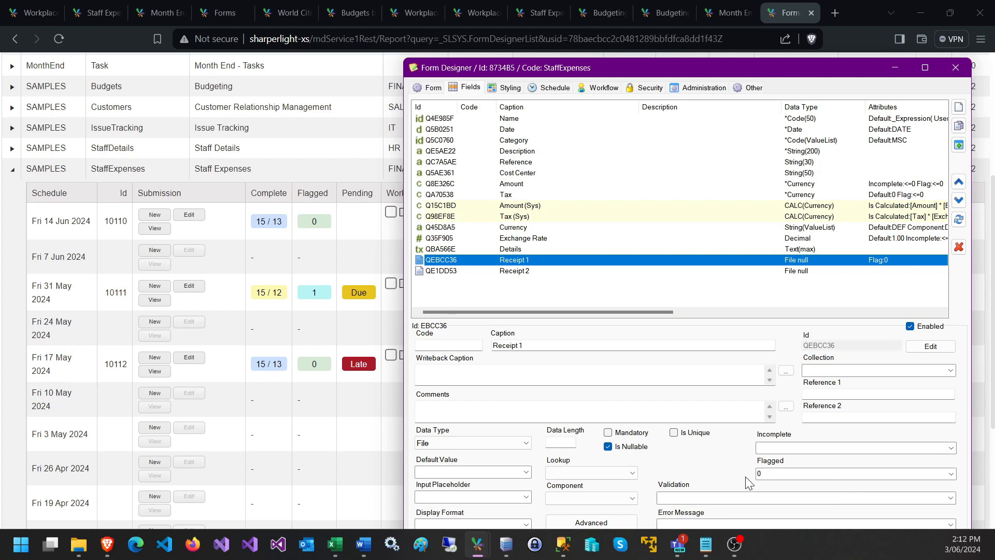
pyautogui.click(952, 474)
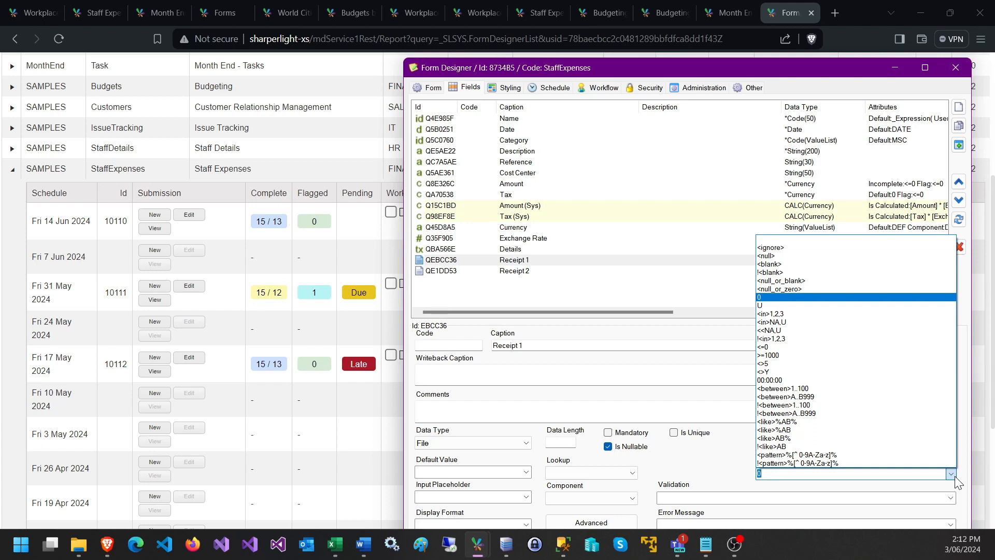
pyautogui.click(955, 478)
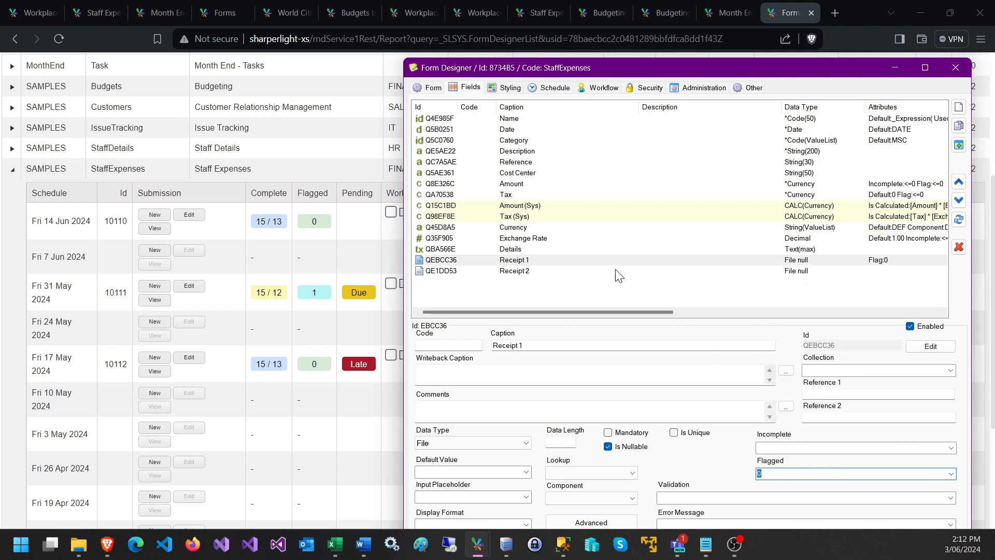
# Set the Amount field's Flagged condition to >1000 and inspect its Incomplete condition
pyautogui.click(529, 184)
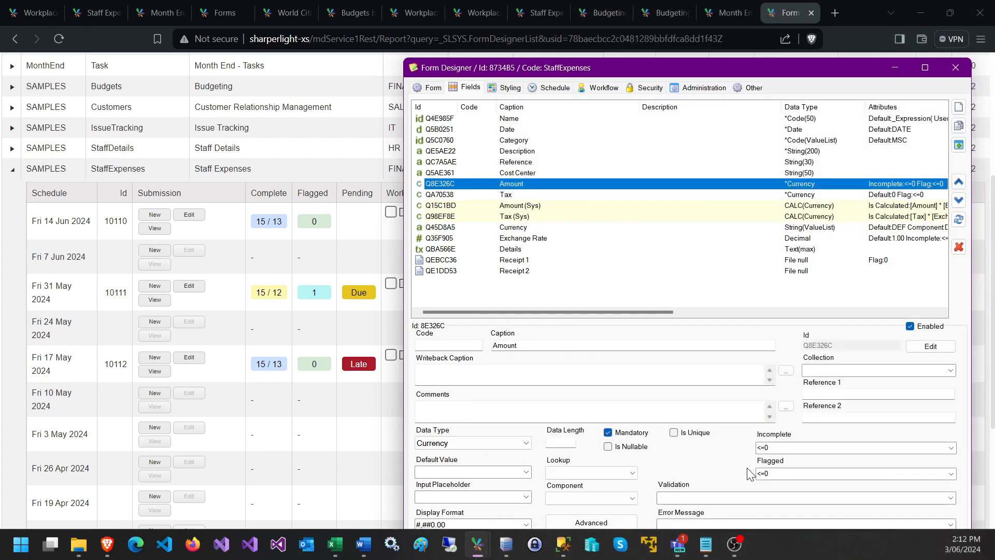
pyautogui.click(778, 473)
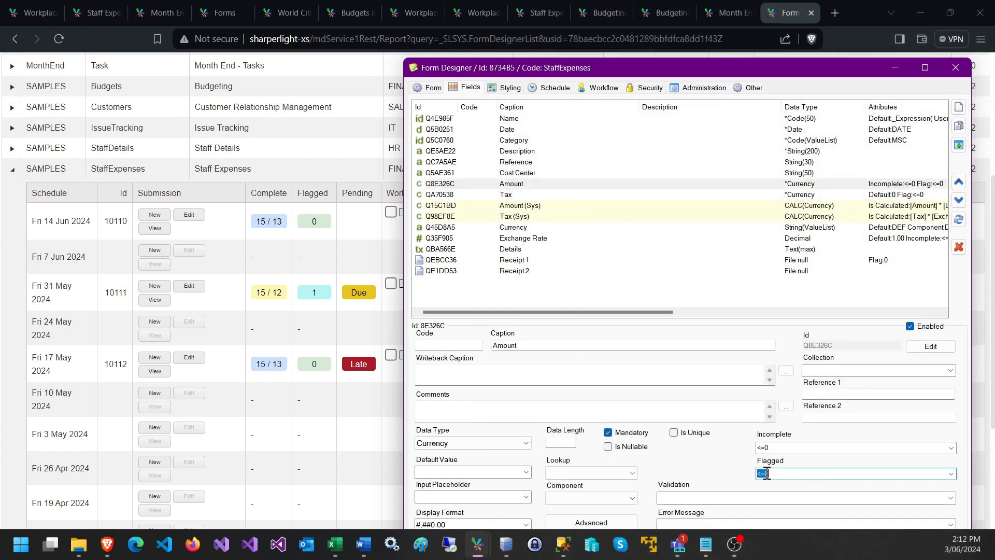
pyautogui.write('>1000')
pyautogui.click(777, 445)
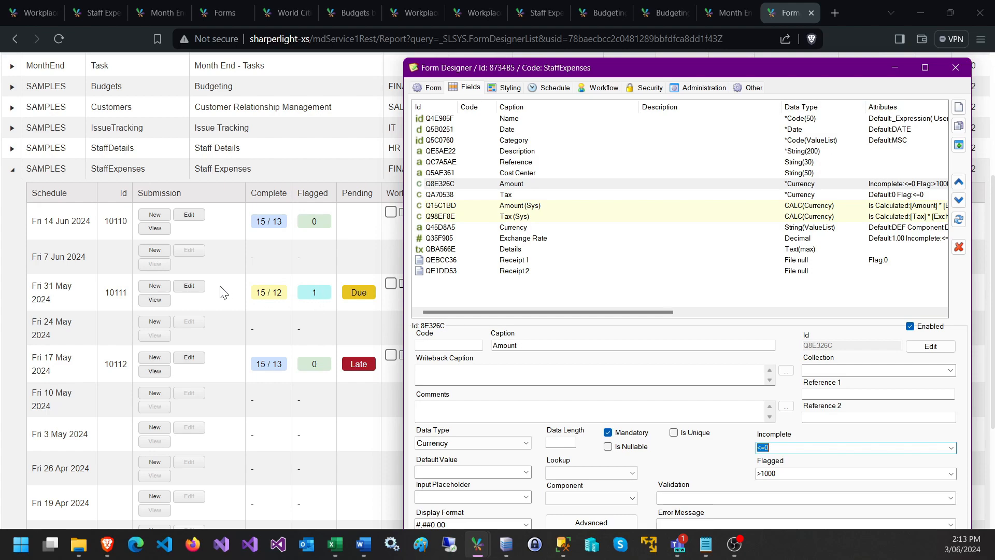
# Edit the Fri 31 May 2024 submission in the browser, attach an image from the Pictures folder as Receipt 1, and submit it
pyautogui.click(196, 288)
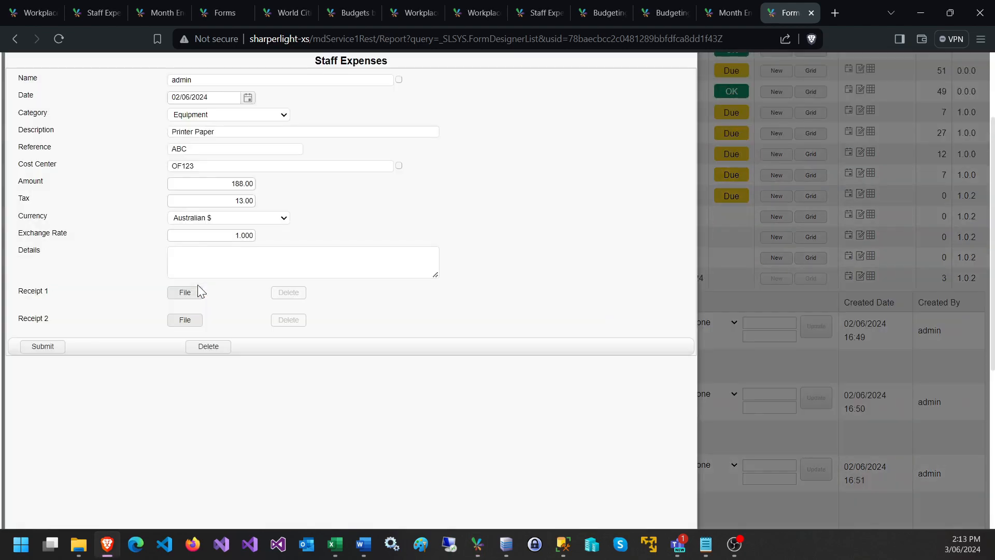
pyautogui.click(185, 295)
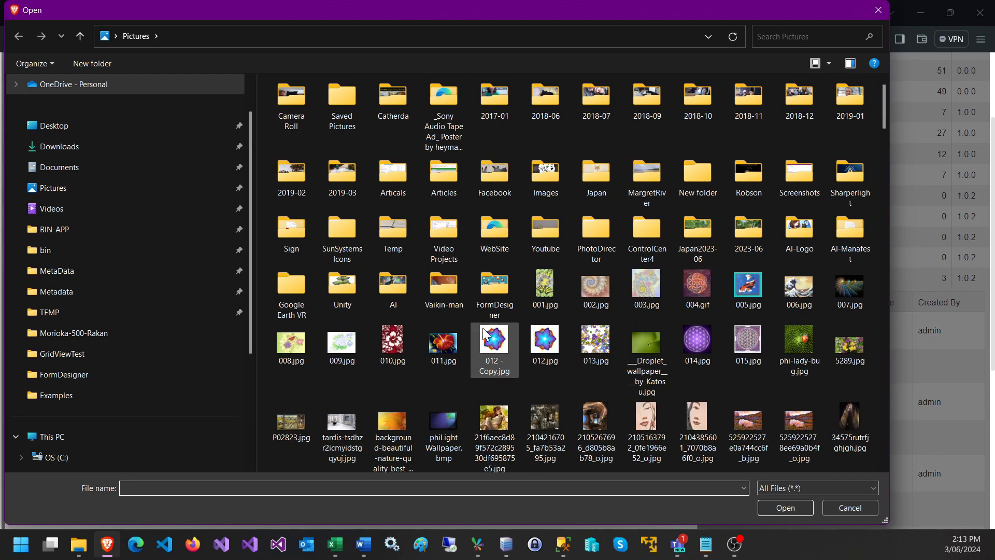
pyautogui.doubleClick(680, 328)
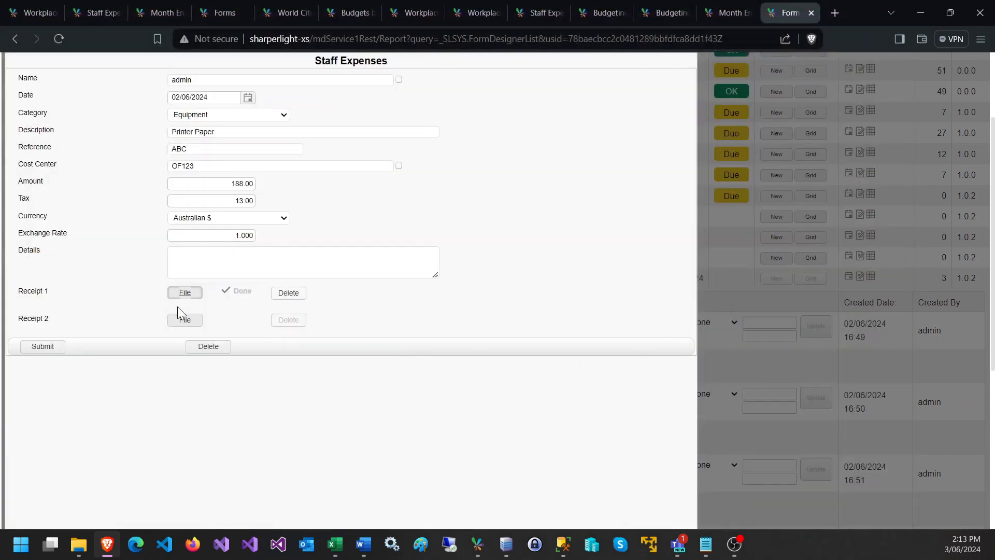
pyautogui.click(43, 346)
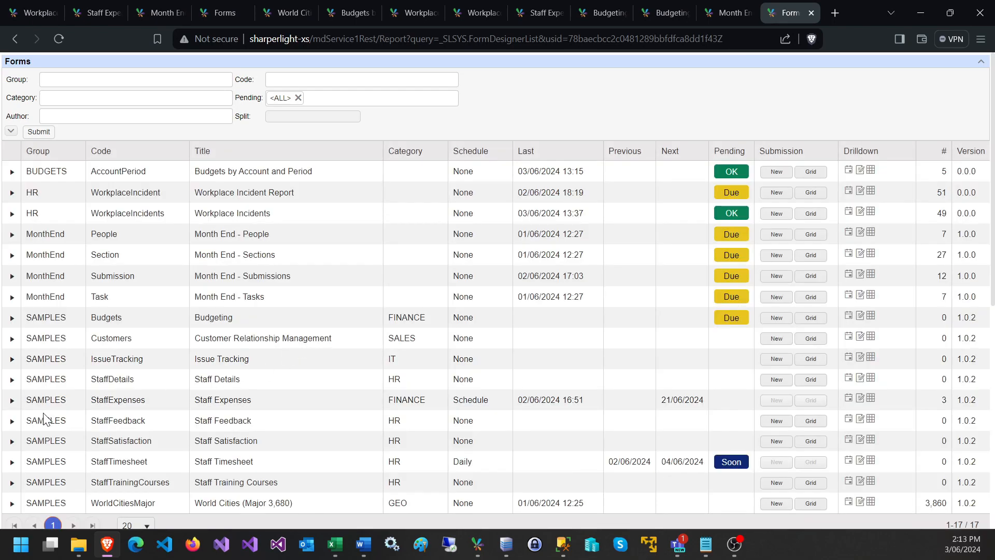
# Expand the StaffExpenses submissions again and check the Complete and Flagged indicators for Fri 31 May 2024
pyautogui.click(12, 400)
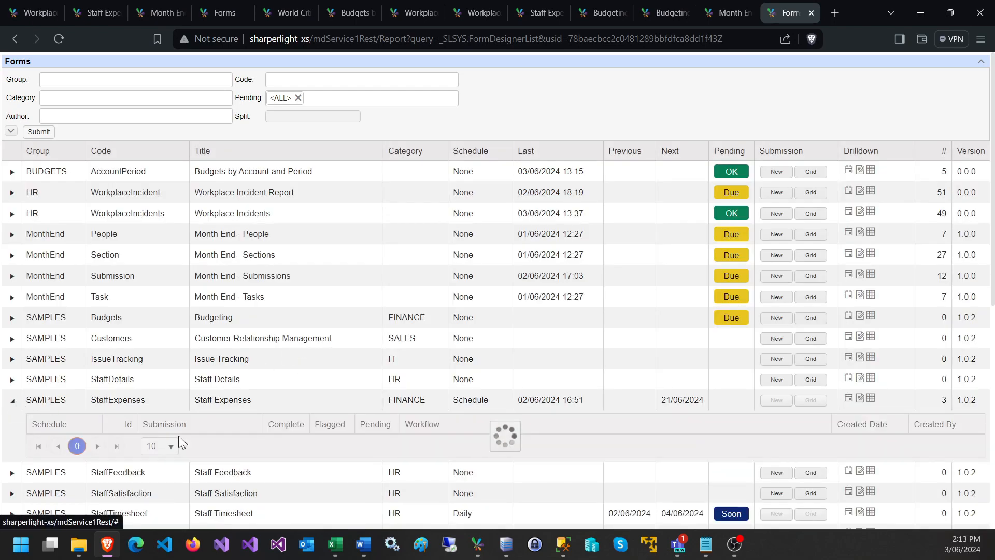
pyautogui.scroll(-2, 292, 460)
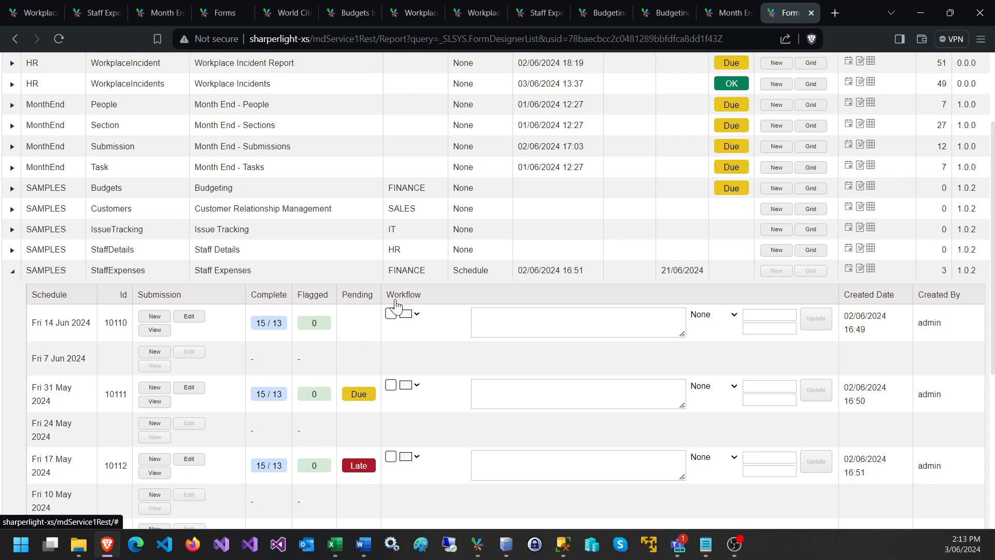
pyautogui.moveTo(478, 544)
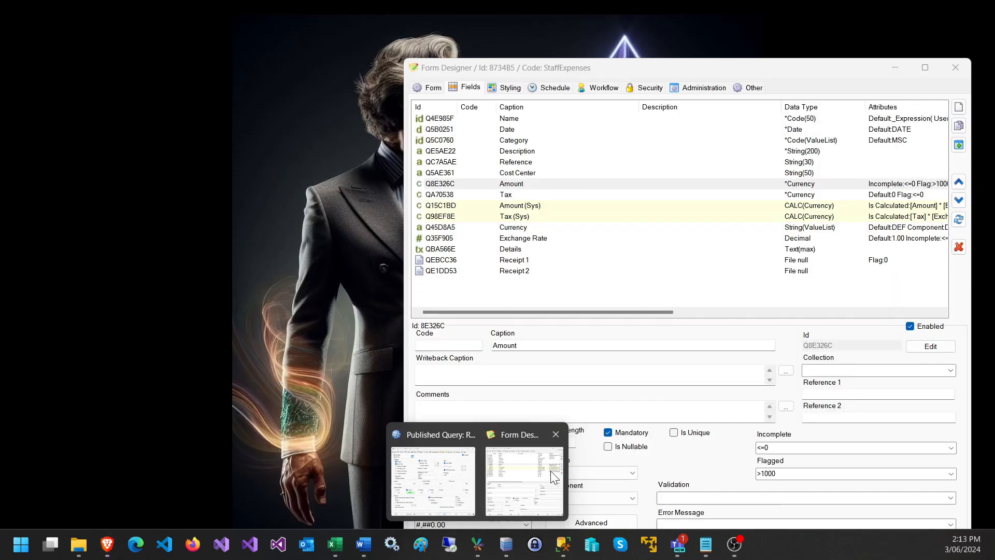
# Switch back to Form Designer and examine the StaffExpenses form's schedule settings and workflow approval options
pyautogui.click(550, 470)
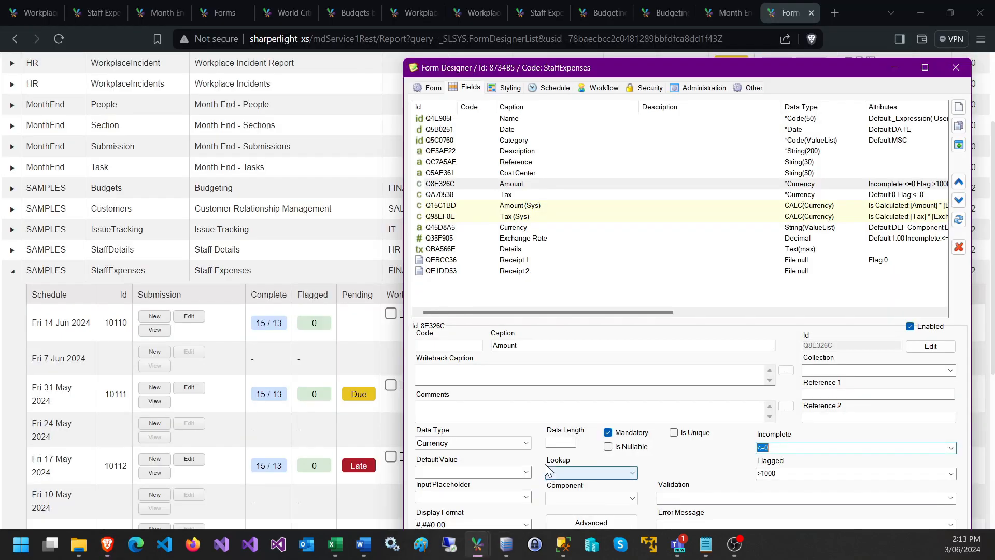
pyautogui.click(553, 88)
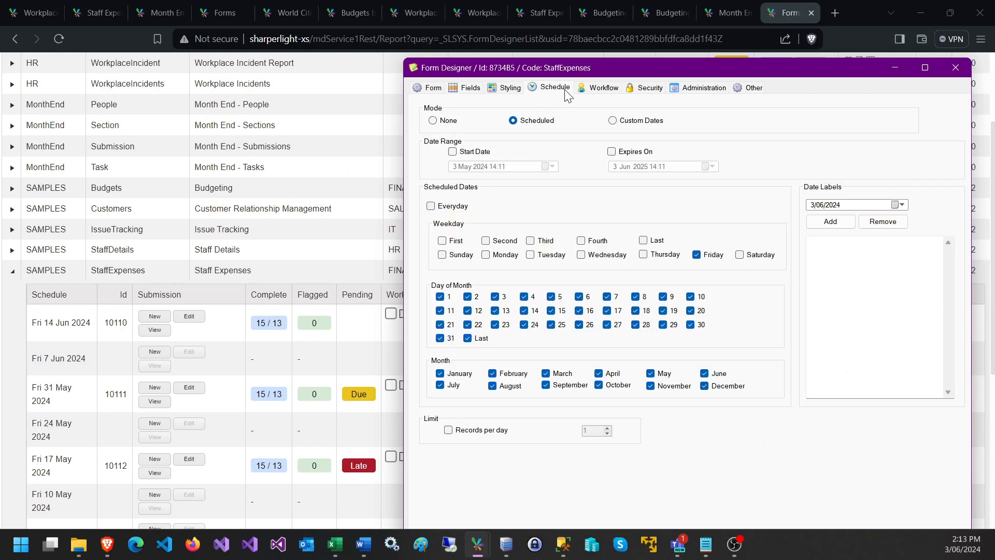
pyautogui.click(597, 89)
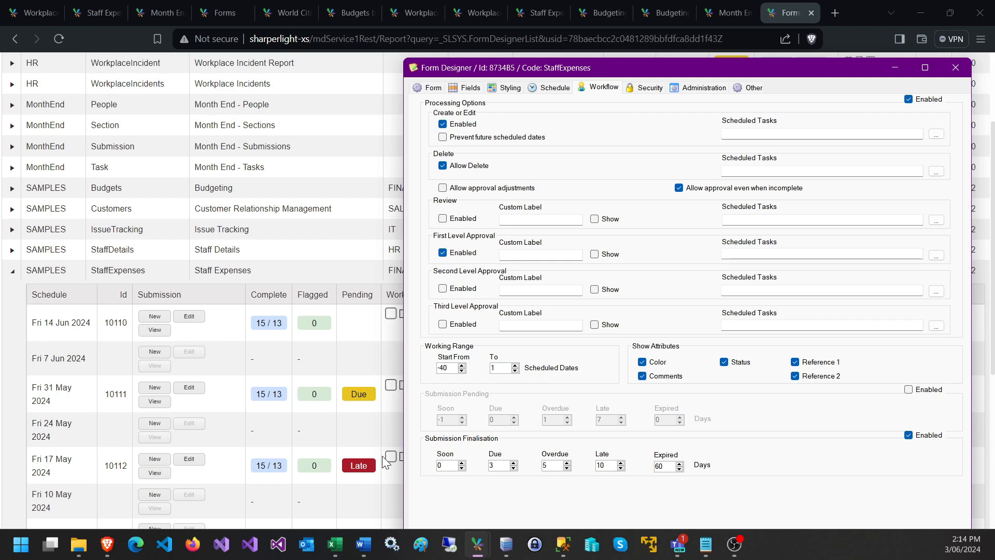
pyautogui.click(443, 289)
# Uncover the browser's submission list, approve the Fri 31 May 2024 StaffExpenses submission and save its workflow update
pyautogui.moveTo(570, 71); pyautogui.dragTo(636, 68)
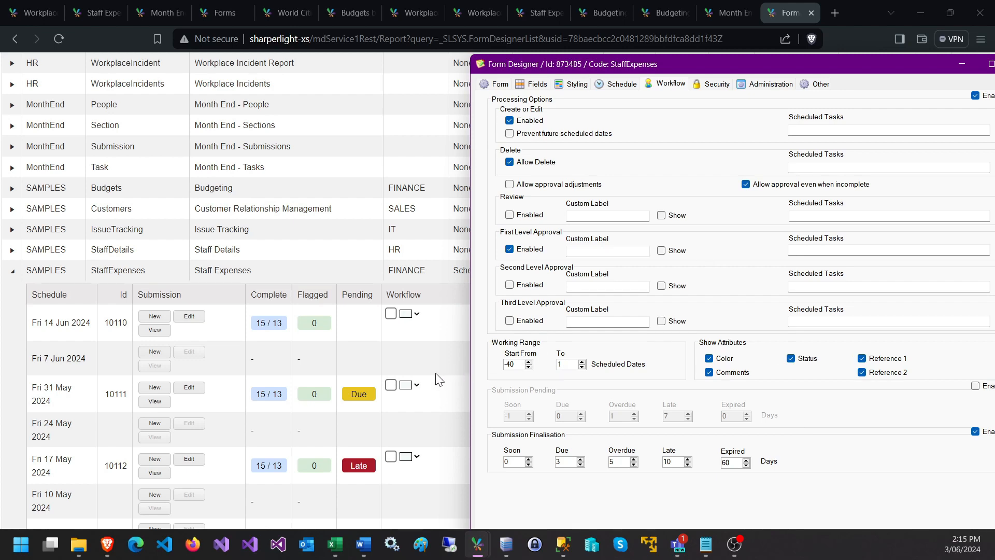
pyautogui.click(392, 385)
pyautogui.click(391, 385)
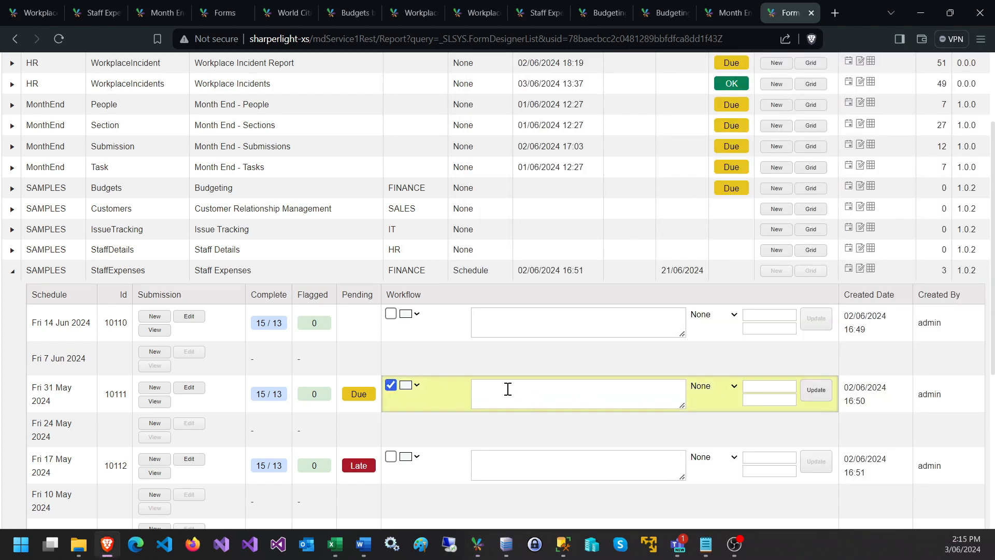
pyautogui.click(816, 390)
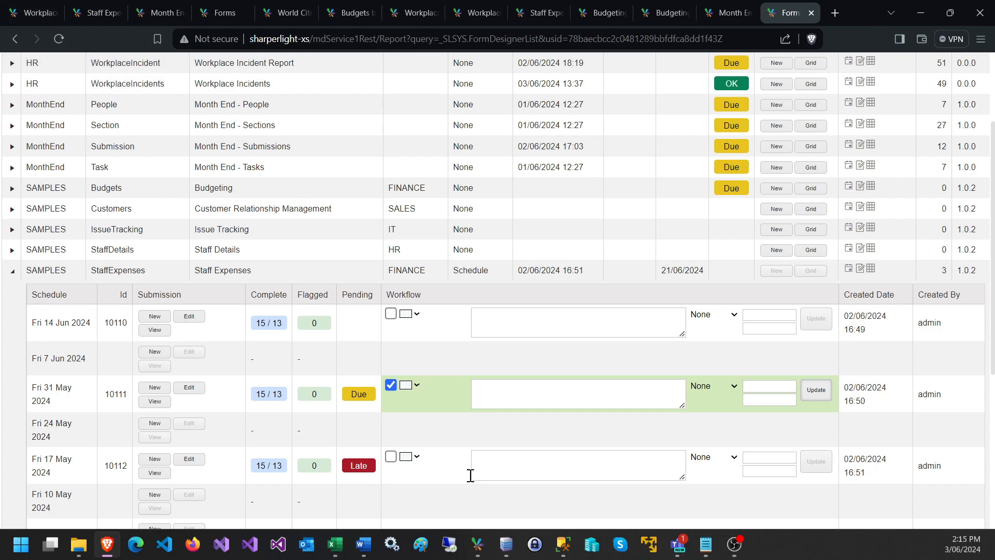
# Open the StaffExpenses form's query builder from Form Designer and add Name, Date, Amount and Submission Status to the outputs
pyautogui.moveTo(477, 545)
pyautogui.click(513, 500)
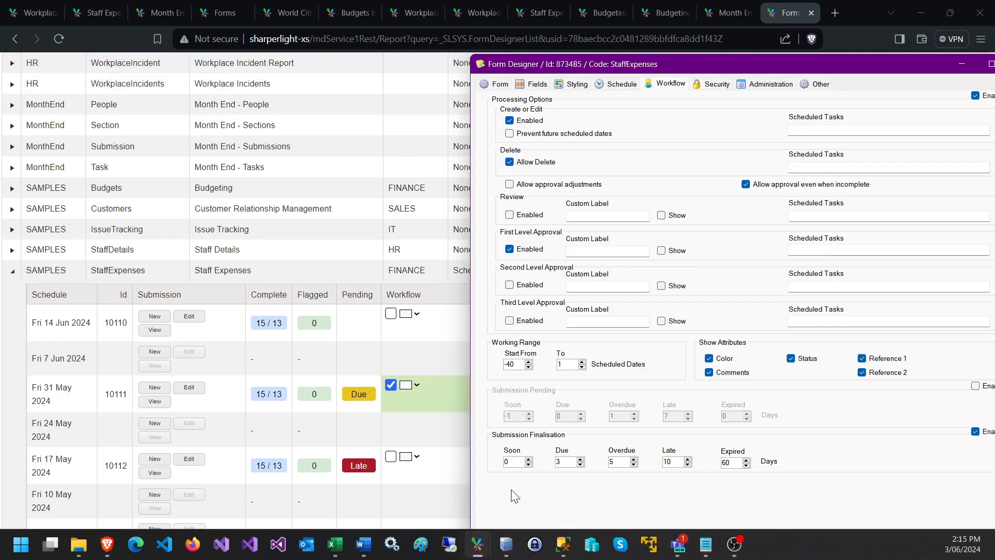
pyautogui.moveTo(540, 71); pyautogui.dragTo(426, 34)
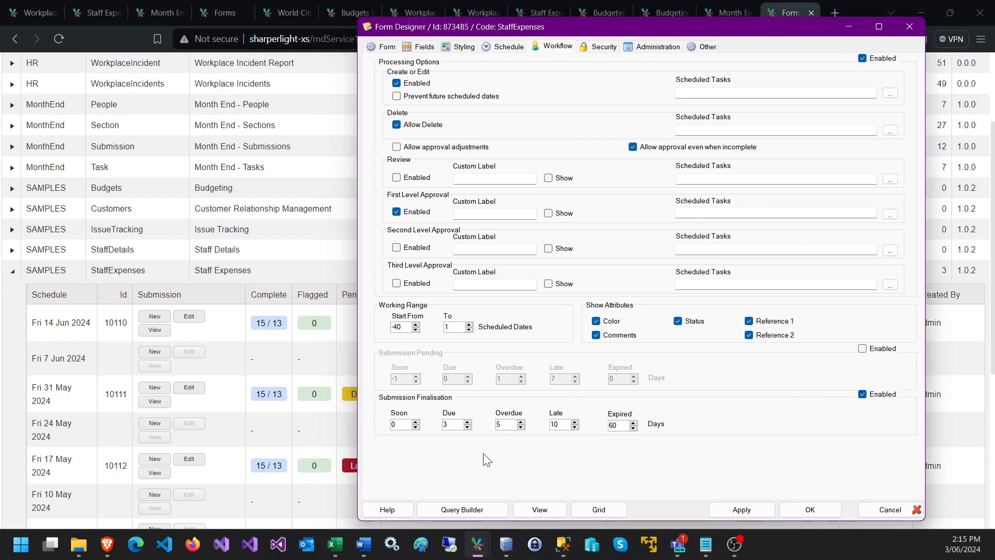
pyautogui.click(474, 511)
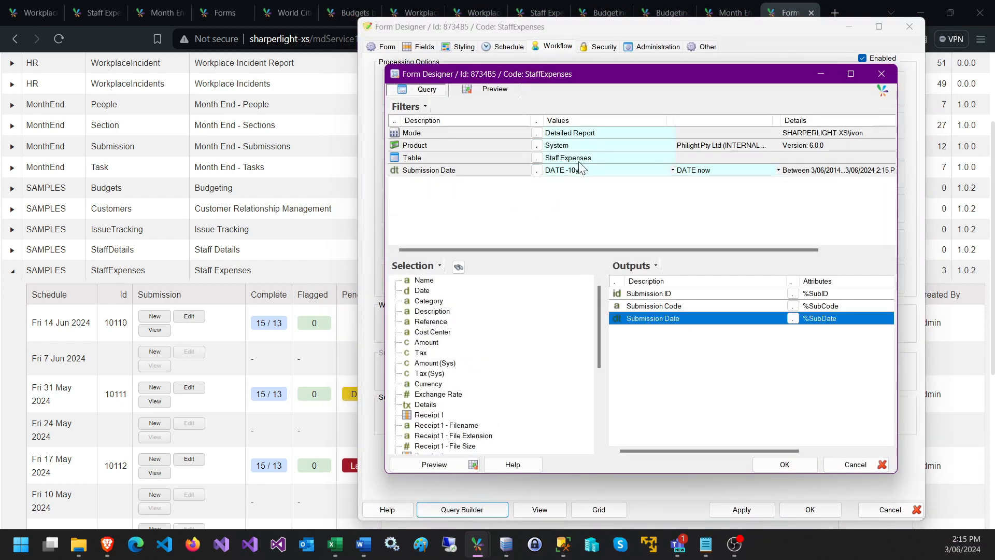
pyautogui.moveTo(424, 285); pyautogui.dragTo(635, 295)
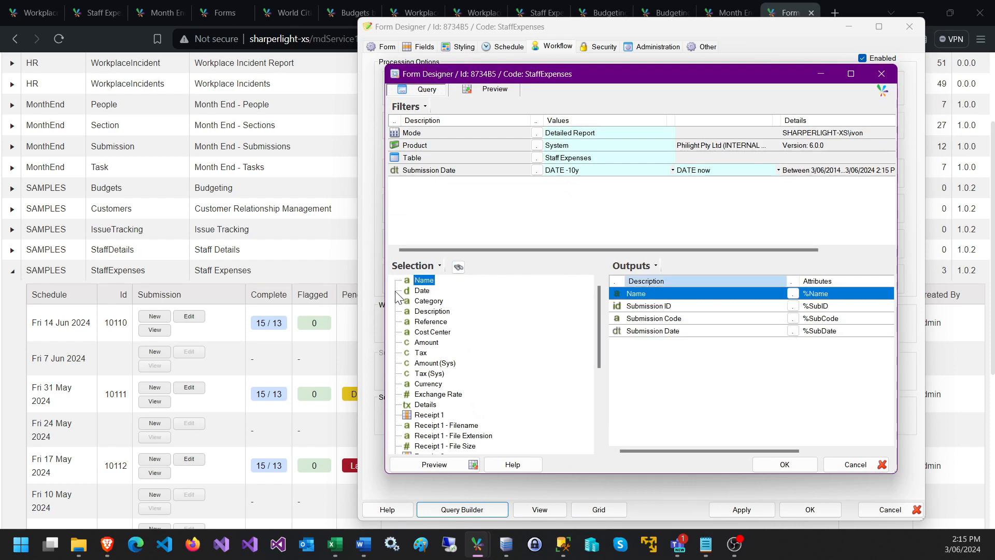
pyautogui.moveTo(422, 291); pyautogui.dragTo(624, 304)
pyautogui.moveTo(437, 347); pyautogui.dragTo(619, 324)
pyautogui.scroll(-3, 475, 397)
pyautogui.scroll(-3, 475, 396)
pyautogui.moveTo(438, 384); pyautogui.dragTo(632, 332)
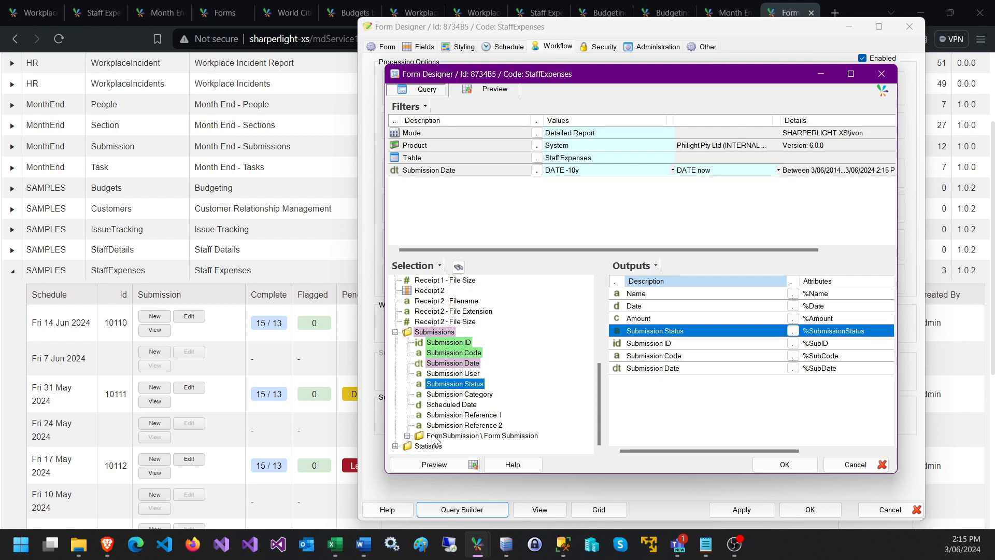
# Add the Field Count, Complete and Flagged statistics to the query outputs
pyautogui.click(396, 447)
pyautogui.moveTo(443, 426); pyautogui.dragTo(643, 397)
pyautogui.moveTo(449, 436); pyautogui.dragTo(664, 418)
pyautogui.moveTo(449, 446); pyautogui.dragTo(657, 418)
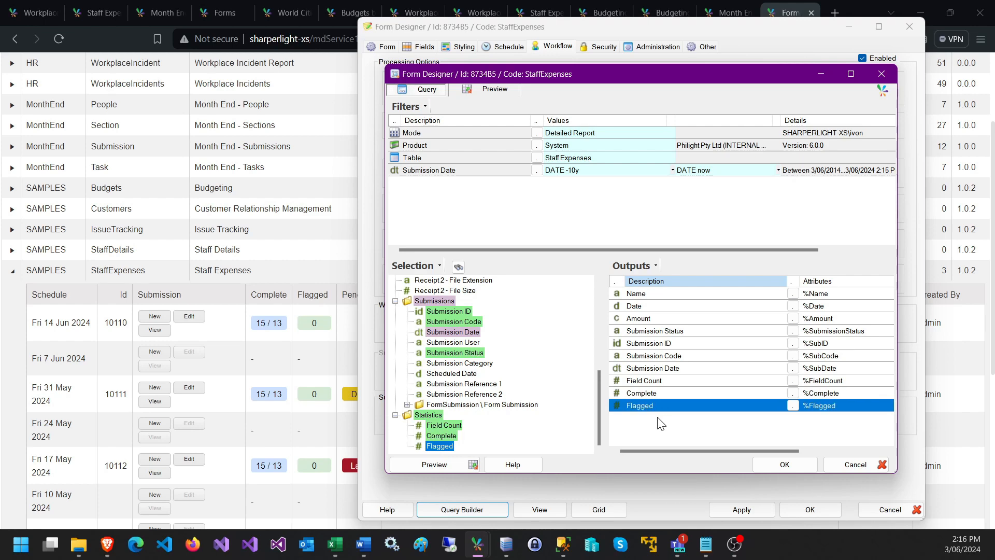
# Preview the StaffExpenses query and compare the Submission Status of the listed submissions
pyautogui.click(434, 464)
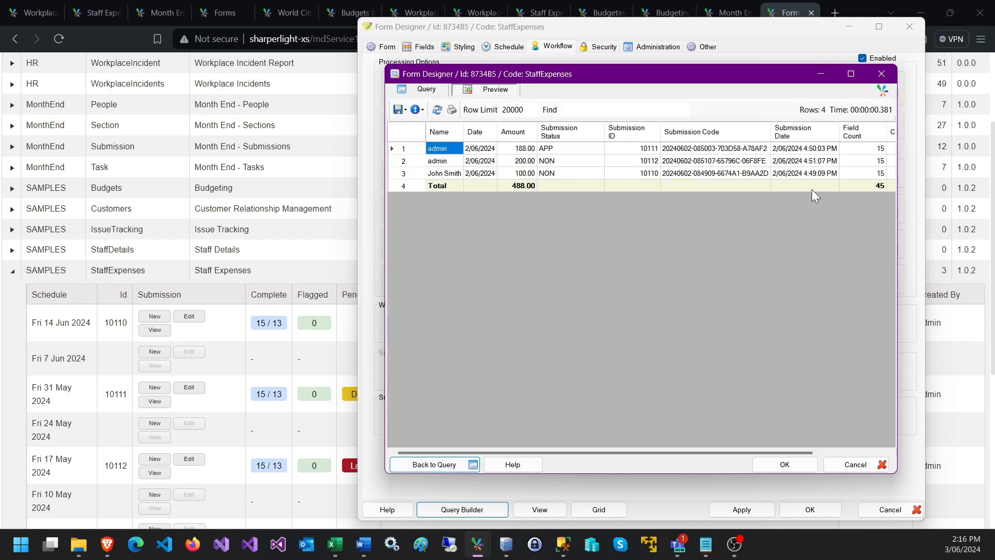
pyautogui.click(553, 152)
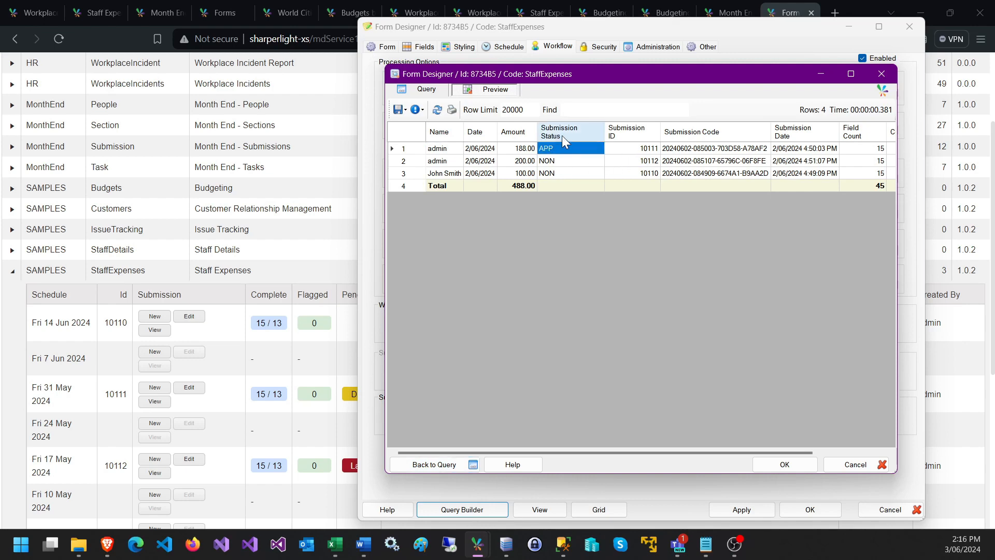
pyautogui.click(550, 163)
pyautogui.click(555, 178)
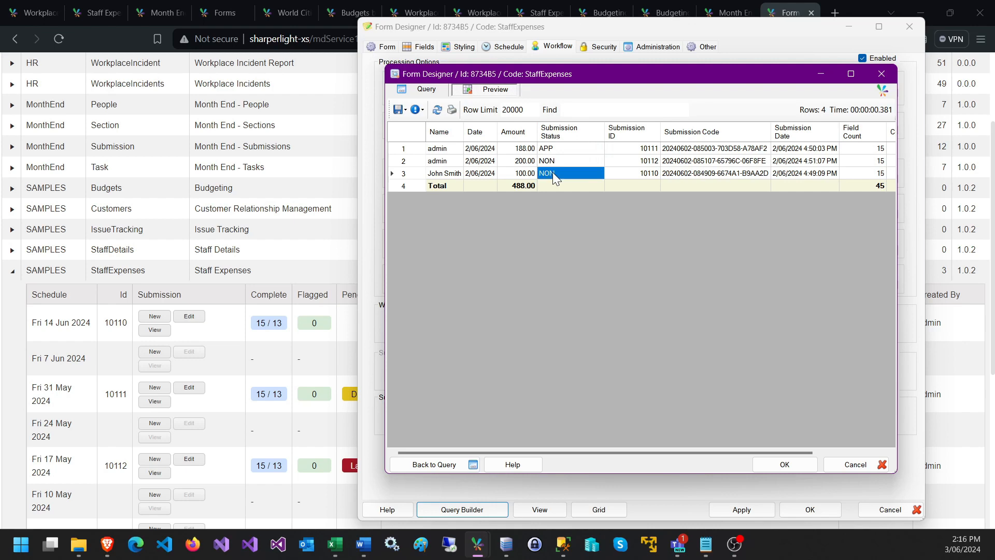
# Examine the query's available Form Submission fields, including Approved Date 1 and Approved By 1, and cancel the query
pyautogui.click(429, 91)
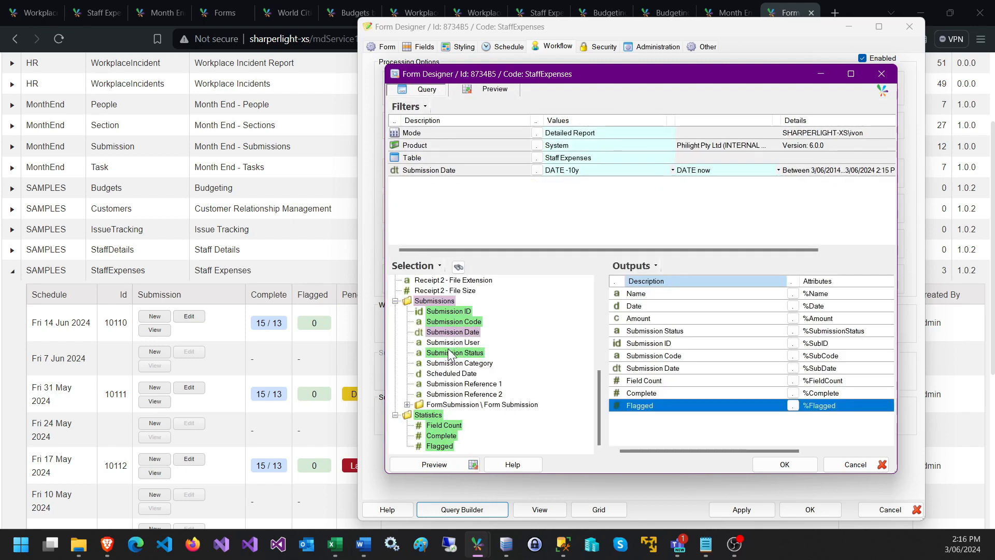
pyautogui.doubleClick(417, 406)
pyautogui.scroll(-5, 454, 415)
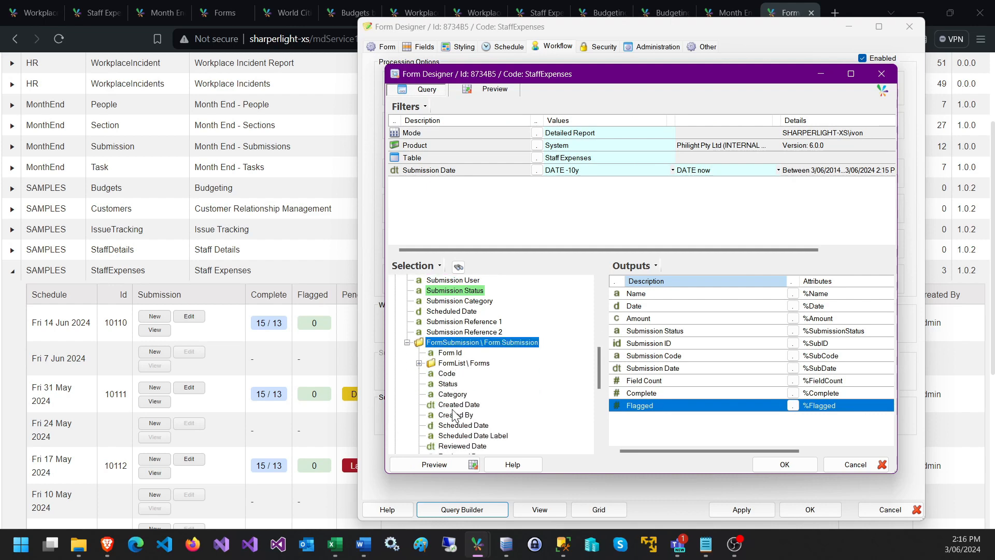
pyautogui.scroll(3, 478, 351)
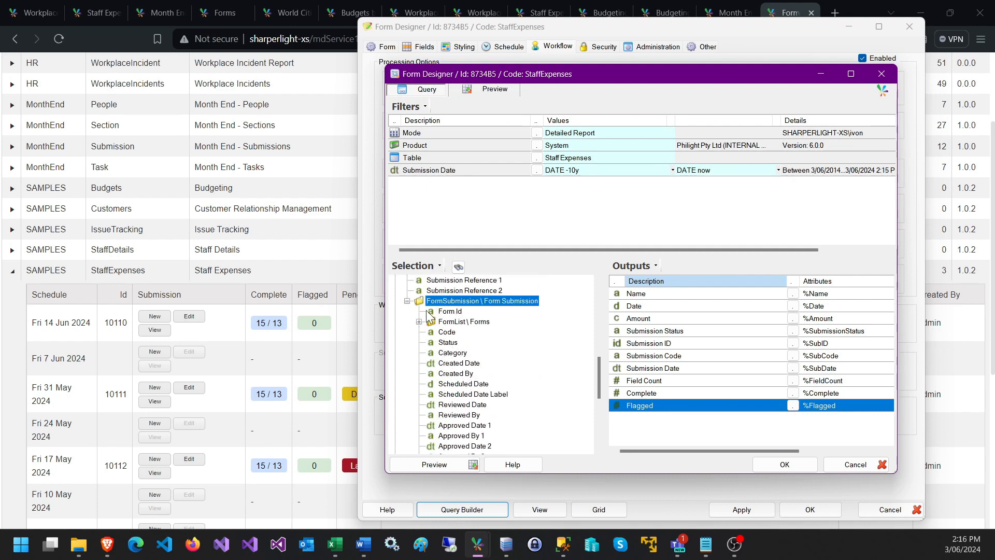
pyautogui.scroll(-1, 456, 420)
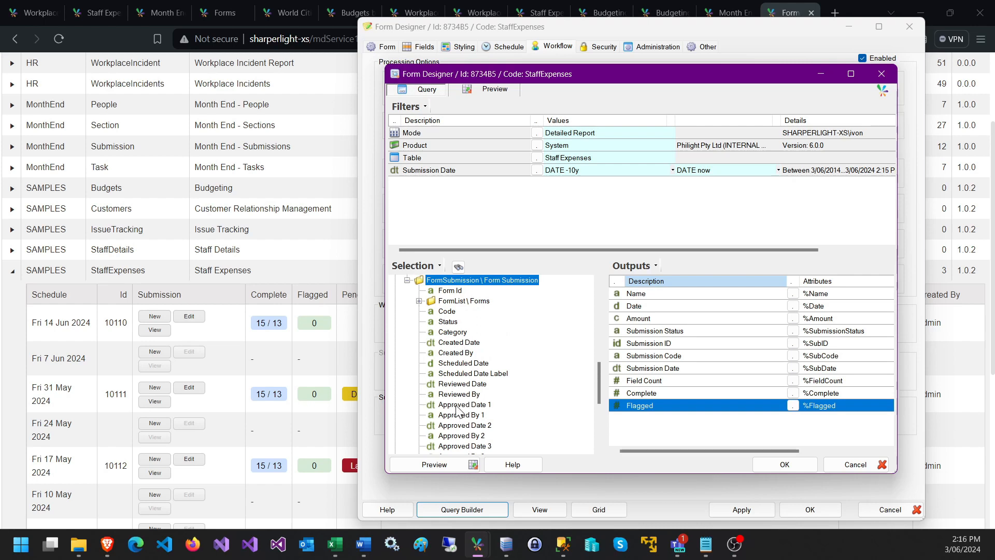
pyautogui.click(456, 405)
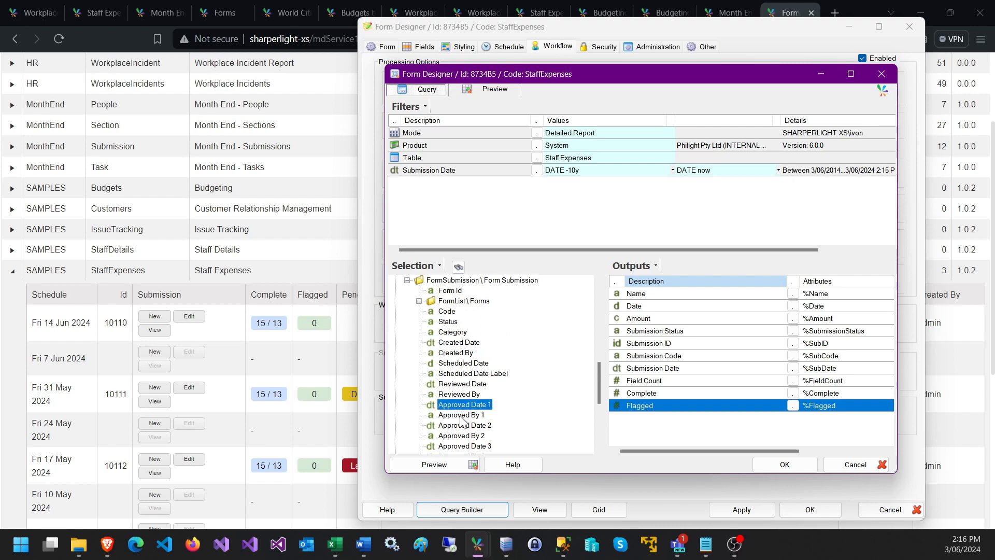
pyautogui.click(460, 416)
pyautogui.scroll(-2, 462, 421)
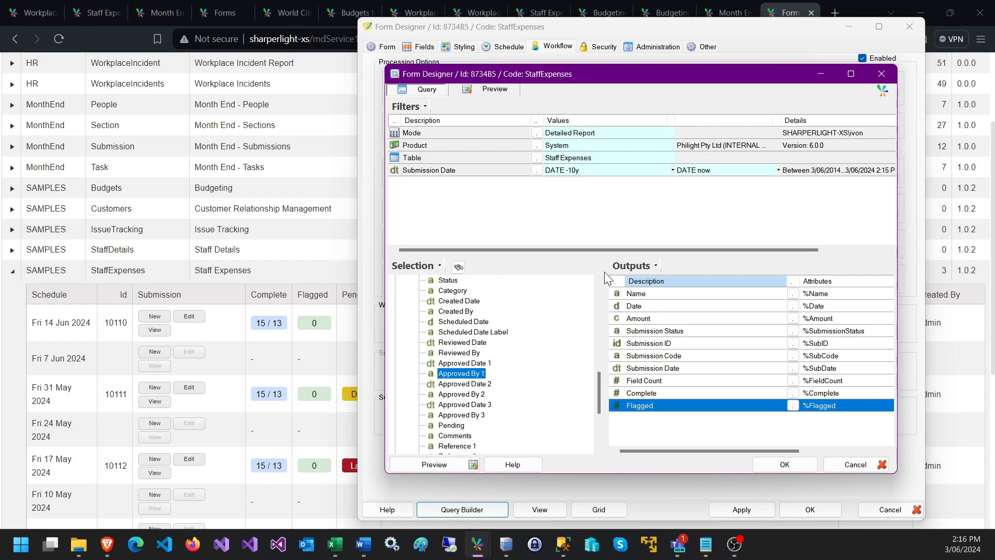
pyautogui.scroll(7, 472, 335)
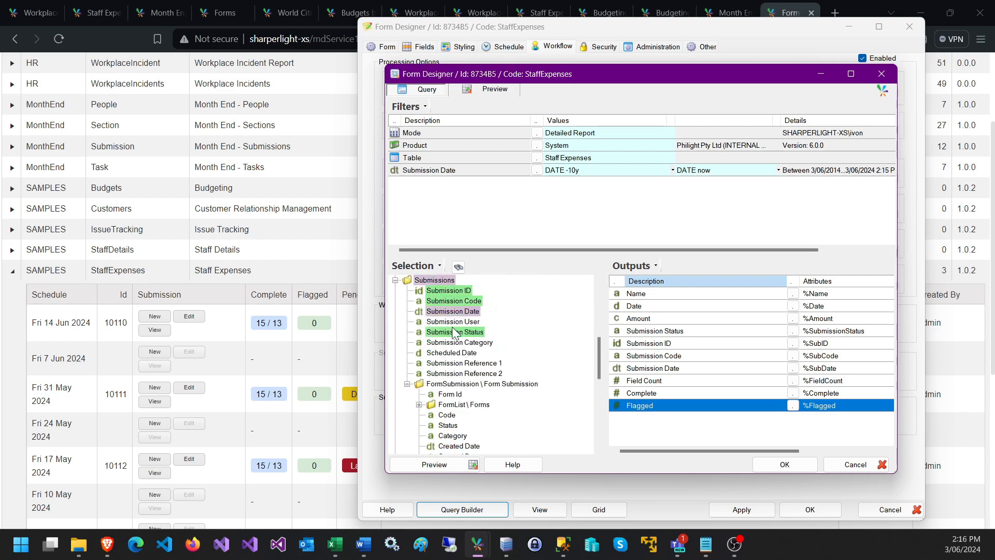
pyautogui.click(858, 464)
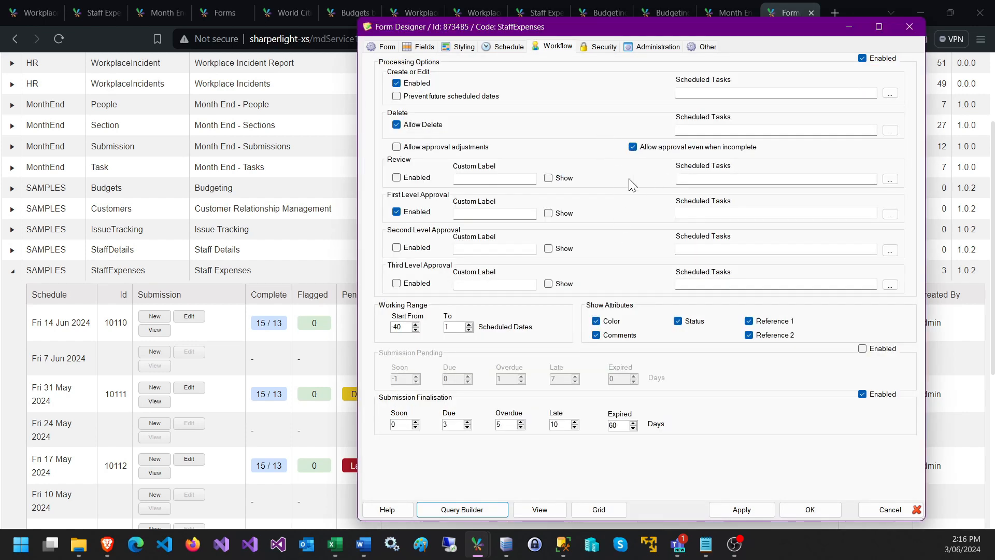
# Inspect the workflow's Scheduled Tasks settings for Review, Create or Edit, and First Level Approval
pyautogui.click(688, 179)
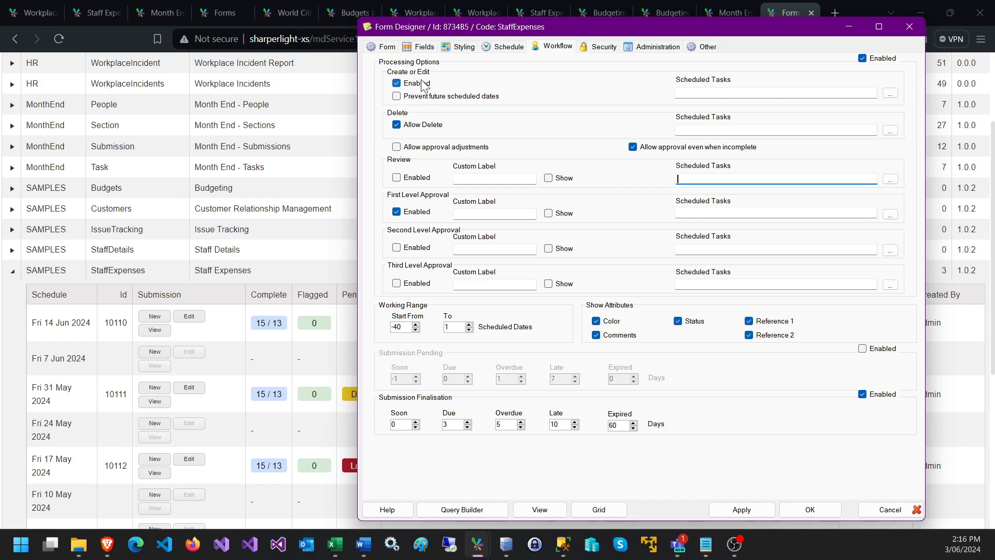
pyautogui.click(696, 92)
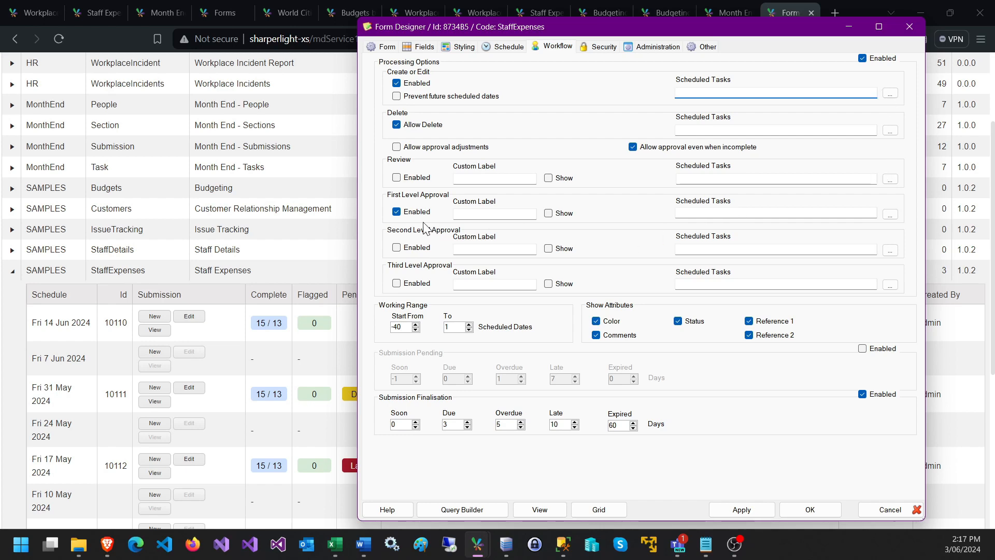
pyautogui.click(685, 213)
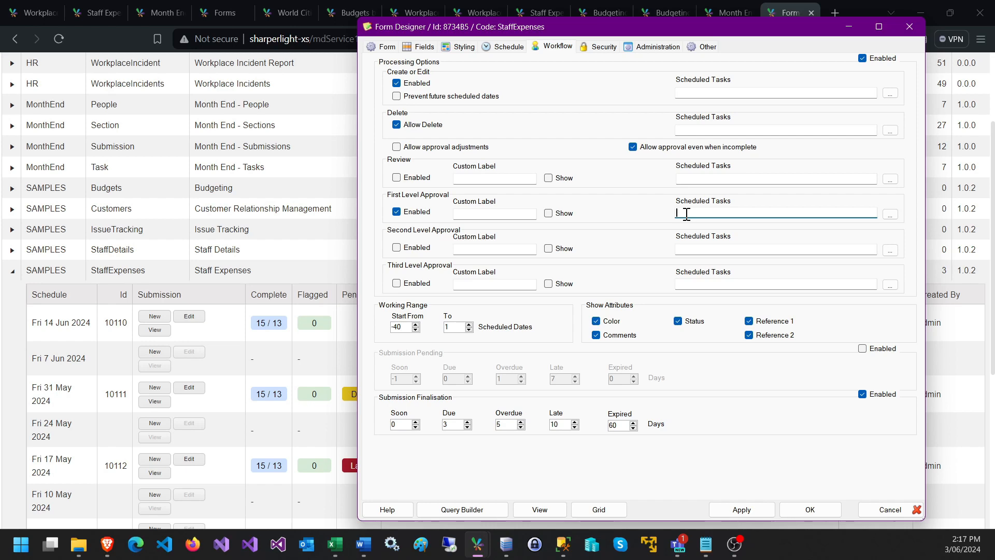
# Restrict the StaffExpenses form's First Level Approval to the admin / Administrator user and return to the browser
pyautogui.click(597, 47)
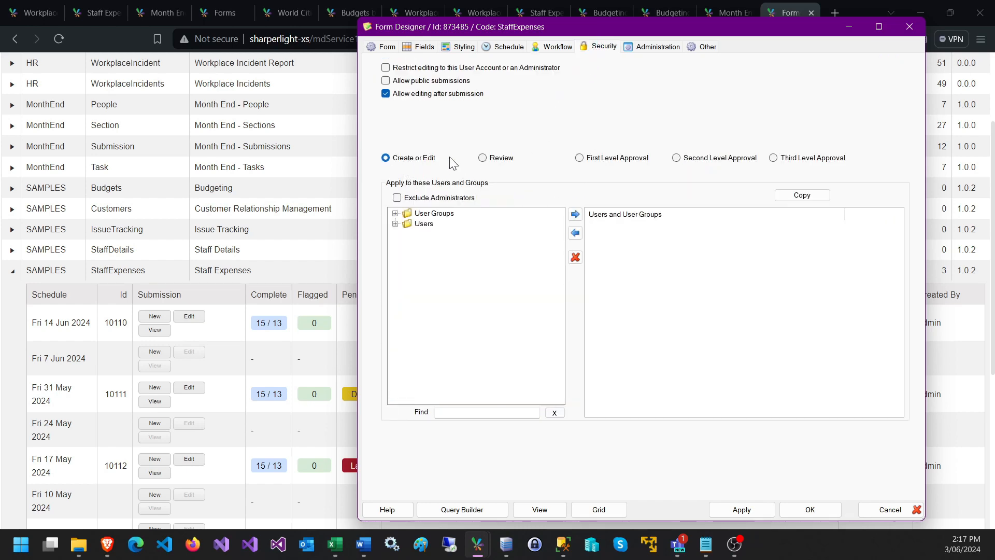
pyautogui.click(395, 213)
pyautogui.click(395, 276)
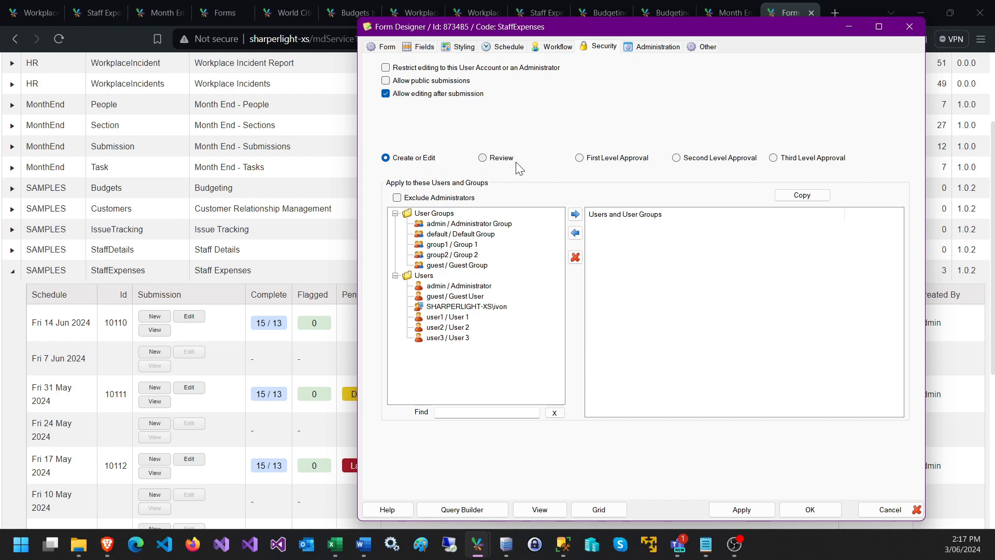
pyautogui.click(591, 161)
pyautogui.doubleClick(445, 289)
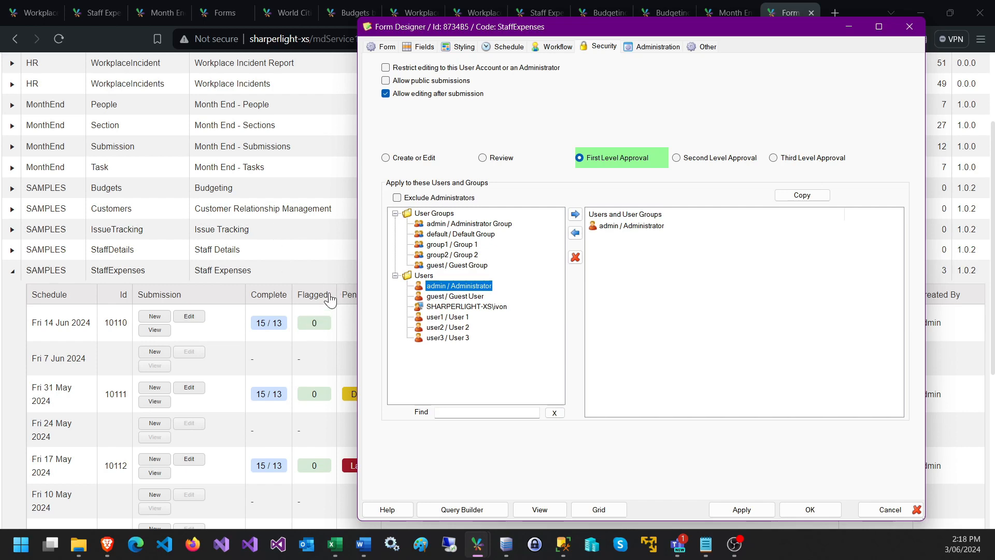
pyautogui.click(344, 308)
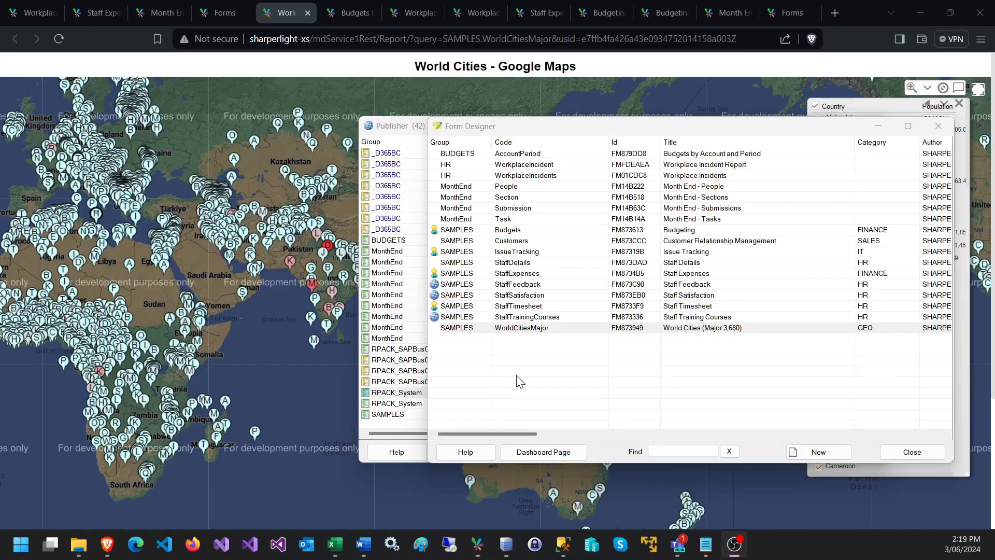
# Open the WorldCitiesMajor form in Form Designer and inspect the definition of its Country field
pyautogui.click(524, 328)
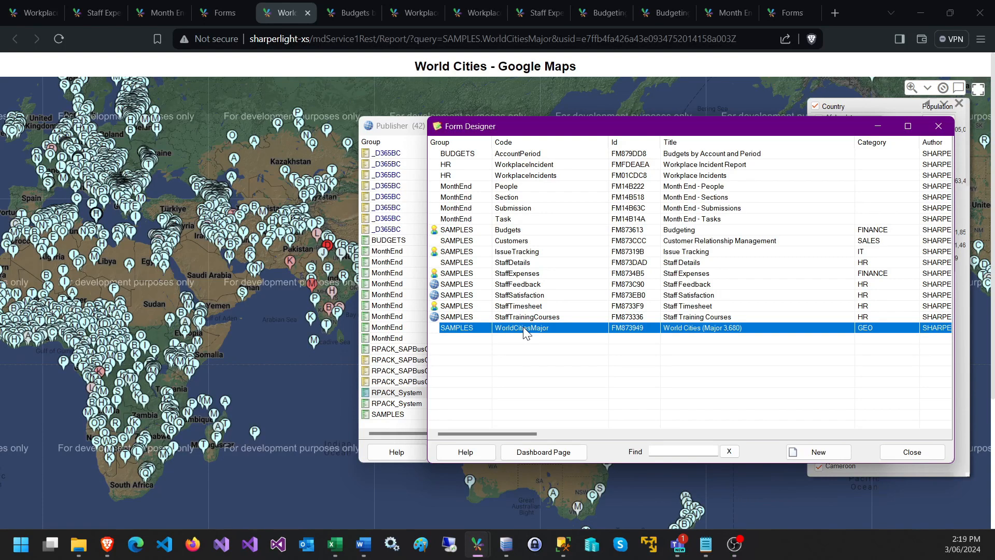
pyautogui.click(525, 317)
pyautogui.click(524, 330)
pyautogui.click(507, 306)
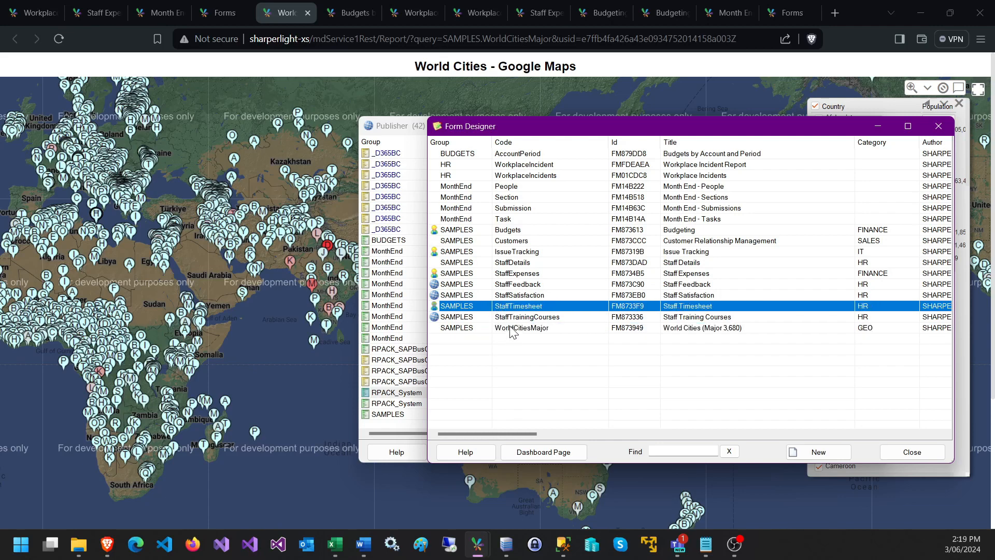
pyautogui.doubleClick(511, 328)
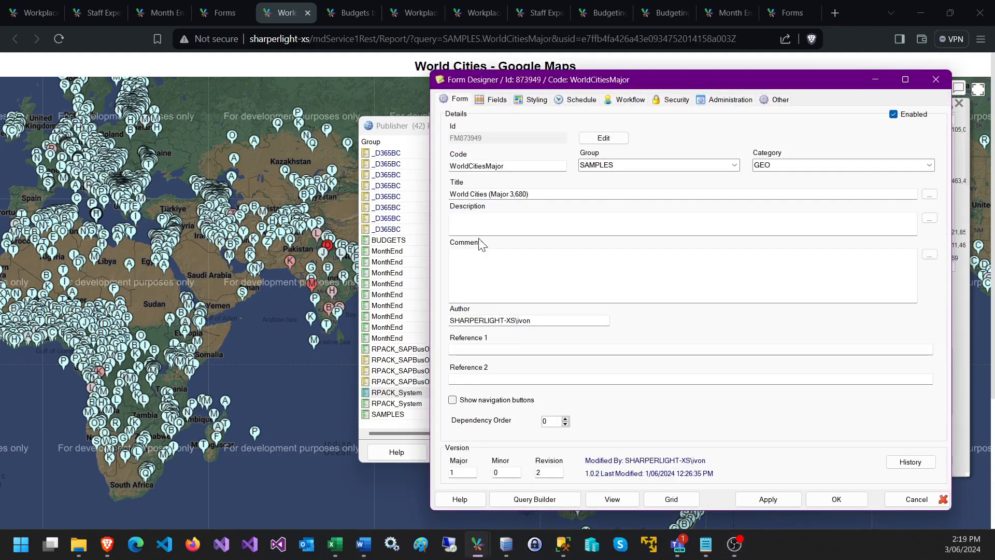
pyautogui.click(490, 100)
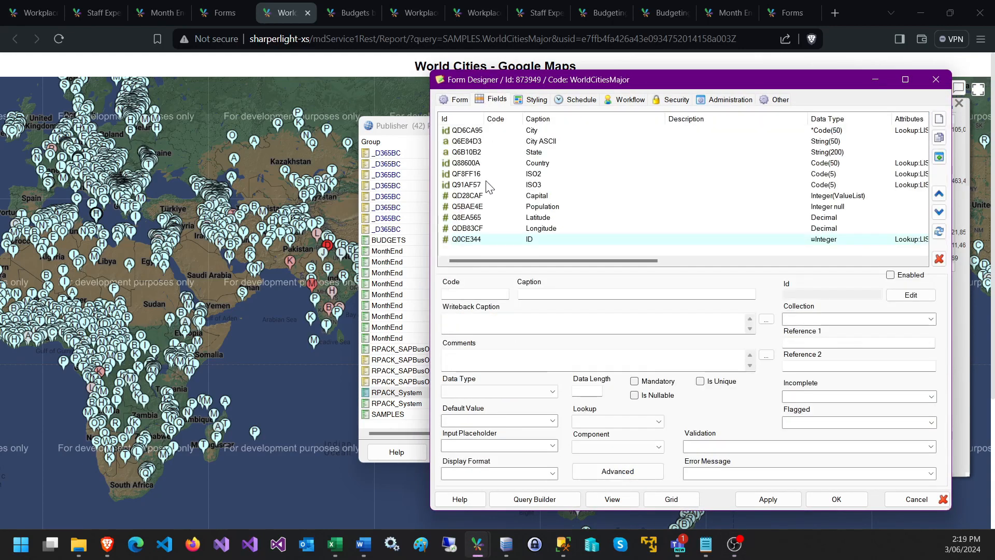
pyautogui.click(507, 166)
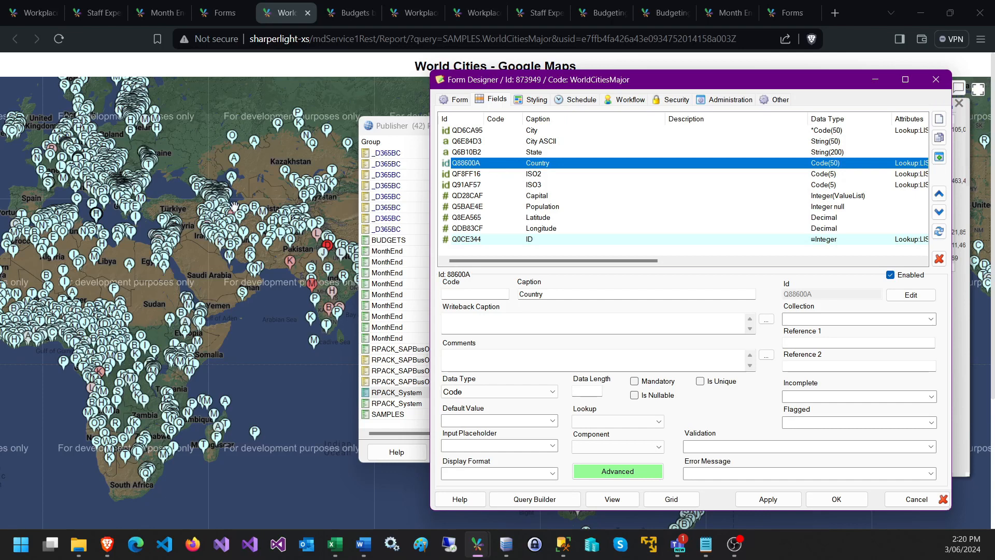
# Build a query on the WorldCitiesMajor form and add all its fields from City to ID to the outputs
pyautogui.click(488, 139)
pyautogui.click(505, 163)
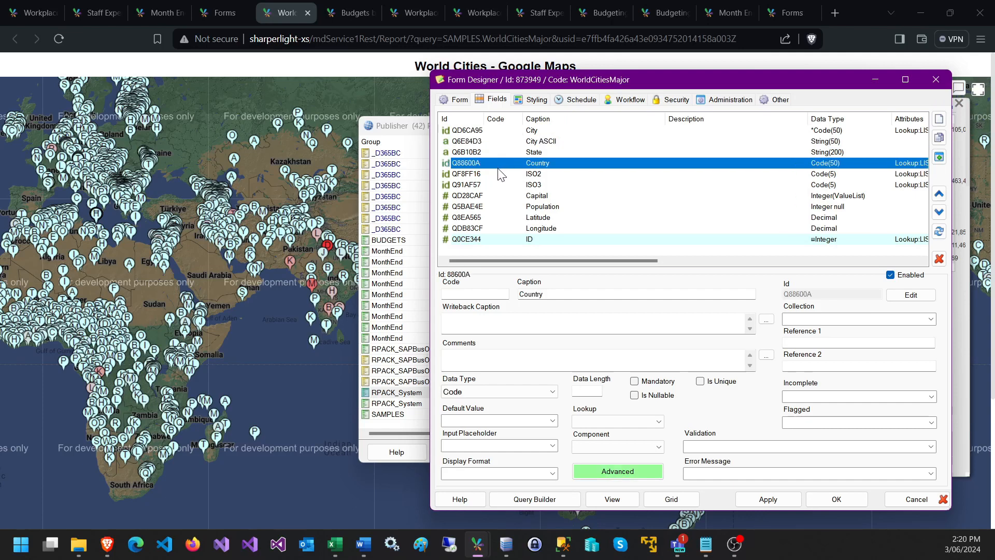
pyautogui.hscroll(1, 501, 174)
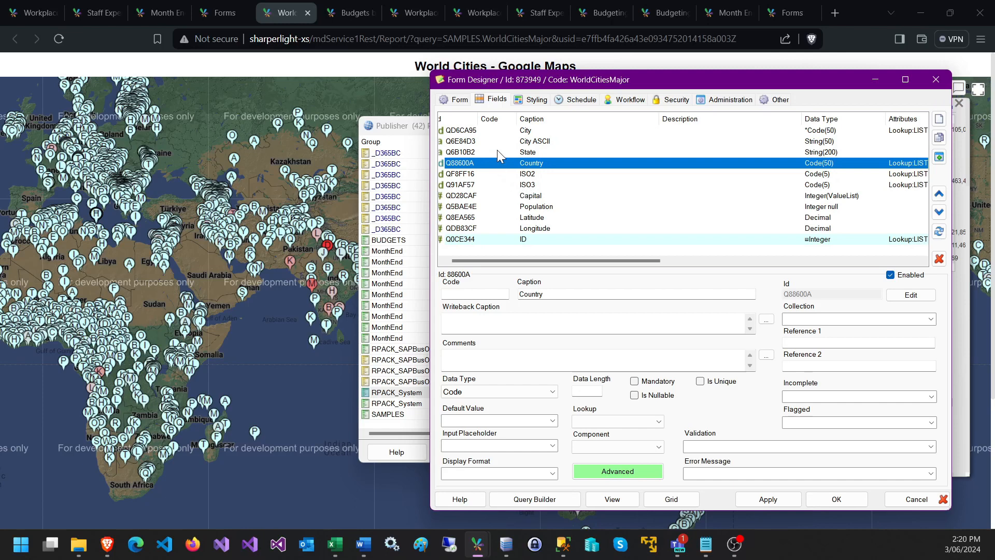
pyautogui.click(551, 501)
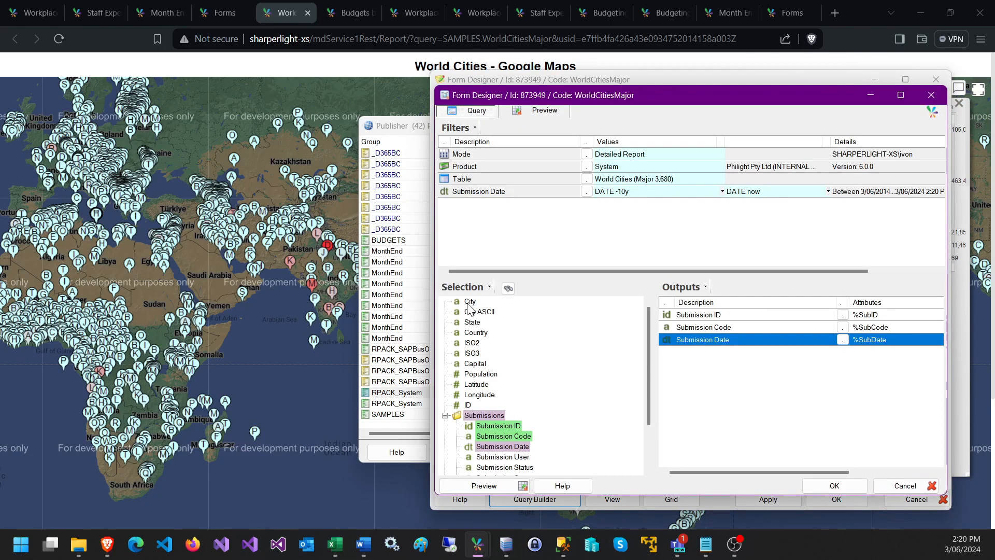
pyautogui.rightClick(469, 302)
pyautogui.click(507, 337)
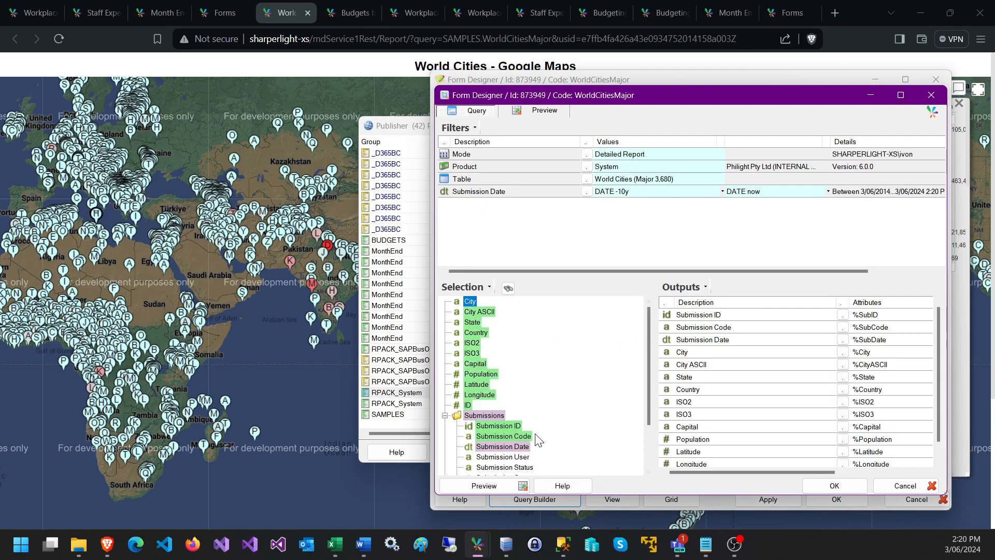
# Preview the World Cities submissions, check their Population, Latitude and Longitude values, and cancel both the query and the form
pyautogui.click(482, 486)
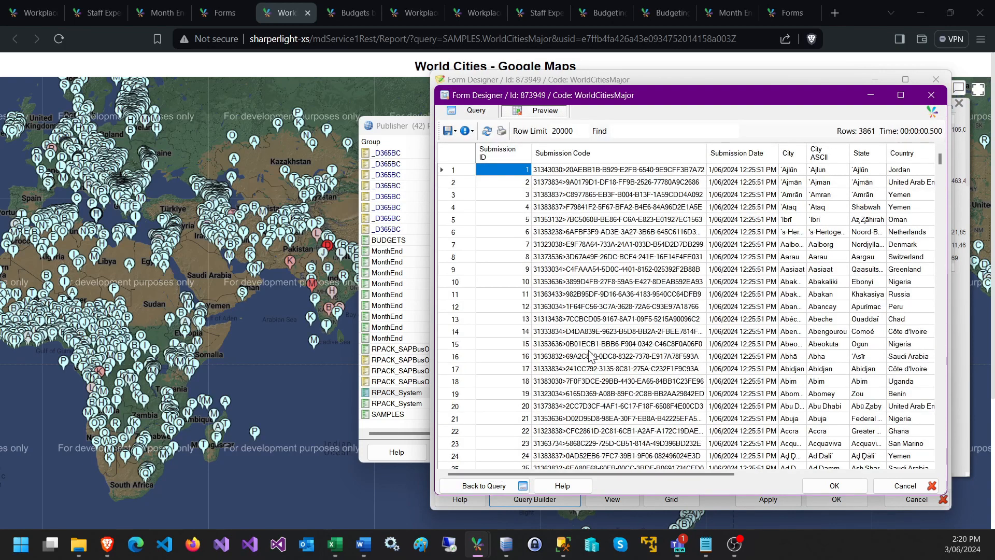
pyautogui.moveTo(595, 471); pyautogui.dragTo(779, 460)
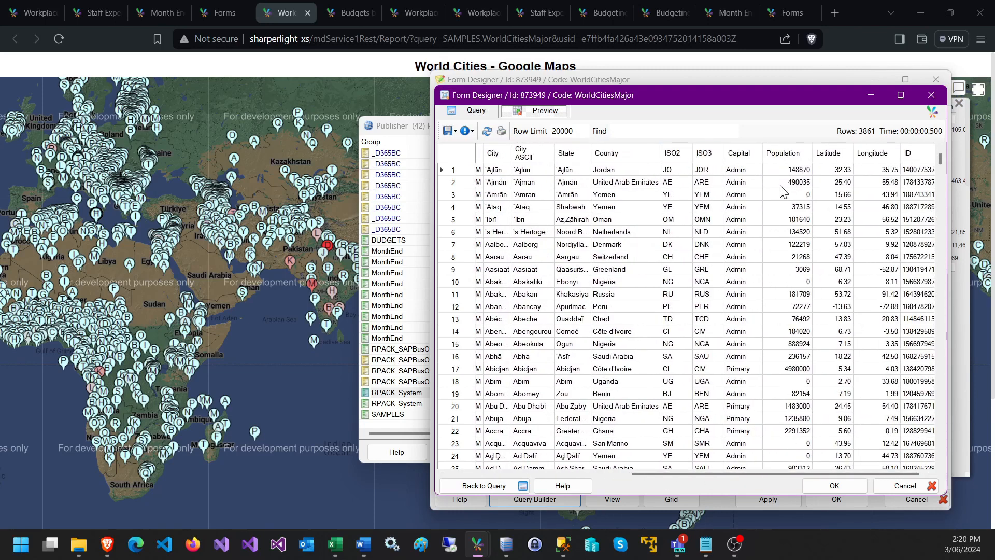
pyautogui.click(793, 169)
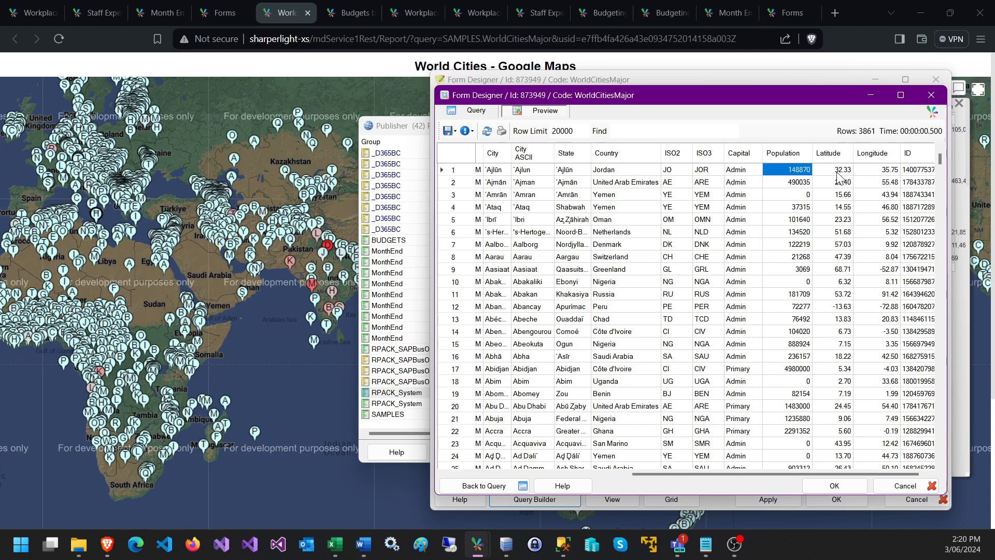
pyautogui.click(839, 173)
pyautogui.keyDown('shift'); pyautogui.click(881, 174); pyautogui.keyUp('shift')
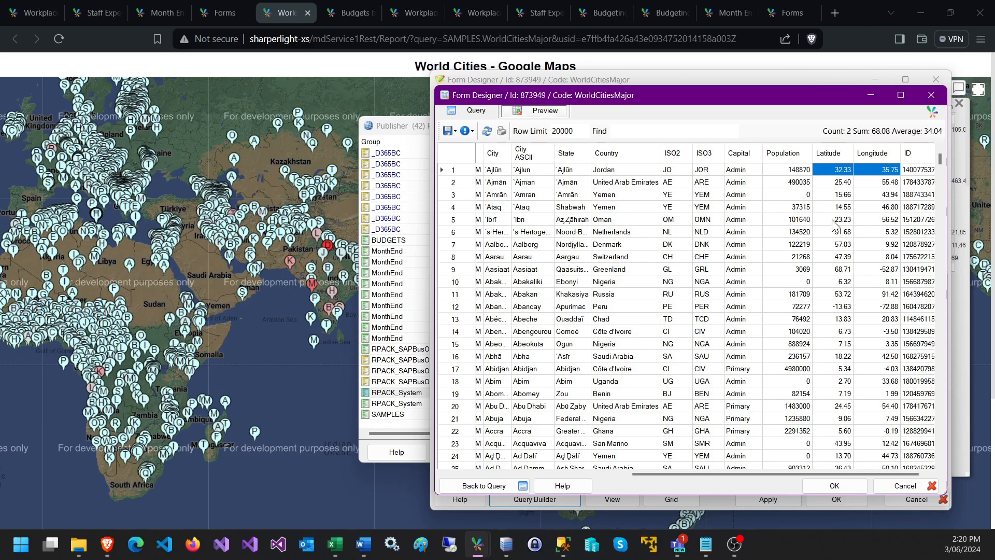
pyautogui.click(902, 487)
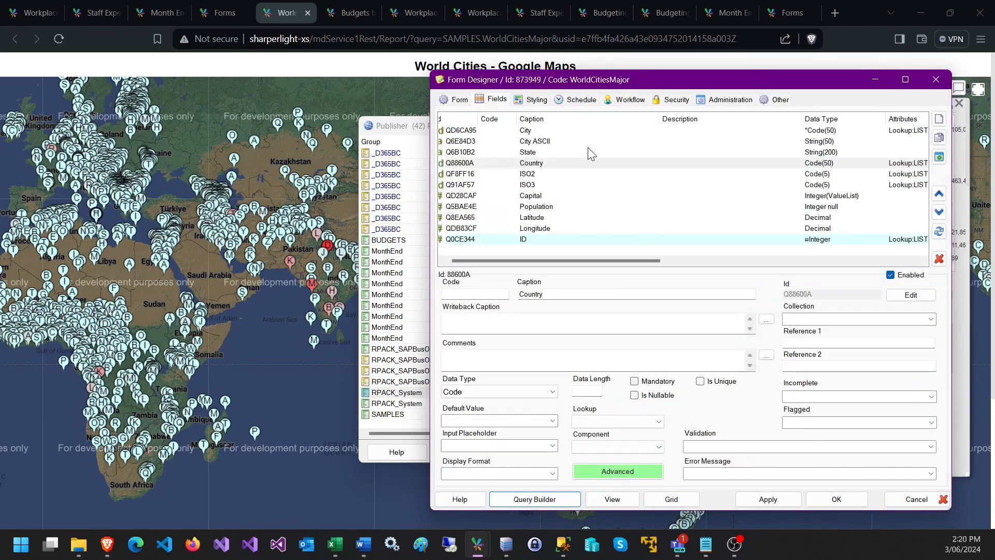
pyautogui.click(908, 500)
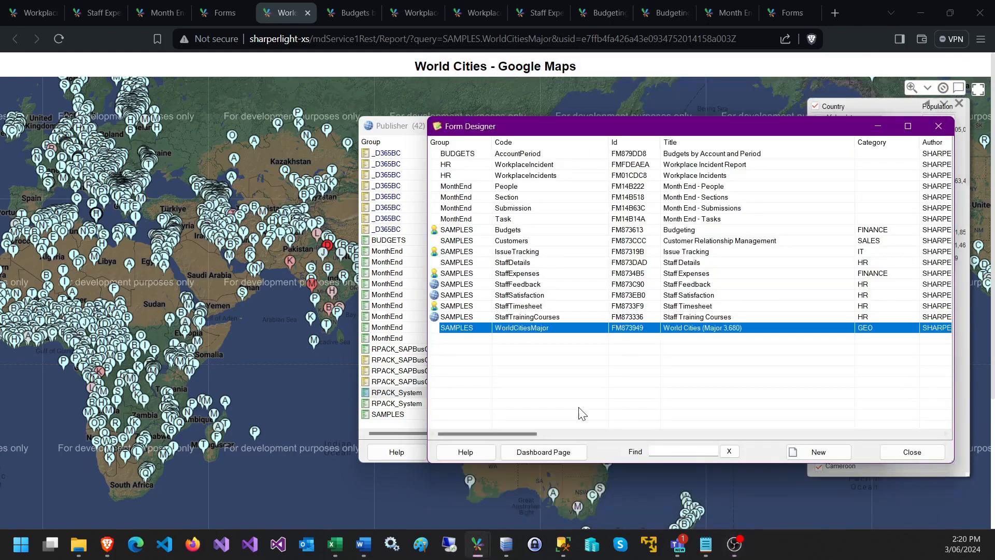
# Open the WorldCitiesMajor published query of the SAMPLES group from the Publisher list
pyautogui.click(400, 243)
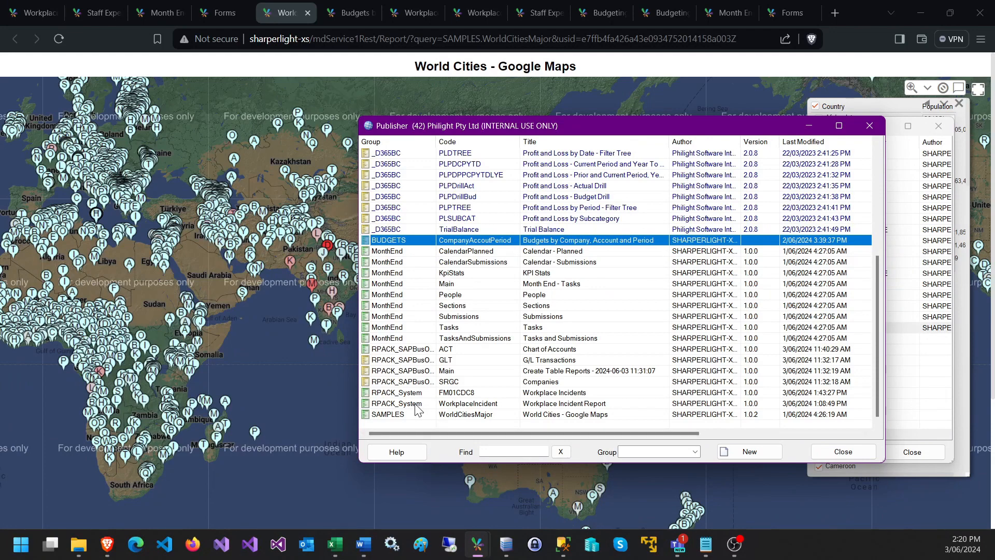
pyautogui.click(410, 382)
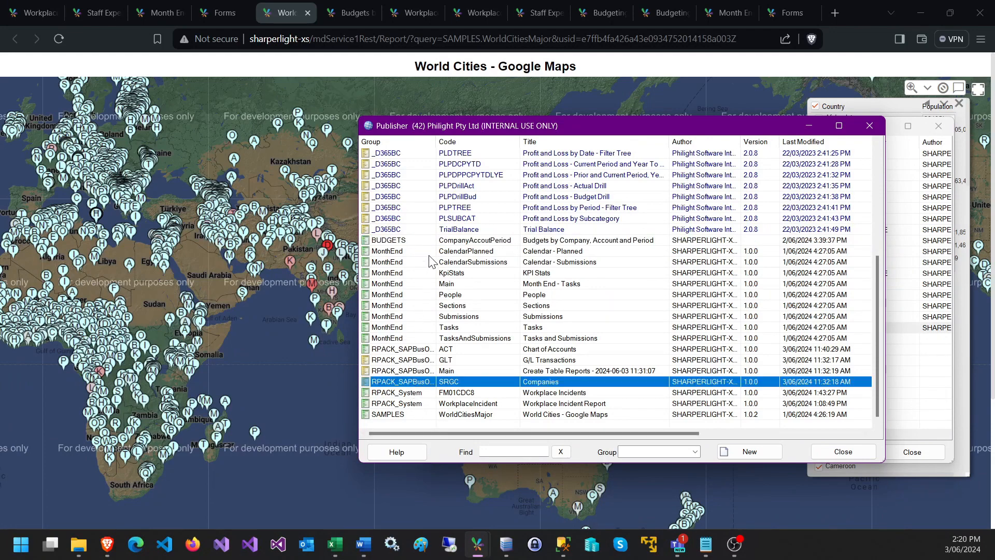
pyautogui.scroll(3, 409, 339)
pyautogui.scroll(-2, 411, 340)
pyautogui.scroll(-2, 412, 340)
pyautogui.click(460, 414)
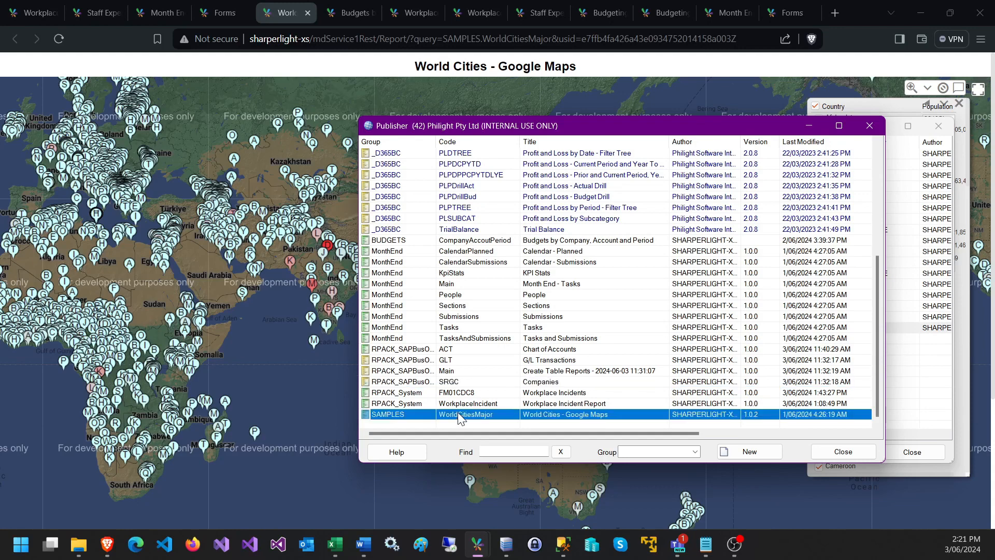
pyautogui.doubleClick(458, 412)
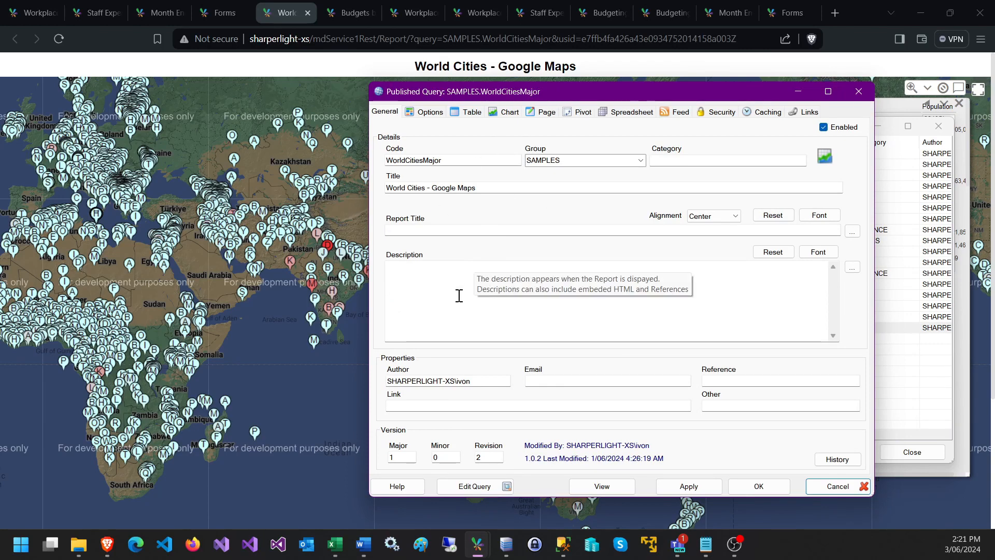
# Inspect the published query's source table and its Country, Latitude, Longitude, Population and Title outputs, preview the rows, and cancel the query
pyautogui.click(461, 491)
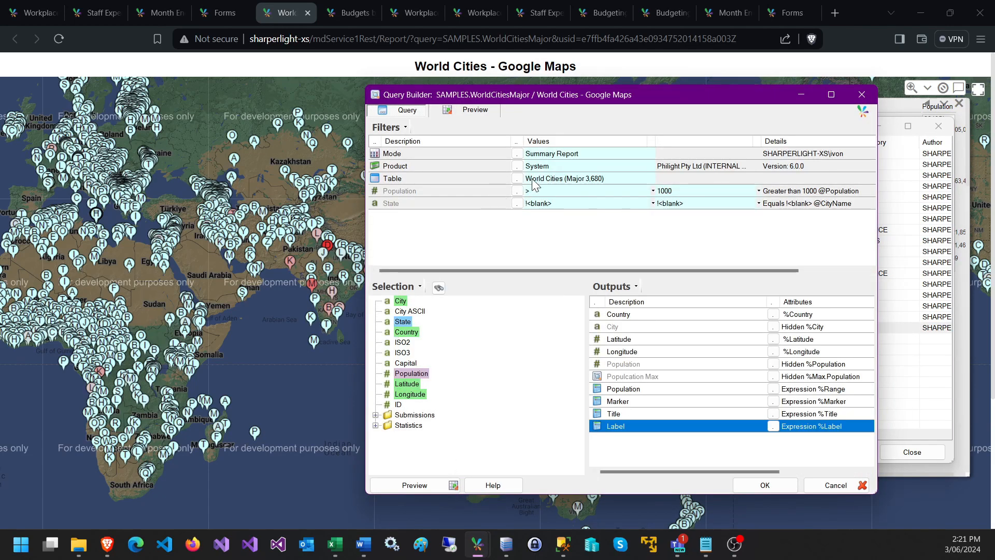
pyautogui.click(558, 183)
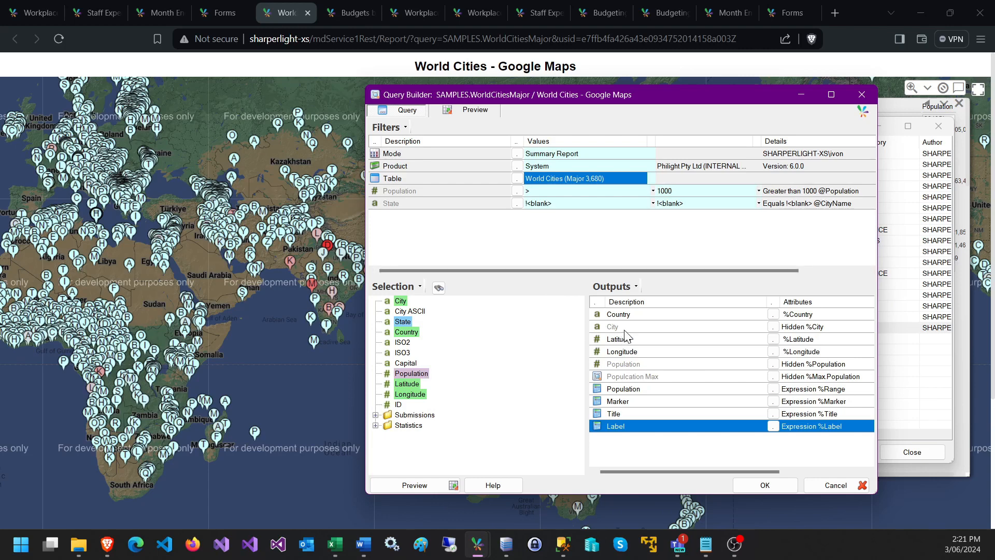
pyautogui.moveTo(498, 99); pyautogui.dragTo(409, 102)
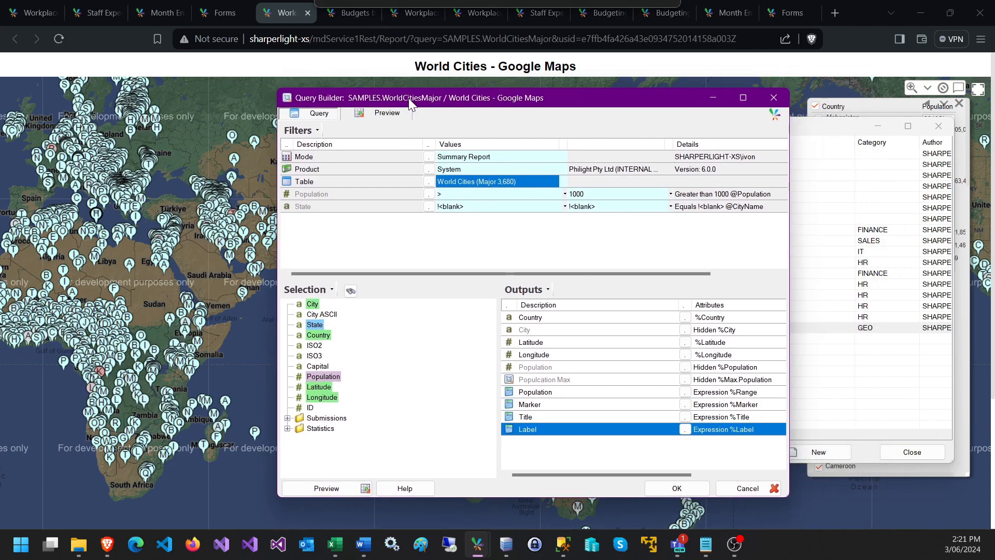
pyautogui.click(544, 320)
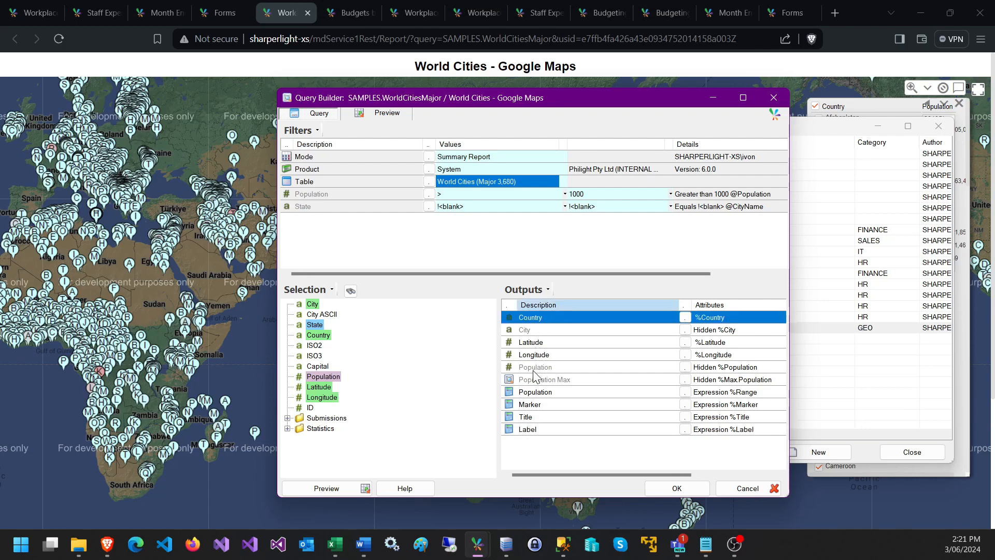
pyautogui.click(538, 393)
pyautogui.click(539, 419)
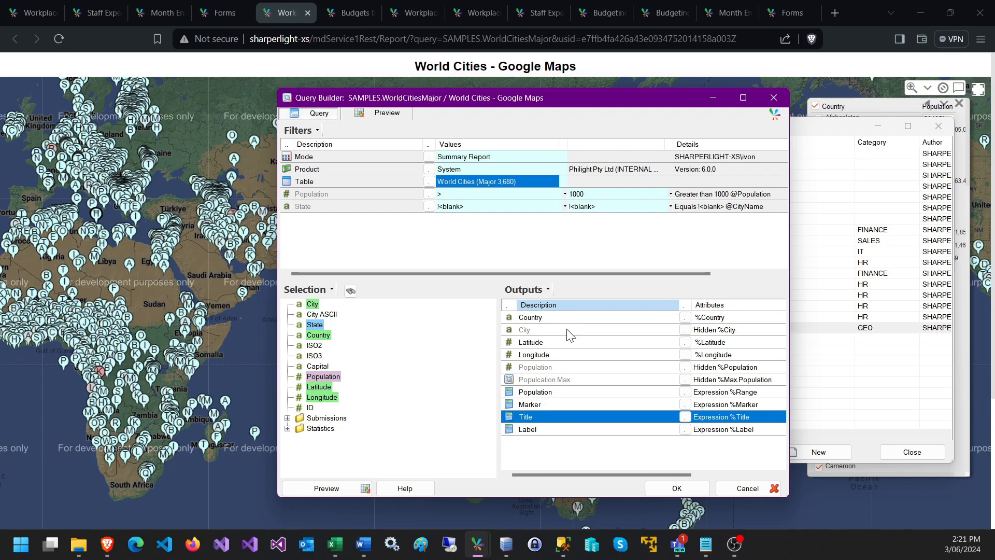
pyautogui.click(539, 344)
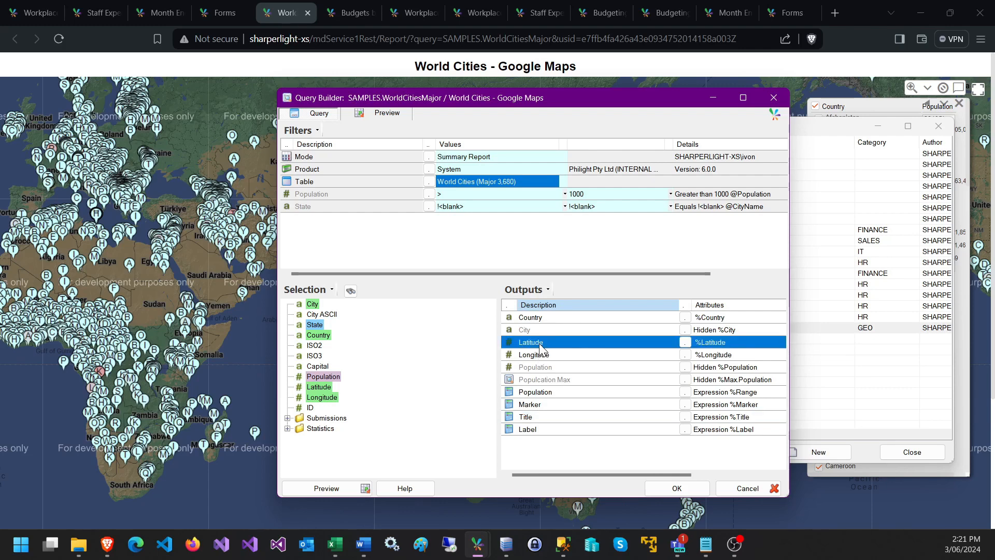
pyautogui.click(536, 356)
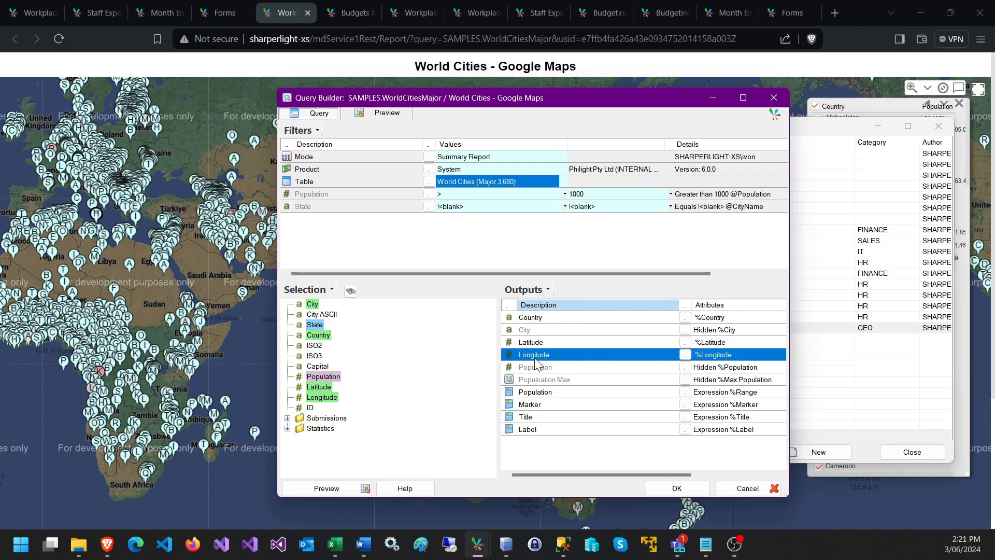
pyautogui.click(540, 394)
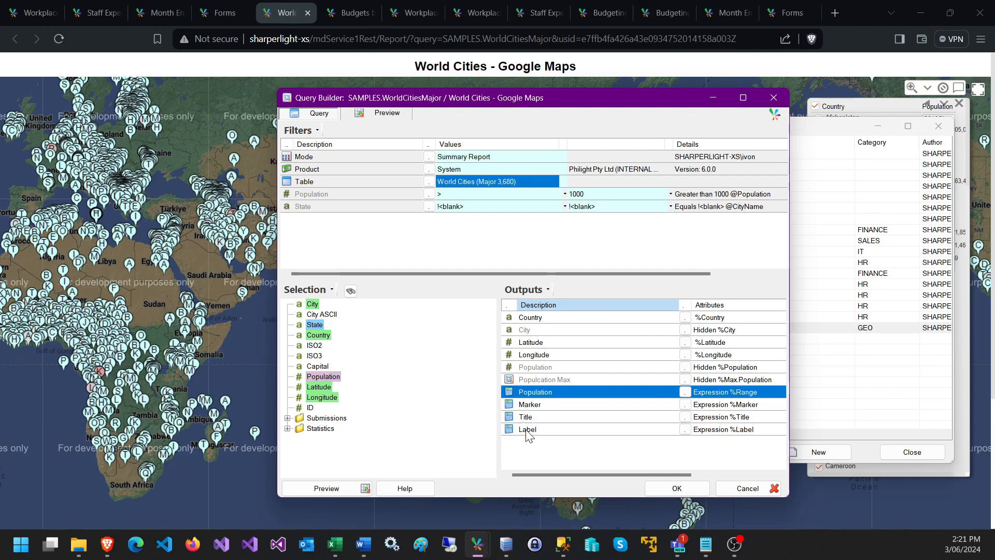
pyautogui.click(304, 489)
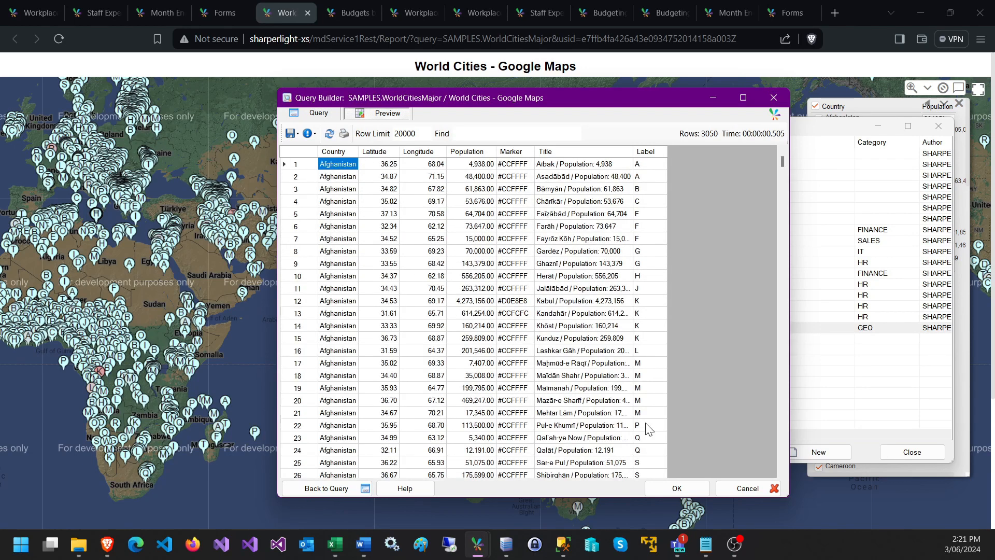
pyautogui.click(739, 491)
# Inspect the published query's chart settings, including the available chart types and the Google Maps API Key option
pyautogui.click(419, 112)
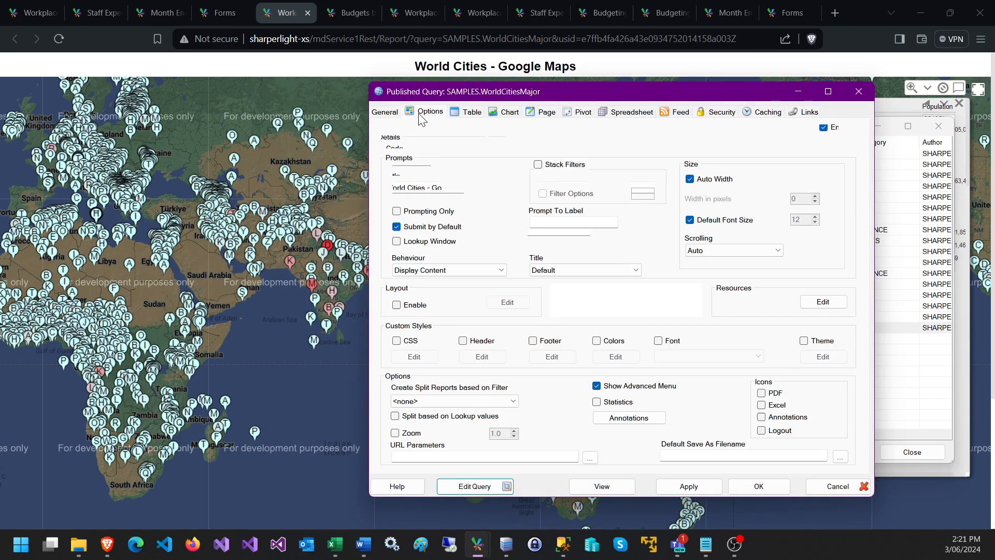
pyautogui.click(513, 112)
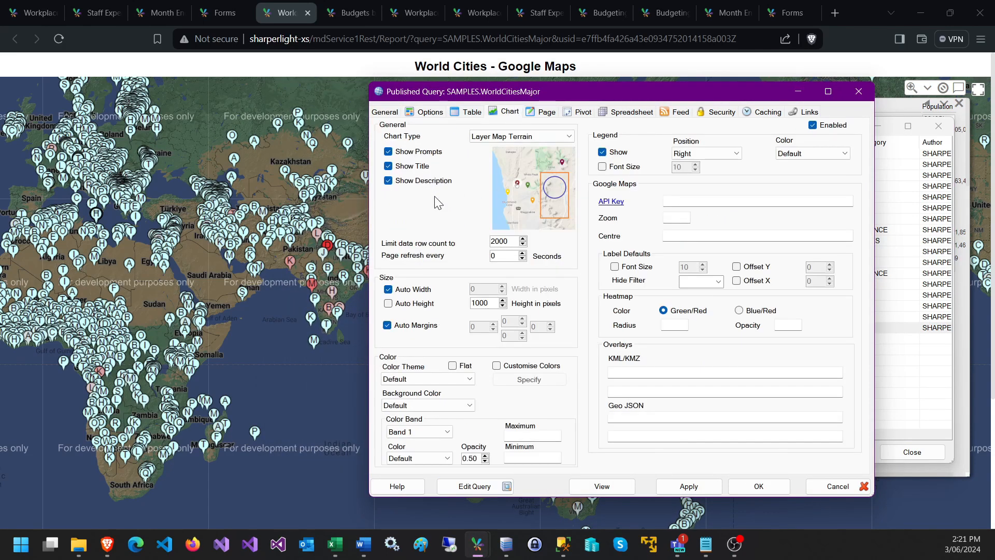
pyautogui.click(495, 139)
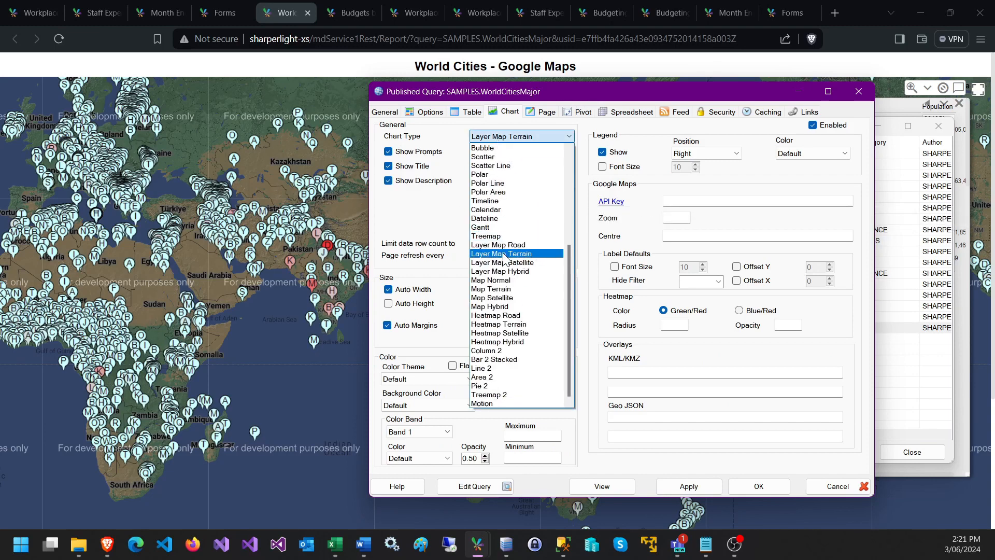
pyautogui.click(684, 204)
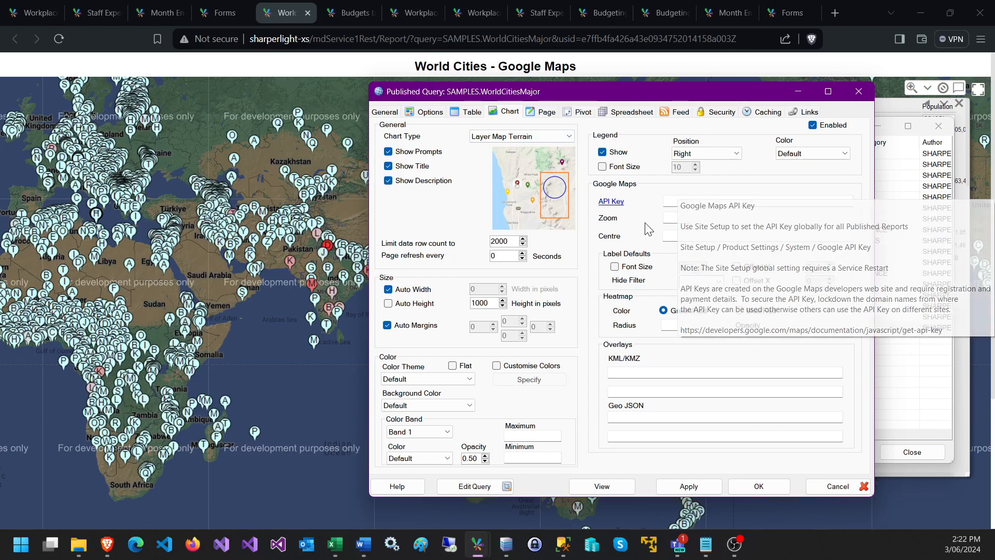
pyautogui.click(675, 202)
# Return to the World Cities map in the browser and raise the minimum population filter to about 8.6 million
pyautogui.click(275, 329)
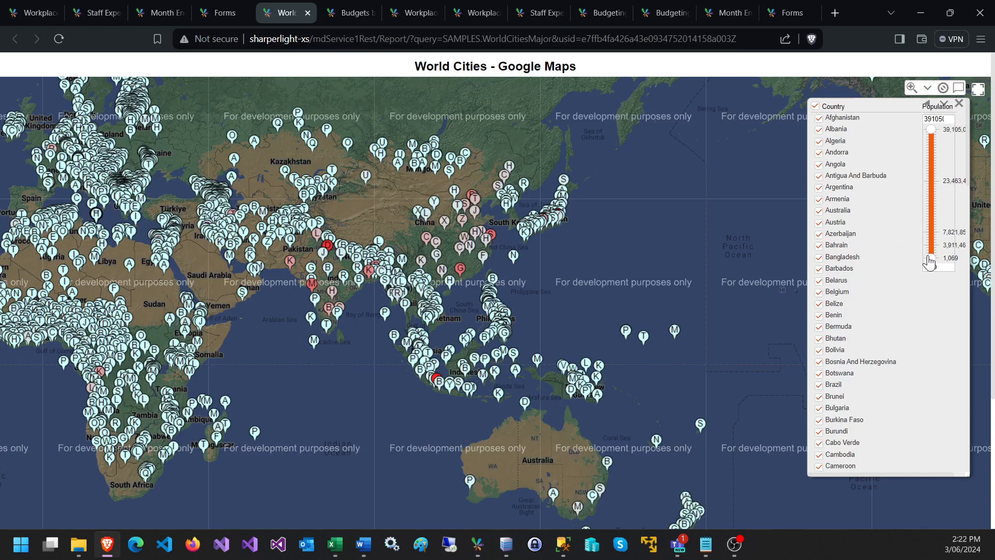
pyautogui.moveTo(930, 263); pyautogui.dragTo(932, 236)
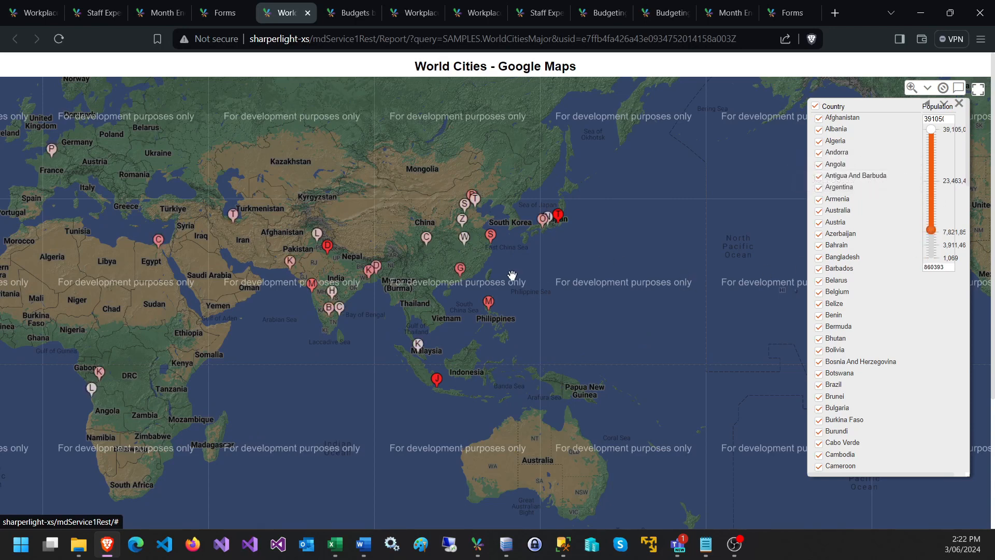
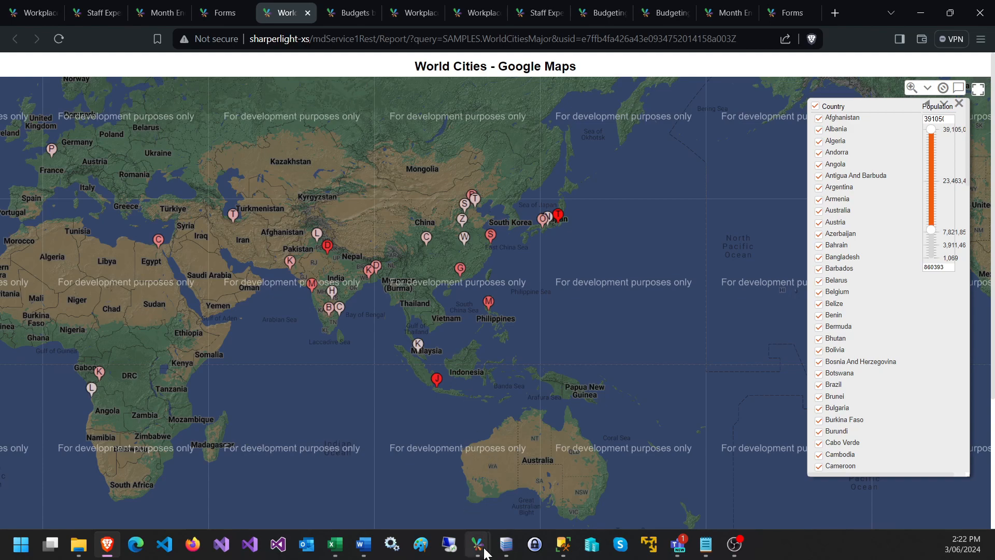
# Inspect the products available as the WorldCitiesMajor query's data source, then cancel the selection, the query and the published query
pyautogui.moveTo(488, 545)
pyautogui.moveTo(512, 483)
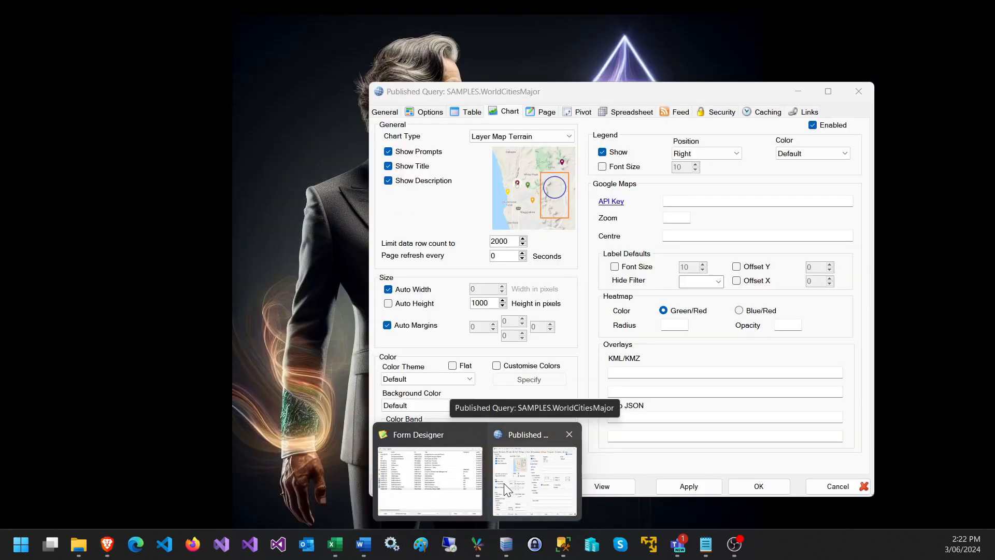
pyautogui.click(504, 483)
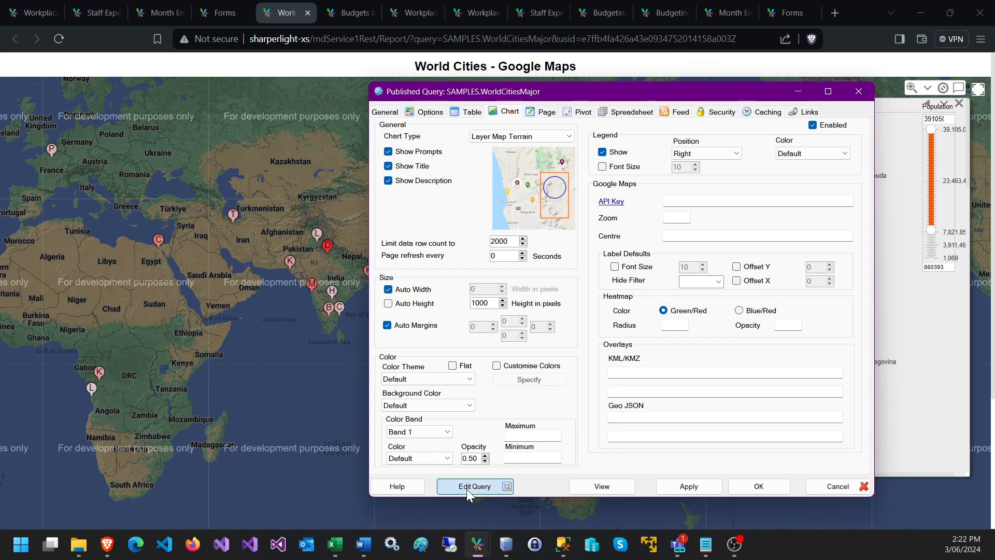
pyautogui.click(466, 489)
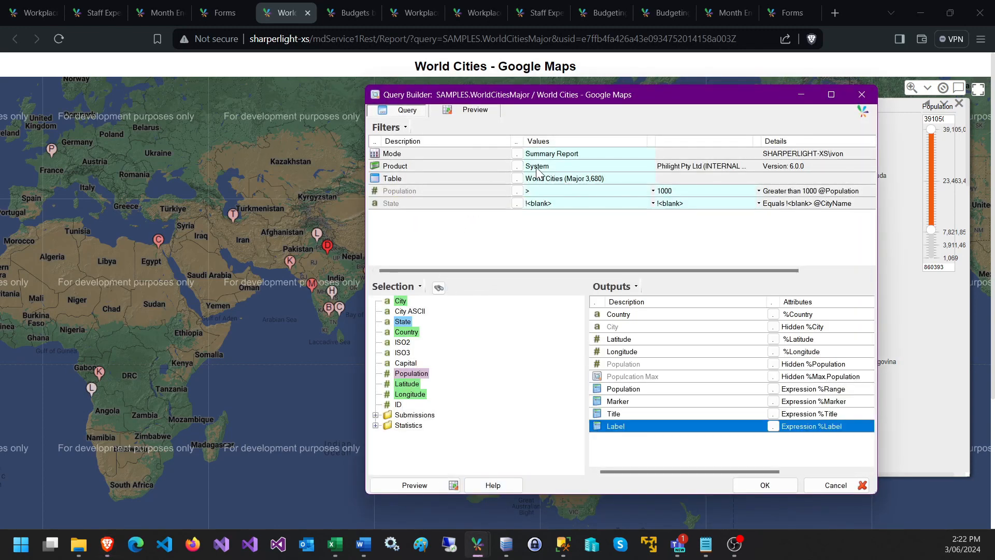
pyautogui.click(517, 167)
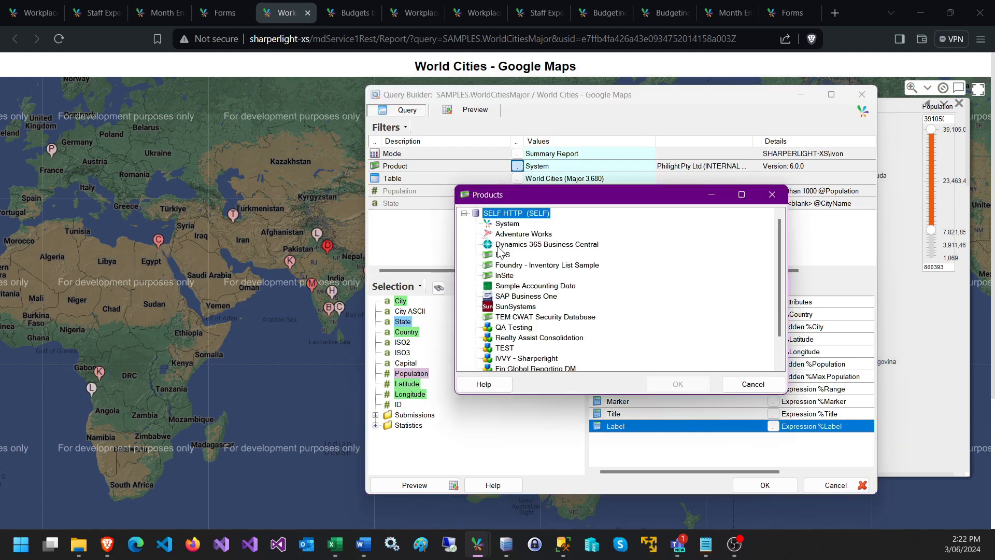
pyautogui.click(519, 246)
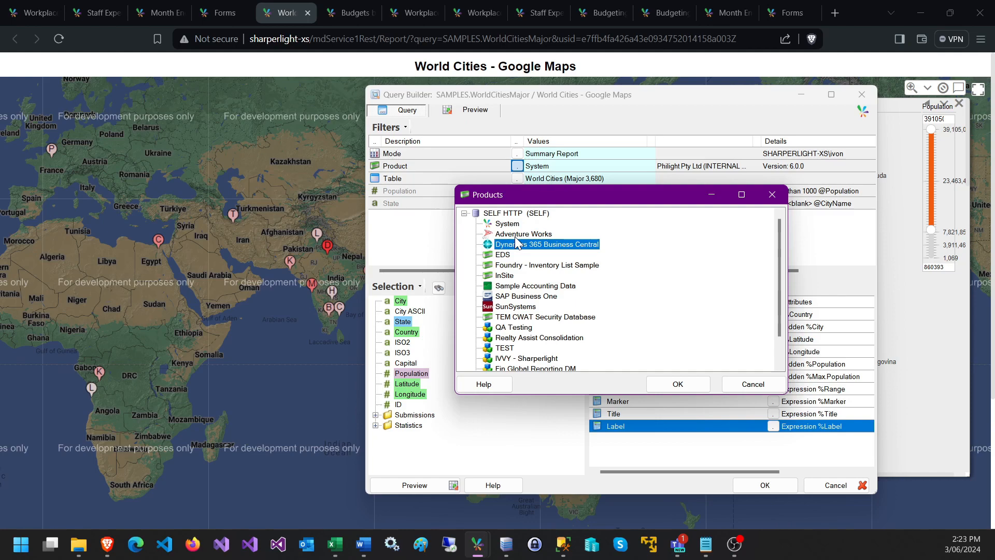
pyautogui.click(741, 389)
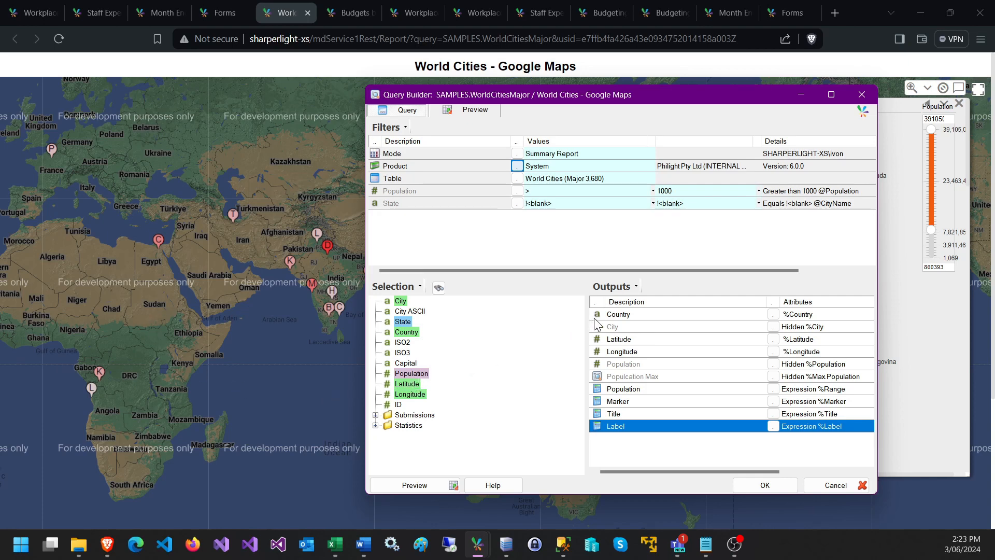
pyautogui.click(836, 485)
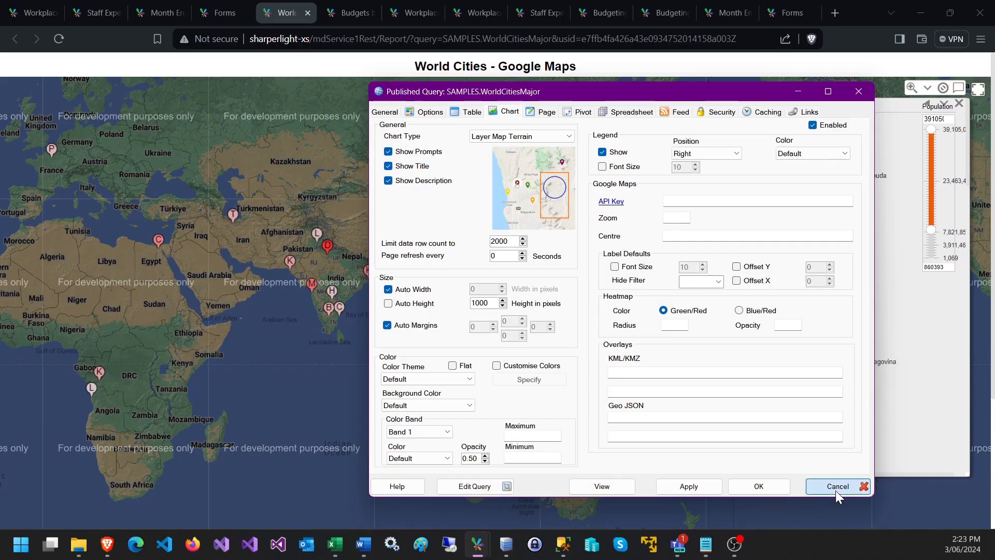
pyautogui.click(836, 491)
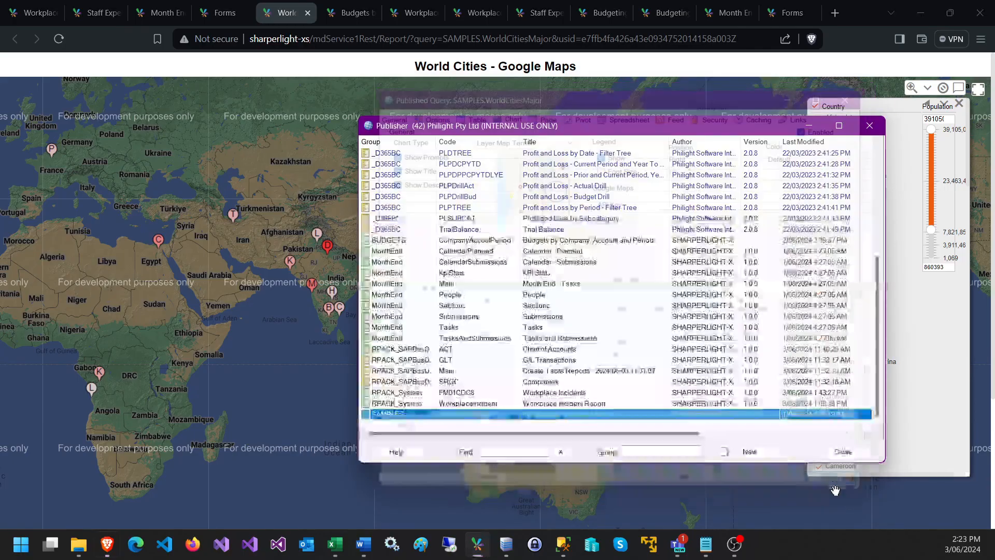
pyautogui.click(517, 306)
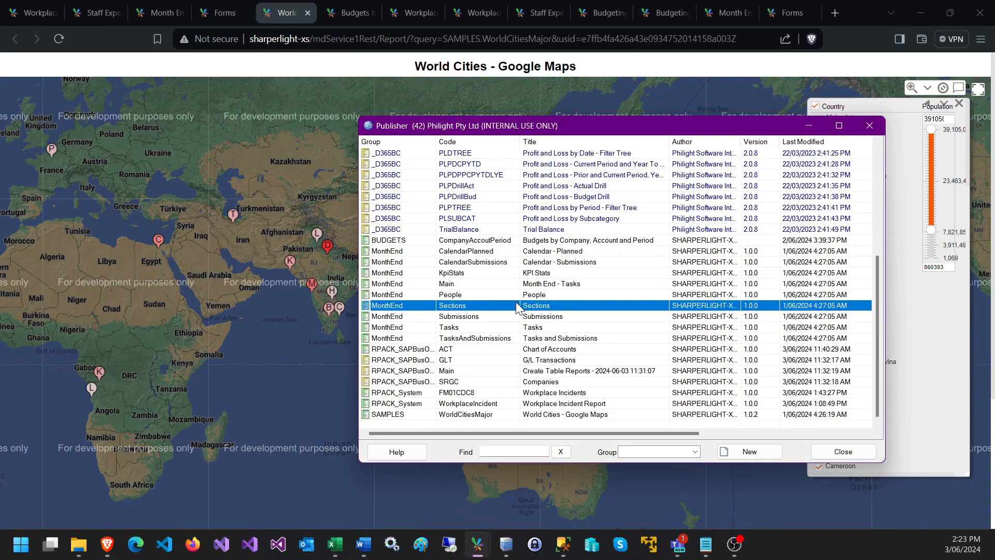
# In the Budgets by Company, Account and Period report in the browser, enter 1000 for Raw Materials - scrapped in 2024/01
pyautogui.click(339, 12)
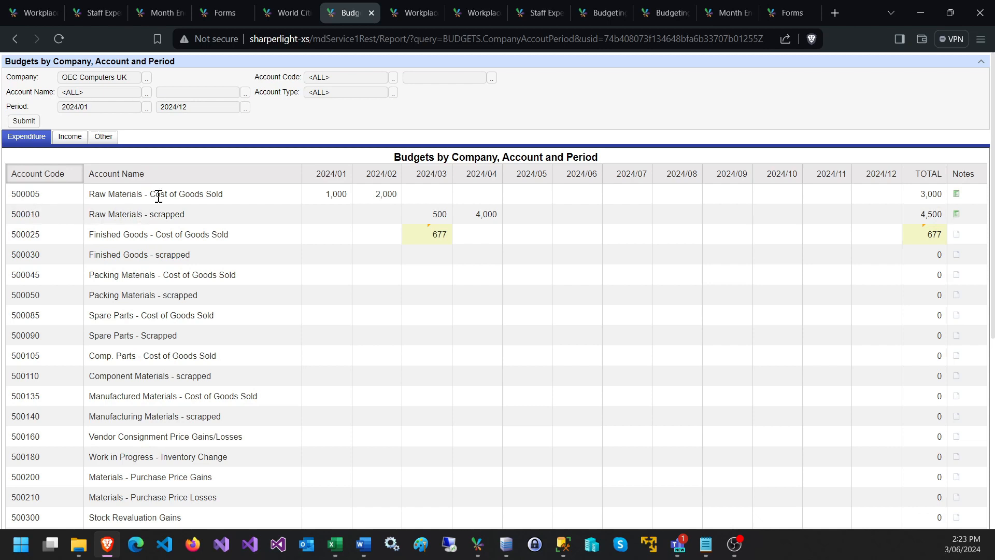
pyautogui.click(333, 214)
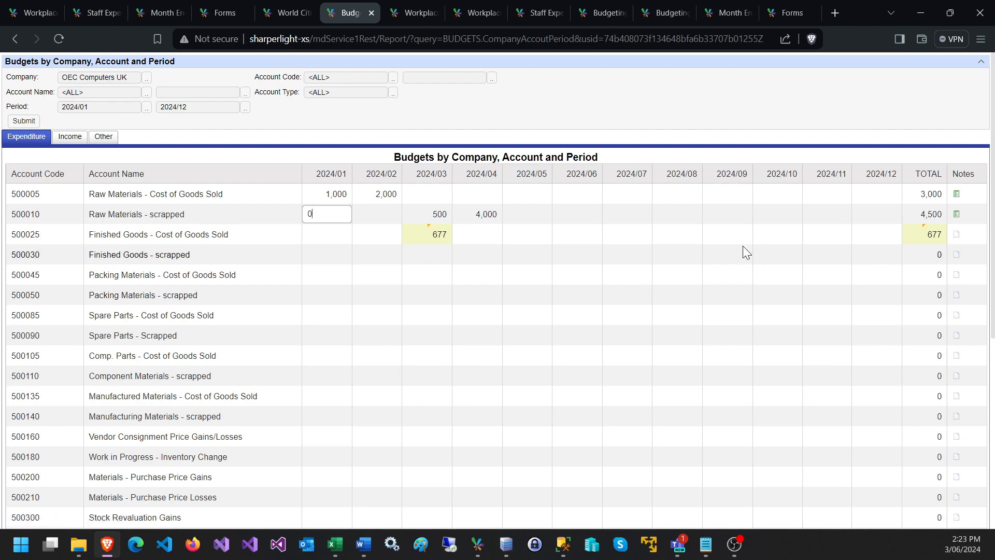
pyautogui.press('BackSpace')
pyautogui.write('1000')
pyautogui.press('Return')
pyautogui.scroll(-1, 462, 244)
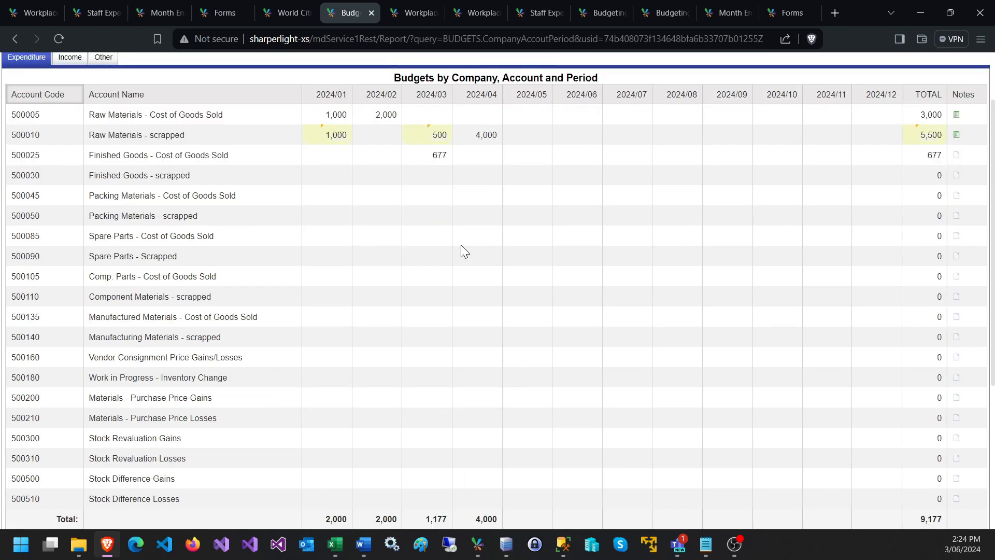
pyautogui.scroll(1, 482, 243)
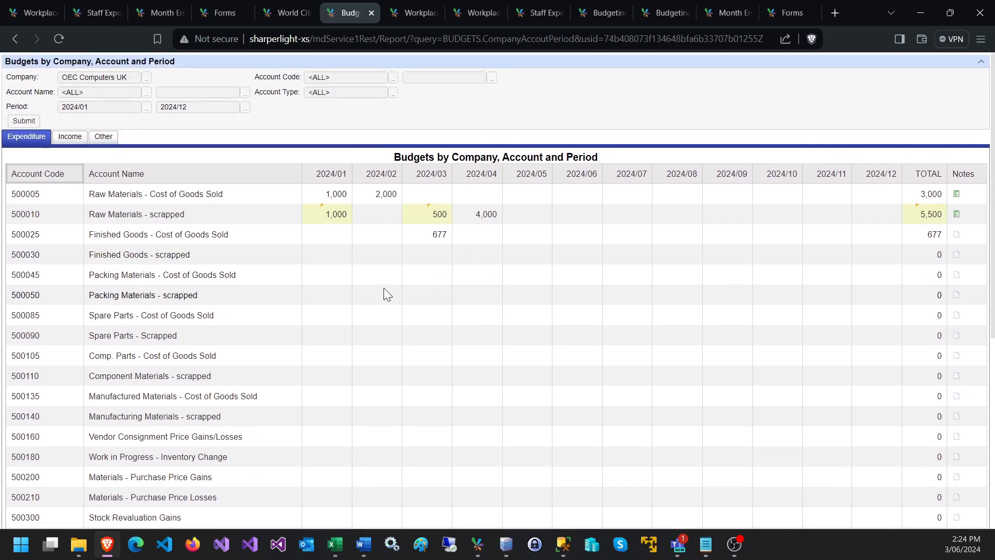
pyautogui.click(360, 254)
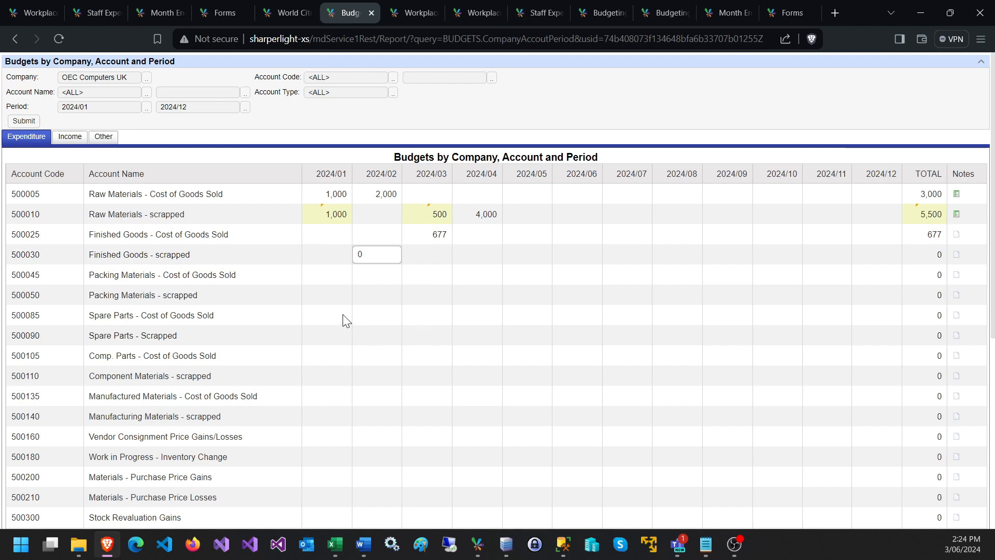
# Open the AccountPeriod form of the BUDGETS group in Form Designer, examine its Company, Account and Period fields, and cancel the form
pyautogui.moveTo(477, 544)
pyautogui.click(415, 472)
pyautogui.doubleClick(513, 158)
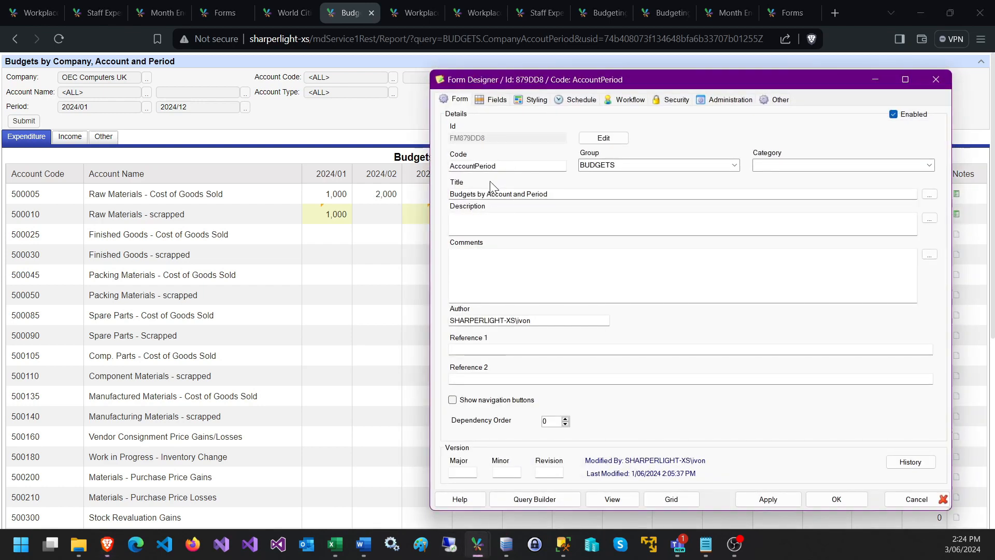
pyautogui.click(497, 101)
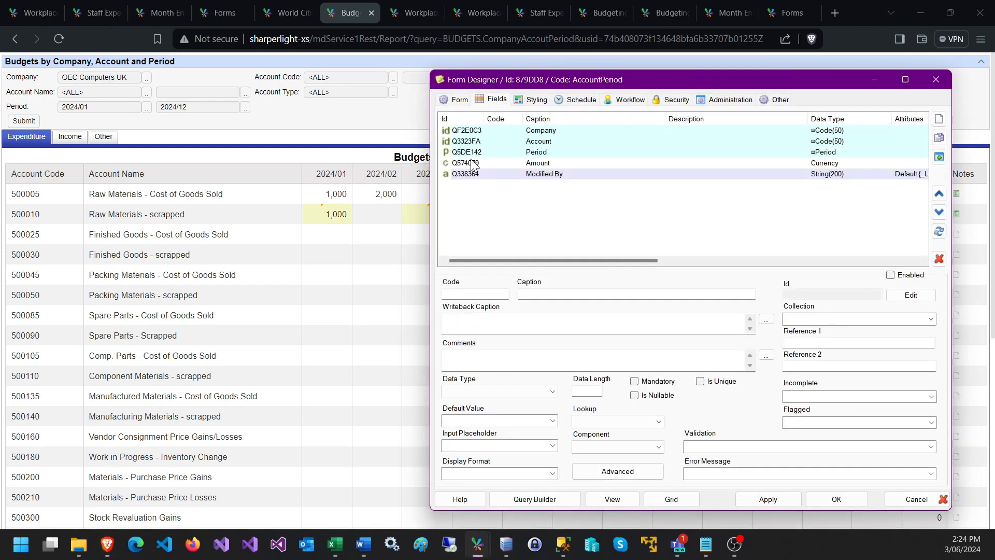
pyautogui.click(535, 135)
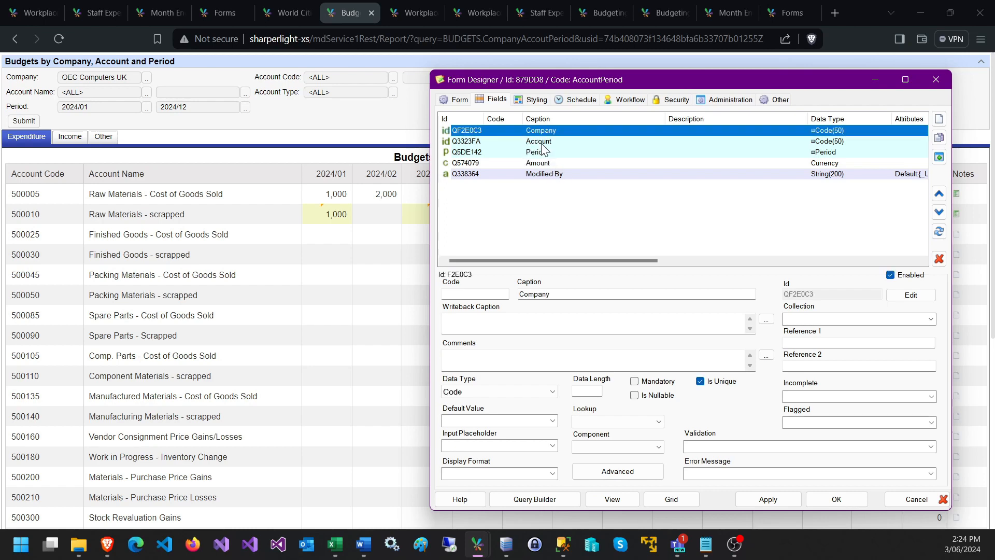
pyautogui.click(551, 143)
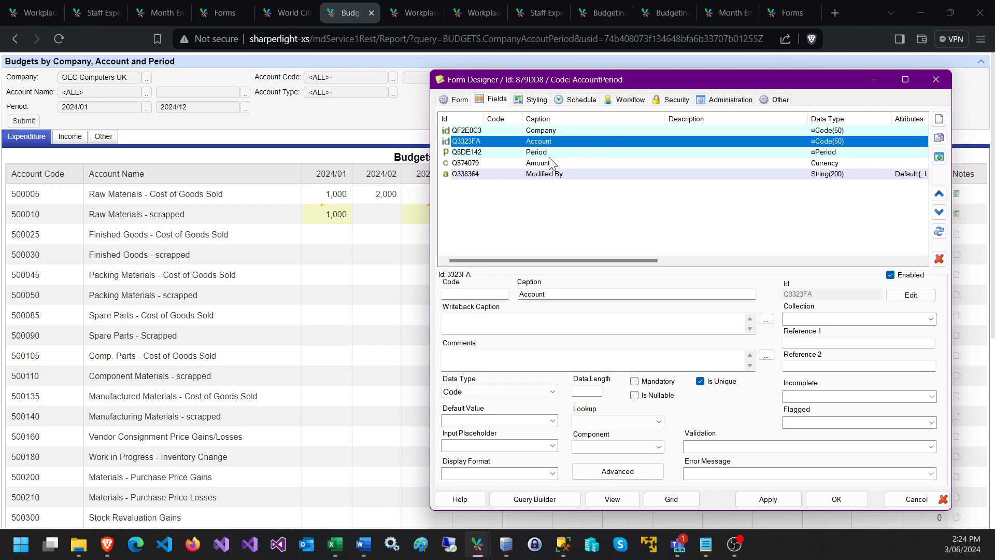
pyautogui.click(551, 155)
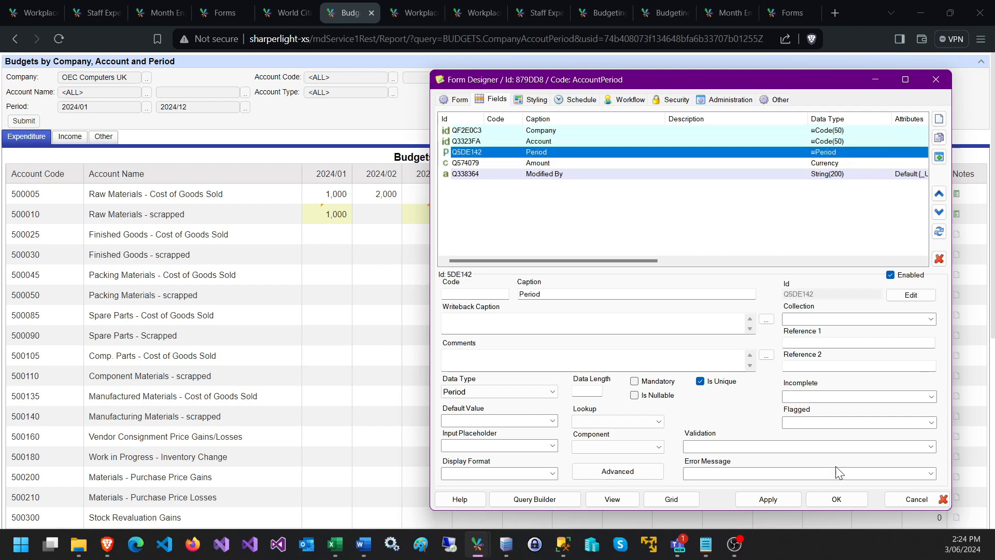
pyautogui.click(905, 500)
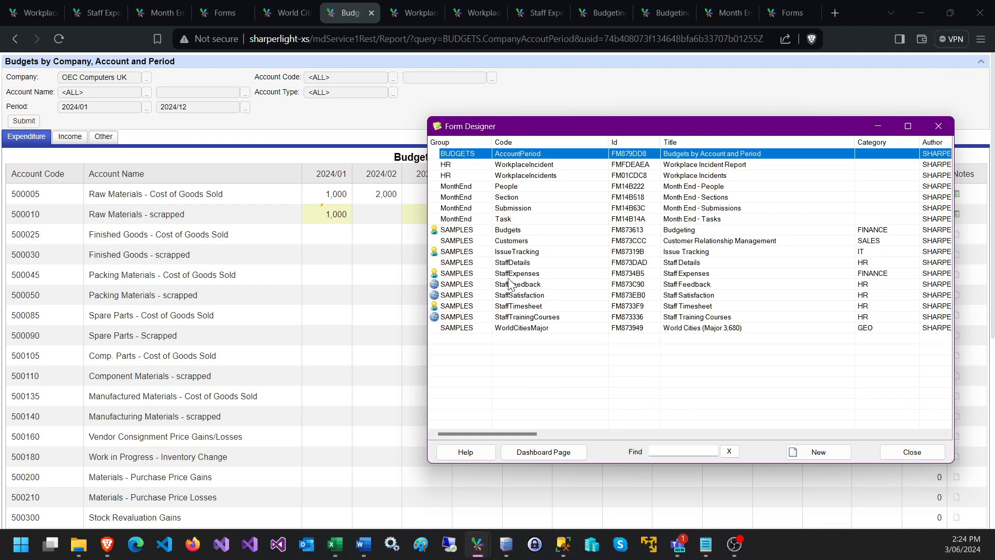
# Create a form from the blank template and assign it to the BUDGETS group
pyautogui.click(807, 453)
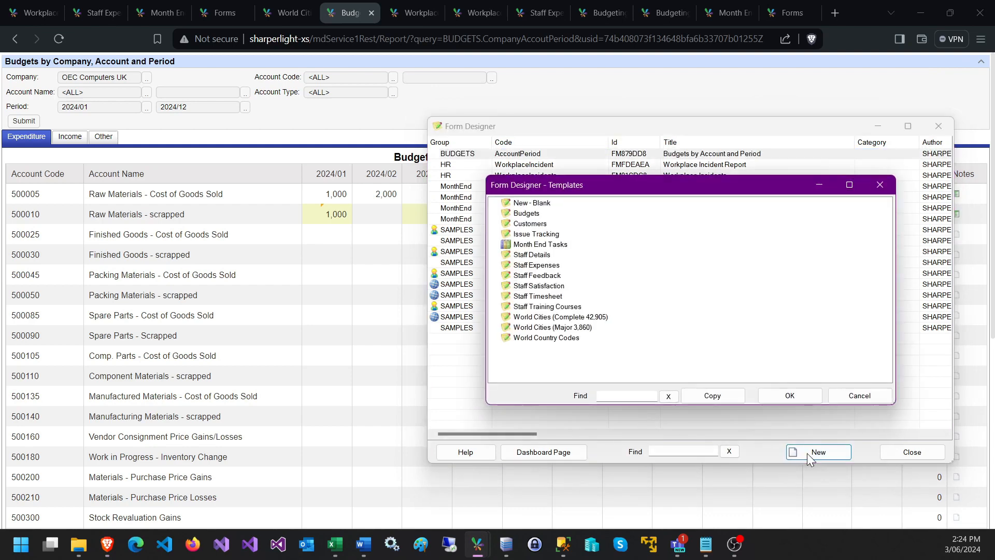
pyautogui.doubleClick(529, 203)
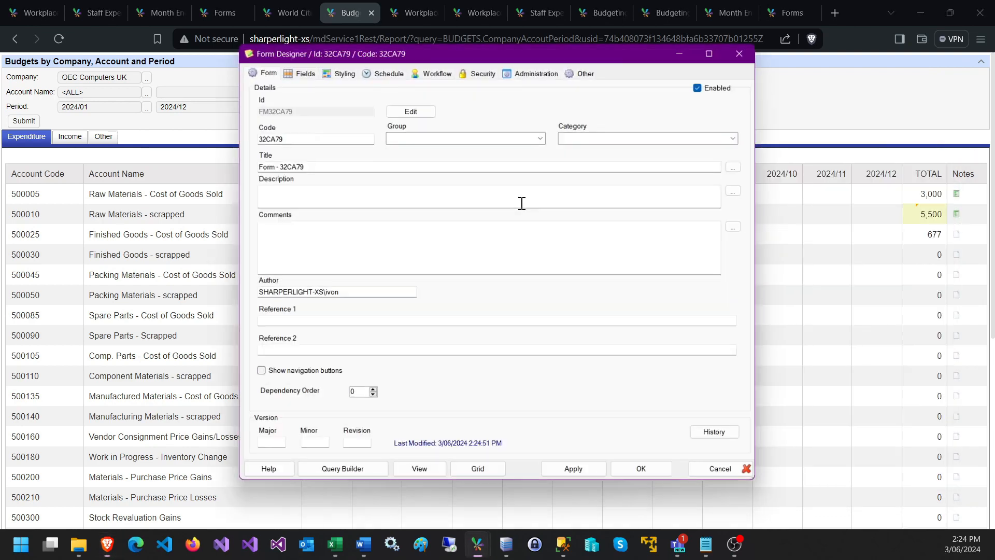
pyautogui.click(410, 135)
pyautogui.write('BUDGETS')
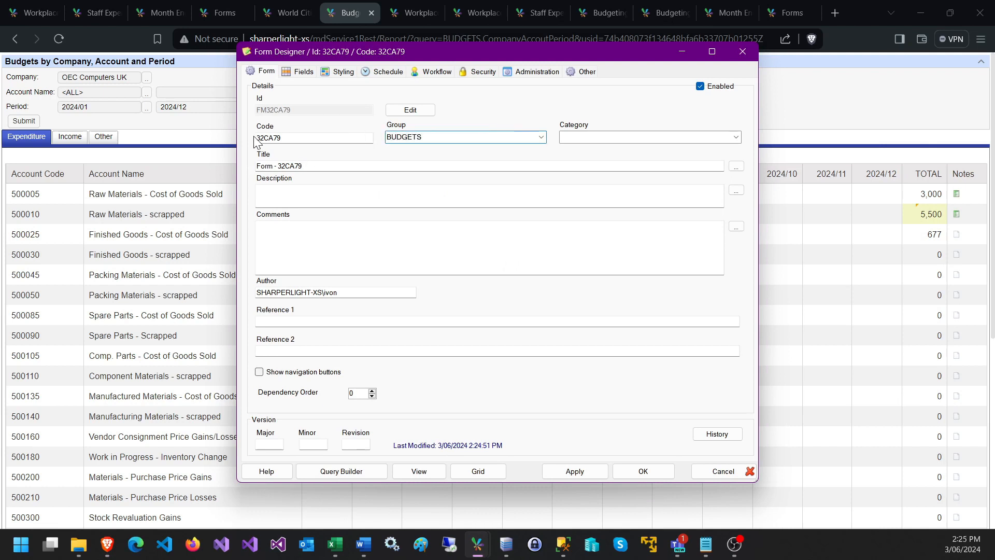
# Set the form's code to CompanyAccountPeriod and its title to "Budget by Company Account and Period"
pyautogui.click(291, 137)
pyautogui.doubleClick(291, 137)
pyautogui.write('Com')
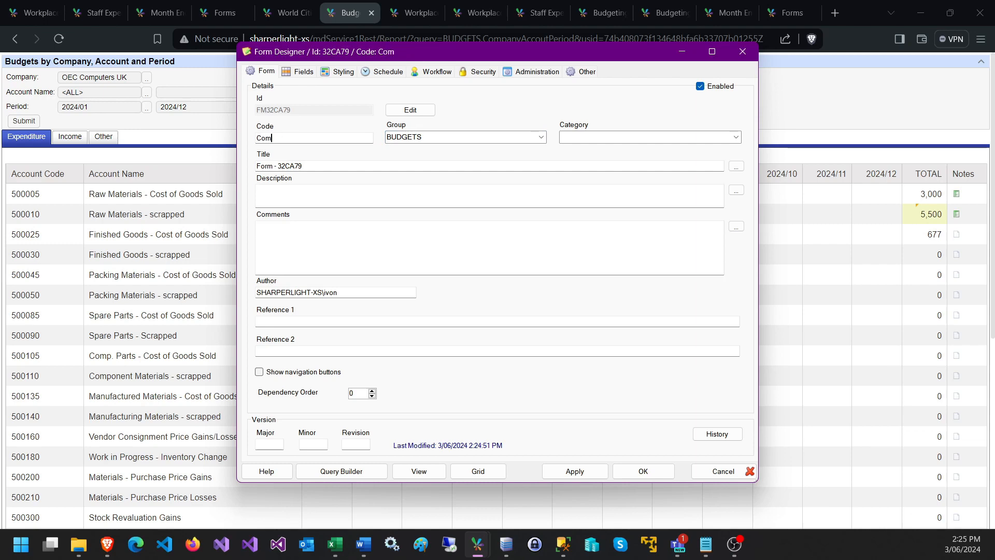
pyautogui.write('panyAccountPeriod')
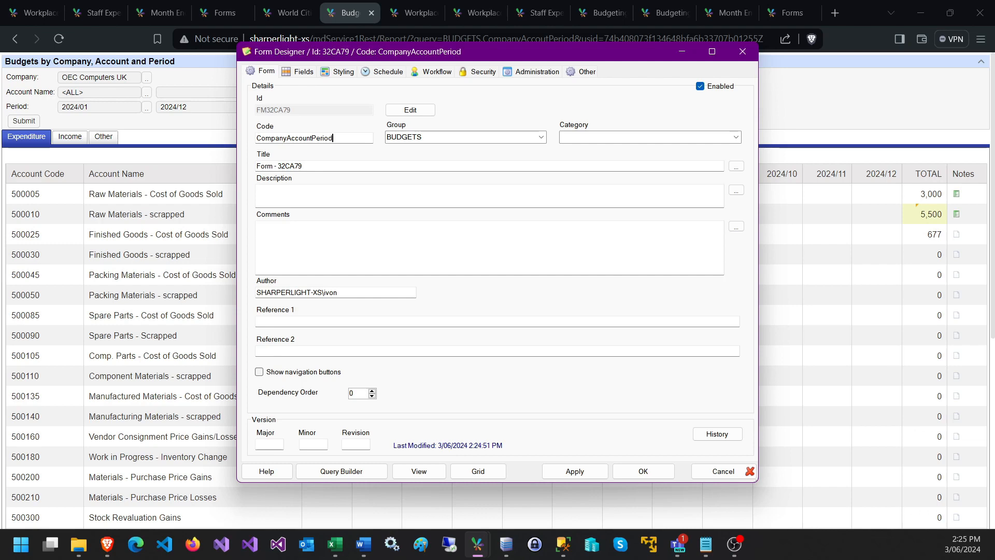
pyautogui.tripleClick(351, 169)
pyautogui.write('Budget')
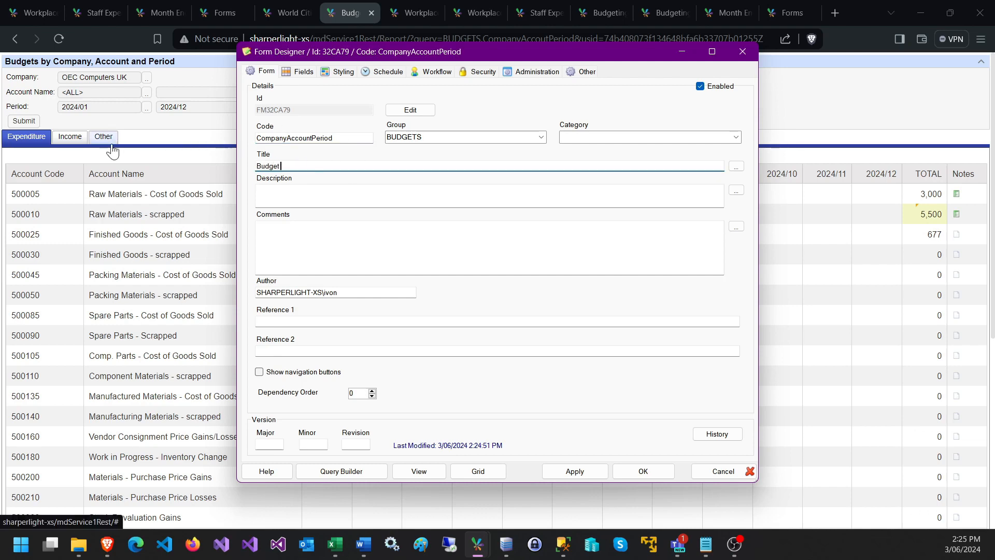
pyautogui.write(' by Company Account and Period')
# Add a field captioned Company with the Code data type, and make it unique and mandatory
pyautogui.click(303, 73)
pyautogui.click(752, 90)
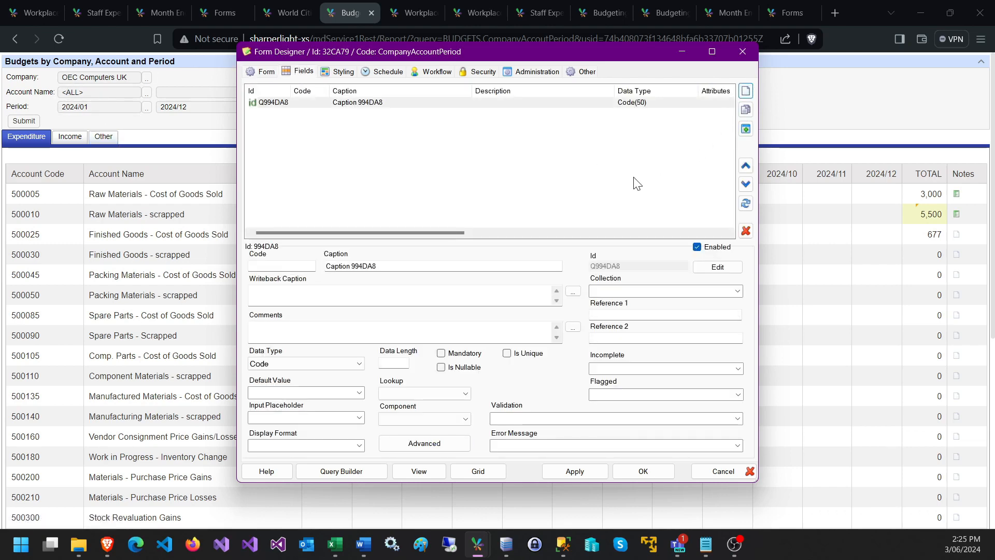
pyautogui.click(384, 266)
pyautogui.hotkey('ctrl', 'a')
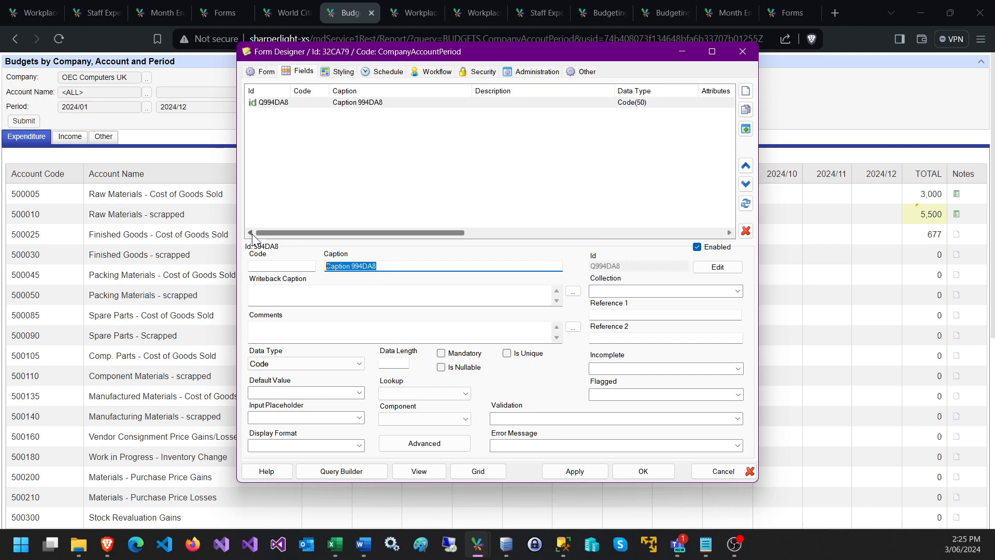
pyautogui.write('Company')
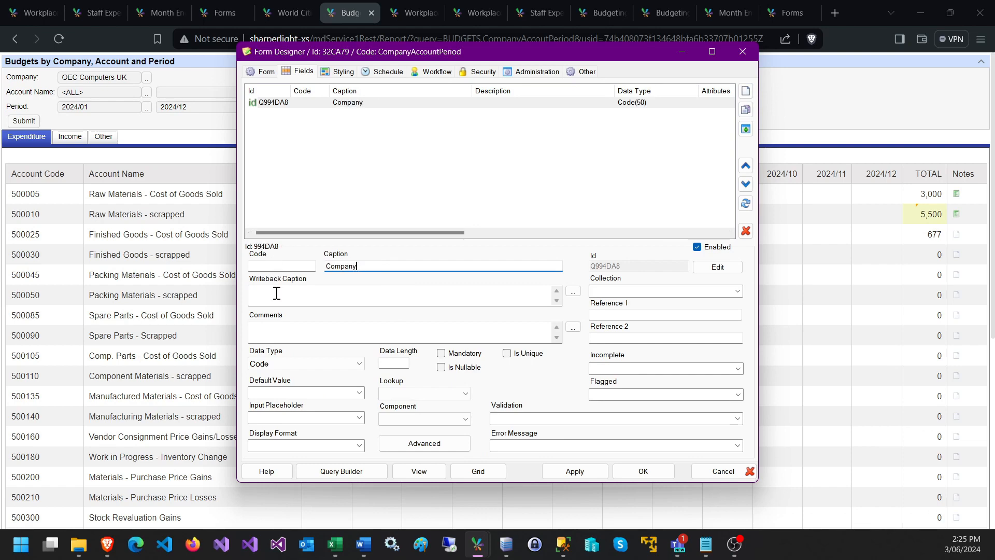
pyautogui.moveTo(290, 369)
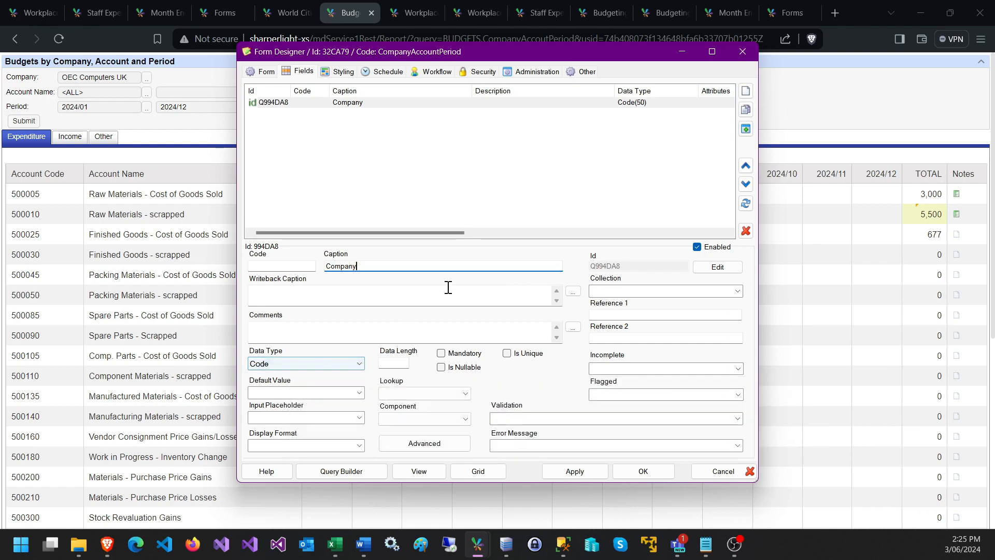
pyautogui.click(507, 354)
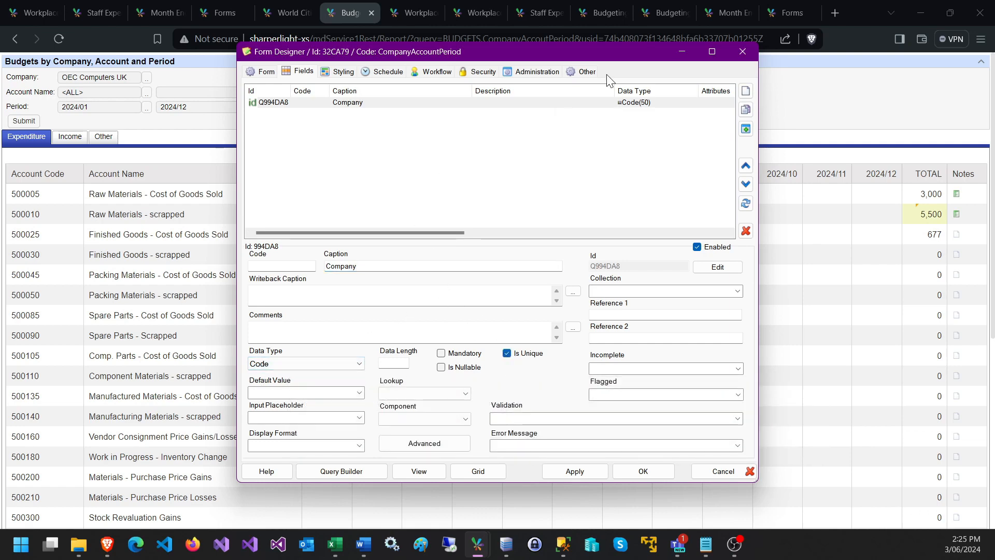
pyautogui.click(441, 353)
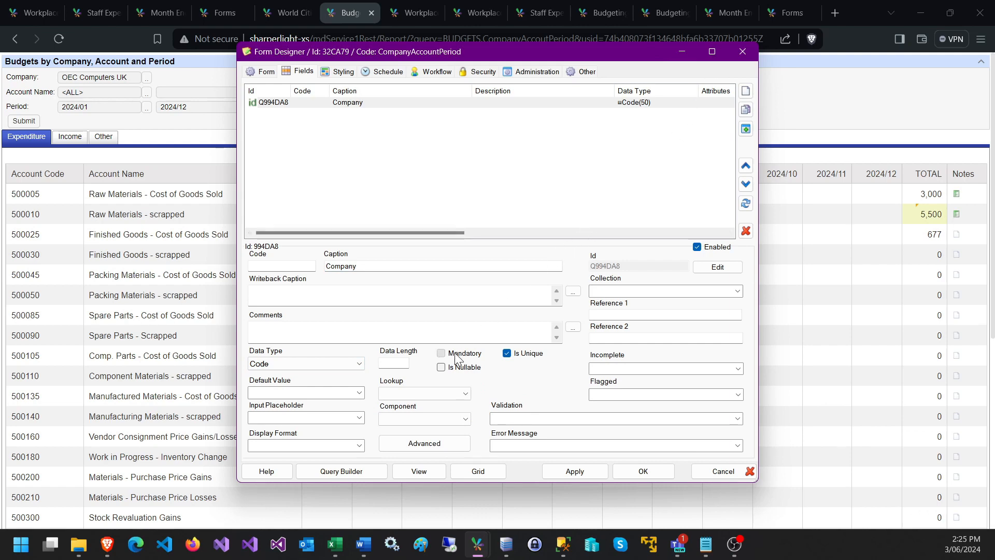
# Add a field captioned Account, make it mandatory and unique, and set its data type to Code
pyautogui.click(746, 91)
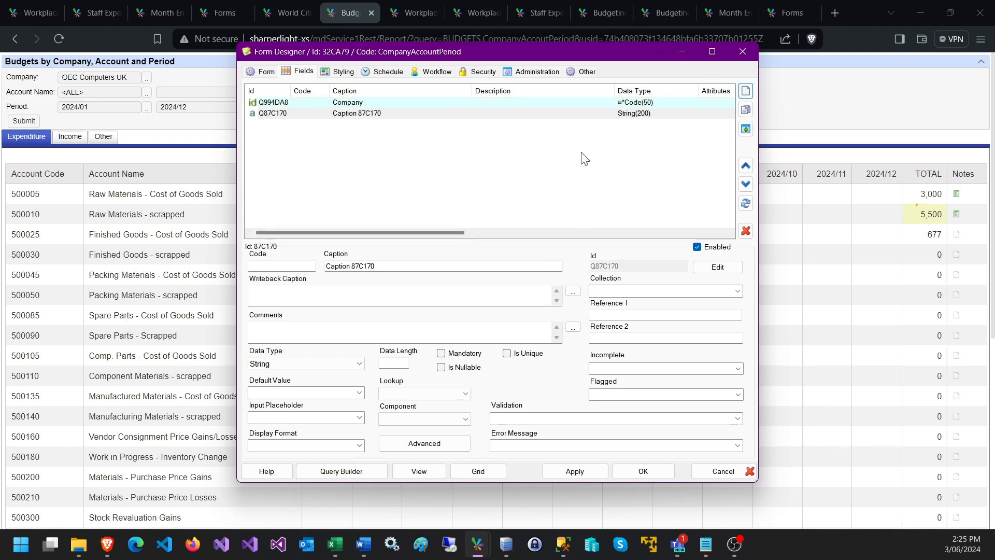
pyautogui.click(402, 124)
pyautogui.click(369, 118)
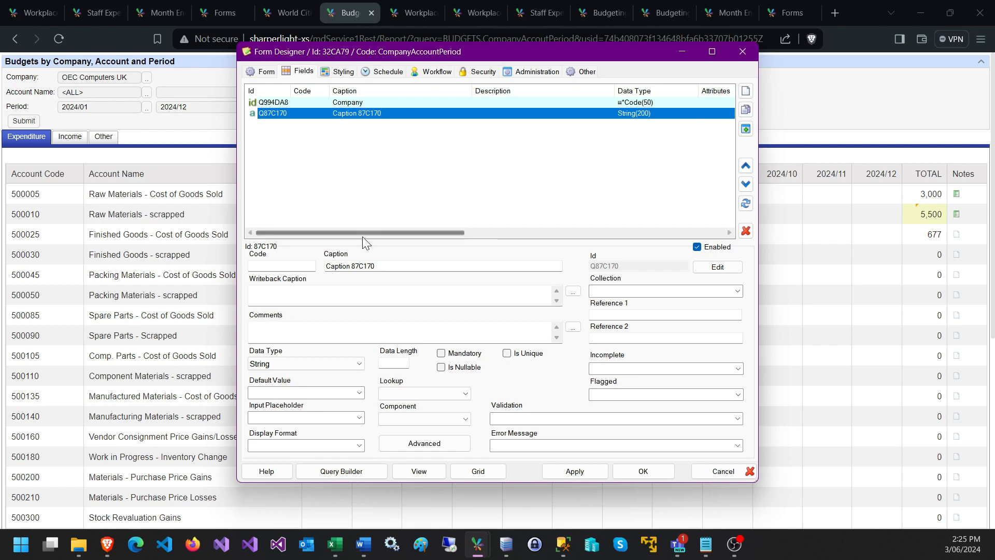
pyautogui.click(386, 265)
pyautogui.moveTo(386, 265); pyautogui.dragTo(229, 249)
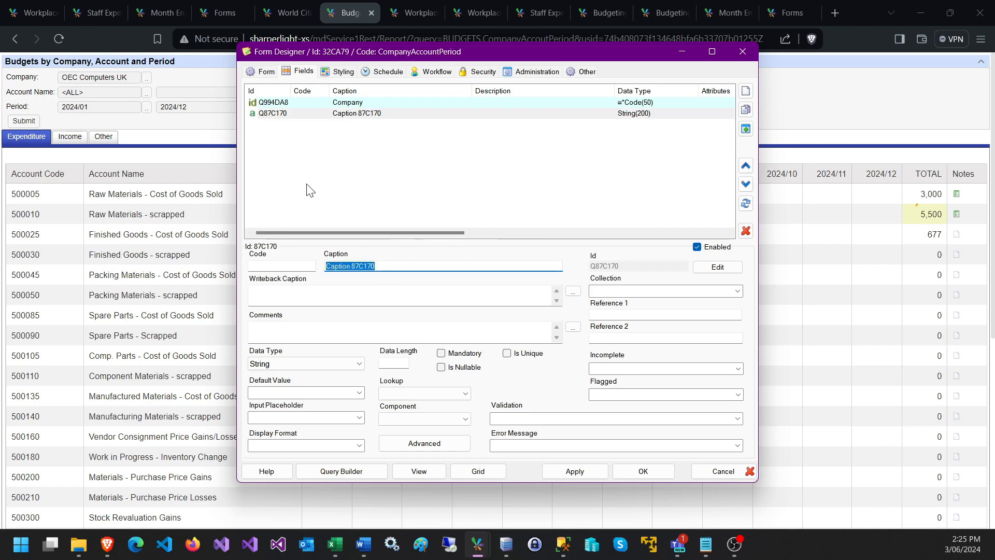
pyautogui.write('Account')
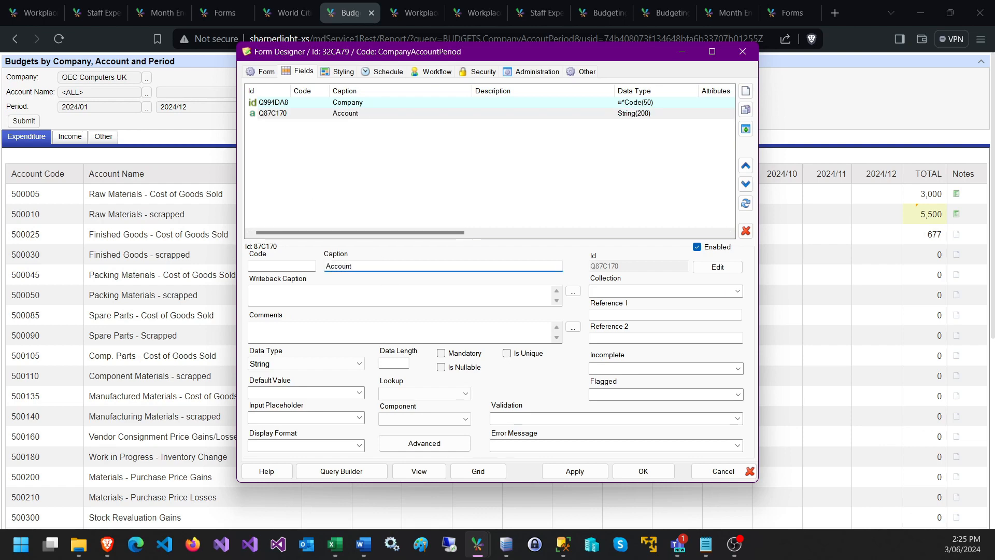
pyautogui.click(461, 354)
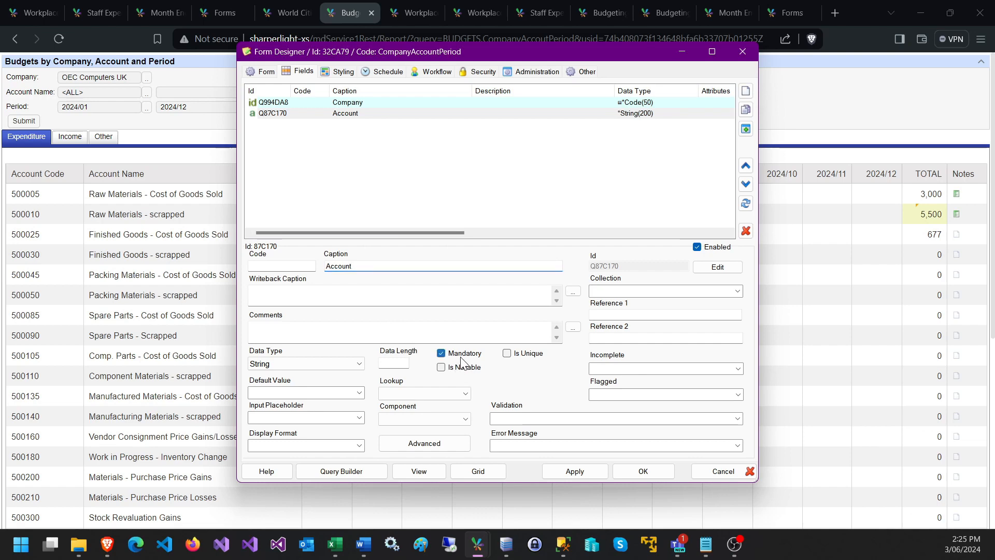
pyautogui.click(520, 354)
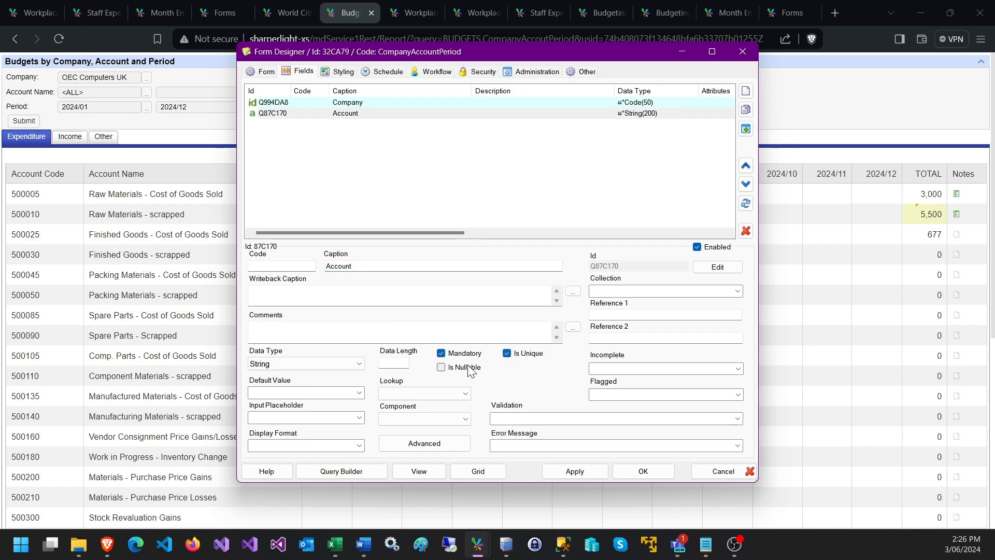
pyautogui.click(288, 362)
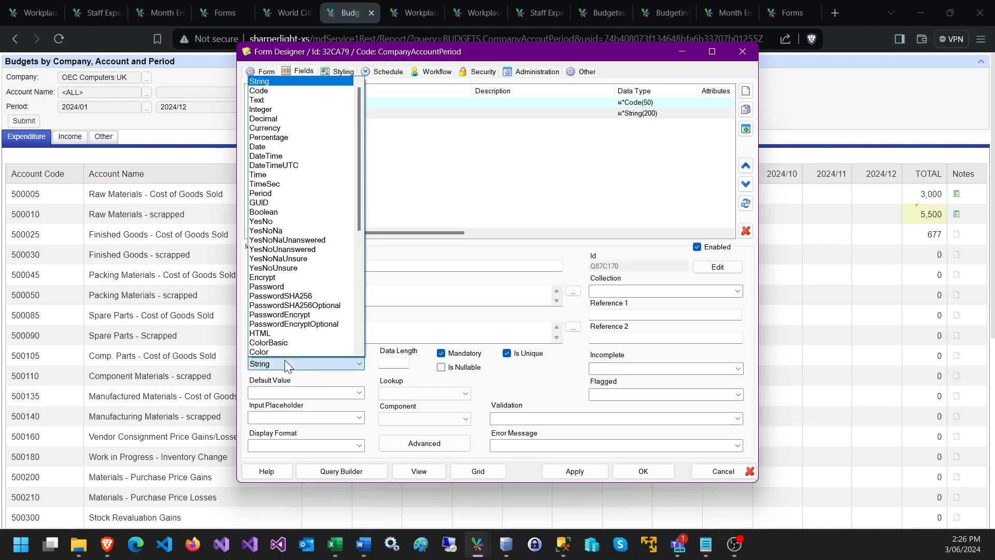
pyautogui.click(262, 91)
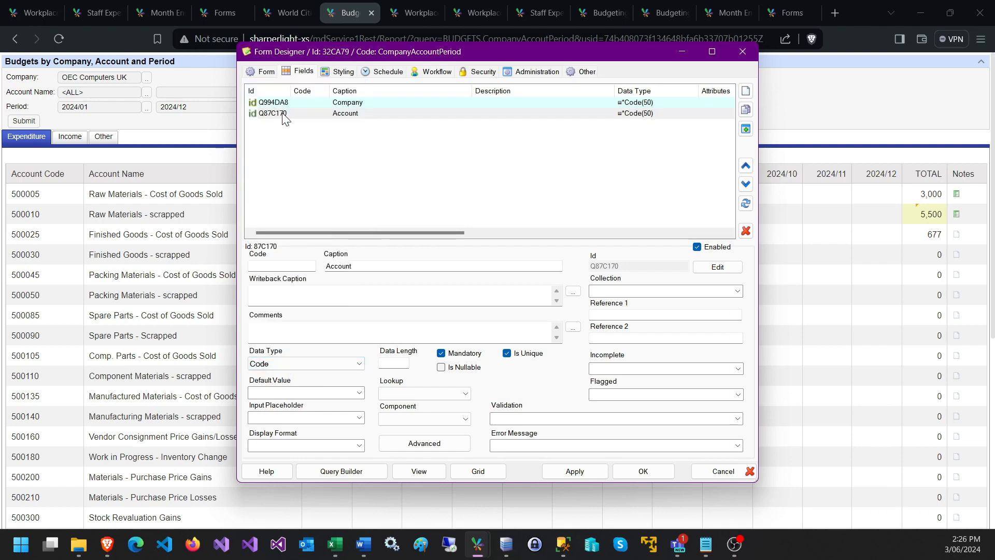
pyautogui.click(283, 115)
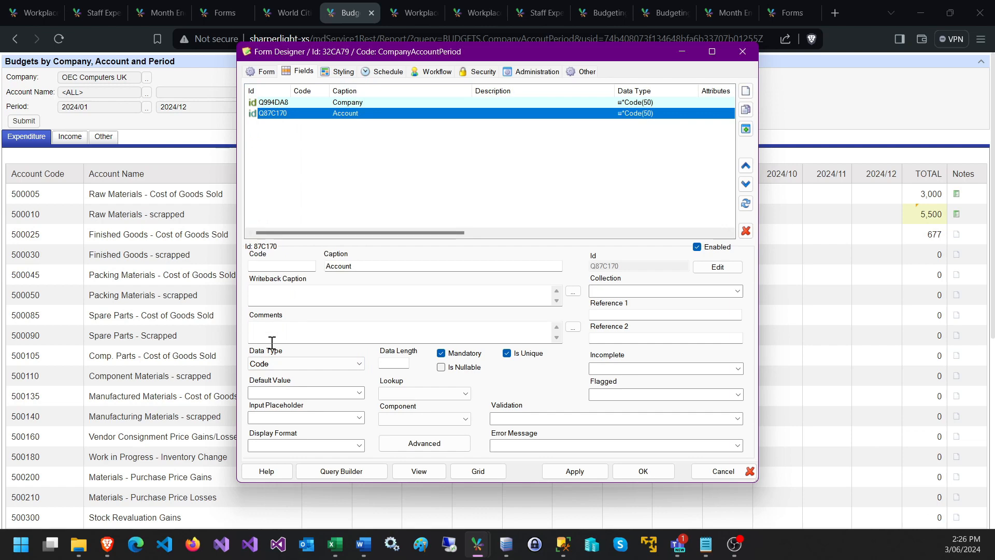
pyautogui.click(272, 363)
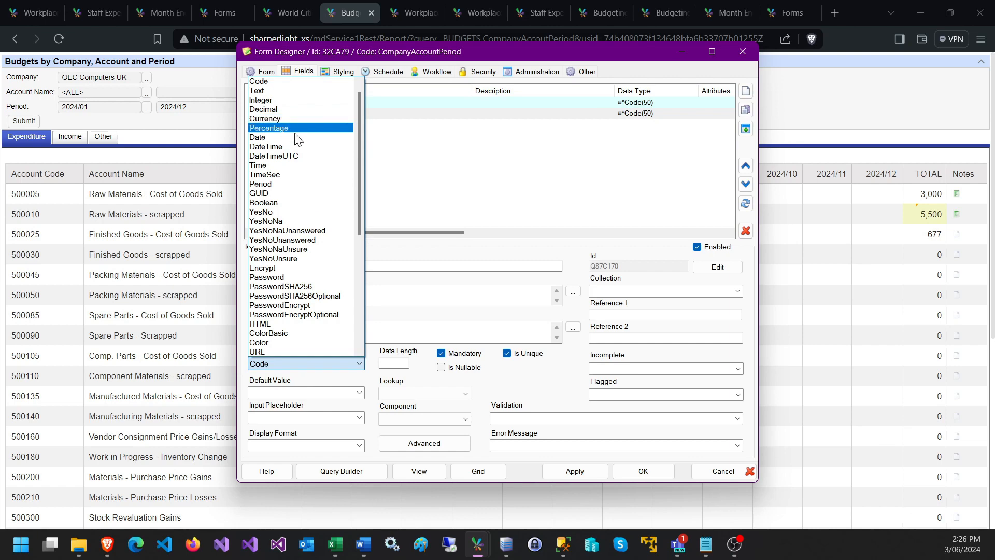
pyautogui.click(450, 255)
pyautogui.click(306, 110)
pyautogui.click(309, 102)
pyautogui.click(321, 113)
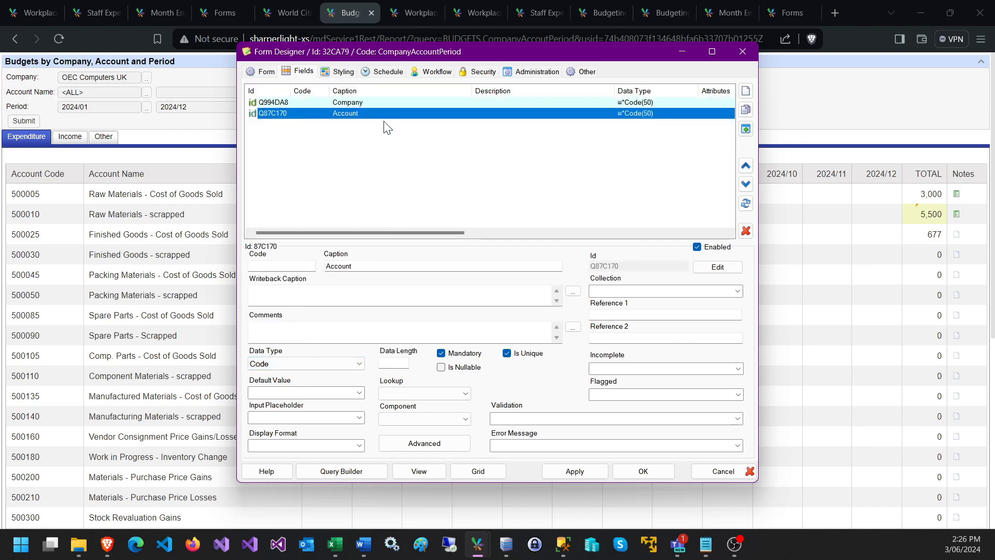
# Add a field captioned Period and set its data type to Period
pyautogui.click(746, 92)
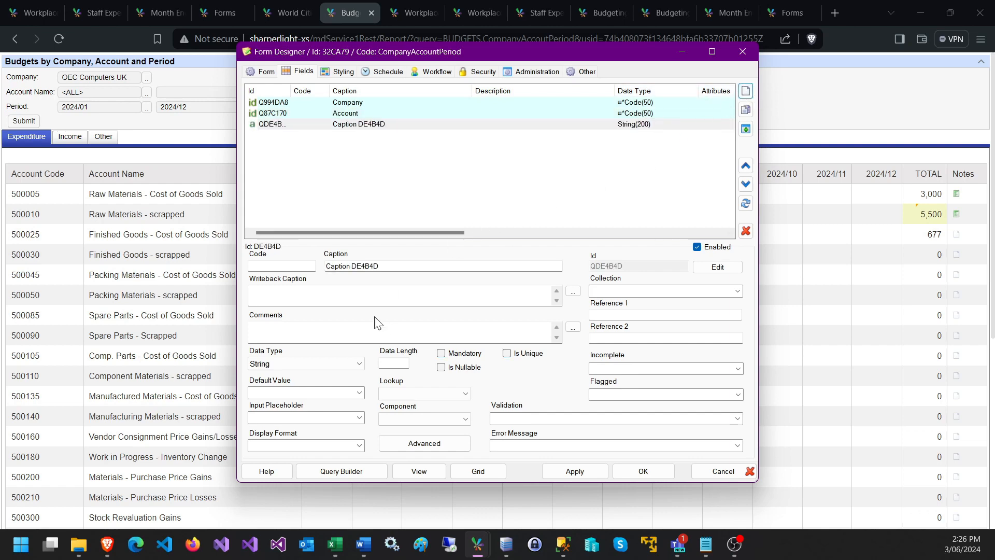
pyautogui.moveTo(394, 266); pyautogui.dragTo(263, 245)
pyautogui.write('Period')
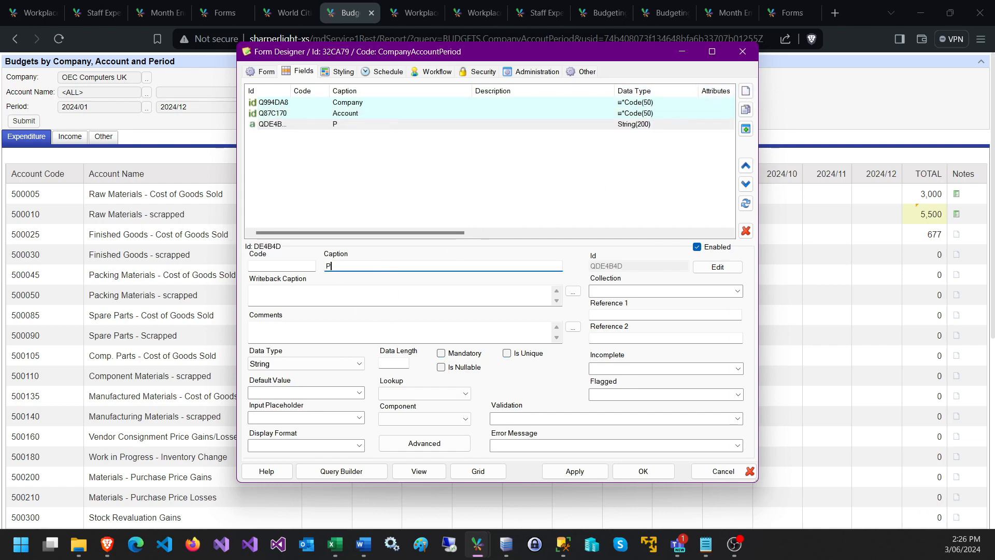
pyautogui.click(290, 365)
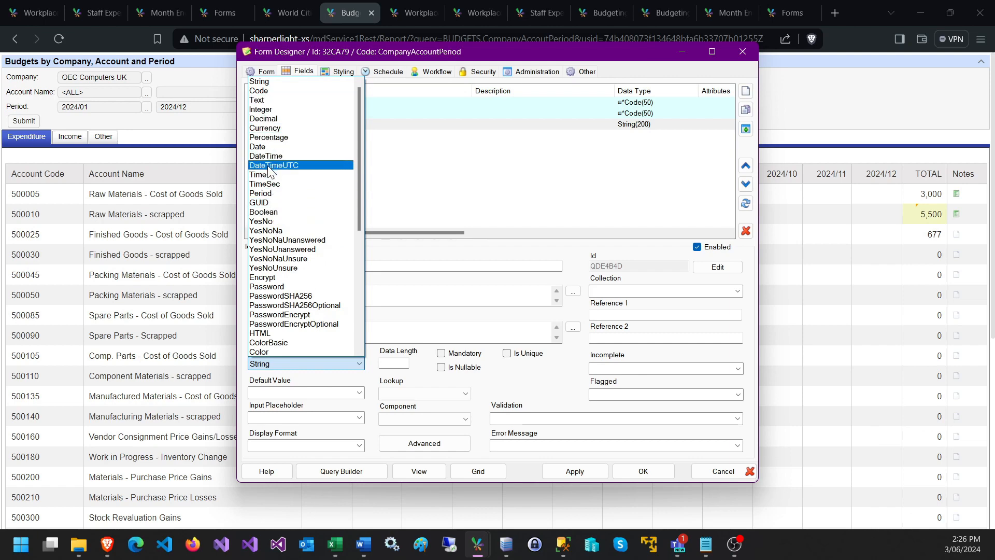
pyautogui.click(266, 191)
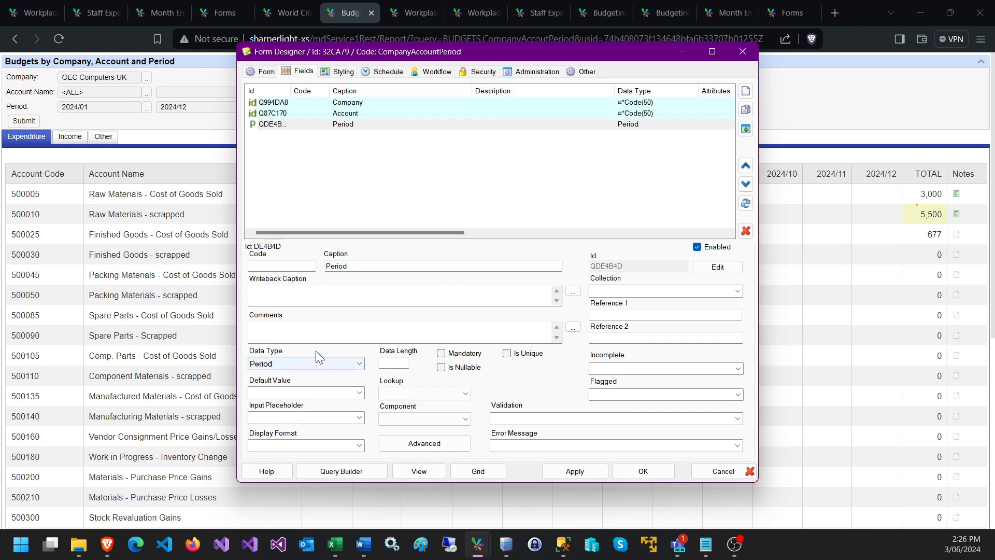
pyautogui.click(278, 113)
pyautogui.click(281, 125)
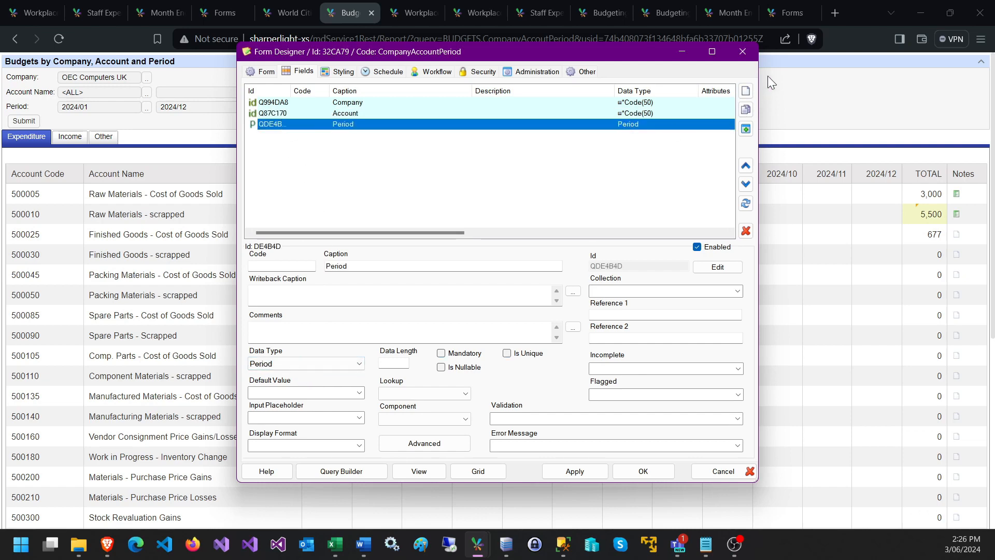
# Add a fourth field to the form and make the Period field unique and mandatory
pyautogui.click(746, 93)
pyautogui.click(422, 125)
pyautogui.click(510, 355)
pyautogui.click(459, 354)
pyautogui.click(506, 128)
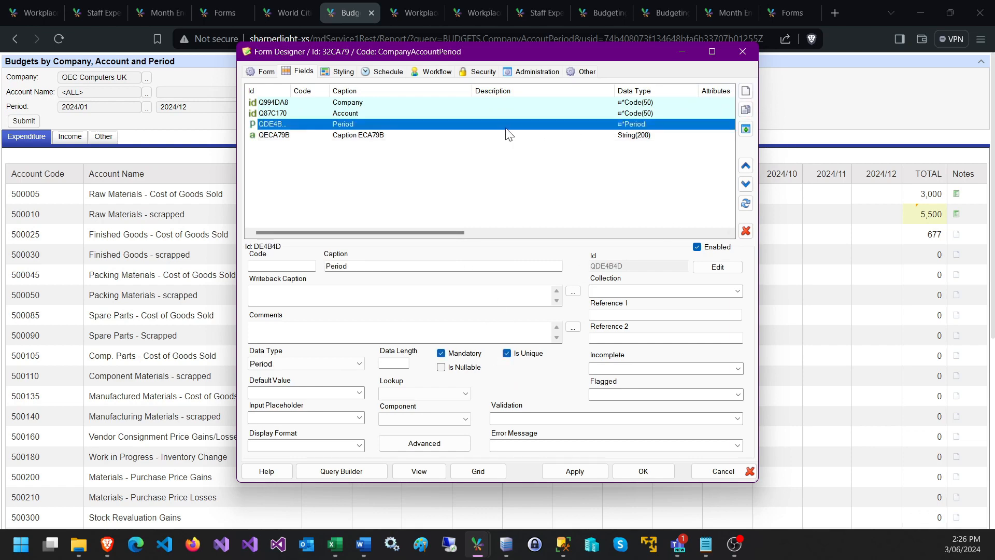
# Caption the fourth field Amount and give it the Currency data type with the #,##0 display format
pyautogui.click(476, 136)
pyautogui.click(426, 267)
pyautogui.hotkey('ctrl', 'a')
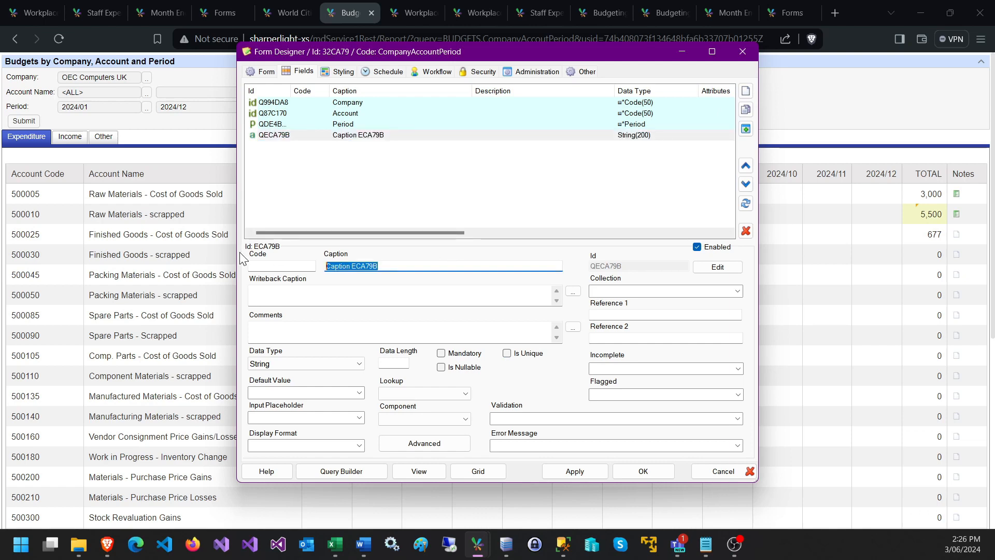
pyautogui.write('A')
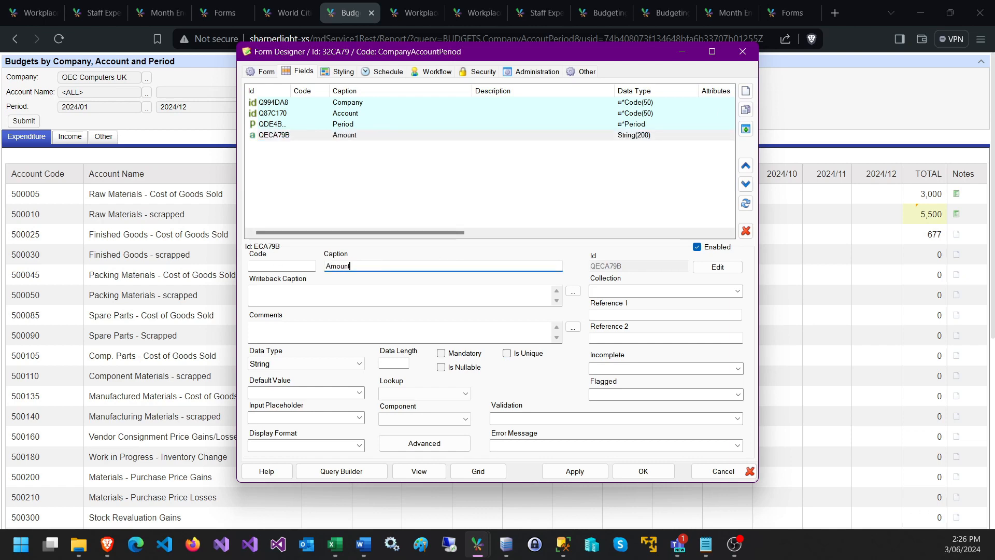
pyautogui.write('mount')
pyautogui.click(318, 363)
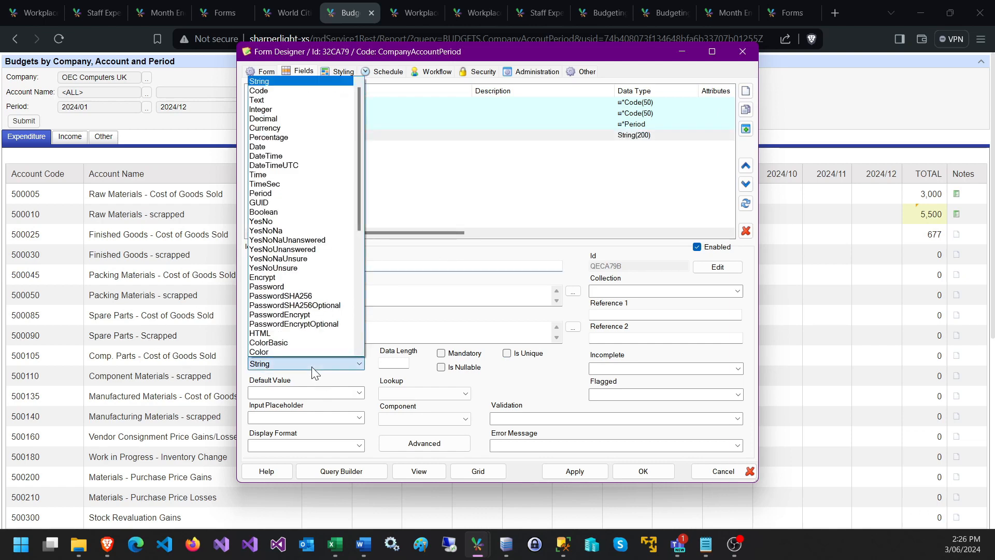
pyautogui.click(267, 128)
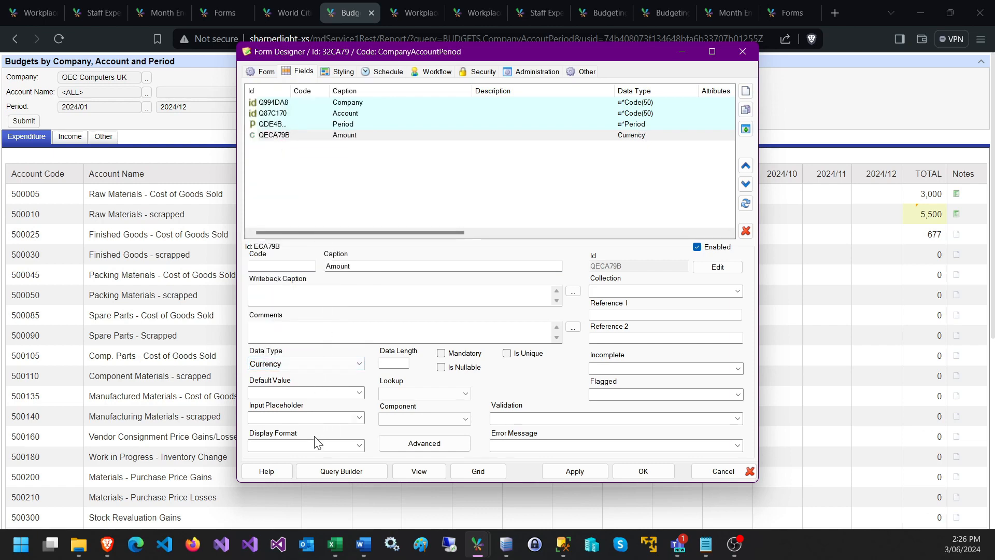
pyautogui.click(358, 446)
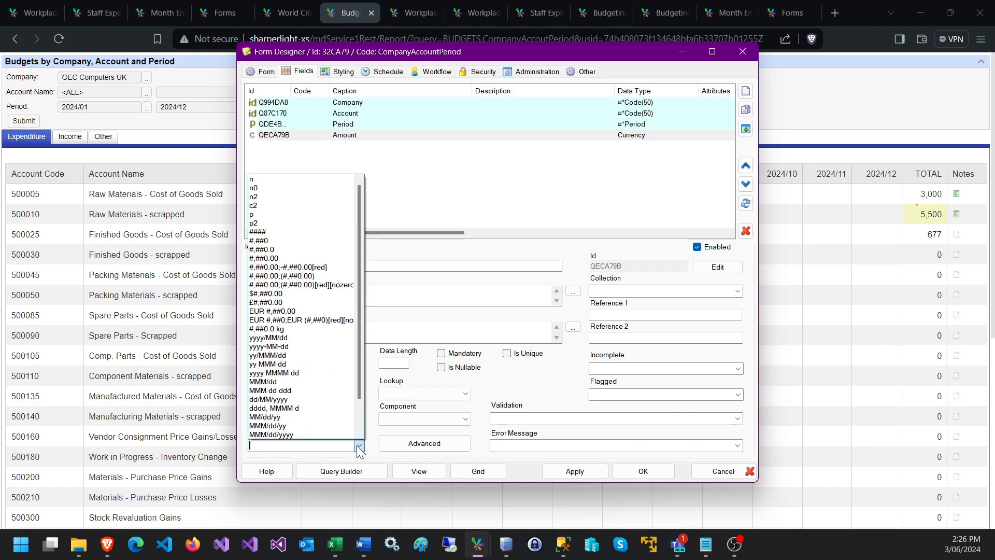
pyautogui.click(276, 241)
pyautogui.click(284, 418)
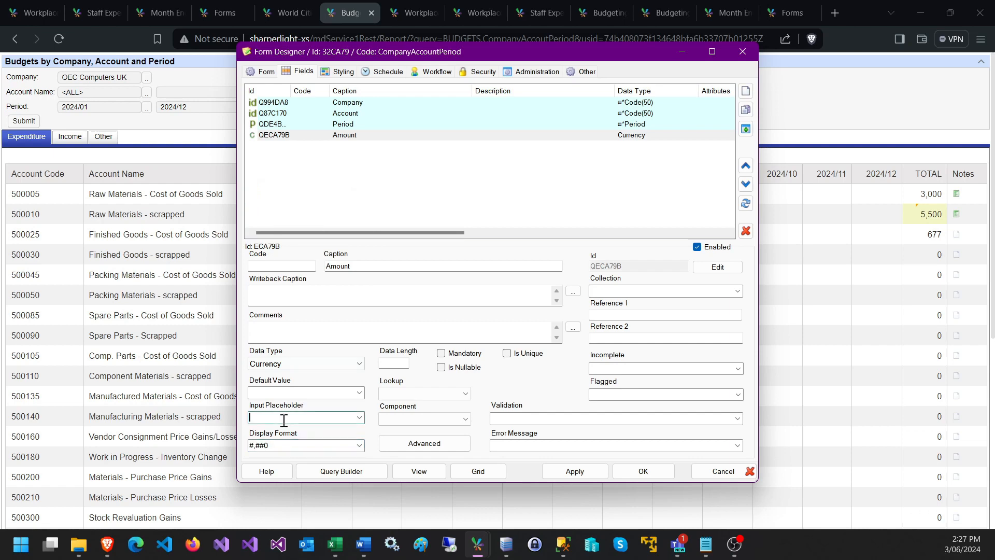
# Set the Amount field's validation to Val("{Value}")>=0, starting from the 0 to 100 range rule
pyautogui.click(736, 418)
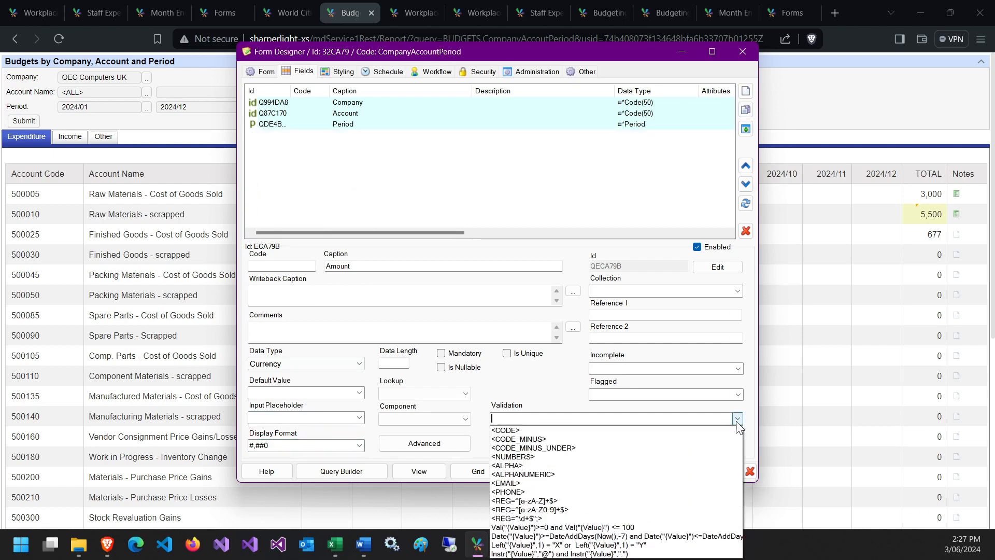
pyautogui.click(583, 528)
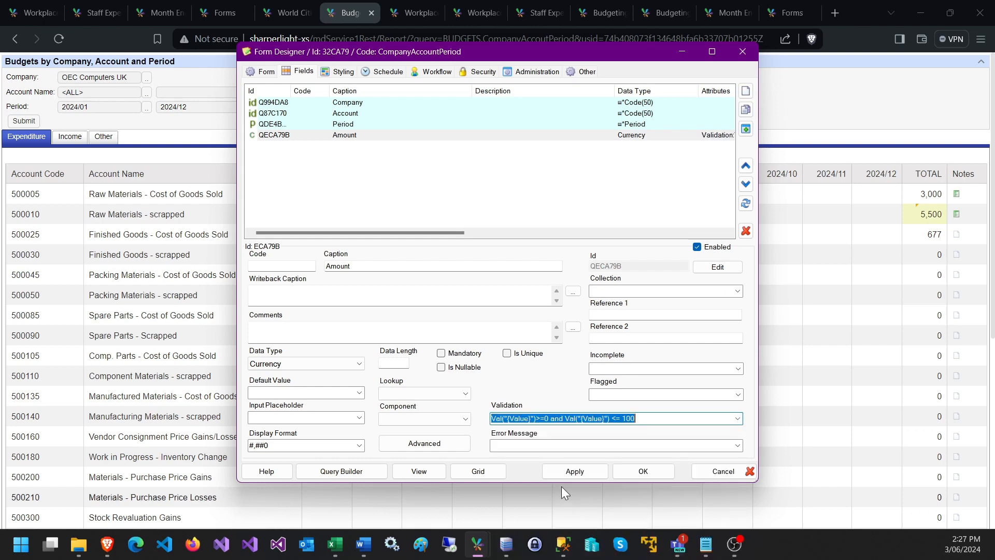
pyautogui.click(552, 418)
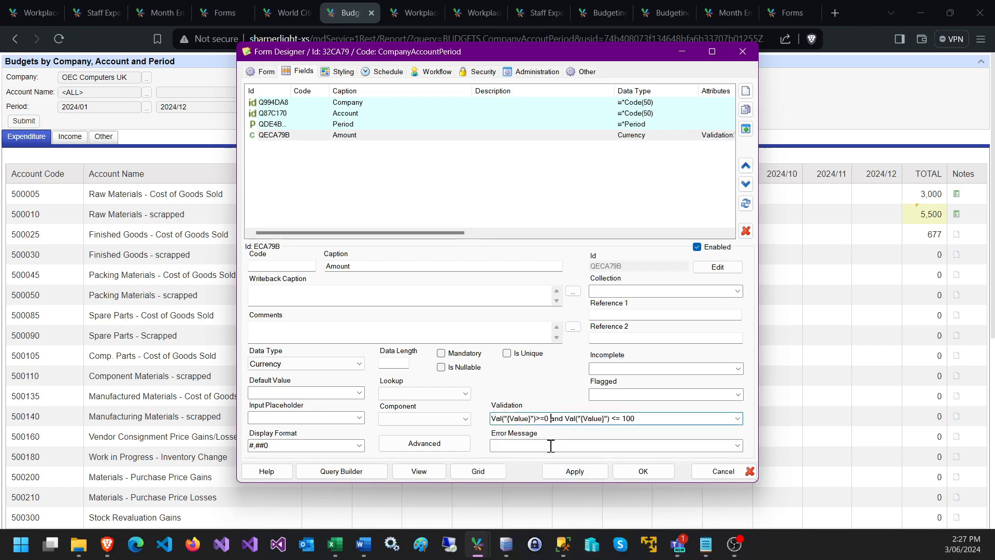
pyautogui.hotkey('shift', 'End')
pyautogui.press('Delete')
# Apply the form changes and view the resulting entry form in the browser
pyautogui.click(575, 471)
pyautogui.click(518, 331)
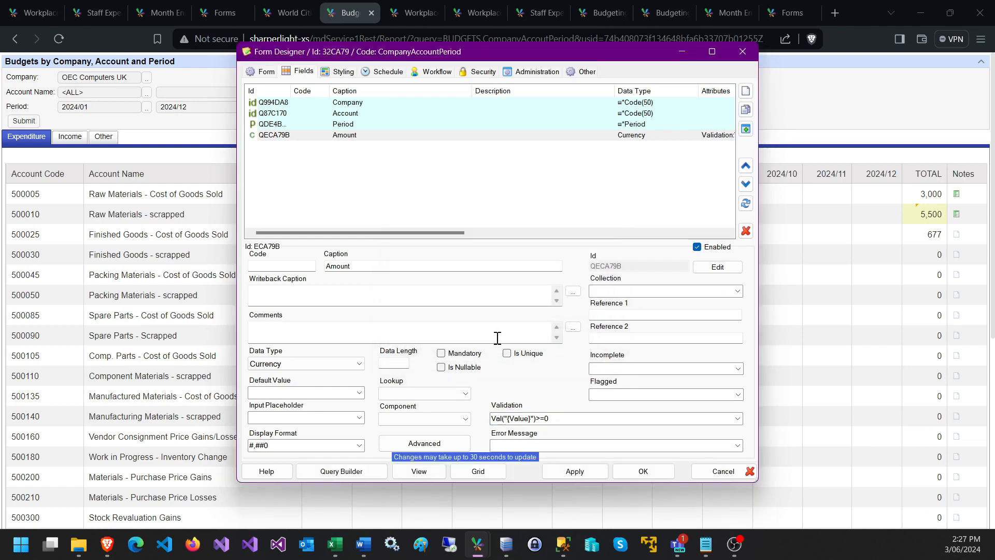
pyautogui.click(418, 471)
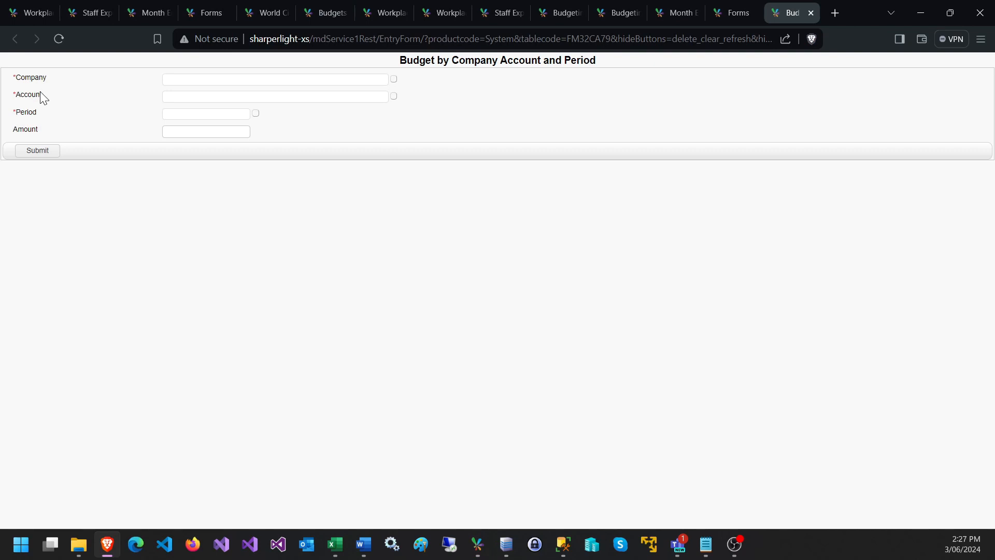
pyautogui.click(176, 132)
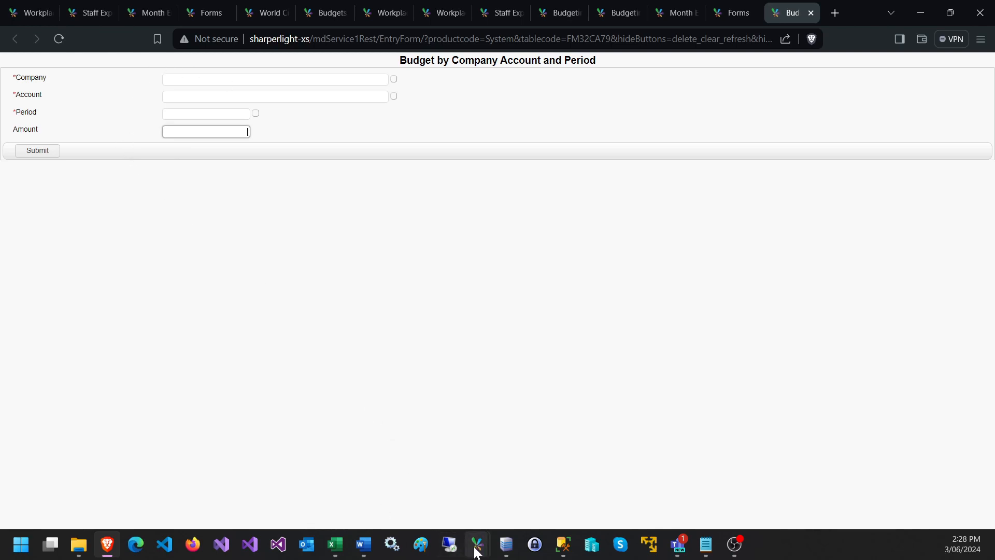
# Switch to the Publisher, create a new published query, and set its product to SAP Business One
pyautogui.moveTo(477, 550)
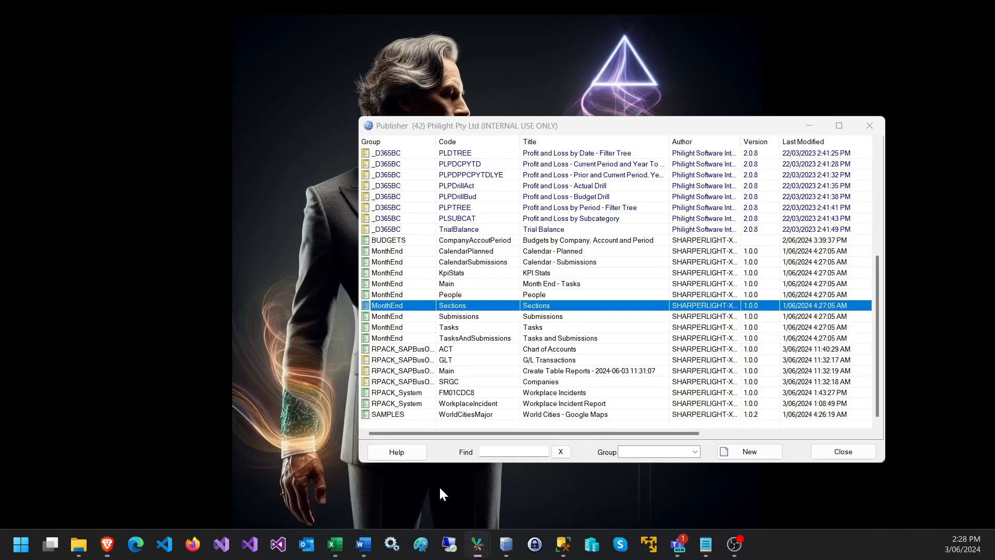
pyautogui.click(438, 485)
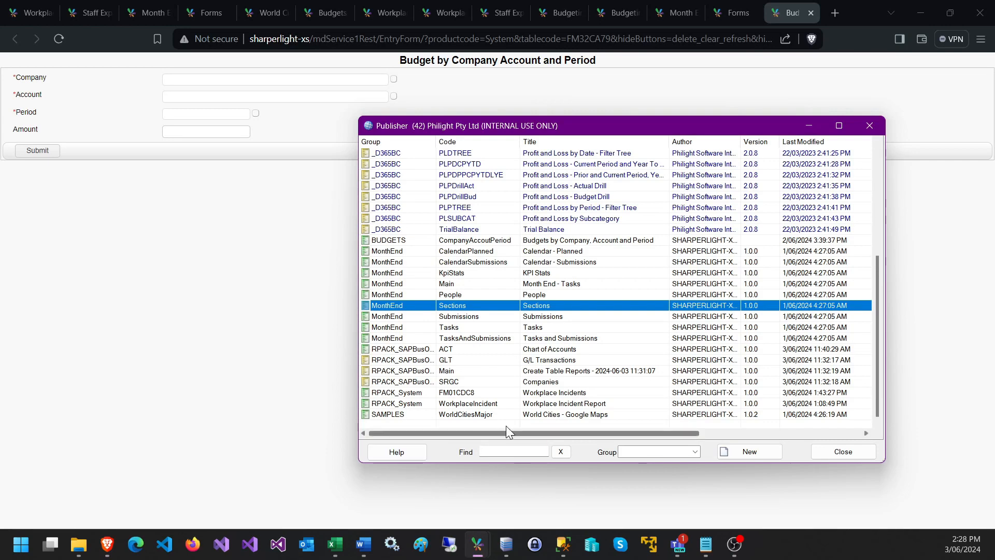
pyautogui.click(732, 454)
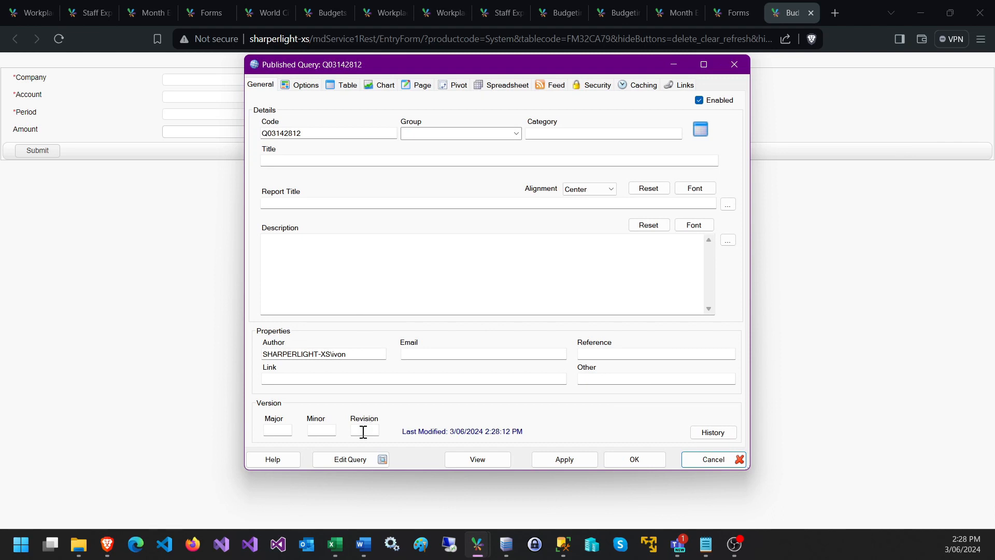
pyautogui.click(343, 461)
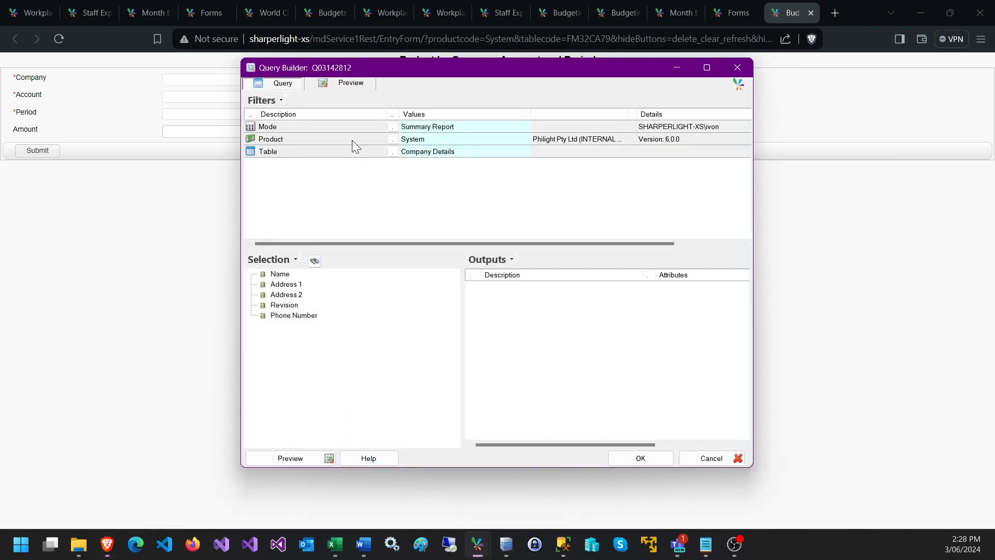
pyautogui.click(393, 138)
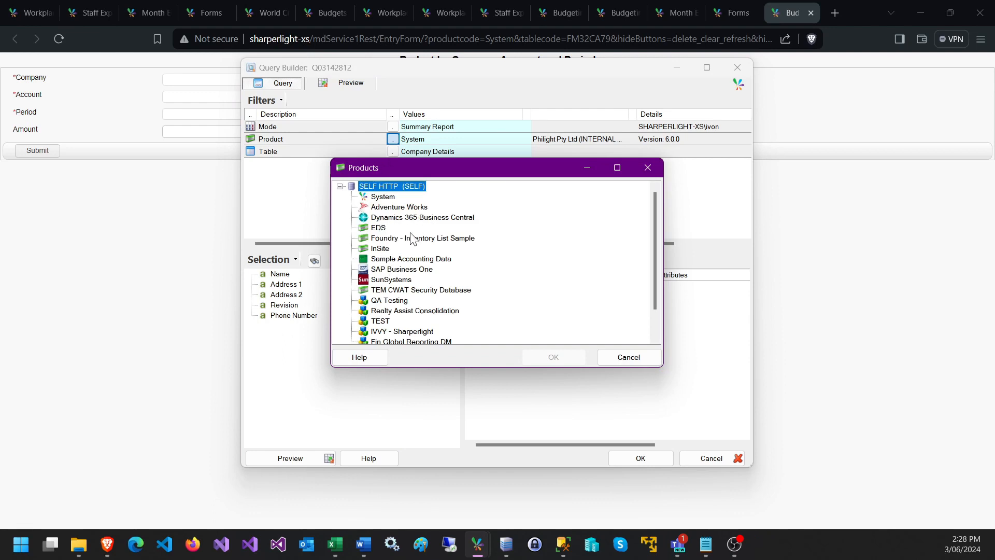
pyautogui.doubleClick(387, 269)
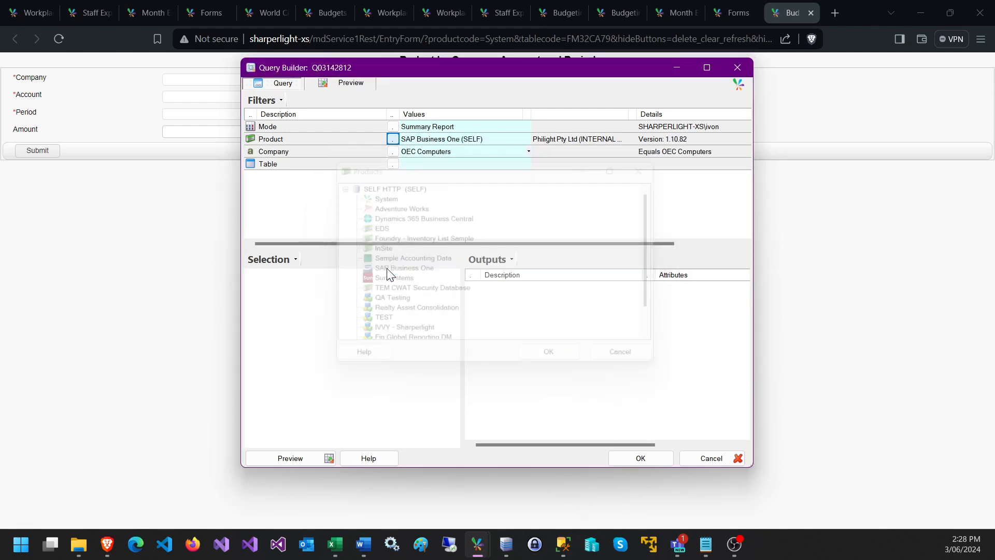
# Set up the query on the Financials Chart of Accounts table, with Account Code and Account Name outputs and an Account Type filter
pyautogui.click(392, 165)
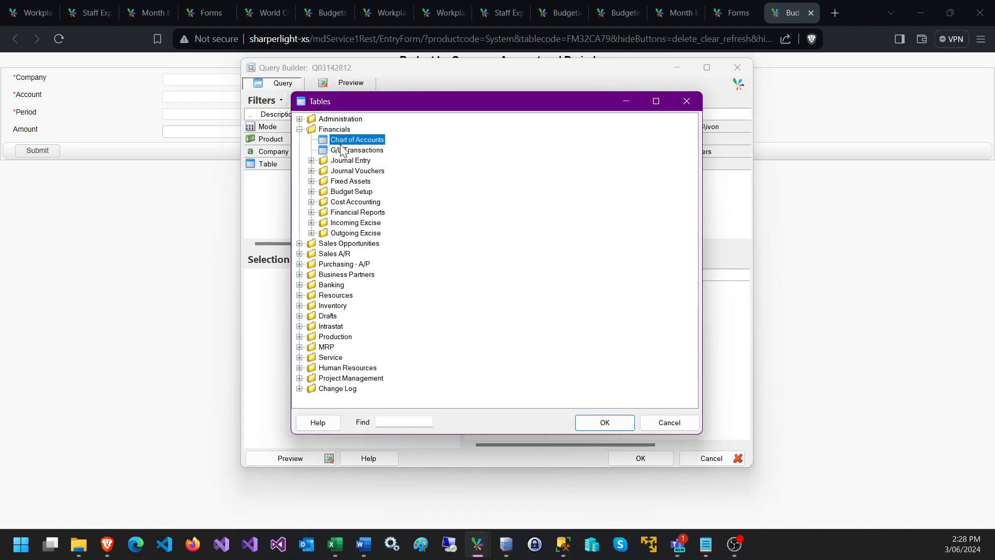
pyautogui.doubleClick(342, 140)
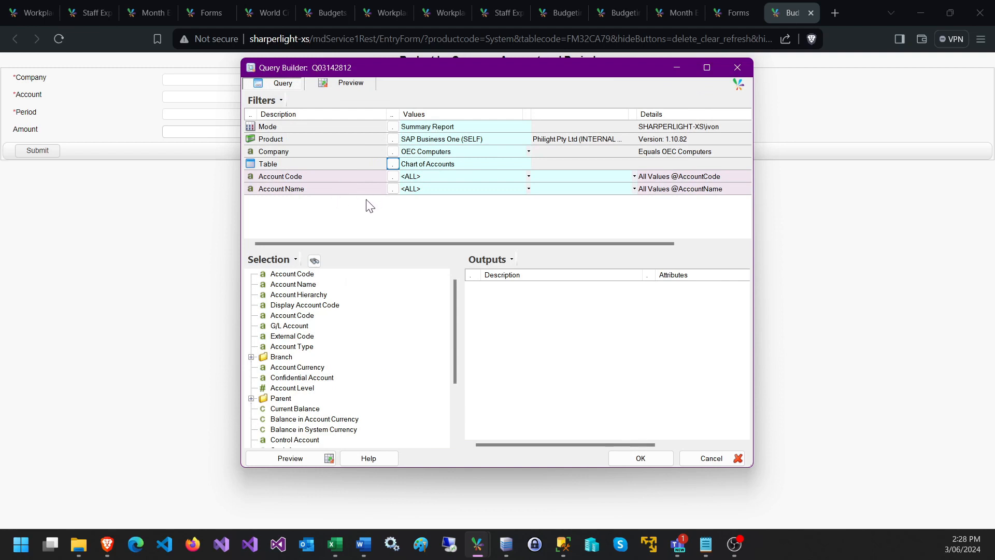
pyautogui.doubleClick(289, 274)
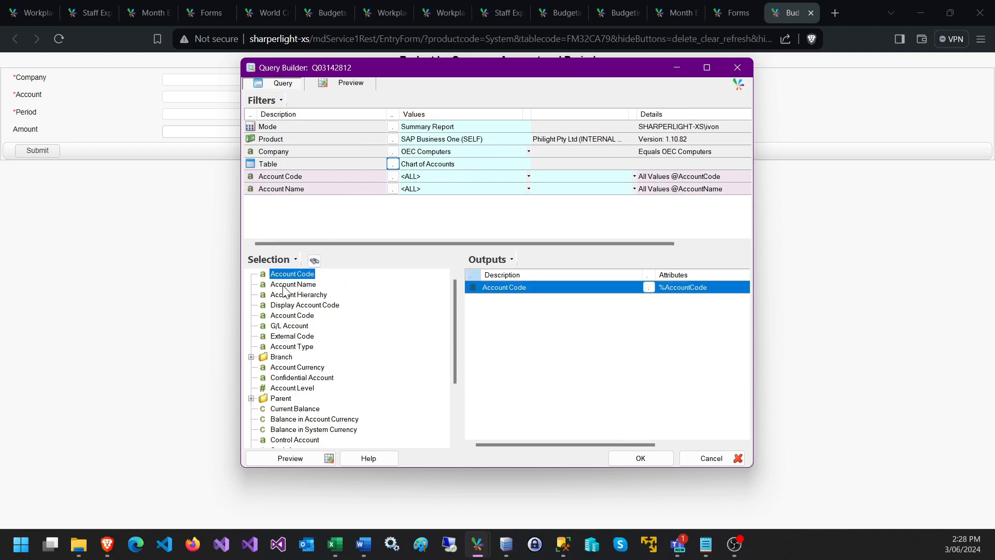
pyautogui.doubleClick(285, 285)
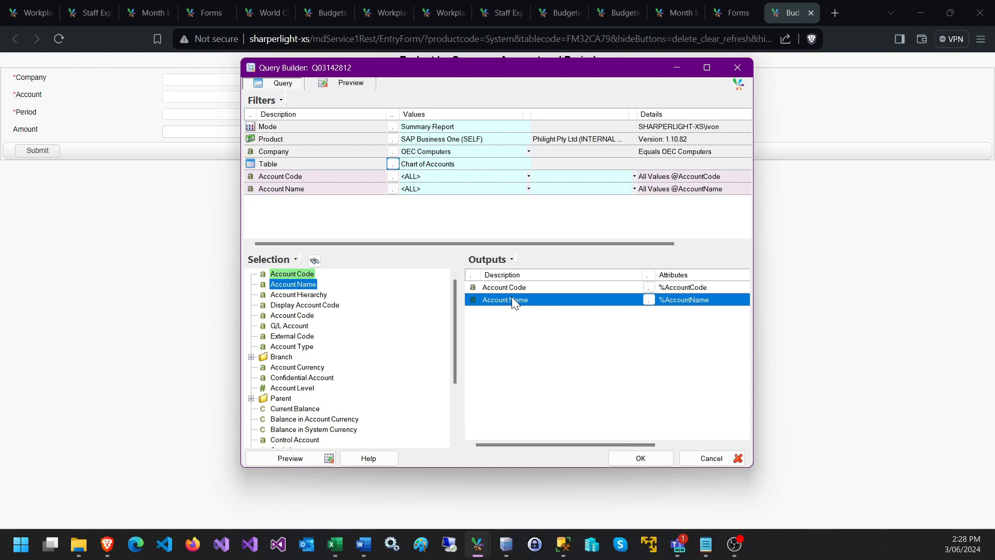
pyautogui.moveTo(295, 347); pyautogui.dragTo(321, 216)
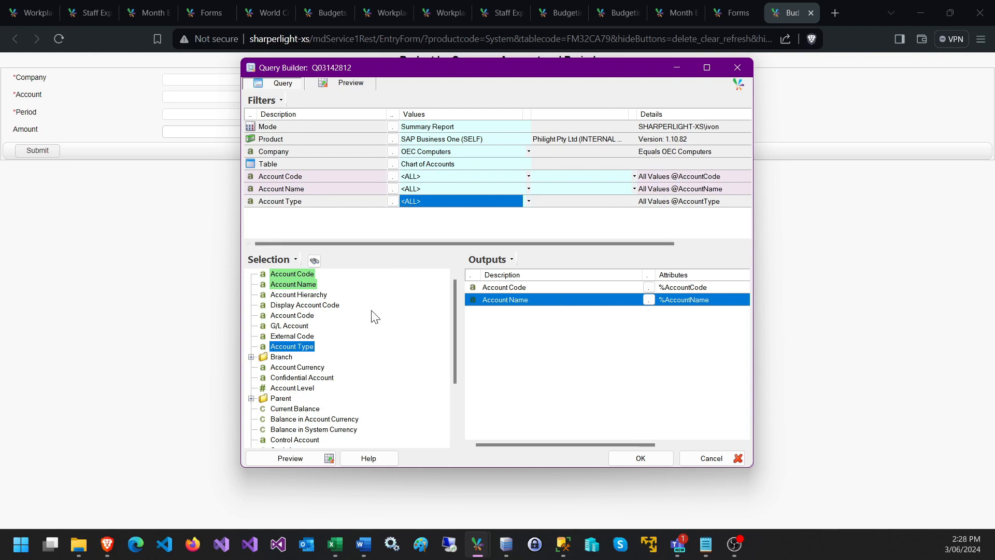
# Add a sub query to the outputs and have the parent outputs named automatically for linking
pyautogui.click(492, 301)
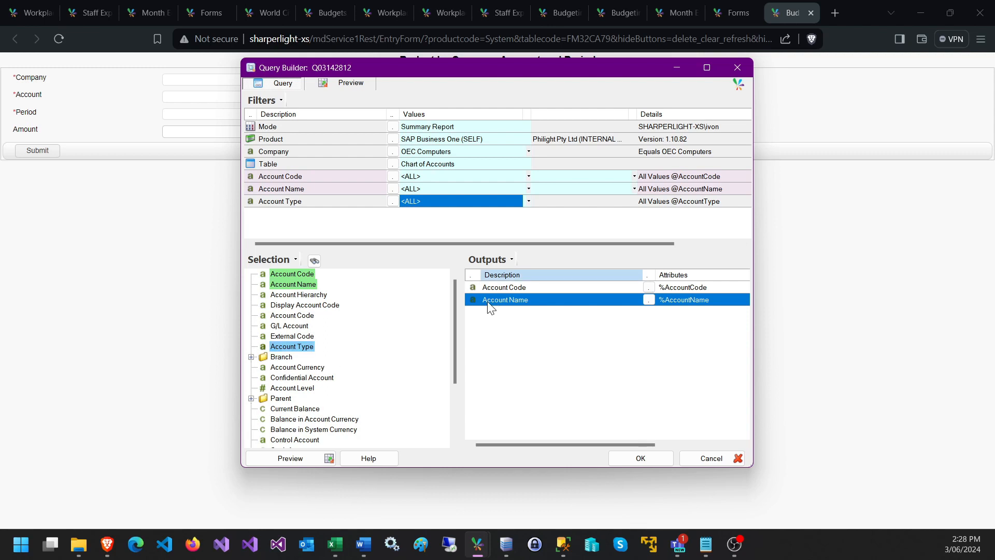
pyautogui.rightClick(491, 307)
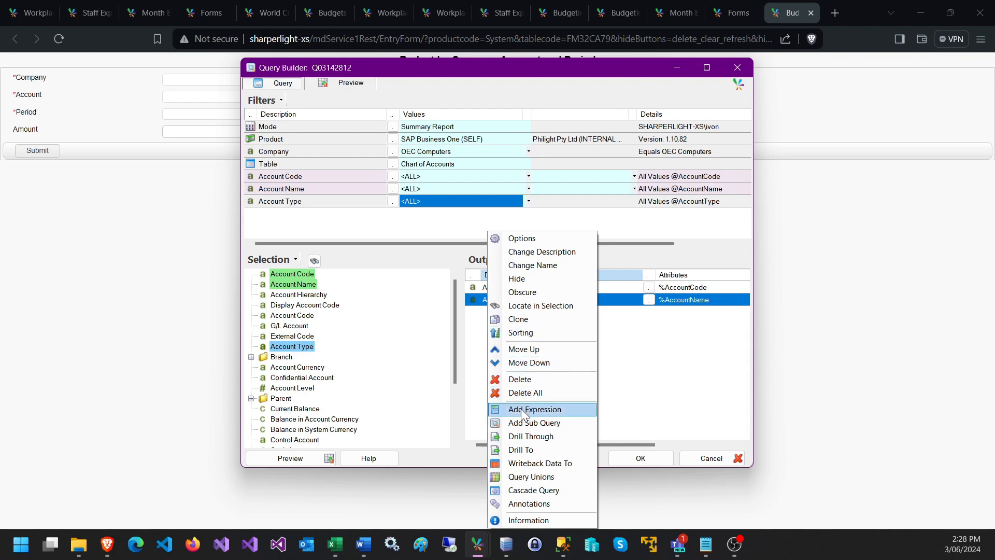
pyautogui.click(539, 428)
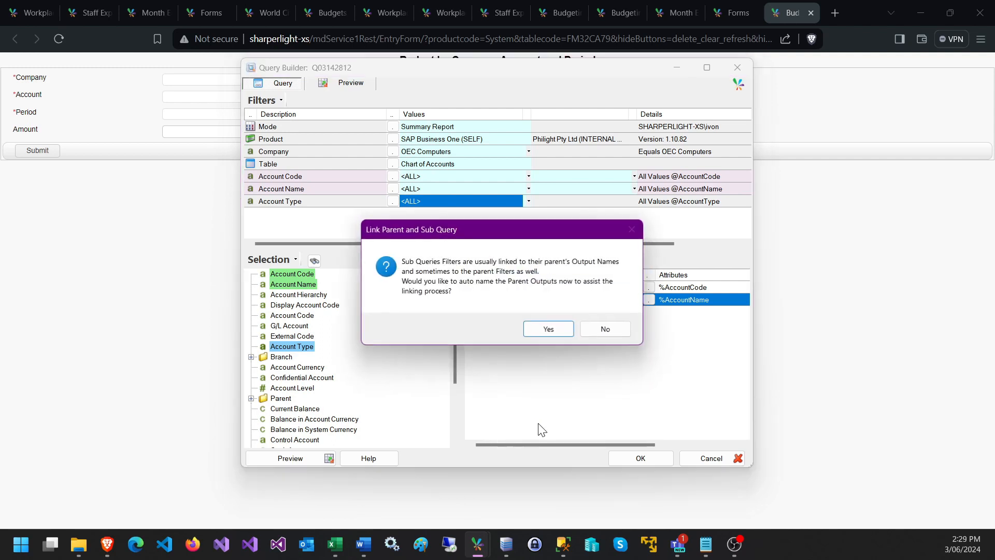
pyautogui.click(545, 331)
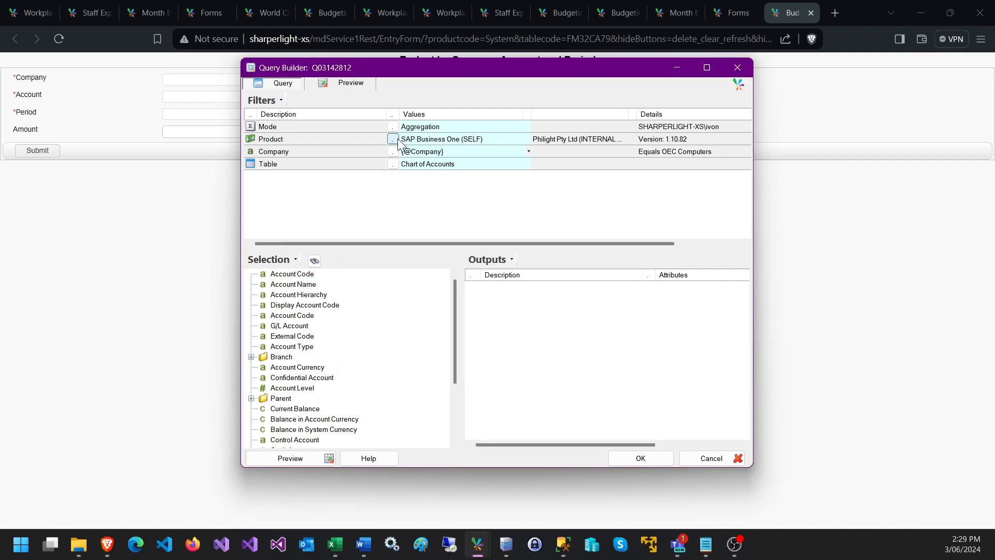
# Set the sub query's product to System and its table to the Budget by Company Account and Period form
pyautogui.click(393, 139)
pyautogui.click(391, 199)
pyautogui.doubleClick(390, 199)
pyautogui.click(393, 151)
pyautogui.click(300, 119)
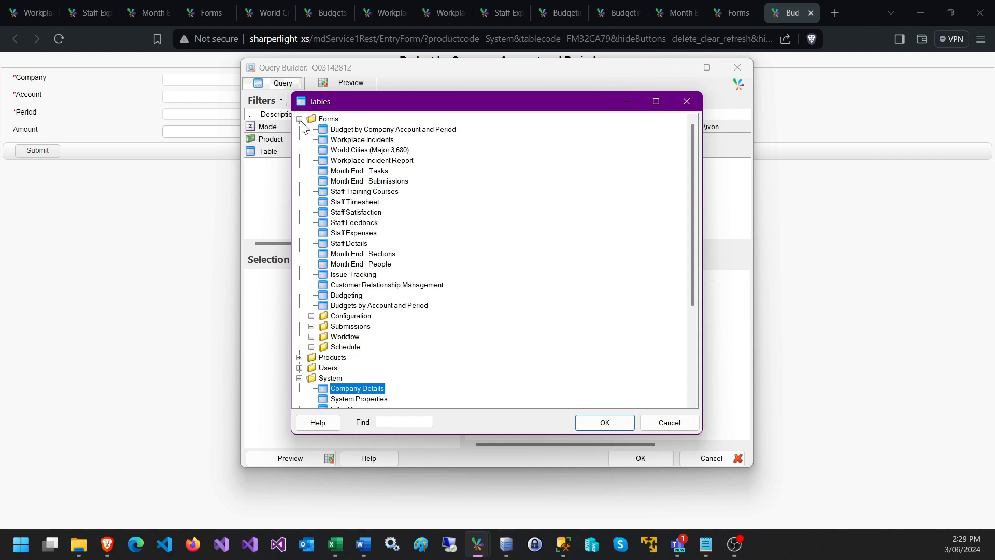
pyautogui.click(361, 132)
pyautogui.doubleClick(361, 132)
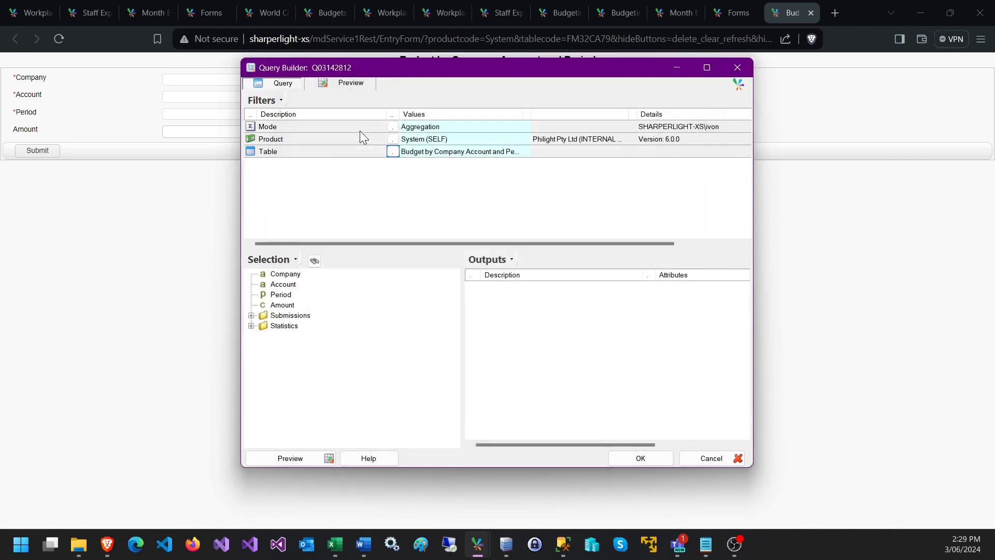
pyautogui.moveTo(283, 276); pyautogui.dragTo(376, 192)
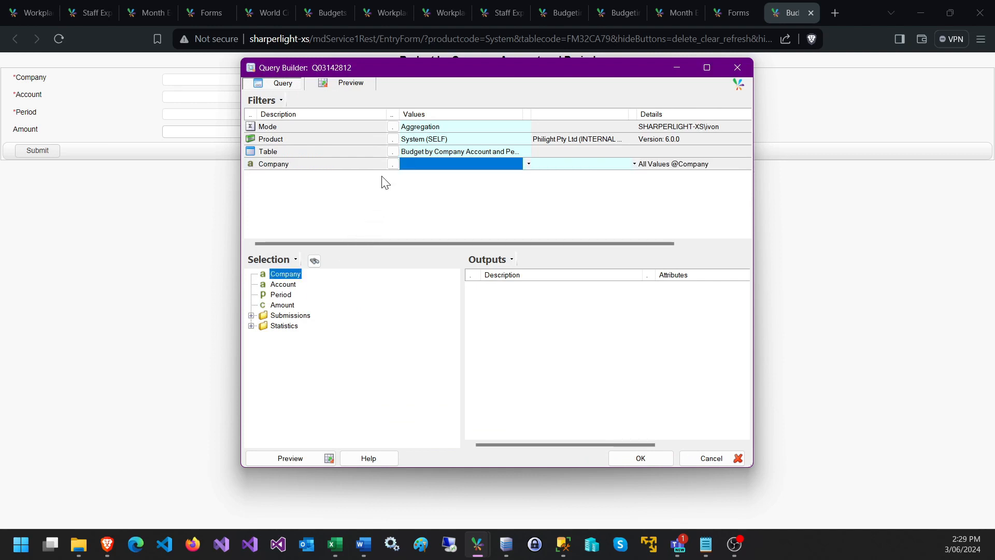
pyautogui.click(528, 164)
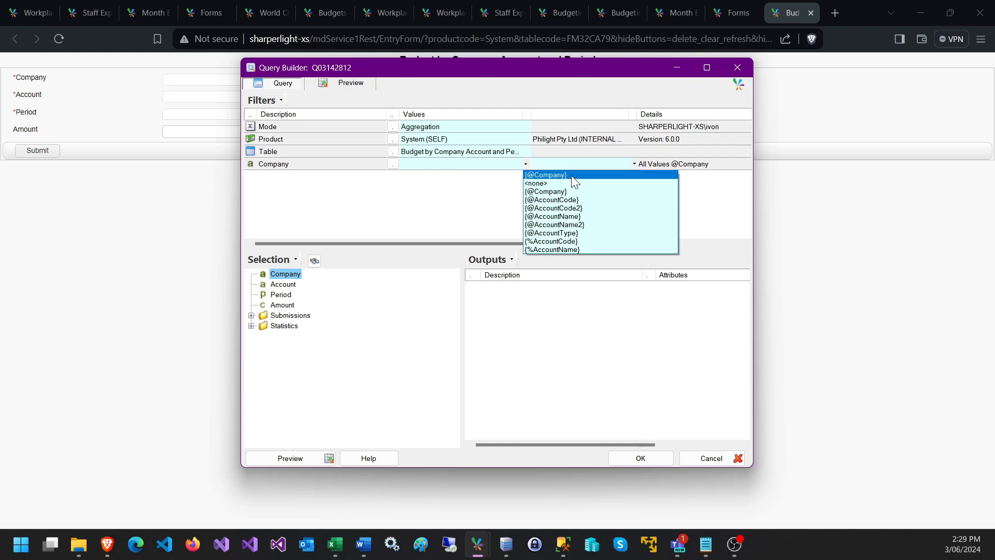
pyautogui.click(575, 176)
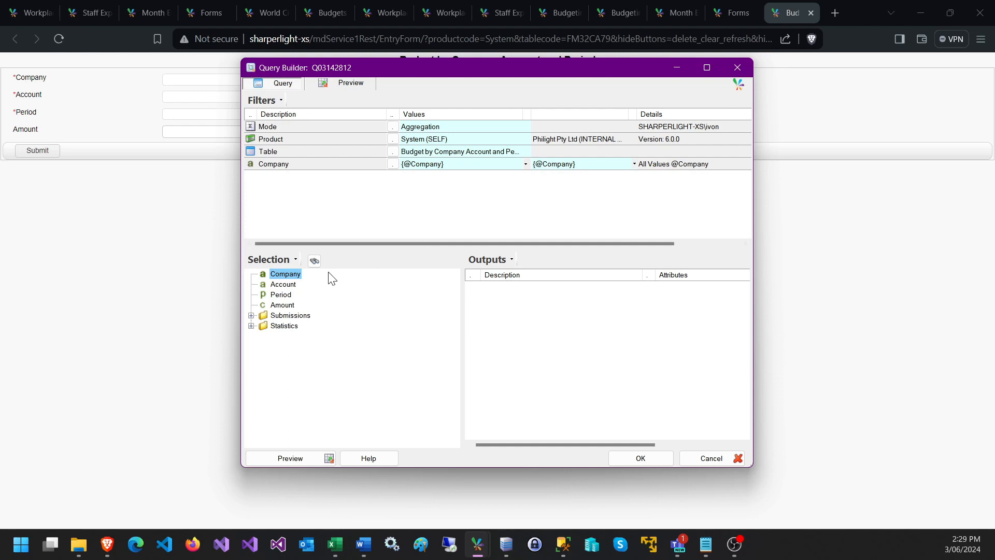
pyautogui.moveTo(290, 285); pyautogui.dragTo(409, 176)
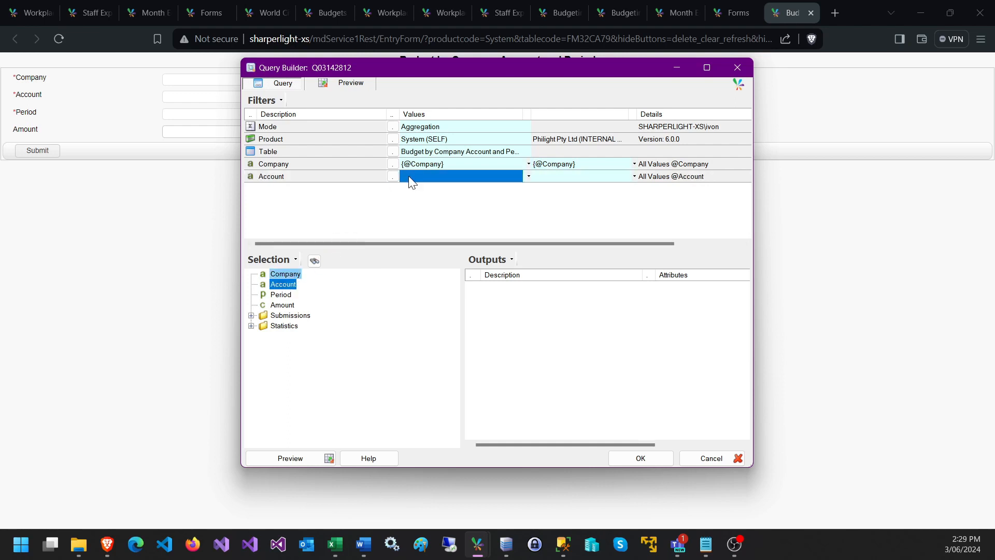
pyautogui.click(529, 177)
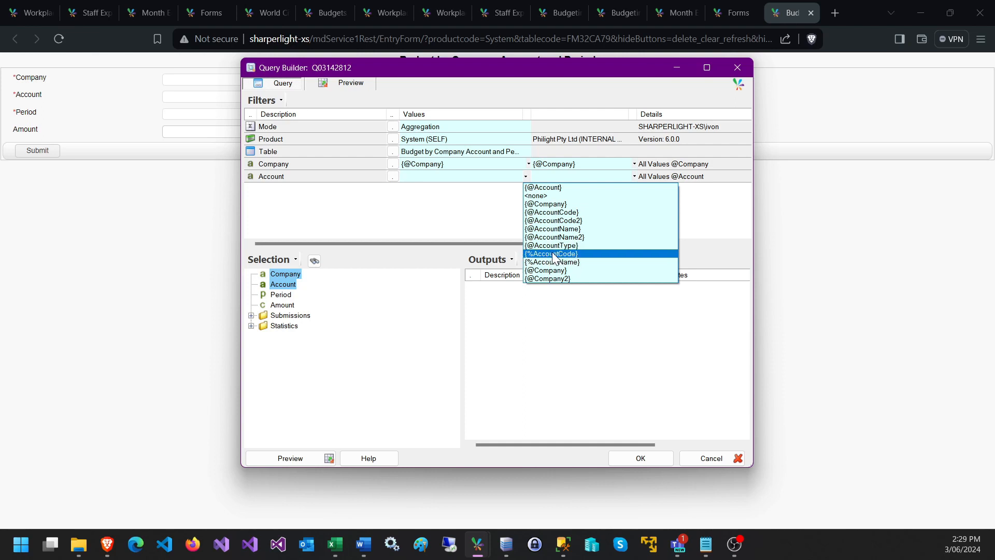
pyautogui.click(554, 254)
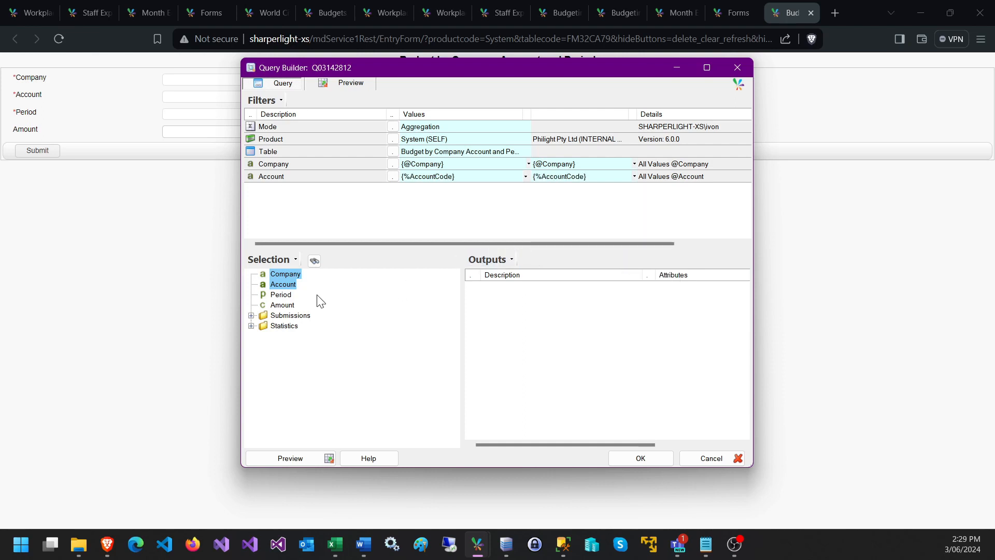
# Add Amount as the sub query's summed output and accept the sub query
pyautogui.moveTo(280, 294); pyautogui.dragTo(352, 210)
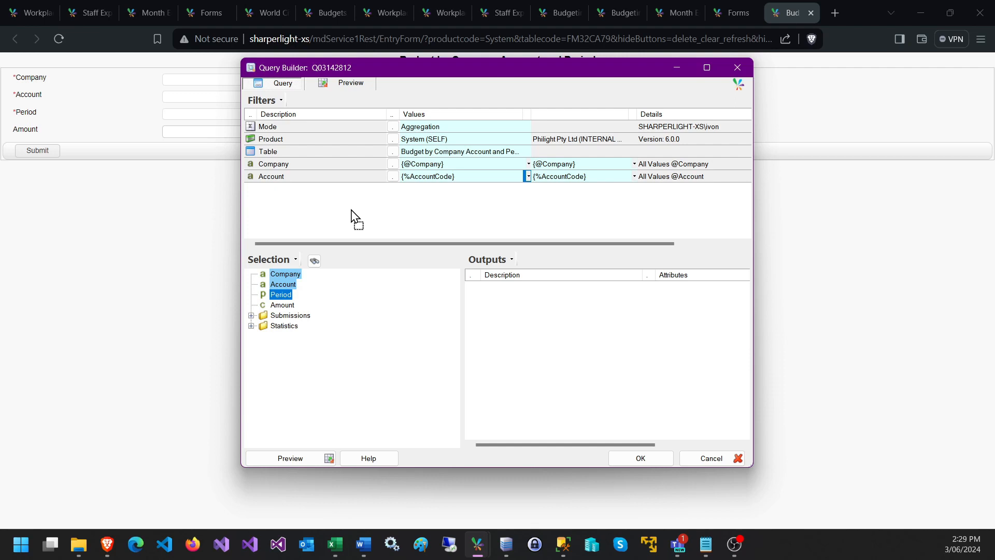
pyautogui.moveTo(352, 211); pyautogui.dragTo(534, 318)
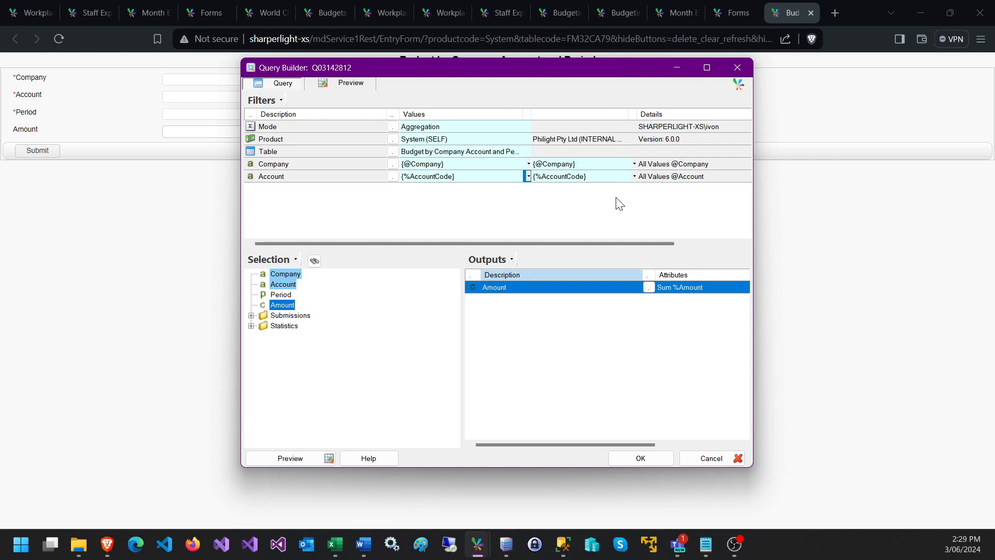
pyautogui.click(638, 459)
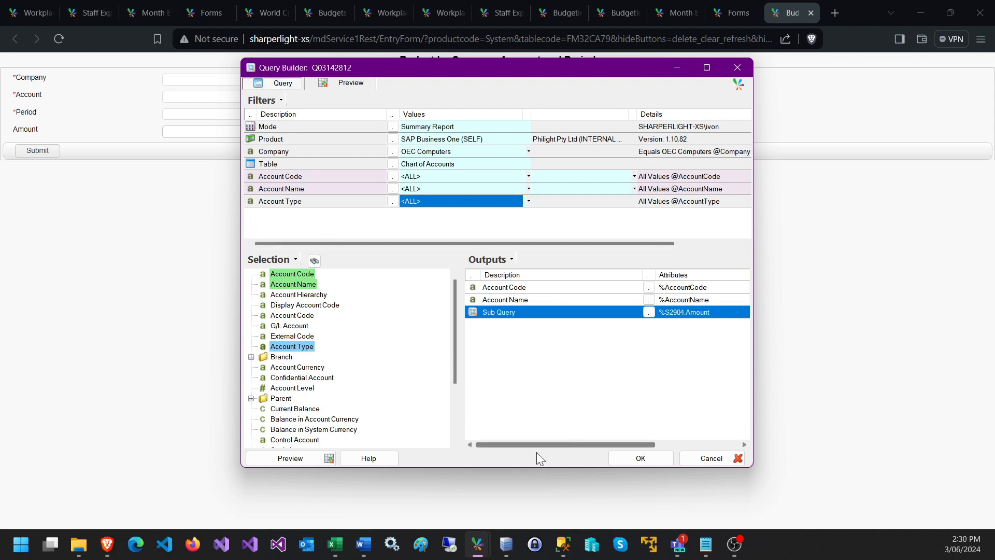
# Preview the account rows and add a second Account Code filter ranging from 1 to 9999
pyautogui.click(290, 459)
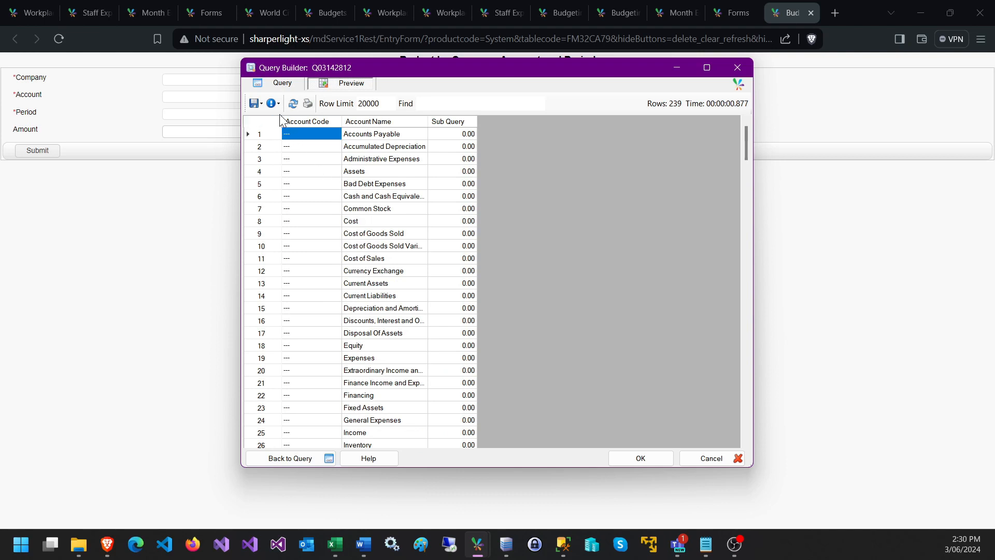
pyautogui.scroll(-4, 321, 316)
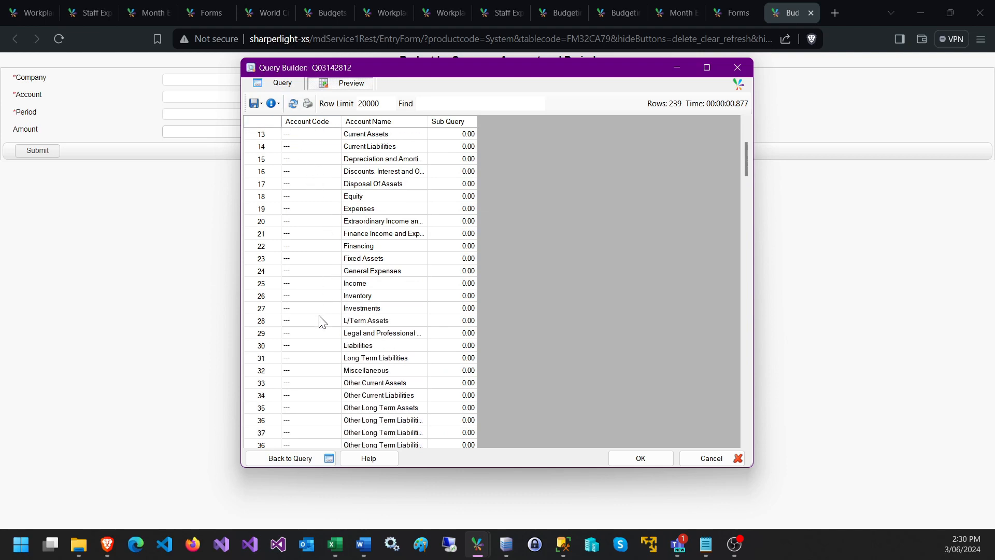
pyautogui.click(281, 84)
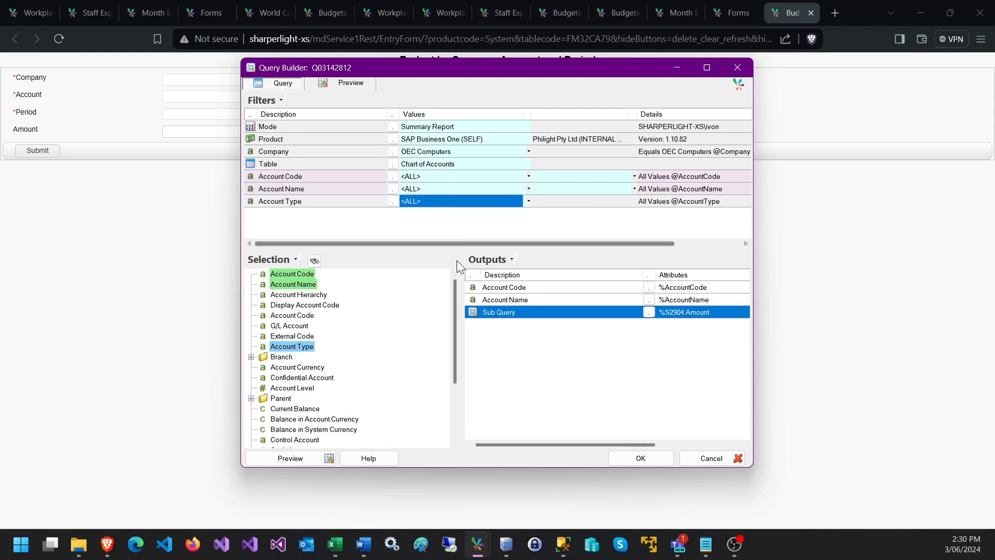
pyautogui.click(488, 288)
pyautogui.moveTo(487, 291); pyautogui.dragTo(420, 224)
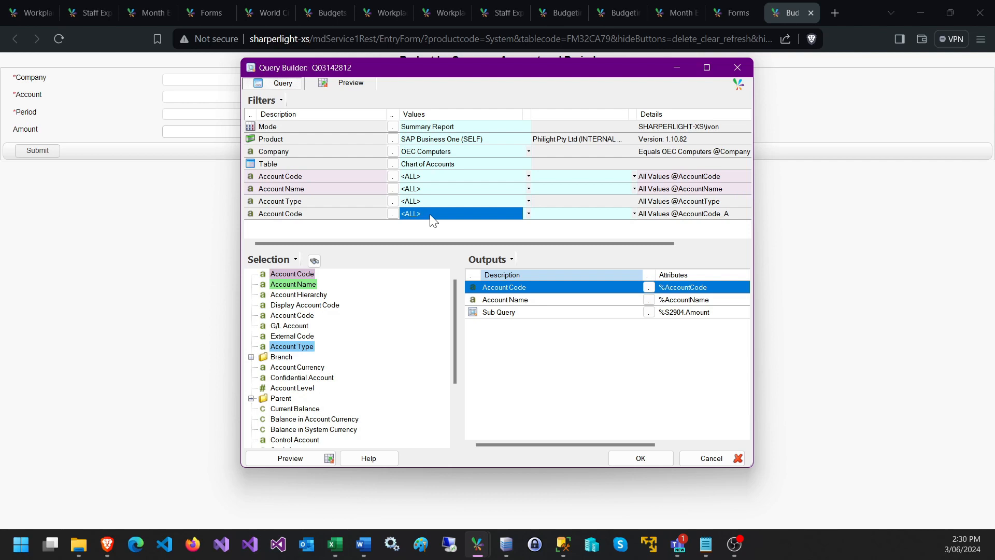
pyautogui.click(421, 222)
pyautogui.write('1')
pyautogui.click(541, 214)
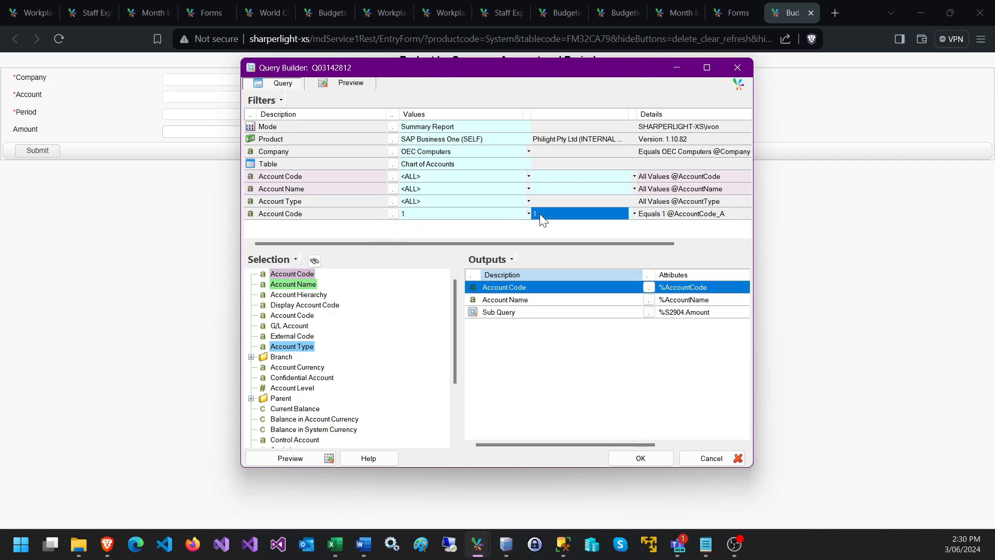
pyautogui.write('9999')
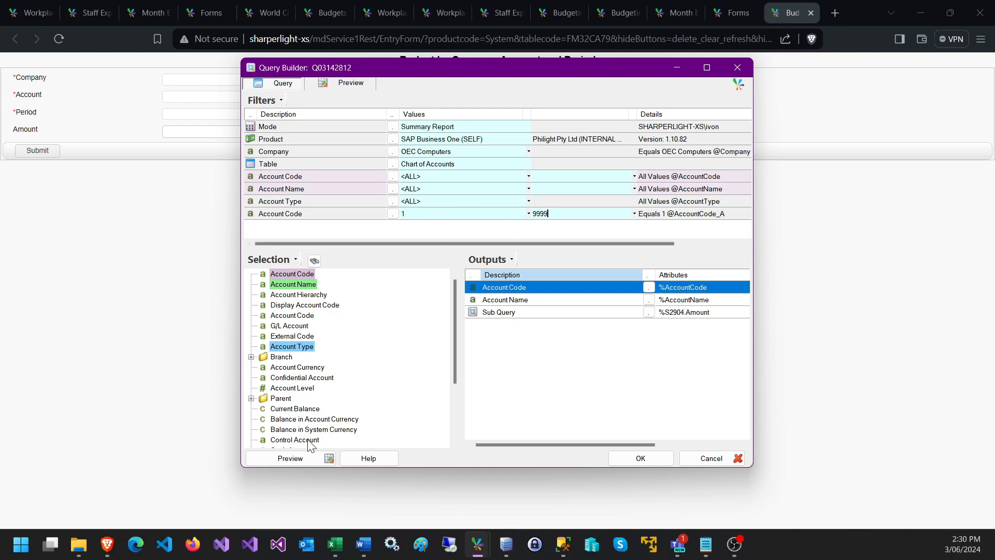
# Preview the accounts within the code range and change the Company filter to OEC Computers UK
pyautogui.click(304, 458)
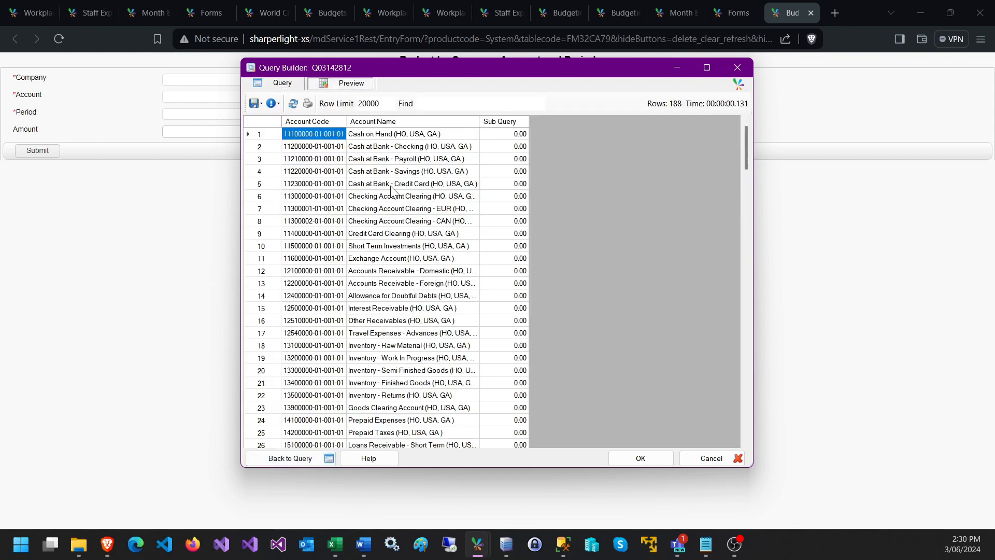
pyautogui.click(370, 188)
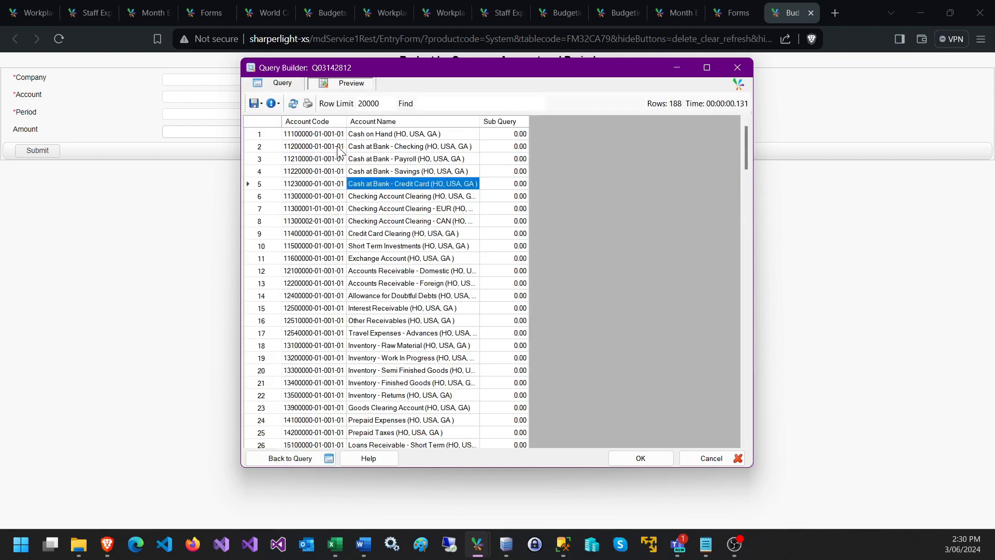
pyautogui.click(283, 83)
pyautogui.click(393, 152)
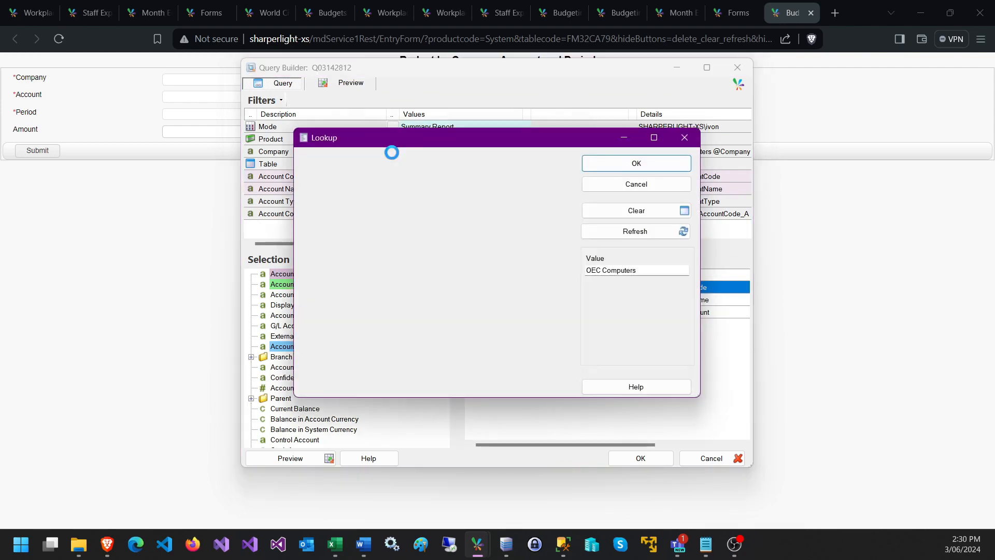
pyautogui.doubleClick(353, 224)
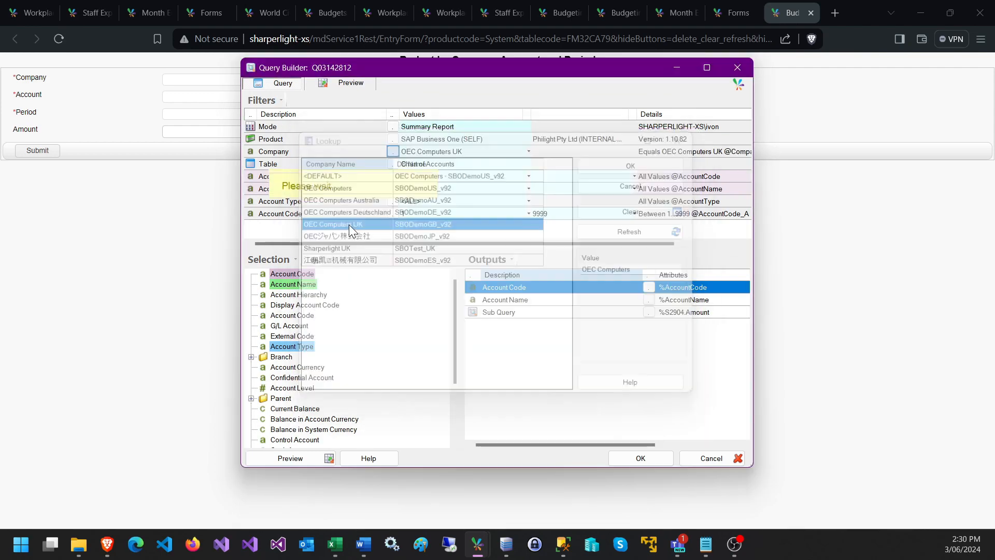
# Preview the OEC Computers UK accounts and examine the Sub Query amounts before returning to the query definition
pyautogui.click(349, 84)
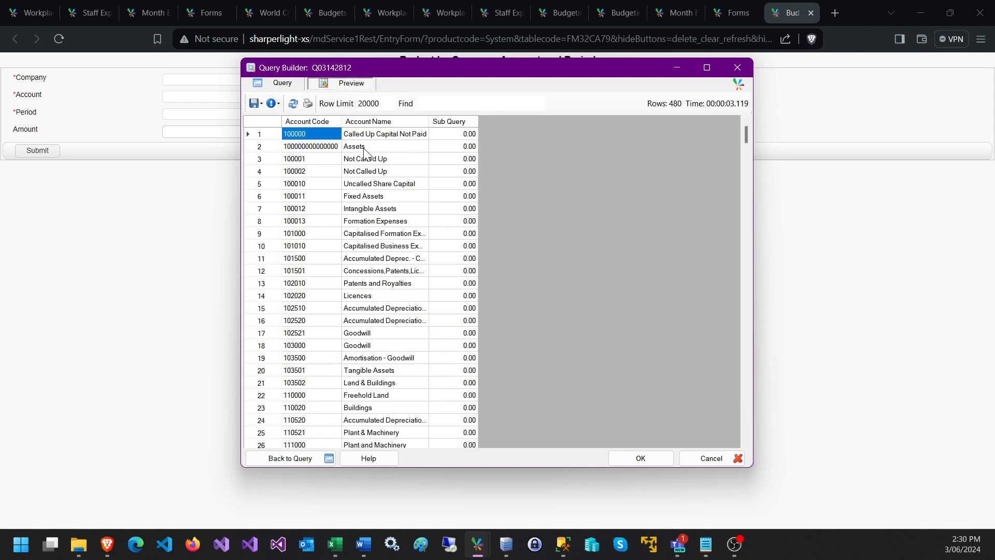
pyautogui.click(372, 137)
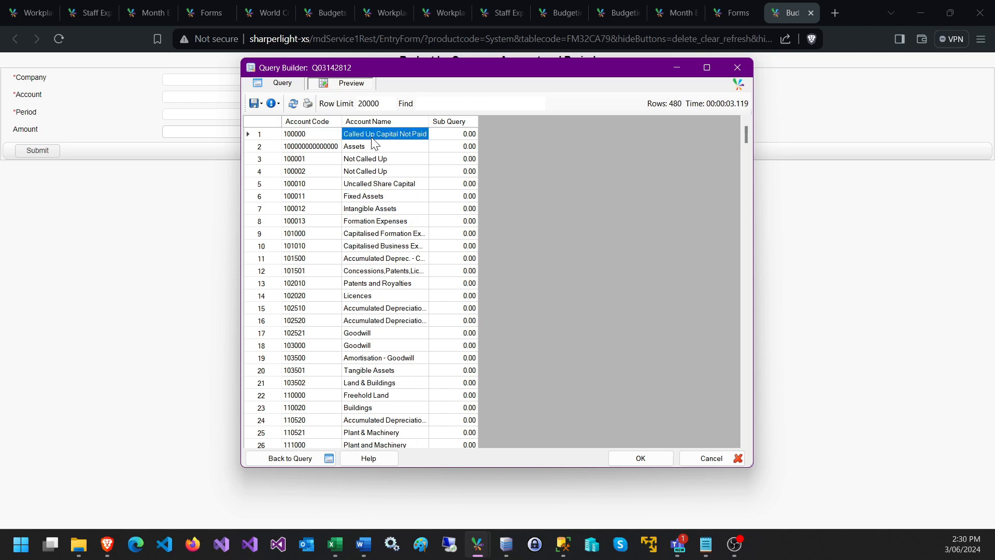
pyautogui.moveTo(462, 136); pyautogui.dragTo(475, 365)
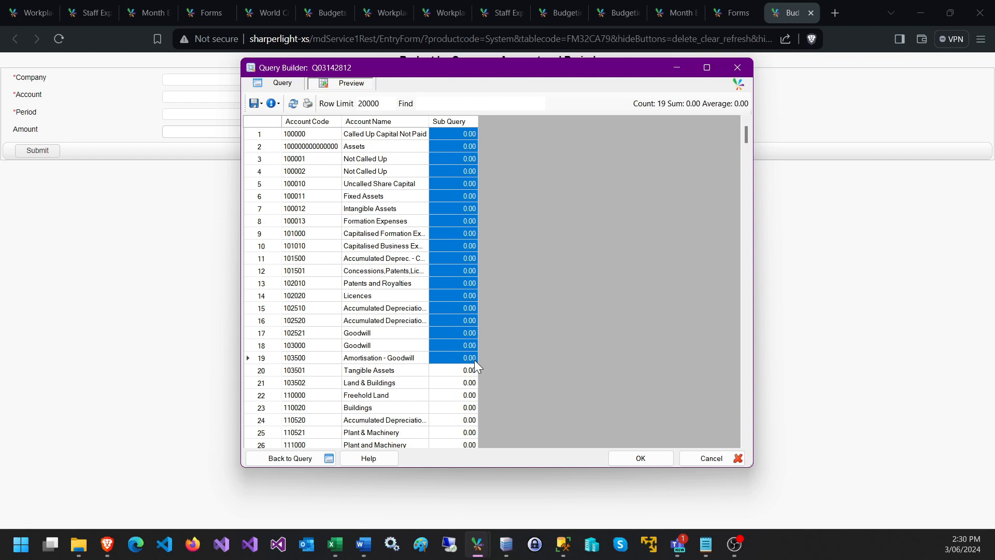
pyautogui.click(464, 171)
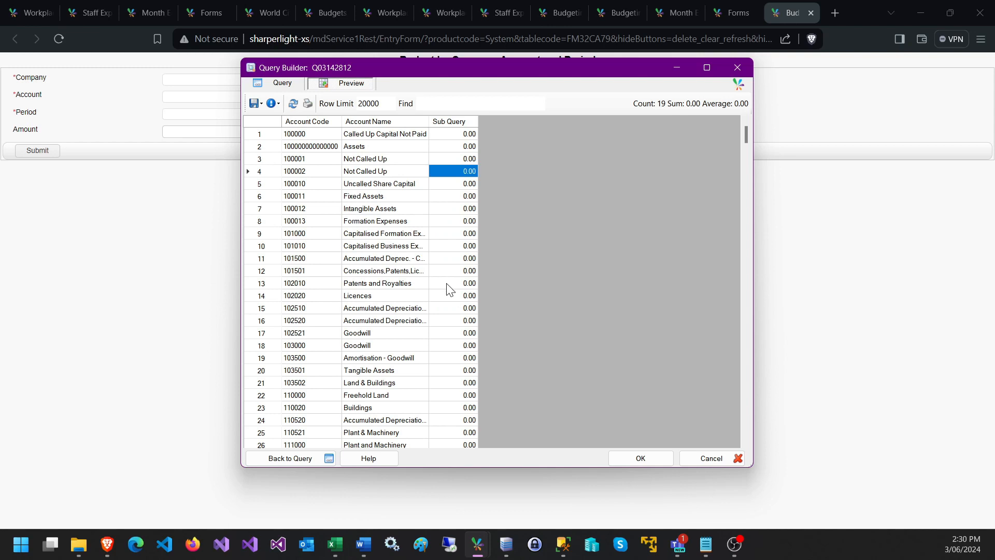
pyautogui.click(280, 84)
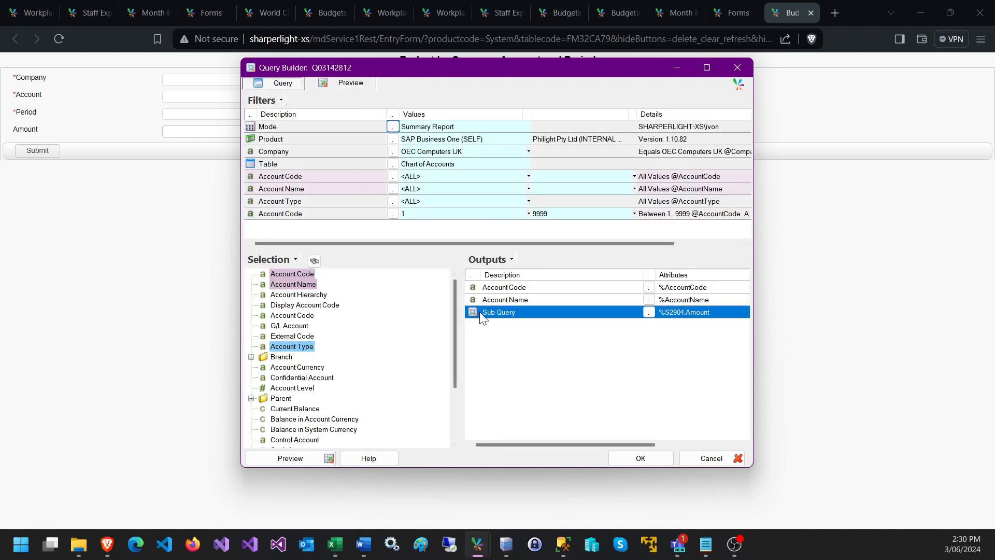
# Add a custom period filter to the main accounts query, with the description Period and the name Per
pyautogui.rightClick(313, 213)
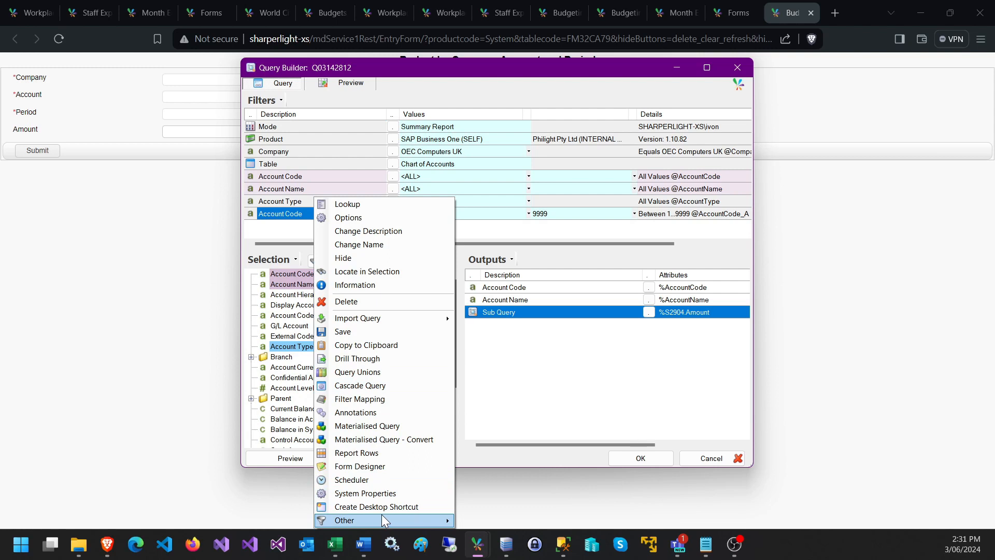
pyautogui.click(338, 68)
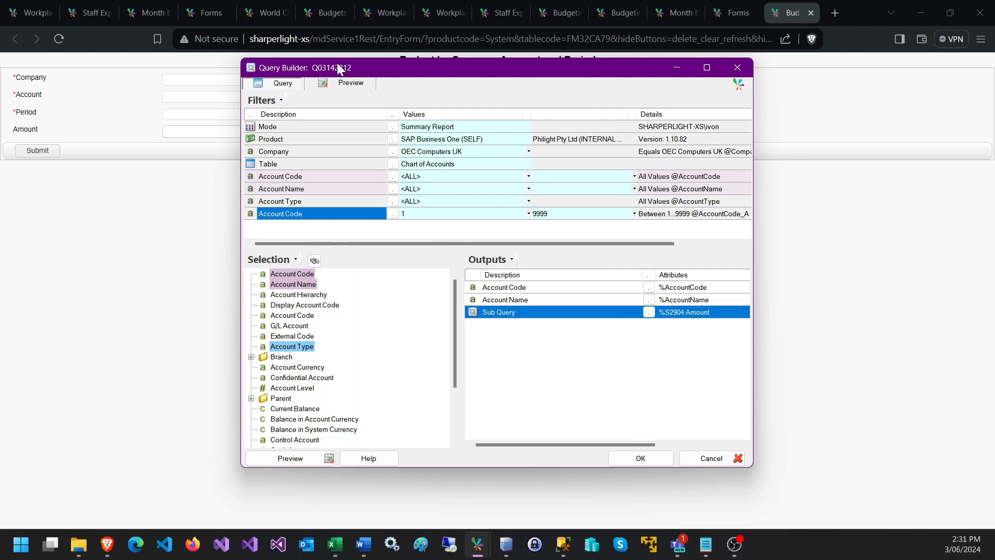
pyautogui.moveTo(338, 68); pyautogui.dragTo(338, 19)
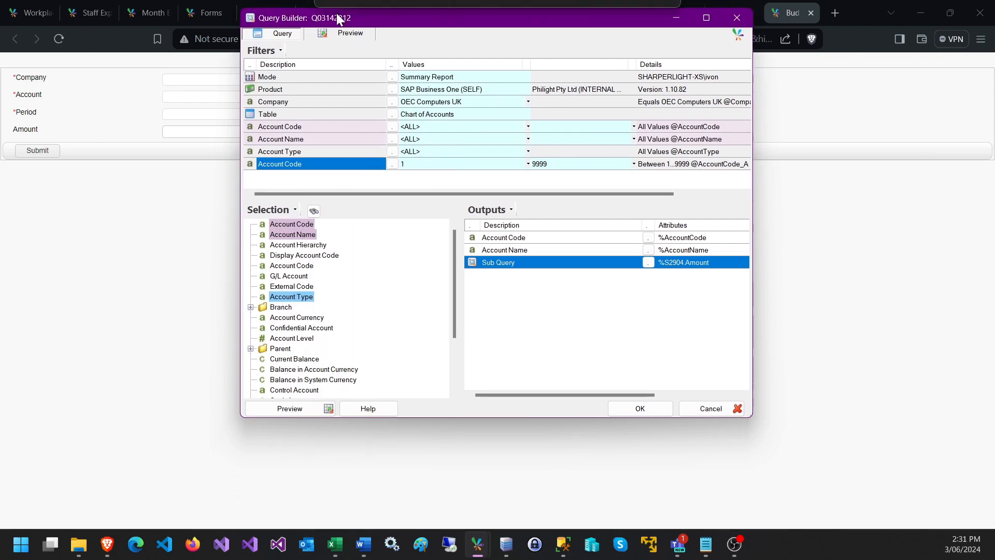
pyautogui.rightClick(274, 164)
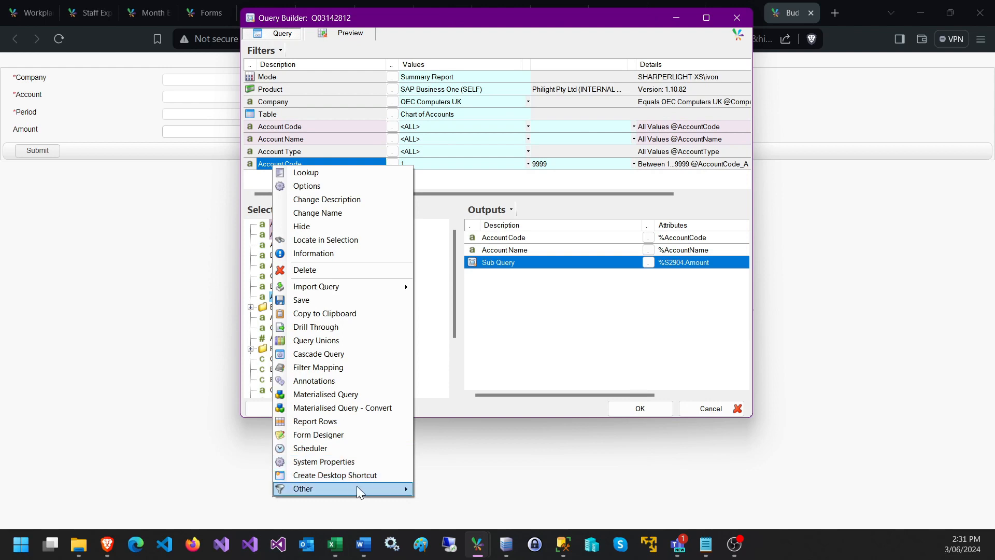
pyautogui.moveTo(365, 543)
pyautogui.click(539, 461)
pyautogui.click(548, 265)
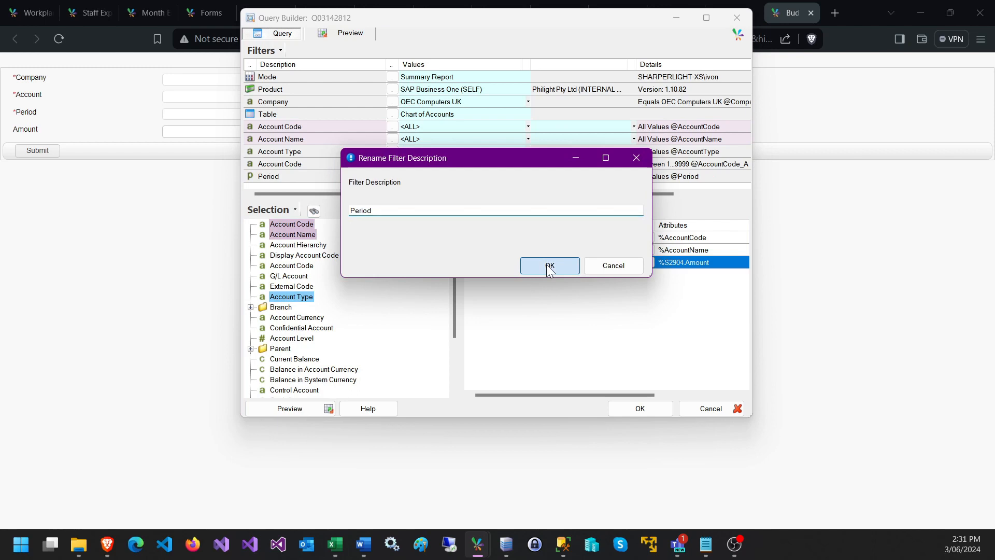
# Set the main query's Period filter to range from 2024/01 to 2024/12
pyautogui.click(571, 164)
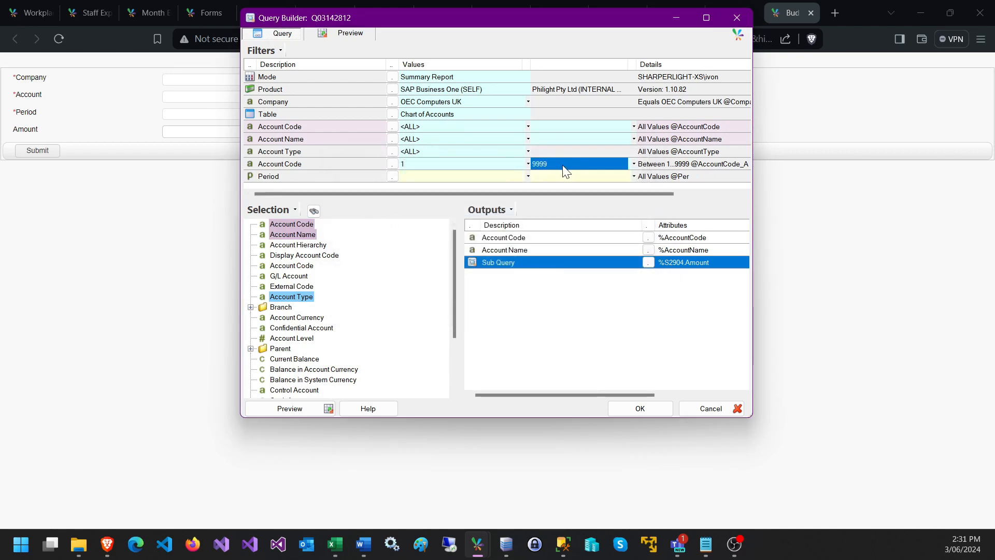
pyautogui.click(430, 176)
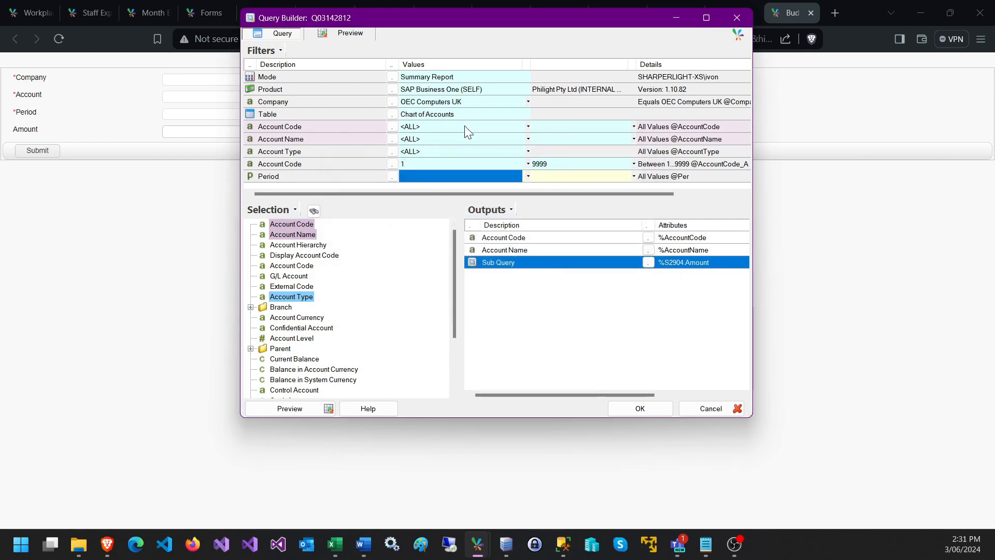
pyautogui.click(286, 176)
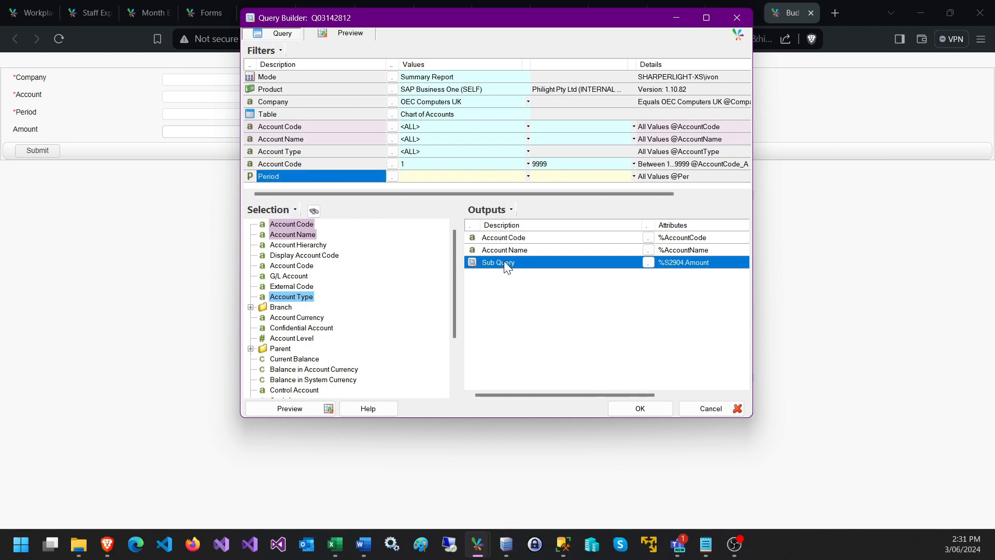
pyautogui.click(421, 177)
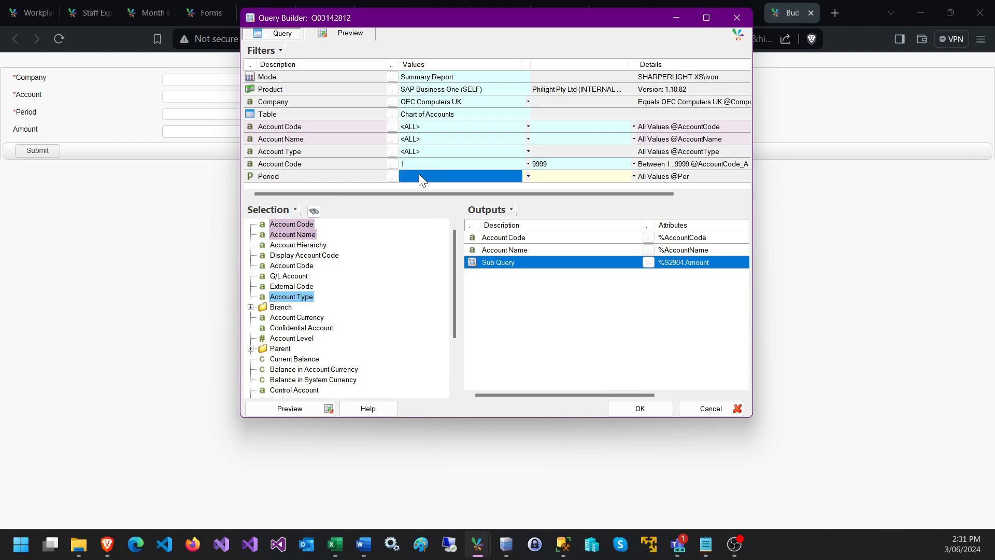
pyautogui.write('2024/01')
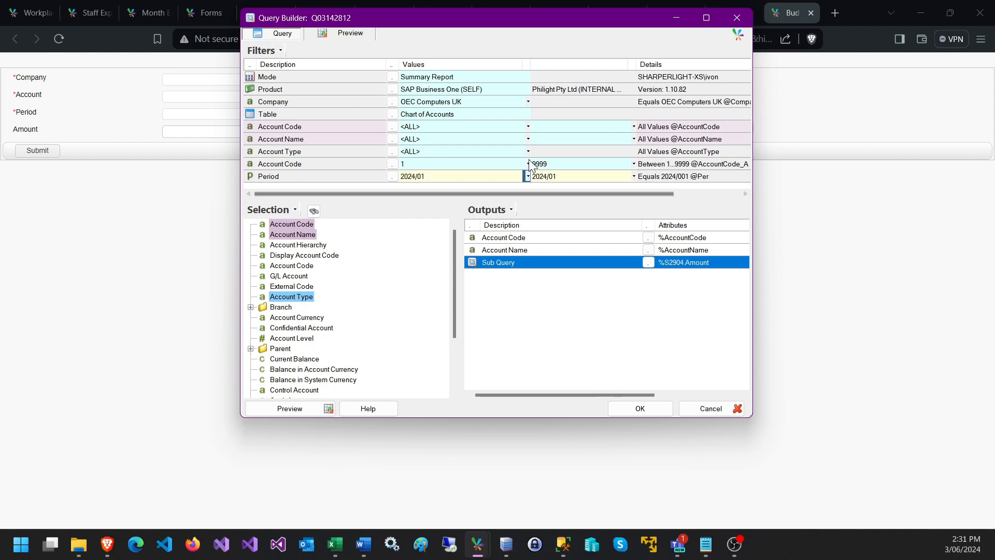
pyautogui.click(568, 175)
pyautogui.click(565, 176)
pyautogui.click(565, 175)
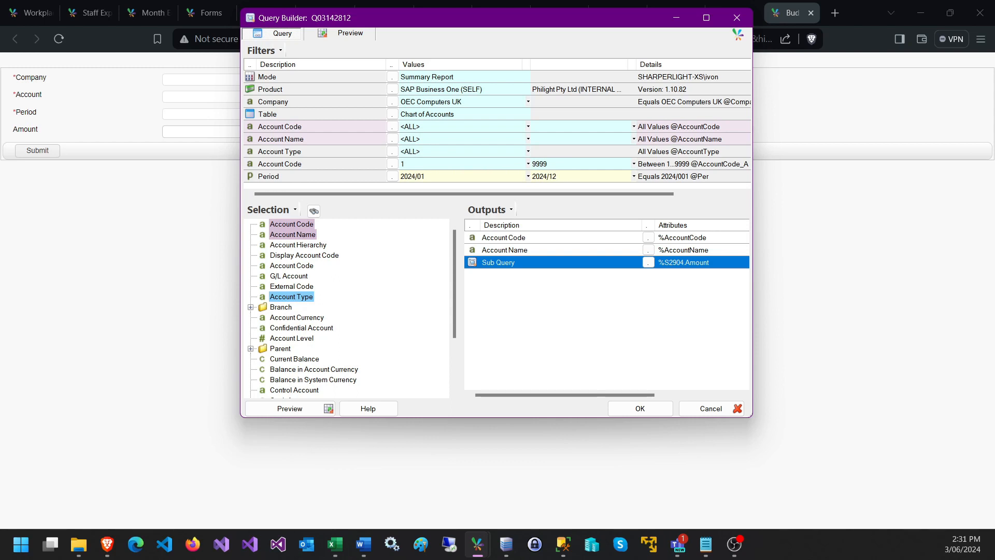
pyautogui.click(478, 149)
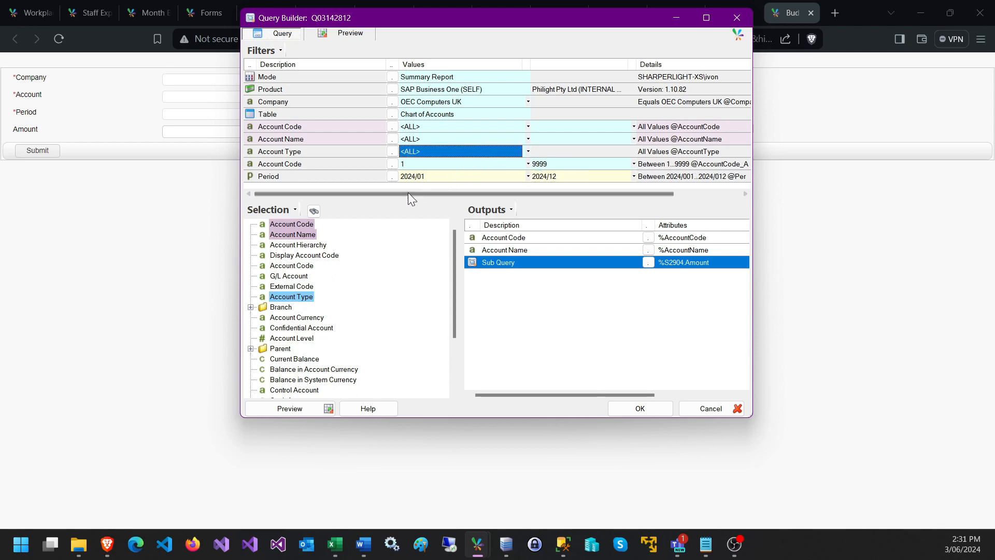
pyautogui.click(733, 177)
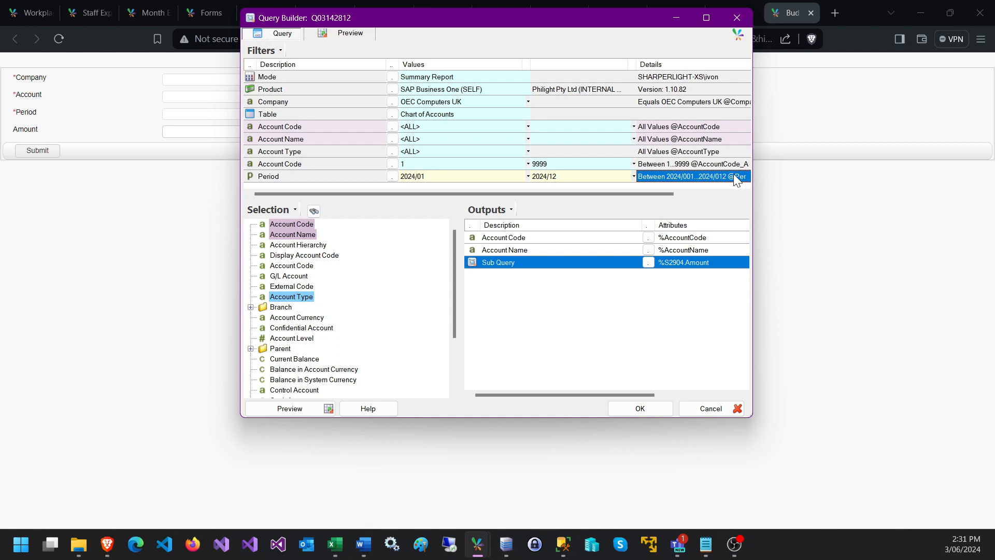
pyautogui.doubleClick(518, 263)
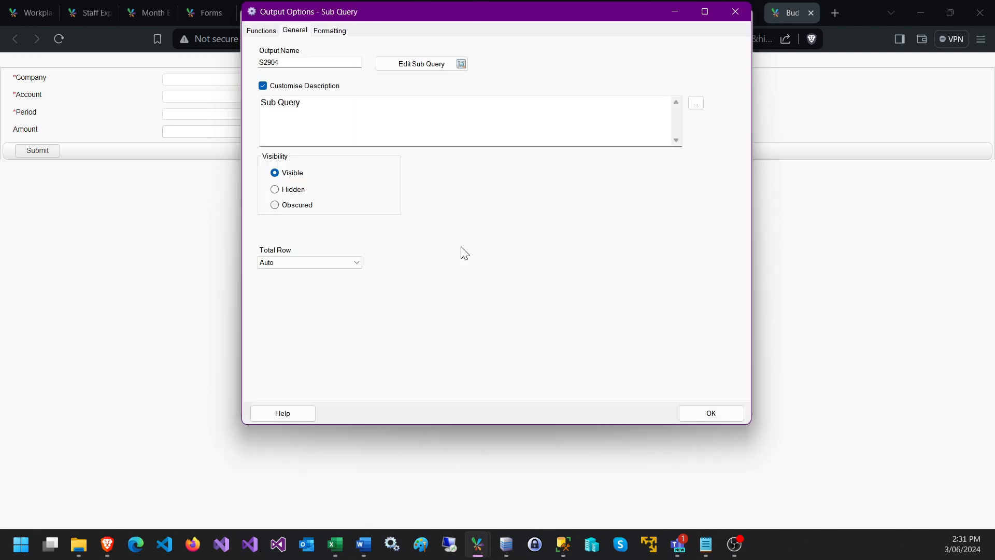
pyautogui.click(413, 69)
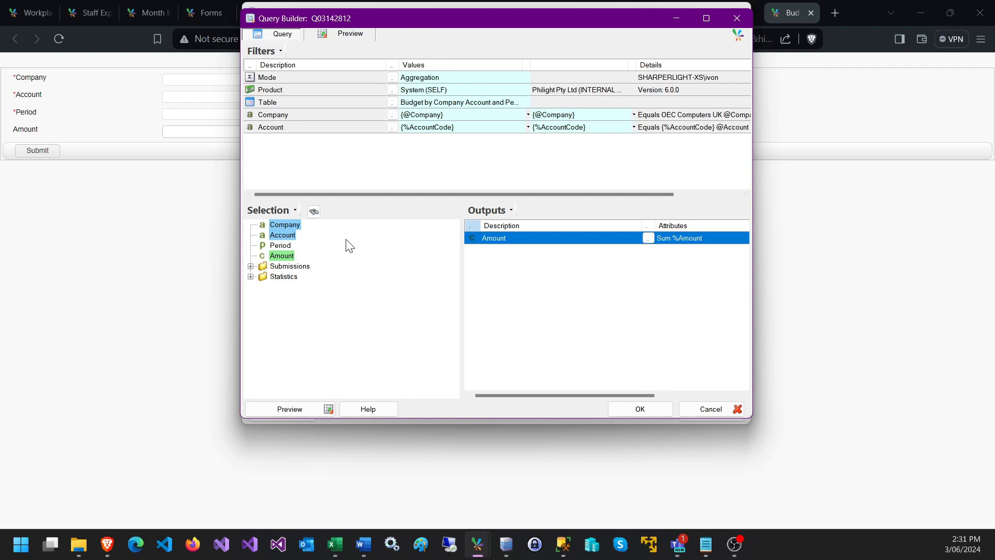
pyautogui.moveTo(281, 246); pyautogui.dragTo(329, 150)
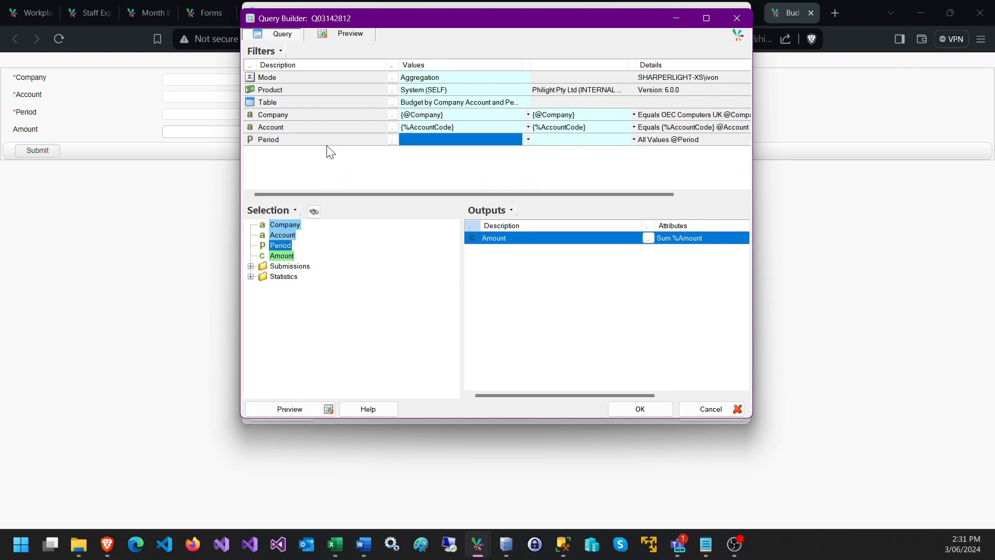
pyautogui.click(525, 140)
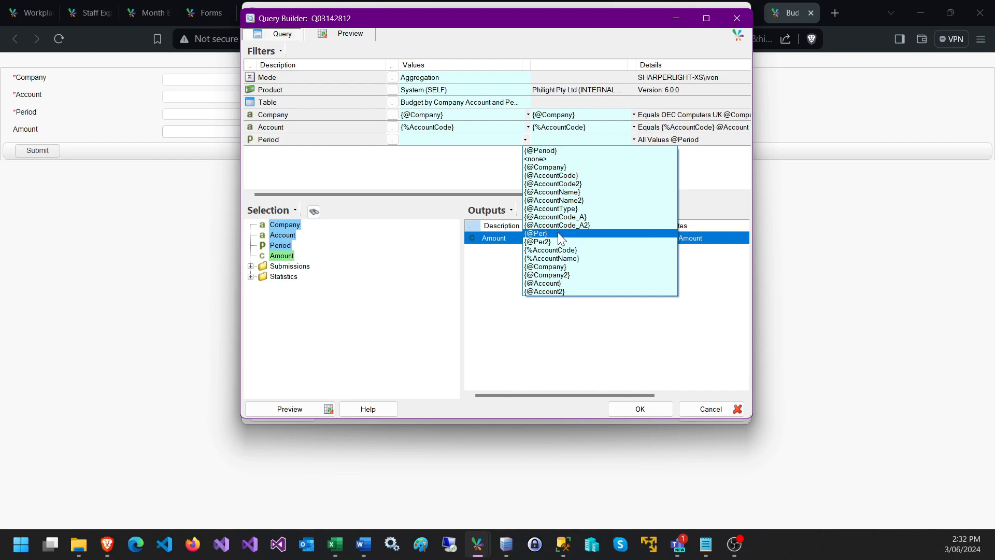
pyautogui.click(557, 233)
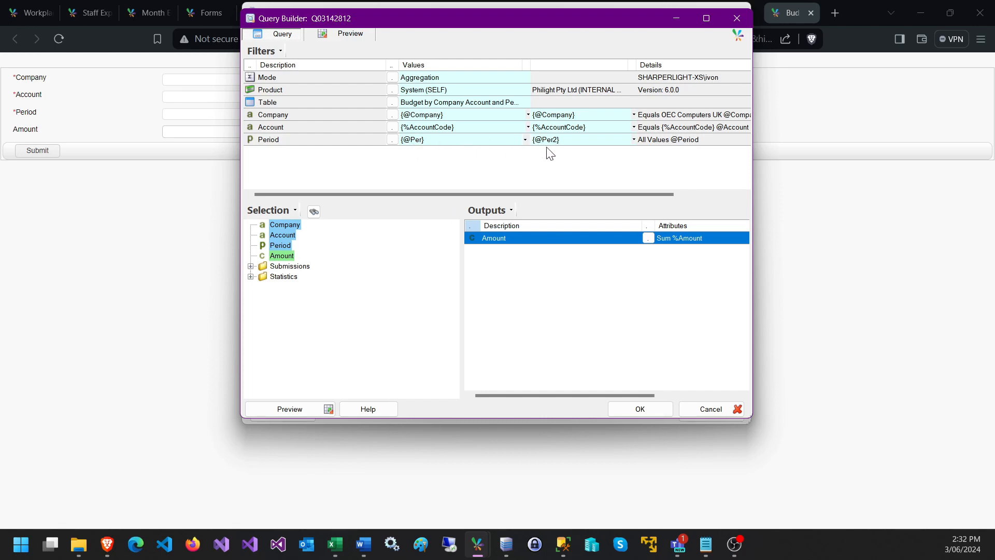
pyautogui.click(622, 406)
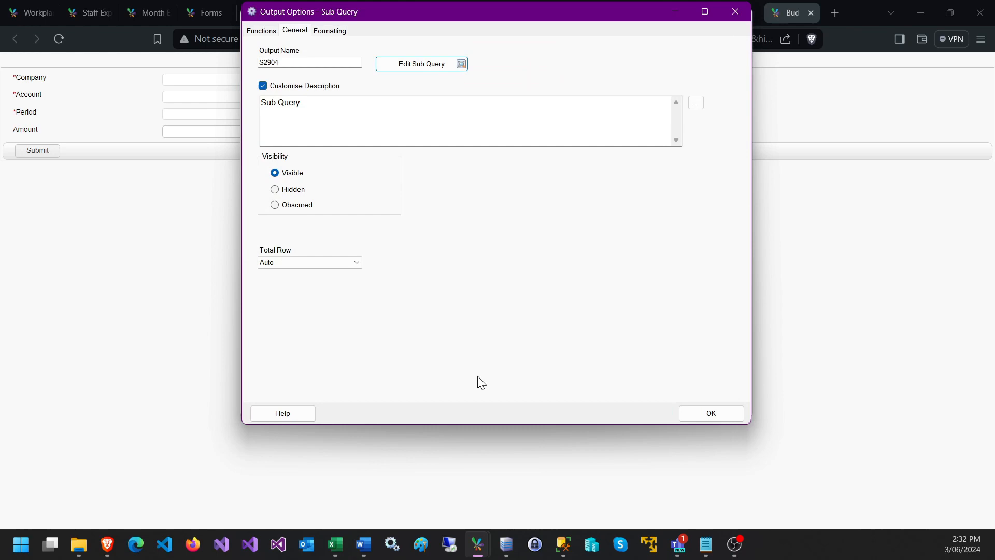
pyautogui.click(710, 413)
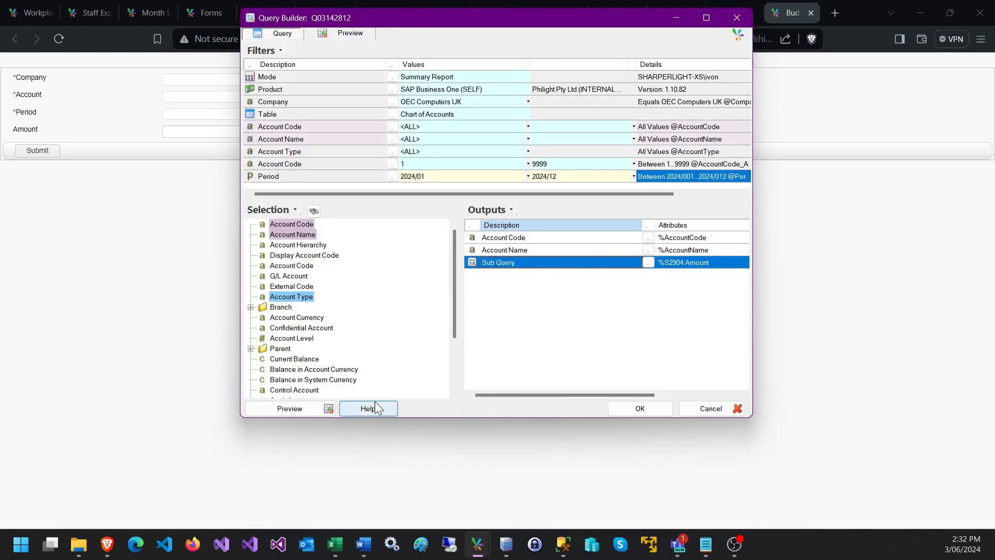
# Preview the accounts query and examine the Sub Query amounts for the chosen periods before returning to the definition
pyautogui.click(305, 409)
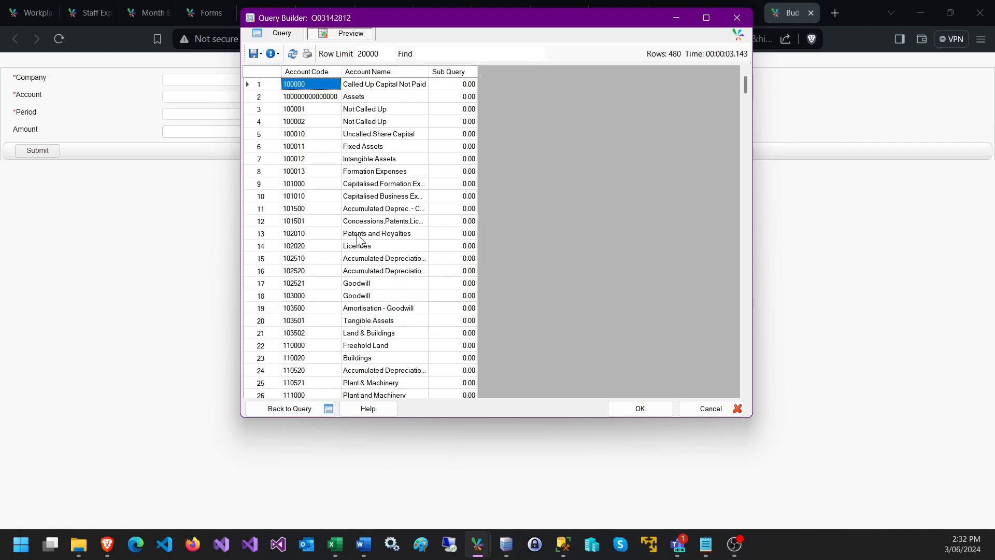
pyautogui.click(457, 96)
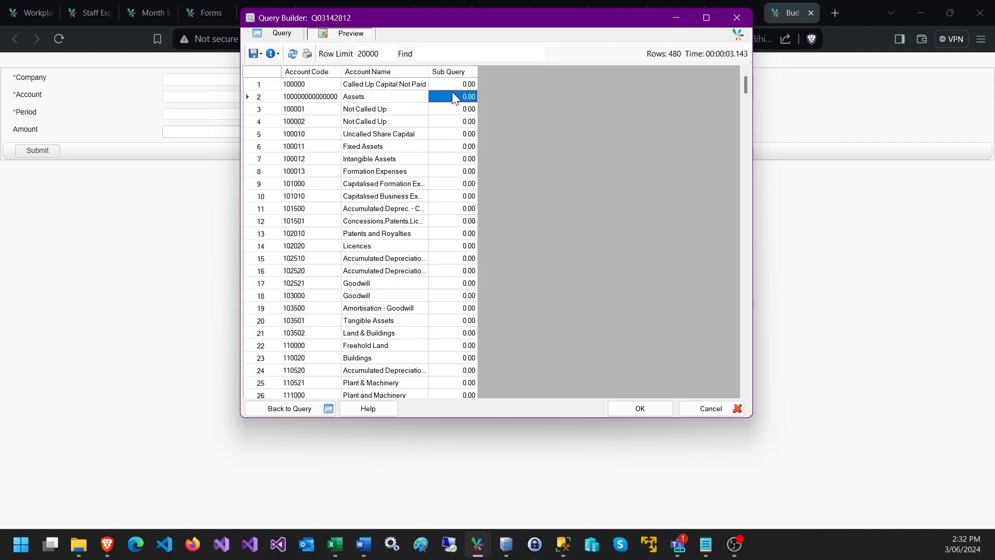
pyautogui.scroll(-1, 440, 172)
pyautogui.scroll(1, 440, 171)
pyautogui.click(286, 35)
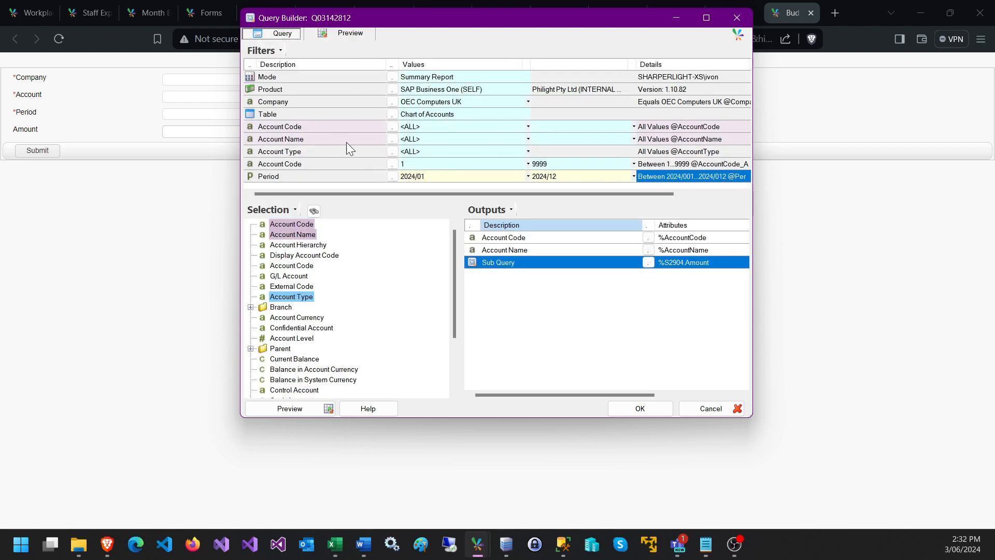
# Change the Sub Query output's name to Budget
pyautogui.rightClick(488, 267)
pyautogui.click(532, 266)
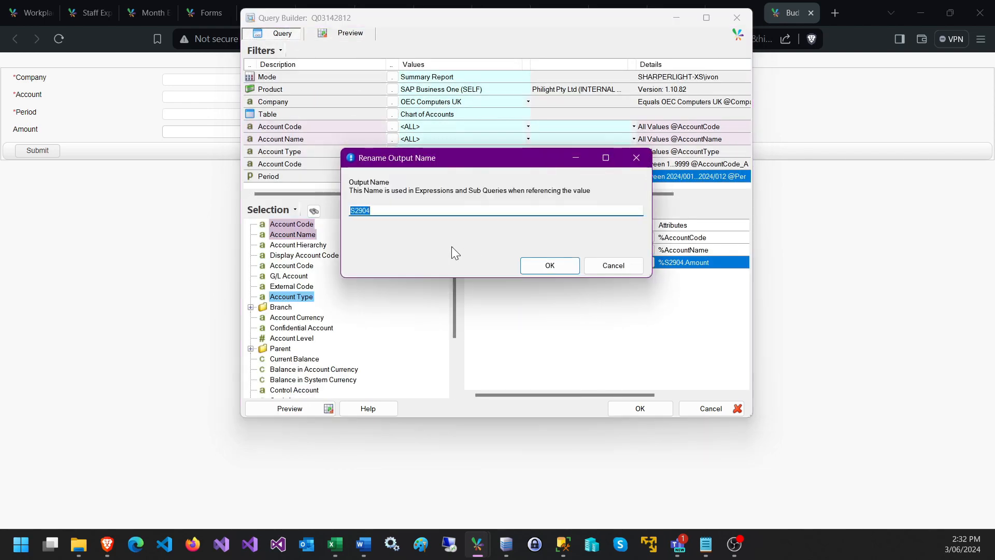
pyautogui.write('Budget')
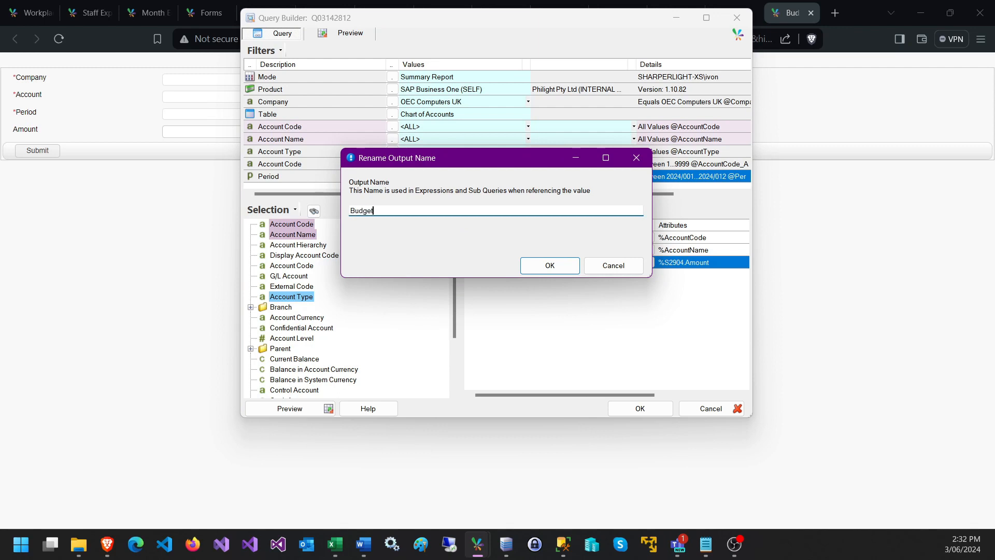
pyautogui.click(545, 265)
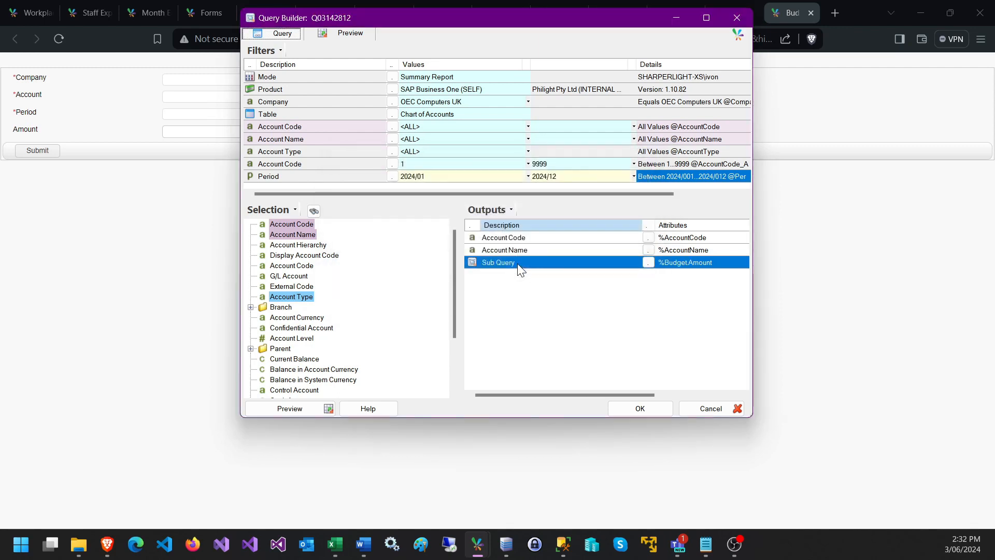
pyautogui.rightClick(515, 264)
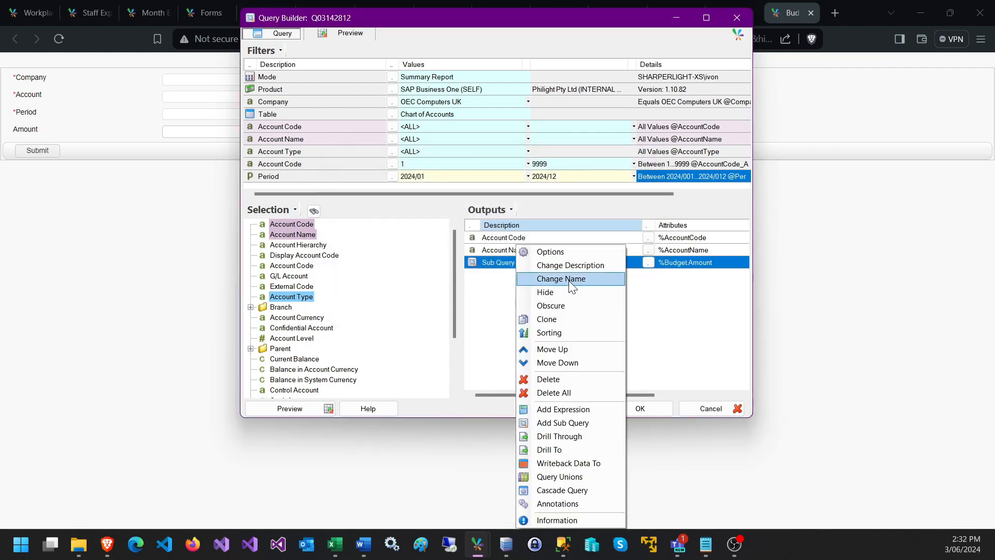
pyautogui.click(483, 264)
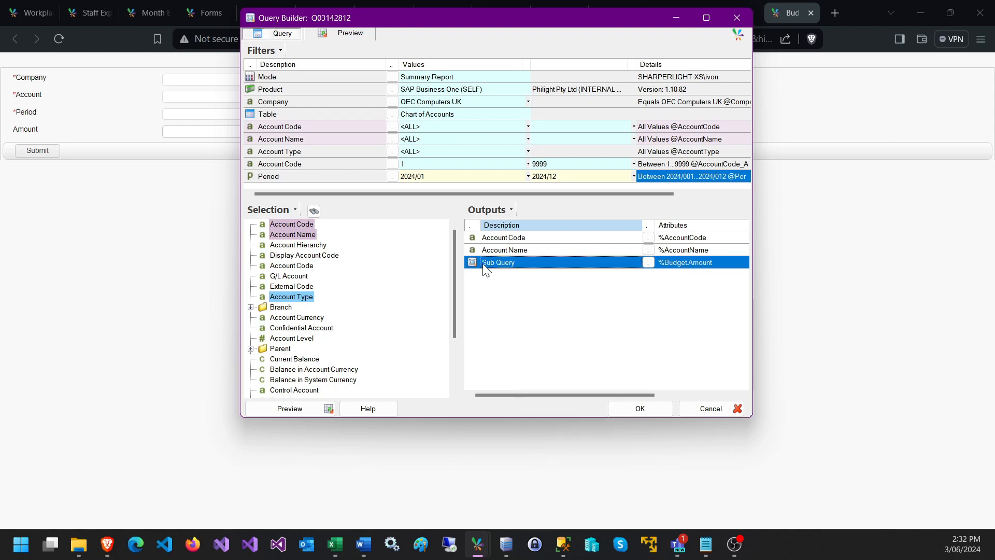
# Apply the Per filter to the Budget sub query output and set it as a dynamic output
pyautogui.doubleClick(475, 263)
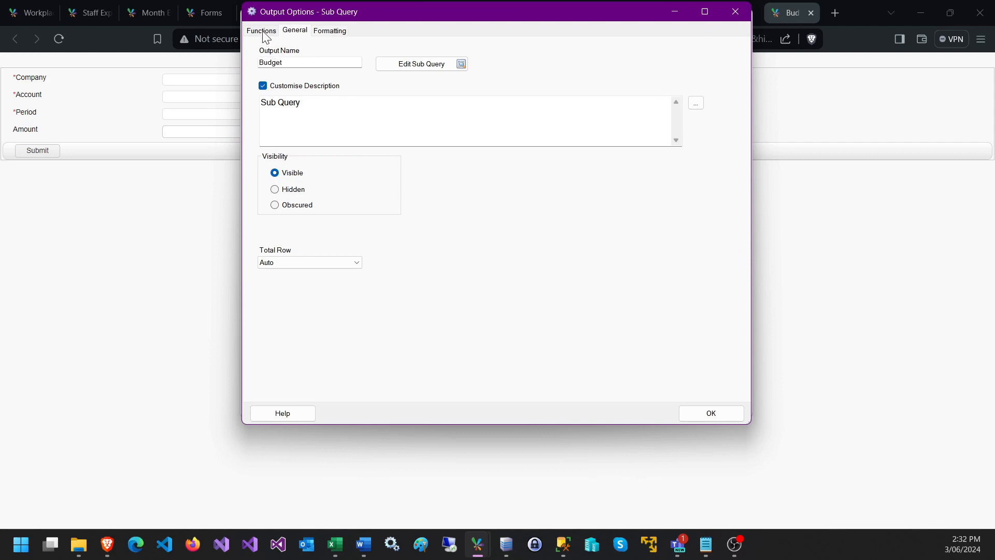
pyautogui.click(262, 31)
pyautogui.click(563, 130)
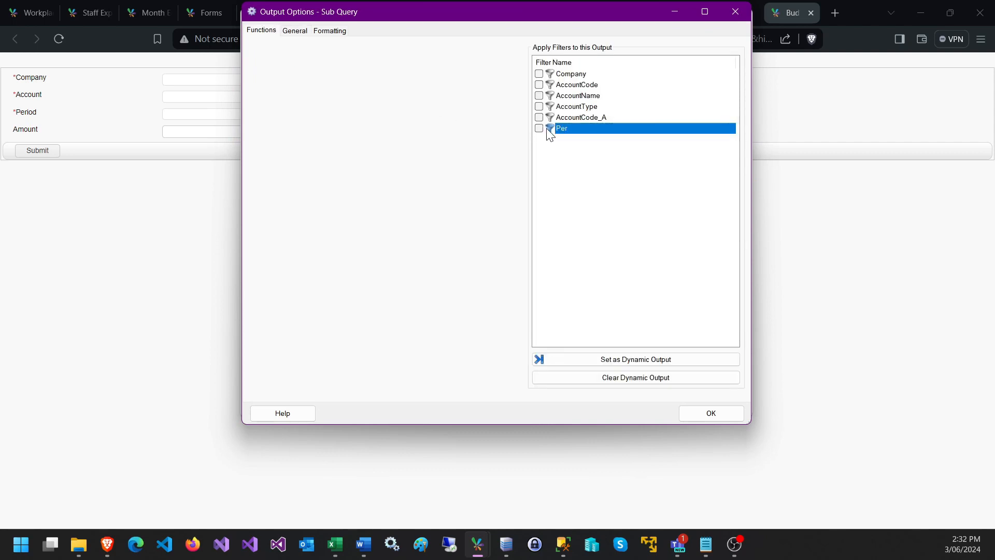
pyautogui.click(539, 128)
pyautogui.click(567, 359)
pyautogui.click(712, 410)
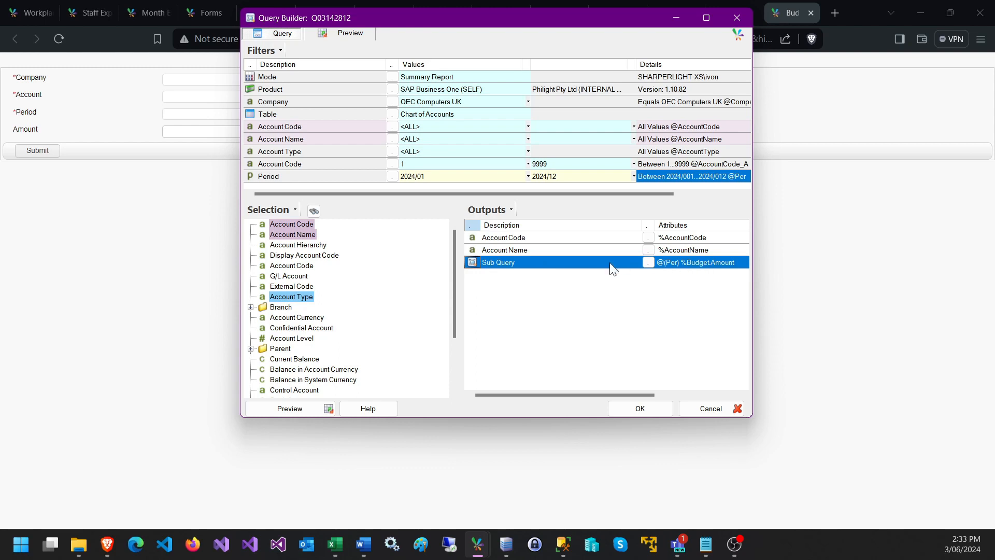
pyautogui.rightClick(508, 261)
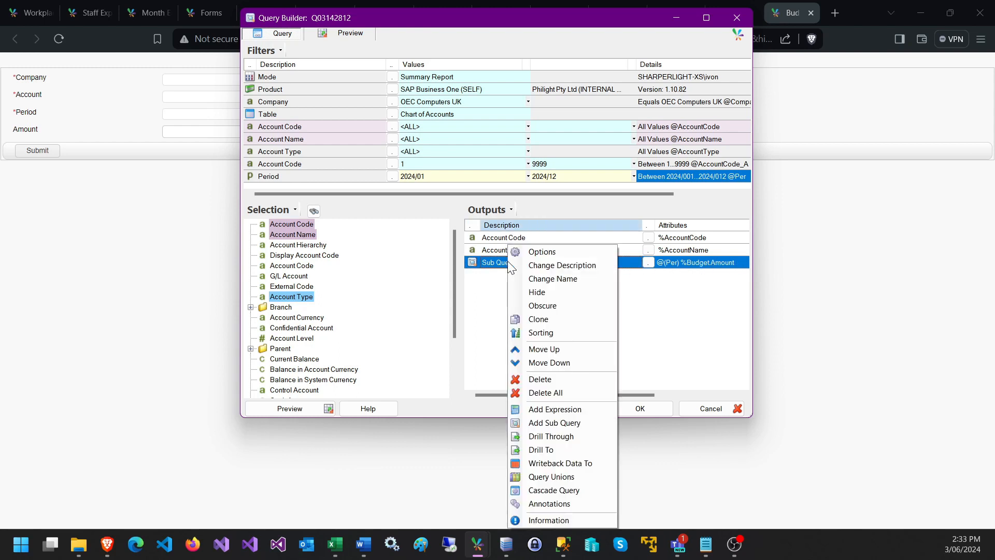
pyautogui.click(553, 269)
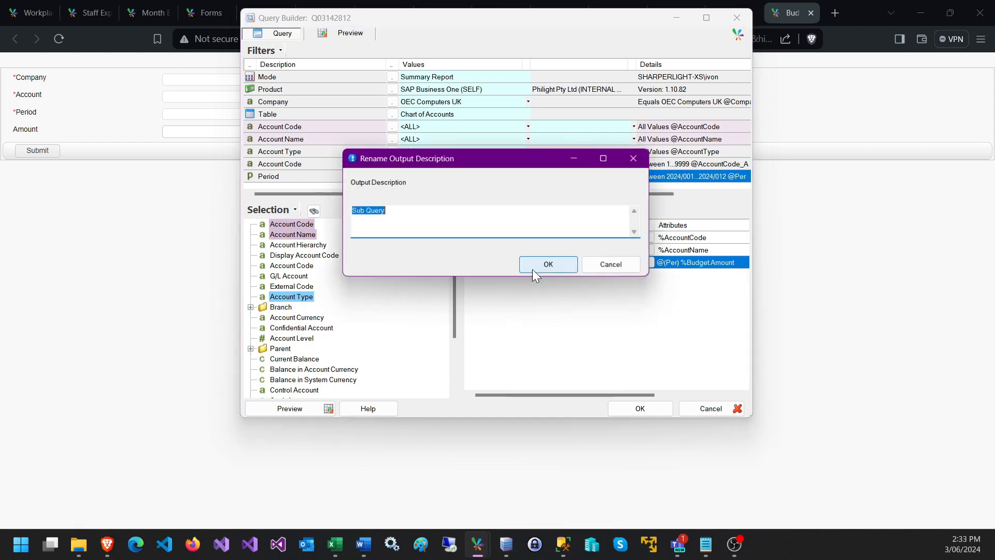
pyautogui.click(604, 267)
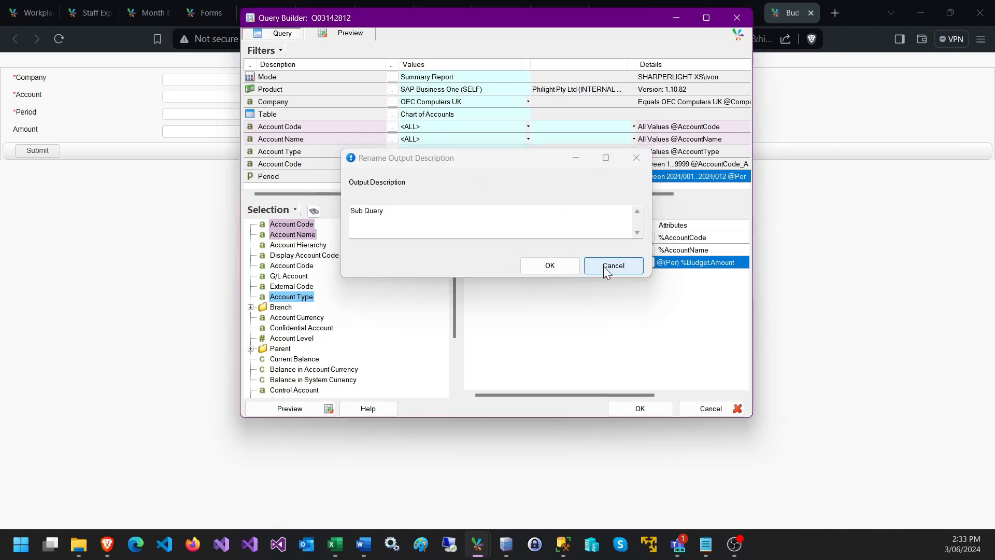
# Replace the Budget sub query output's custom description with the dynamic output value label {_Value} and accept the output options
pyautogui.doubleClick(496, 270)
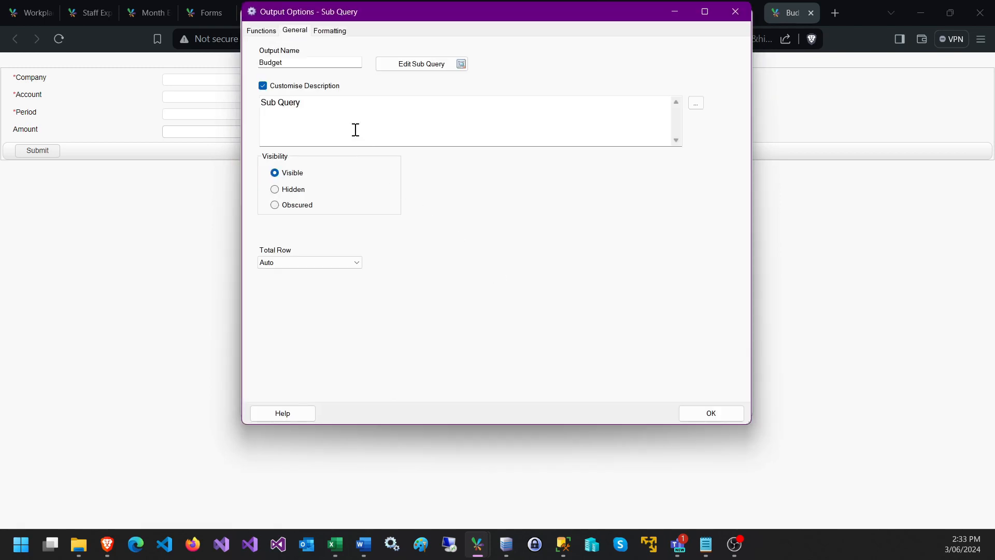
pyautogui.click(304, 102)
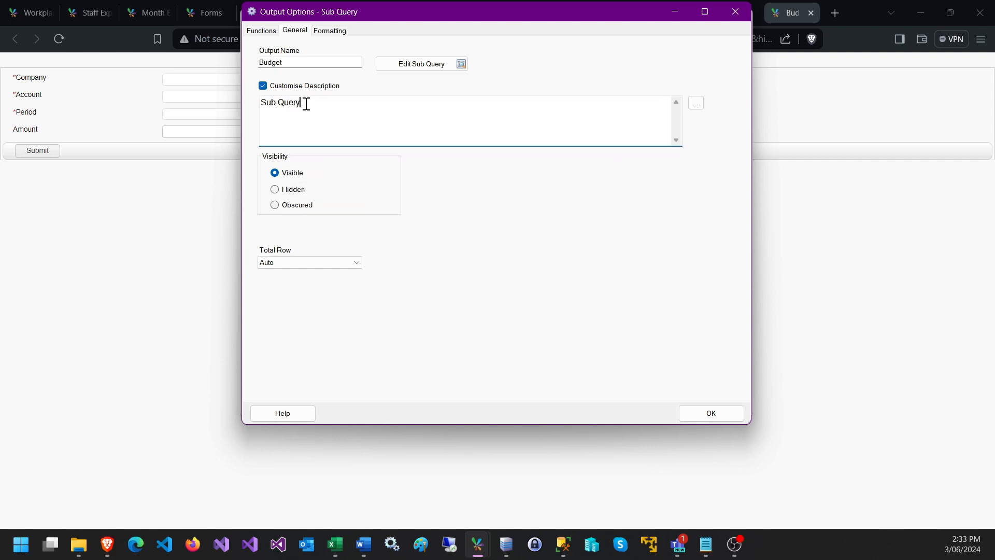
pyautogui.moveTo(304, 102); pyautogui.dragTo(222, 93)
pyautogui.press('BackSpace')
pyautogui.click(696, 104)
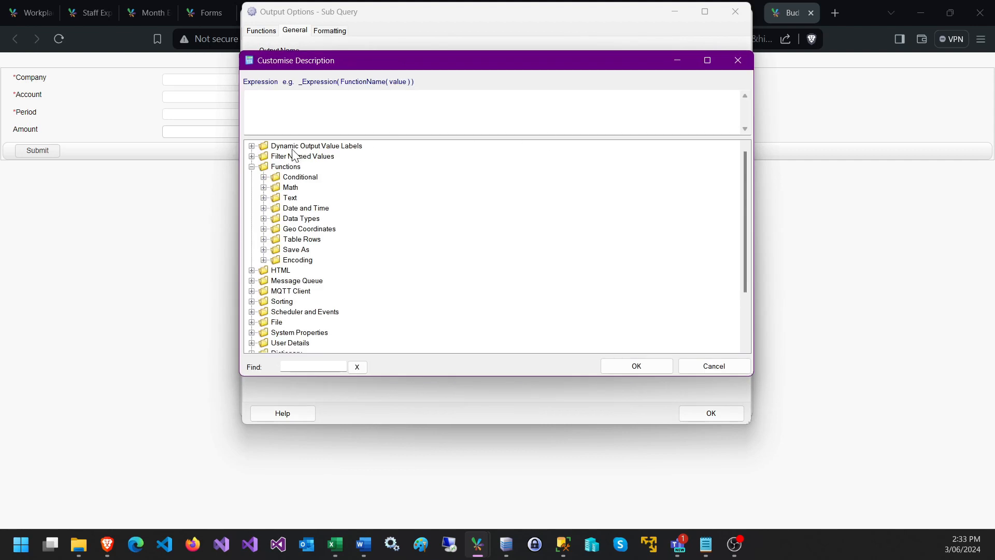
pyautogui.click(251, 146)
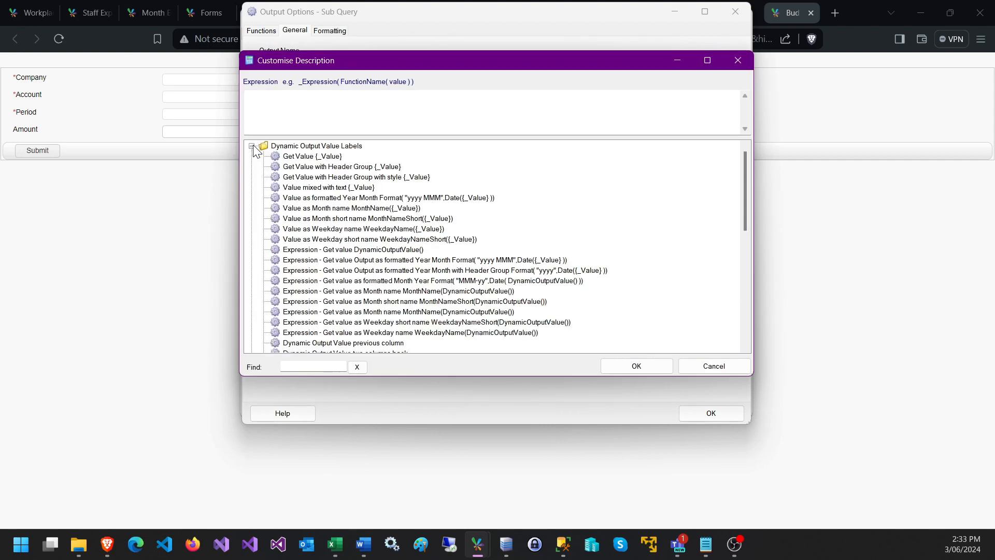
pyautogui.doubleClick(317, 156)
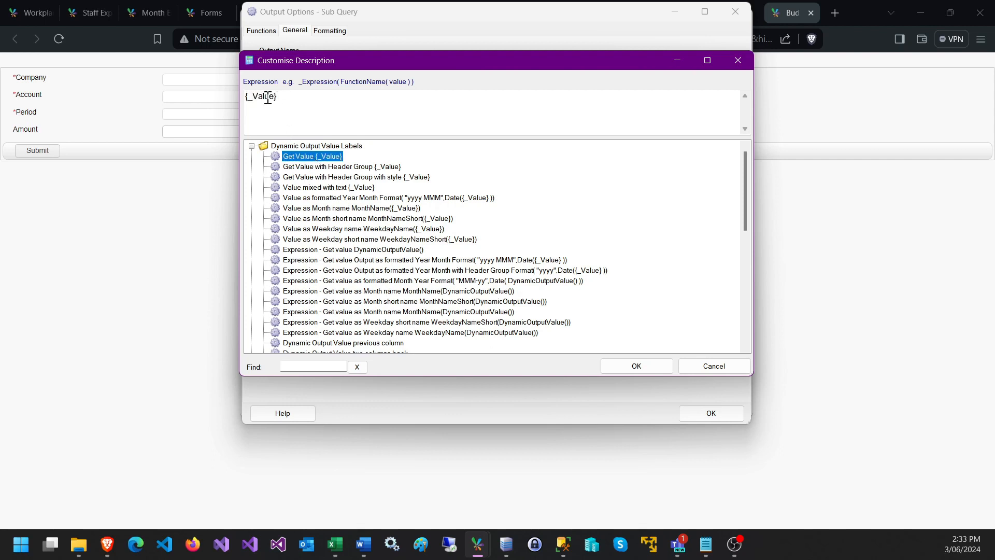
pyautogui.click(642, 367)
pyautogui.click(702, 415)
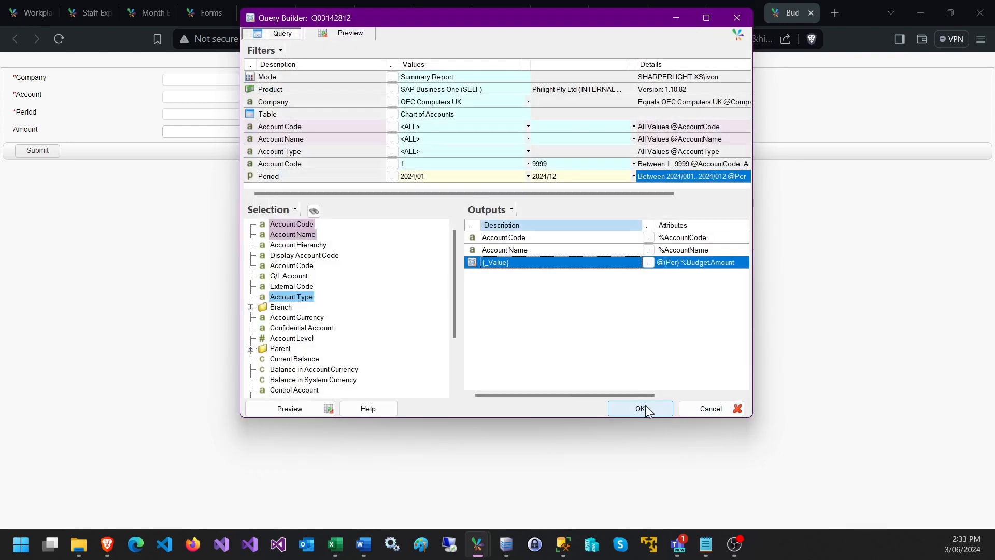
# Preview the accounts query, enlarge the window to show more period columns, and examine the budget amounts under each period heading
pyautogui.click(297, 409)
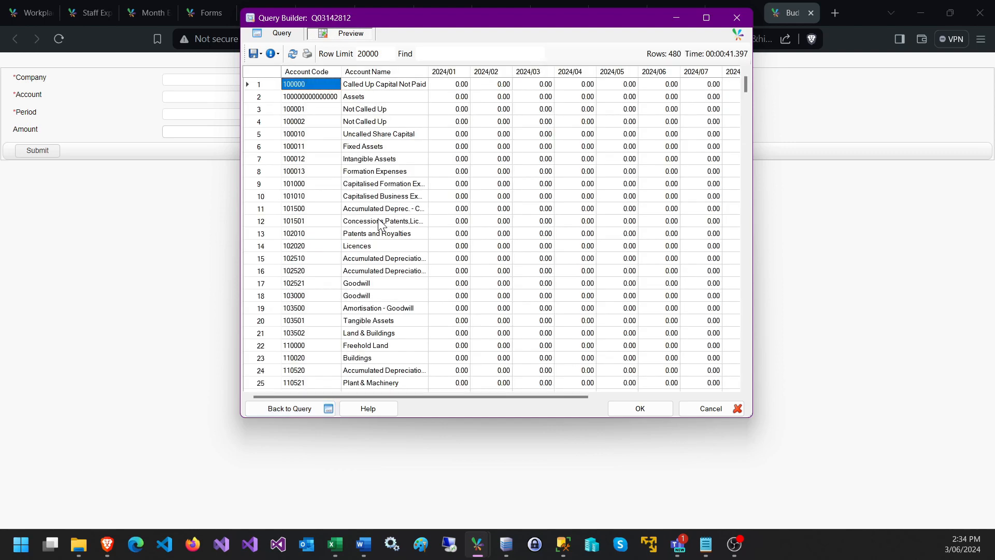
pyautogui.click(362, 136)
pyautogui.click(465, 123)
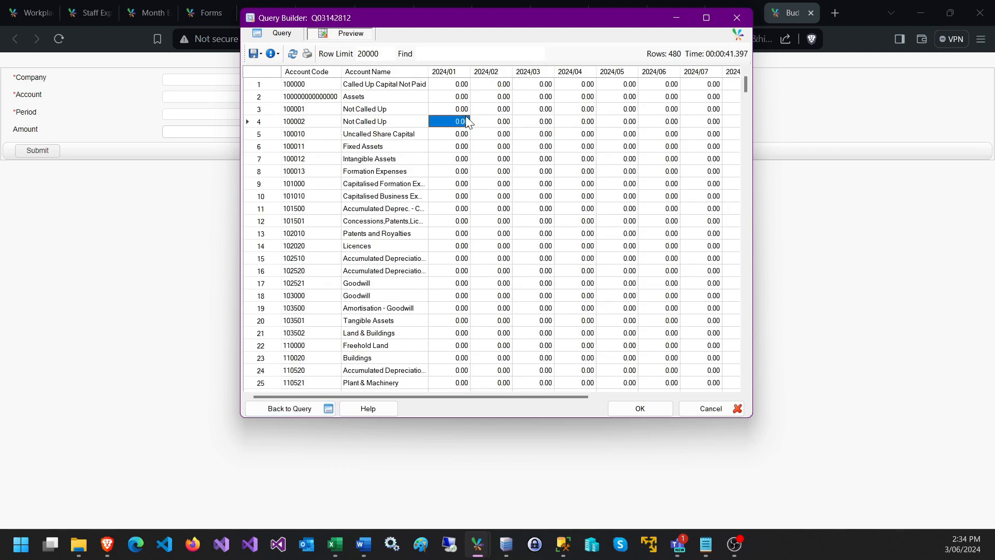
pyautogui.moveTo(748, 418); pyautogui.dragTo(855, 456)
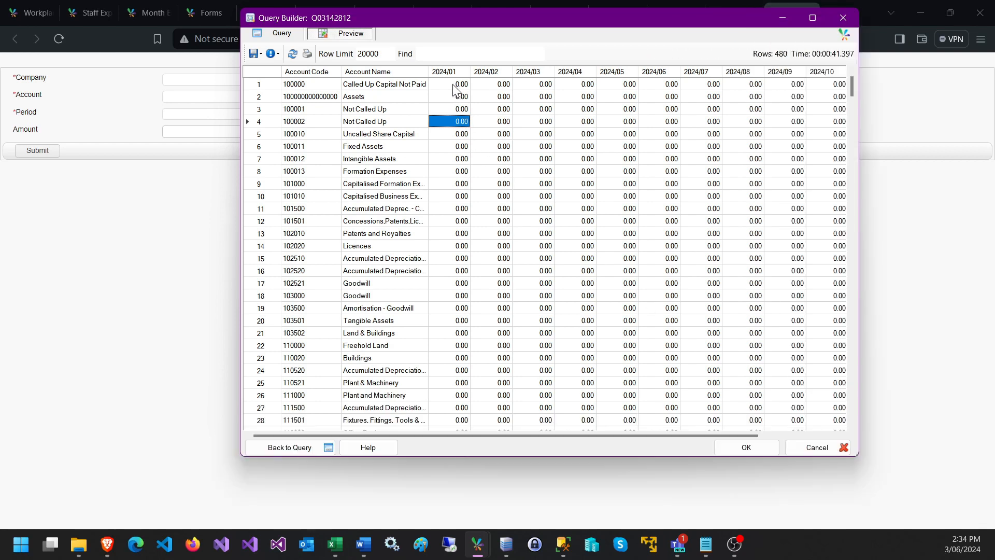
pyautogui.click(459, 86)
pyautogui.click(492, 87)
pyautogui.click(561, 87)
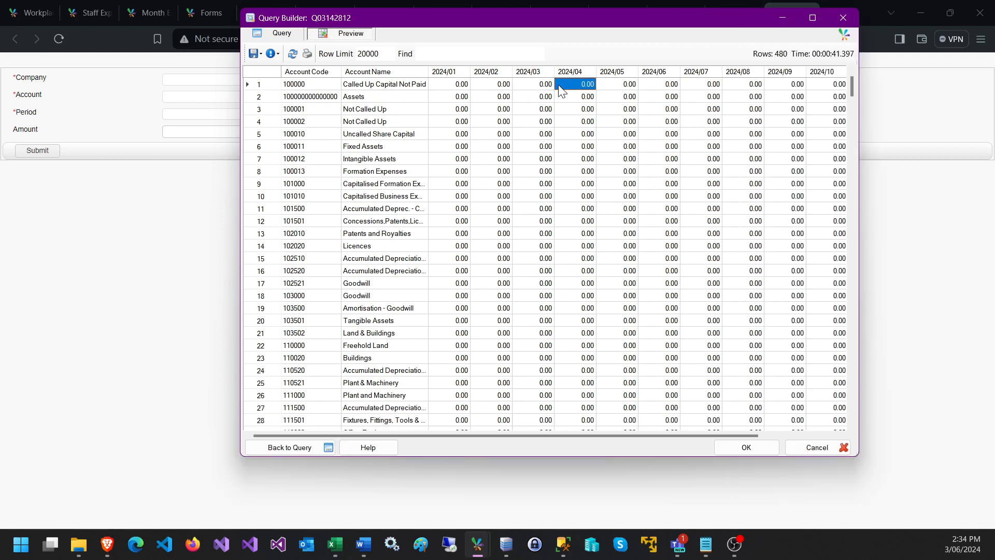
# Examine the 2024 period columns in the query preview and the SQL statement generated for the budget sub queries
pyautogui.click(631, 87)
pyautogui.click(714, 97)
pyautogui.click(462, 111)
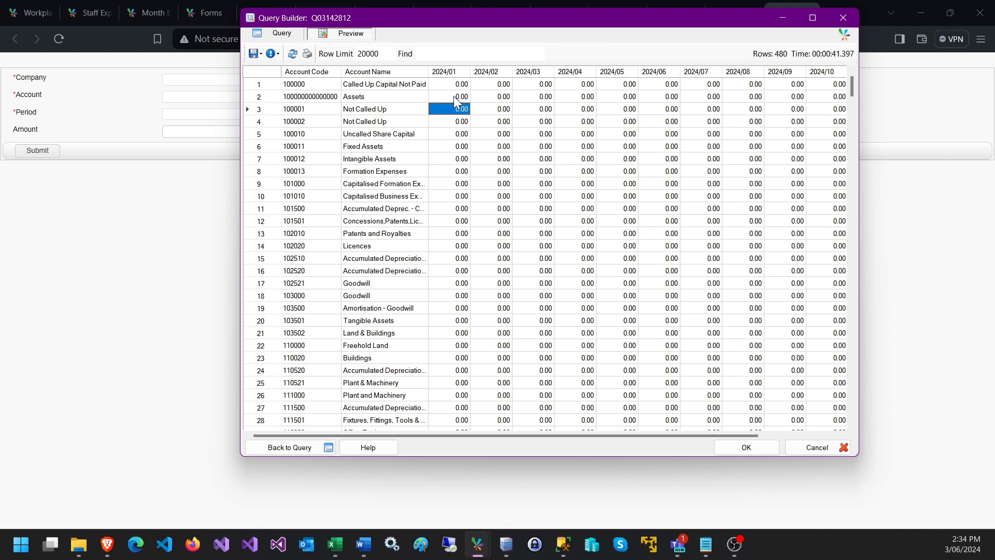
pyautogui.click(449, 88)
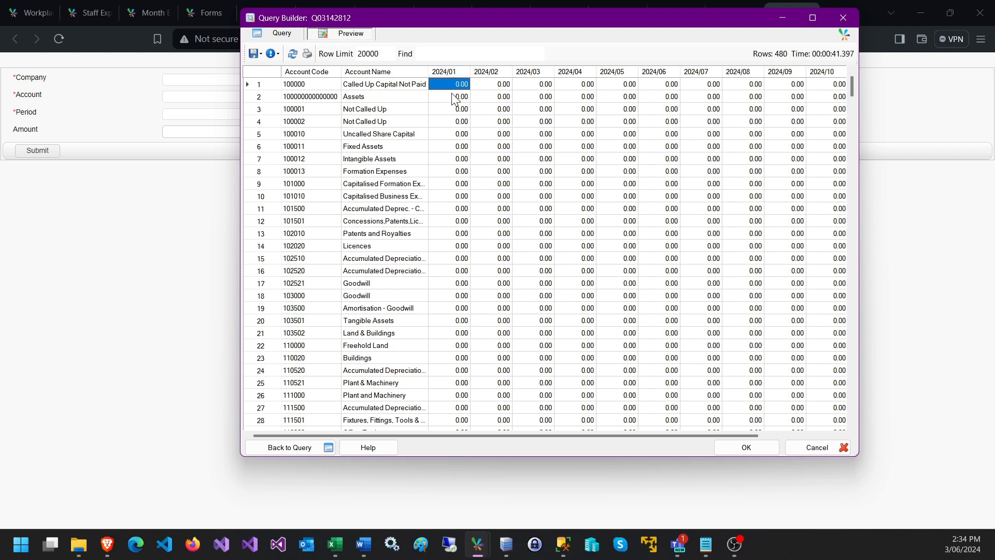
pyautogui.click(457, 97)
pyautogui.click(272, 54)
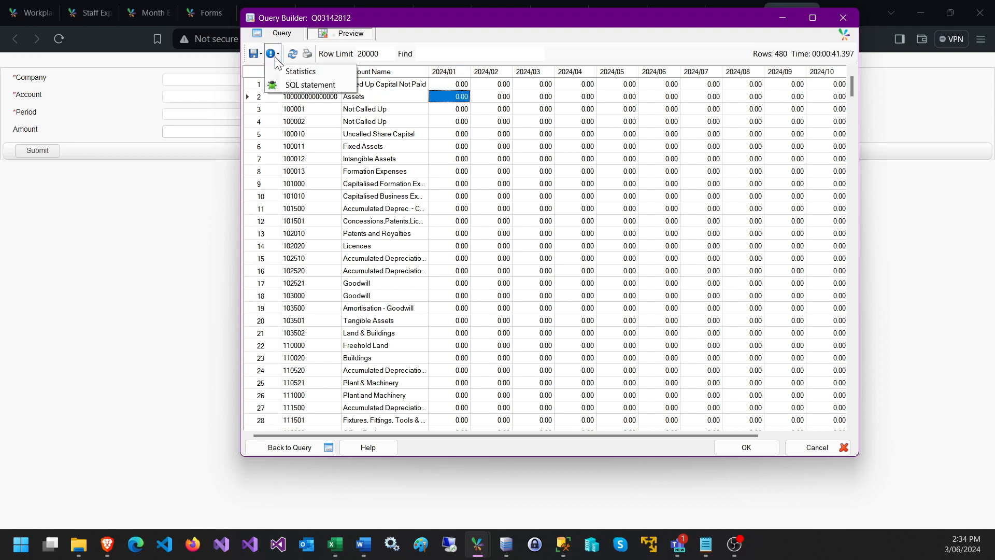
pyautogui.click(284, 85)
pyautogui.scroll(-10, 417, 231)
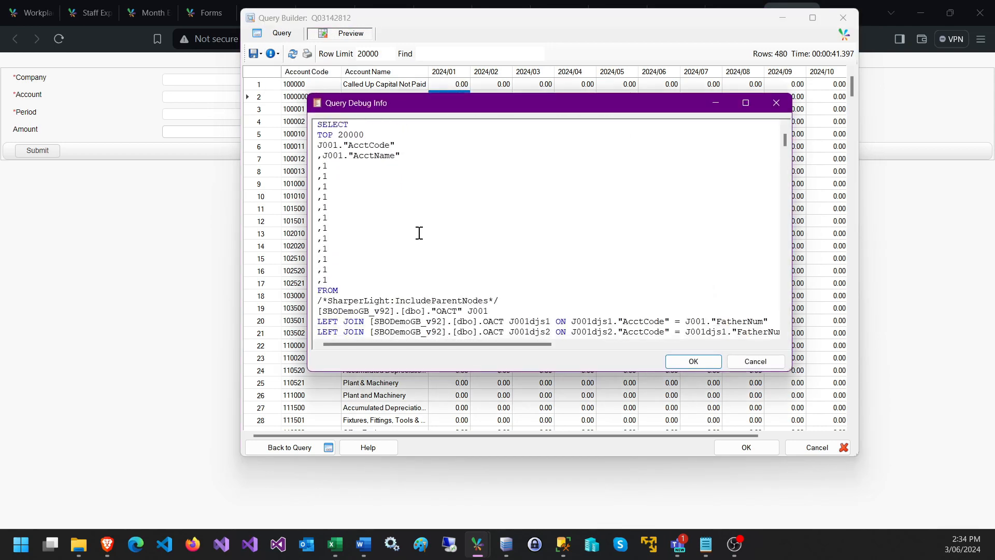
pyautogui.scroll(-8, 422, 233)
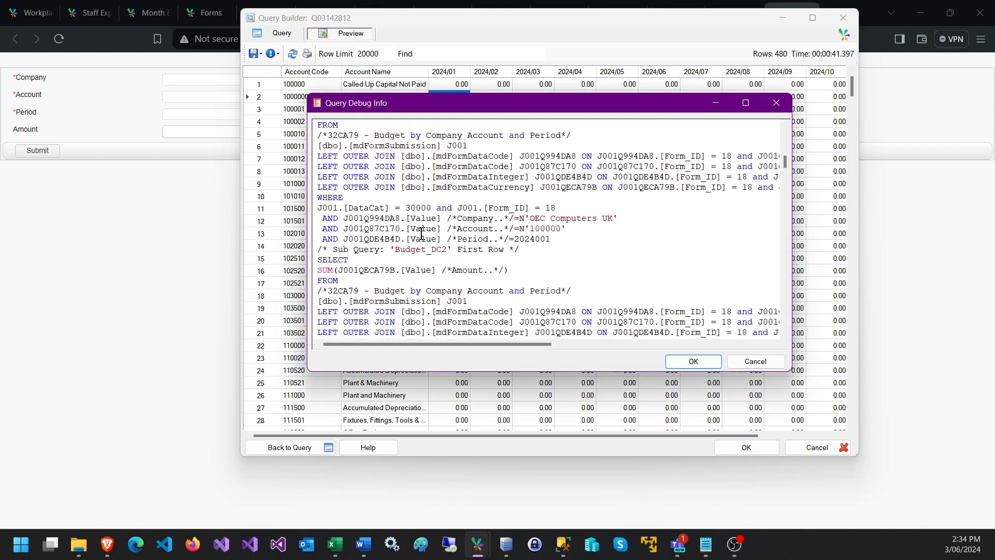
pyautogui.scroll(-15, 422, 233)
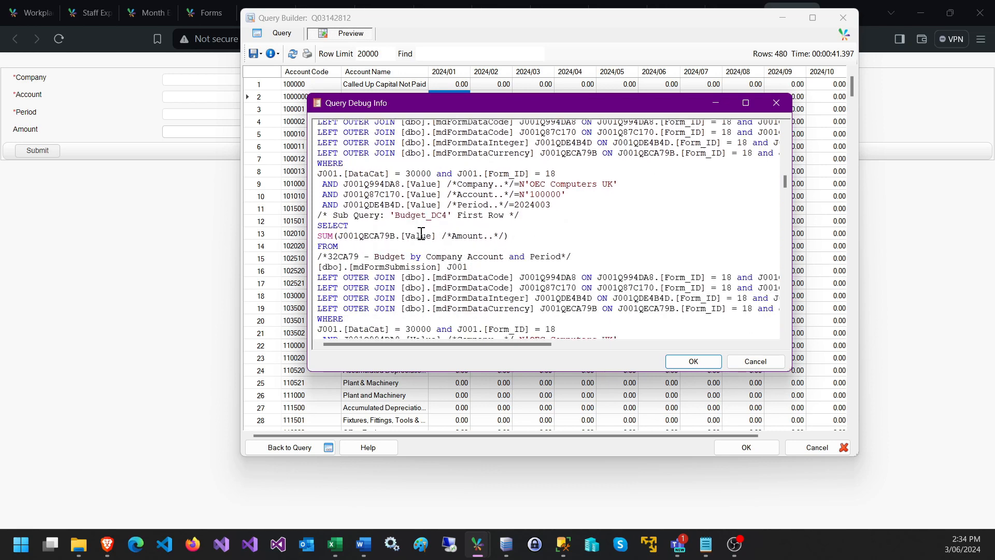
pyautogui.scroll(-3, 417, 236)
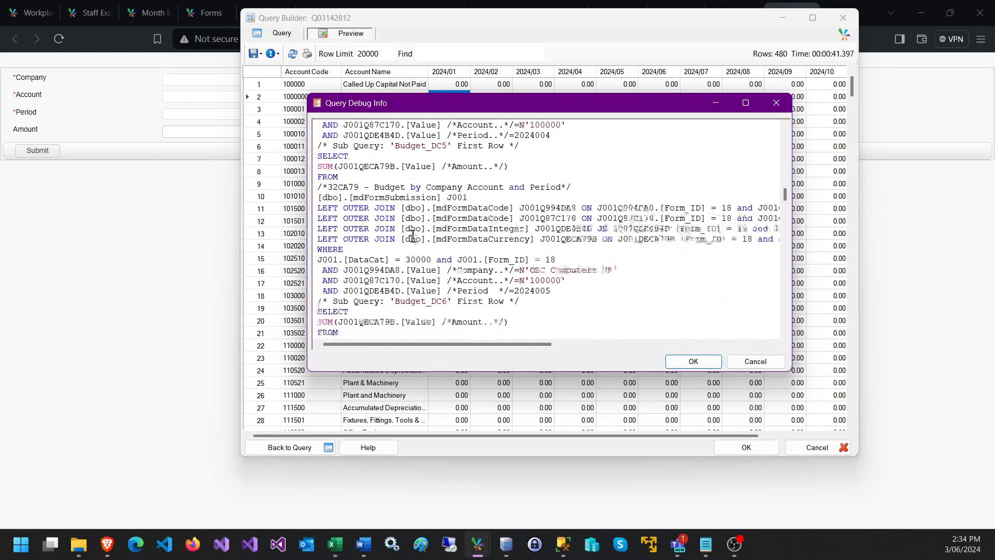
pyautogui.scroll(-12, 413, 236)
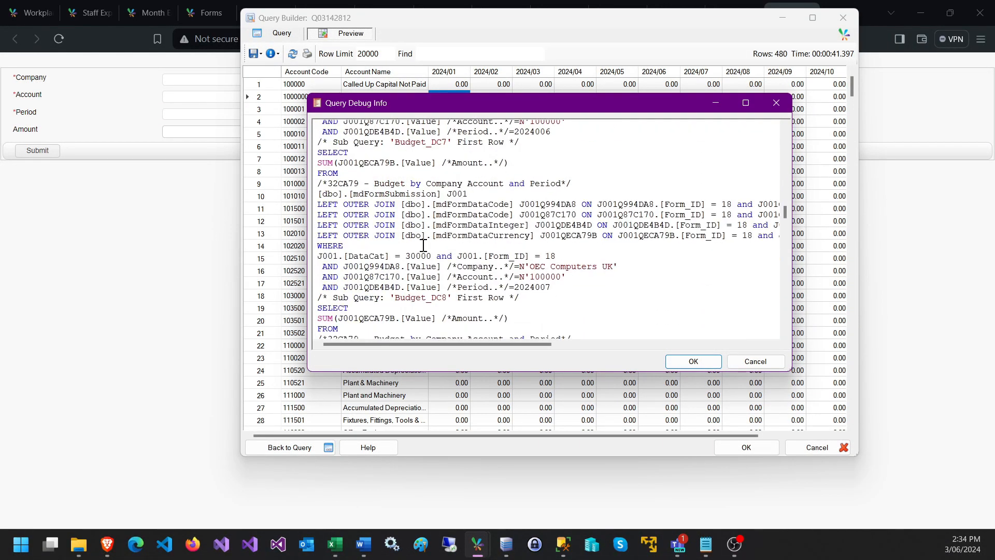
pyautogui.click(756, 361)
# Restrict the Period filter in the {_Value} output's sub query to single values only and accept the query changes
pyautogui.click(282, 34)
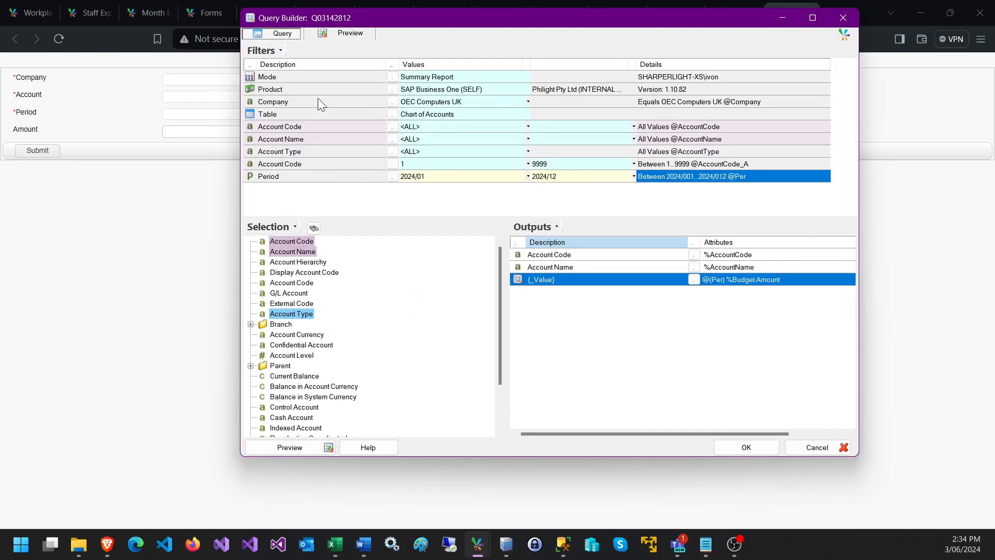
pyautogui.doubleClick(541, 281)
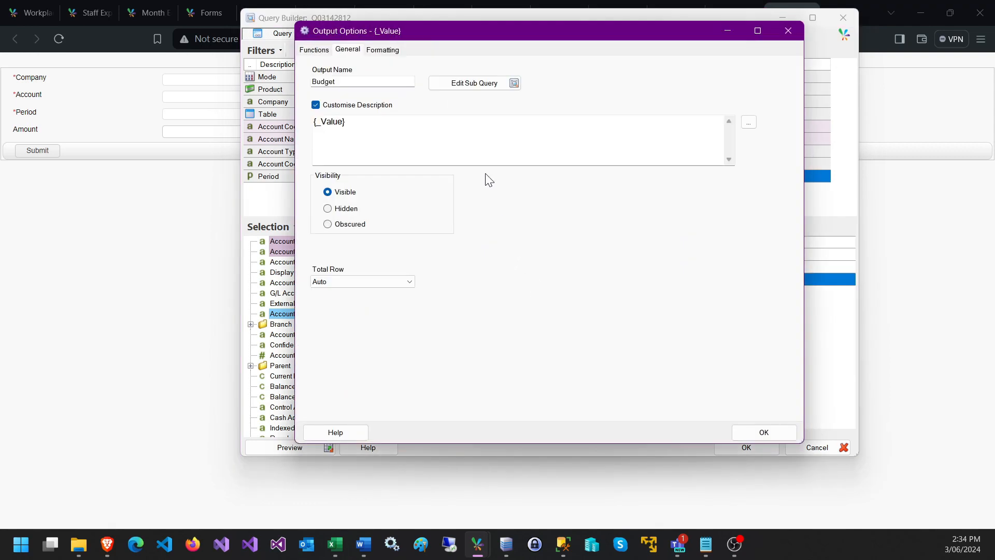
pyautogui.click(455, 85)
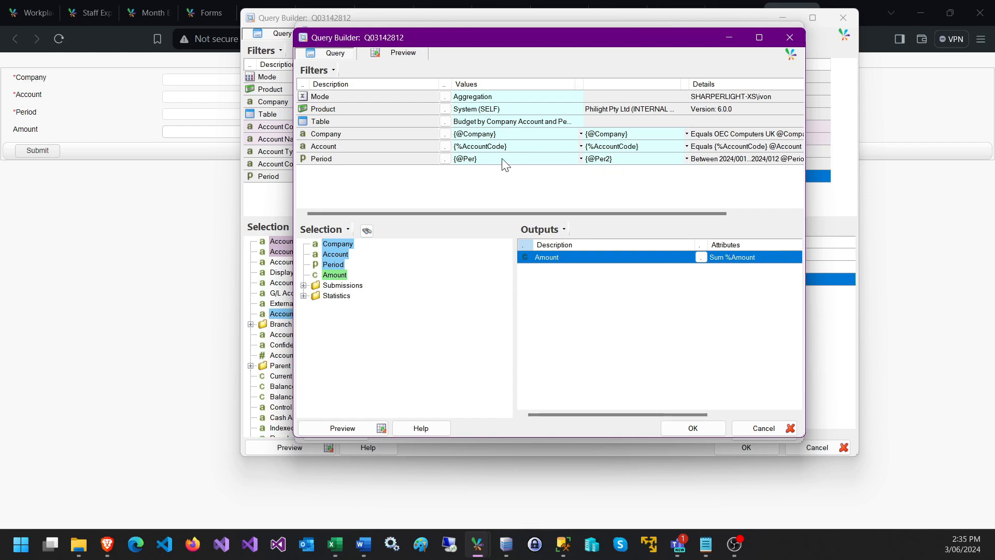
pyautogui.doubleClick(407, 160)
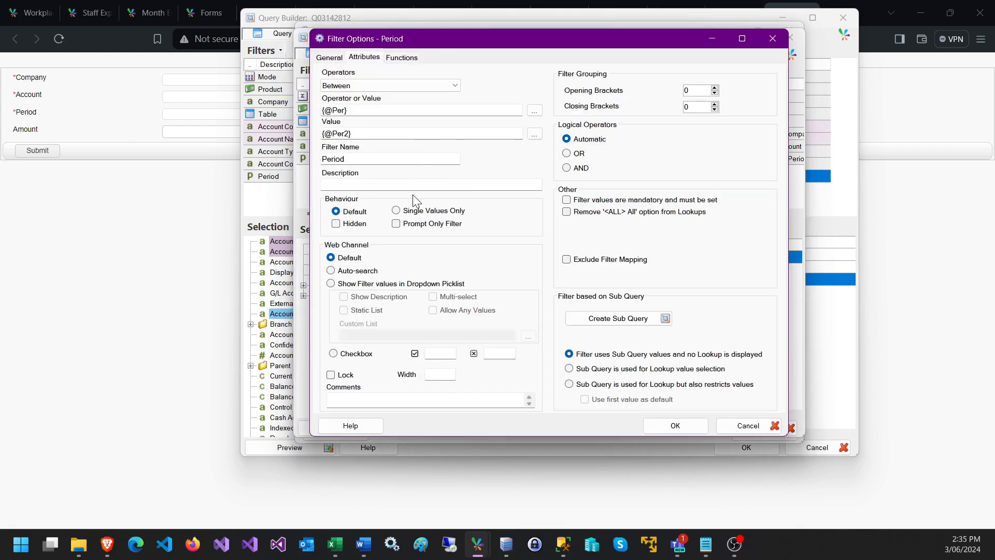
pyautogui.click(410, 212)
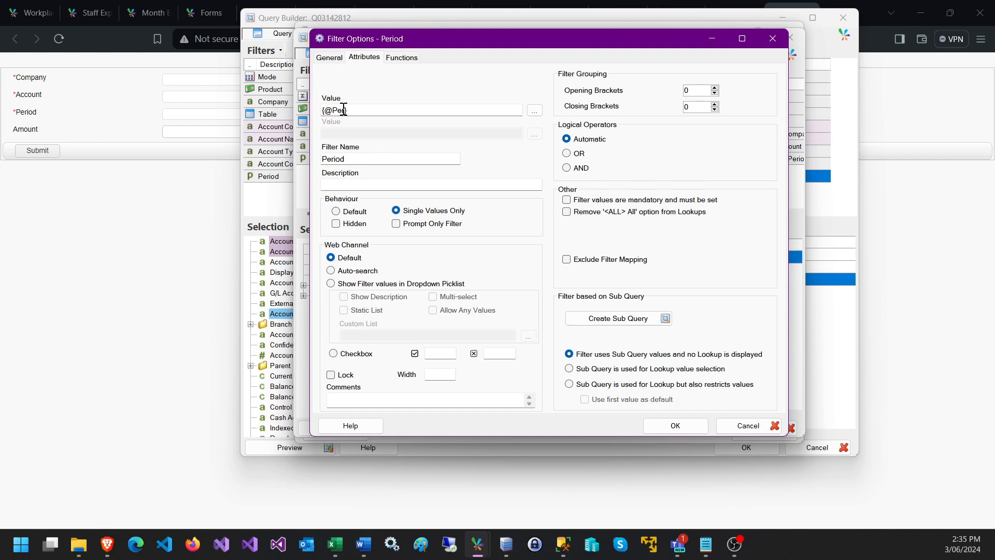
pyautogui.click(664, 424)
pyautogui.click(677, 426)
pyautogui.click(764, 432)
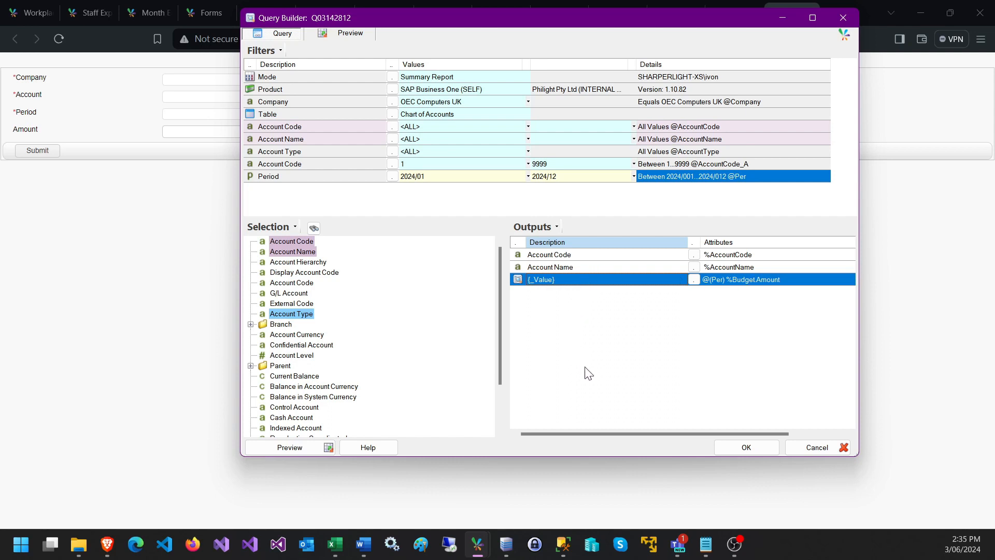
pyautogui.click(738, 449)
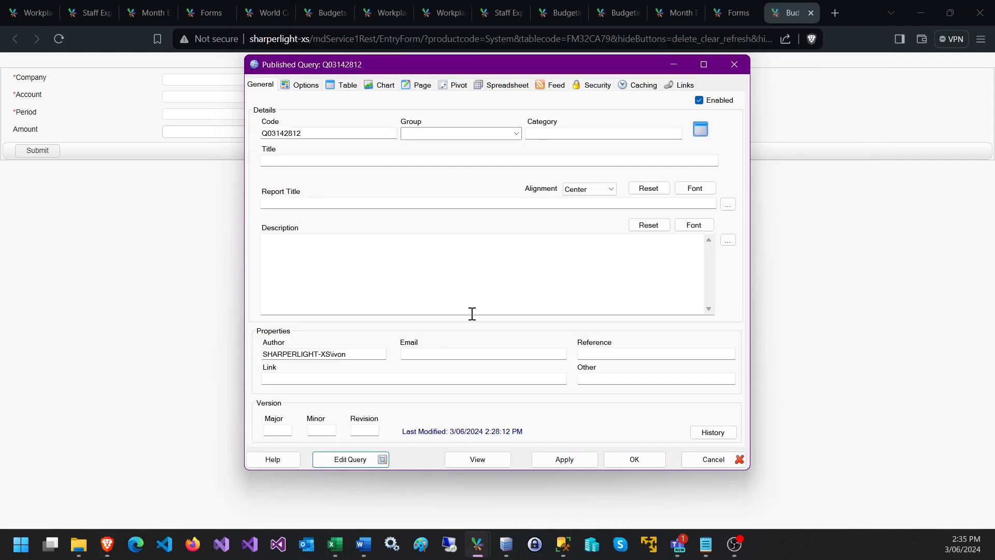
# Assign the published query to the BUDGET group and set its code to ComAccPeriod
pyautogui.click(423, 132)
pyautogui.write('BUDGET')
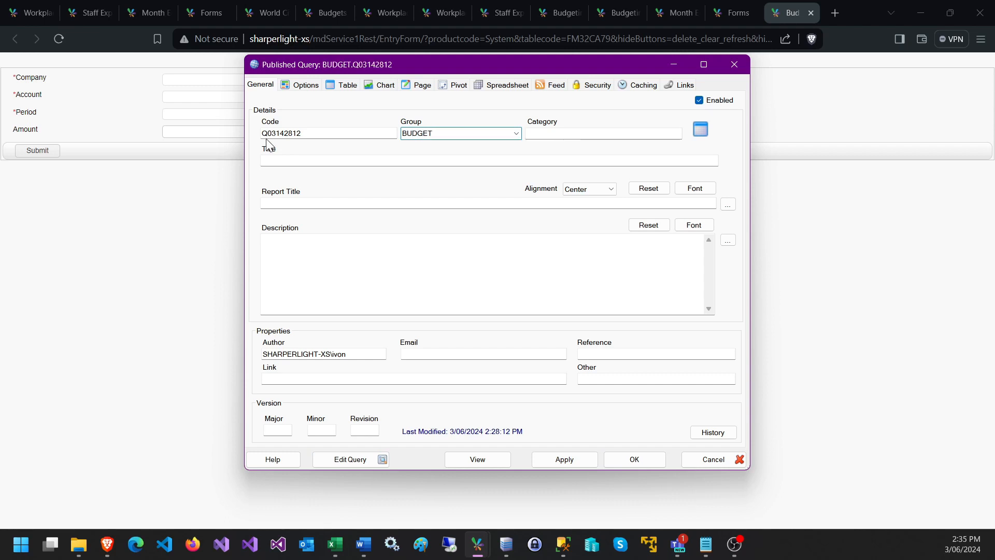
pyautogui.doubleClick(309, 135)
pyautogui.write('ComAccPeriod')
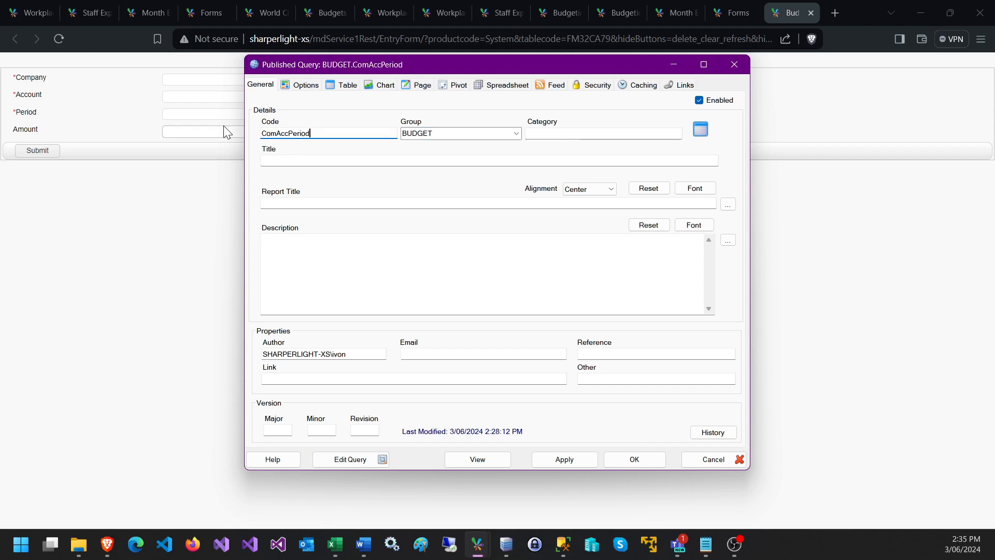
# Create split reports based on the AccountType filter and set the published query's default type to Table Grid
pyautogui.click(308, 86)
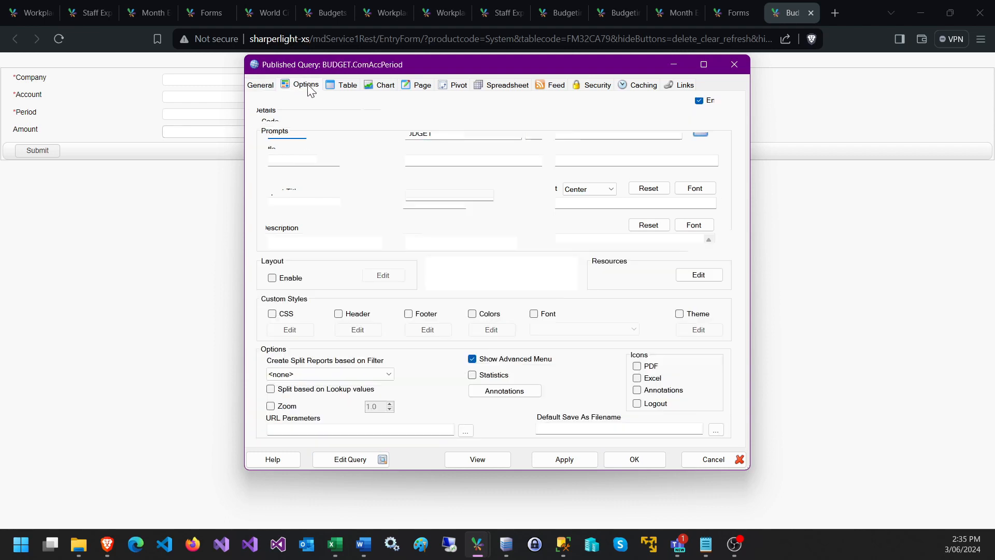
pyautogui.click(364, 373)
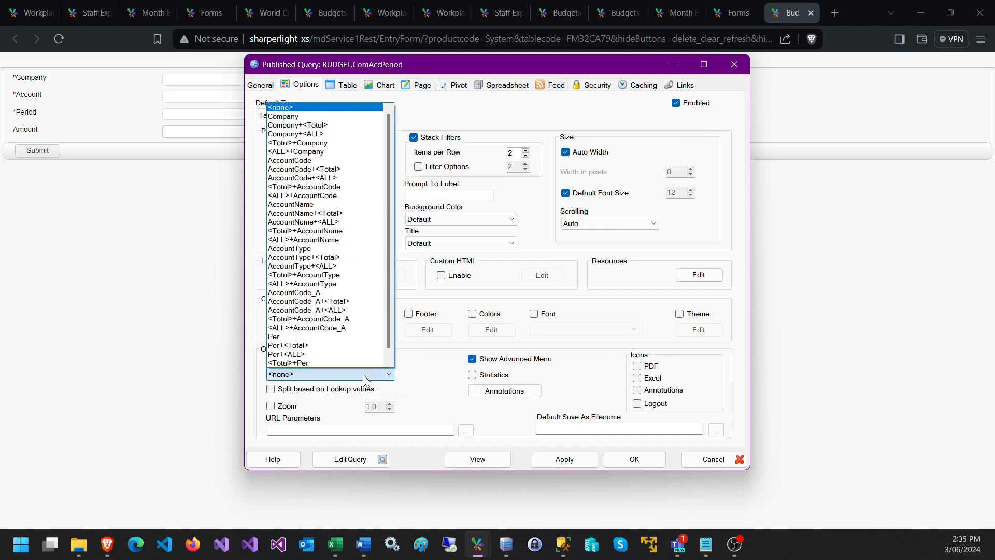
pyautogui.click(308, 250)
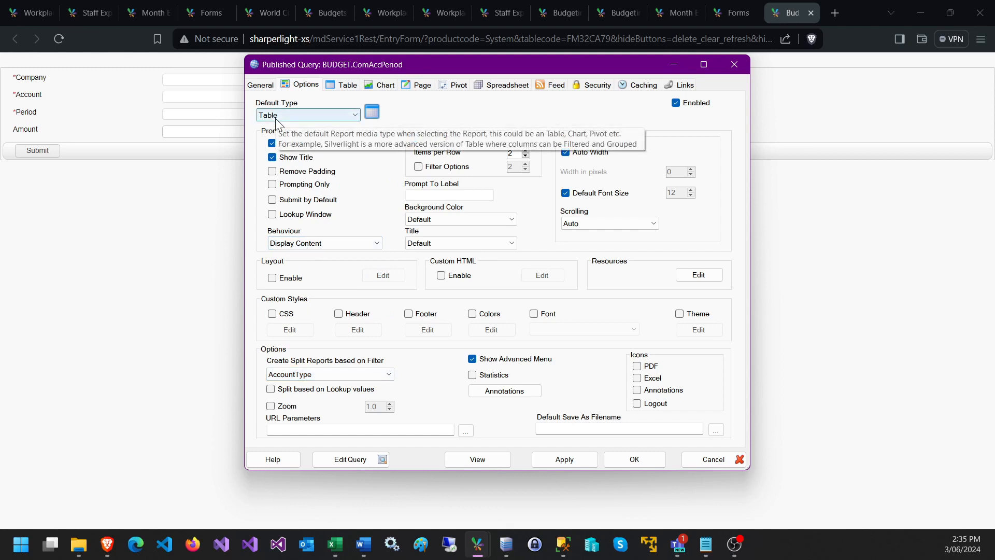
pyautogui.click(568, 458)
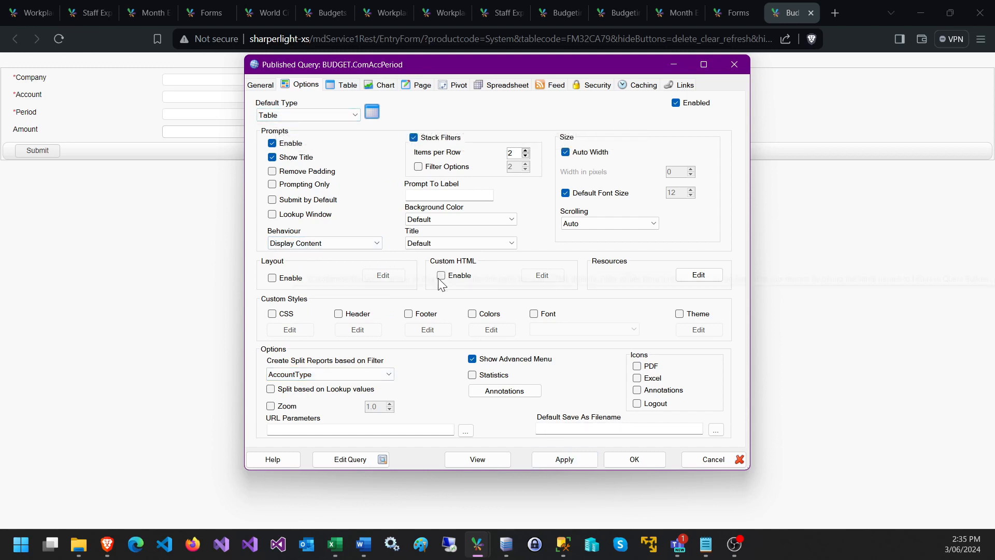
pyautogui.click(319, 114)
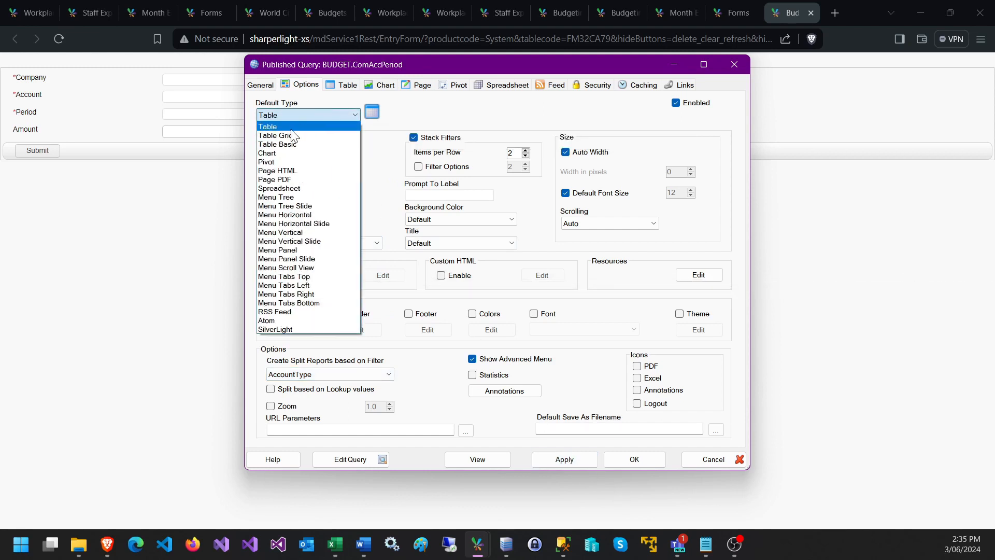
pyautogui.click(292, 136)
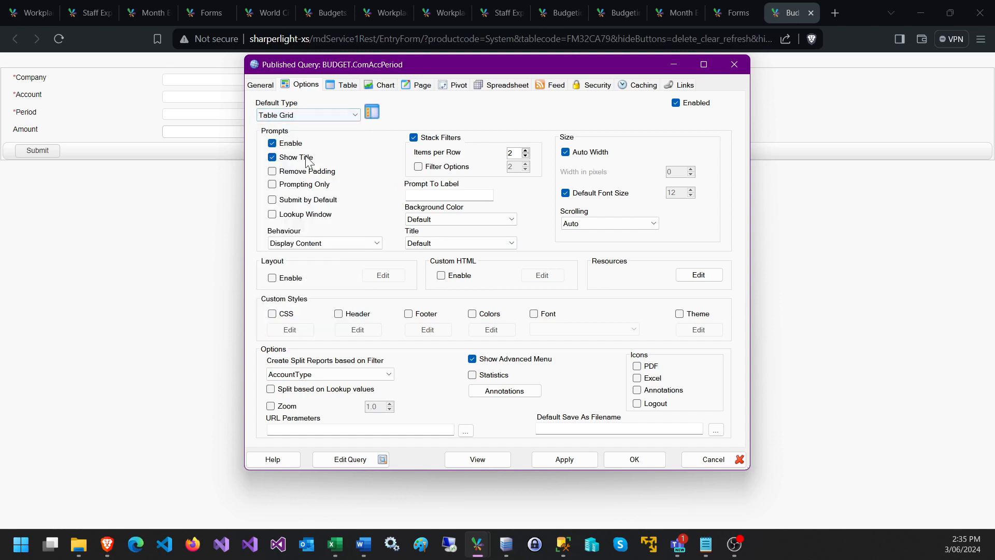
# Run the published report with its default prompts and check the 2024/01 budget cells of the Expenditure accounts
pyautogui.click(474, 460)
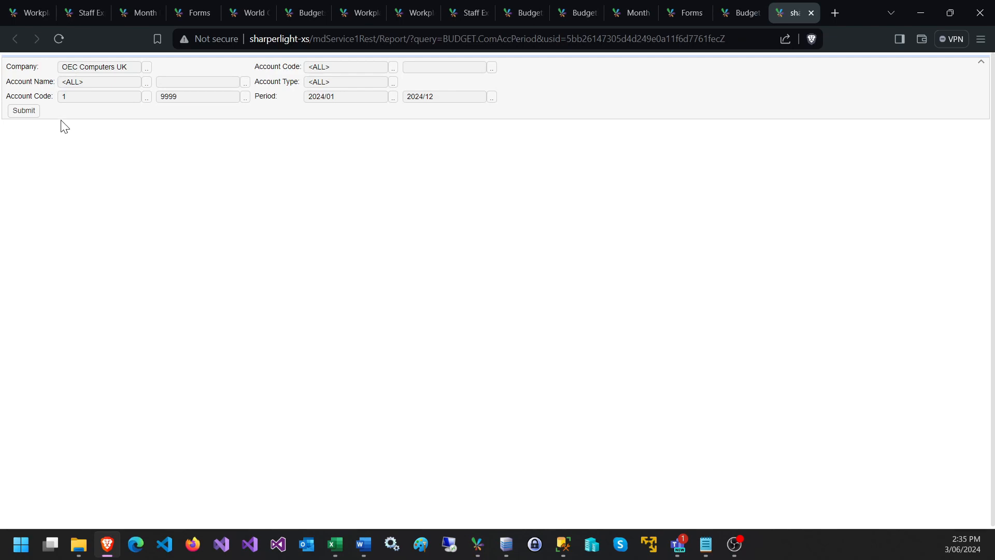
pyautogui.click(20, 114)
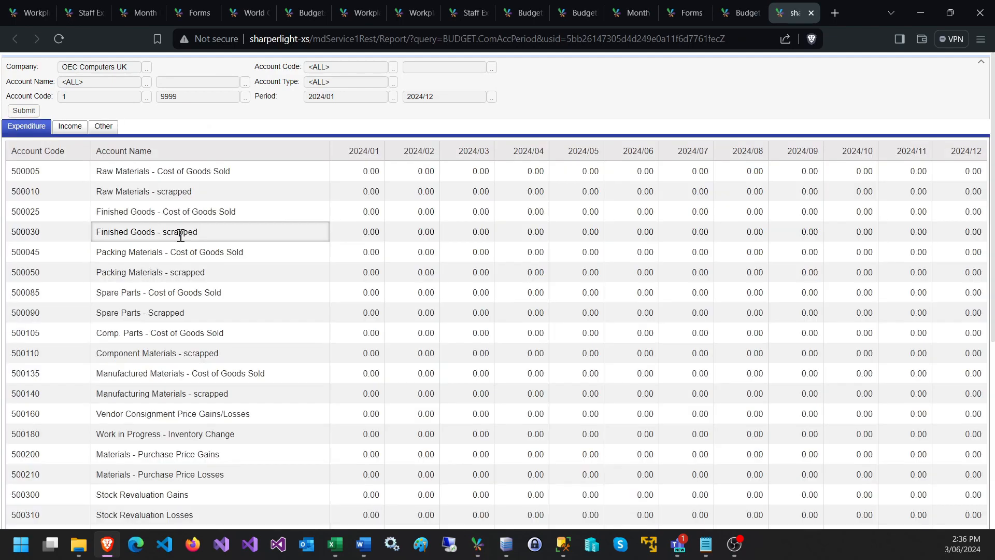
pyautogui.click(175, 240)
pyautogui.click(366, 171)
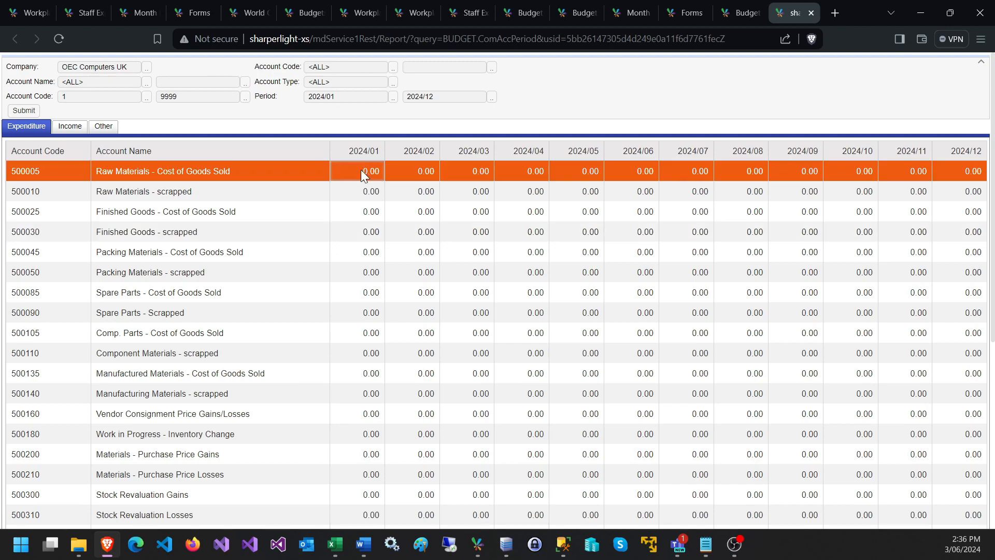
pyautogui.doubleClick(364, 171)
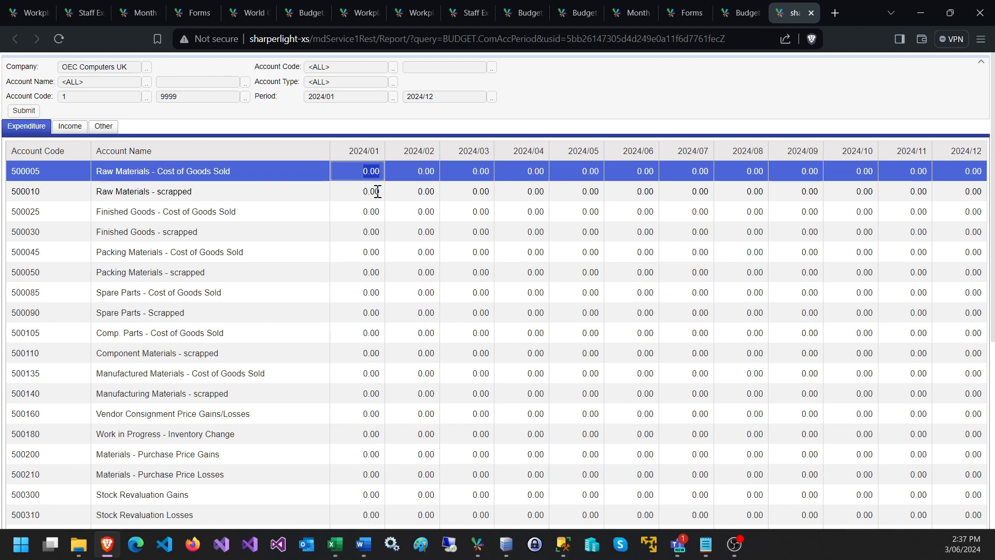
pyautogui.click(365, 194)
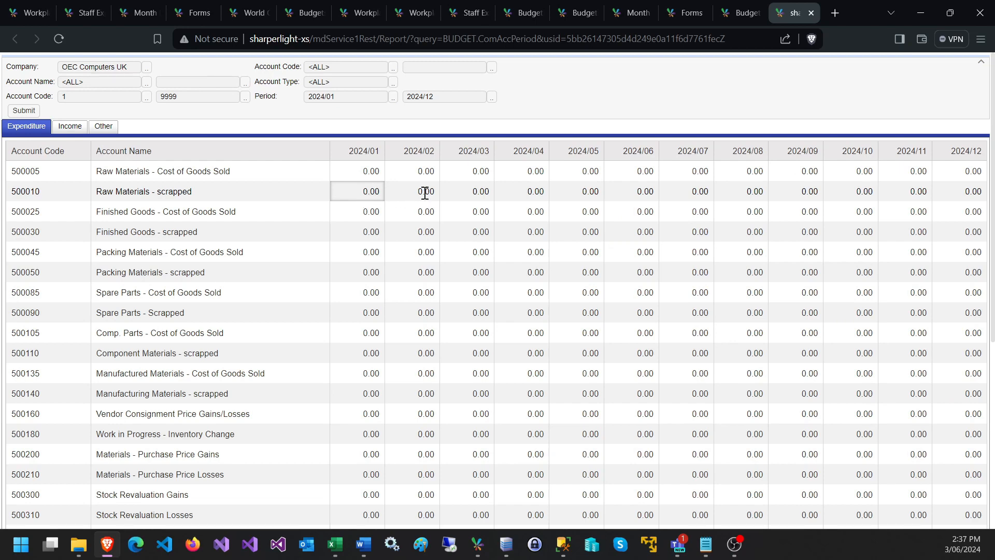
pyautogui.click(393, 191)
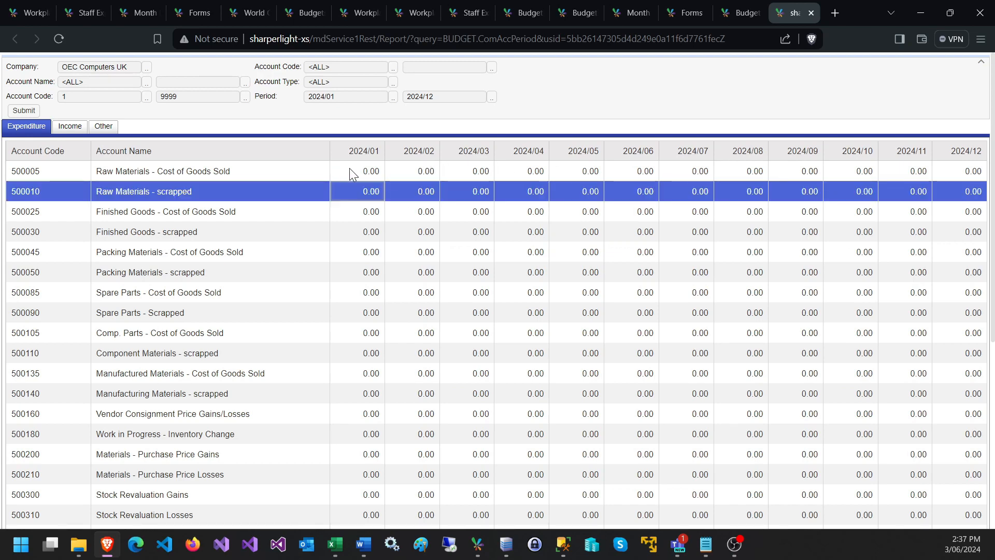
# Switch to the Publisher and open the query of the ComAccPeriod published query in the BUDGET group for editing
pyautogui.moveTo(477, 551)
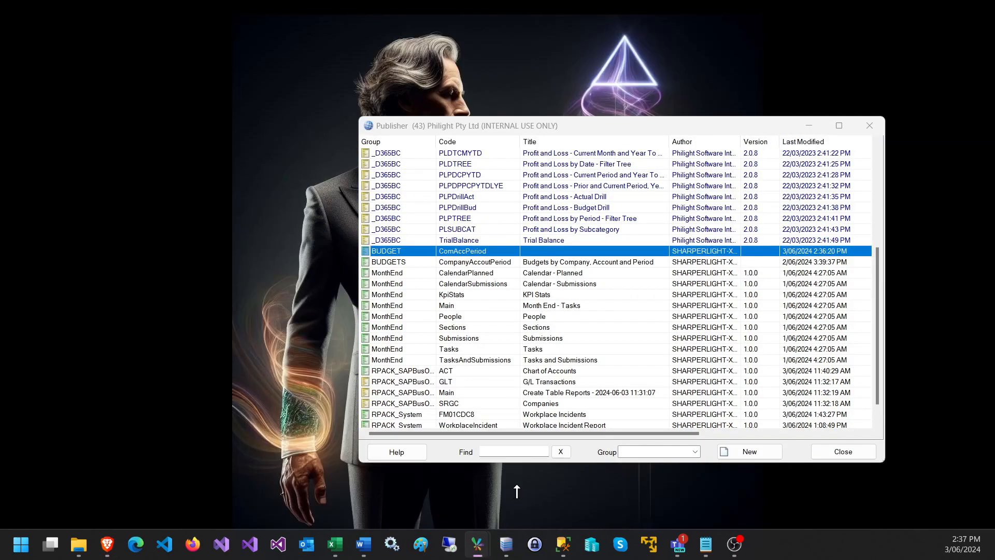
pyautogui.click(513, 484)
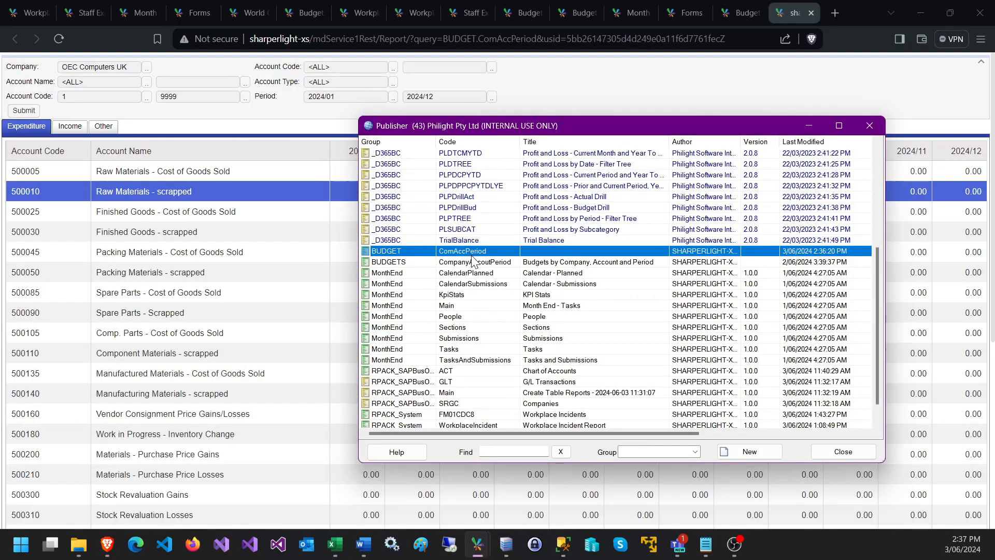
pyautogui.doubleClick(472, 253)
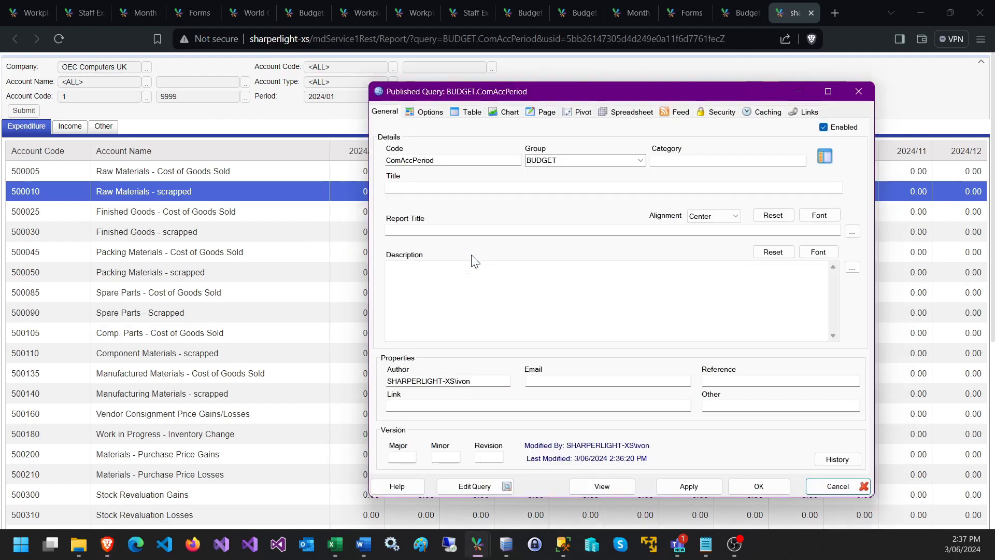
pyautogui.click(475, 487)
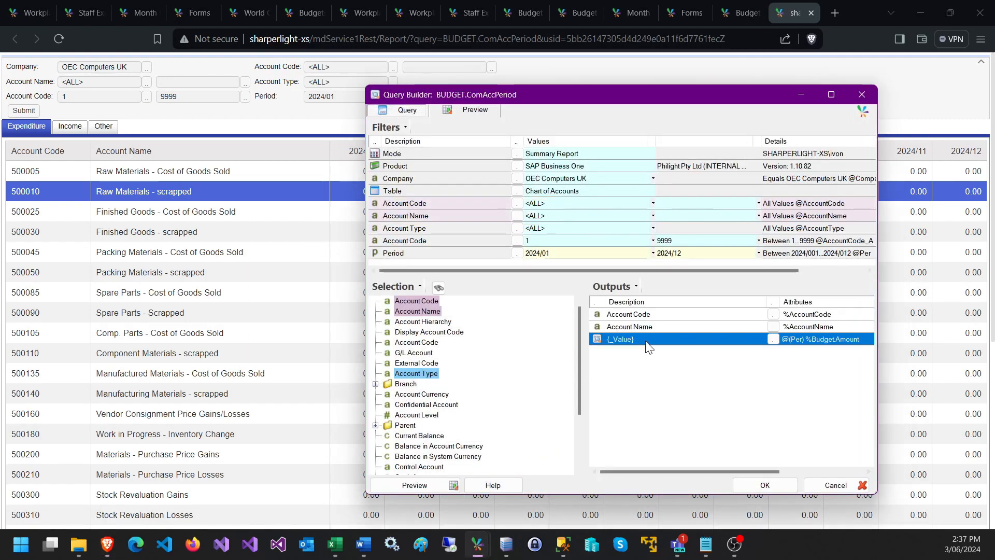
# Set the {_Value} output to write data back to the System product's form table Budget by Company Account and Period
pyautogui.click(618, 340)
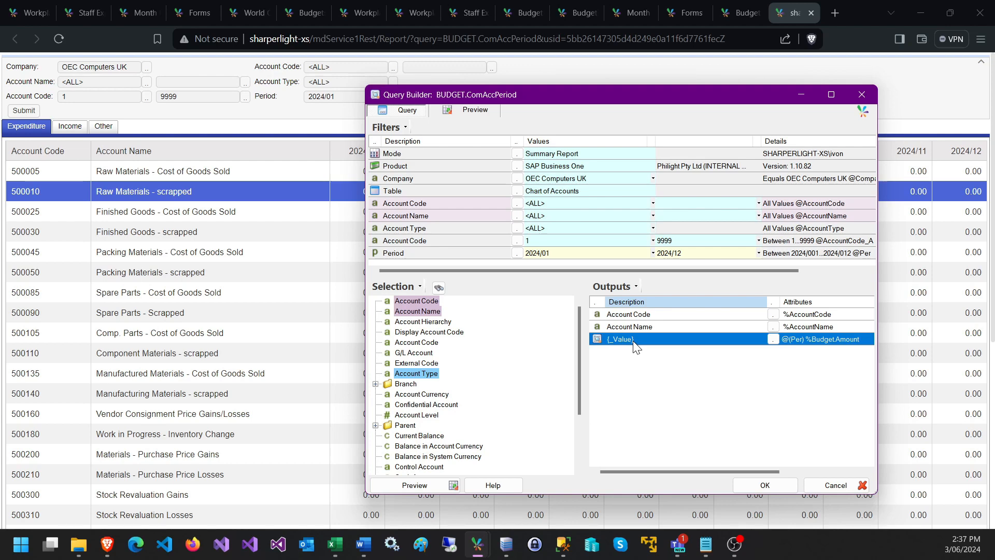
pyautogui.rightClick(636, 347)
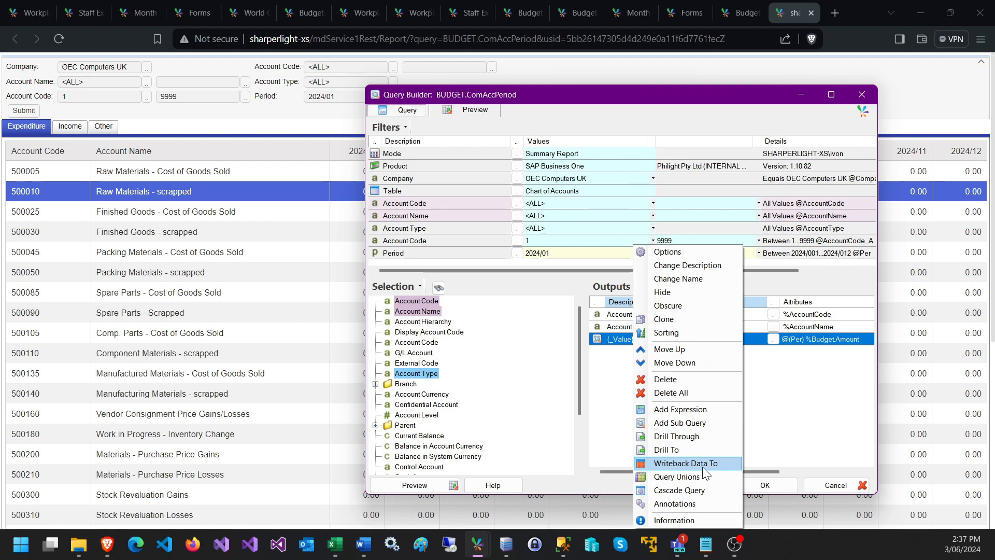
pyautogui.click(596, 340)
pyautogui.click(628, 340)
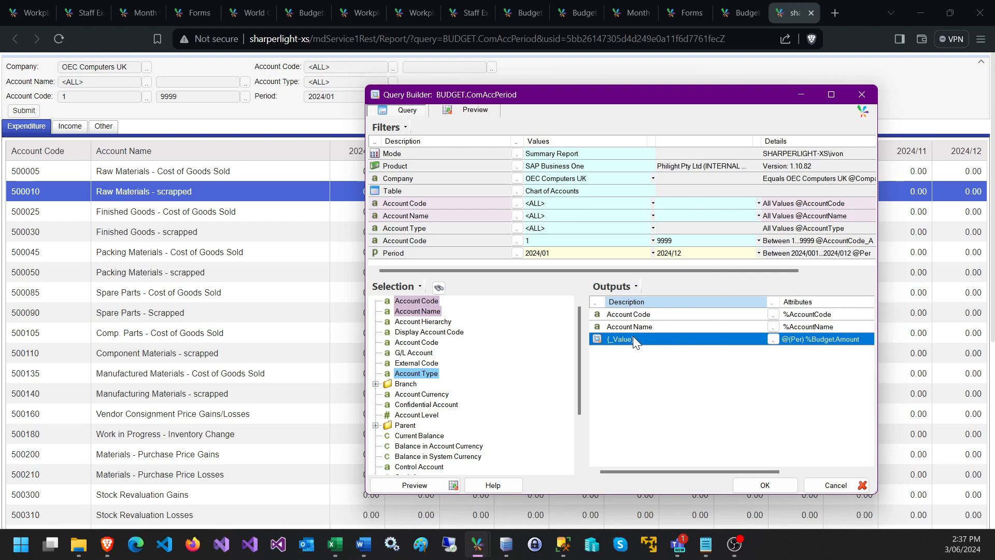
pyautogui.rightClick(619, 342)
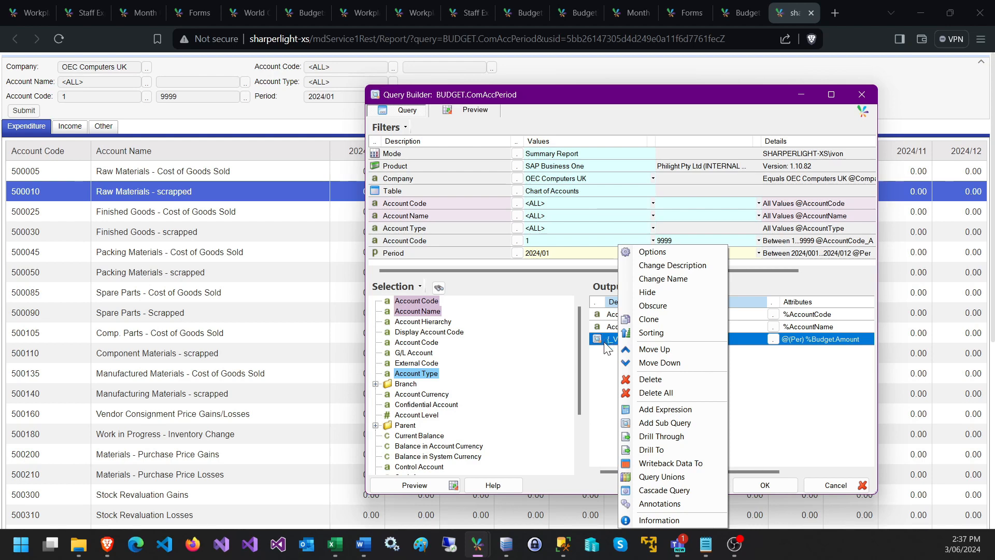
pyautogui.click(655, 463)
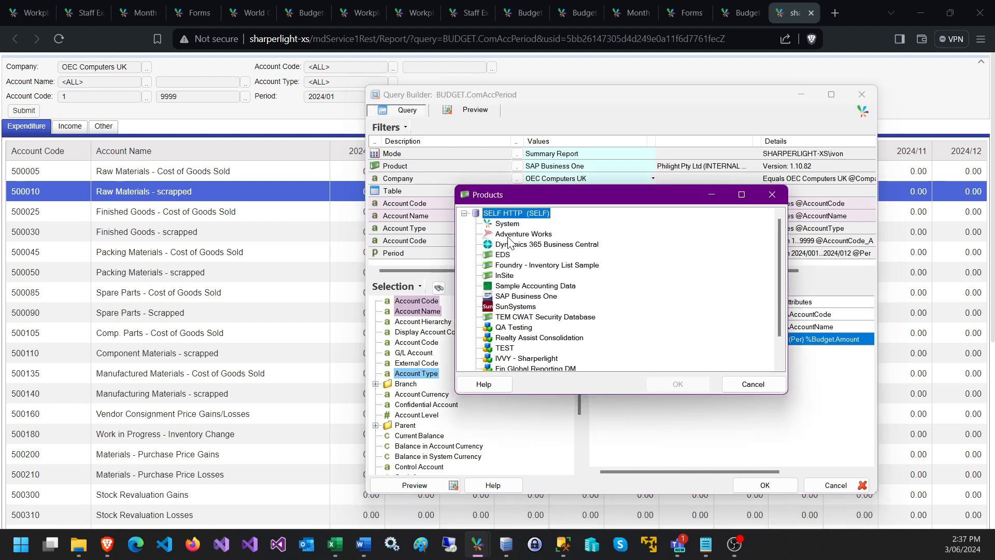
pyautogui.click(507, 226)
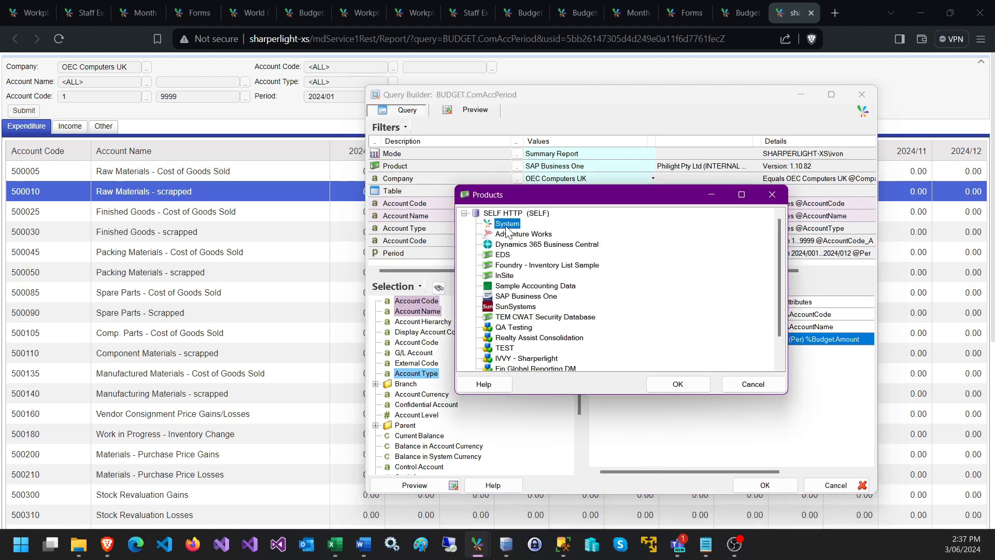
pyautogui.doubleClick(507, 226)
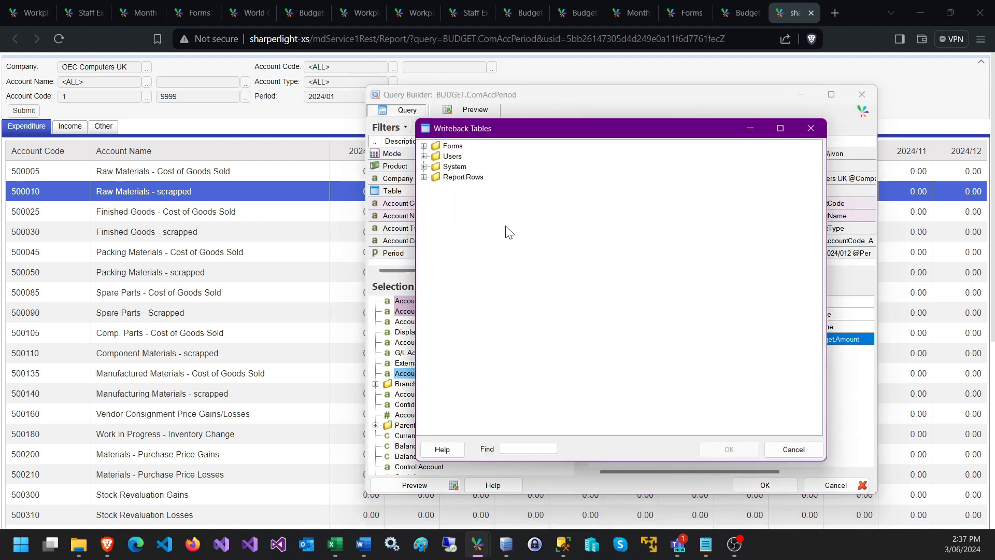
pyautogui.click(430, 145)
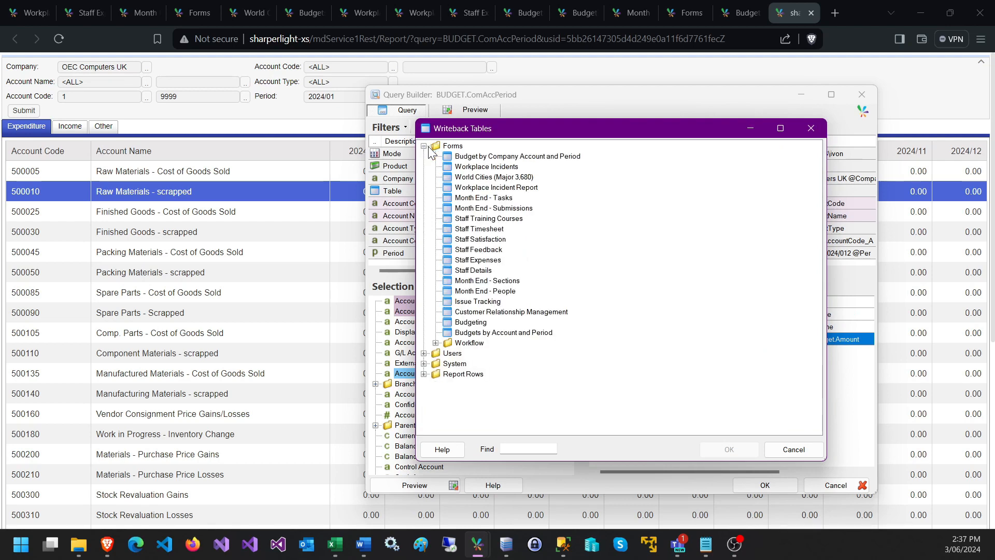
pyautogui.click(479, 159)
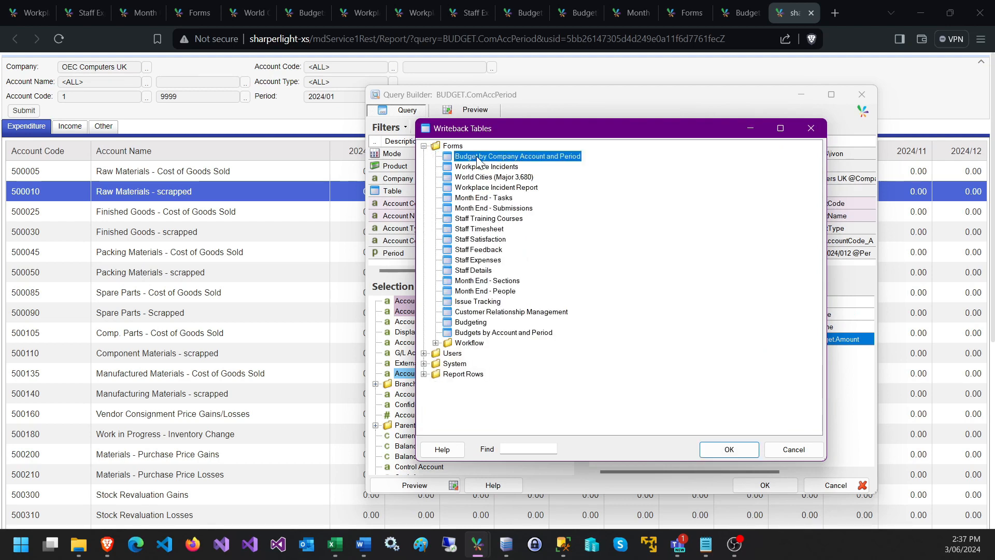
pyautogui.doubleClick(551, 158)
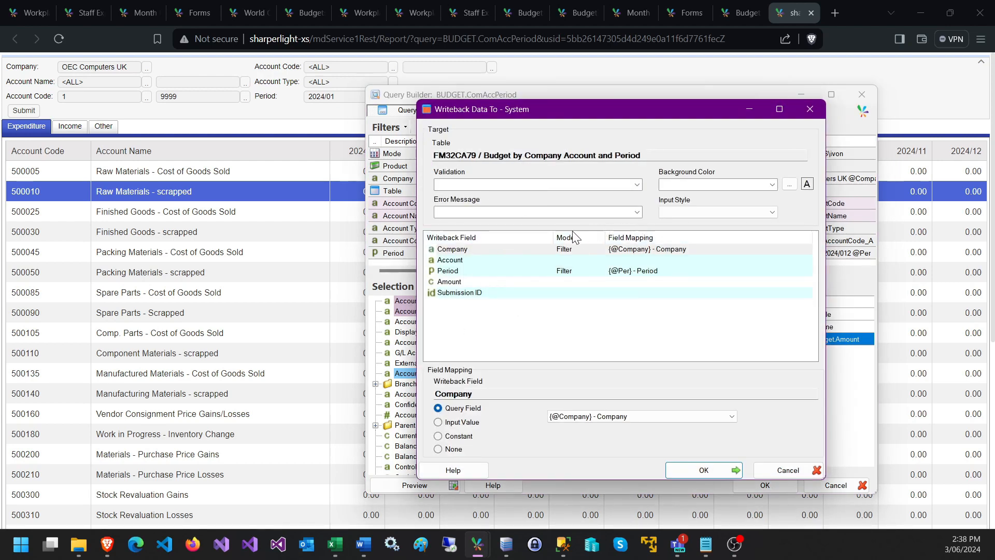
# Review the Company writeback field's query field options and map the Account writeback field to the {%AccountCode} - Account Code output
pyautogui.click(467, 250)
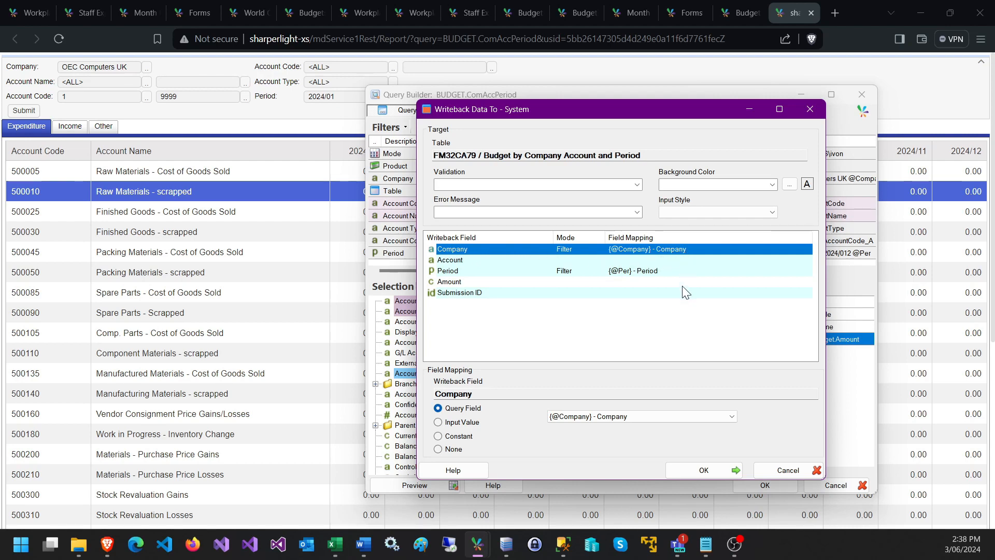
pyautogui.click(686, 420)
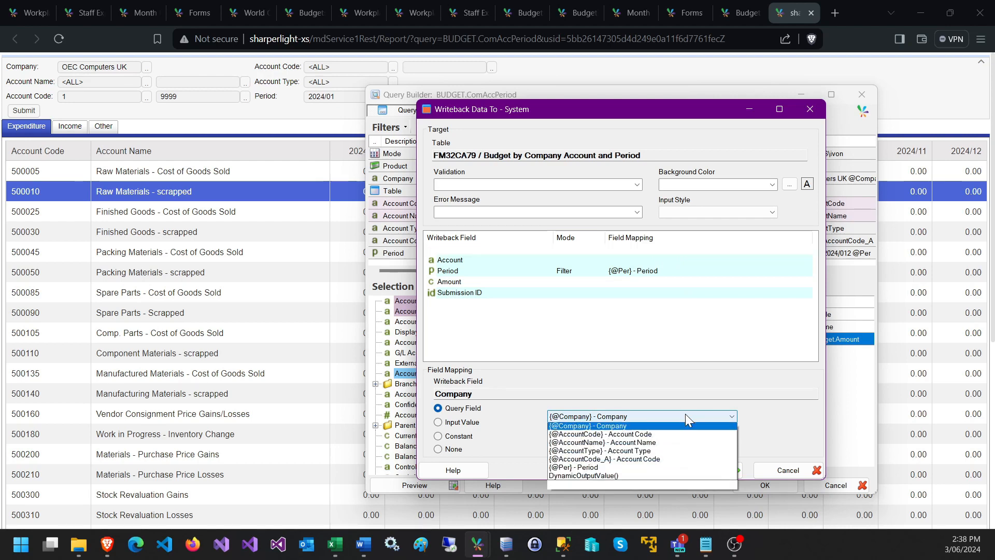
pyautogui.click(685, 414)
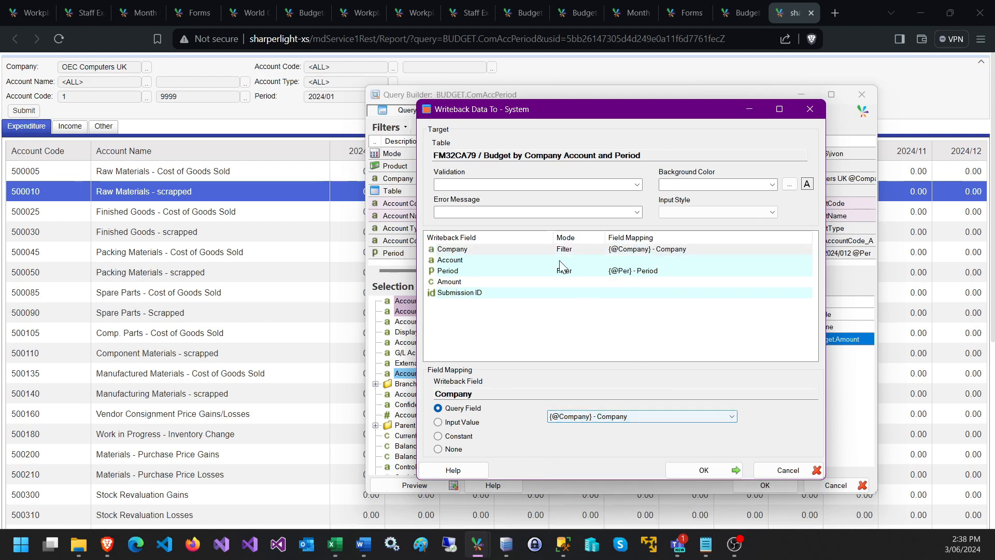
pyautogui.click(460, 261)
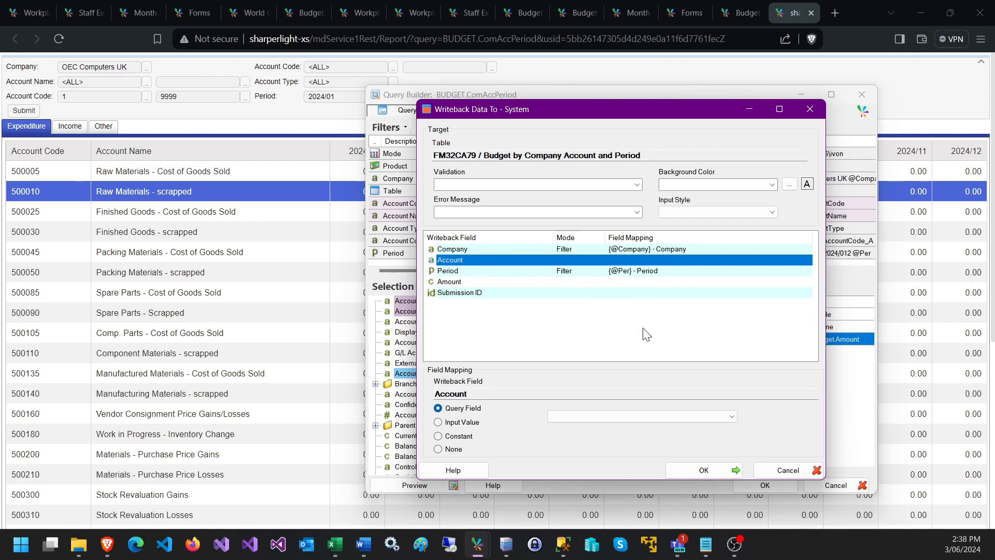
pyautogui.click(689, 413)
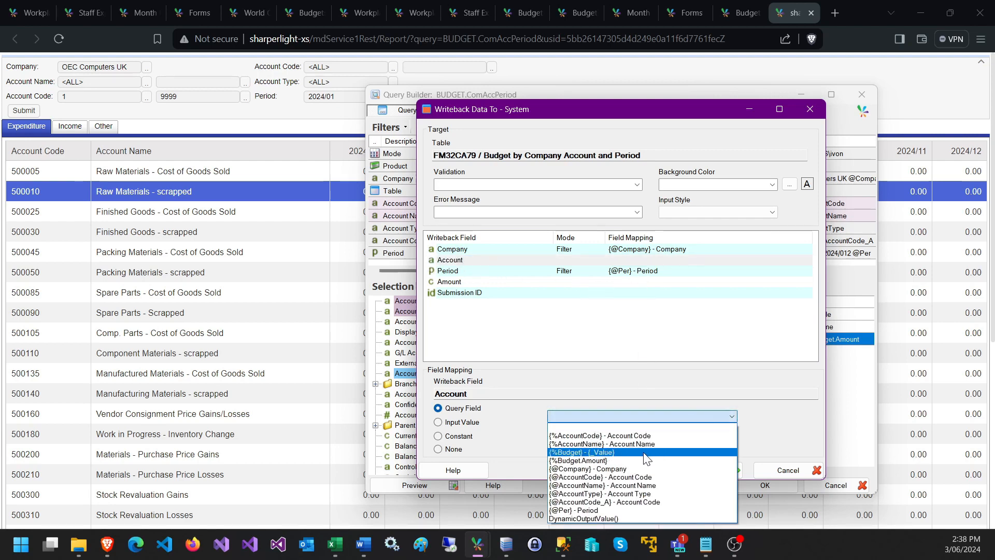
pyautogui.click(580, 436)
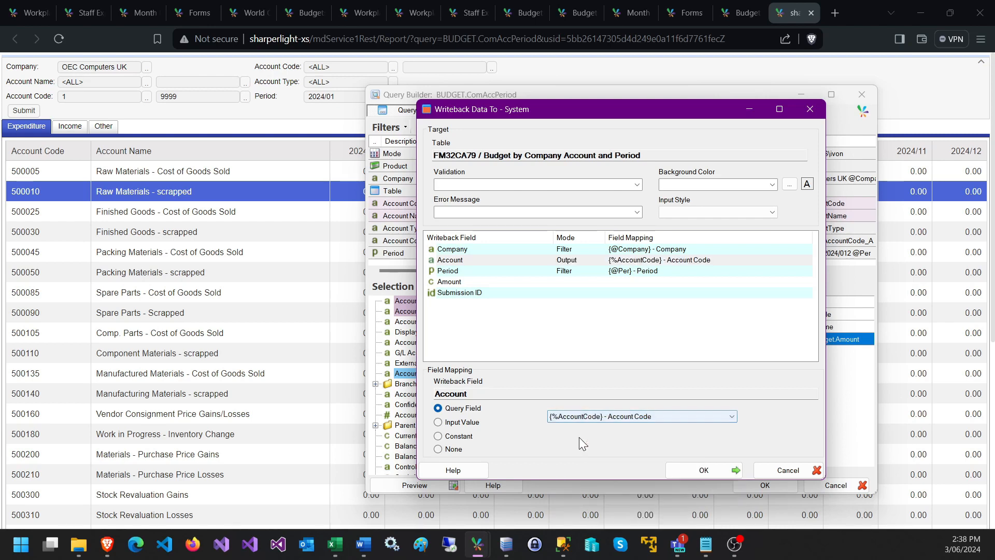
# Map the Period writeback field to DynamicOutputValue() and set the Amount field to take the input value
pyautogui.click(479, 272)
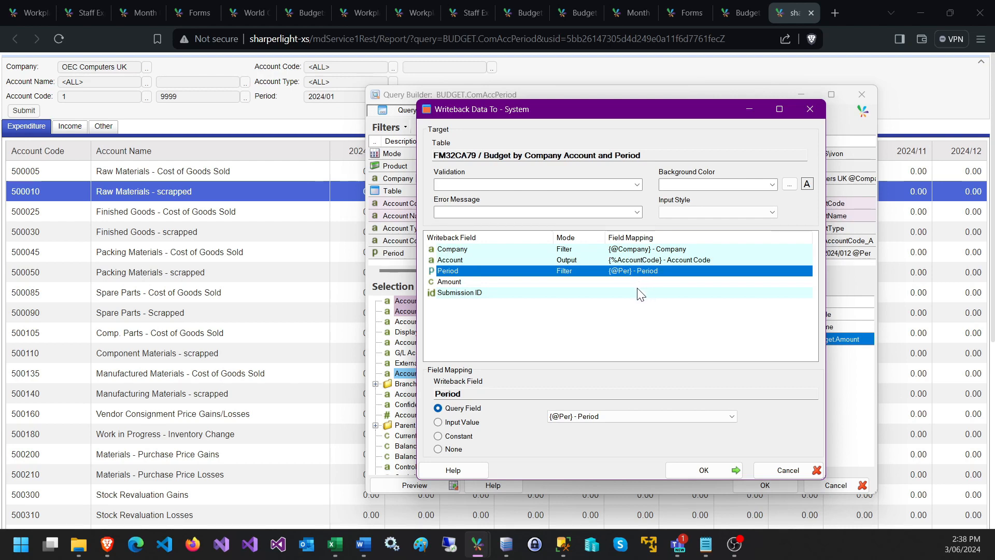
pyautogui.click(704, 418)
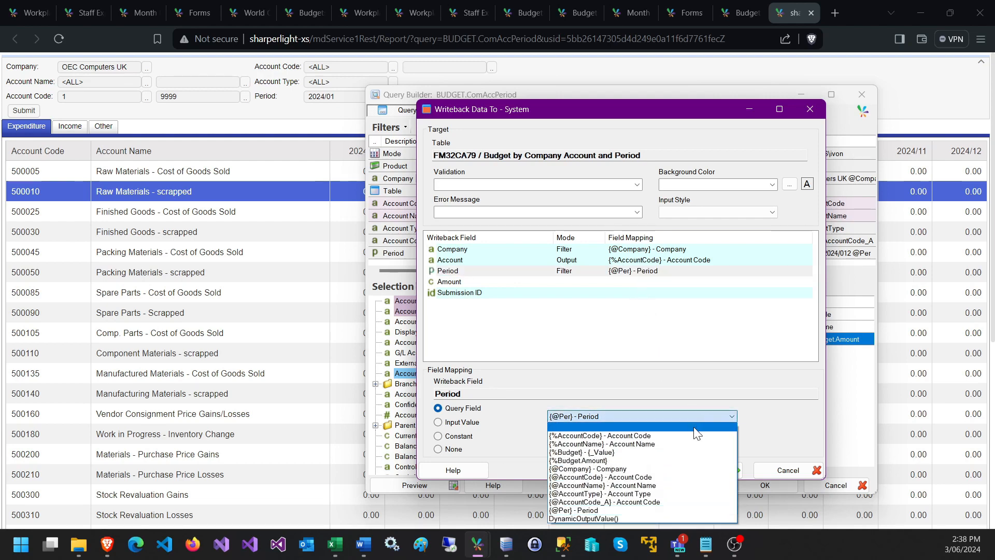
pyautogui.click(596, 518)
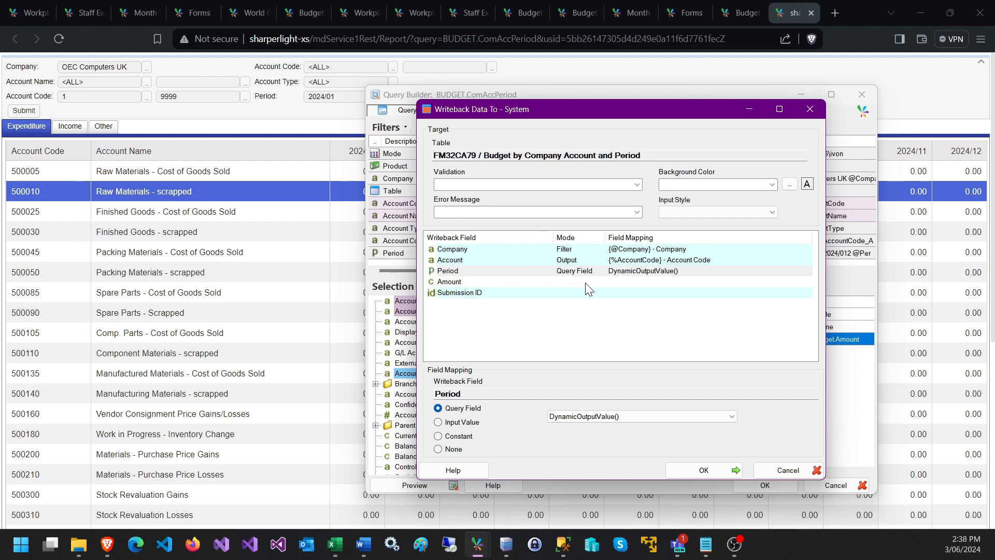
pyautogui.click(565, 282)
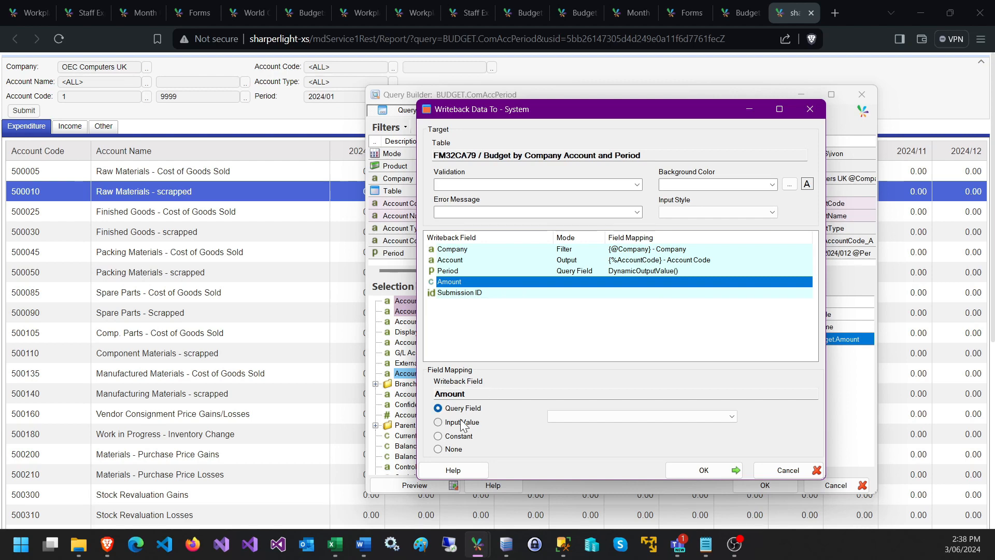
pyautogui.click(450, 426)
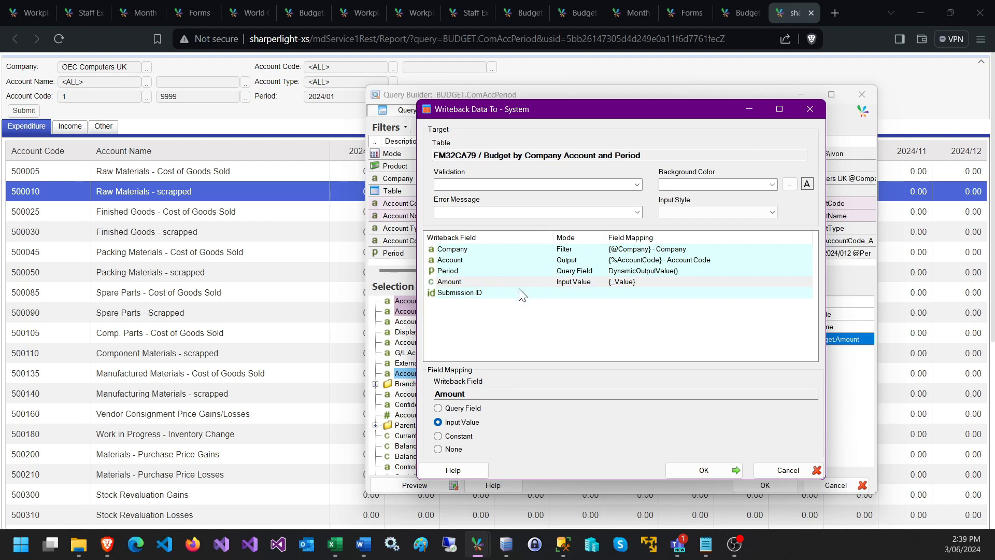
# Set the Submission ID writeback field's mapping to None and review the Account field's mapping
pyautogui.click(484, 294)
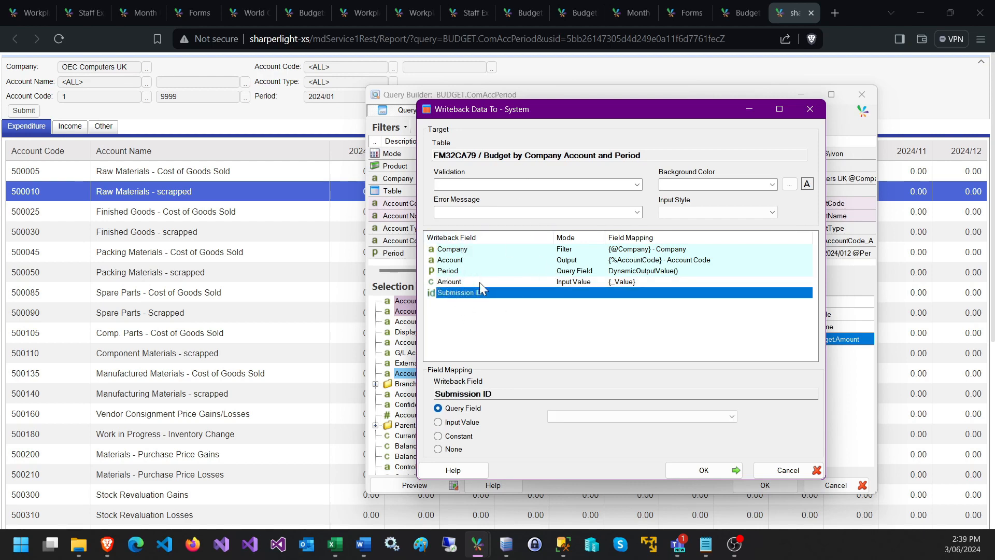
pyautogui.click(478, 261)
pyautogui.click(468, 291)
pyautogui.click(452, 454)
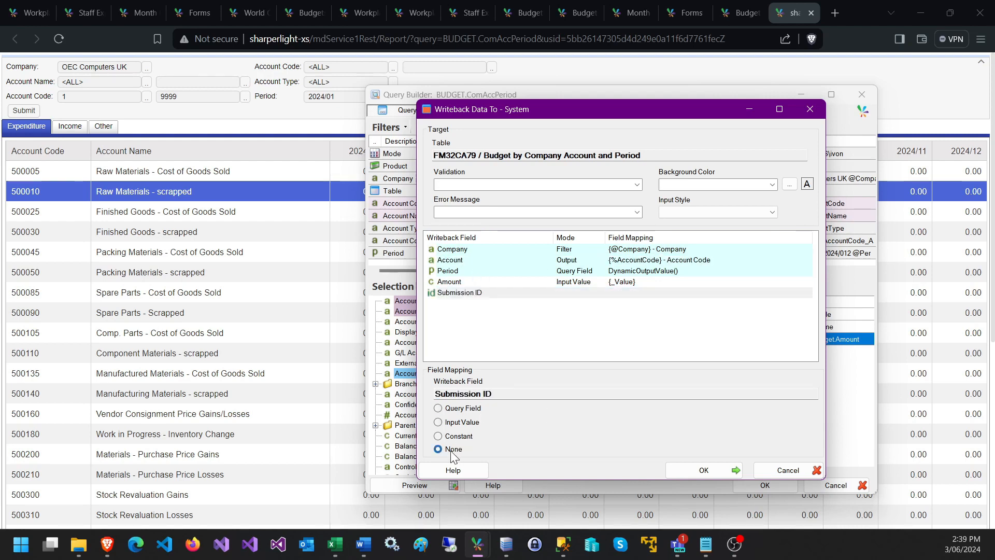
pyautogui.click(564, 262)
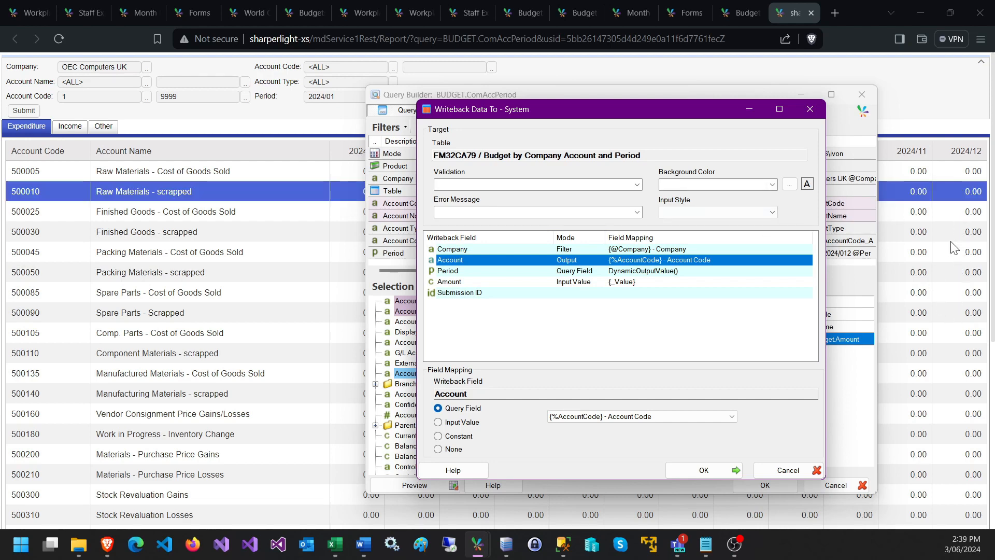
# Give the writeback cells the background color #f3f3c5 and the validation {_Value} >= 0, and accept the writeback settings
pyautogui.click(772, 186)
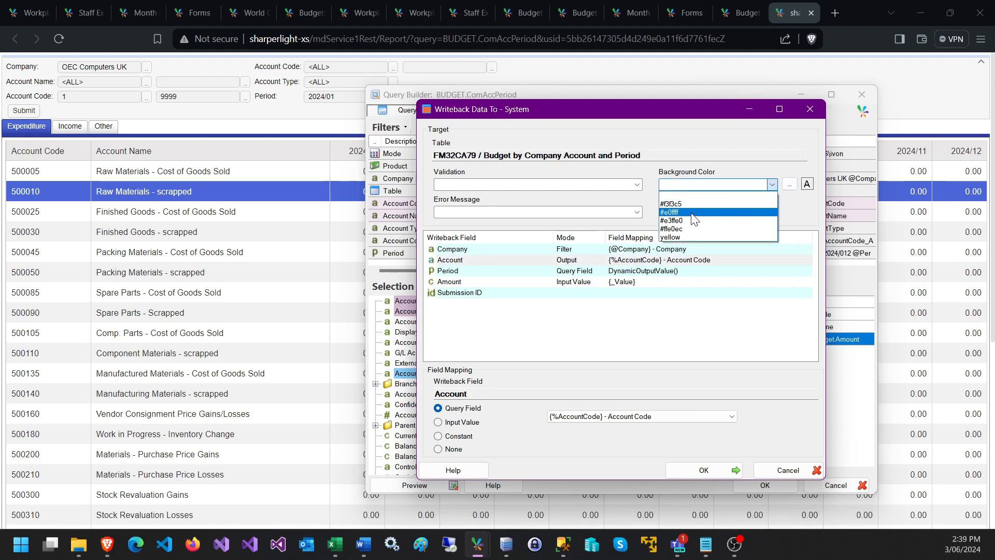
pyautogui.click(692, 203)
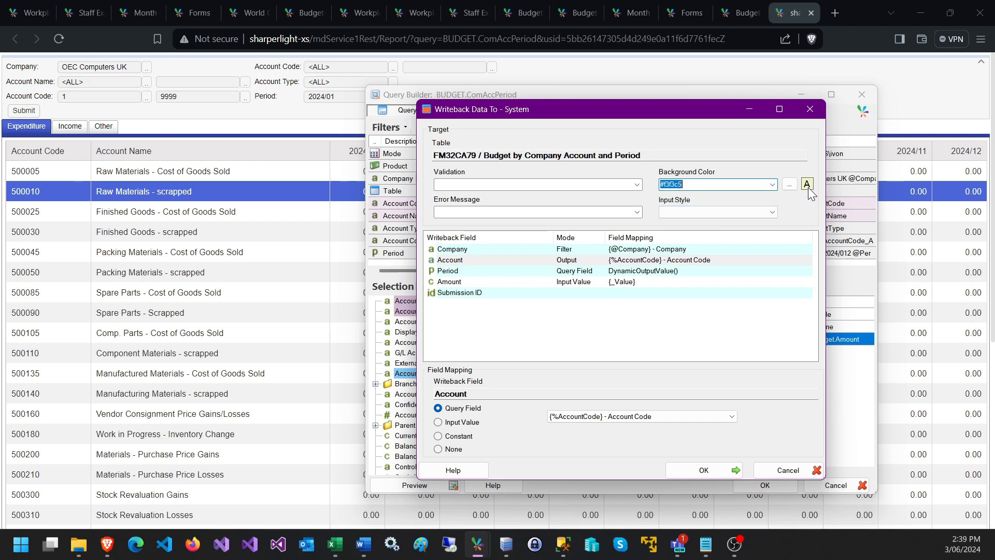
pyautogui.click(478, 185)
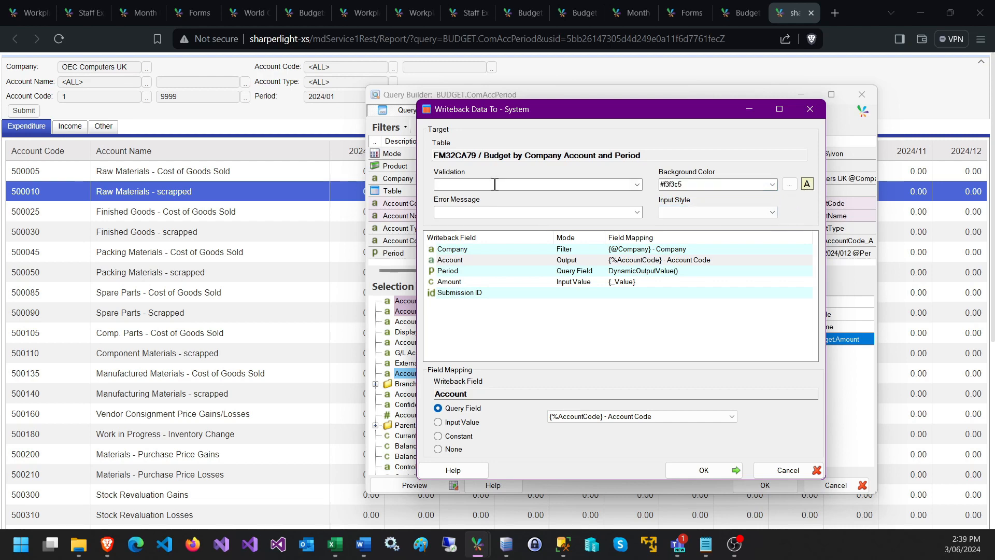
pyautogui.click(637, 184)
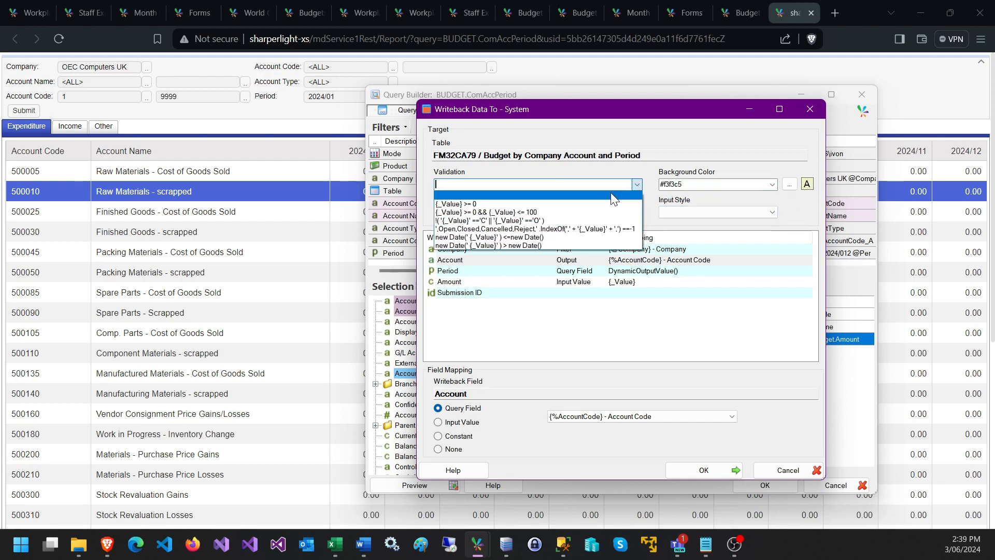
pyautogui.click(462, 203)
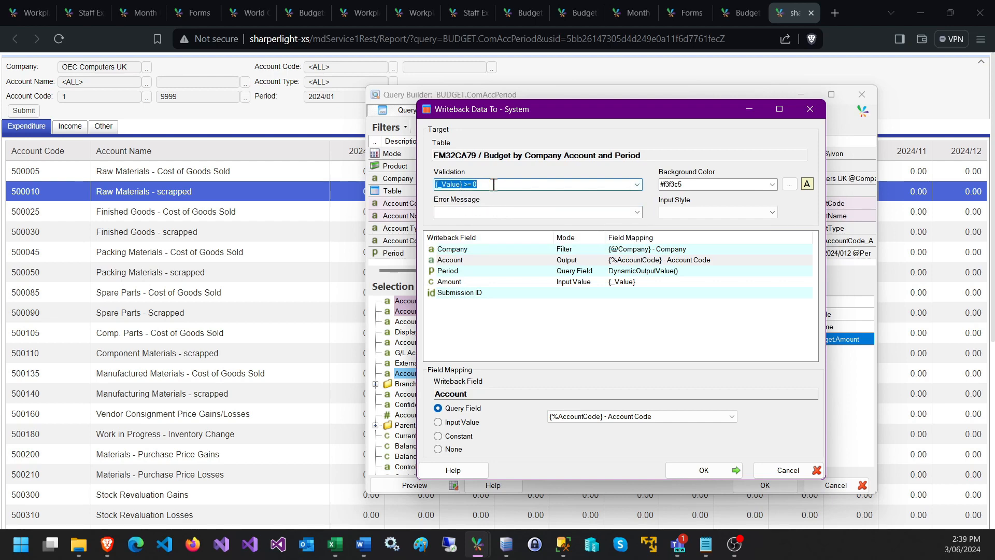
pyautogui.click(454, 211)
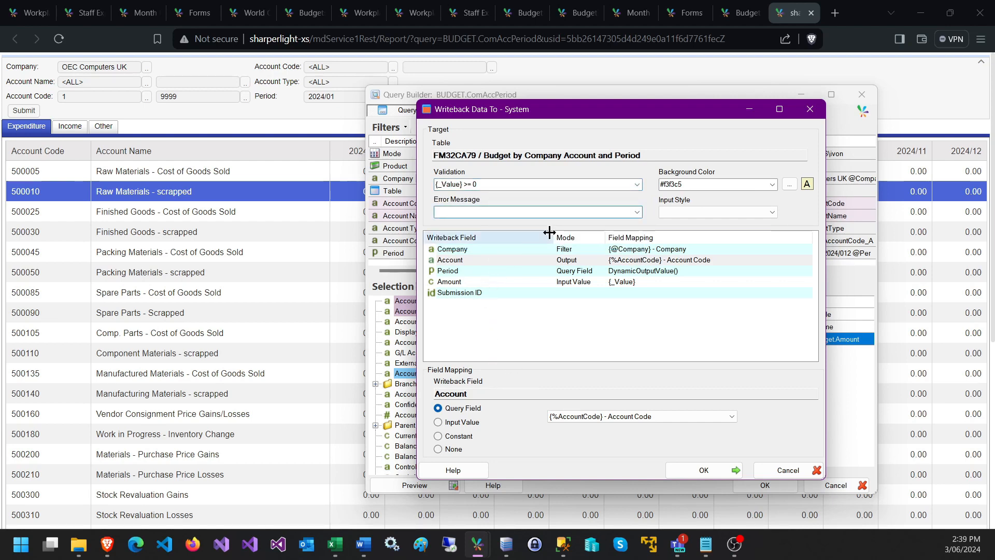
pyautogui.click(713, 470)
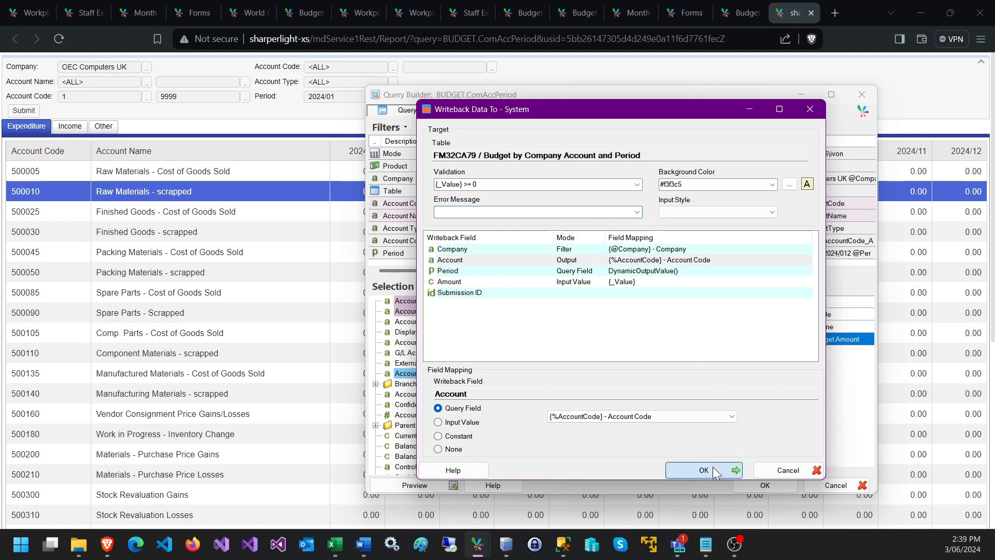
# Examine the new Writeback output and the budget {_Value} output in the query's output list
pyautogui.click(637, 351)
pyautogui.click(646, 326)
pyautogui.click(633, 340)
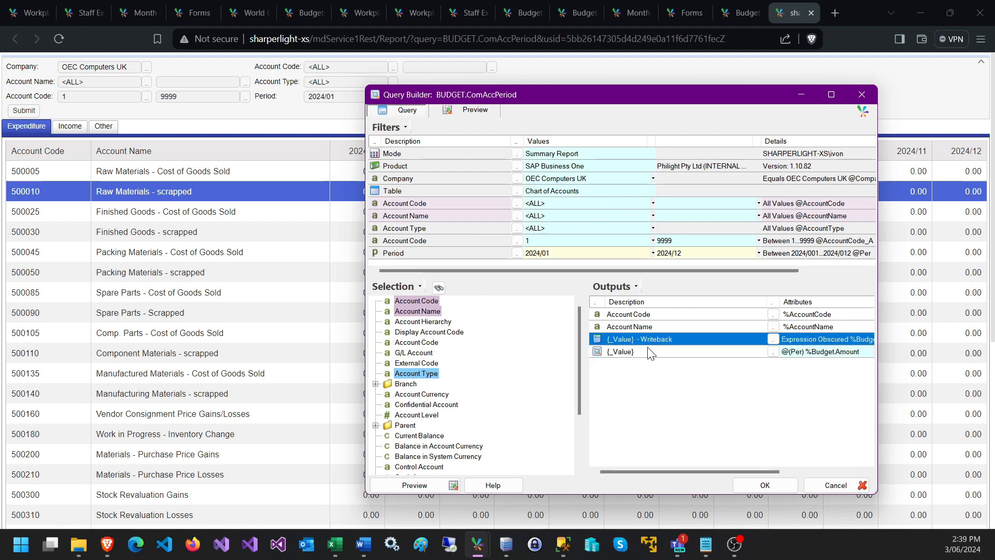
pyautogui.click(645, 325)
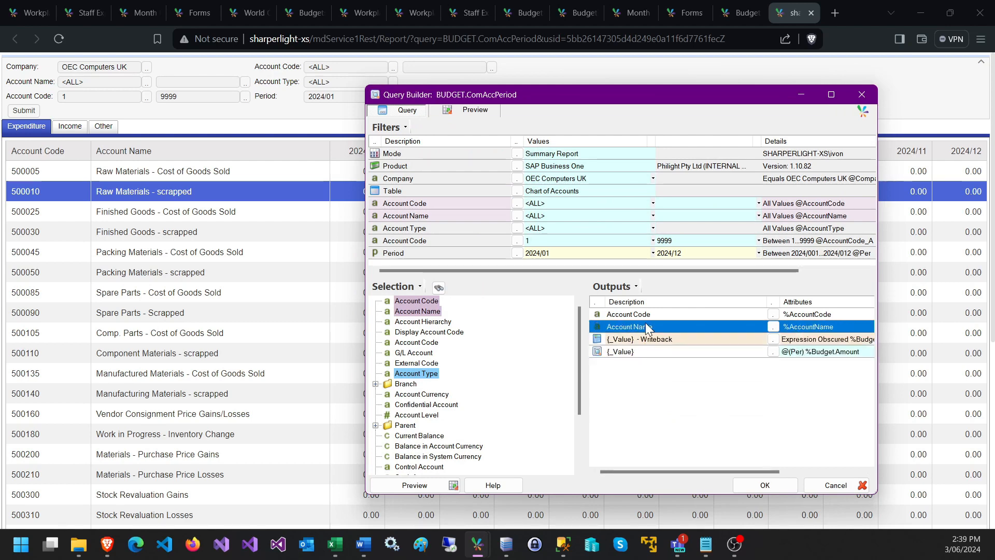
pyautogui.click(620, 353)
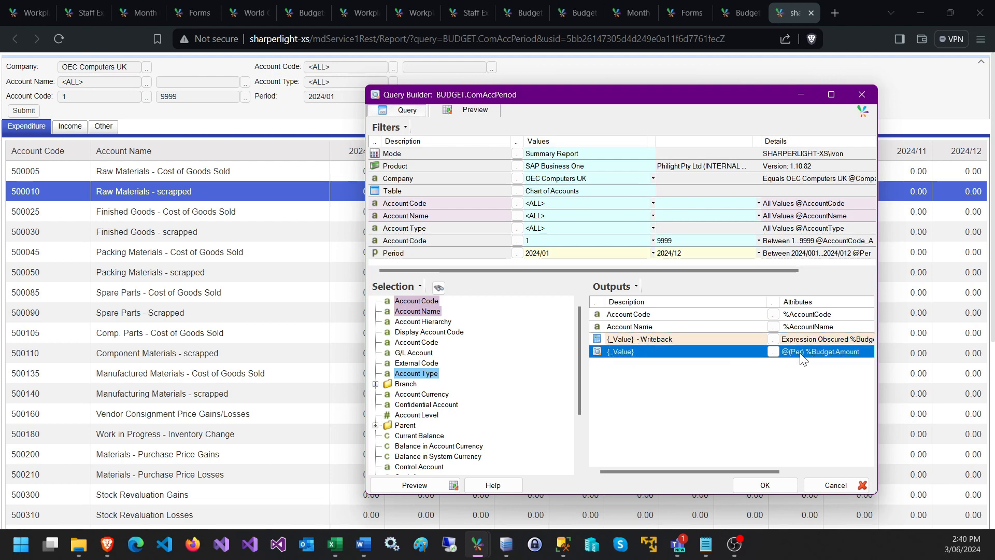
pyautogui.click(645, 339)
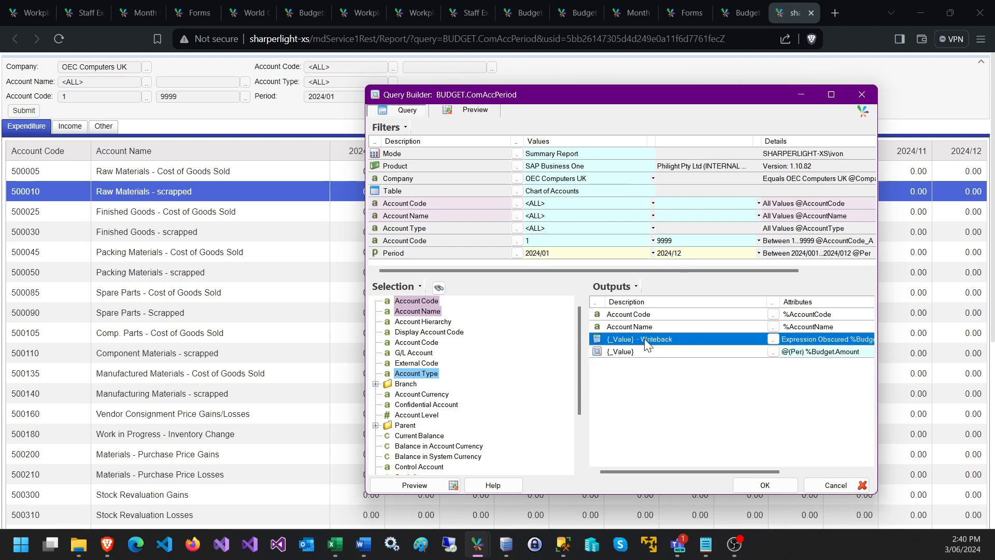
# Examine the Writeback output's WritebackFieldValue expression, including its target form code and company mapping
pyautogui.doubleClick(684, 338)
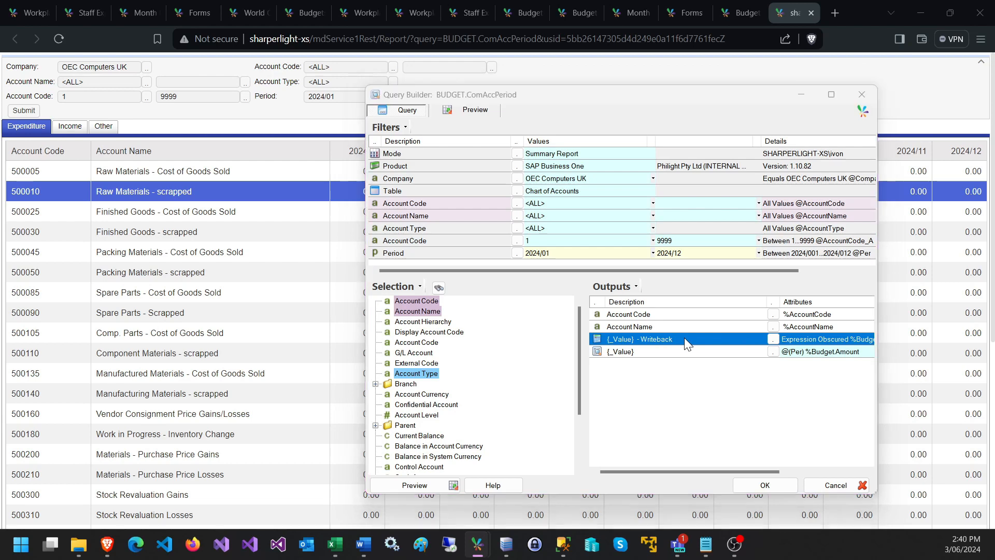
pyautogui.click(442, 220)
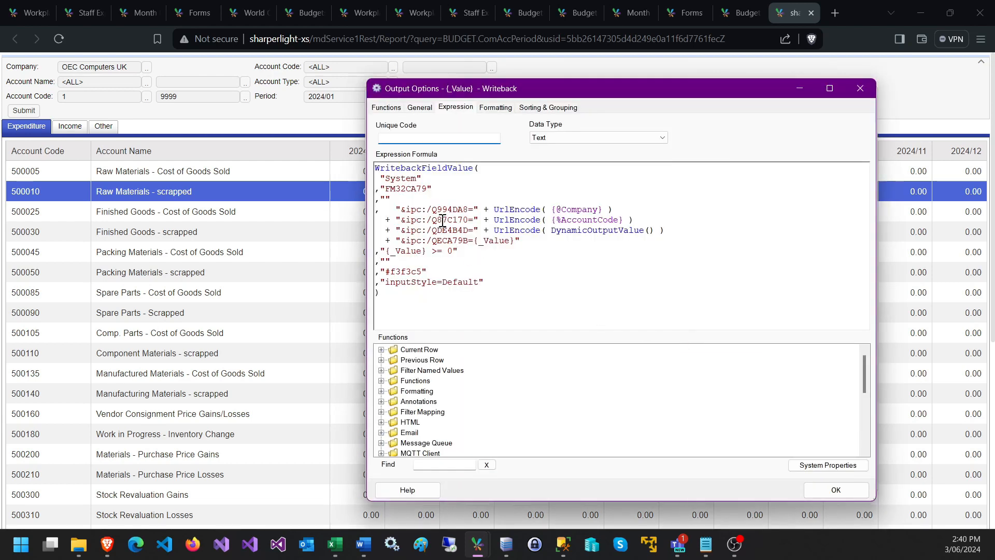
pyautogui.doubleClick(407, 169)
pyautogui.moveTo(390, 189); pyautogui.dragTo(417, 188)
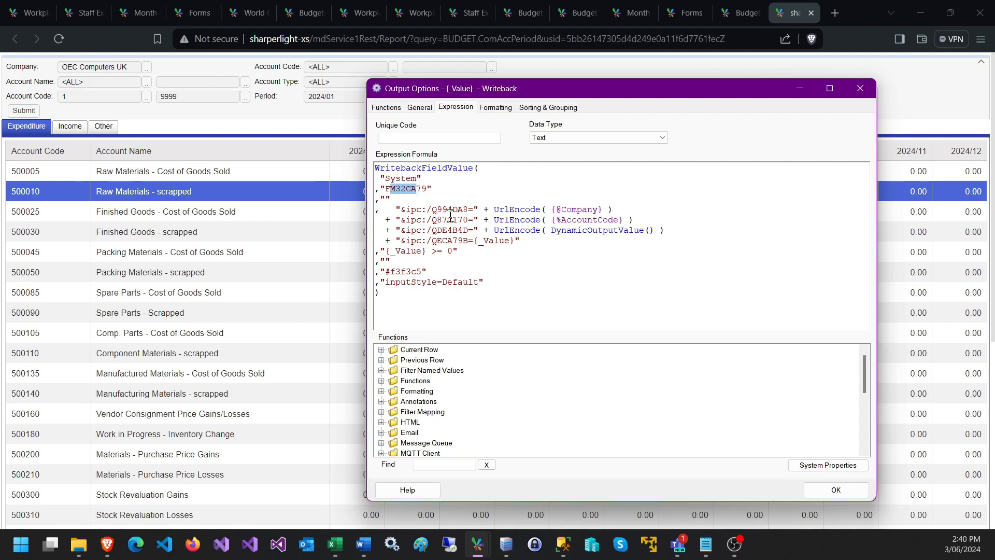
pyautogui.doubleClick(575, 210)
pyautogui.click(583, 217)
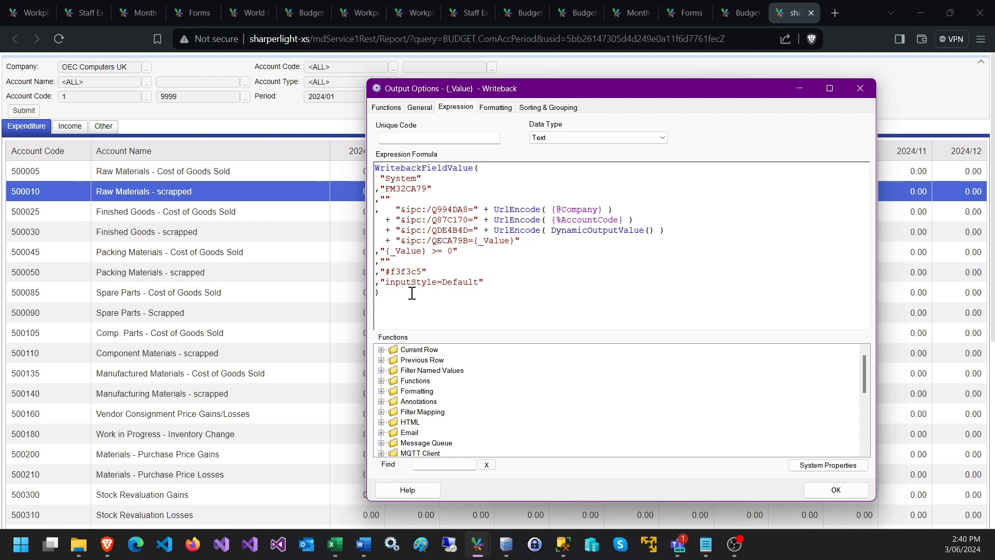
pyautogui.click(815, 489)
# Accept the query, apply the changes to the published BUDGET.ComAccPeriod report, and open and run it in the browser
pyautogui.click(765, 486)
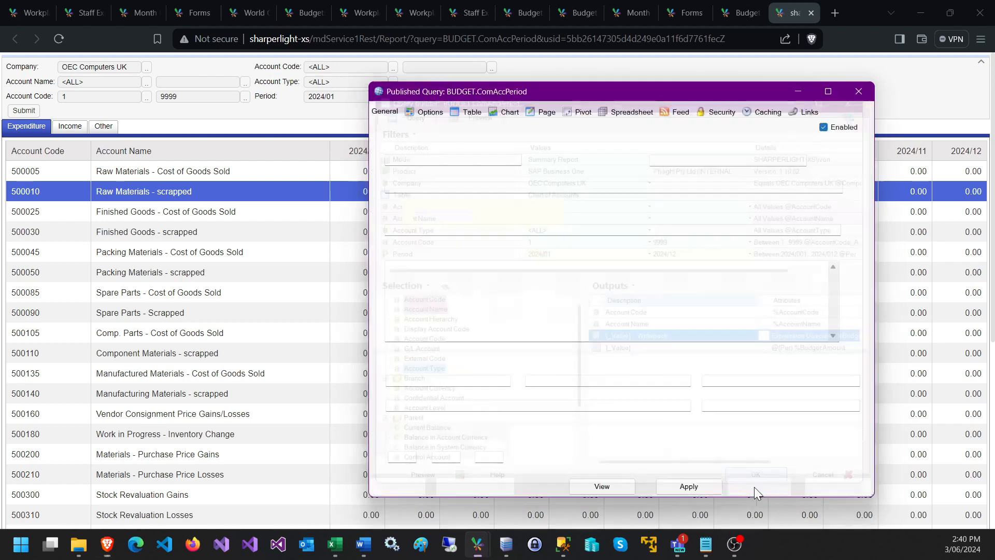
pyautogui.click(688, 487)
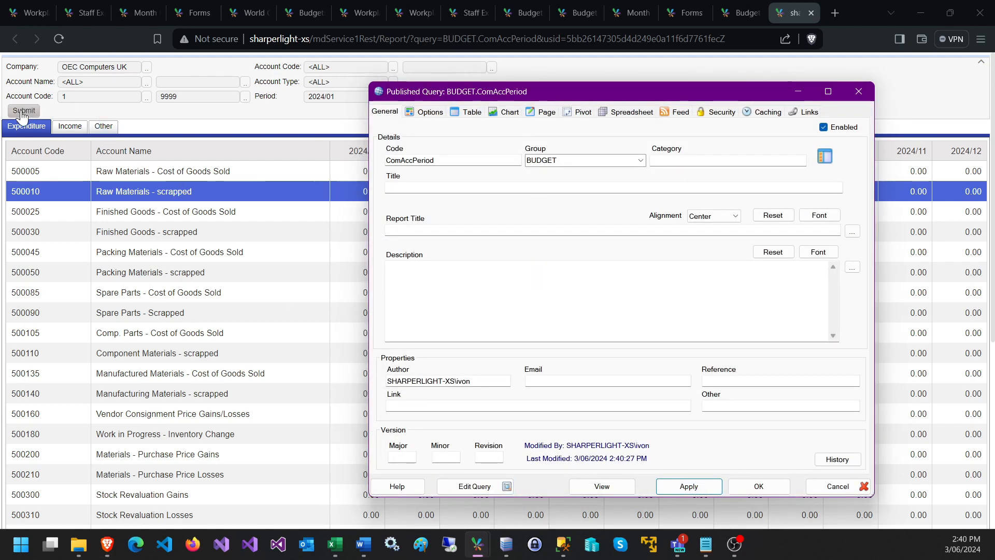
pyautogui.click(602, 487)
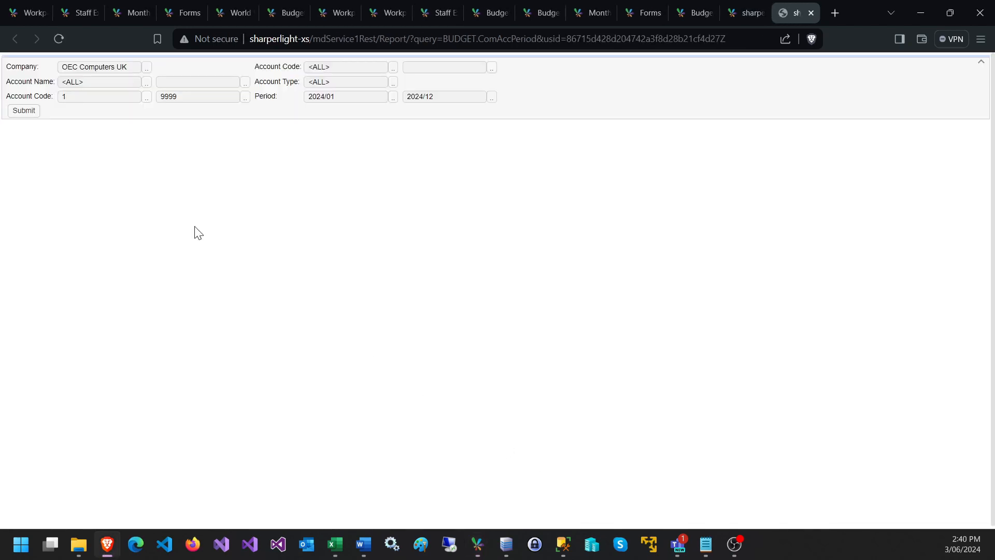
pyautogui.click(24, 112)
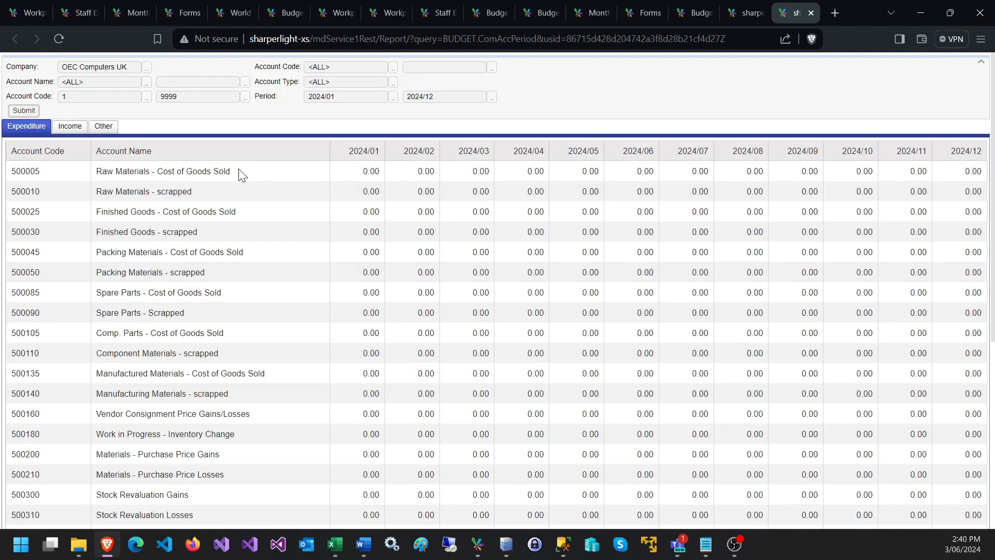
# Try to enter a budget of 1000 for account 500005 in period 2024/01
pyautogui.click(79, 177)
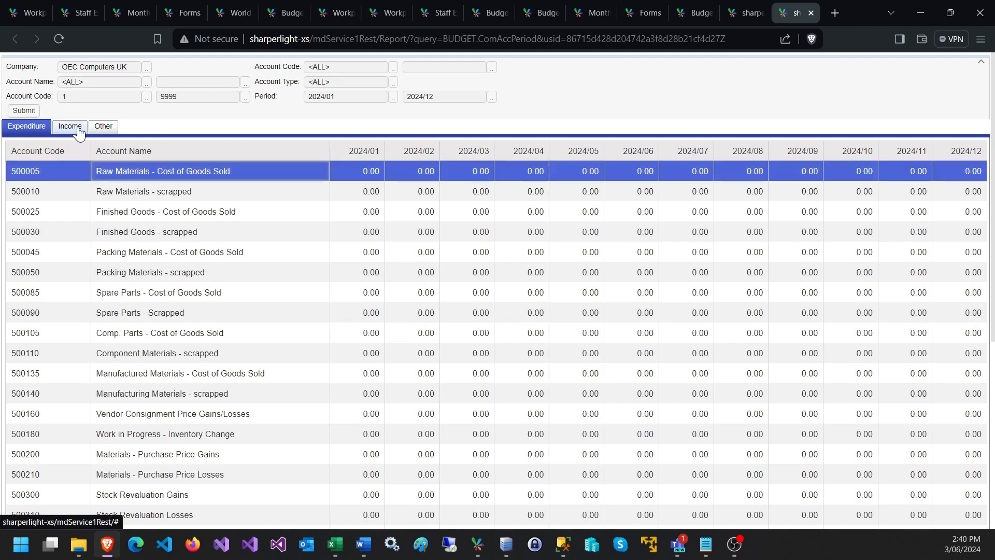
pyautogui.click(365, 172)
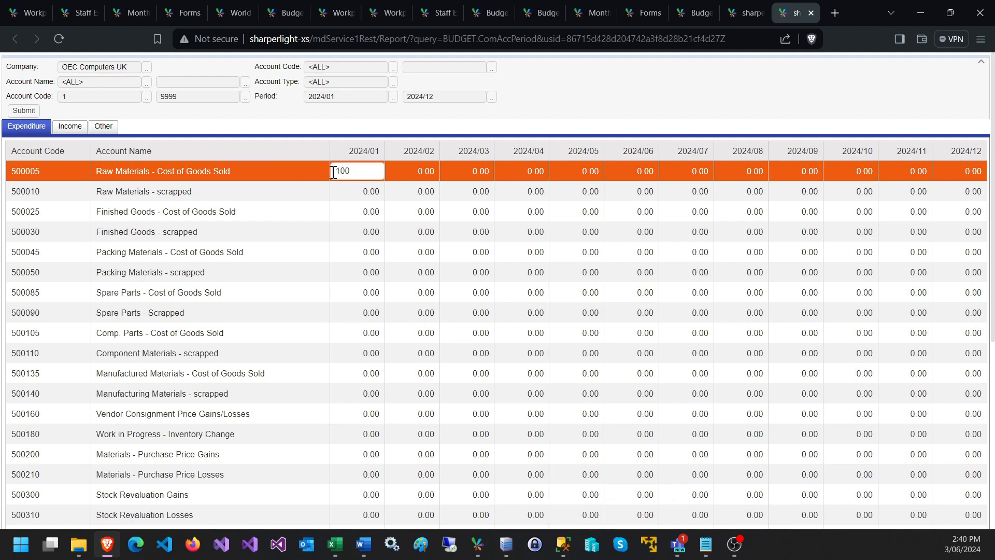
pyautogui.write('1000')
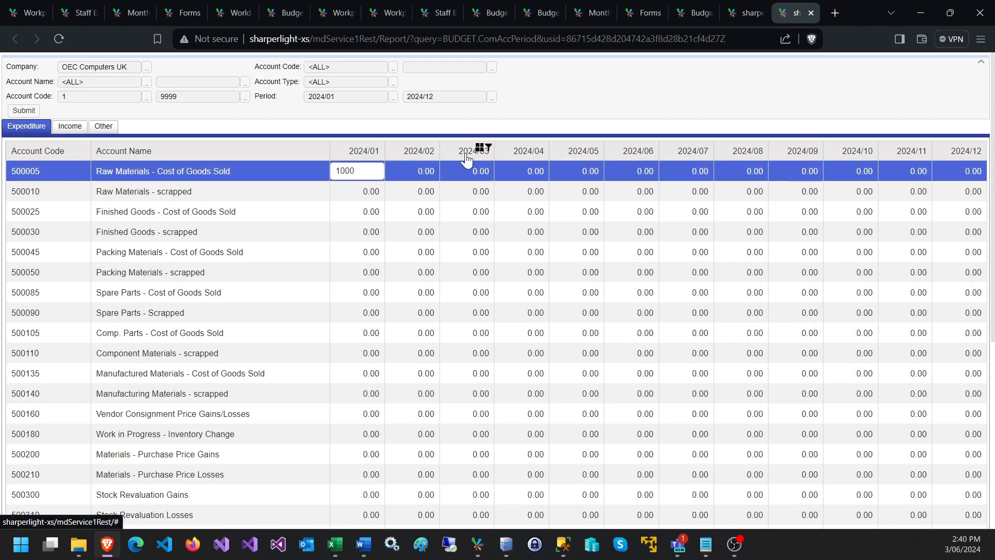
pyautogui.click(407, 171)
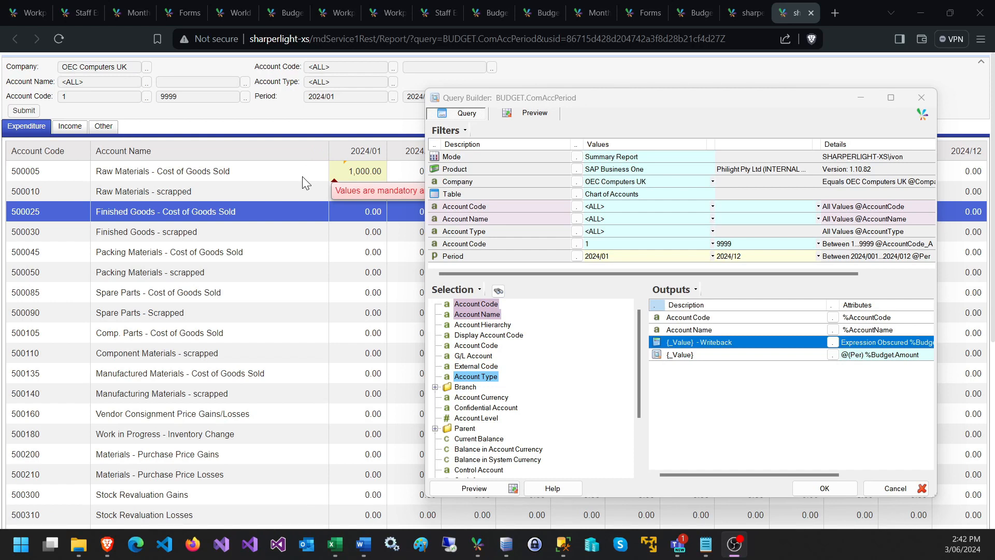
# Examine which filters are applied to the budget {_Value} output and which one is its dynamic output
pyautogui.click(678, 356)
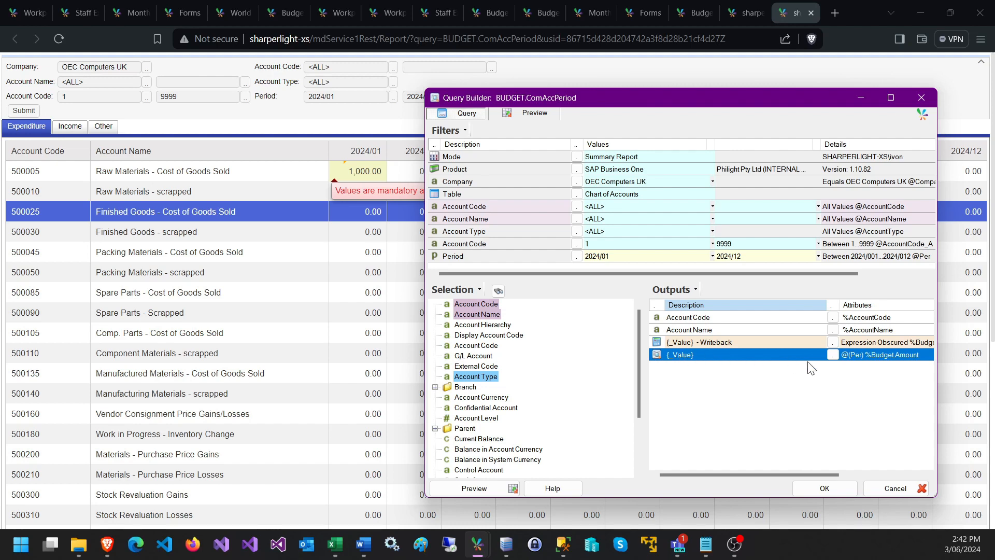
pyautogui.doubleClick(744, 353)
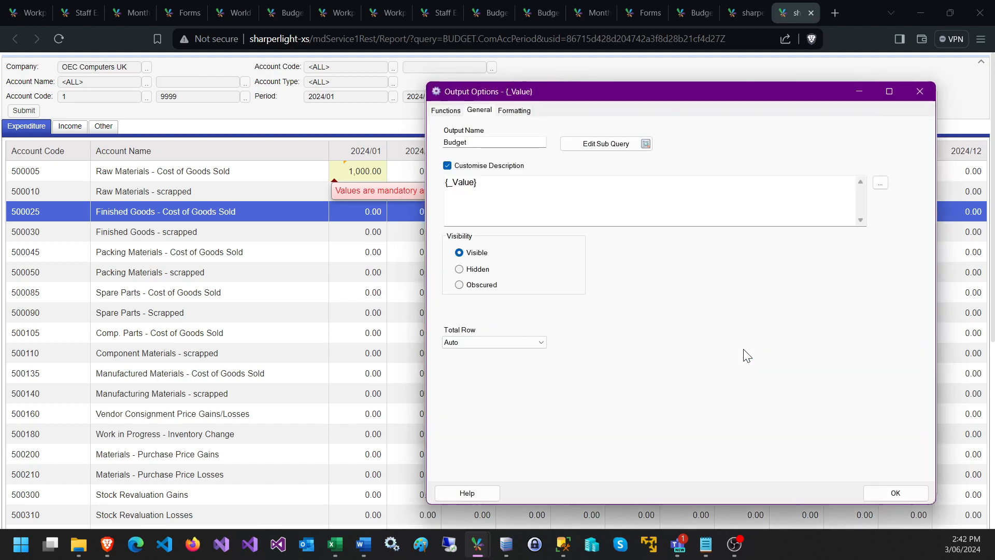
pyautogui.click(450, 109)
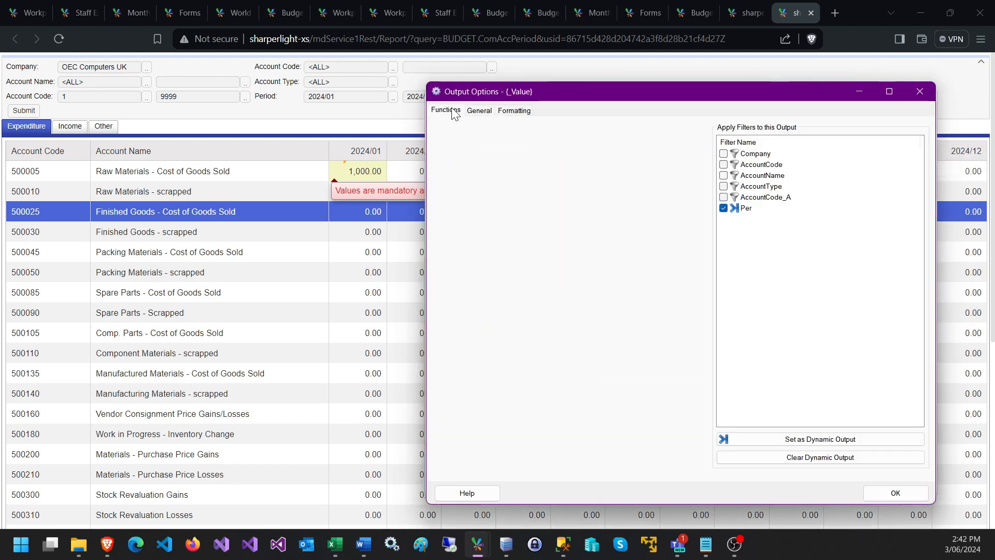
pyautogui.click(746, 210)
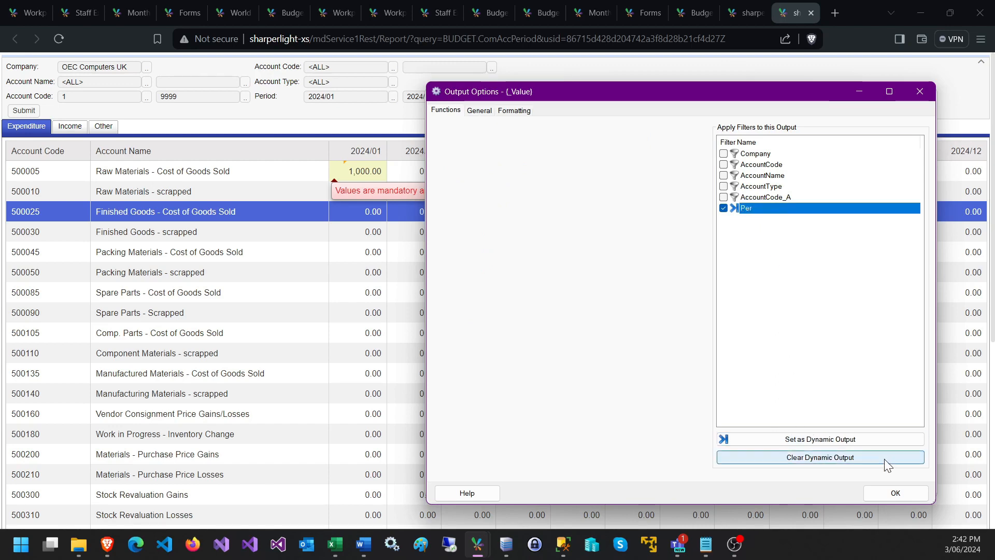
pyautogui.click(917, 498)
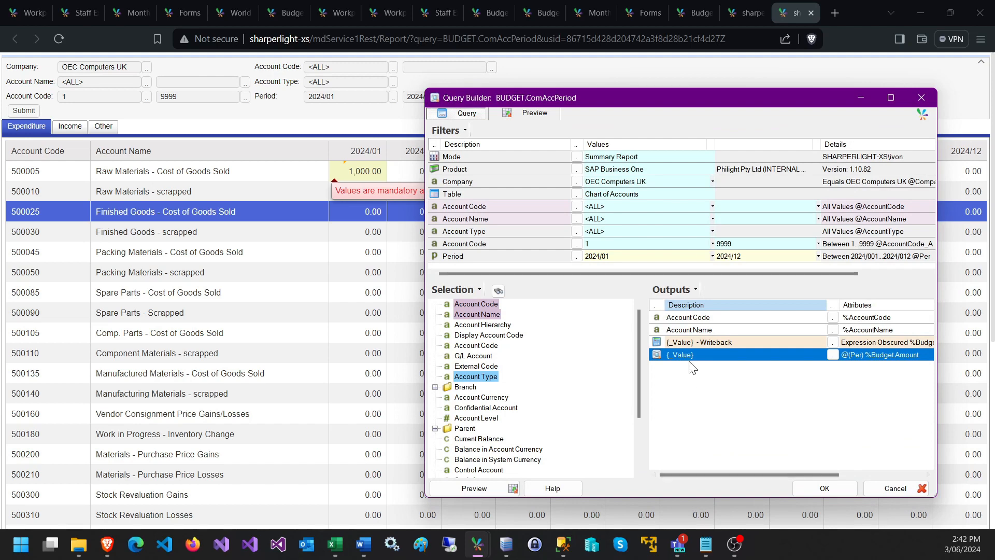
# Set the Per filter as the dynamic output of the {_Value} - Writeback output and accept the output options
pyautogui.click(688, 343)
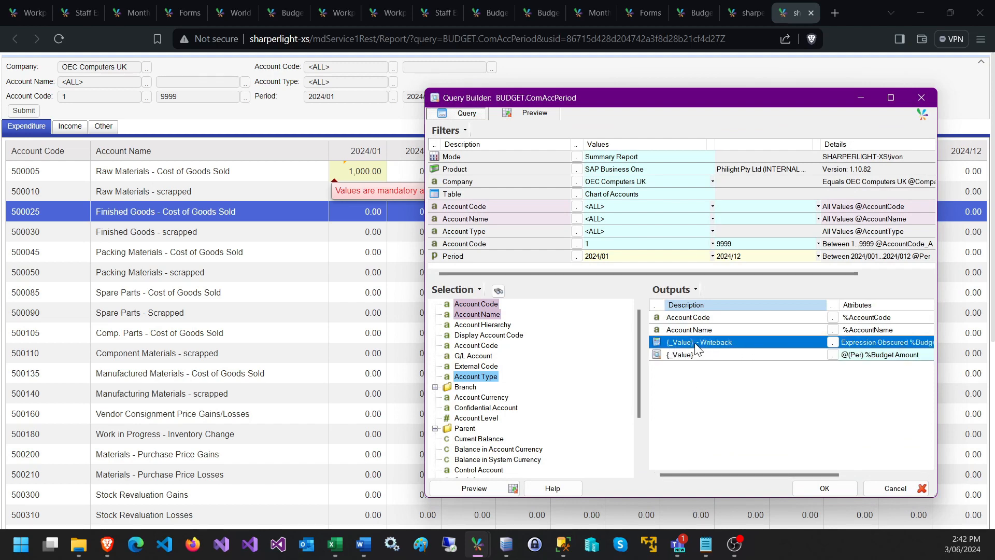
pyautogui.doubleClick(697, 343)
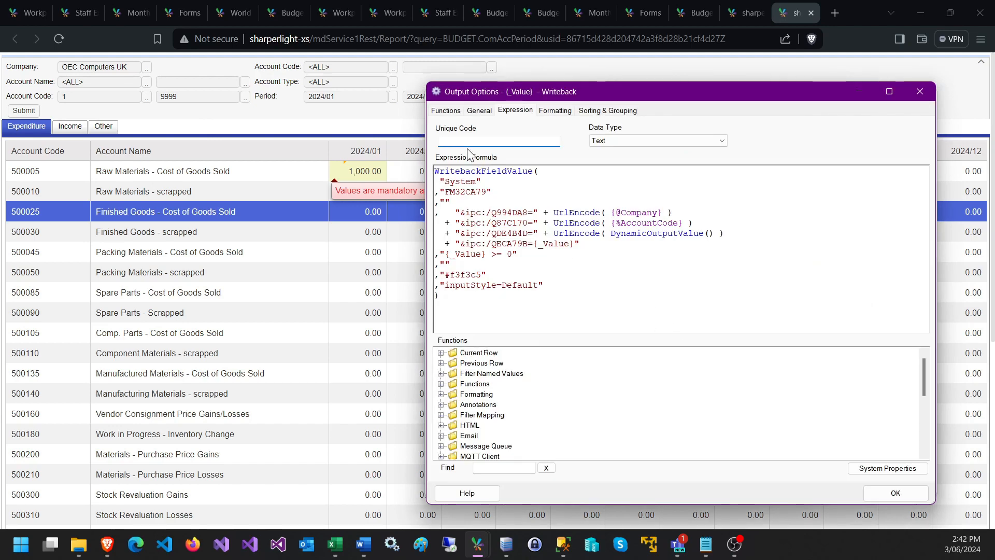
pyautogui.click(447, 111)
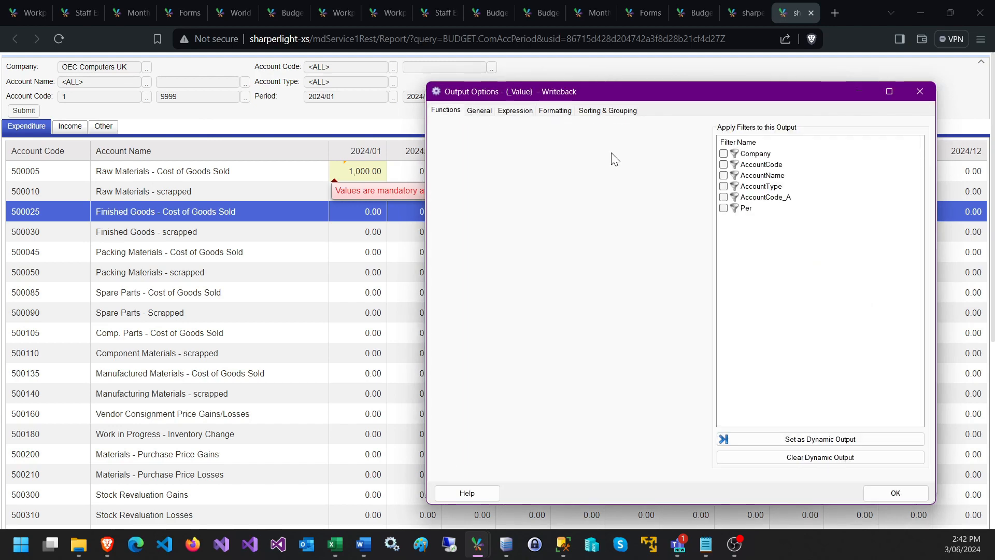
pyautogui.click(731, 208)
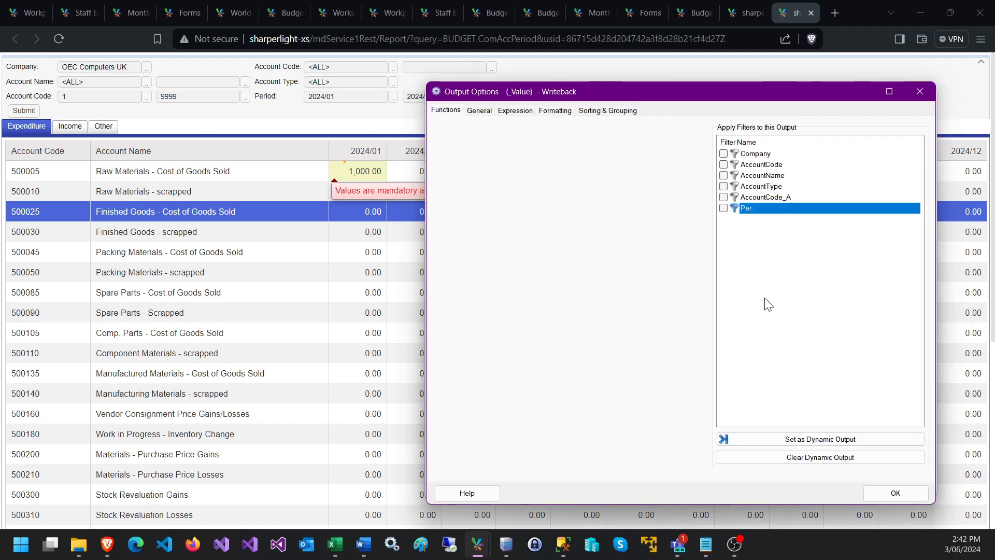
pyautogui.click(760, 440)
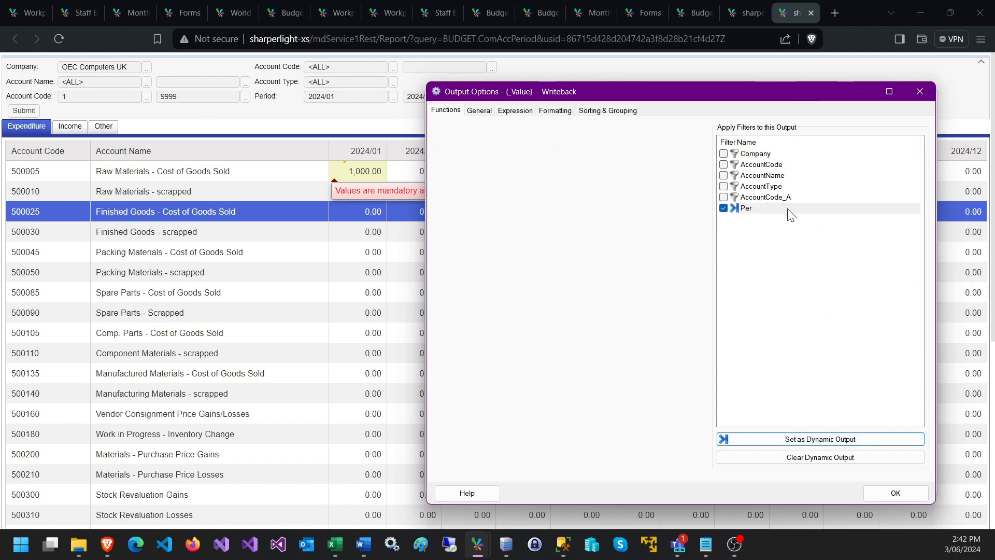
pyautogui.click(872, 492)
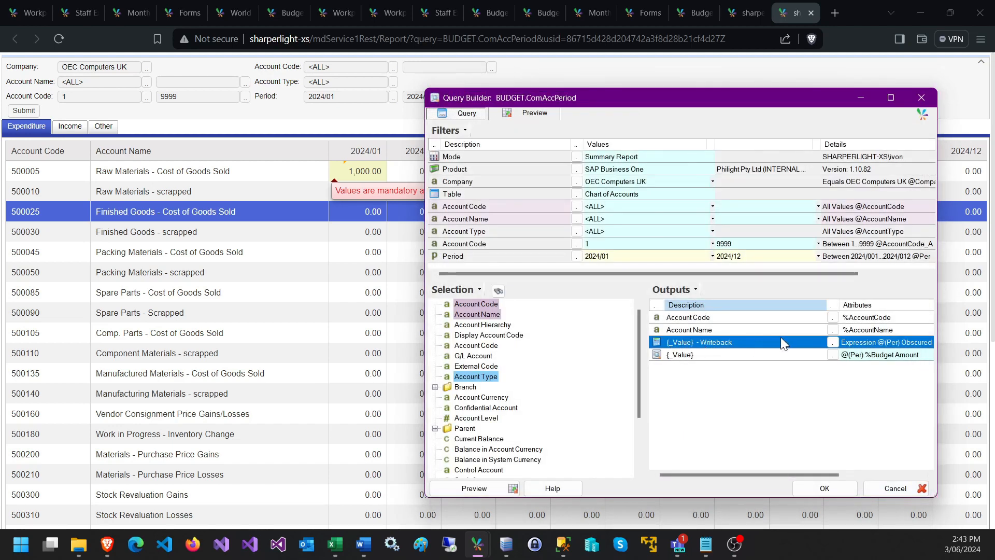
# Accept the edited query and rerun the budget report in the browser
pyautogui.click(716, 357)
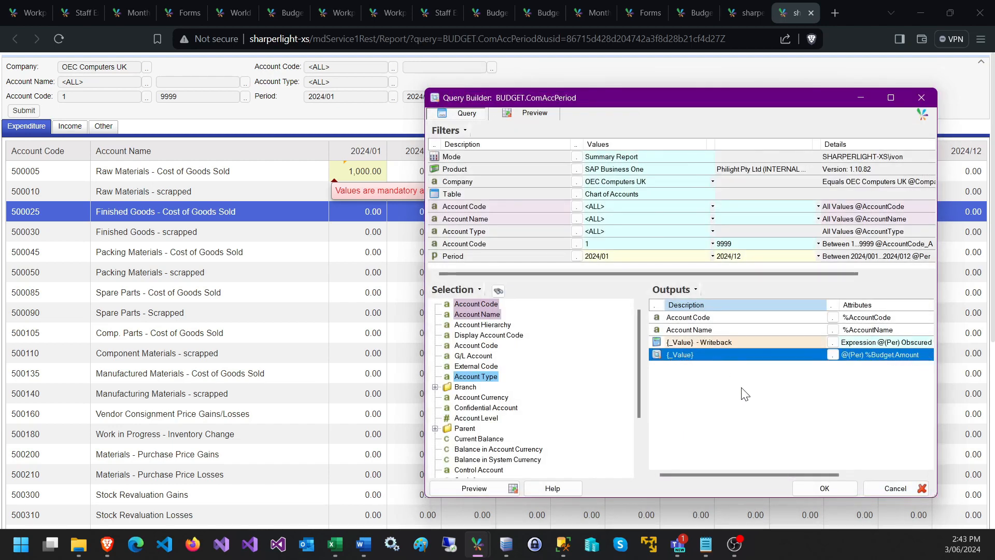
pyautogui.click(821, 488)
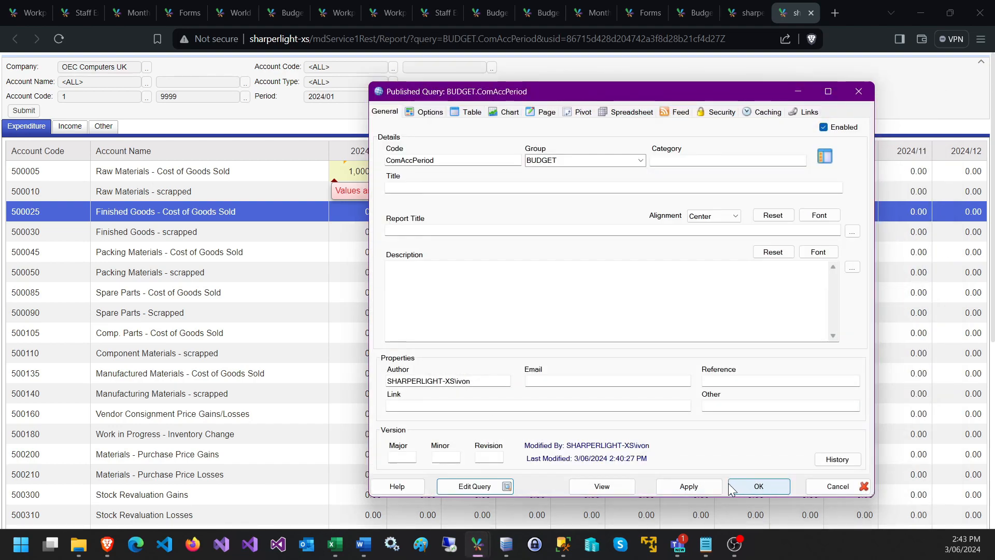
pyautogui.click(24, 111)
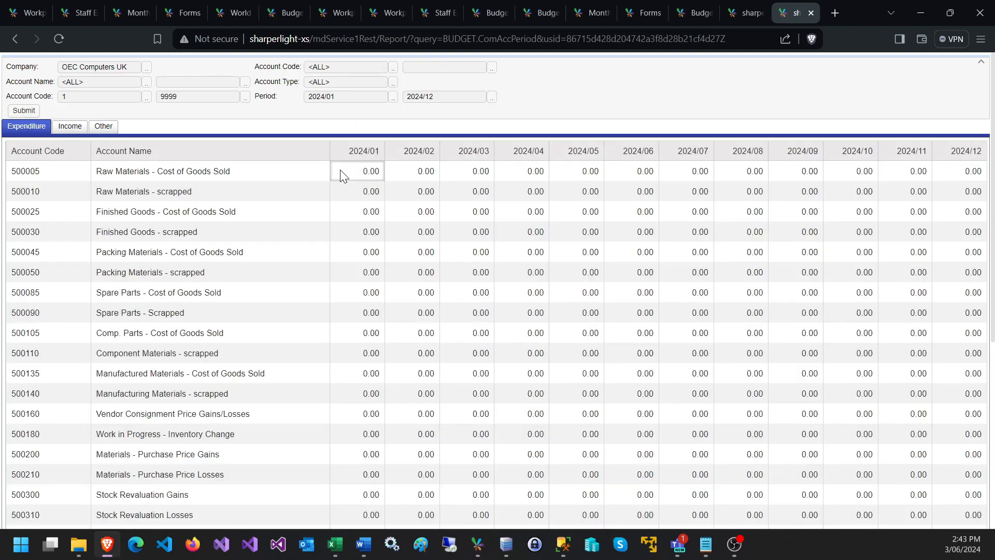
# Enter budgets for account 500005 of 1000 in period 2024/01 and 2000 in period 2024/02
pyautogui.click(341, 172)
pyautogui.write('1000')
pyautogui.press('Return')
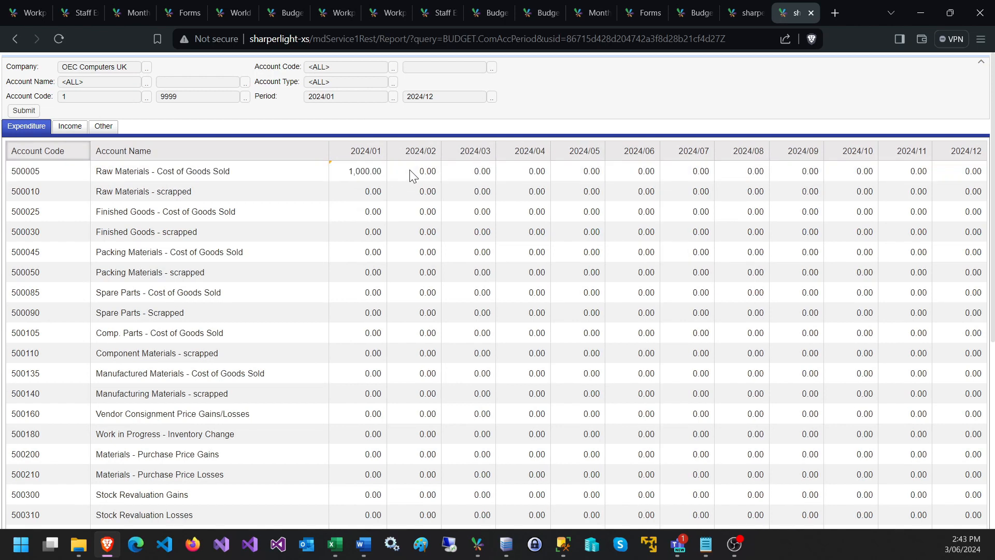
pyautogui.click(416, 171)
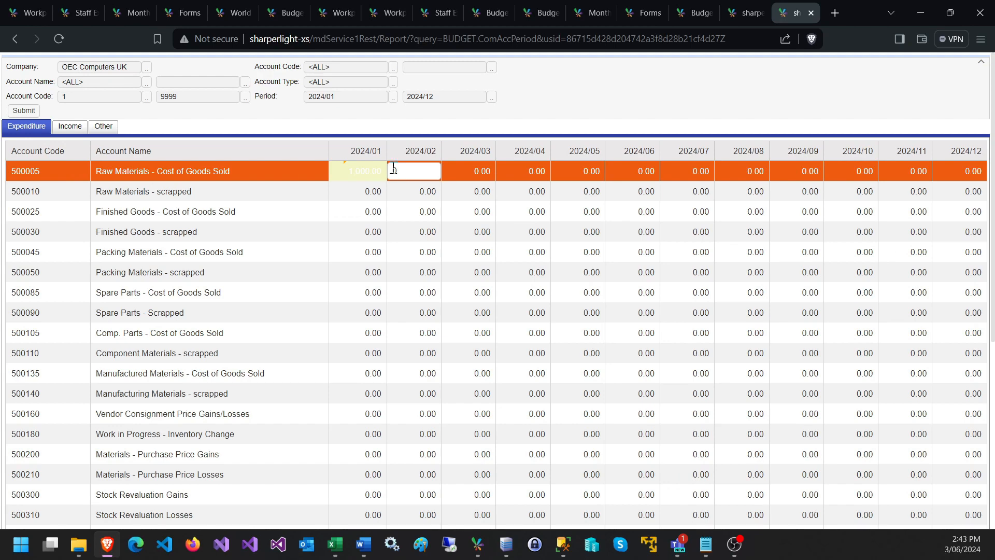
pyautogui.write('2000')
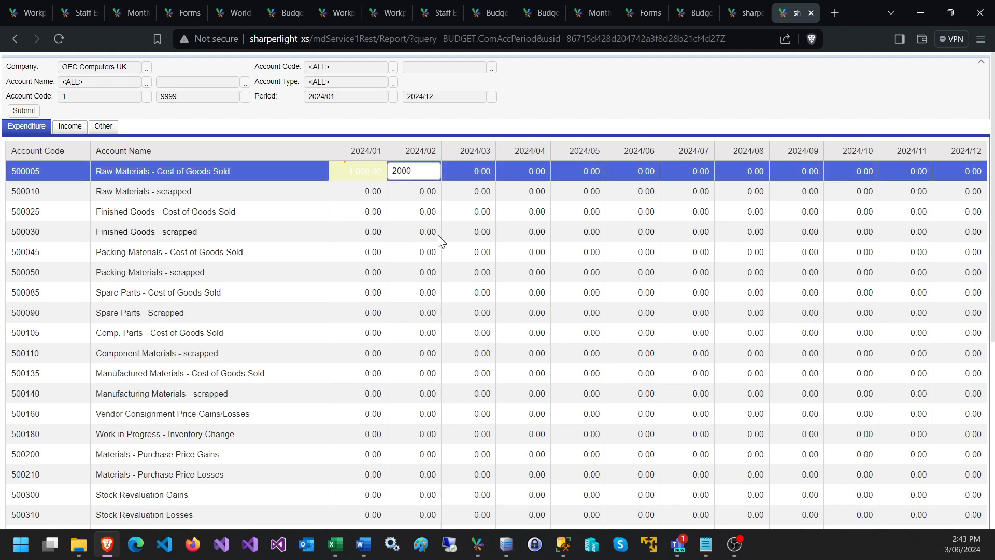
pyautogui.press('Return')
# Enter a budget of 1,100 for account 500010 in period 2024/01
pyautogui.click(355, 193)
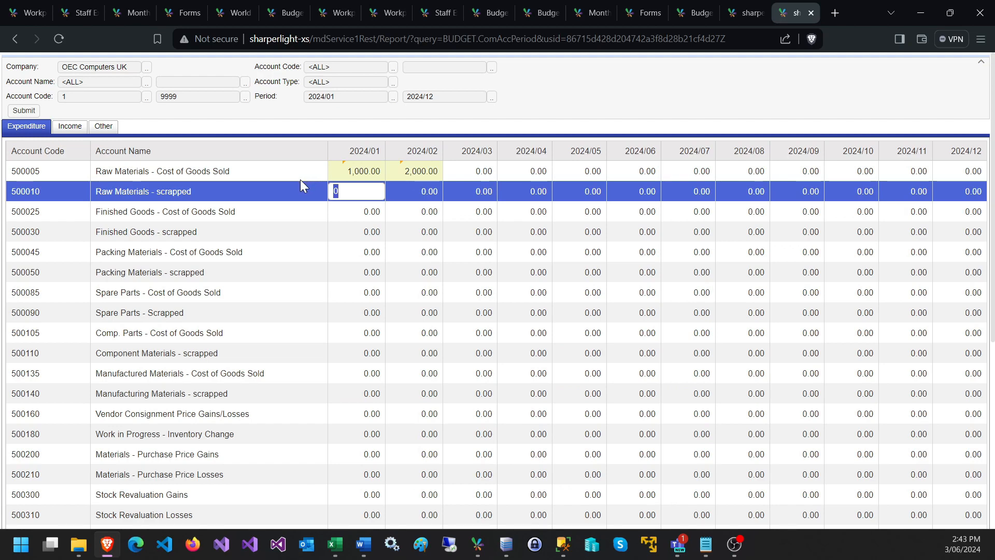
pyautogui.write('1,10')
pyautogui.write('00')
pyautogui.press('Return')
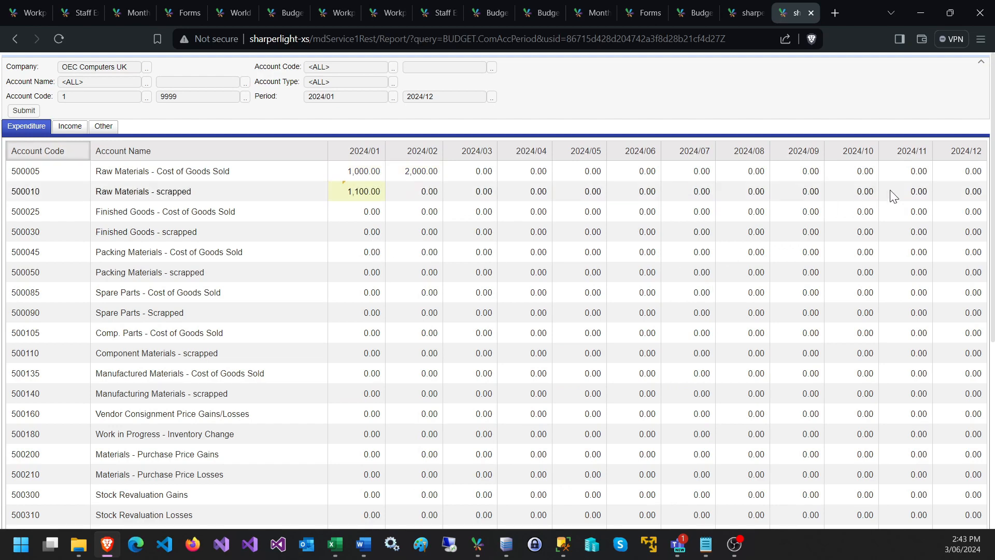
# Enter a budget of 12000 for account 500005 in period 2024/12
pyautogui.click(949, 172)
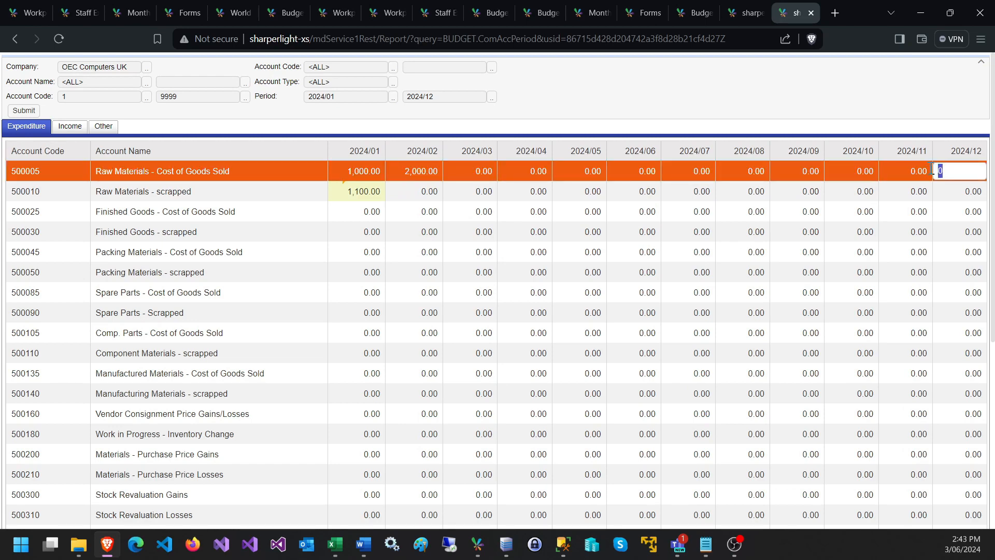
pyautogui.write('12000')
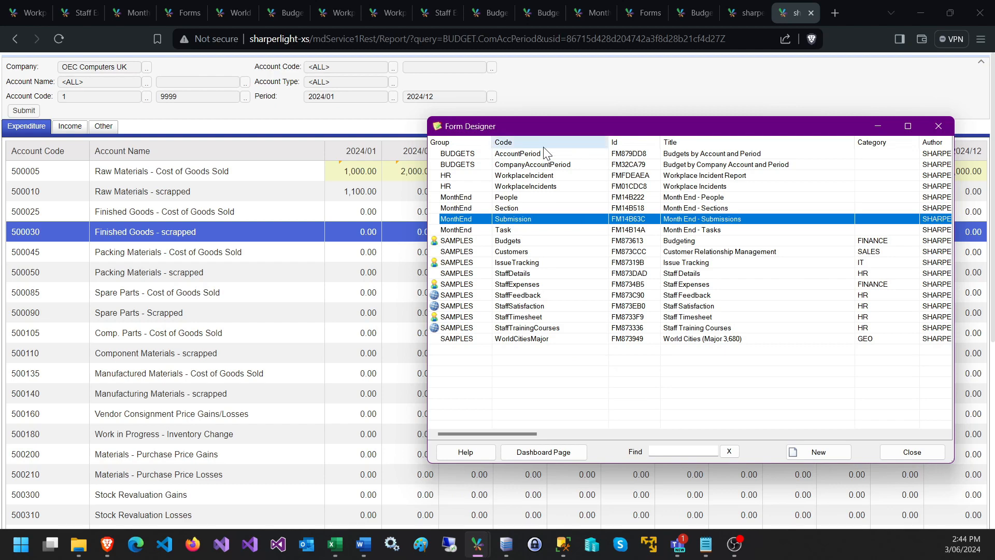
# Open the query of the CompanyAccountPeriod form in the Form Designer
pyautogui.moveTo(537, 132); pyautogui.dragTo(572, 186)
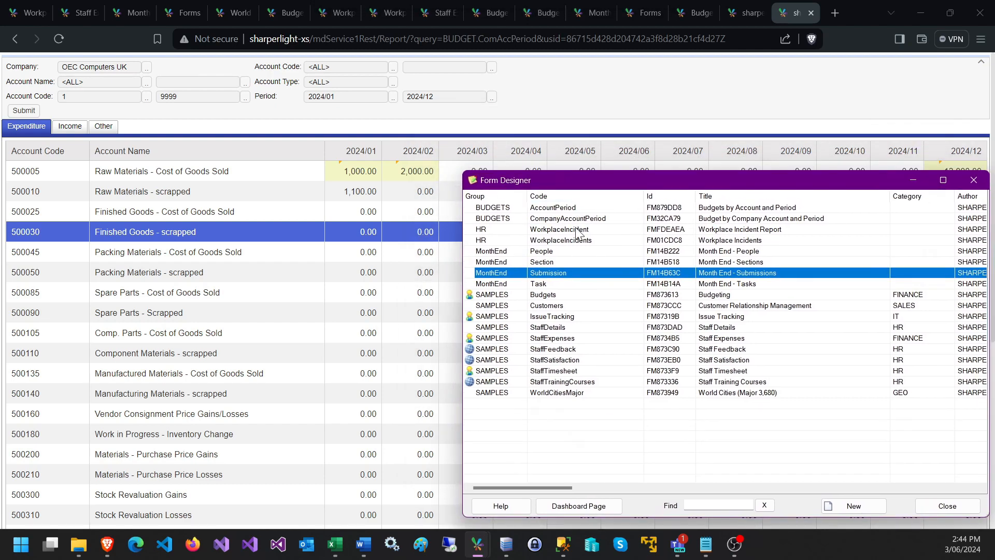
pyautogui.click(582, 220)
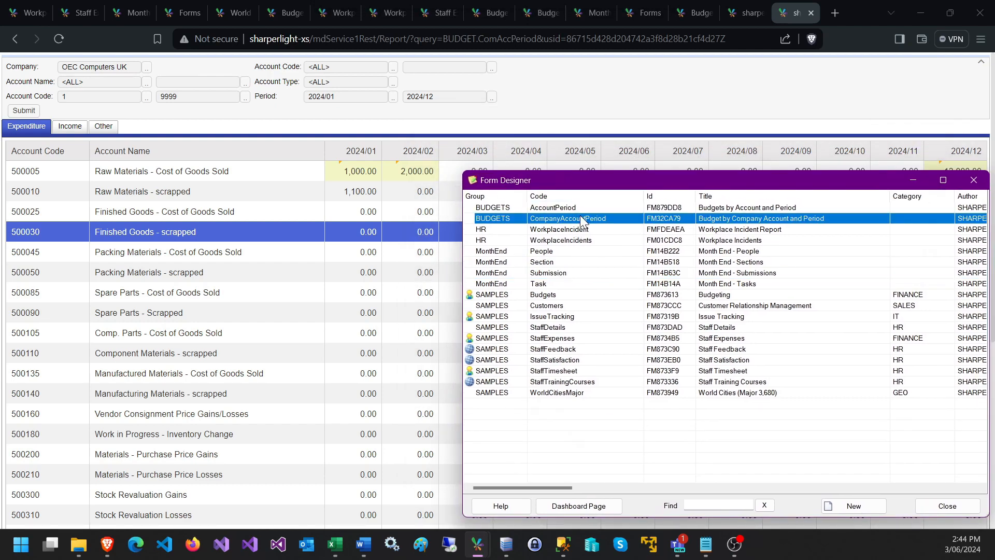
pyautogui.doubleClick(583, 219)
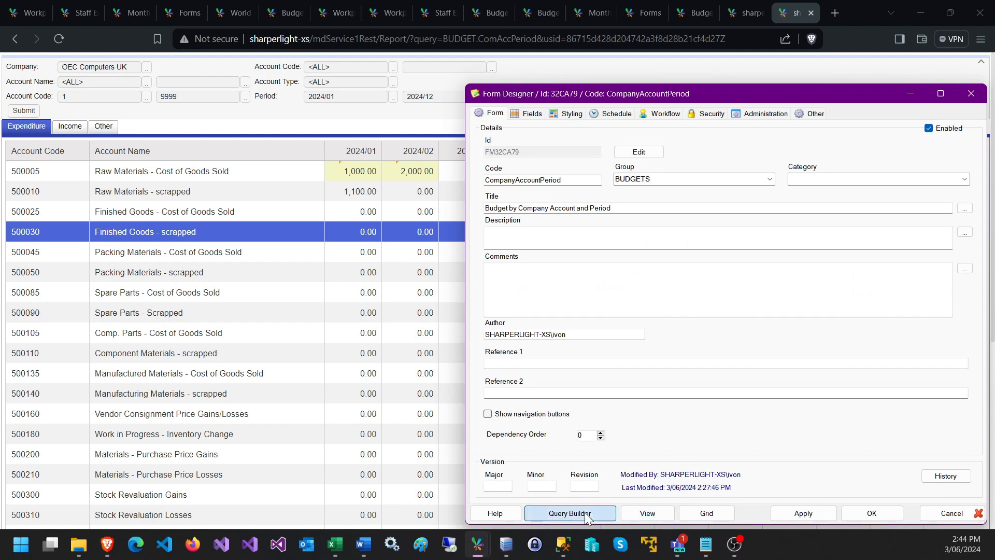
pyautogui.click(570, 513)
# Replace all outputs of the form's query with Company, Account, Period and Amount
pyautogui.rightClick(736, 328)
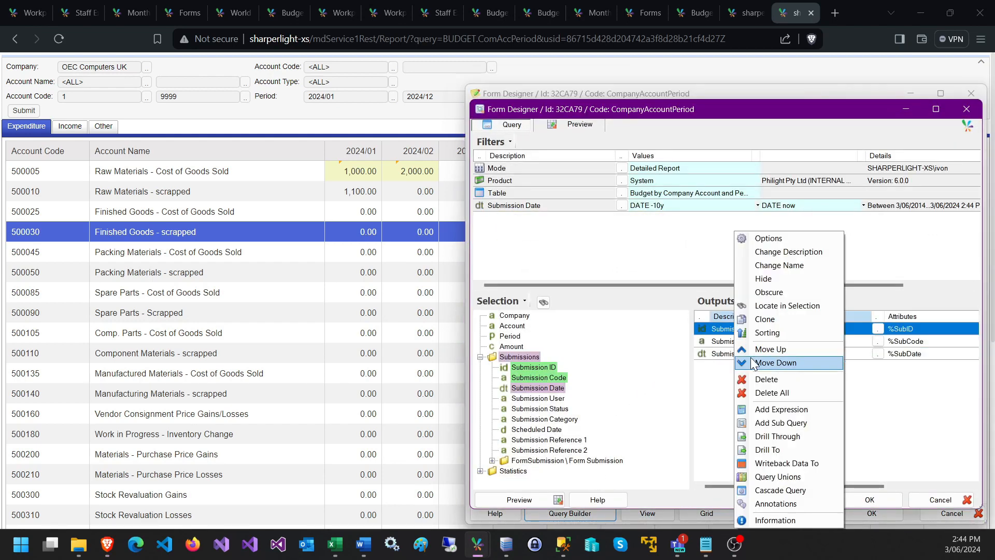
pyautogui.click(760, 393)
pyautogui.rightClick(505, 315)
pyautogui.click(532, 346)
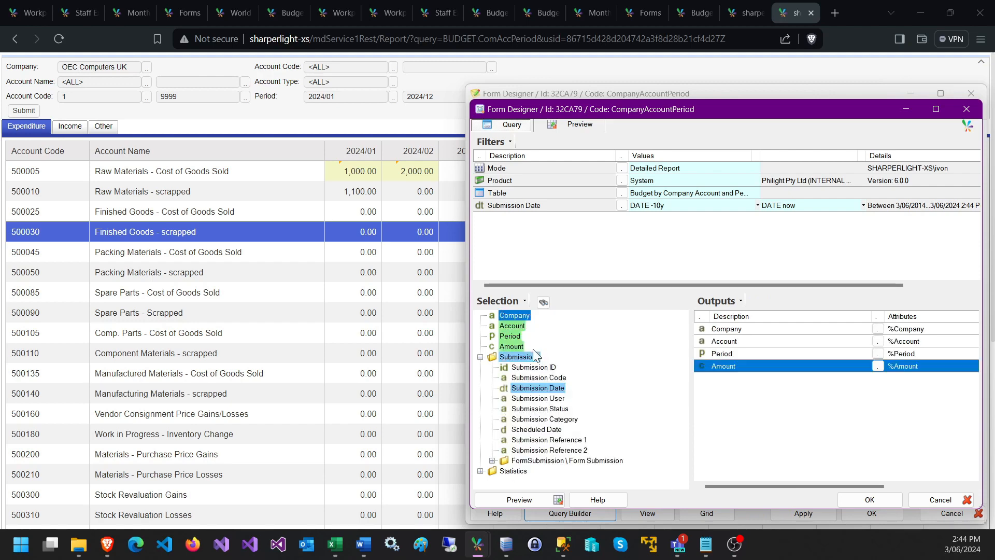
# Preview the form's query and compare the stored periods and amounts with the budgets entered in the report
pyautogui.click(572, 127)
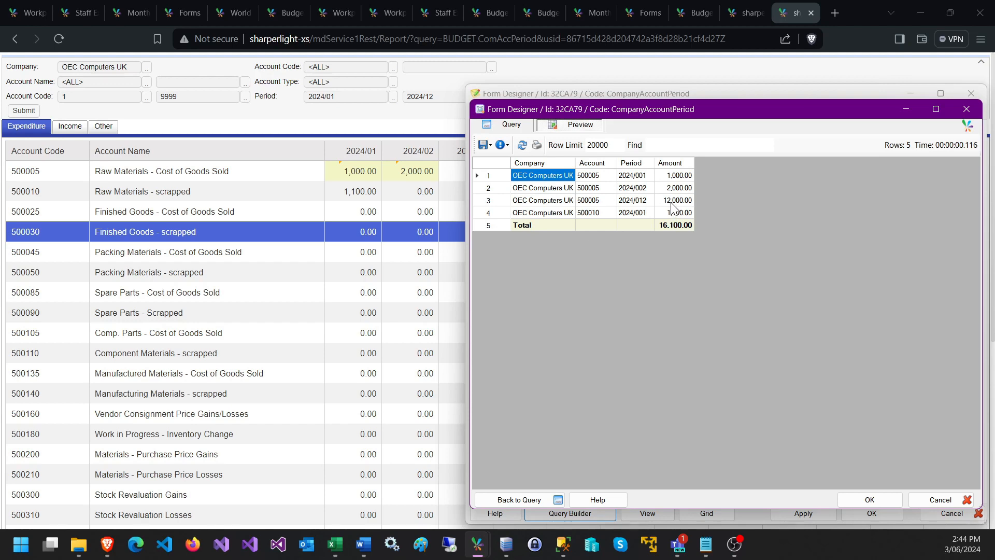
pyautogui.click(673, 201)
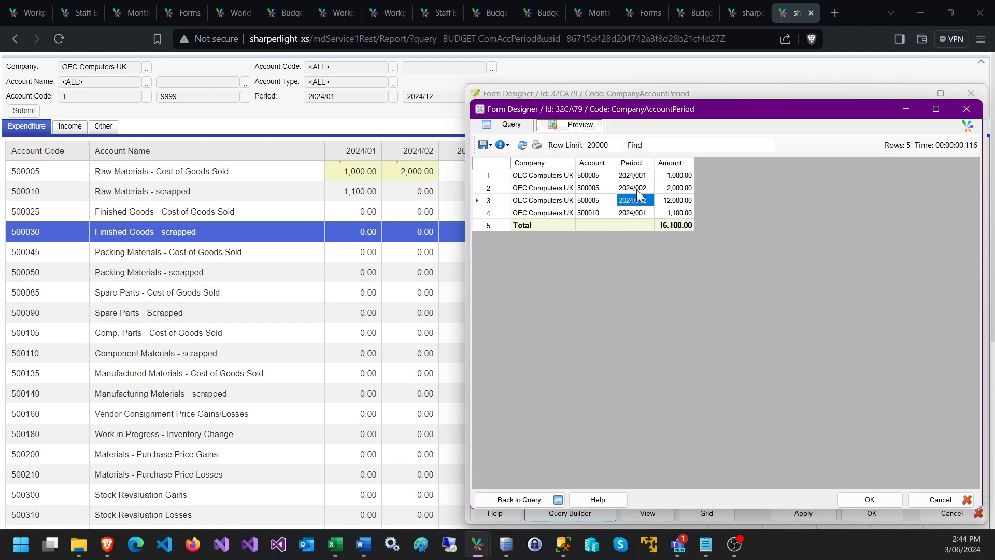
pyautogui.click(677, 178)
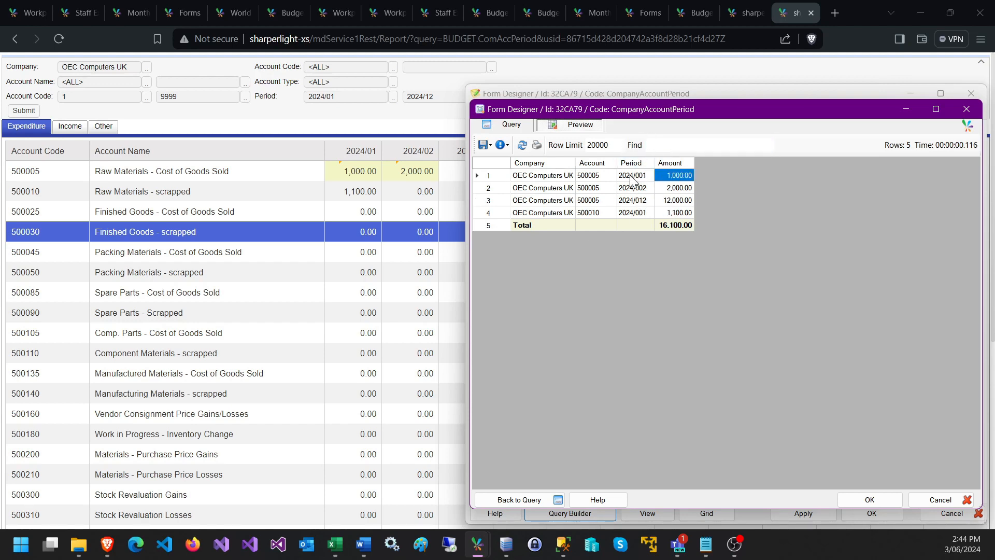
pyautogui.click(636, 177)
pyautogui.moveTo(666, 117); pyautogui.dragTo(567, 298)
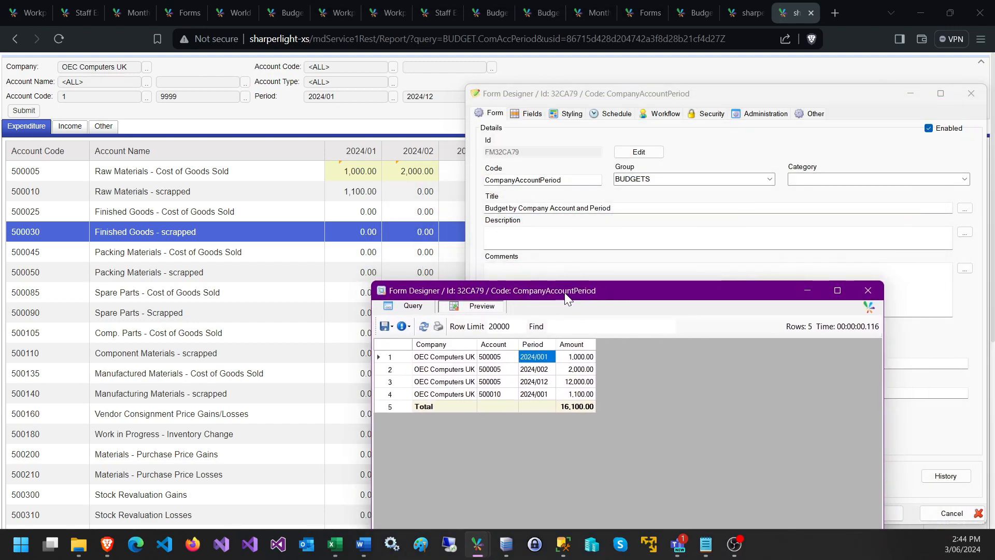
pyautogui.moveTo(567, 298); pyautogui.dragTo(651, 208)
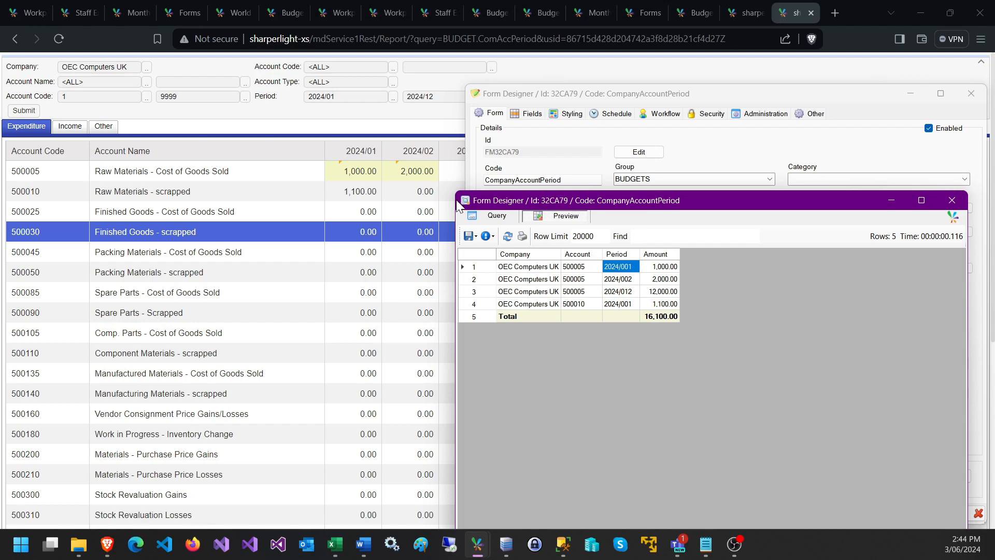
# Review the budget entries and the period totals of the Expenditure accounts in the browser report
pyautogui.click(376, 172)
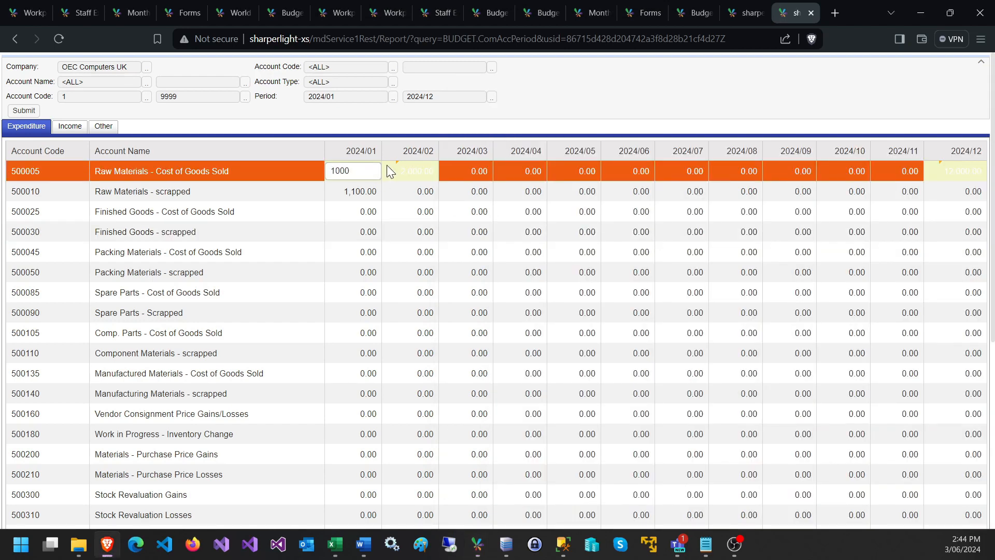
pyautogui.click(469, 192)
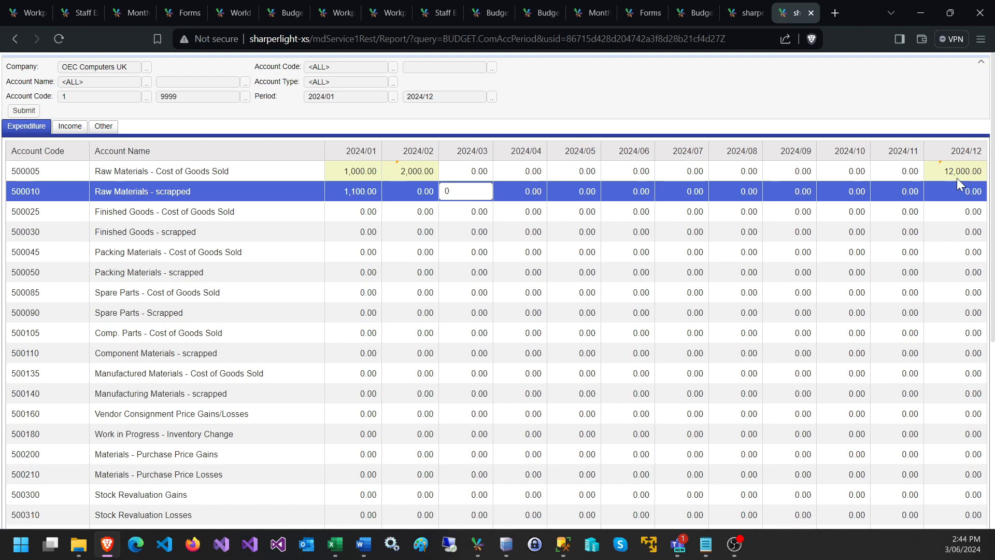
pyautogui.scroll(-6, 413, 402)
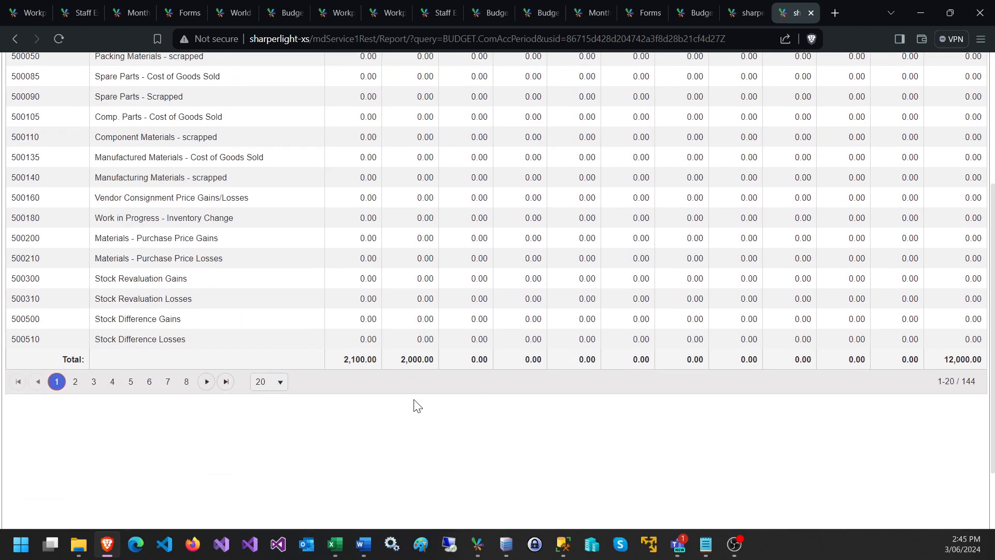
pyautogui.scroll(2, 319, 378)
pyautogui.scroll(4, 431, 353)
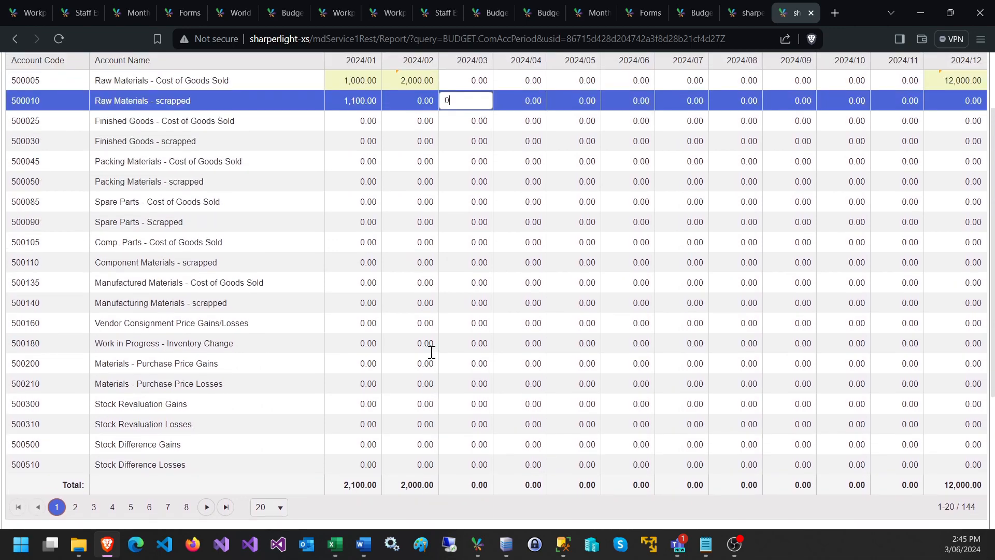
# Cancel the form's query preview and open the query of the published BUDGET.ComAccPeriod report for editing
pyautogui.moveTo(474, 550)
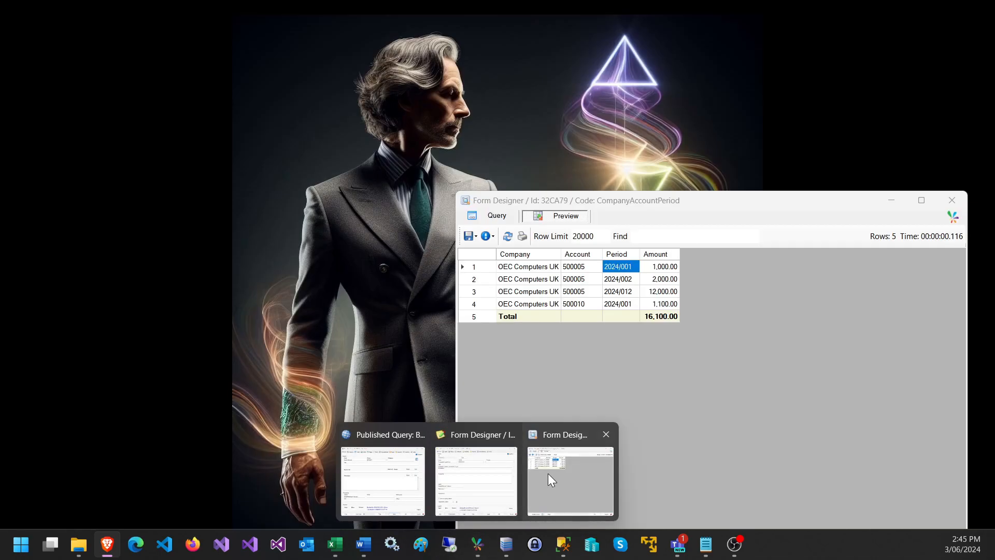
pyautogui.moveTo(482, 480)
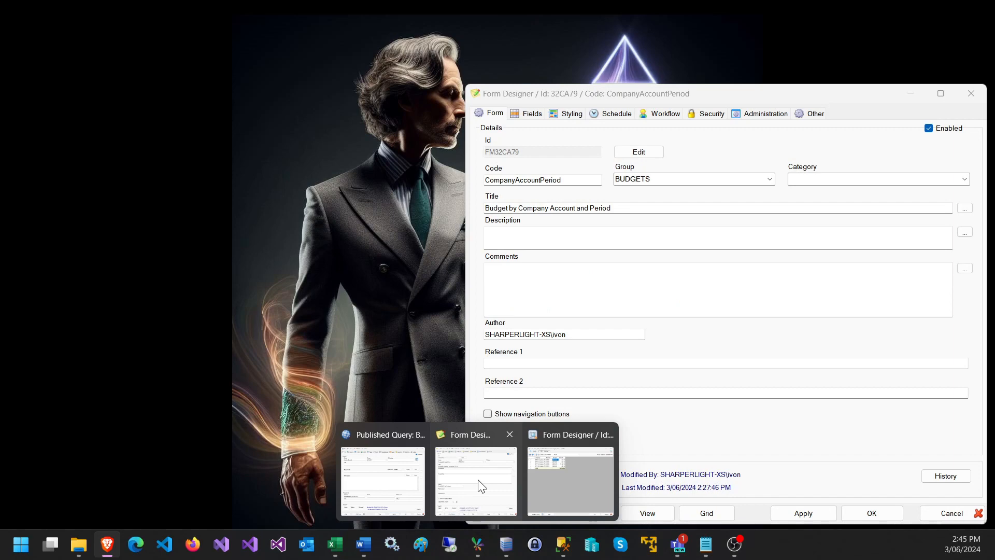
pyautogui.click(548, 475)
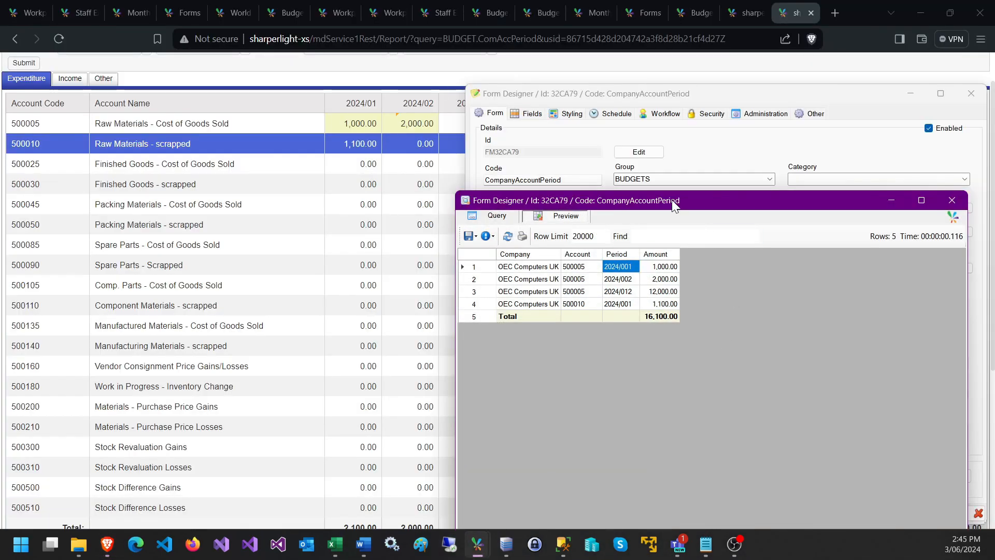
pyautogui.moveTo(700, 202); pyautogui.dragTo(539, 108)
pyautogui.click(759, 498)
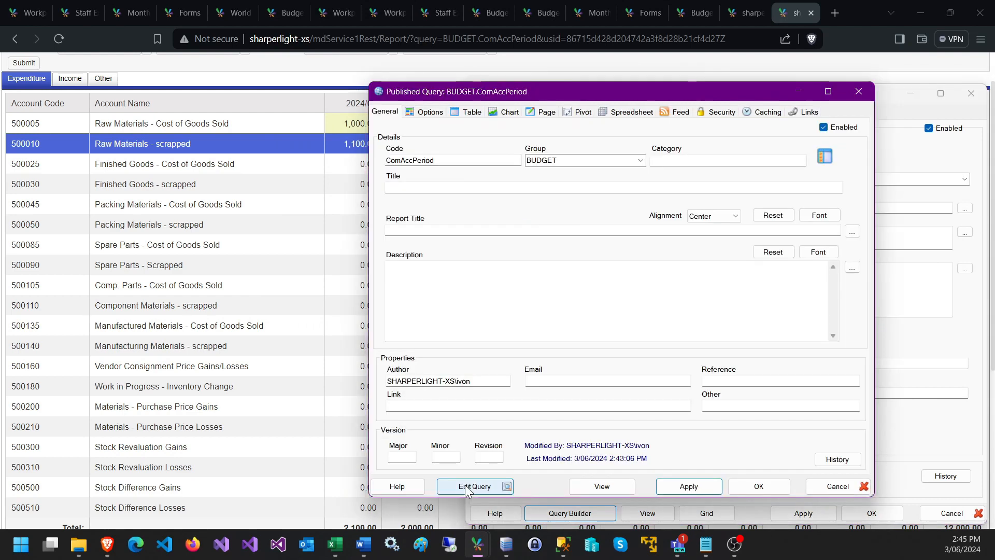
pyautogui.click(468, 486)
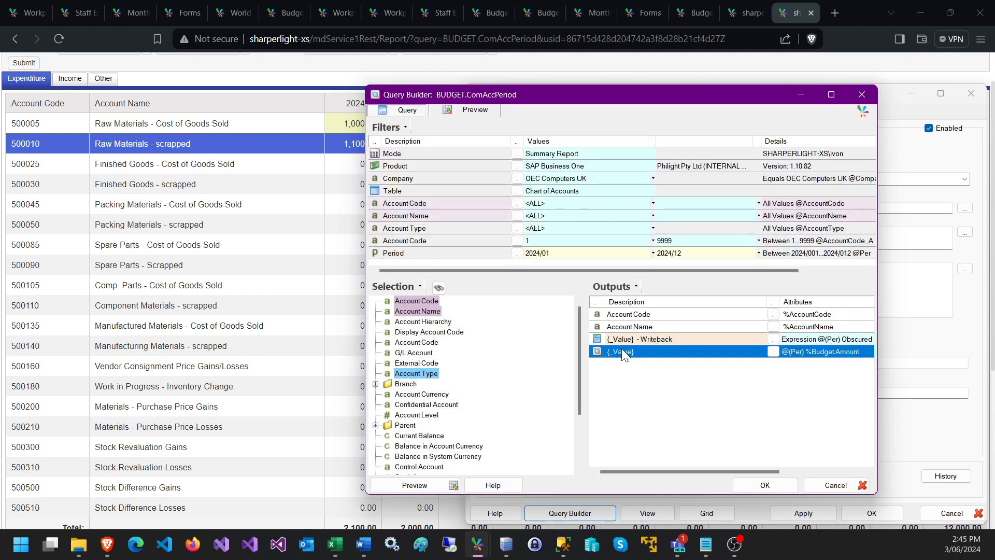
# Add an expression output below the {_Value} budget output with the formula {%Budget}
pyautogui.click(626, 343)
pyautogui.click(621, 353)
pyautogui.rightClick(622, 357)
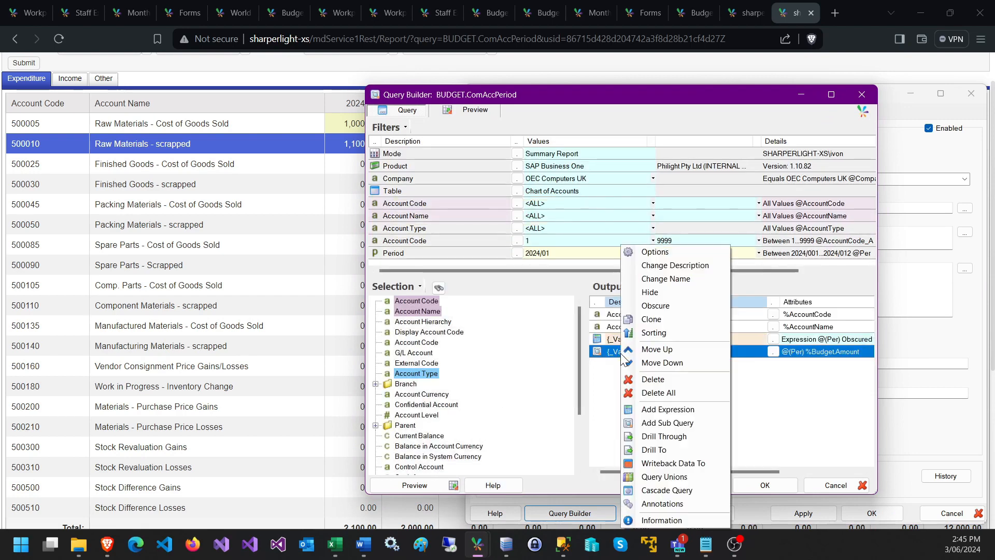
pyautogui.click(662, 409)
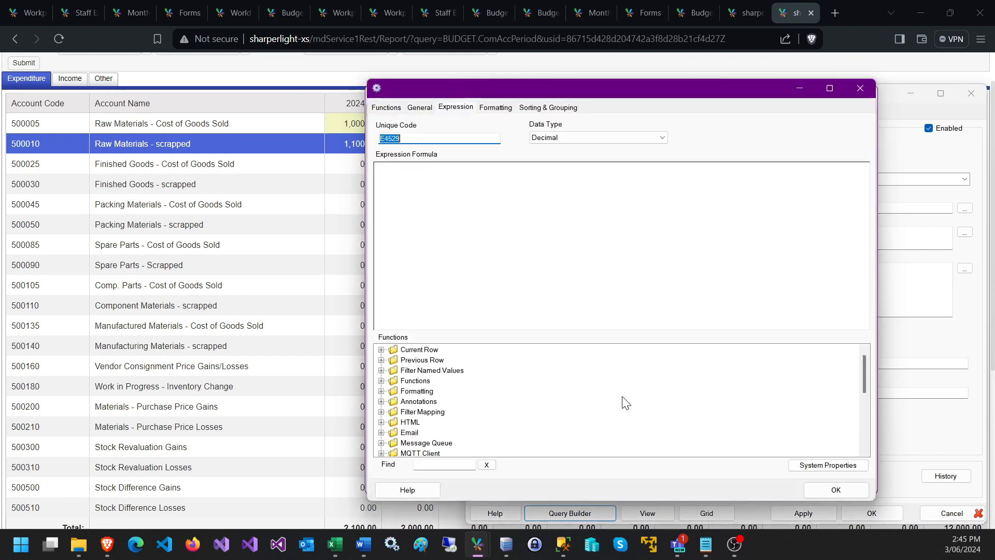
pyautogui.click(381, 351)
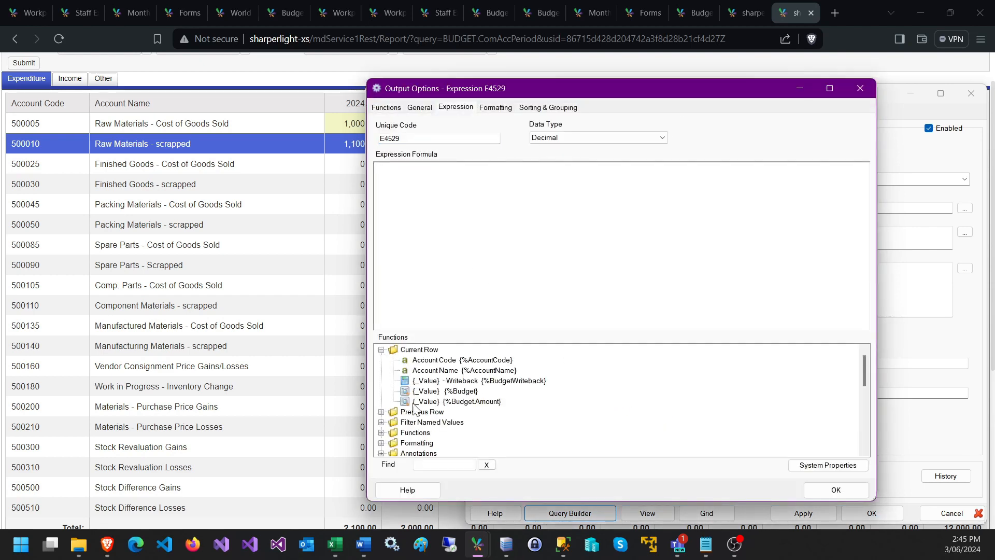
pyautogui.click(457, 392)
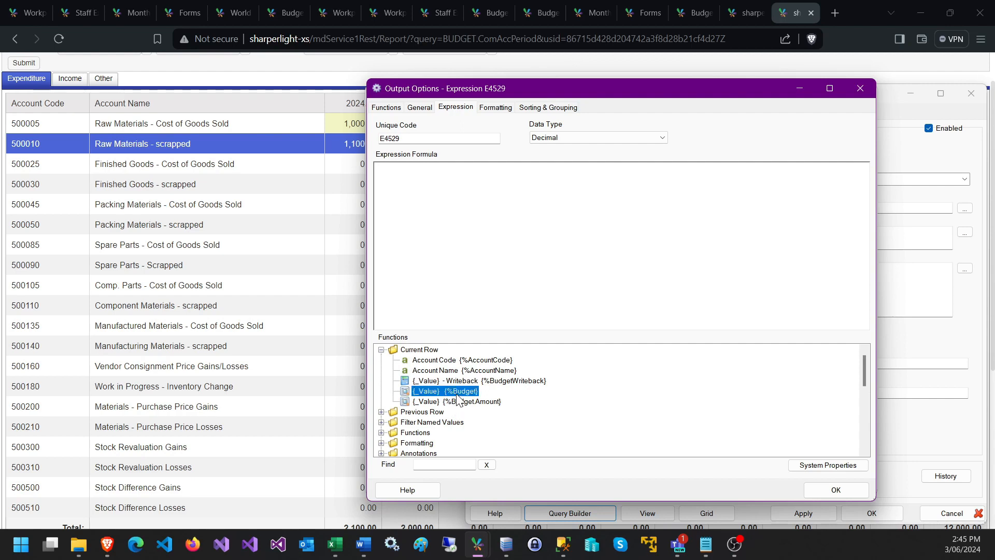
pyautogui.doubleClick(434, 394)
pyautogui.click(441, 181)
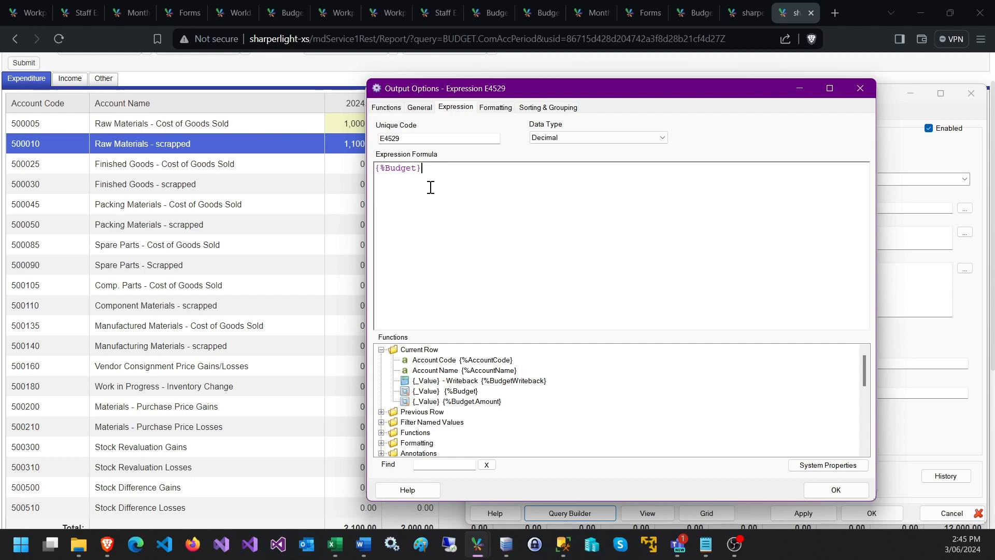
pyautogui.click(809, 488)
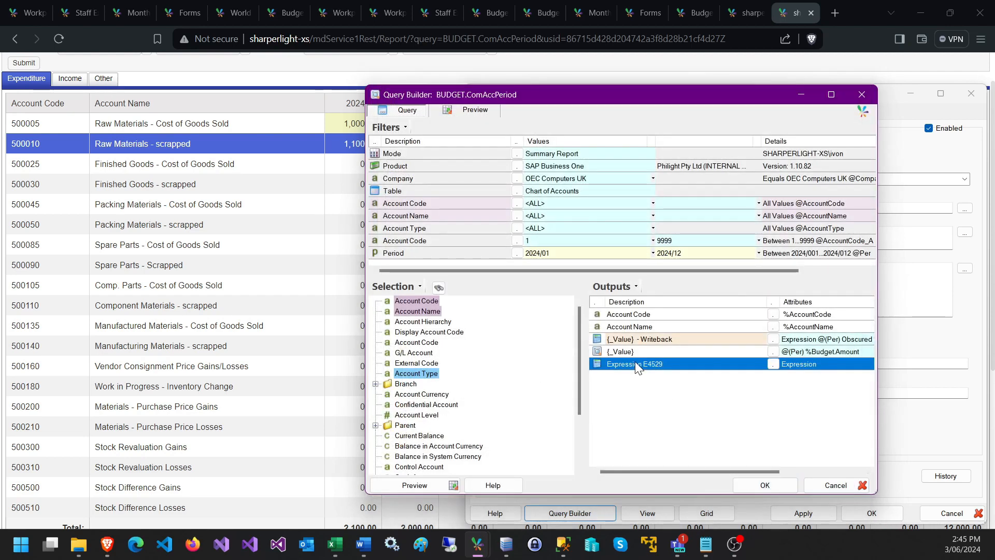
# Set the description of the new expression output to TOTAL
pyautogui.rightClick(635, 362)
pyautogui.click(669, 276)
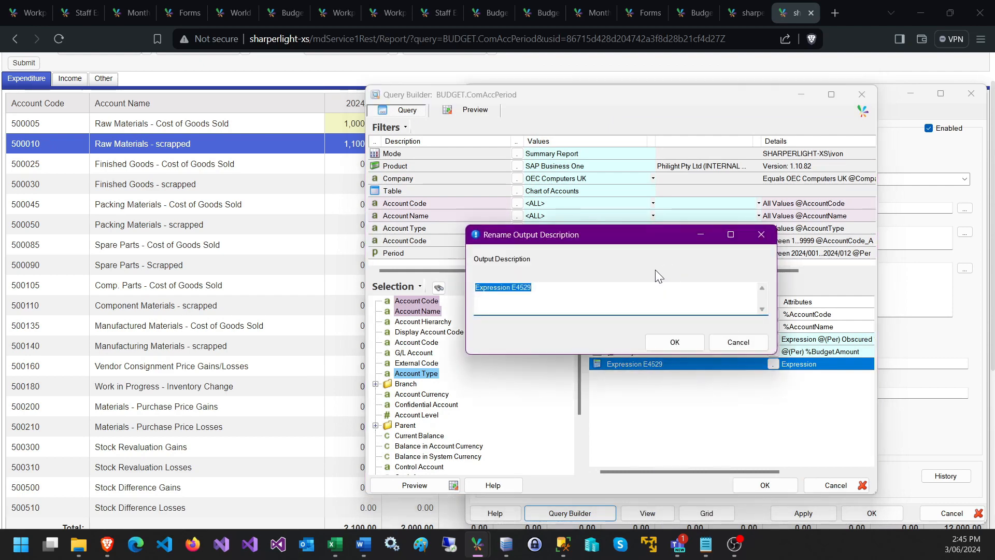
pyautogui.write('TOTAL')
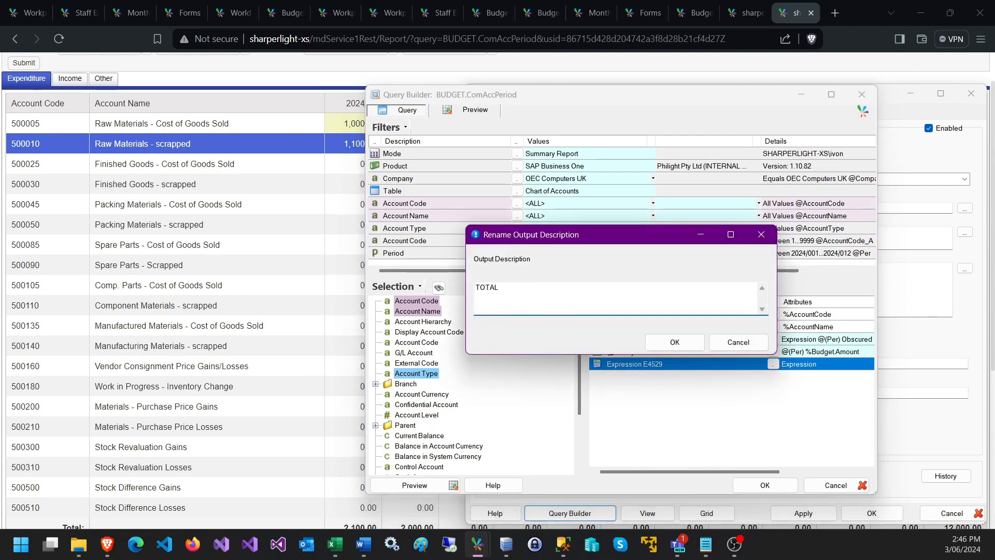
pyautogui.click(674, 342)
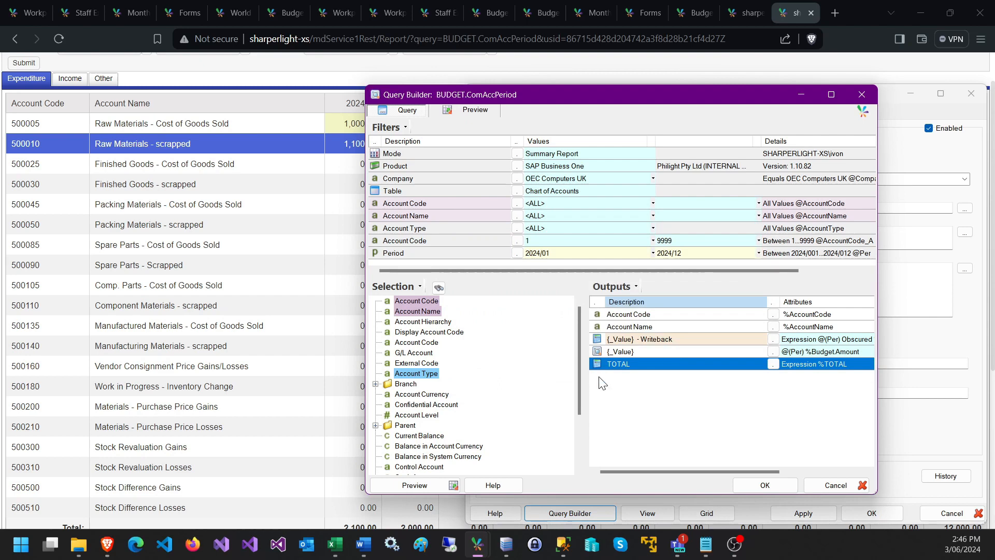
# Preview the budget query, accept it and apply the changes to the published report
pyautogui.click(411, 486)
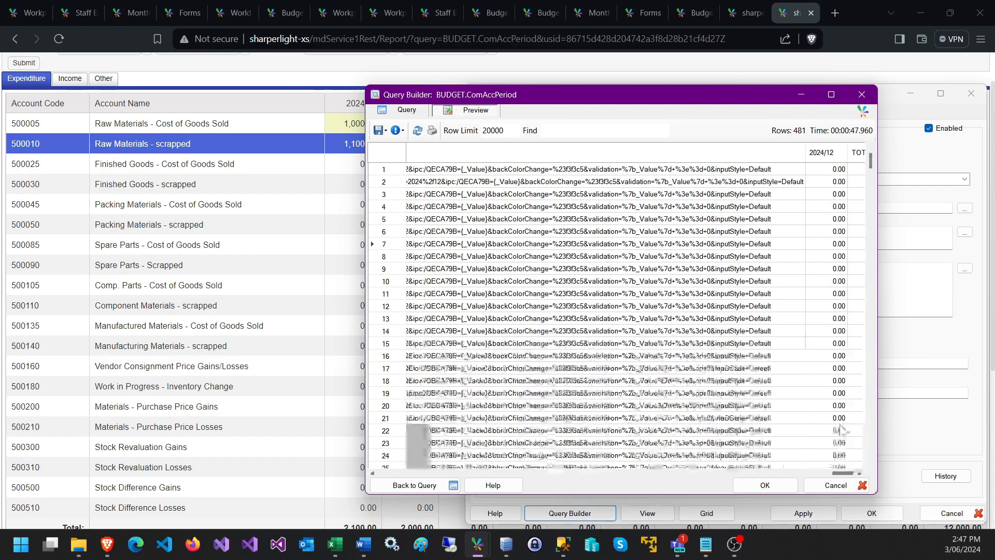
pyautogui.click(765, 485)
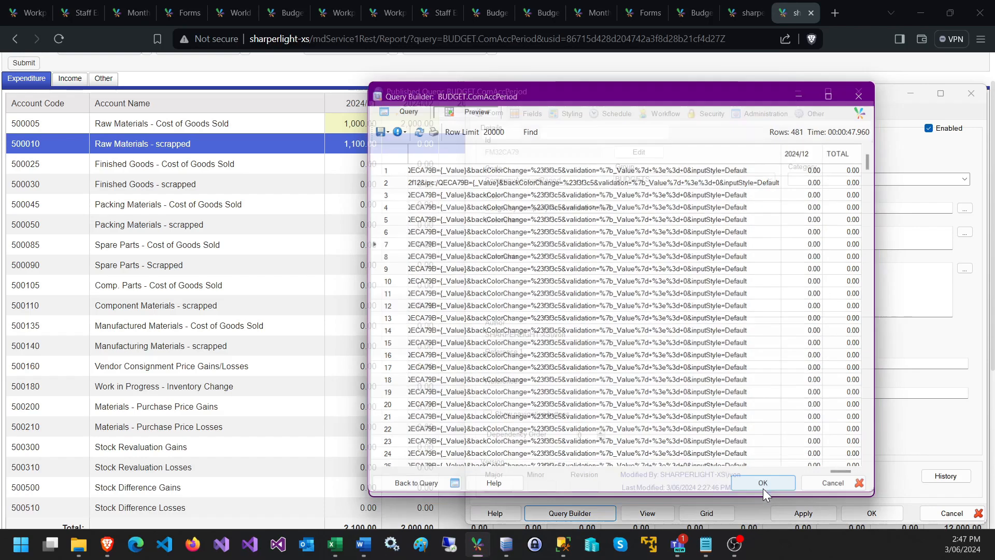
pyautogui.click(684, 490)
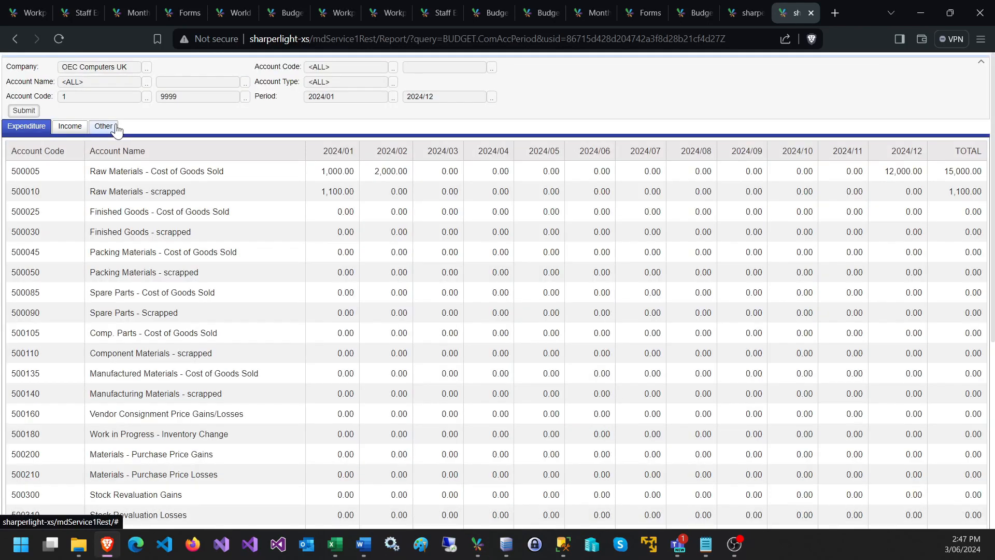
# Check the TOTAL column for accounts 500005 and 500010 and the total row of the refreshed report
pyautogui.click(959, 171)
pyautogui.click(949, 192)
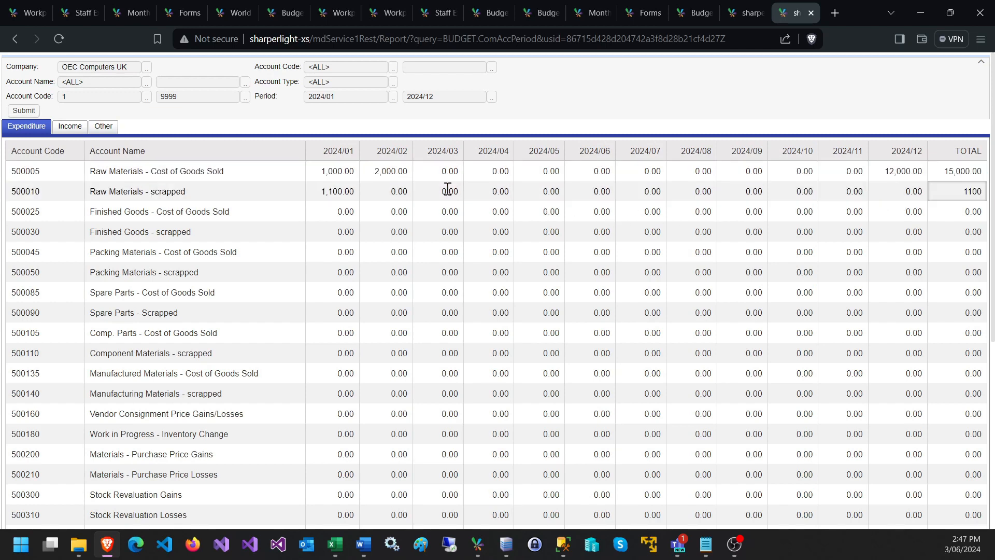
pyautogui.scroll(-3, 328, 313)
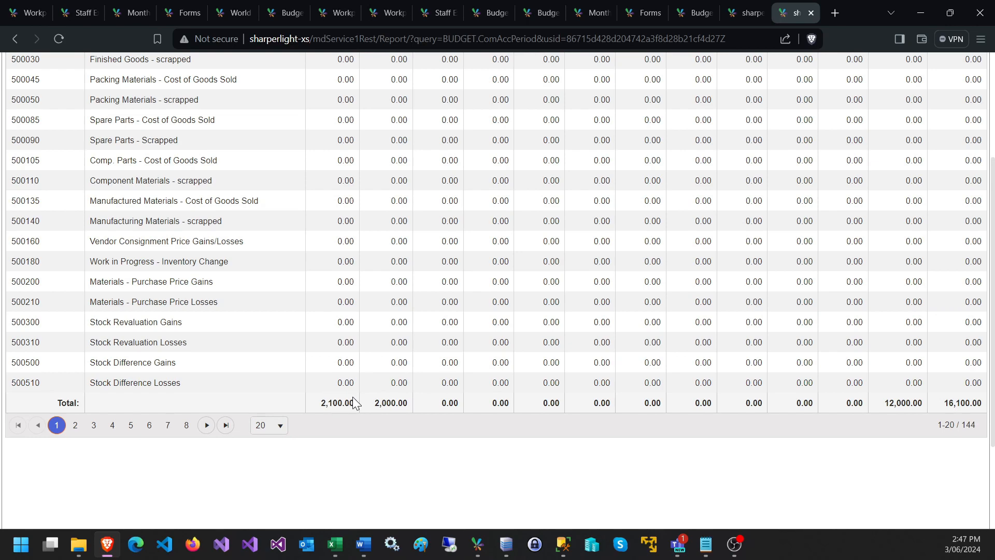
# Enter a budget of 10000 for account 500510 Stock Difference Losses in period 2024/11 and check the report totals
pyautogui.scroll(3, 502, 235)
pyautogui.scroll(-3, 498, 349)
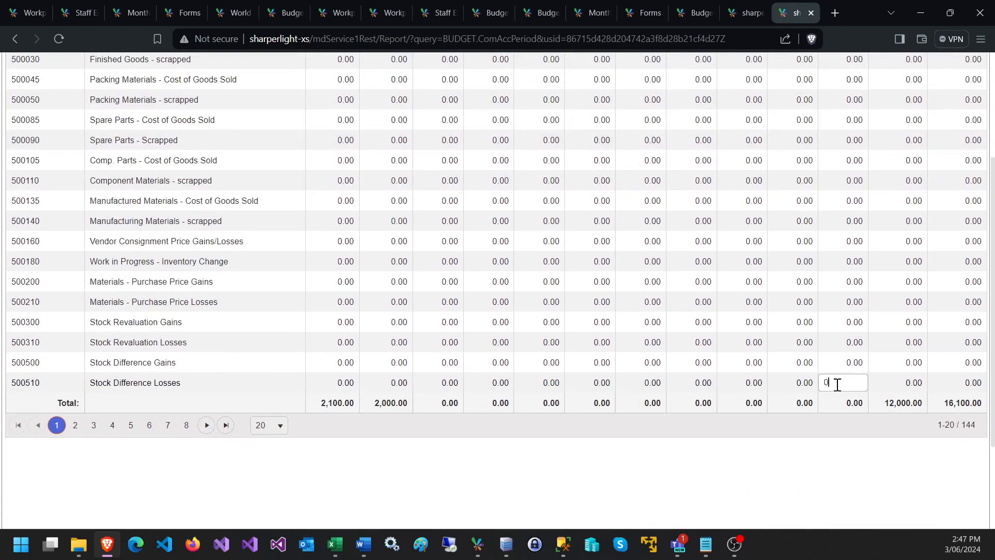
pyautogui.write('1')
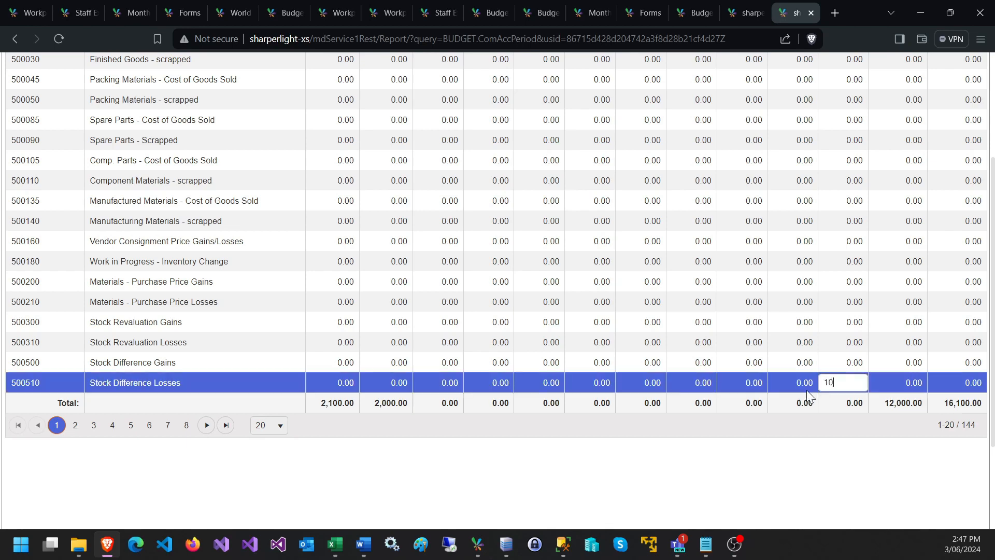
pyautogui.write('000')
pyautogui.press('Return')
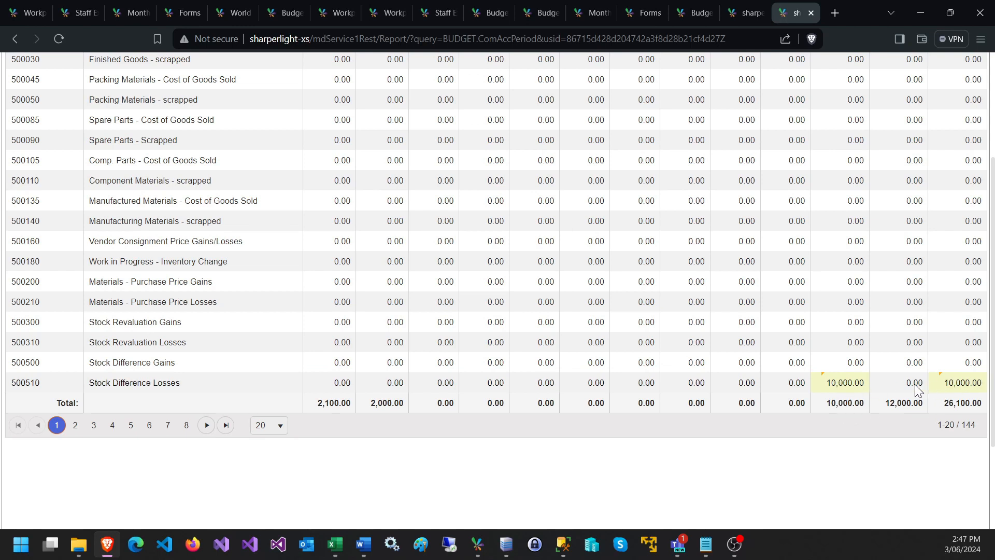
pyautogui.scroll(4, 679, 305)
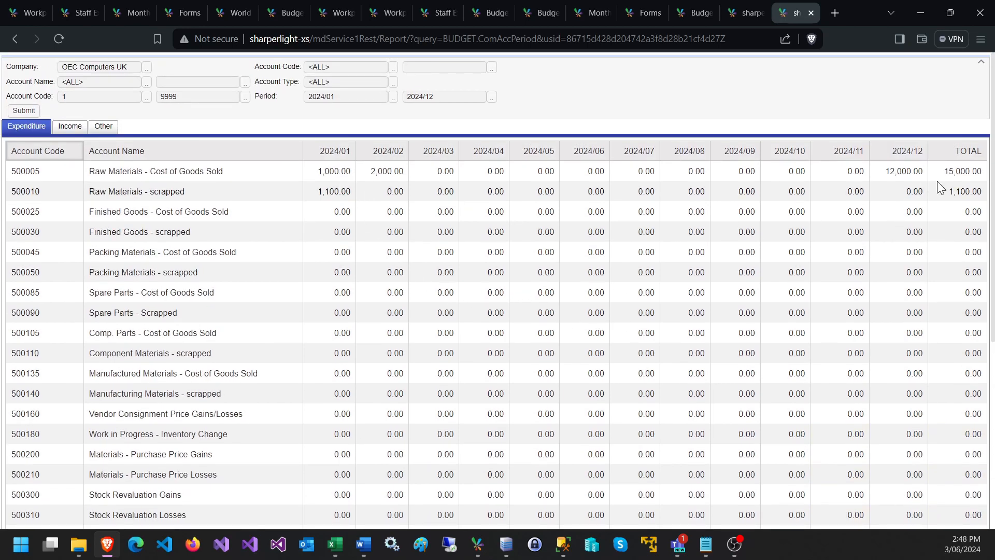
# Customise the number format of the query's {_Value} budget output to 0 decimal places and turn off zero values
pyautogui.moveTo(477, 548)
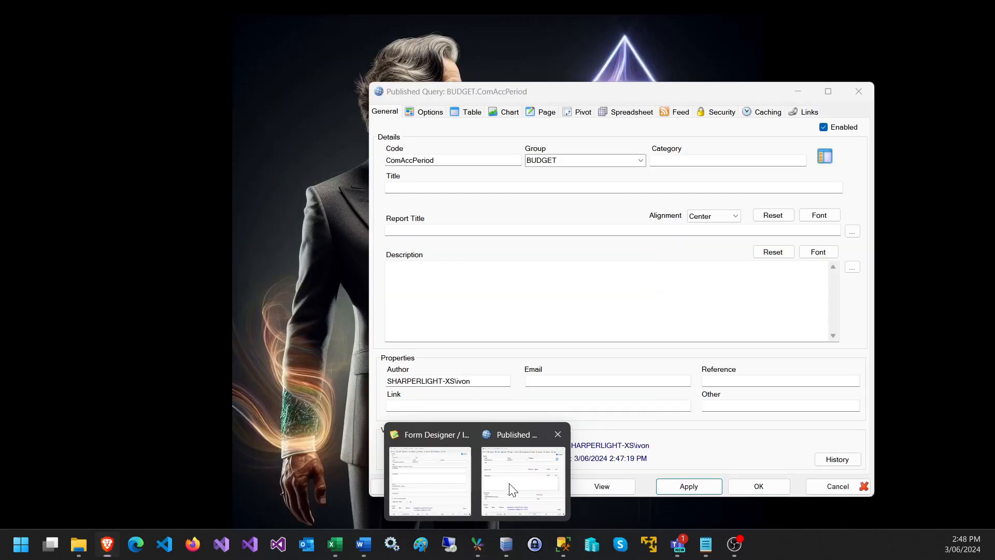
pyautogui.click(511, 483)
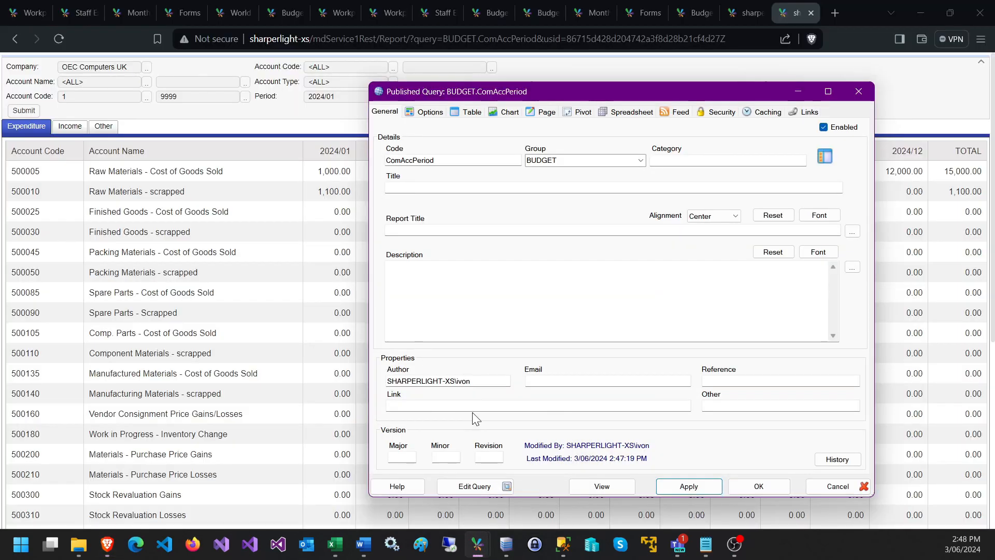
pyautogui.click(474, 486)
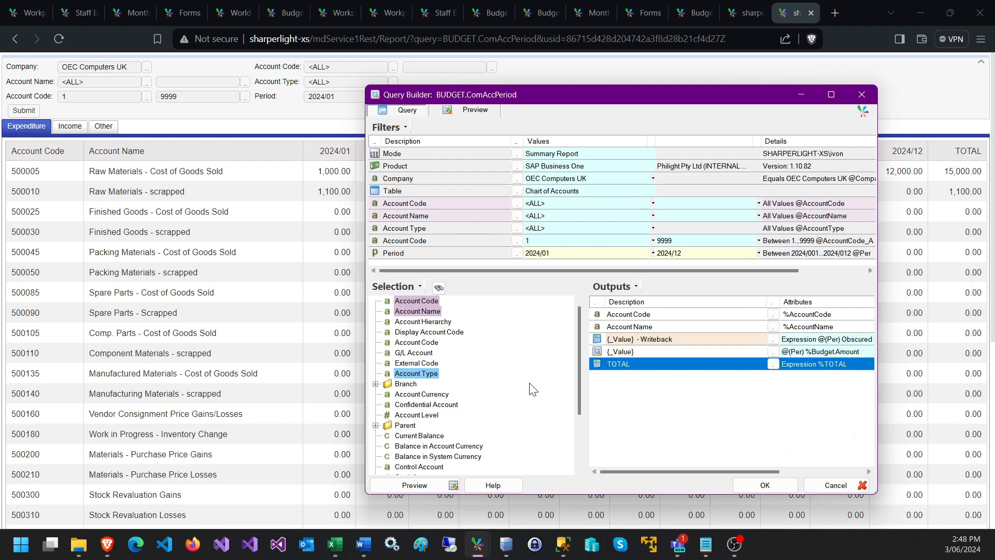
pyautogui.doubleClick(613, 353)
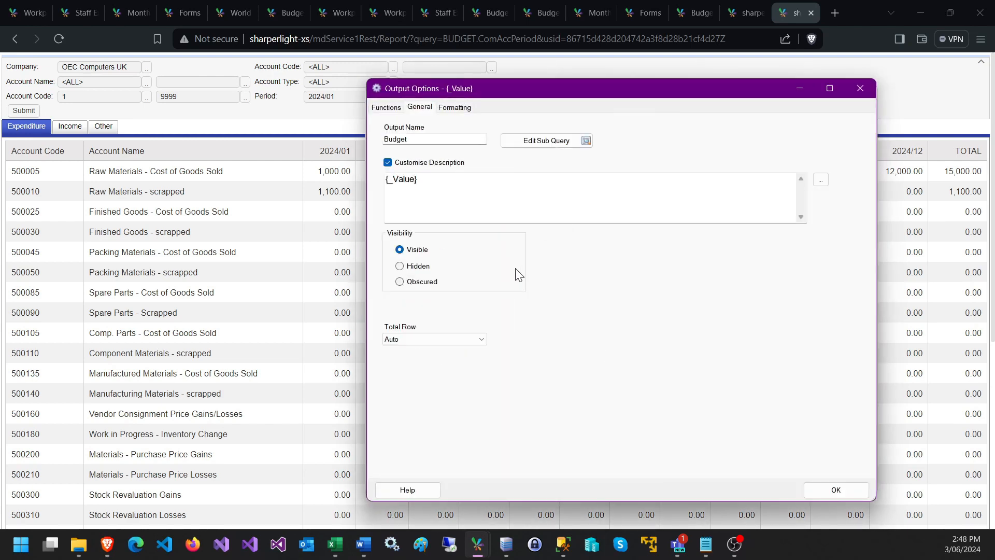
pyautogui.click(448, 109)
pyautogui.click(403, 124)
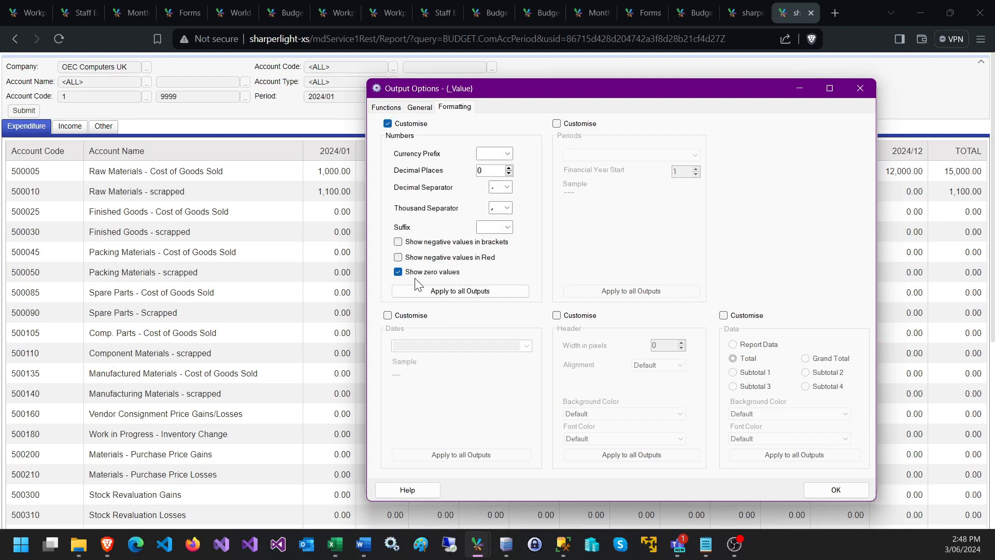
pyautogui.click(428, 274)
pyautogui.click(820, 488)
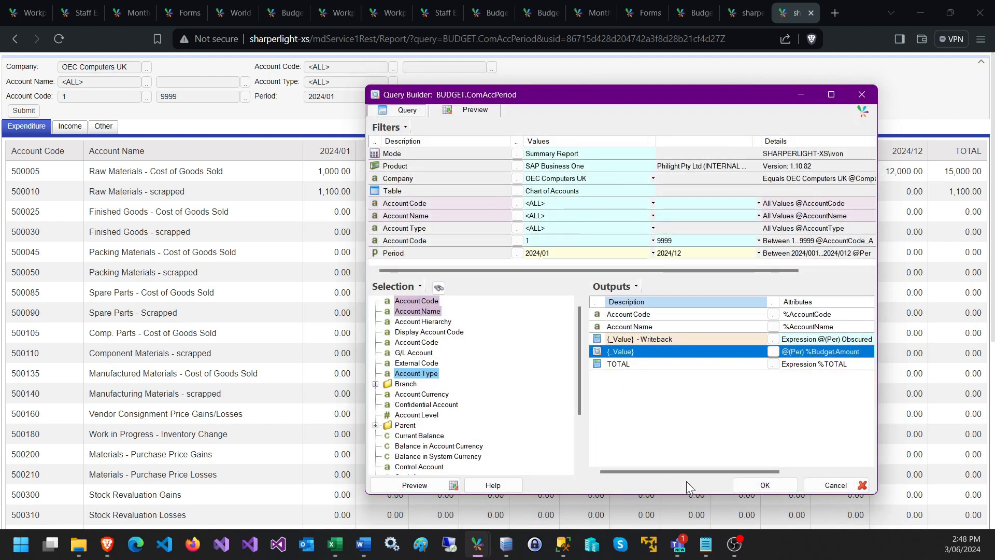
# Accept the query, apply the formatting change, resubmit the report and open the 2024/02 budget cell of account 500030
pyautogui.click(761, 485)
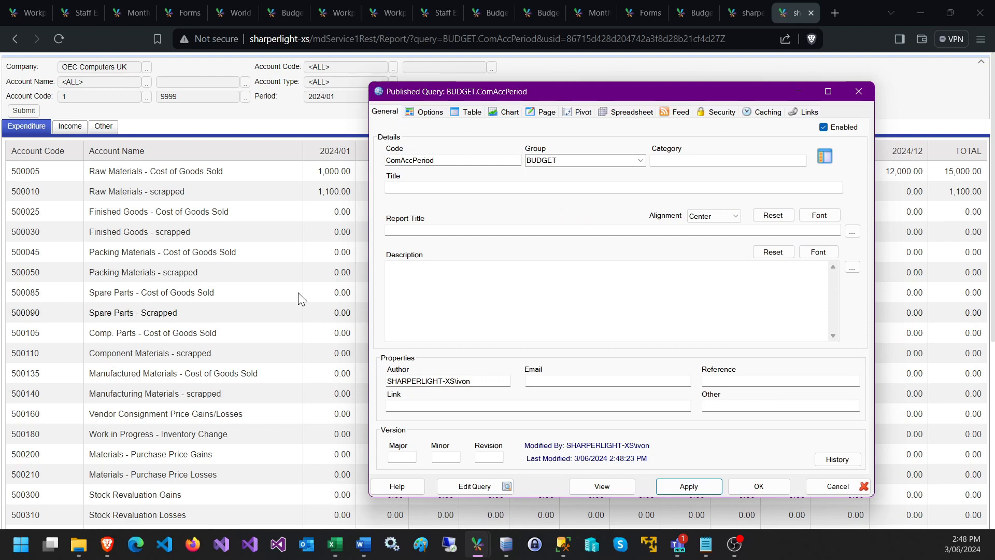
pyautogui.click(24, 110)
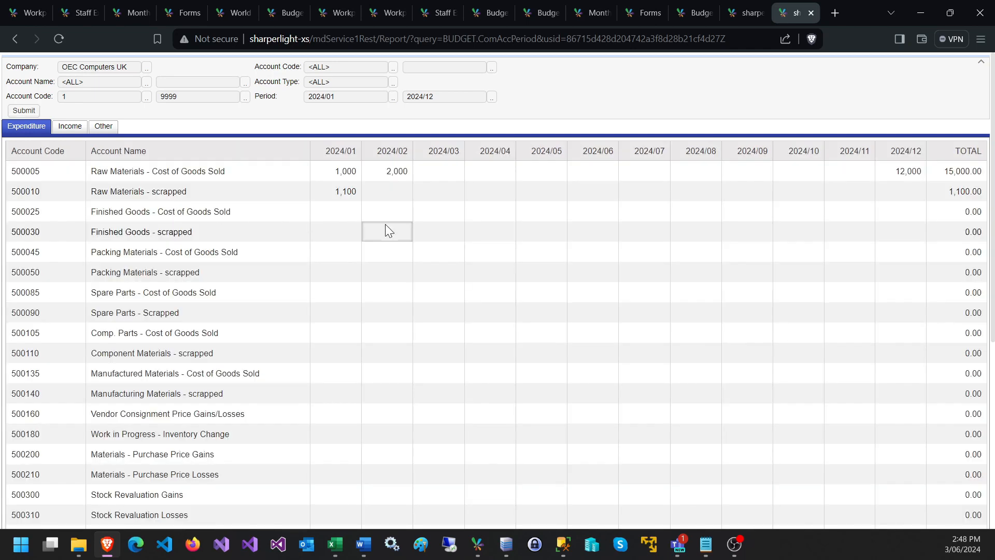
pyautogui.click(388, 231)
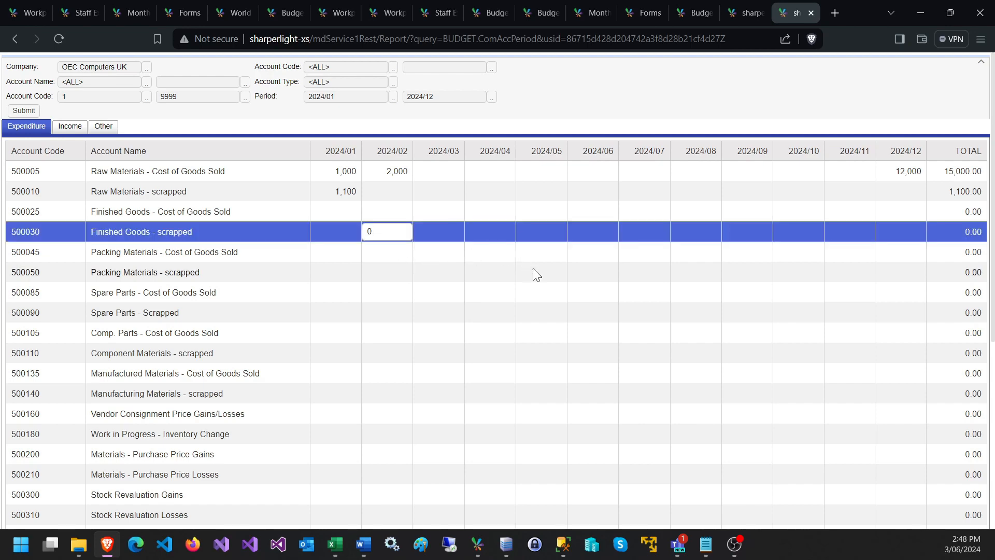
pyautogui.click(584, 275)
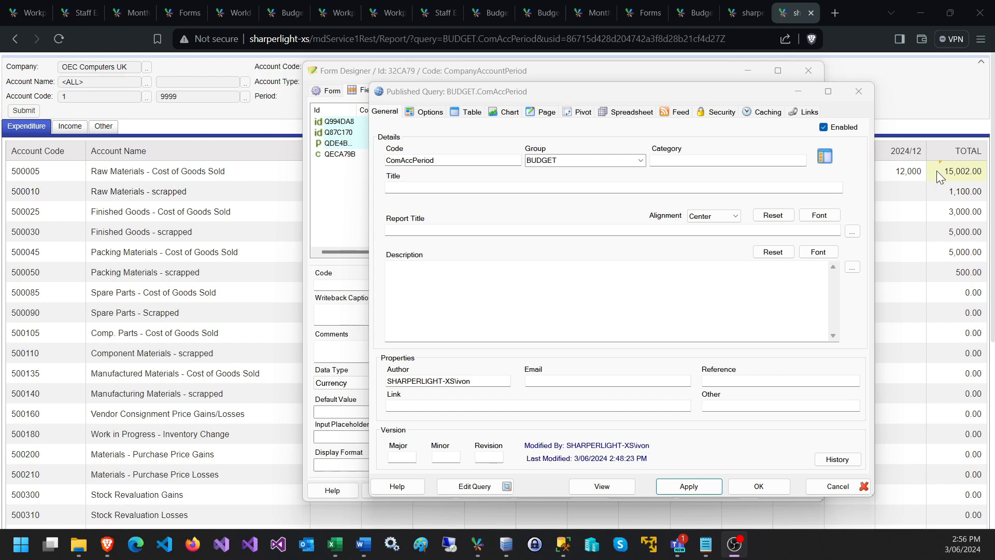
# Set the published query's annotations to Selected Items with the Company filter and the Account Code output as search criteria
pyautogui.click(430, 112)
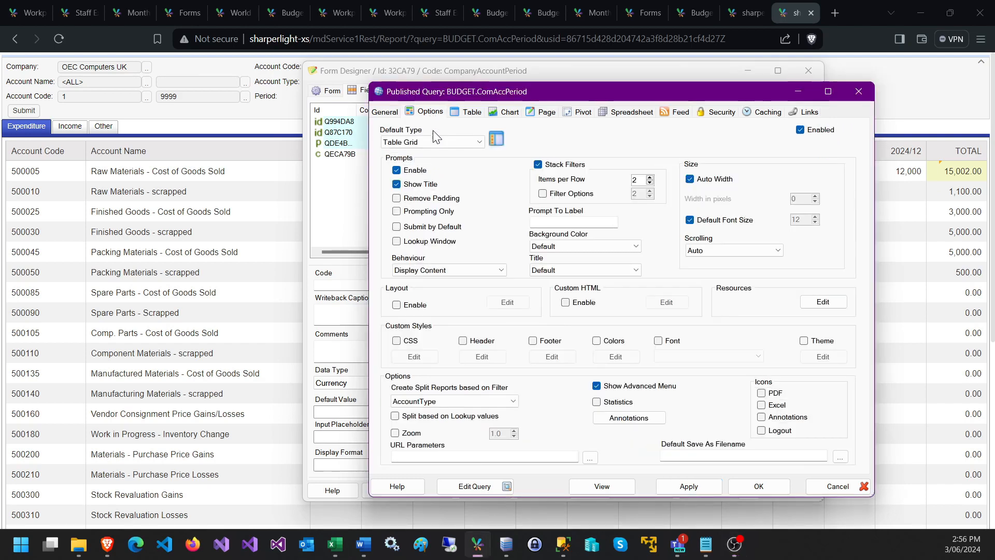
pyautogui.click(621, 427)
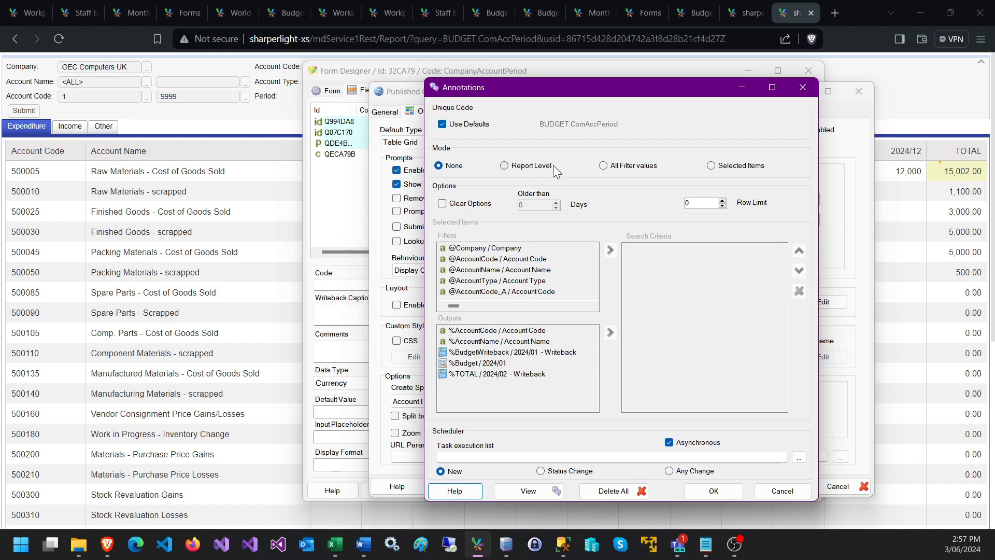
pyautogui.click(617, 168)
pyautogui.click(735, 167)
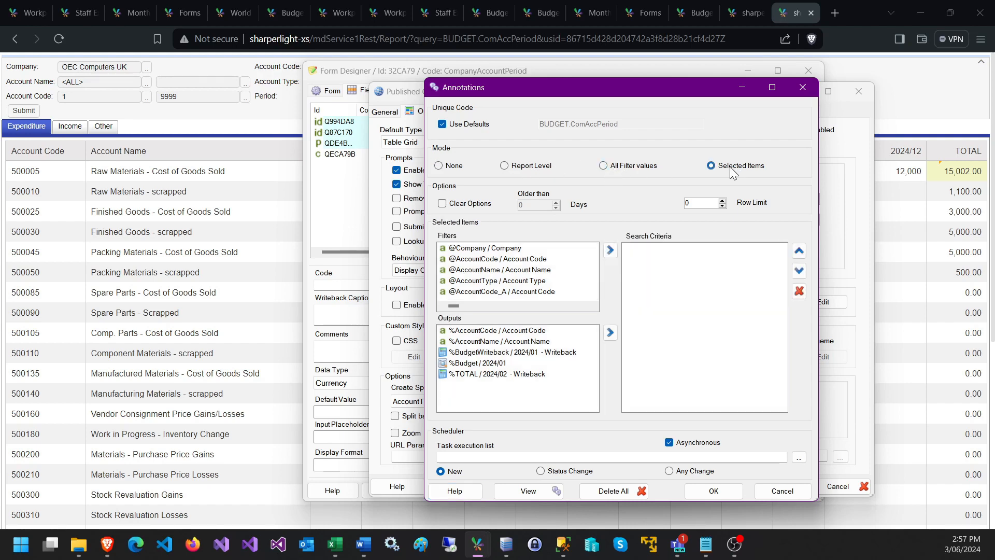
pyautogui.doubleClick(474, 250)
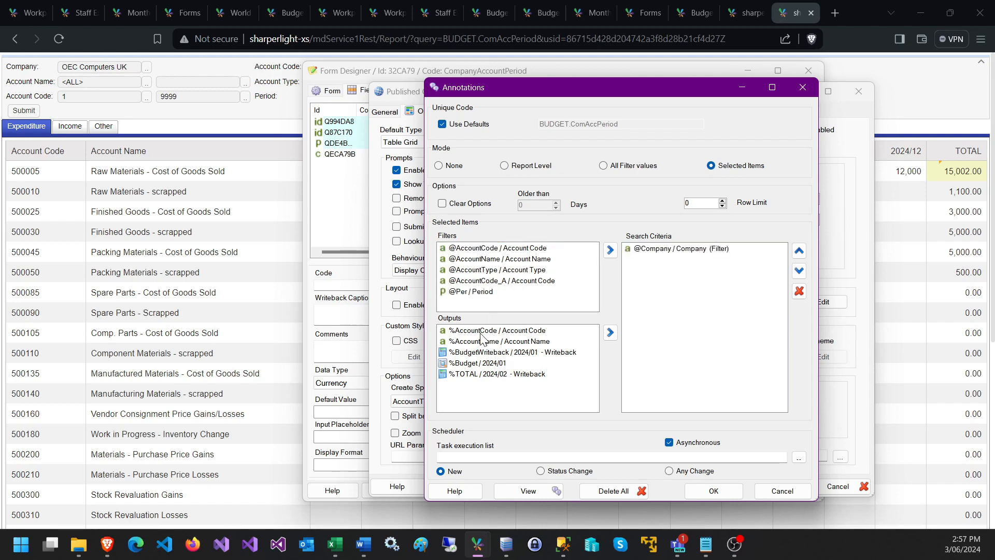
pyautogui.doubleClick(459, 332)
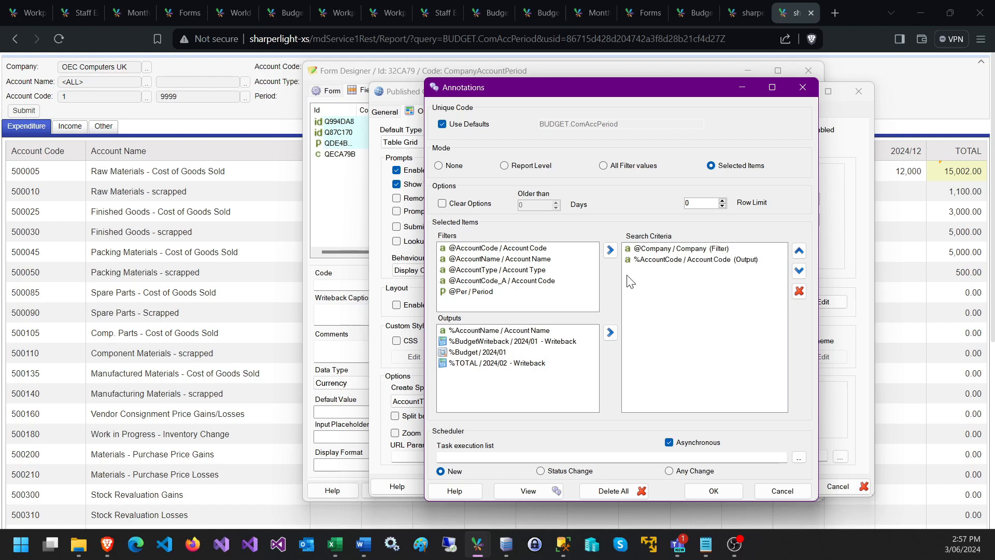
# Try adding the Period filter to the annotation search criteria and remove it again
pyautogui.click(657, 263)
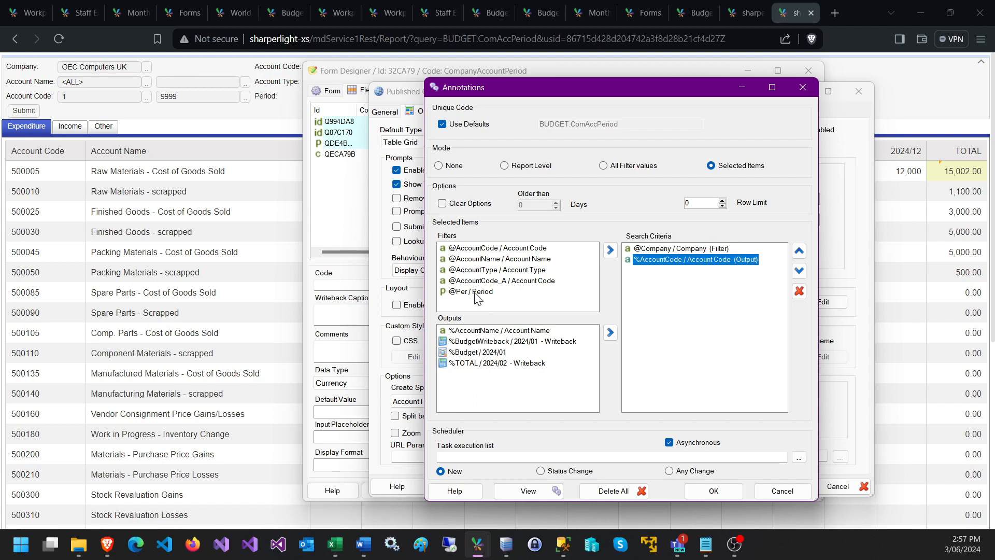
pyautogui.moveTo(477, 296); pyautogui.dragTo(653, 278)
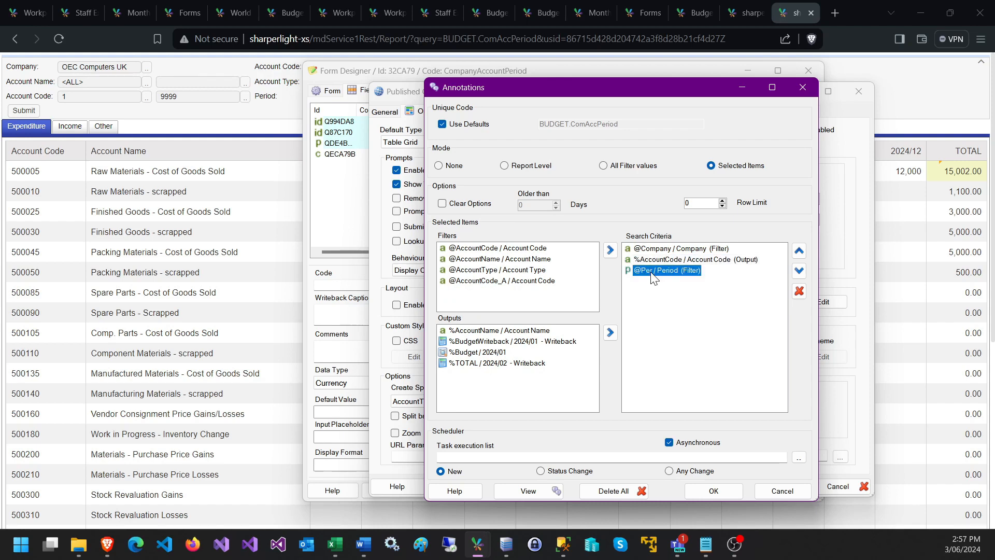
pyautogui.click(798, 291)
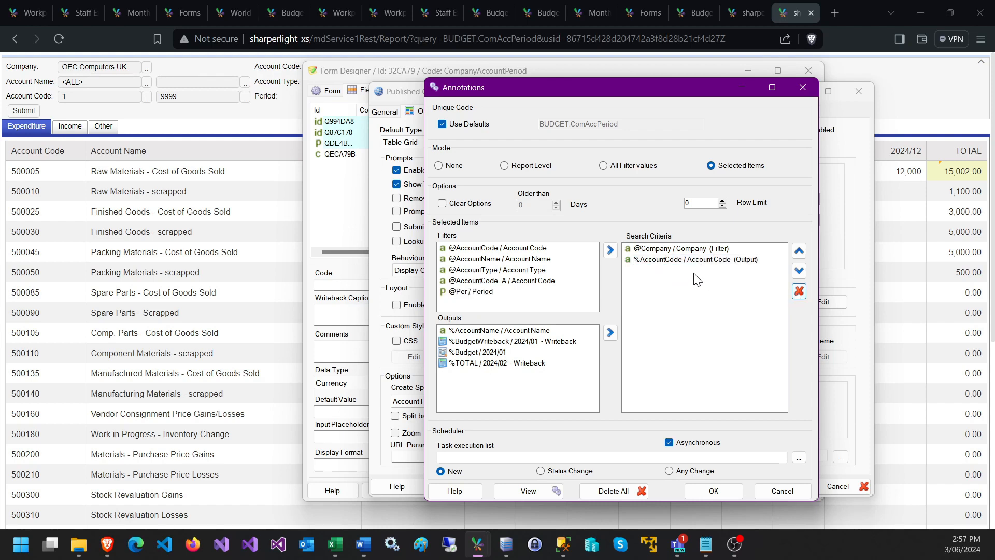
# Review the Company and Account Code search criteria and accept the annotation settings
pyautogui.click(656, 259)
pyautogui.click(656, 249)
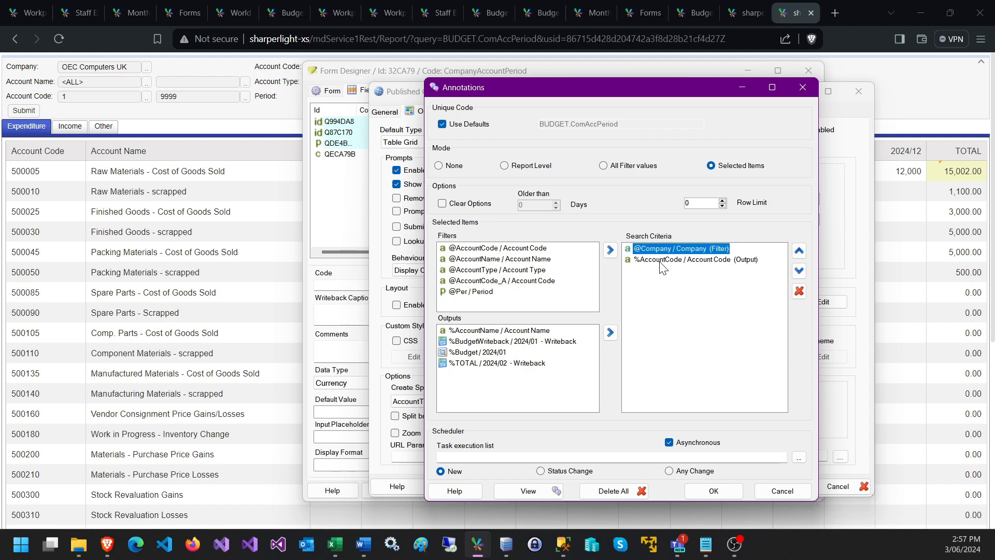
pyautogui.click(661, 260)
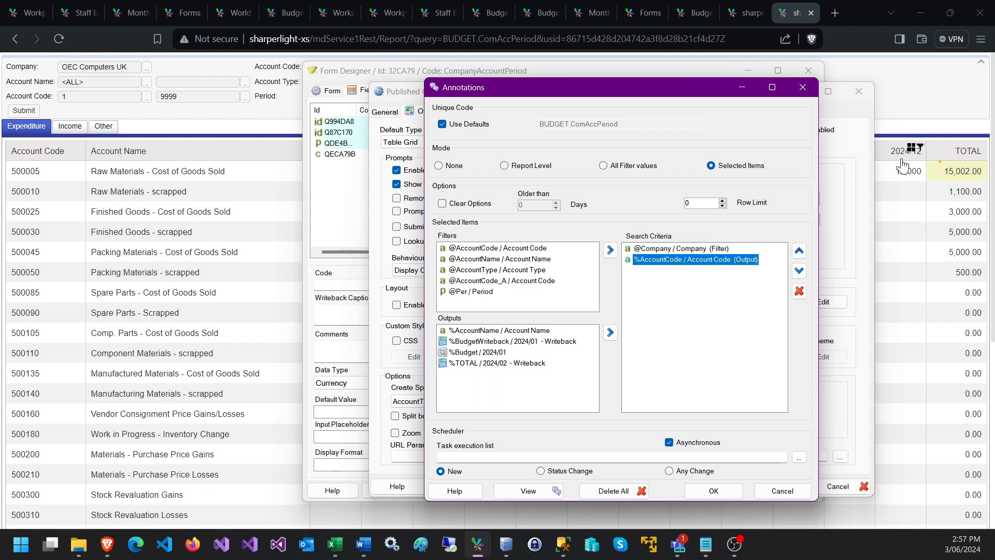
pyautogui.click(700, 492)
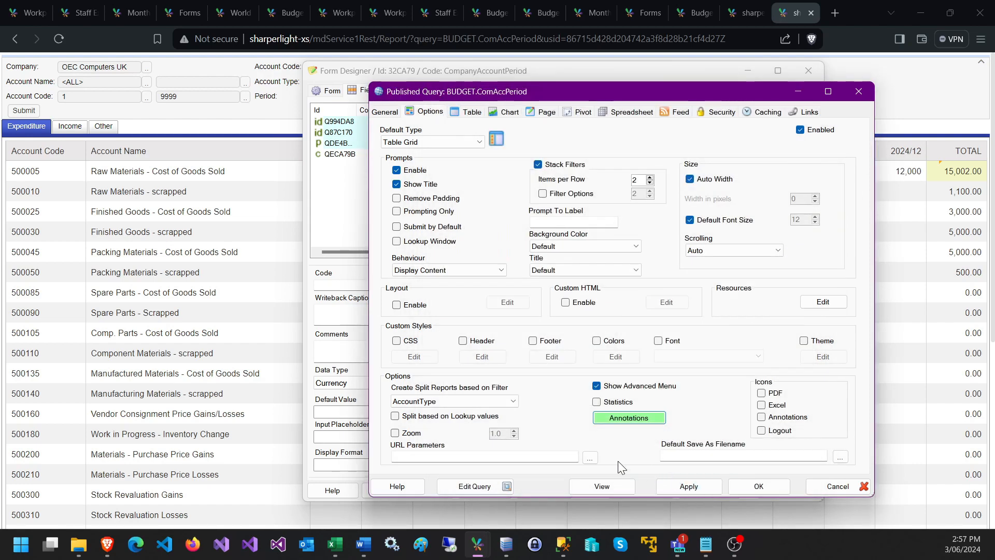
# Add an expression output below Account Name in the query with the formula AnnotationsIcon() and the HTML data type
pyautogui.click(459, 489)
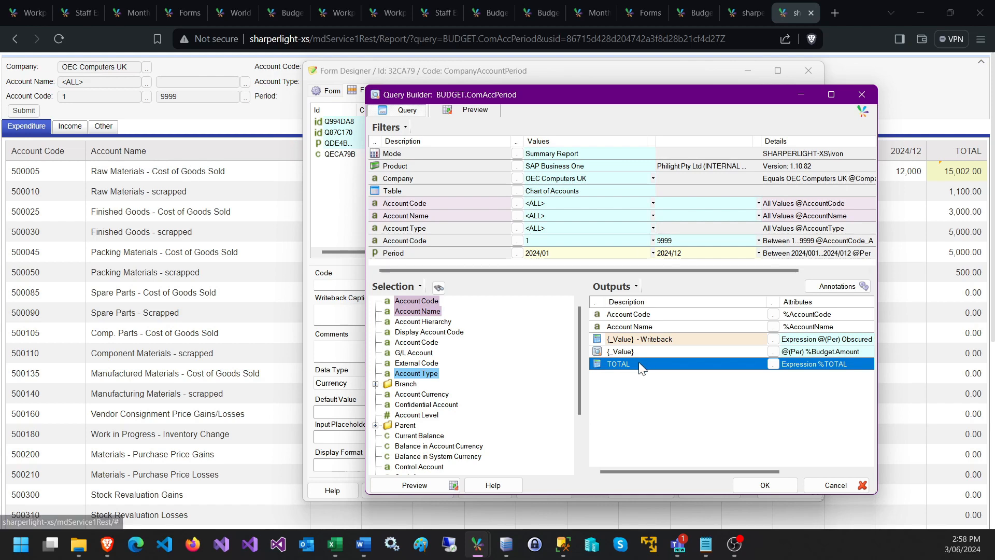
pyautogui.click(626, 326)
pyautogui.rightClick(626, 325)
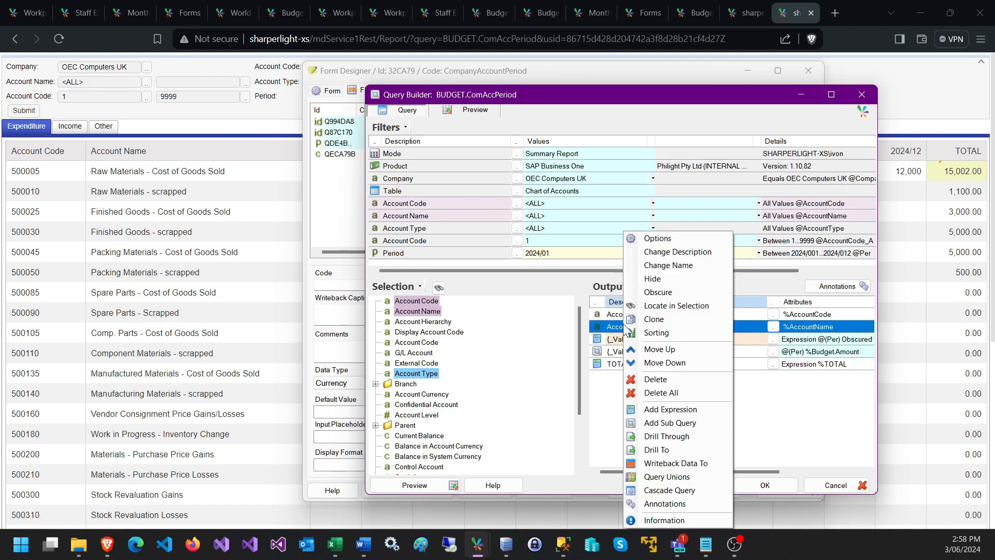
pyautogui.click(651, 410)
pyautogui.click(439, 467)
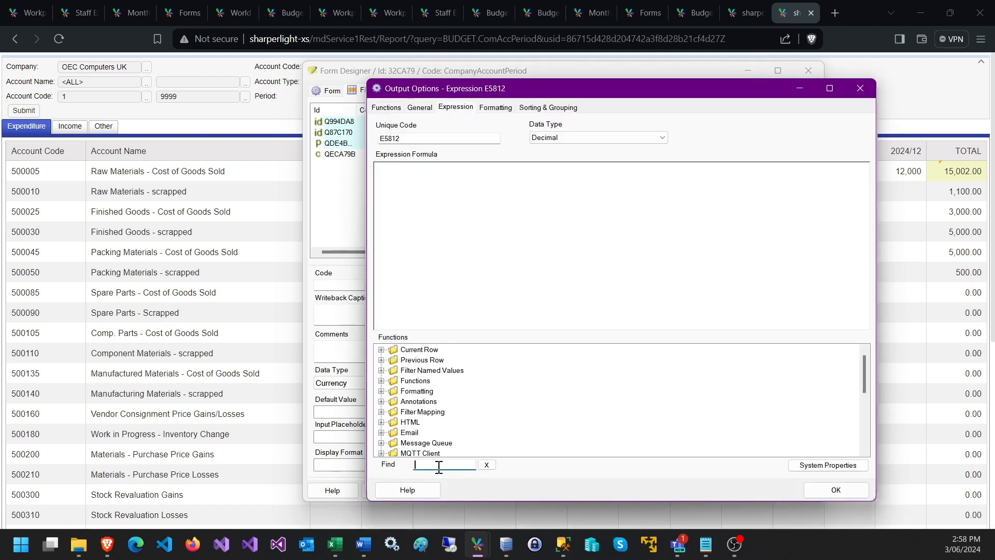
pyautogui.click(381, 402)
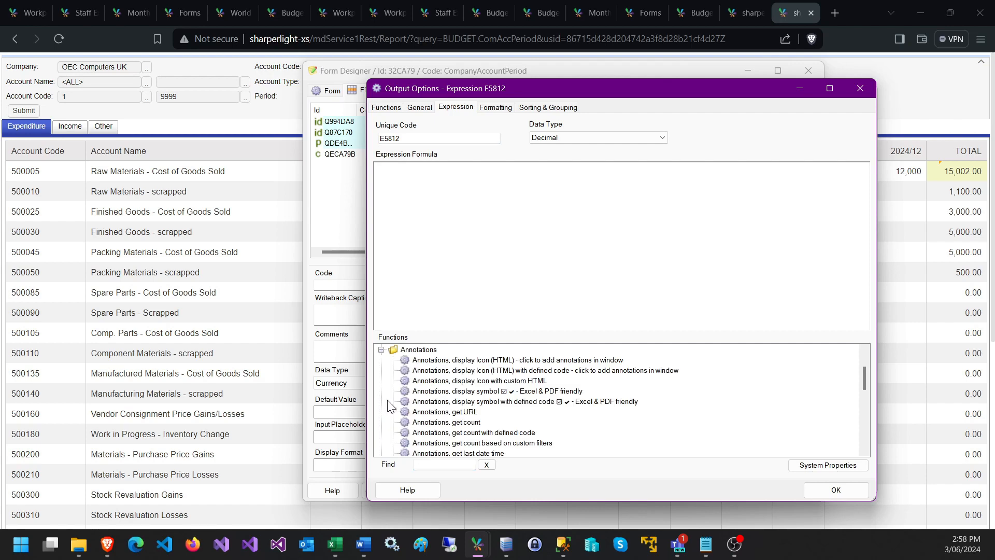
pyautogui.click(443, 360)
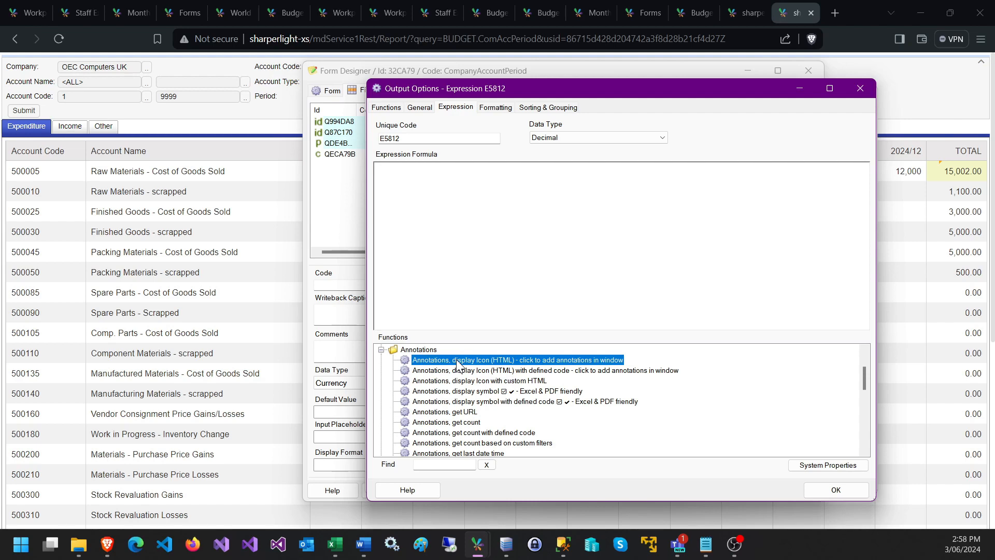
pyautogui.doubleClick(459, 364)
pyautogui.click(813, 490)
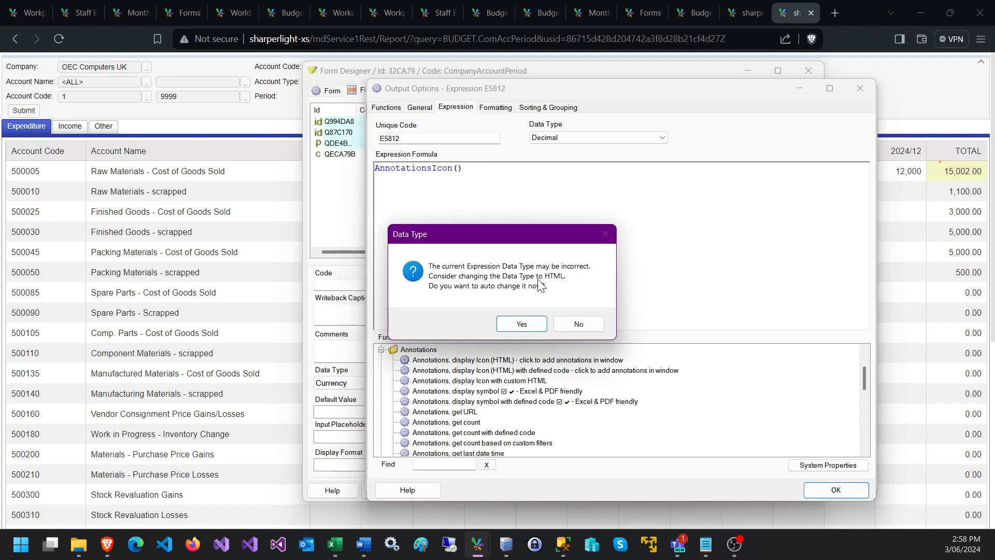
pyautogui.click(523, 324)
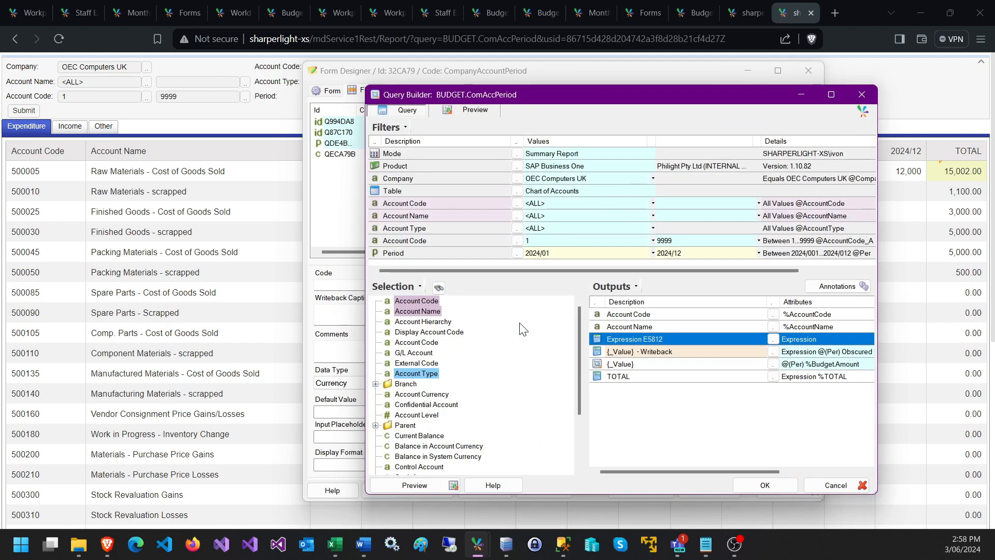
# Rename the description of the new expression output below Account Name to Notes
pyautogui.rightClick(624, 339)
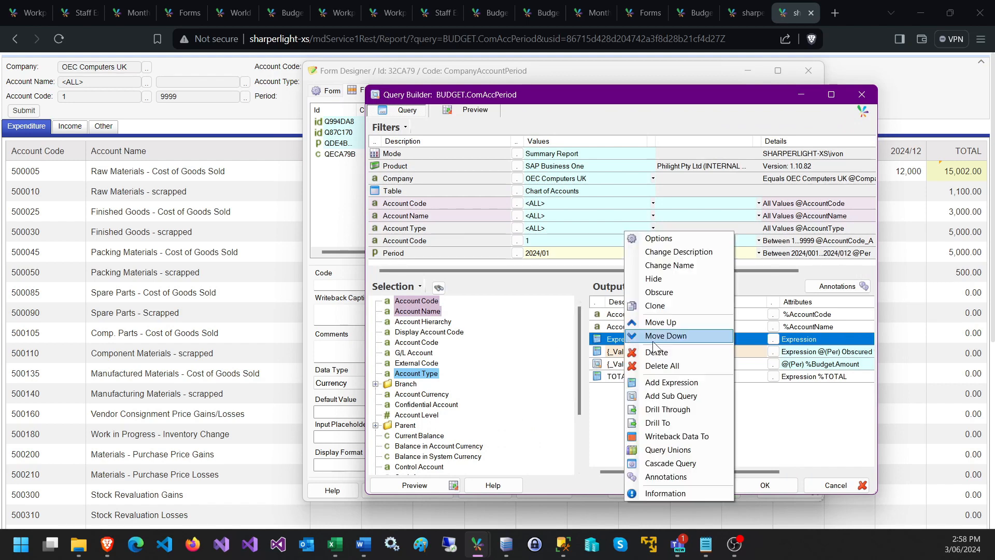
pyautogui.click(673, 255)
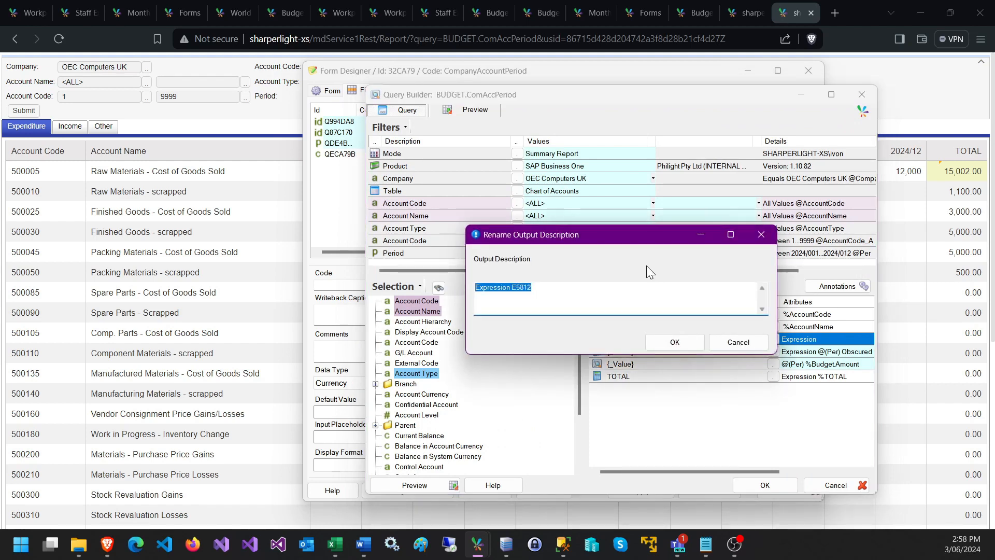
pyautogui.write('Notes')
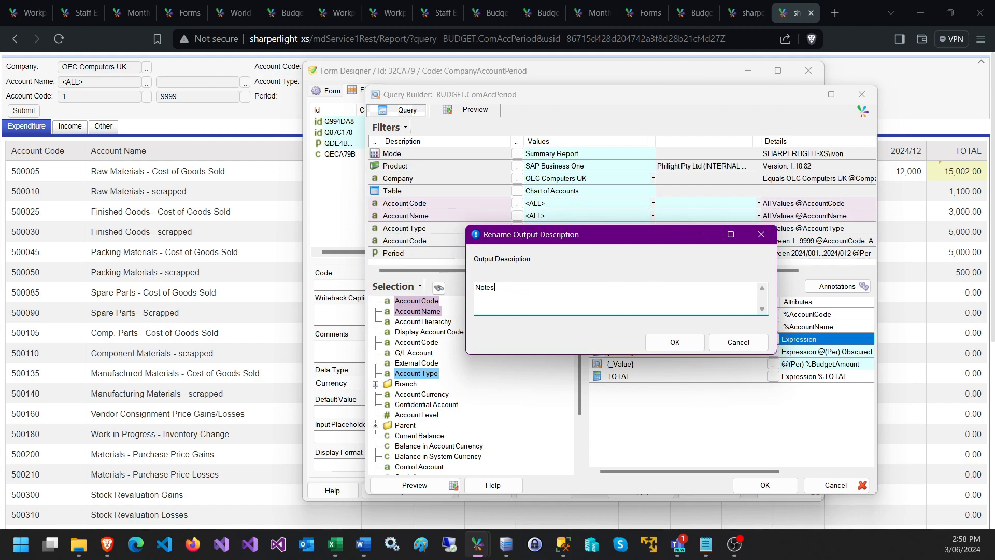
pyautogui.click(674, 342)
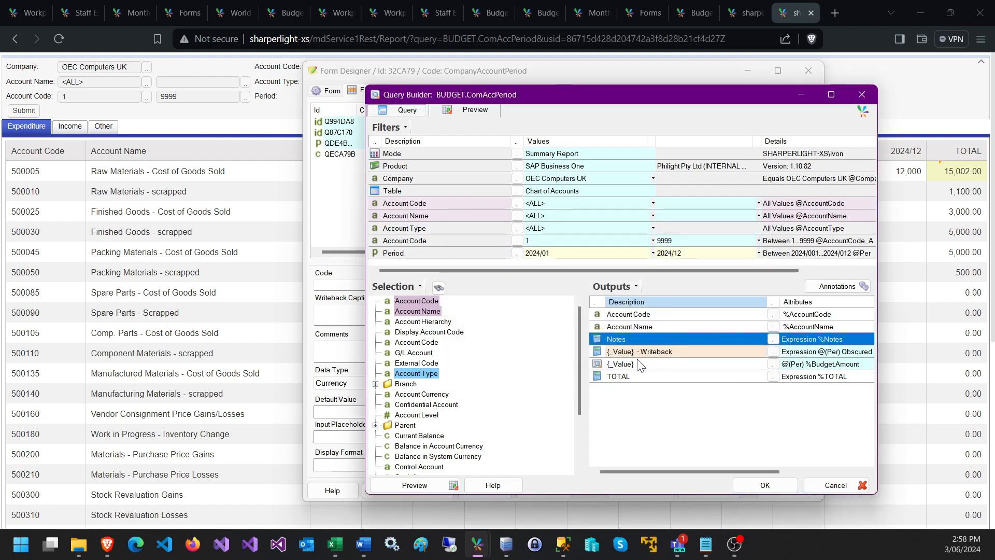
# Accept the query, apply the published query changes, and reload and run the budget report in the browser
pyautogui.click(641, 365)
pyautogui.click(752, 486)
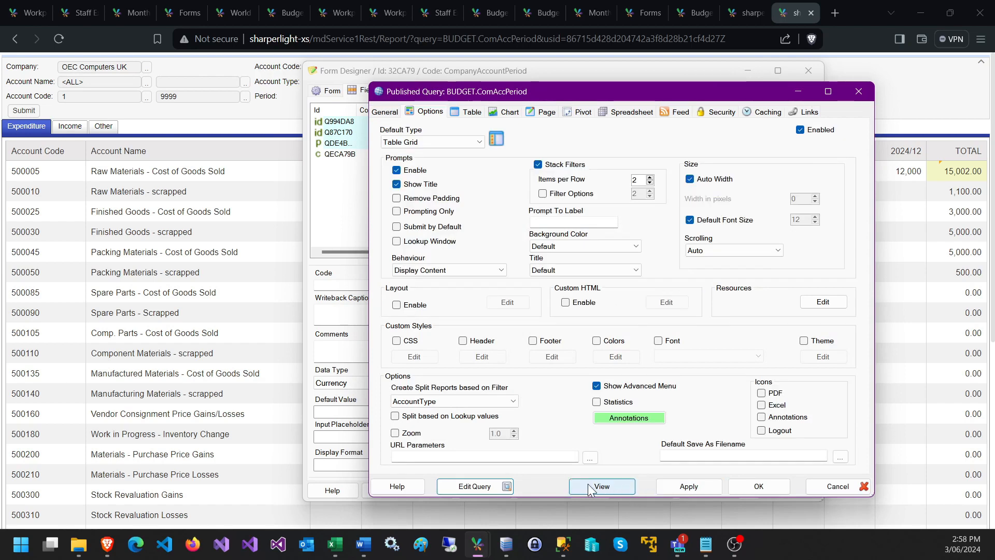
pyautogui.click(679, 486)
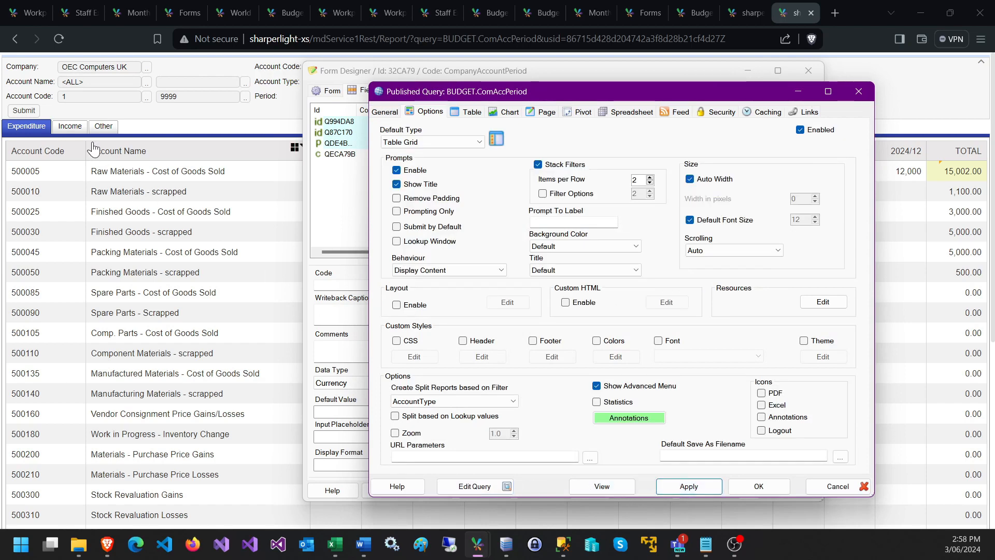
pyautogui.click(57, 43)
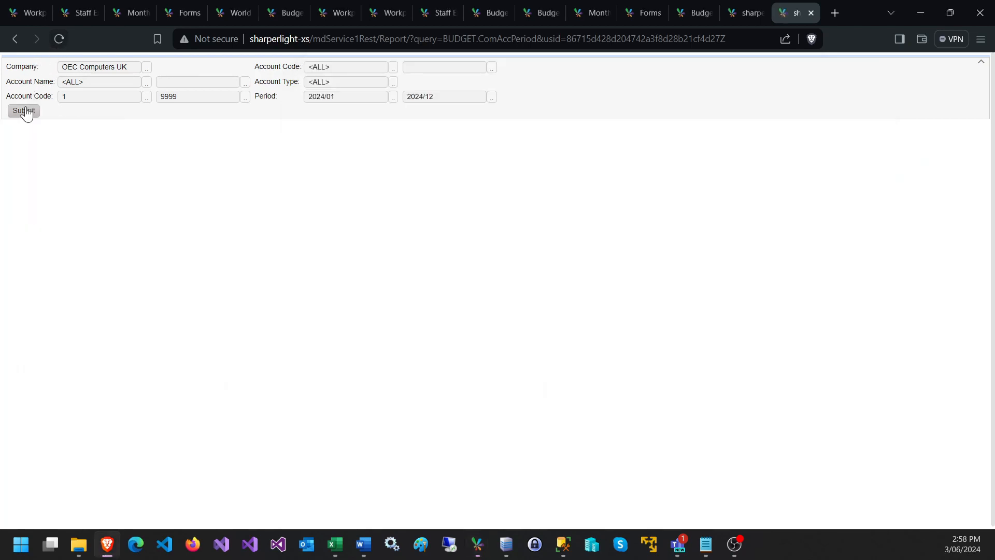
pyautogui.click(29, 111)
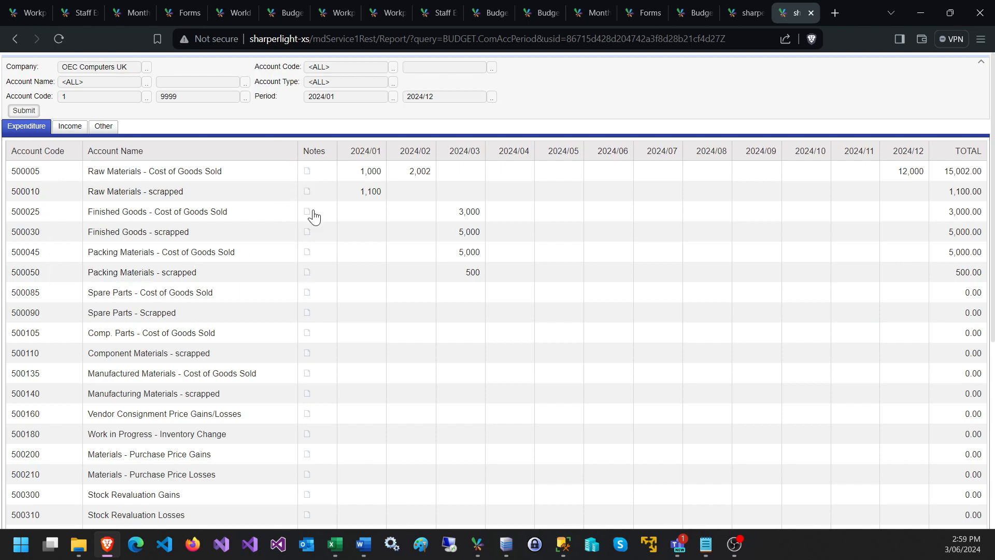
# Add the note "Check these budget they look a bit high" to Raw Materials - scrapped and tick the note's checkbox
pyautogui.click(307, 195)
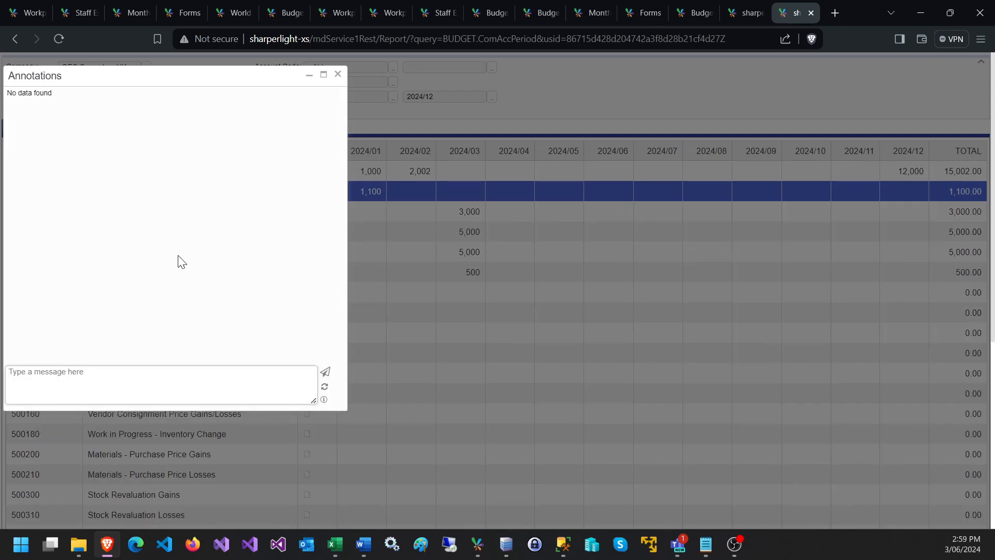
pyautogui.write('Check these budget they look a bit high')
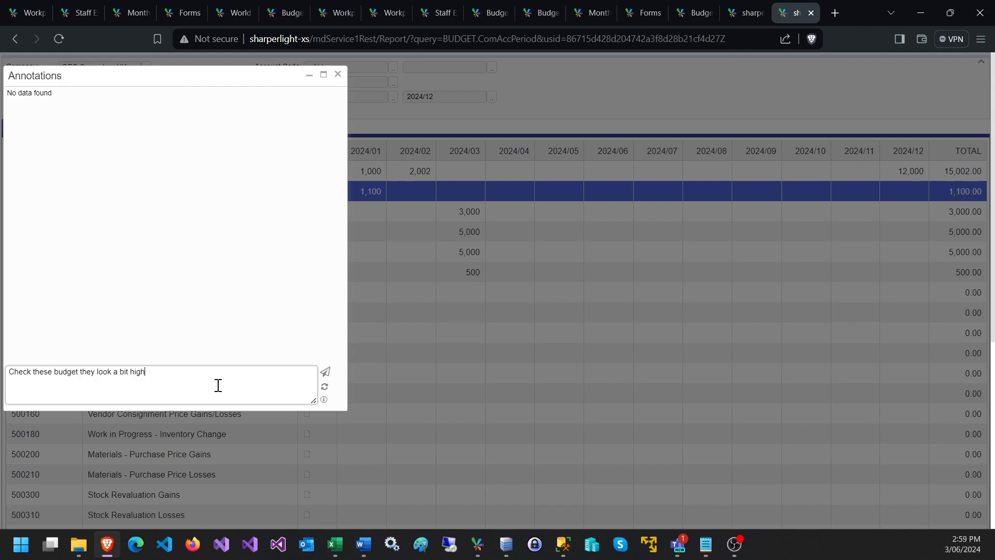
pyautogui.click(325, 371)
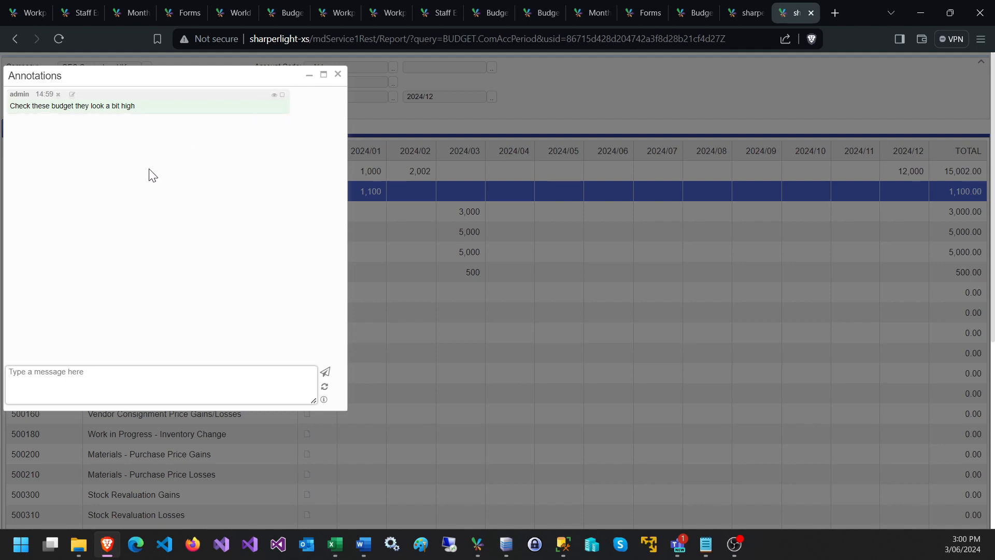
pyautogui.click(282, 95)
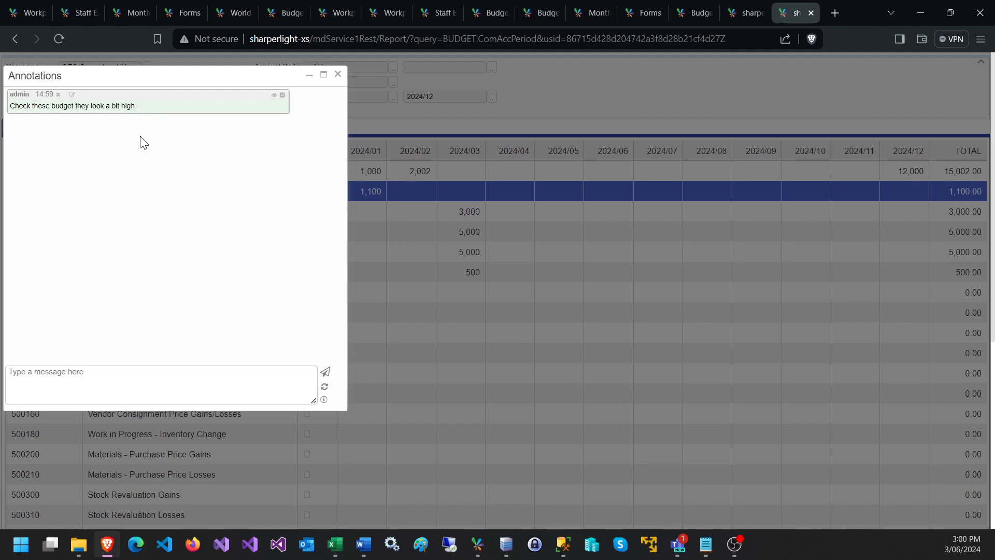
# Close the Annotations window and rerun the budget report to refresh the Notes column
pyautogui.moveTo(117, 76); pyautogui.dragTo(314, 155)
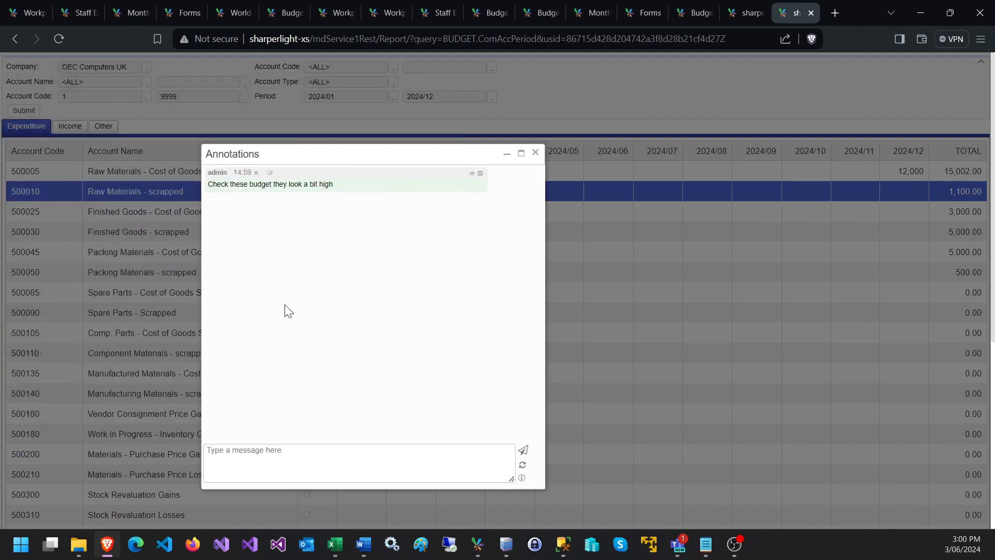
pyautogui.click(536, 153)
pyautogui.click(20, 110)
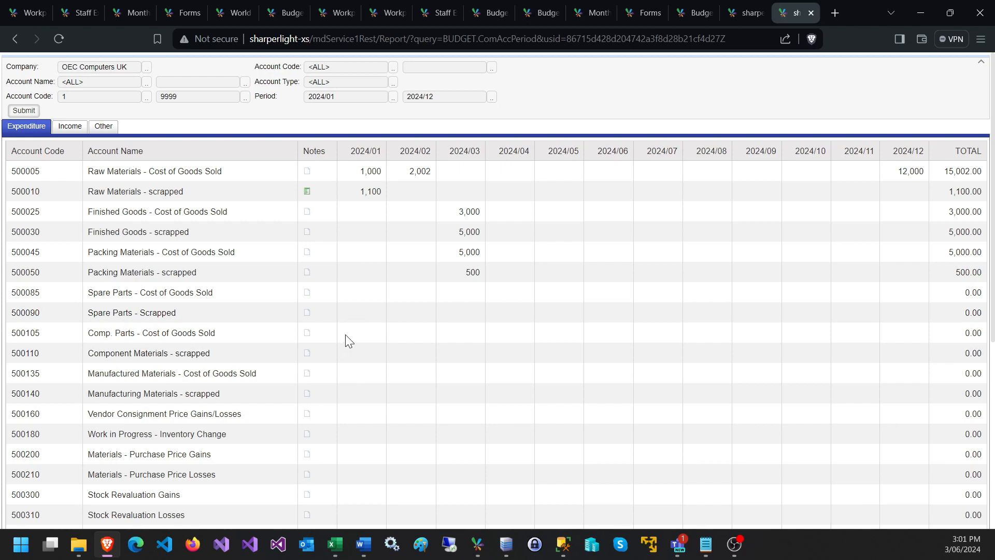
# Examine the Conditional Data Delete option in the CompanyAccountPeriod form's administration settings and cancel the deletion
pyautogui.click(405, 312)
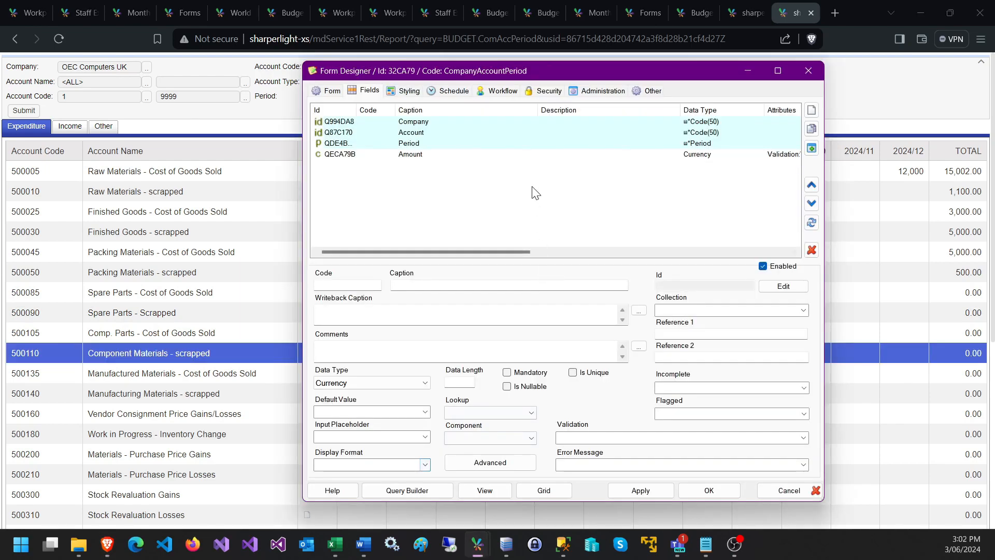
pyautogui.click(590, 95)
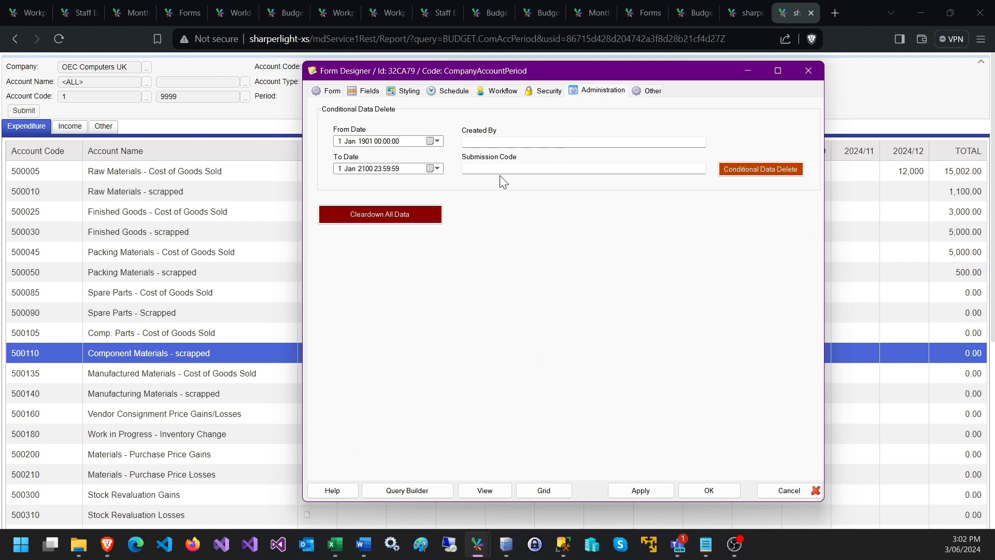
pyautogui.click(751, 171)
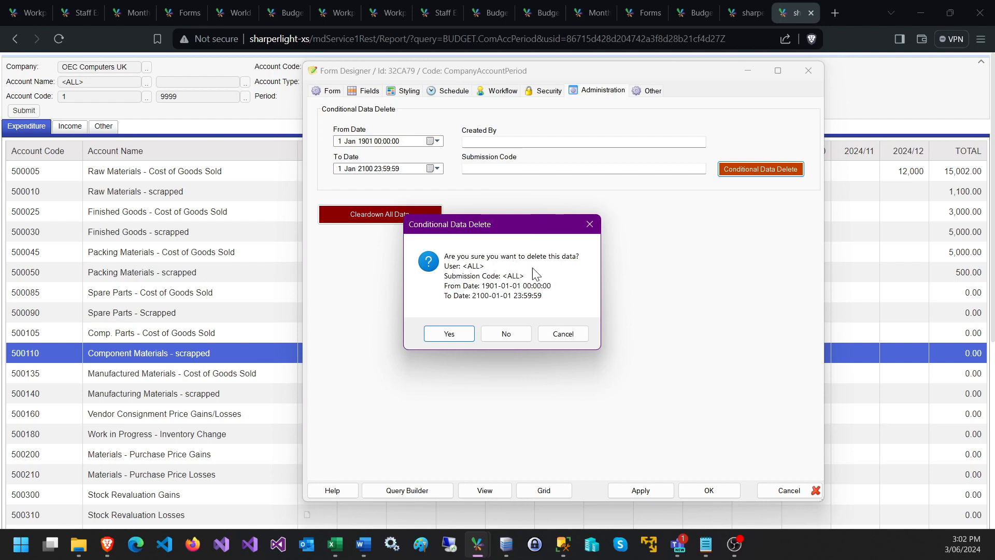
pyautogui.click(563, 334)
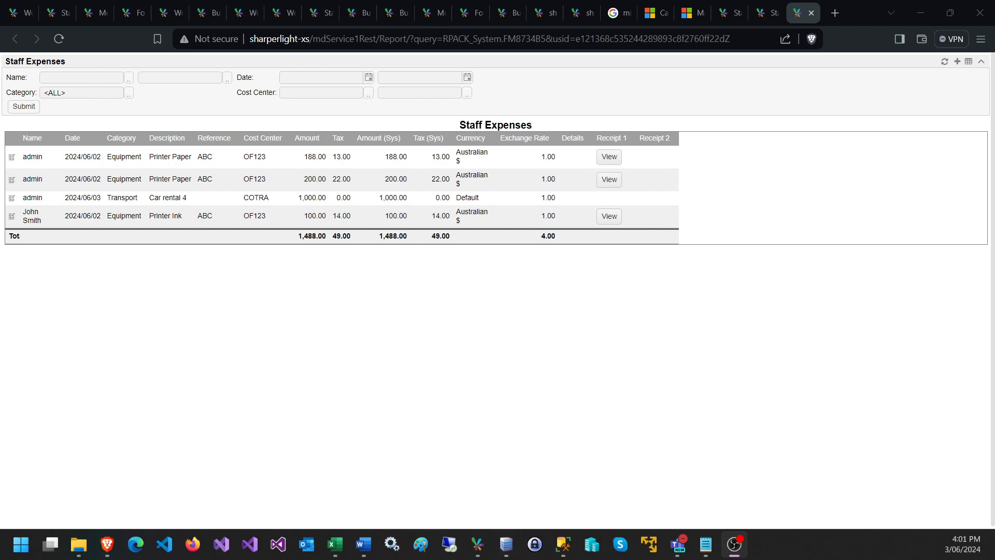
# Check the Test channel in Microsoft Teams for staff expense posts, and return to the Staff Expenses report with its filters shown
pyautogui.hotkey('alt', 'Tab')
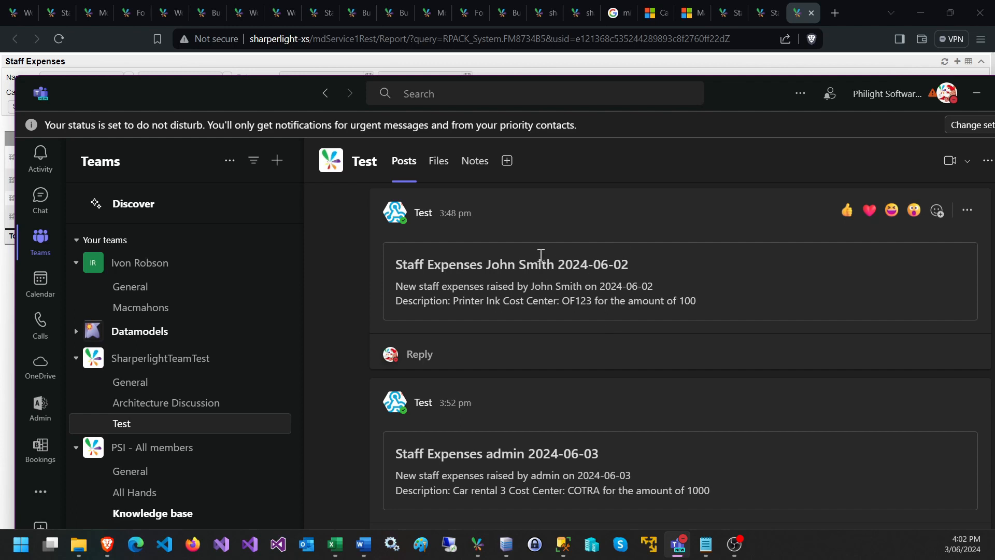
pyautogui.click(250, 58)
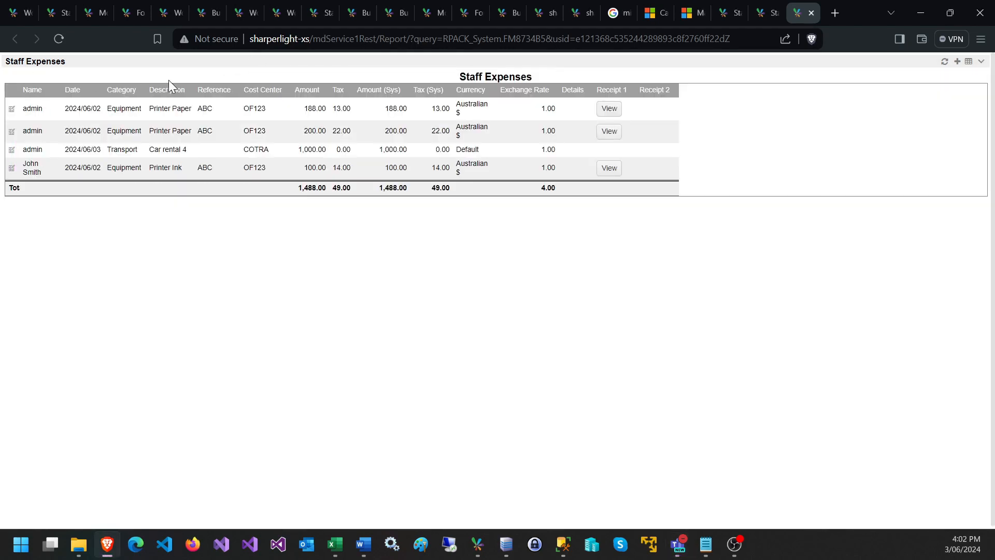
pyautogui.click(176, 63)
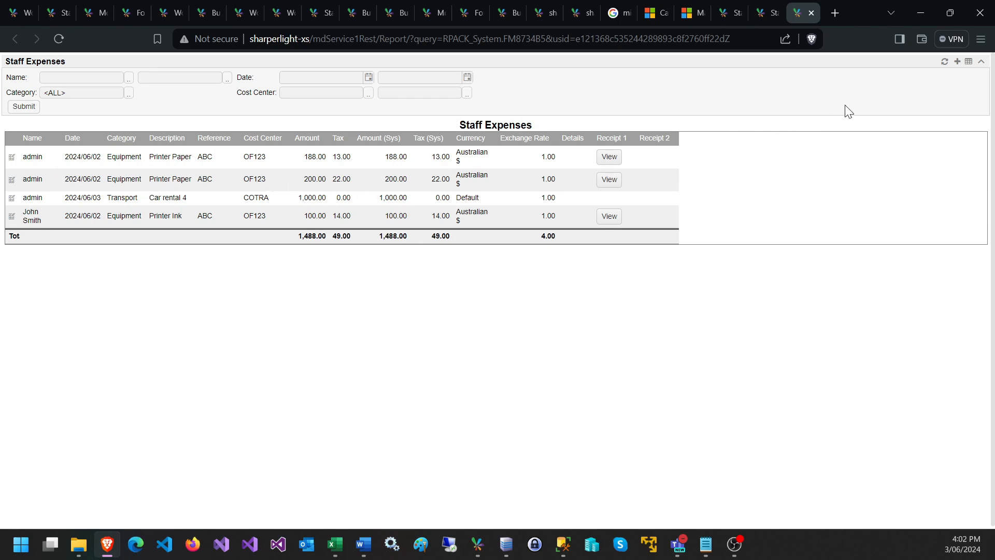
# Start a new Staff Expenses record with the category Transport and the description Car rental
pyautogui.click(959, 62)
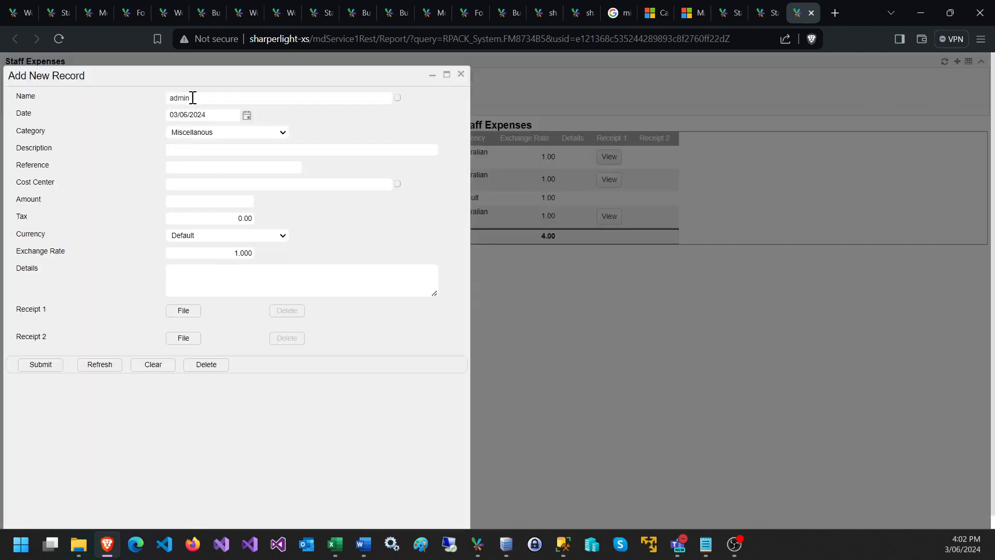
pyautogui.click(209, 136)
pyautogui.click(196, 145)
pyautogui.click(190, 149)
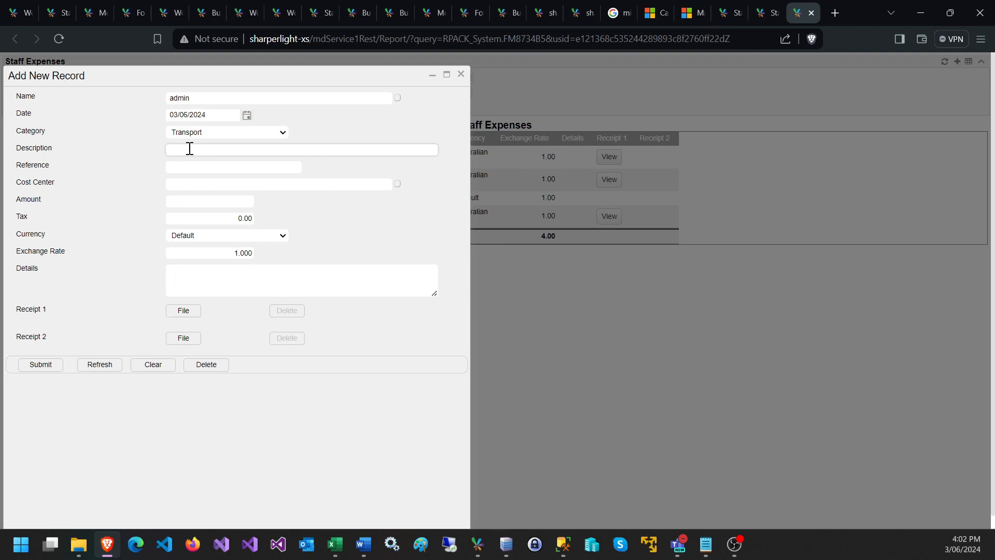
pyautogui.write('Car rental')
# Set the expense's cost center to ABC444, amount to 1,000 and tax to 100, keeping the Default currency
pyautogui.click(181, 185)
pyautogui.write('AB')
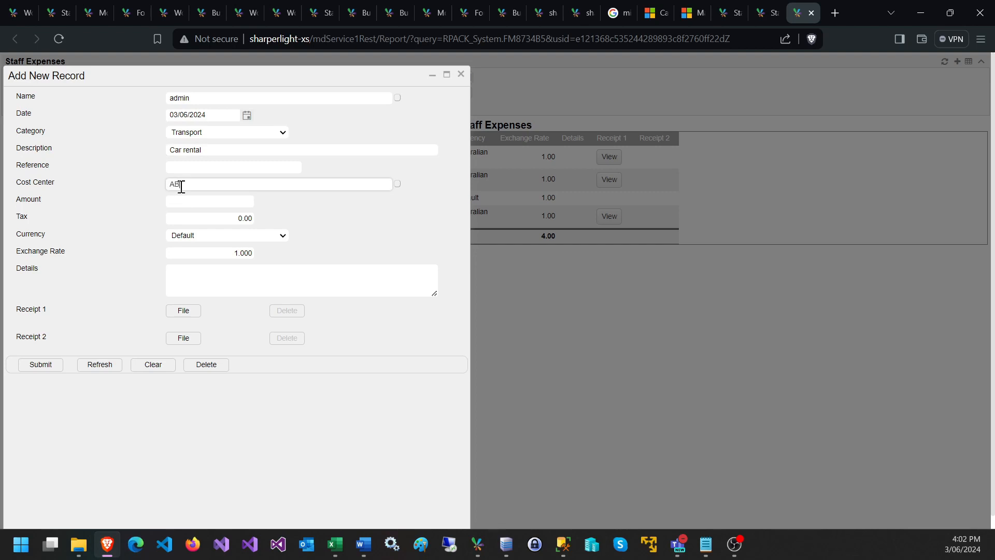
pyautogui.write('C444')
pyautogui.click(205, 205)
pyautogui.write('1,000')
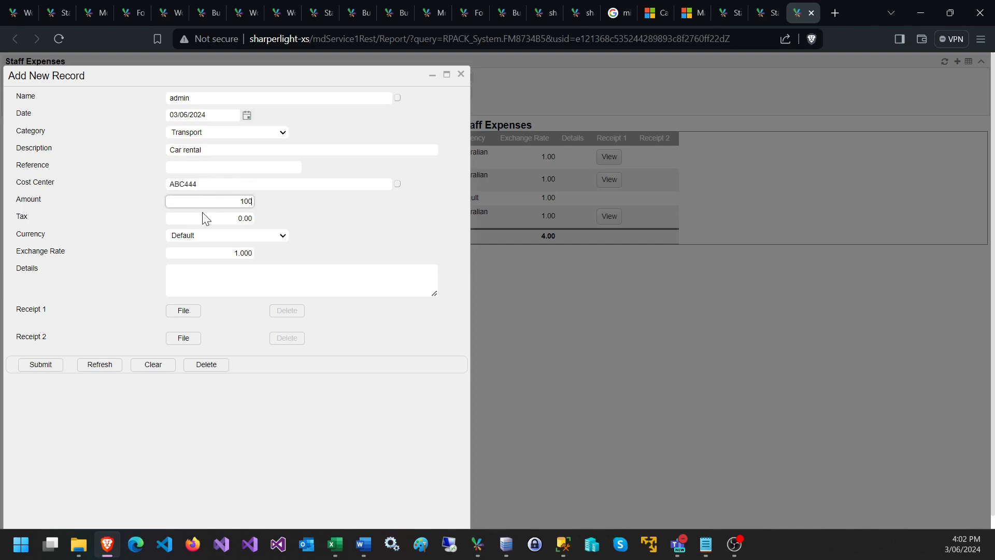
pyautogui.click(209, 216)
pyautogui.moveTo(253, 220); pyautogui.dragTo(242, 221)
pyautogui.write('100')
pyautogui.click(219, 235)
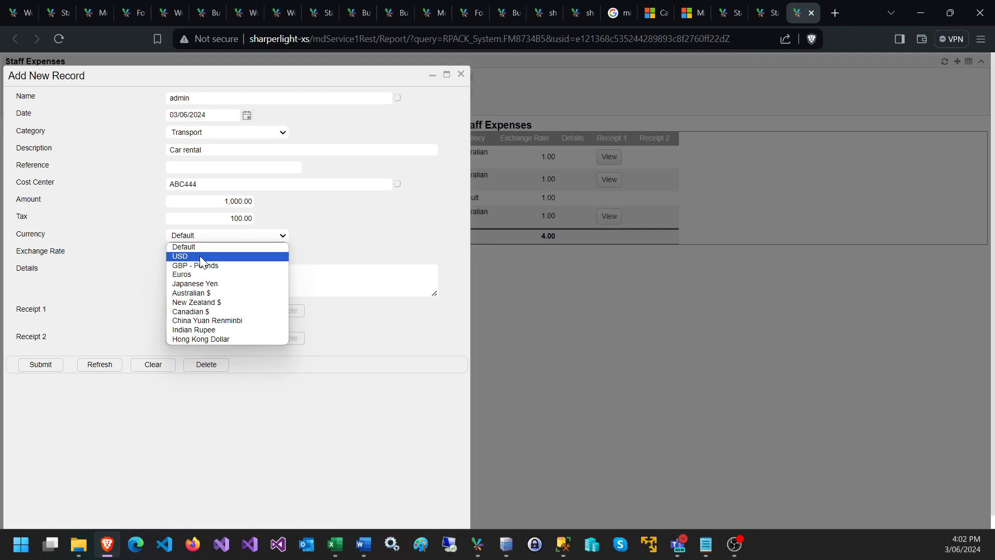
pyautogui.click(202, 248)
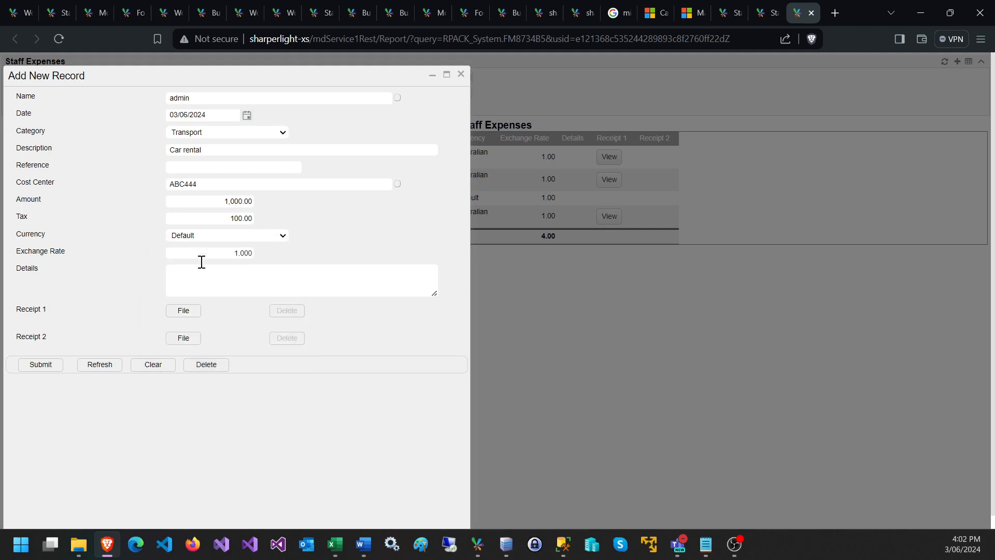
pyautogui.click(197, 278)
# Attach a picture file from the Pictures folder as Receipt 1 and submit the expense record
pyautogui.click(197, 313)
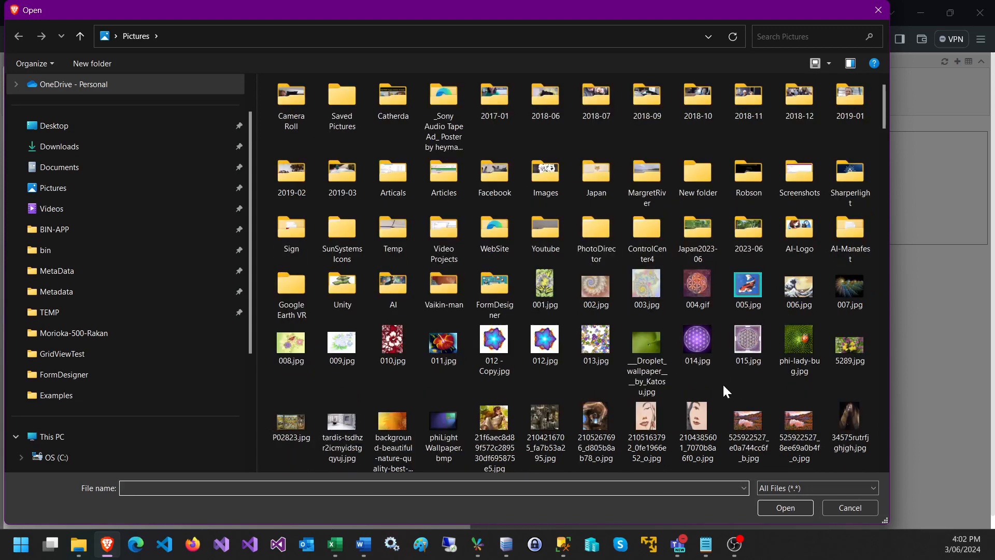
pyautogui.scroll(-4, 722, 383)
pyautogui.doubleClick(643, 414)
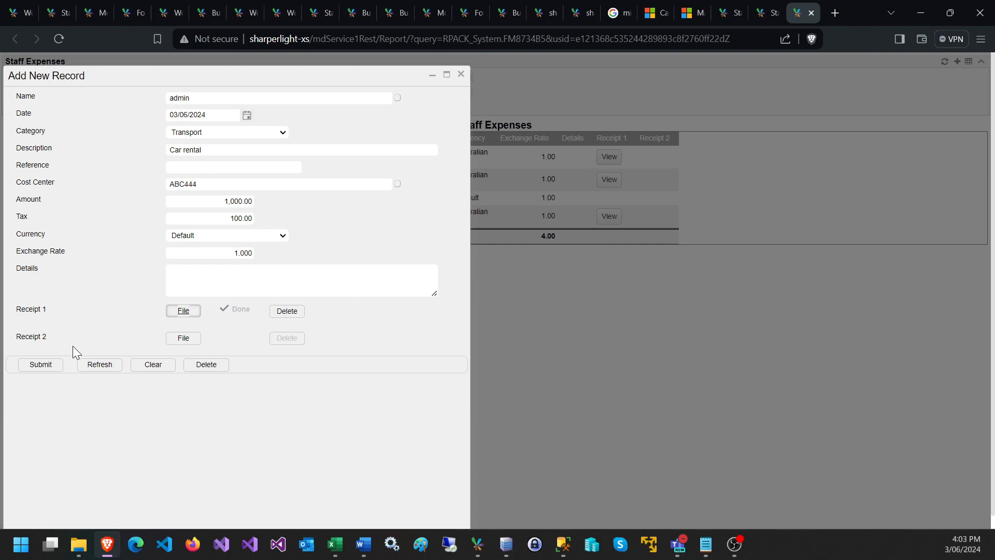
pyautogui.click(51, 365)
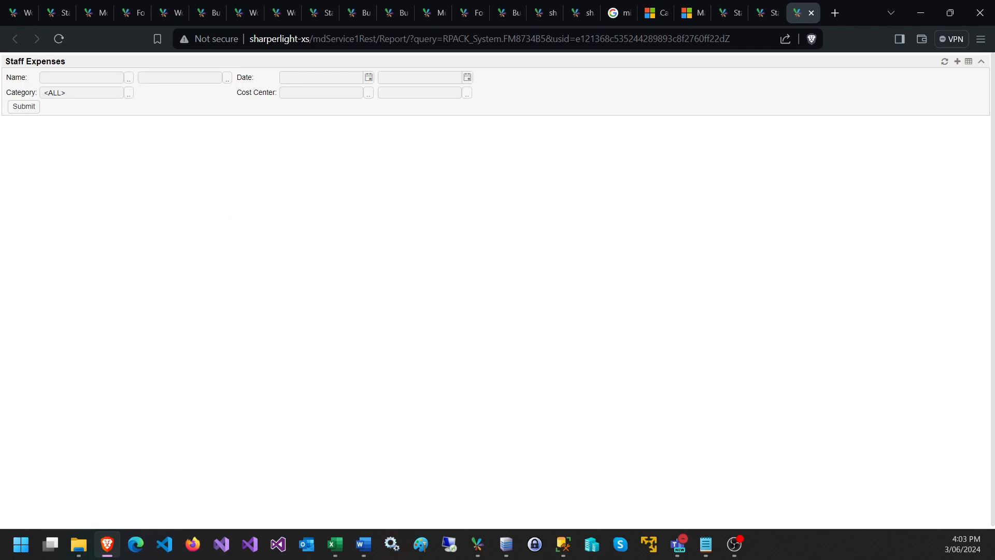
# Rerun the Staff Expenses report and switch to Microsoft Teams to check the Test channel for the new expense's post
pyautogui.hotkey('alt', 'Tab')
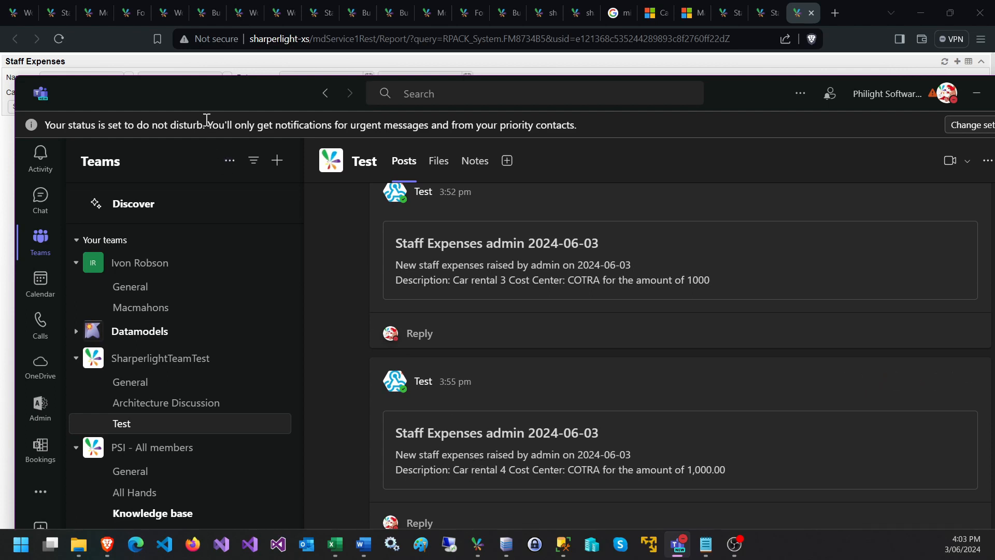
pyautogui.moveTo(205, 91); pyautogui.dragTo(243, 180)
pyautogui.click(24, 107)
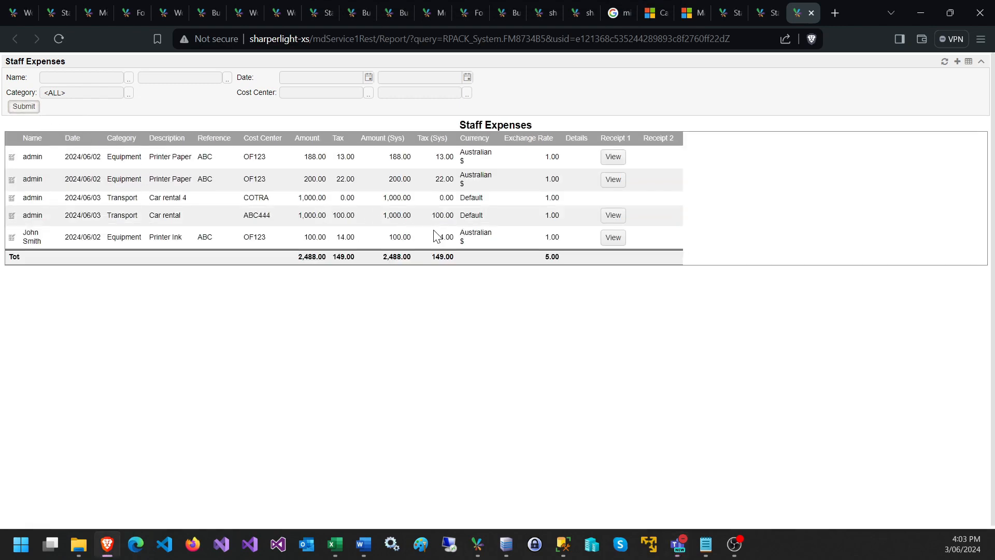
pyautogui.click(194, 196)
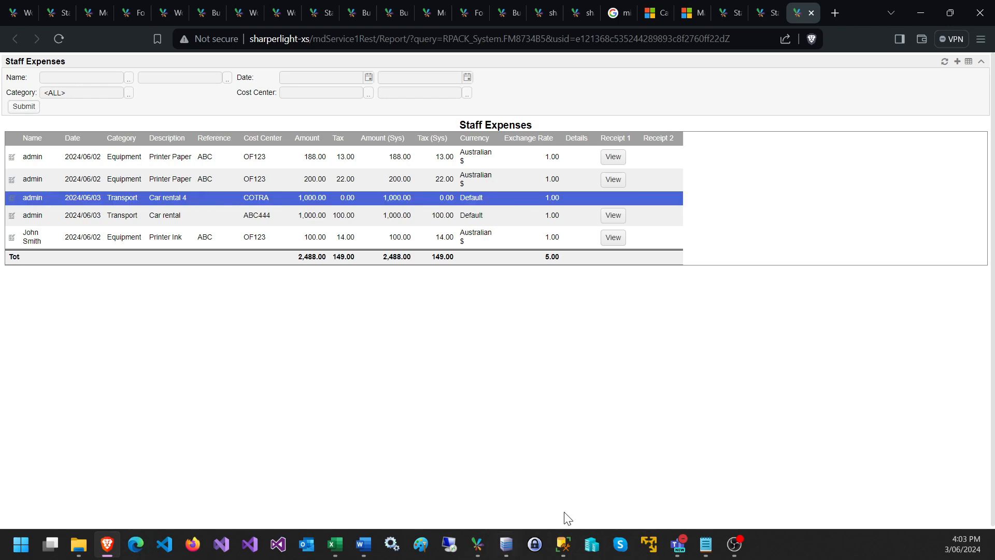
pyautogui.click(678, 545)
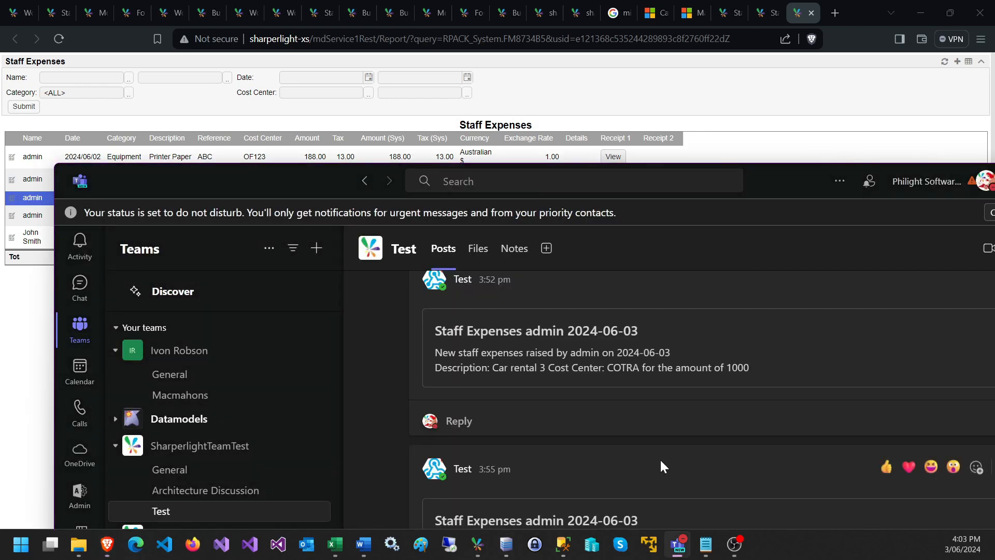
pyautogui.moveTo(784, 178); pyautogui.dragTo(781, 93)
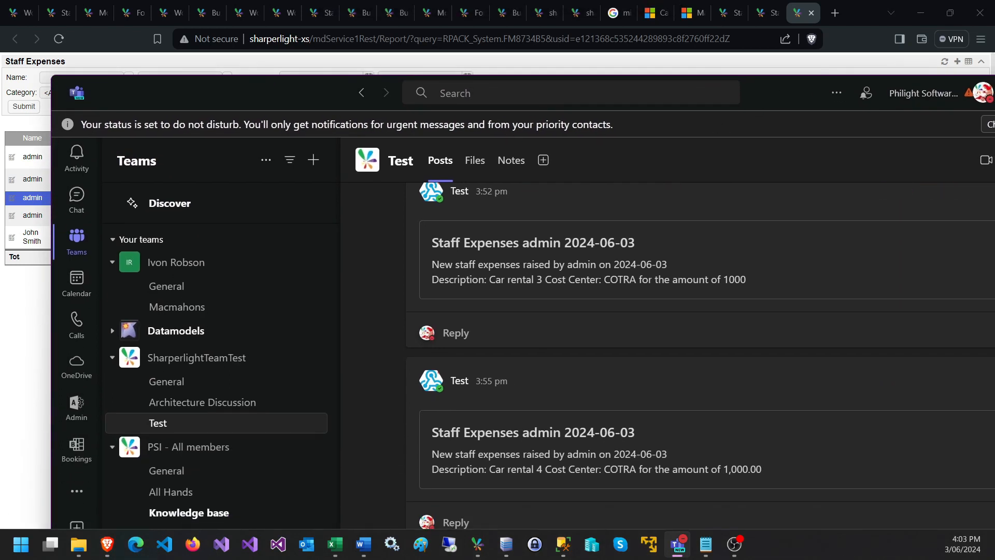
# Switch to the StaffExpenses form design and inspect the scheduled task assigned to creating or editing records in its workflow settings
pyautogui.moveTo(994, 93); pyautogui.dragTo(578, 92)
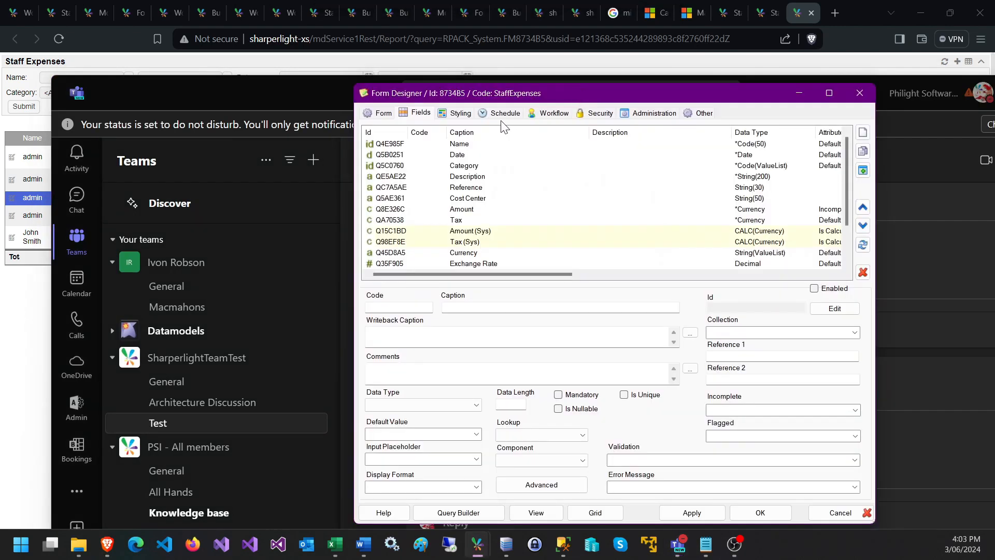
pyautogui.click(554, 114)
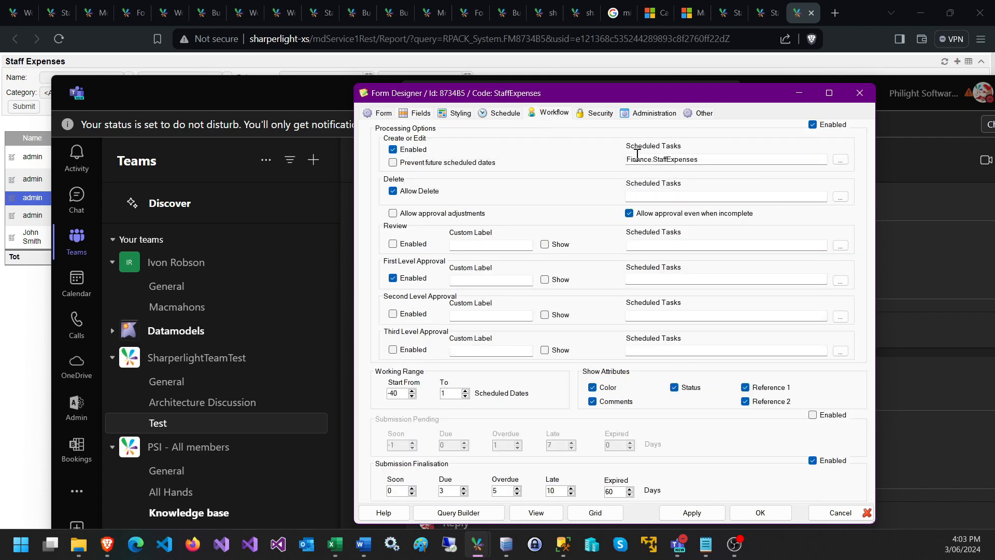
pyautogui.moveTo(647, 153)
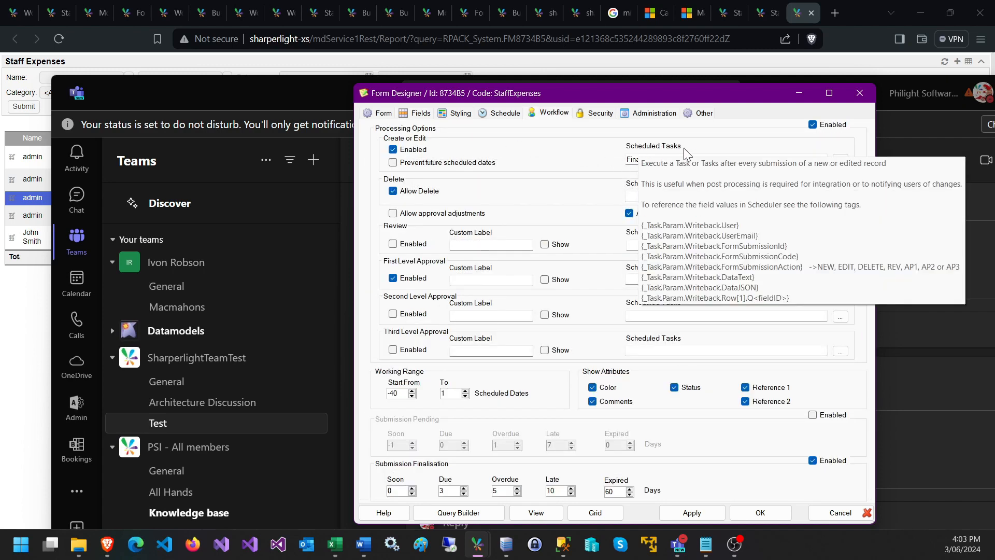
pyautogui.click(709, 160)
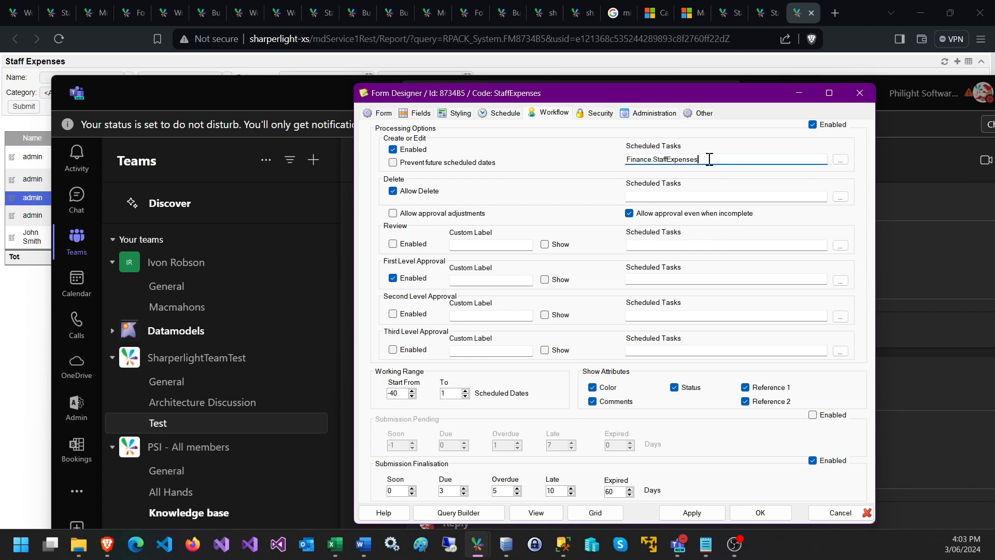
# Look up the StaffExpenses task of the Finance group in the list of selectable scheduled tasks, and close the list
pyautogui.click(841, 159)
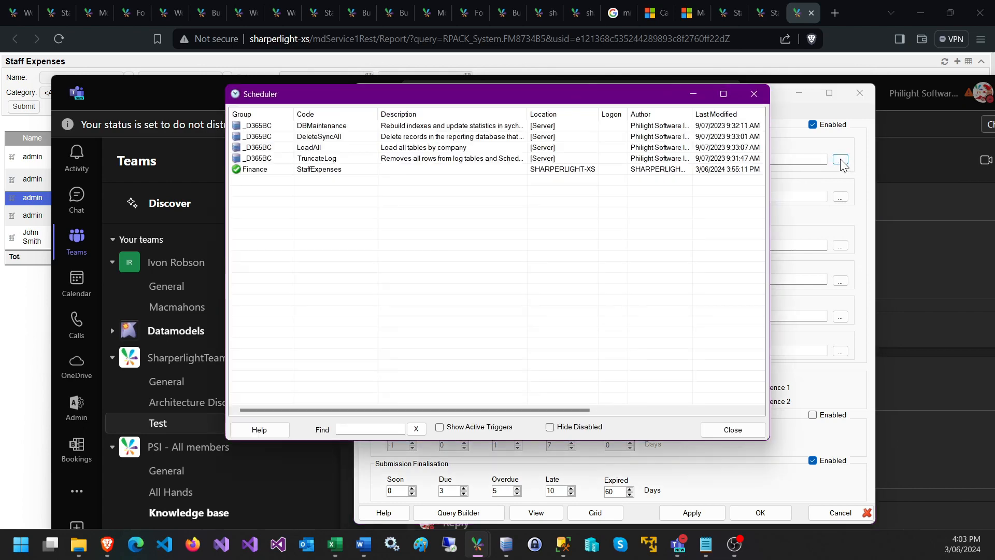
pyautogui.click(317, 171)
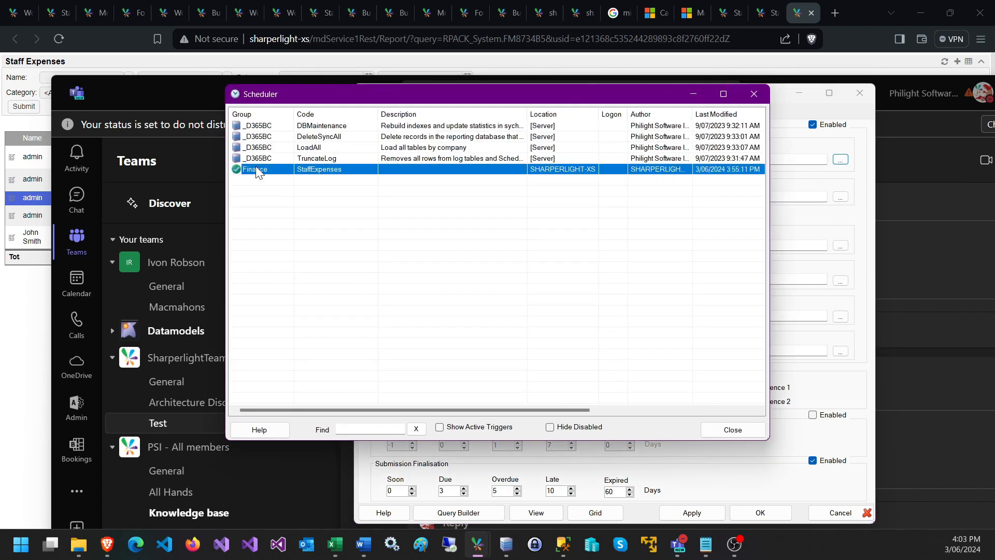
pyautogui.click(733, 430)
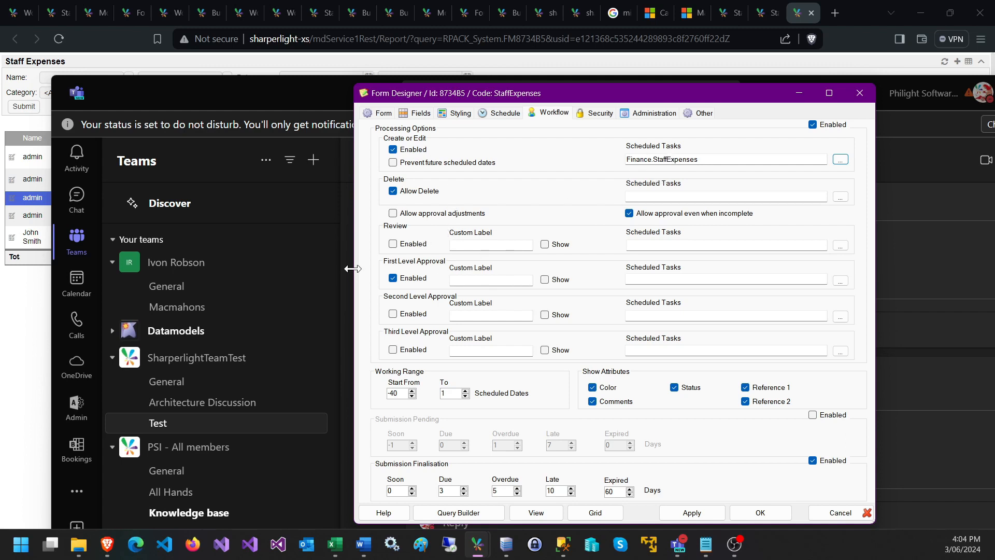
# Compare the workflow's scheduled task fields for create or edit and for first level approval
pyautogui.click(657, 282)
pyautogui.click(705, 161)
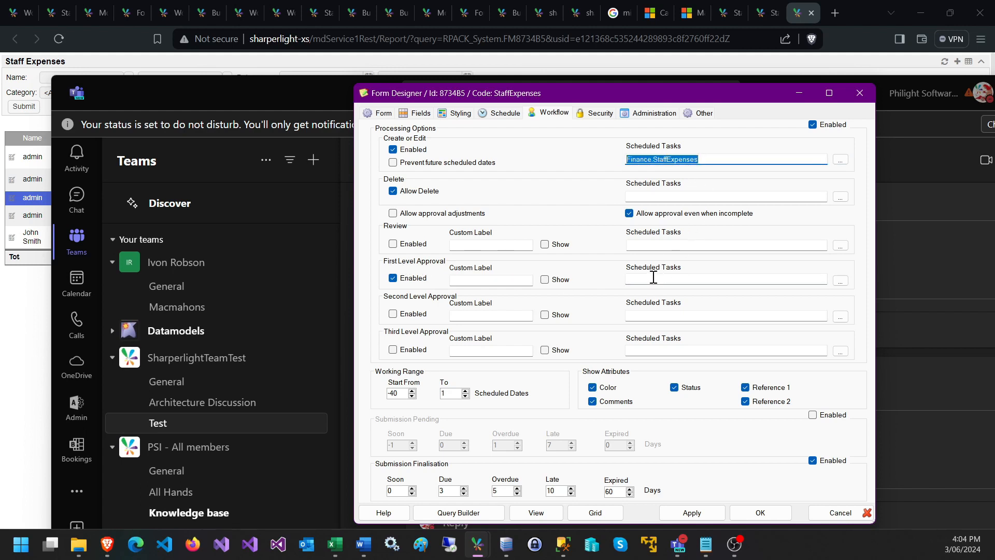
pyautogui.click(654, 278)
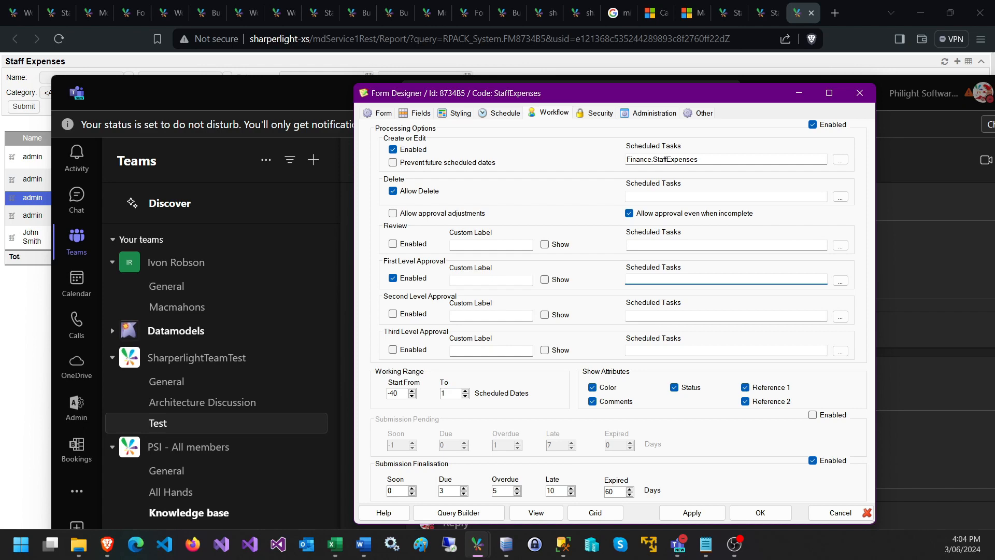
# Bring up the already open Finance.StaffExpenses scheduled task and save and close it
pyautogui.press('super+d')
pyautogui.press('super+d')
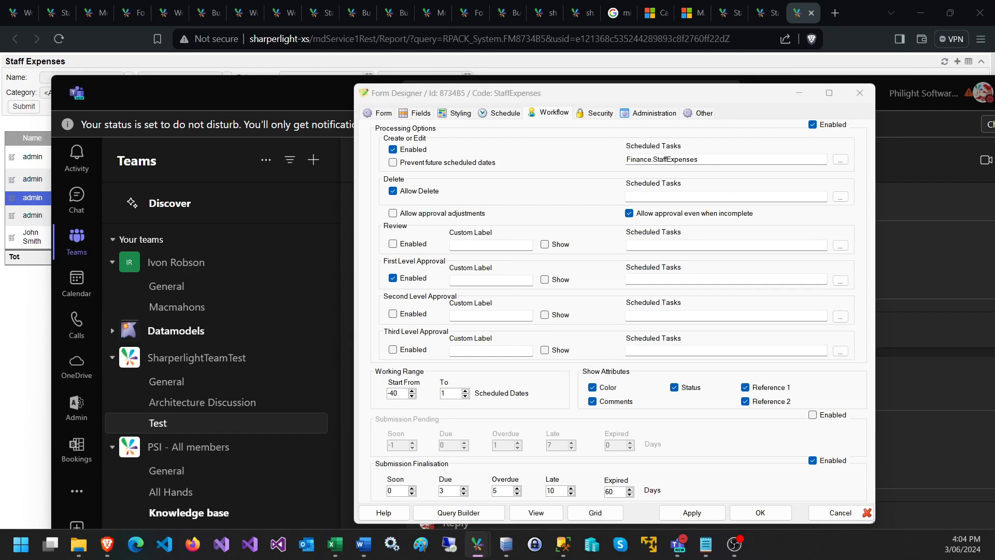
pyautogui.moveTo(0, 83); pyautogui.dragTo(658, 88)
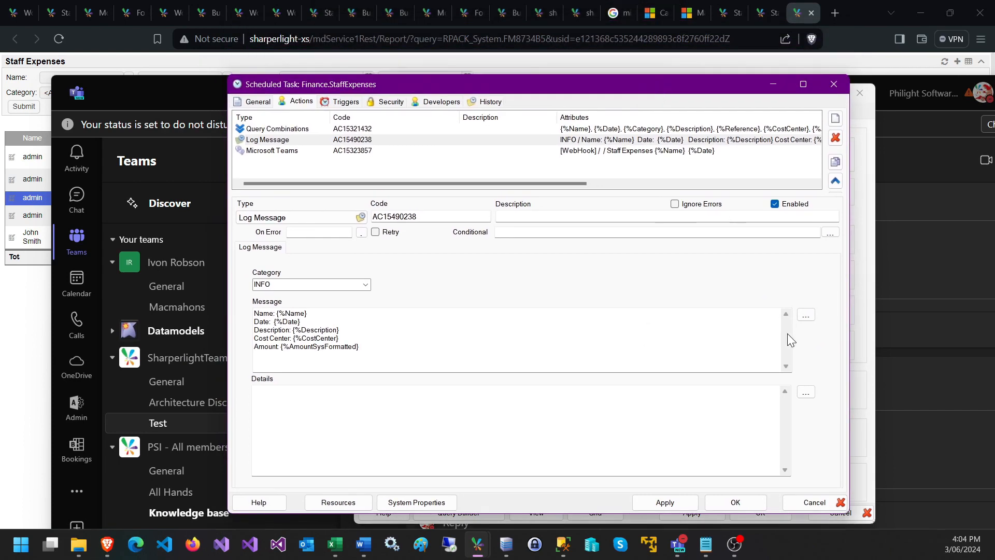
pyautogui.click(739, 503)
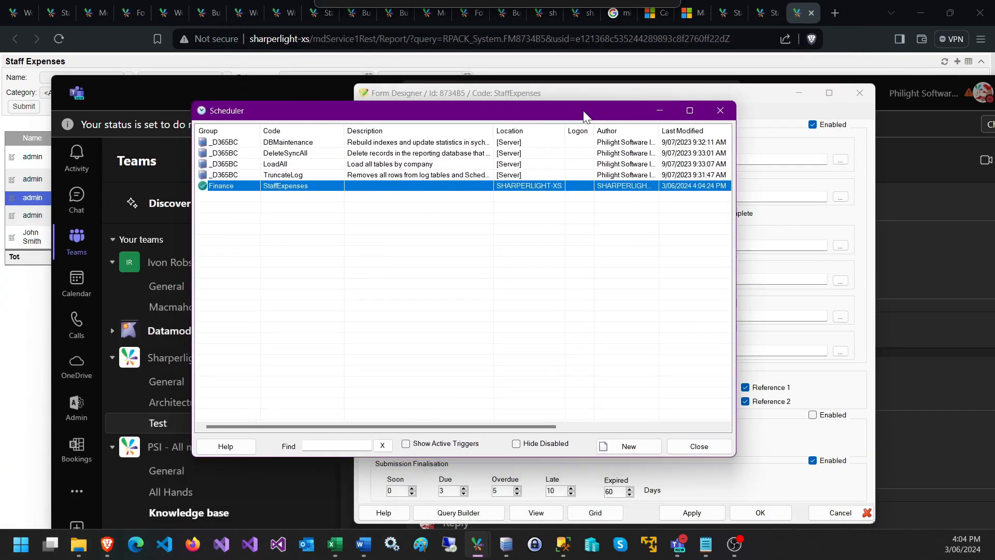
# Reopen the Finance.StaffExpenses task from the Scheduler and examine its code and its Query Combinations action
pyautogui.doubleClick(285, 188)
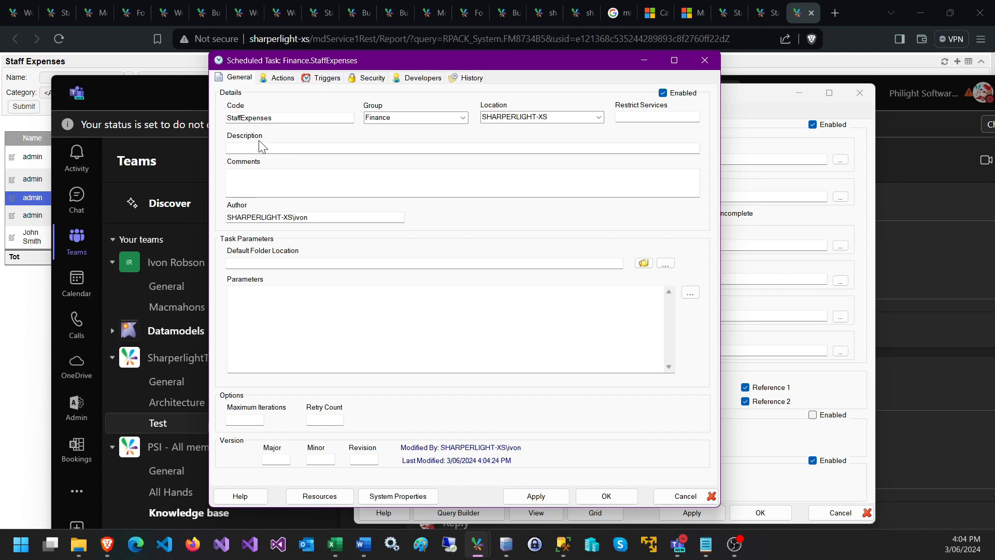
pyautogui.moveTo(273, 119); pyautogui.dragTo(222, 119)
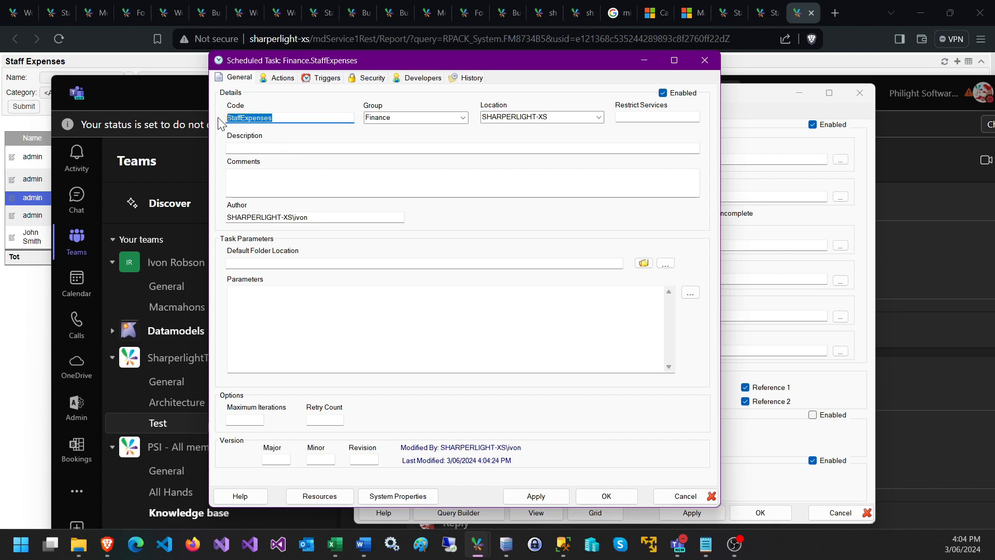
pyautogui.moveTo(417, 56); pyautogui.dragTo(277, 84)
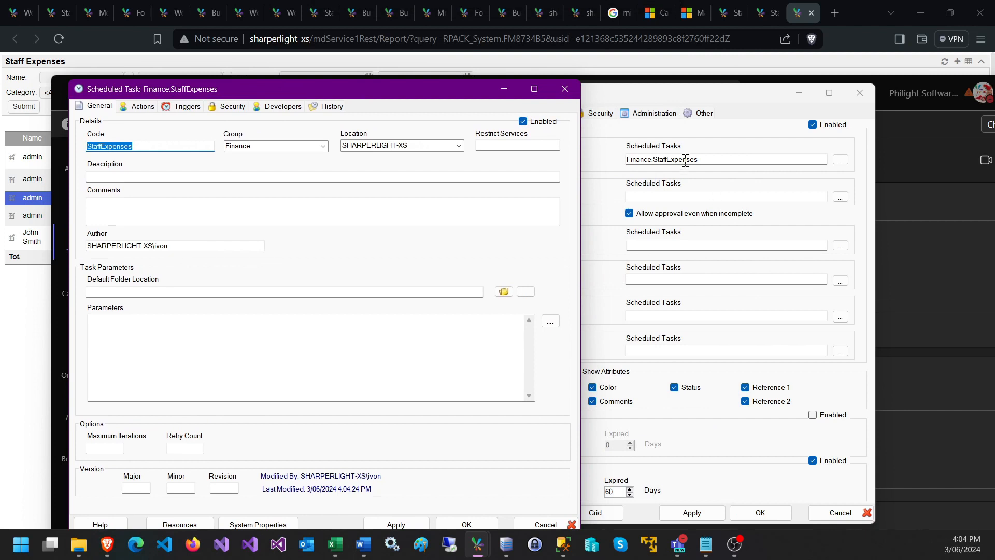
pyautogui.click(142, 106)
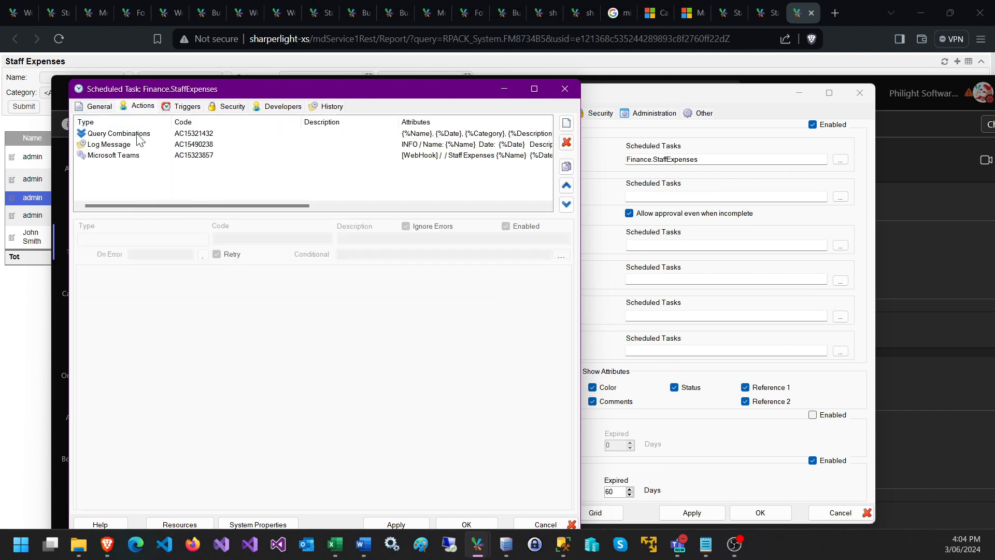
pyautogui.click(137, 135)
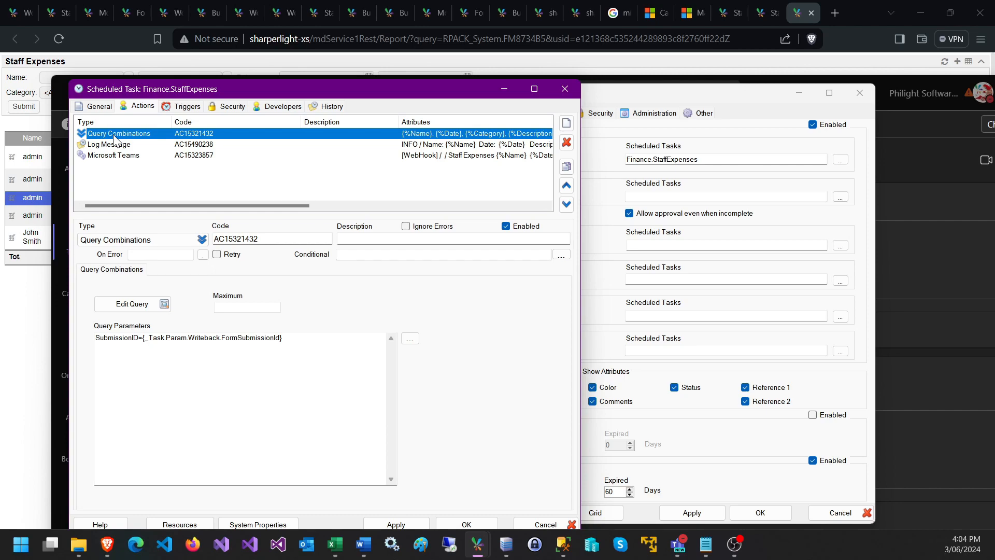
# Add a new action after Query Combinations, look through the available action types, and leave its type as None
pyautogui.click(566, 123)
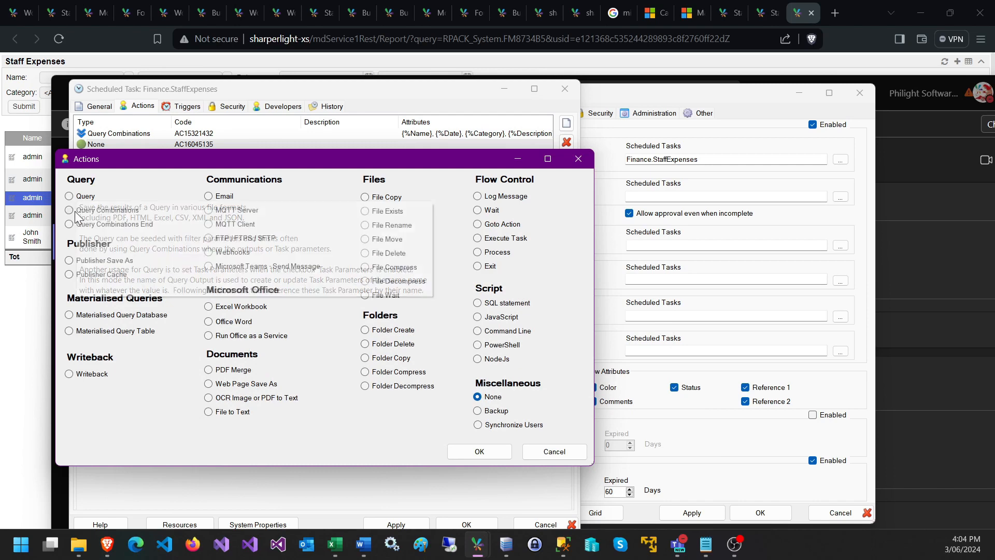
pyautogui.click(542, 456)
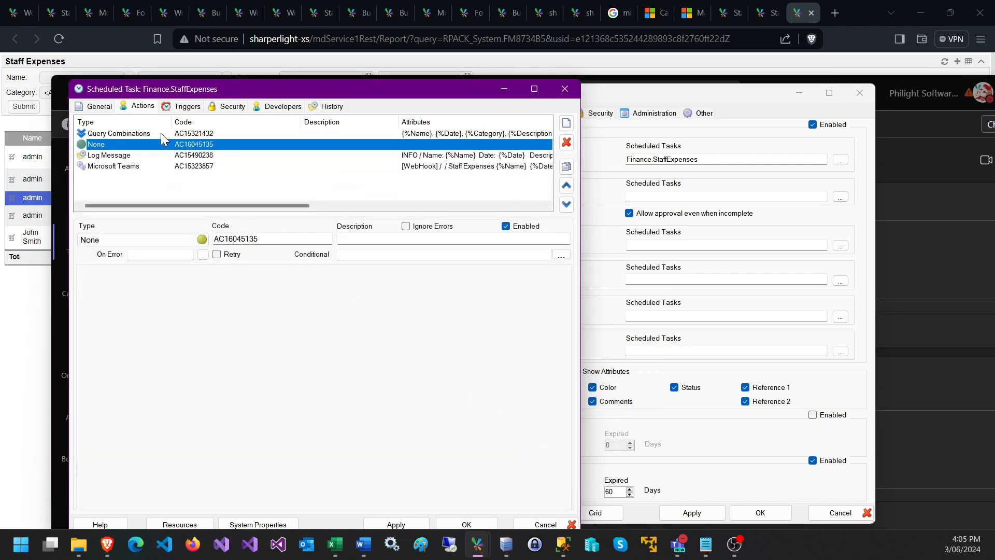
# Compare the writeback tags described for the form's create-or-edit scheduled task with the query parameters of the Query Combinations action
pyautogui.click(654, 160)
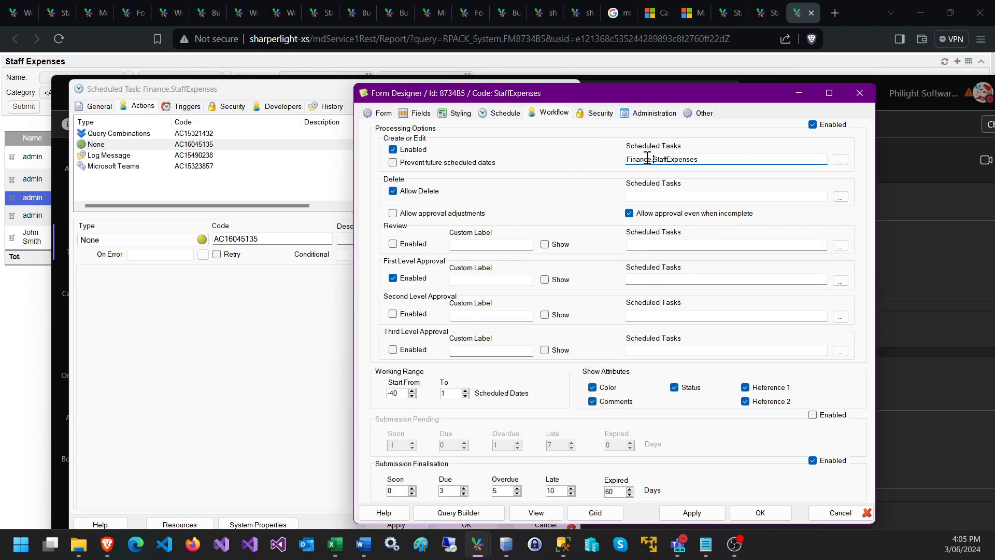
pyautogui.moveTo(651, 152)
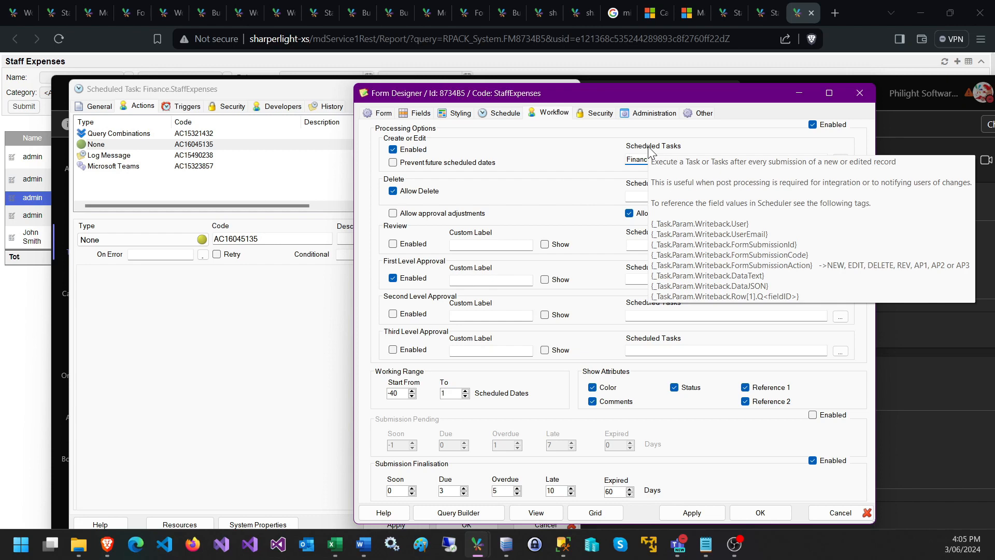
pyautogui.click(189, 135)
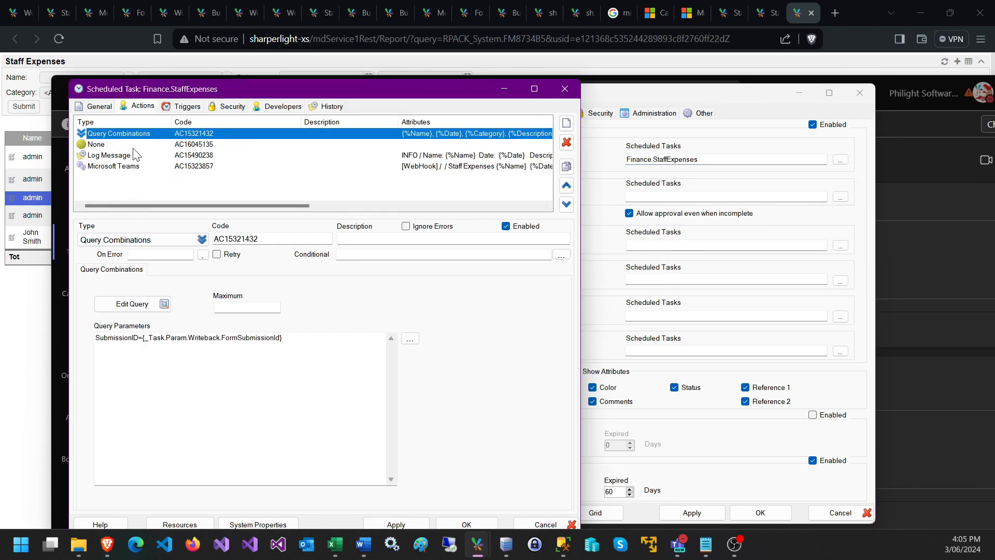
# Open the Query Combinations action's query and examine its Submission ID filter and its outputs
pyautogui.click(123, 308)
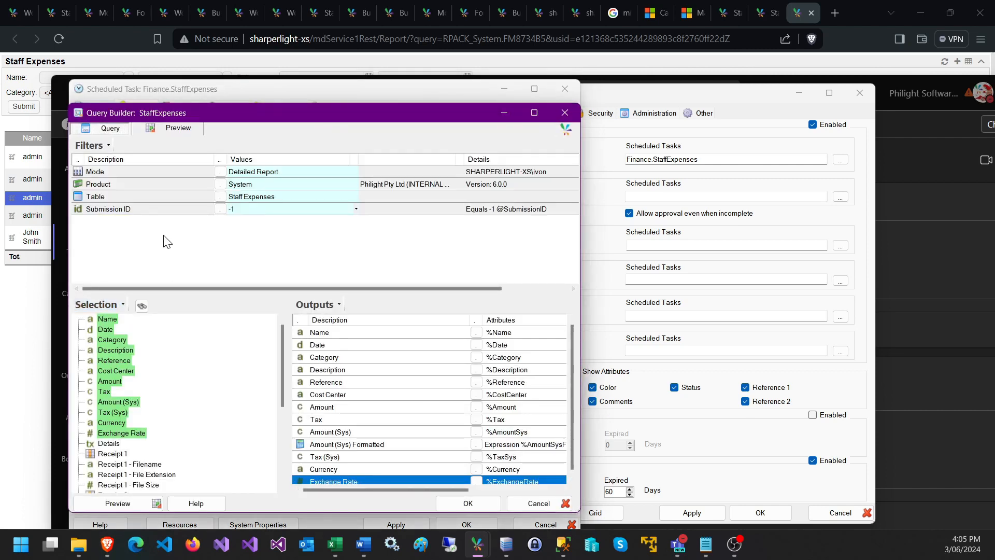
pyautogui.click(108, 208)
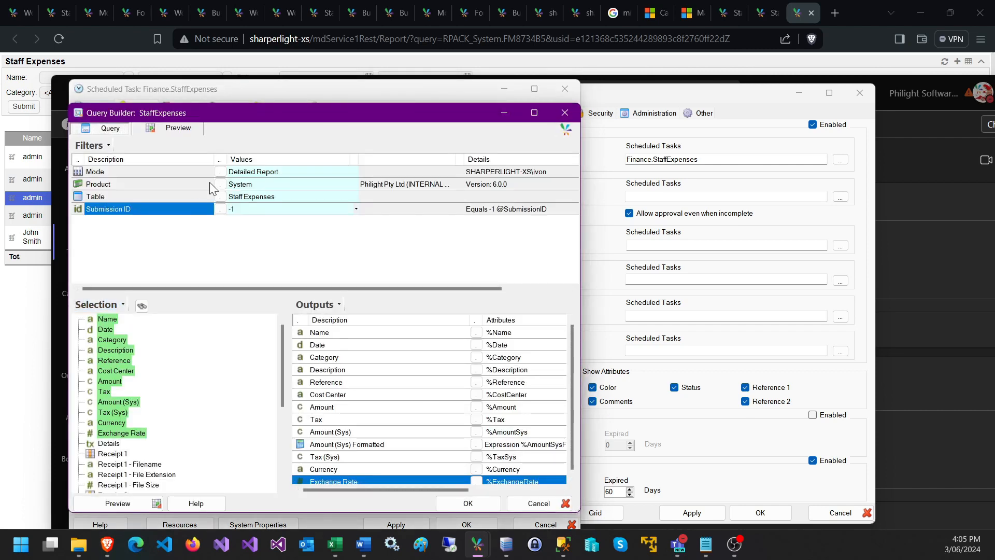
pyautogui.moveTo(221, 119); pyautogui.dragTo(521, 106)
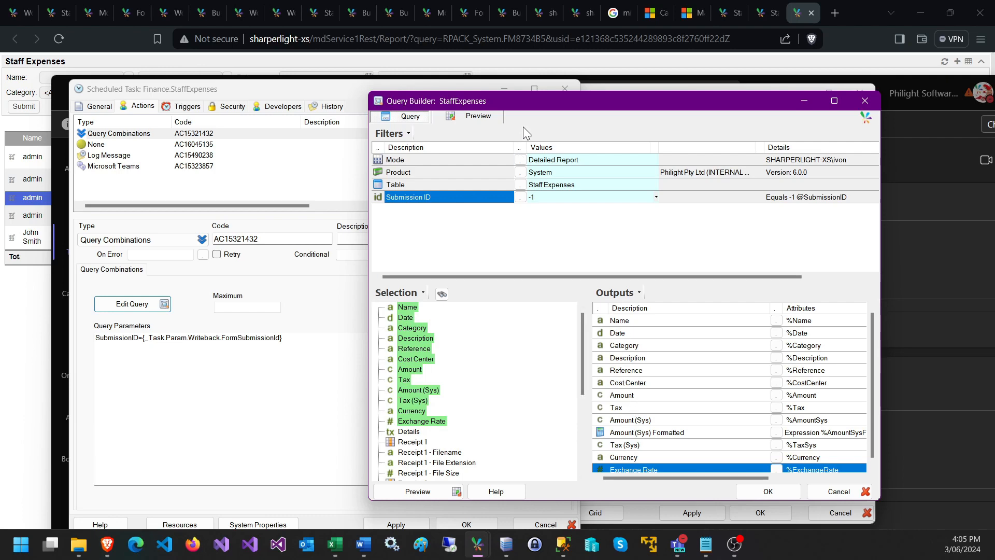
pyautogui.moveTo(530, 108); pyautogui.dragTo(427, 96)
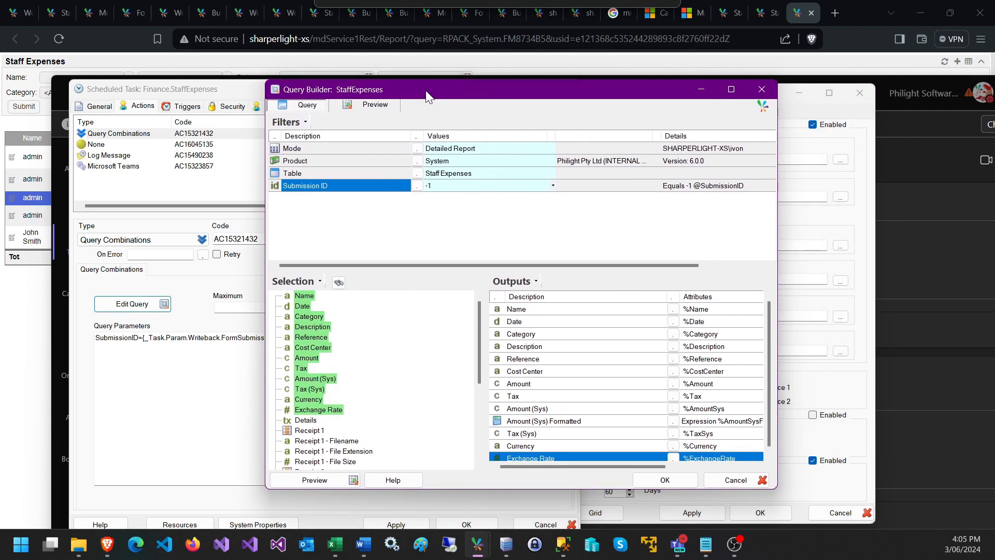
pyautogui.scroll(-1, 548, 380)
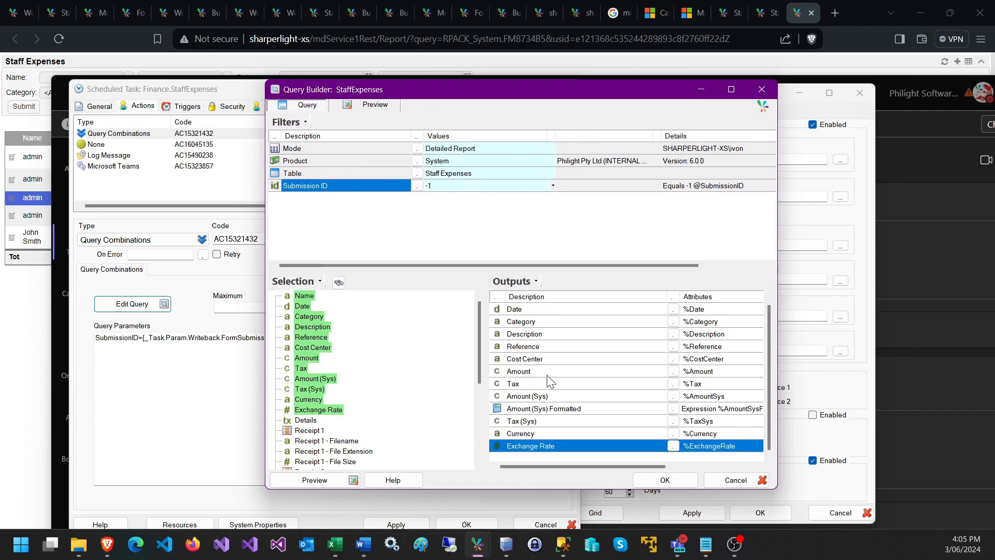
# Review the expression and data type of the Amount (Sys) Formatted output, and close the output options and the query
pyautogui.click(529, 395)
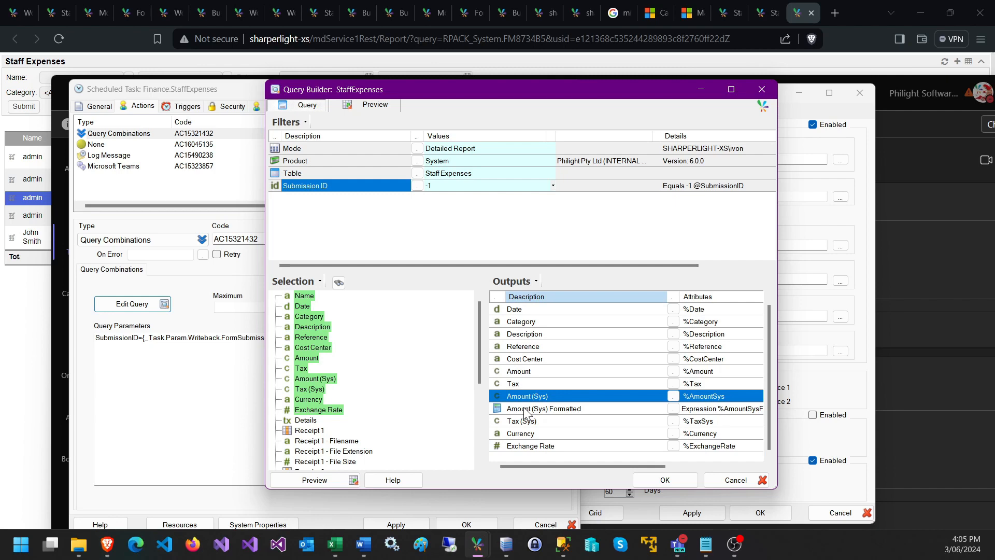
pyautogui.doubleClick(523, 407)
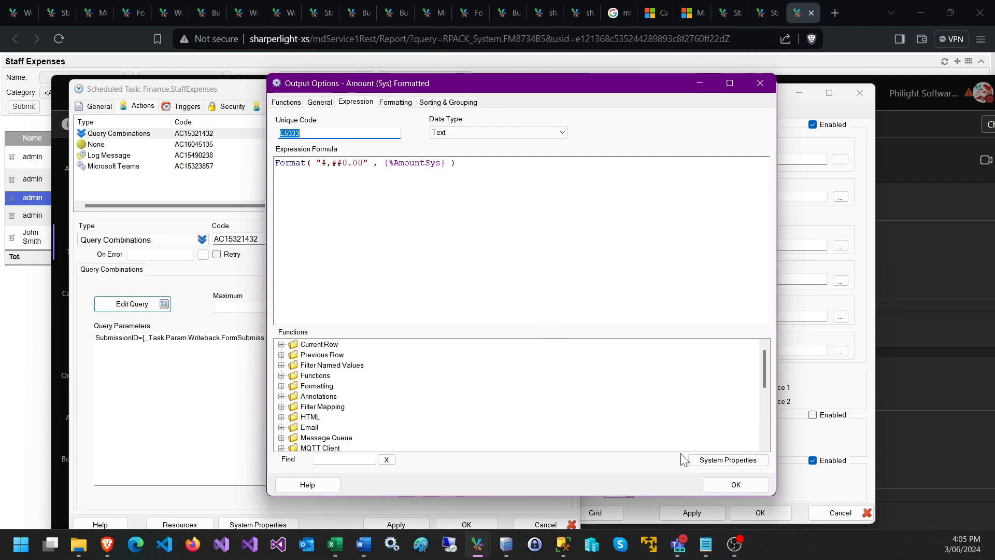
pyautogui.click(718, 491)
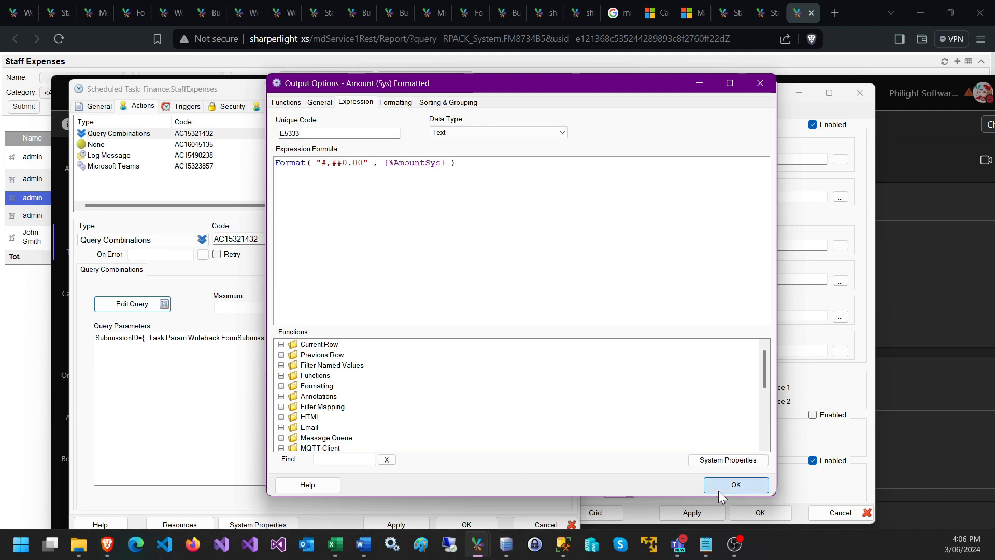
pyautogui.click(447, 130)
pyautogui.click(449, 133)
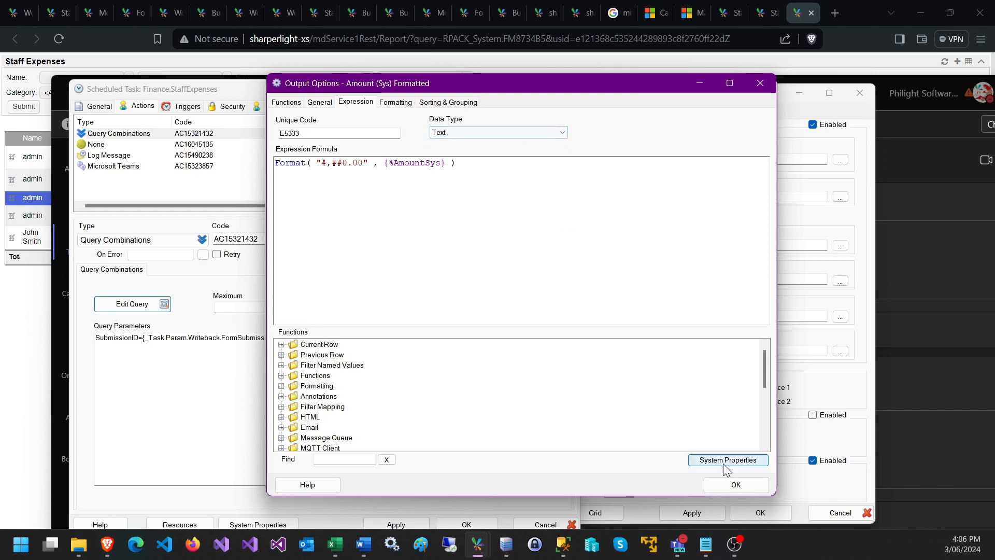
pyautogui.click(736, 484)
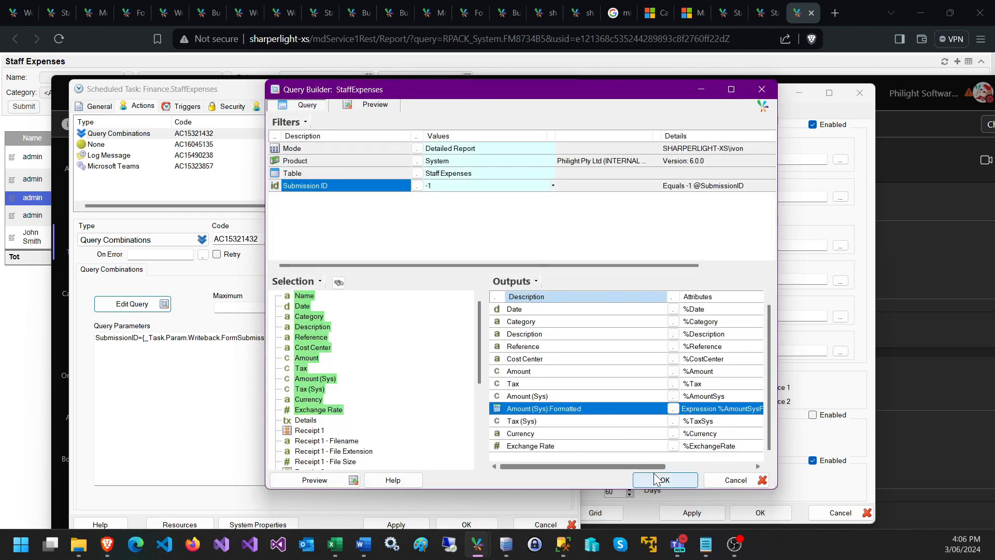
pyautogui.click(665, 480)
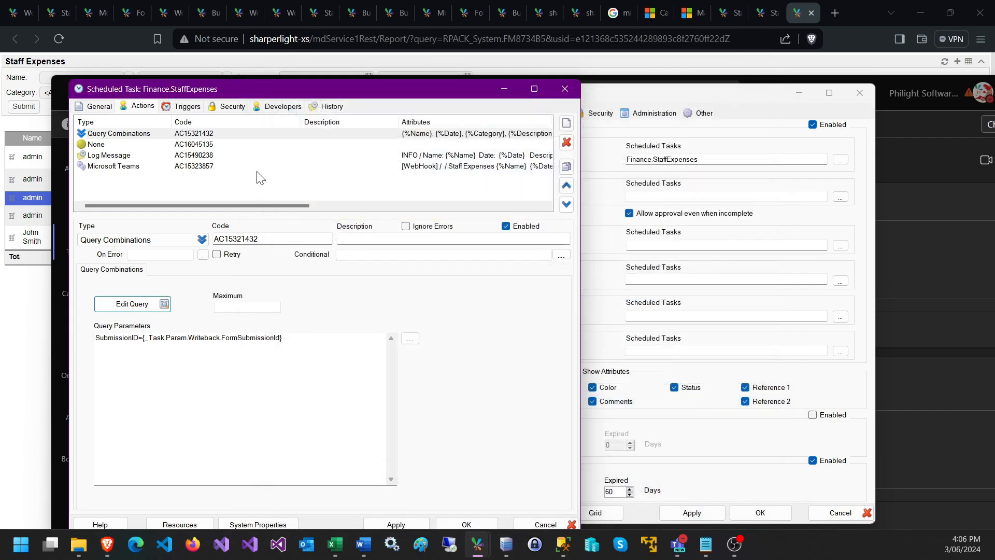
# Delete the None action from the Finance.StaffExpenses scheduled task
pyautogui.click(167, 146)
pyautogui.click(566, 142)
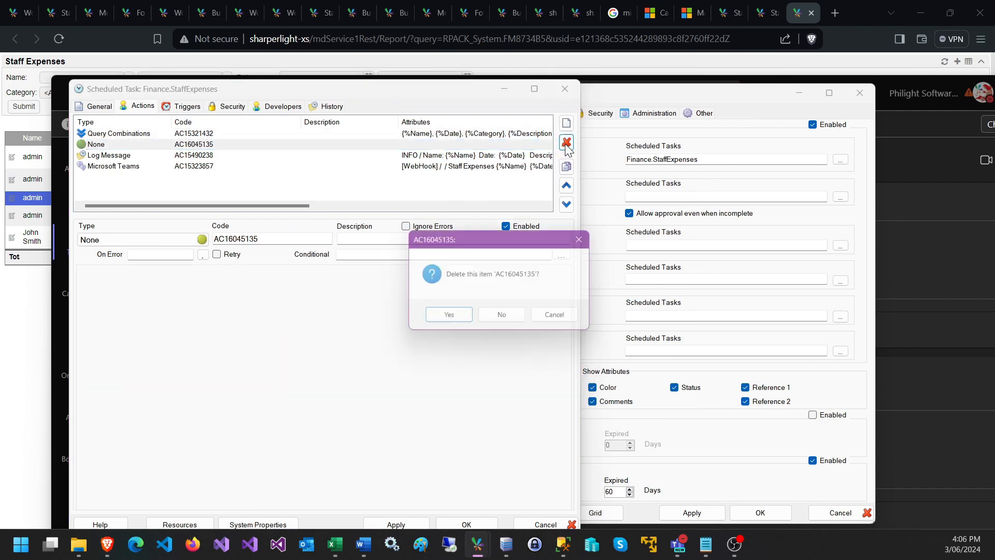
pyautogui.click(448, 320)
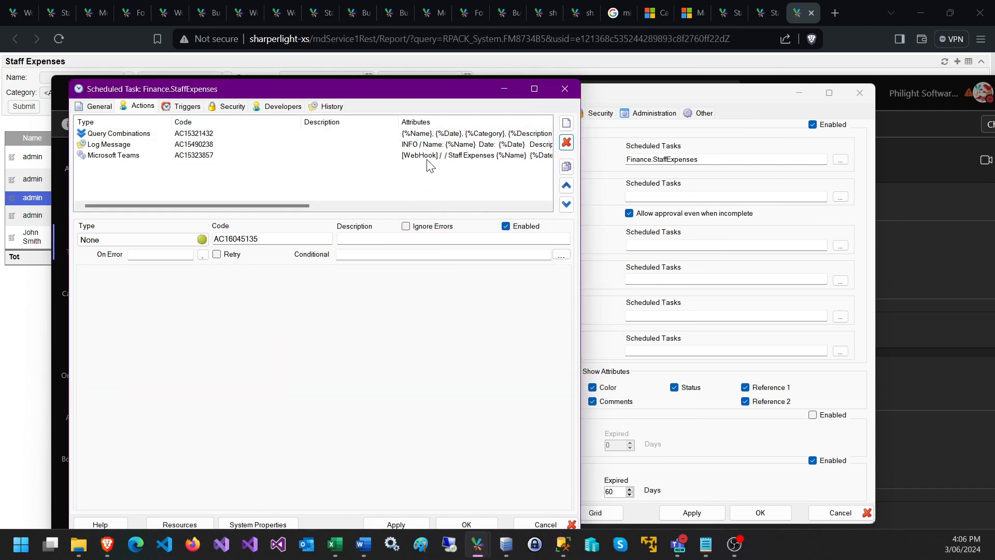
# Widen the Finance.StaffExpenses task window and examine the Log Message action's message text and its {%Name} parameter
pyautogui.moveTo(580, 143); pyautogui.dragTo(809, 142)
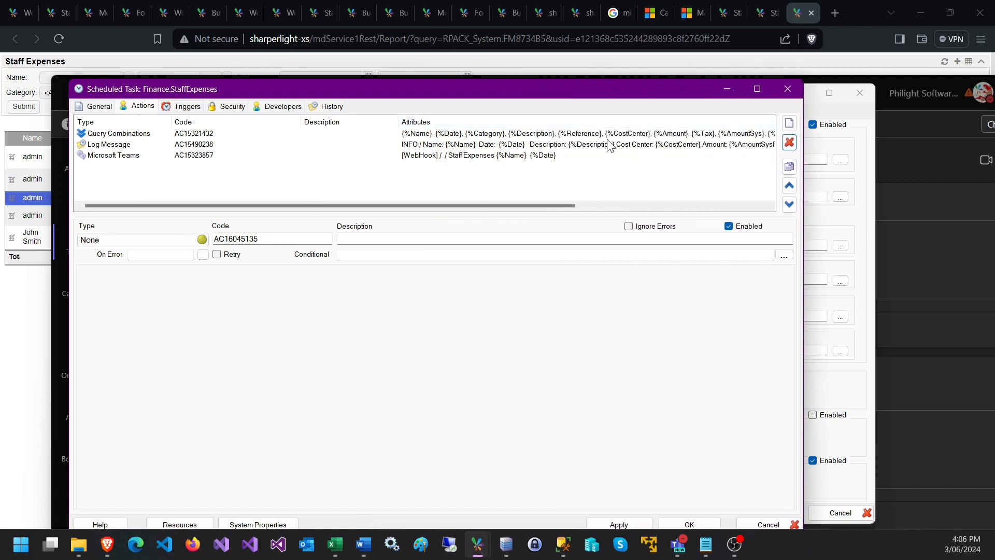
pyautogui.click(140, 146)
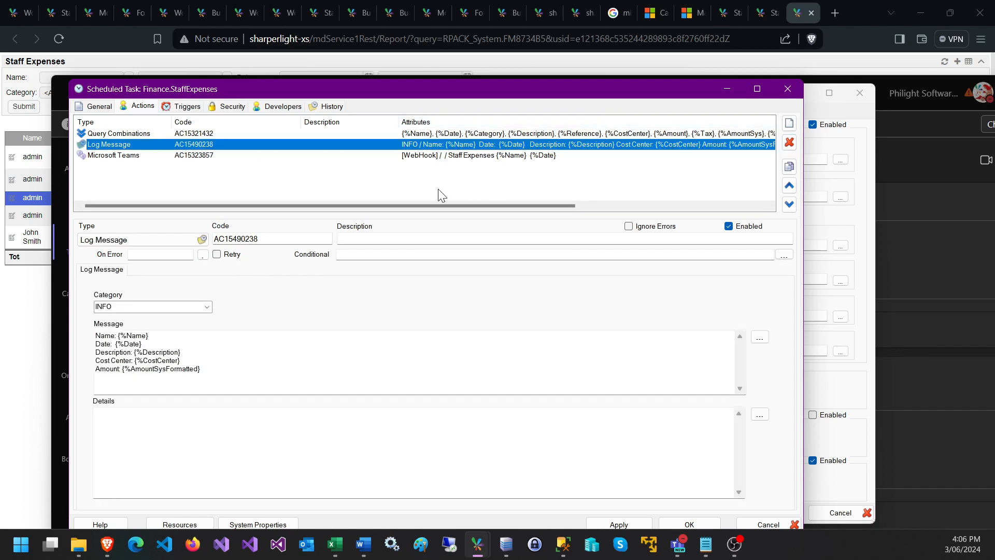
pyautogui.click(143, 355)
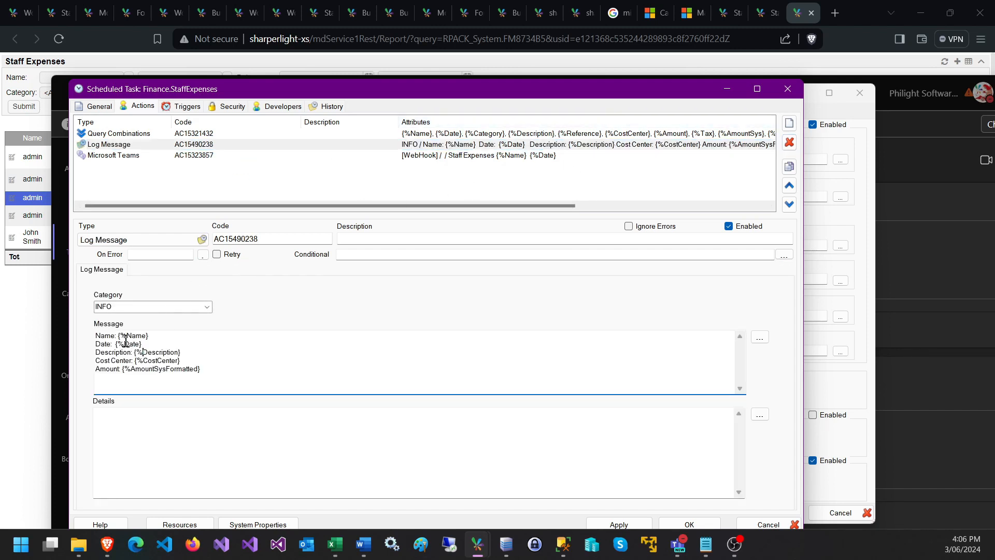
pyautogui.moveTo(118, 336); pyautogui.dragTo(149, 338)
# Open the task's logged history entry, examine the amount, description and date in its message, and close it
pyautogui.click(326, 107)
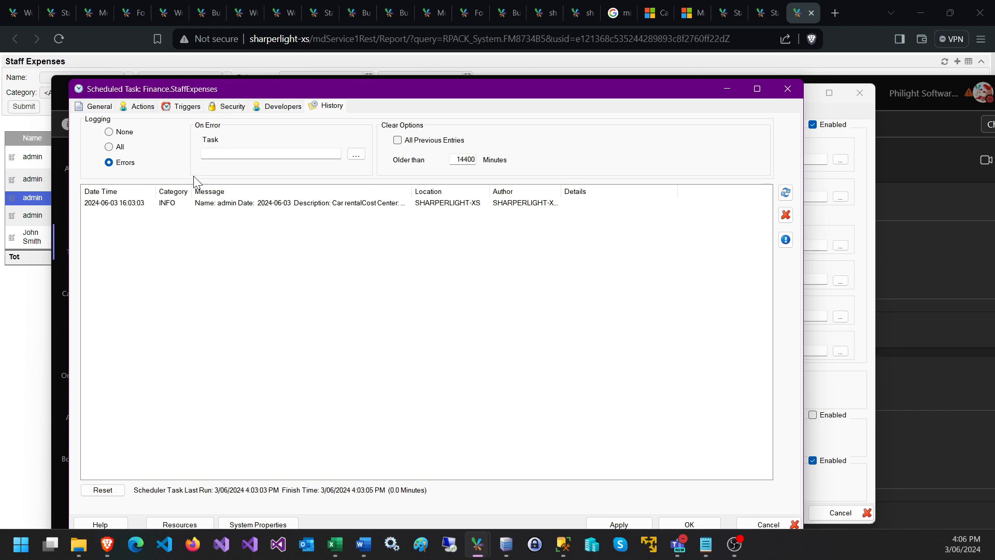
pyautogui.click(228, 204)
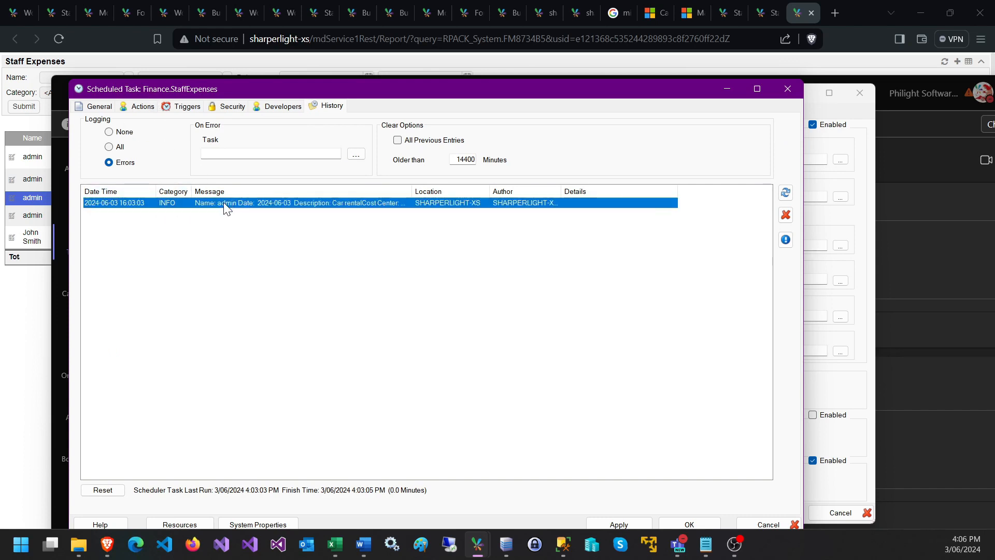
pyautogui.doubleClick(226, 207)
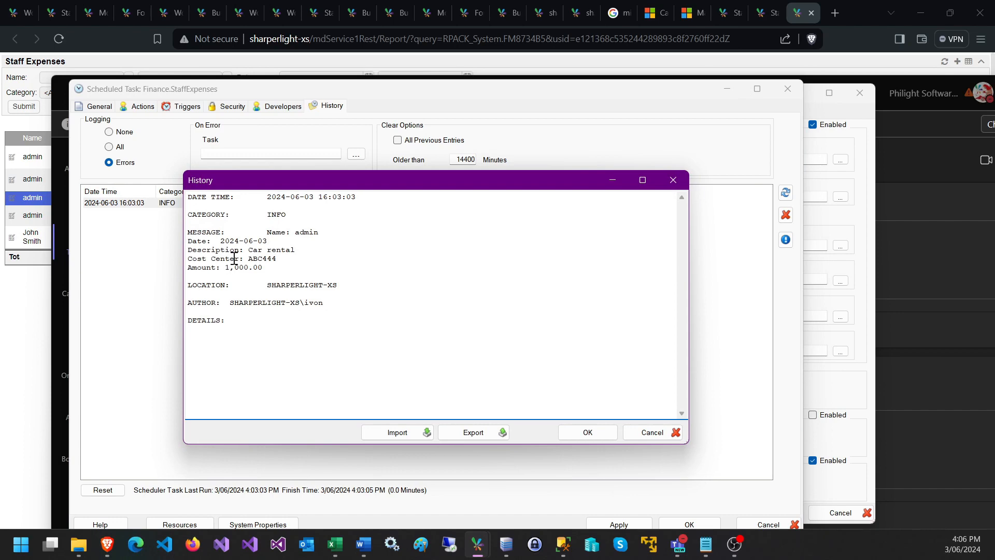
pyautogui.moveTo(228, 266); pyautogui.dragTo(262, 265)
pyautogui.click(250, 249)
pyautogui.click(245, 241)
pyautogui.moveTo(222, 242); pyautogui.dragTo(276, 242)
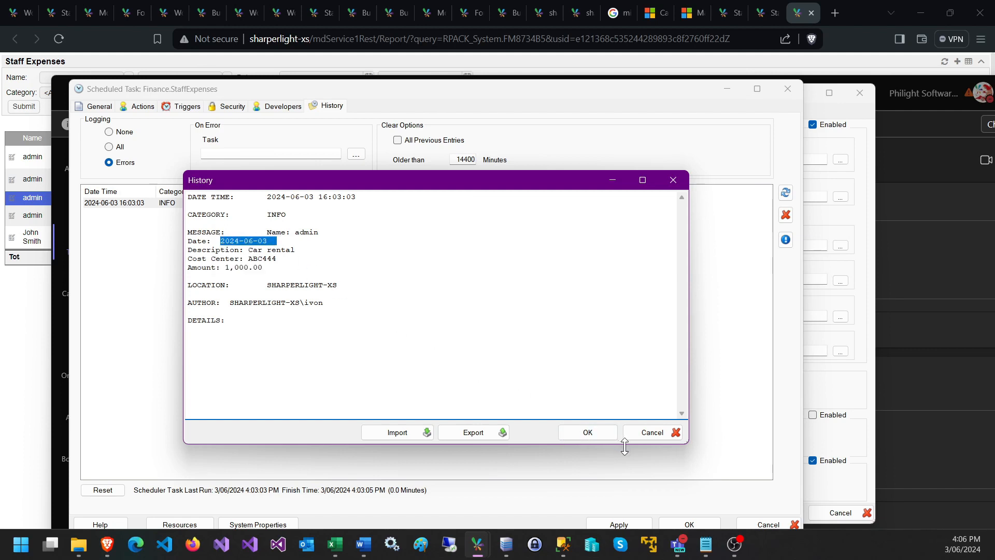
pyautogui.click(654, 435)
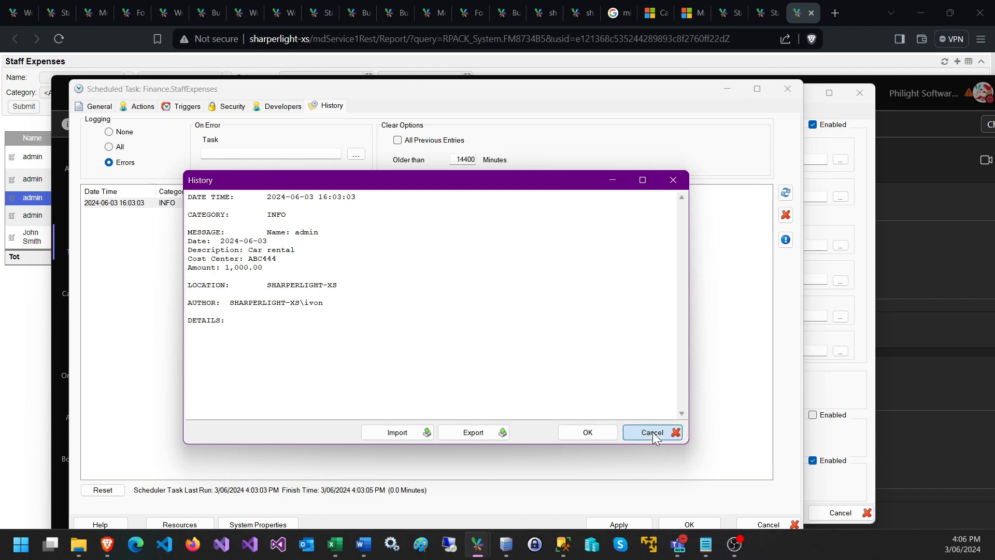
pyautogui.click(654, 435)
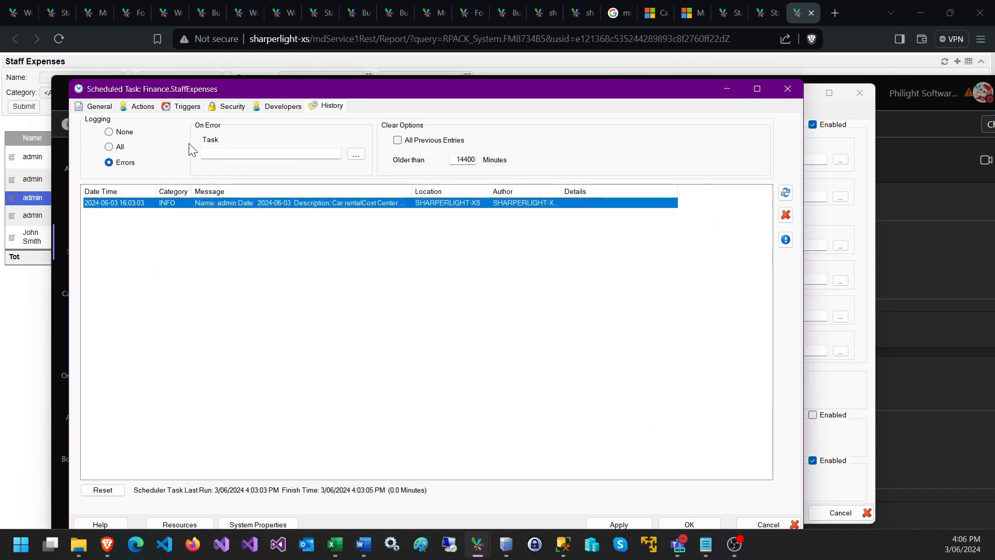
# Return to the task's actions and review the settings of the Log Message and Microsoft Teams actions
pyautogui.click(144, 106)
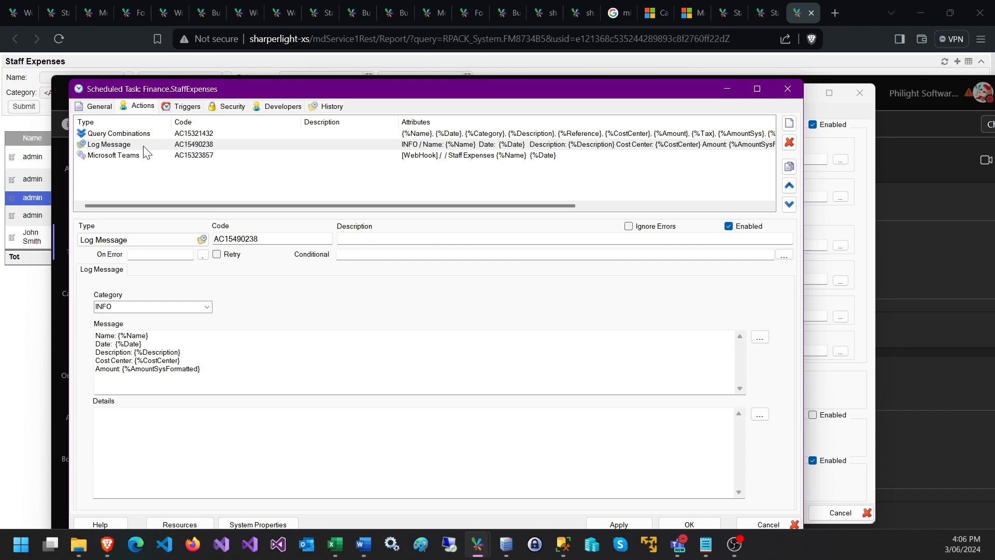
pyautogui.click(150, 146)
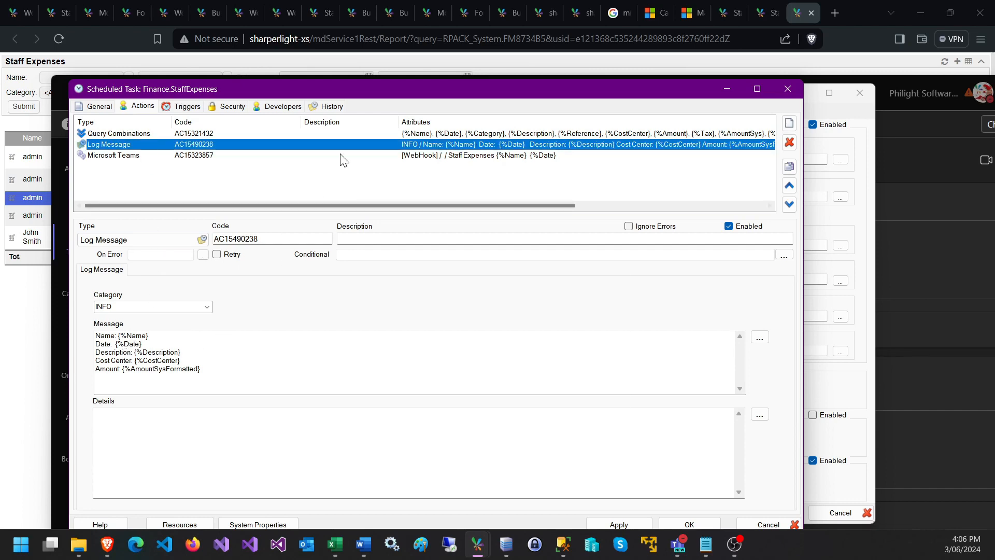
pyautogui.click(139, 154)
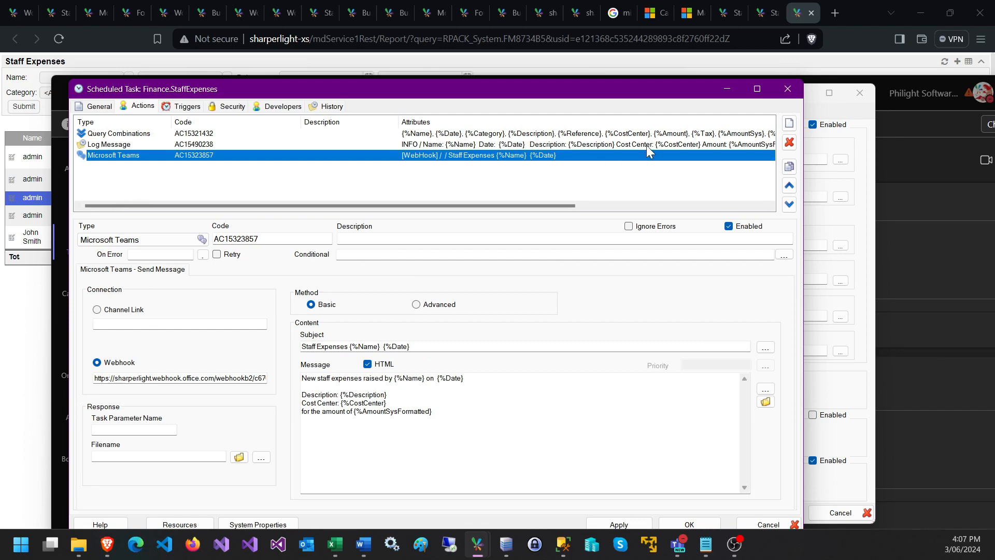
# Add an action to the scheduled task, view the available types including Microsoft Teams - Send Message, and close the list without choosing one
pyautogui.click(789, 124)
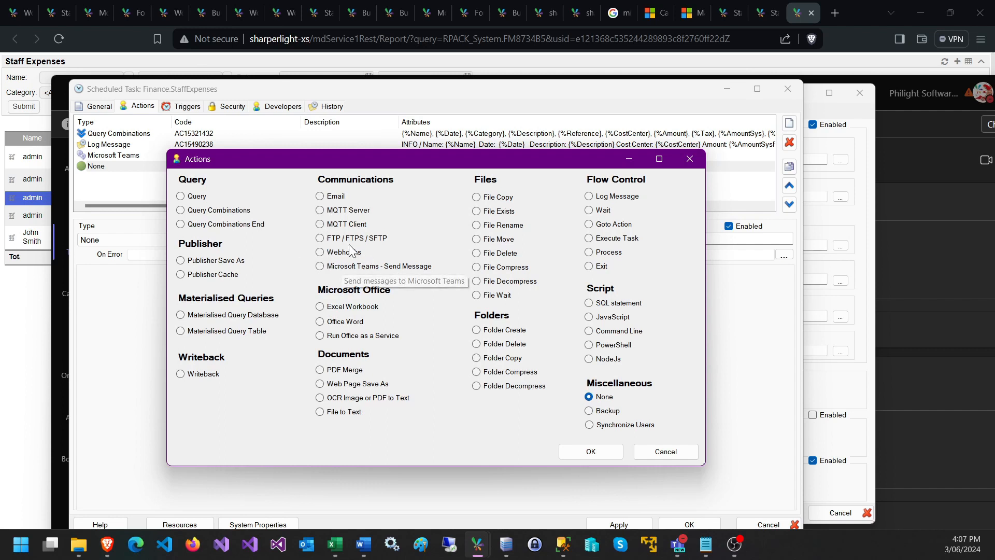
pyautogui.moveTo(332, 199)
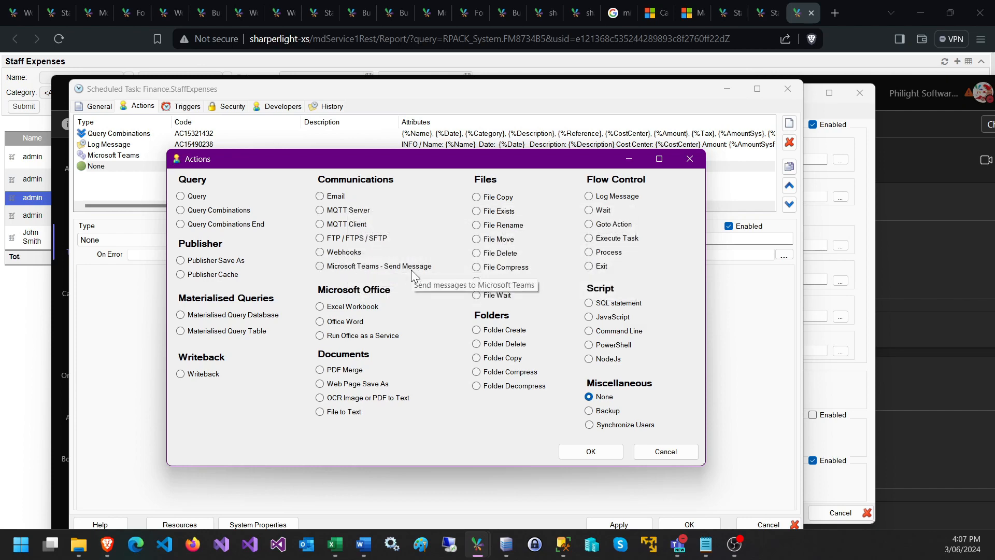
pyautogui.click(690, 160)
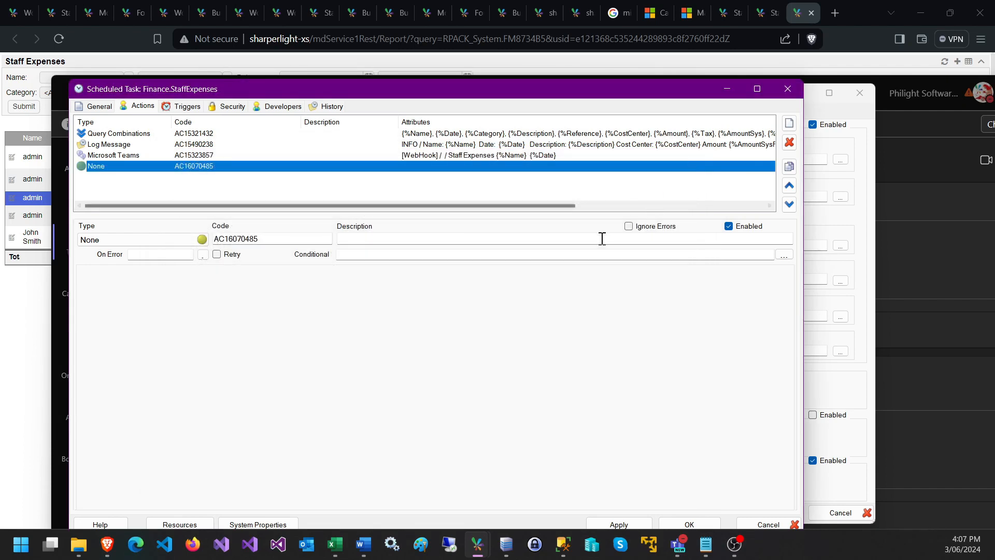
# Examine the Microsoft Teams action's webhook connection and the parameters used in its subject
pyautogui.click(172, 155)
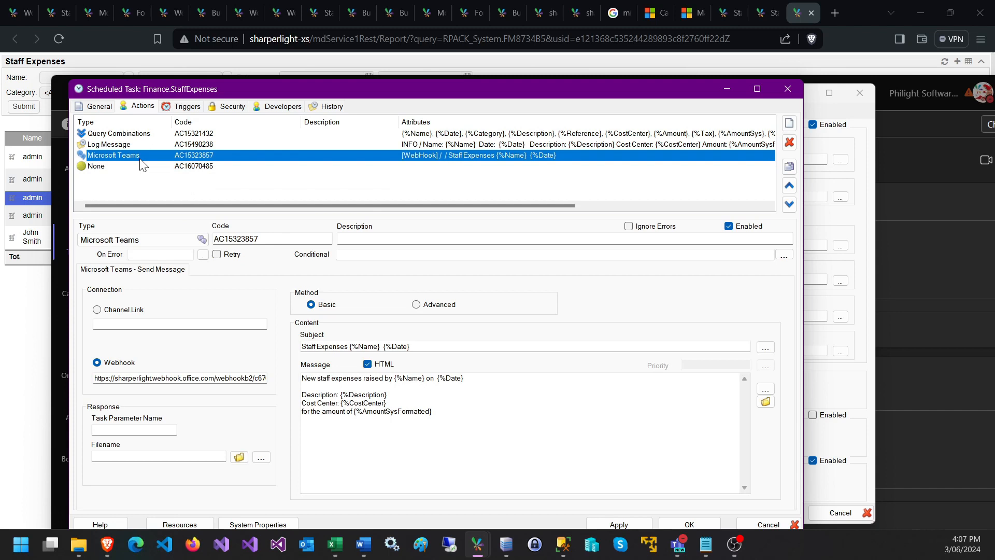
pyautogui.moveTo(106, 368)
pyautogui.moveTo(195, 382); pyautogui.dragTo(95, 378)
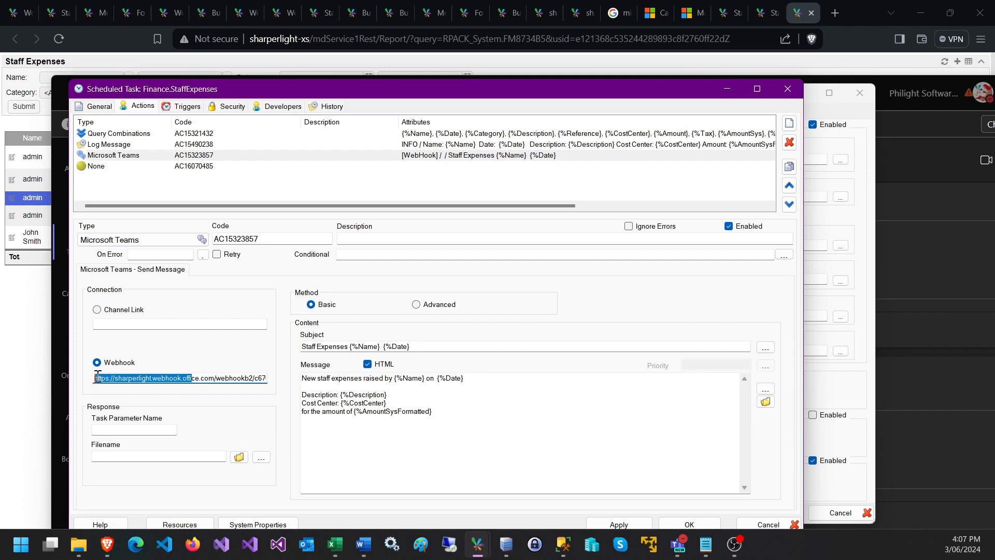
pyautogui.moveTo(217, 379); pyautogui.dragTo(102, 378)
pyautogui.click(335, 346)
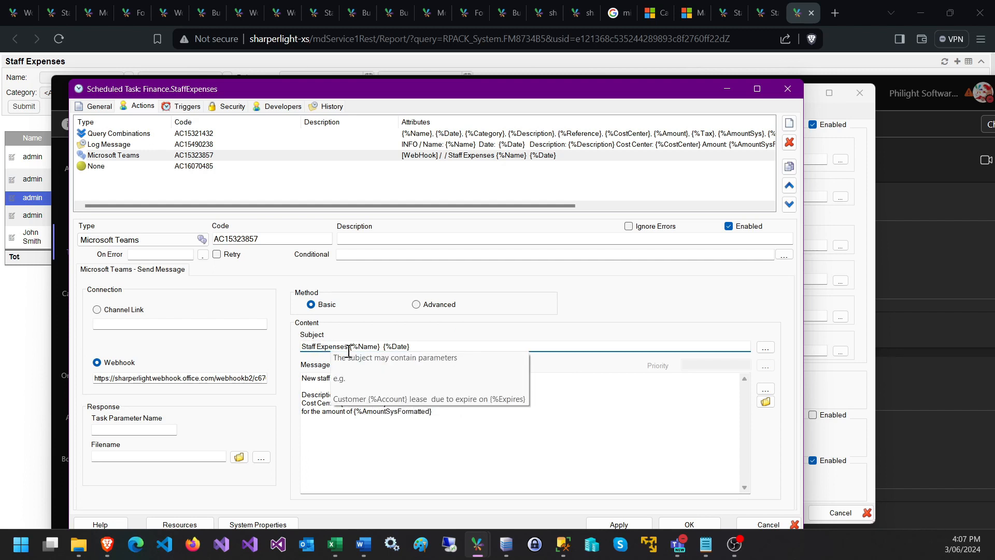
pyautogui.click(445, 348)
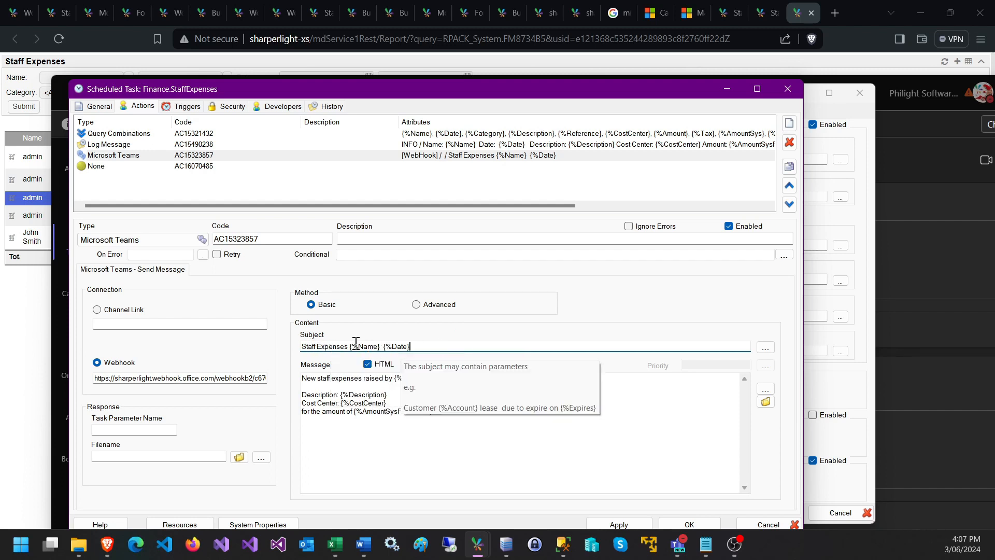
# Look up the Query Combinations parameters available for the Teams message subject, including AmountSysFormatted, and cancel the lookup
pyautogui.click(765, 347)
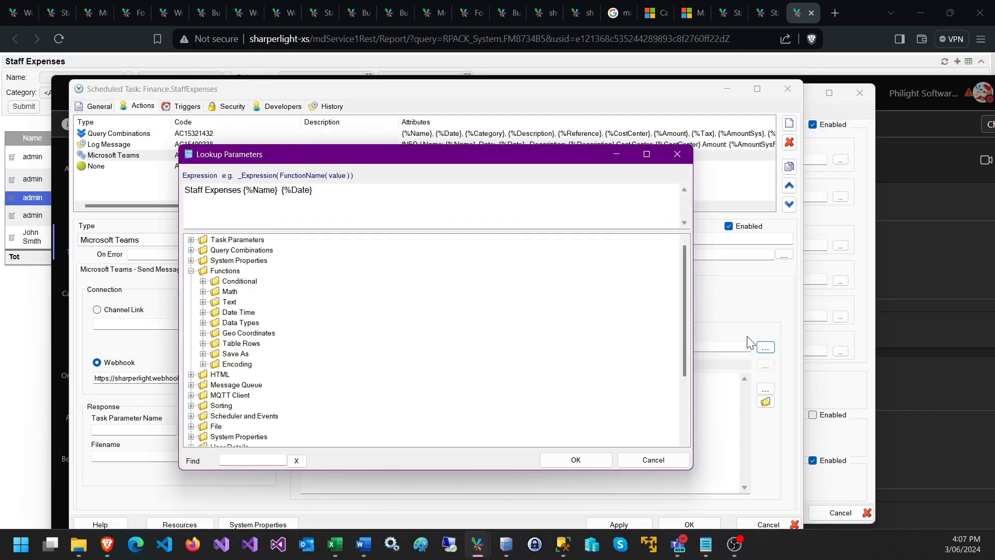
pyautogui.click(192, 250)
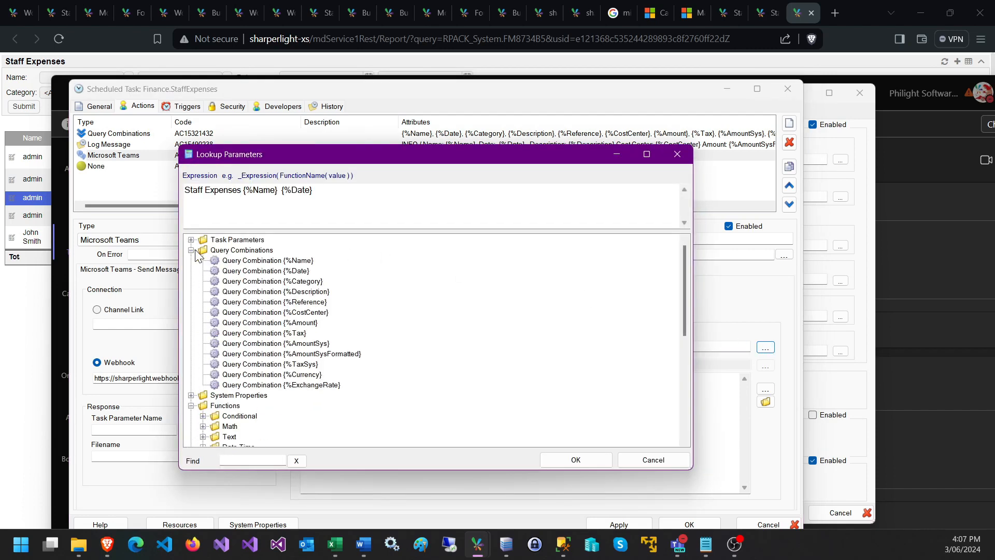
pyautogui.click(280, 263)
pyautogui.click(282, 270)
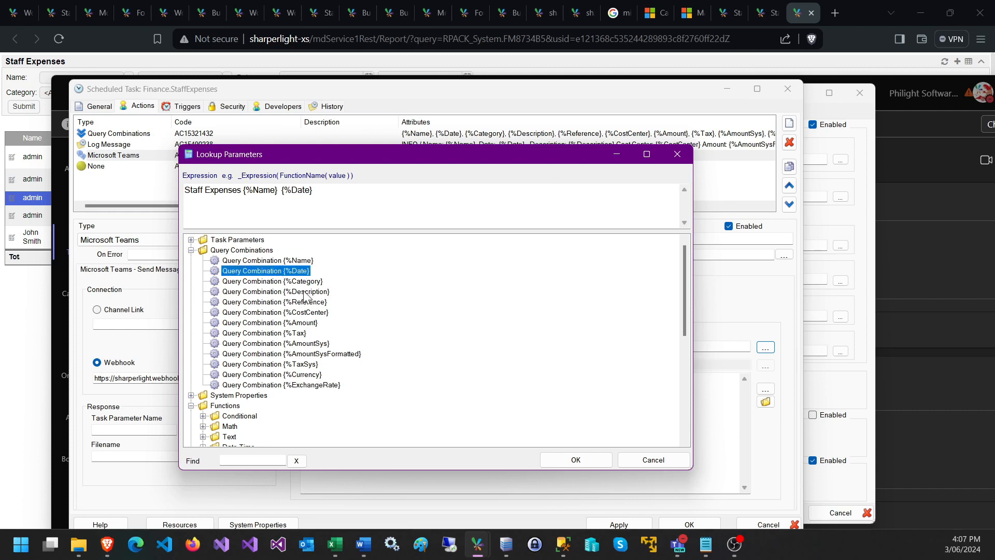
pyautogui.click(314, 354)
pyautogui.click(301, 344)
pyautogui.click(304, 354)
pyautogui.click(648, 461)
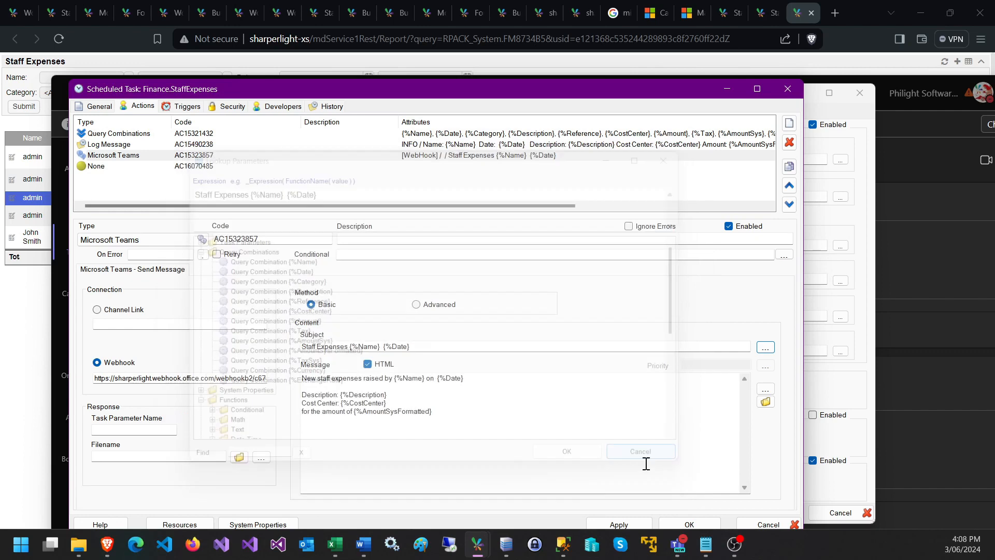
# Compare the Teams action's message text with the latest Staff Expenses post in the Test channel in Microsoft Teams
pyautogui.click(433, 412)
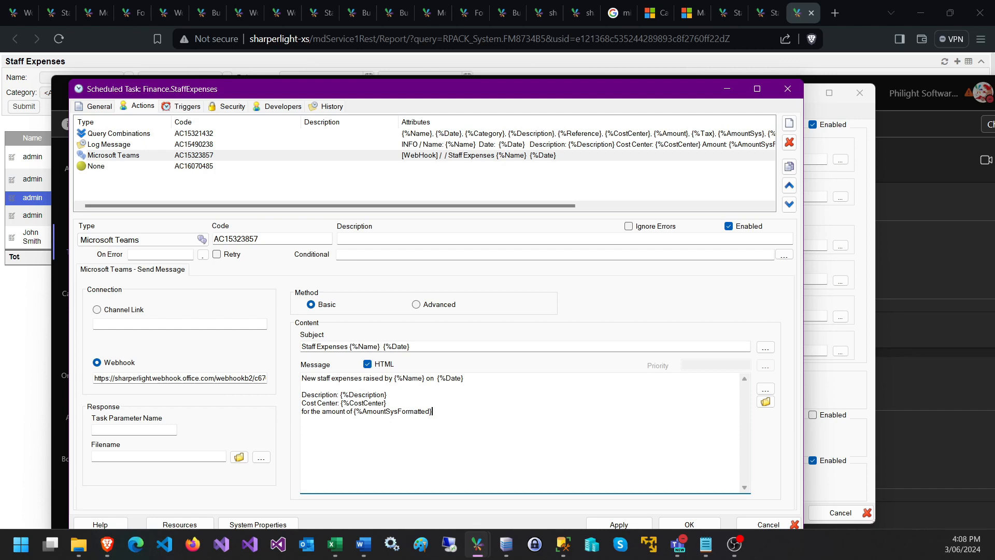
pyautogui.click(678, 544)
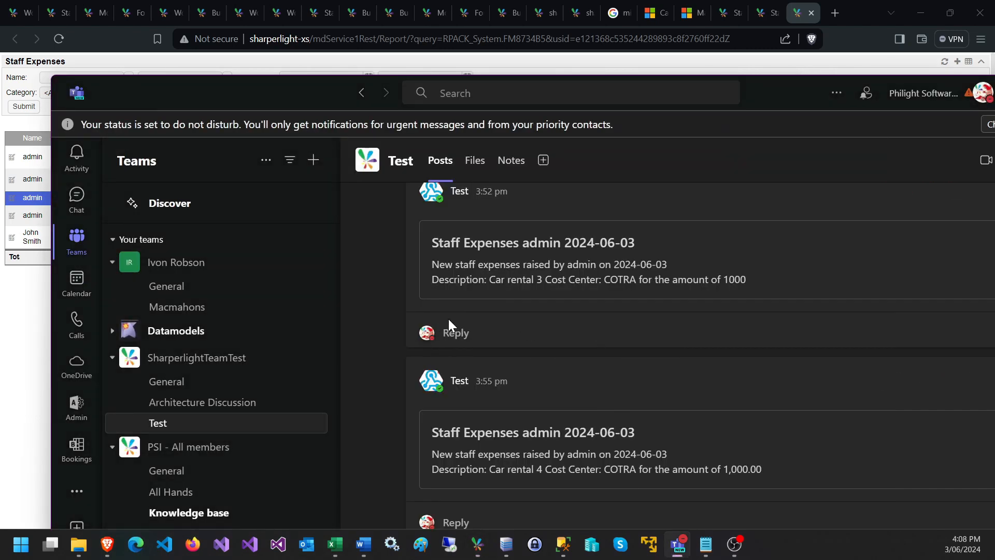
pyautogui.moveTo(782, 472); pyautogui.dragTo(447, 442)
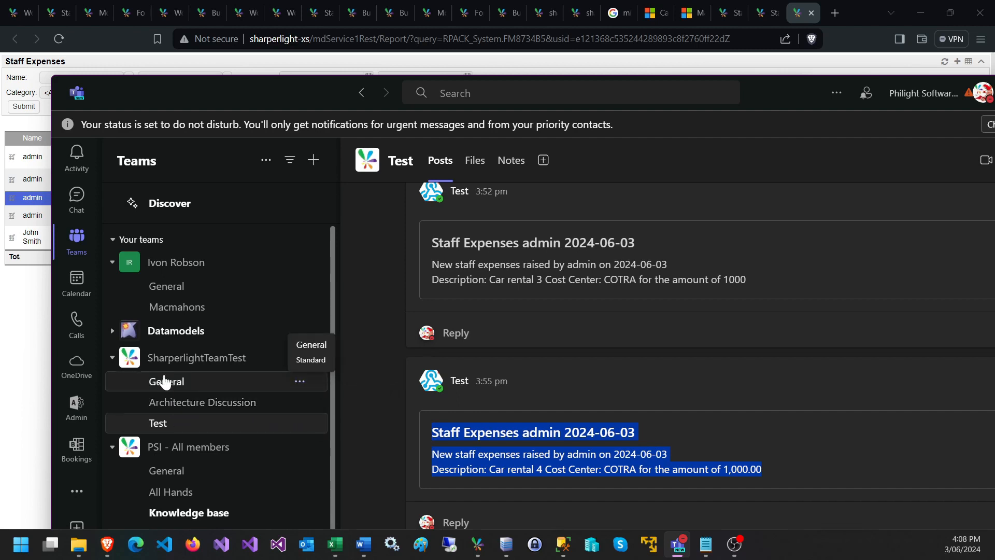
# Open the management settings of the Test channel in SharperlightTeamTest and start editing its connectors
pyautogui.rightClick(179, 423)
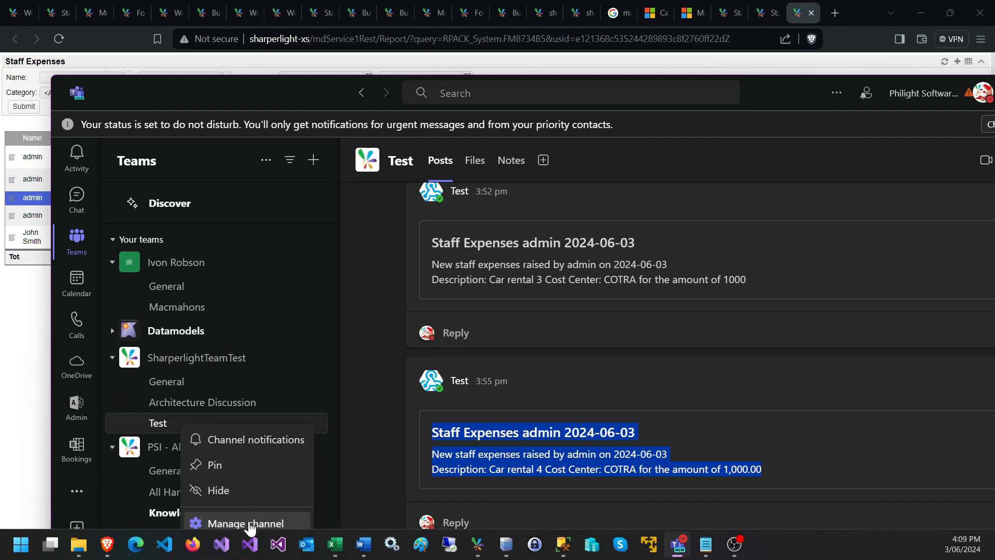
pyautogui.click(249, 524)
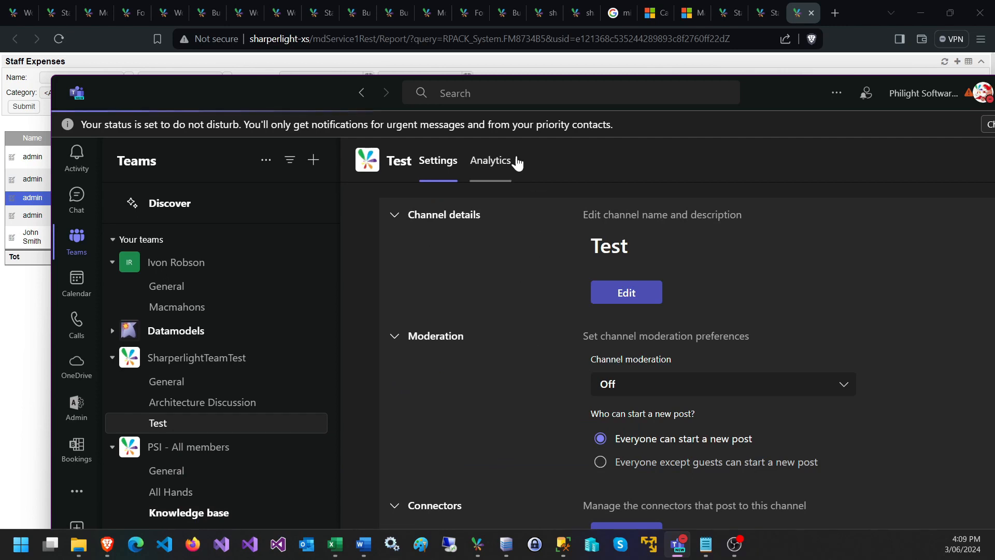
pyautogui.moveTo(316, 91); pyautogui.dragTo(306, 50)
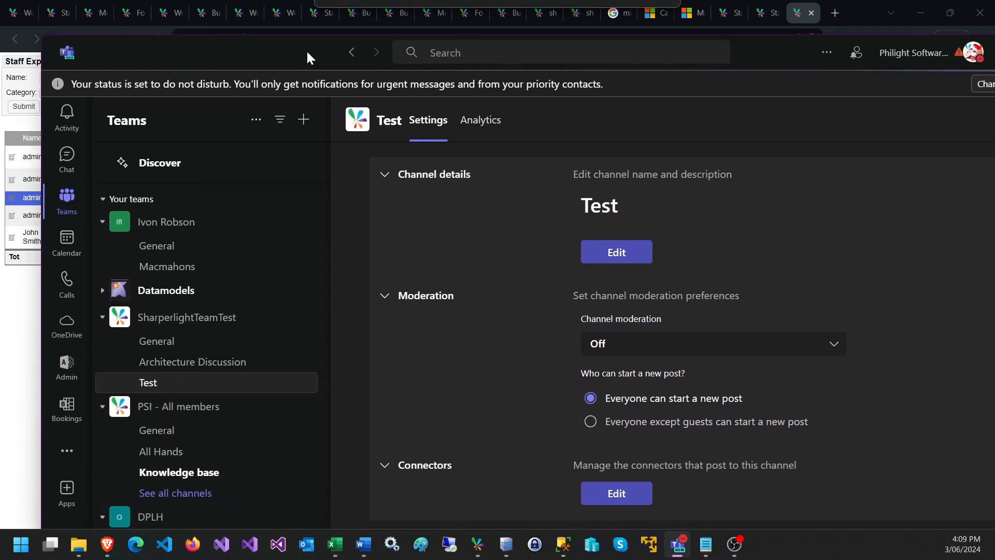
pyautogui.click(614, 510)
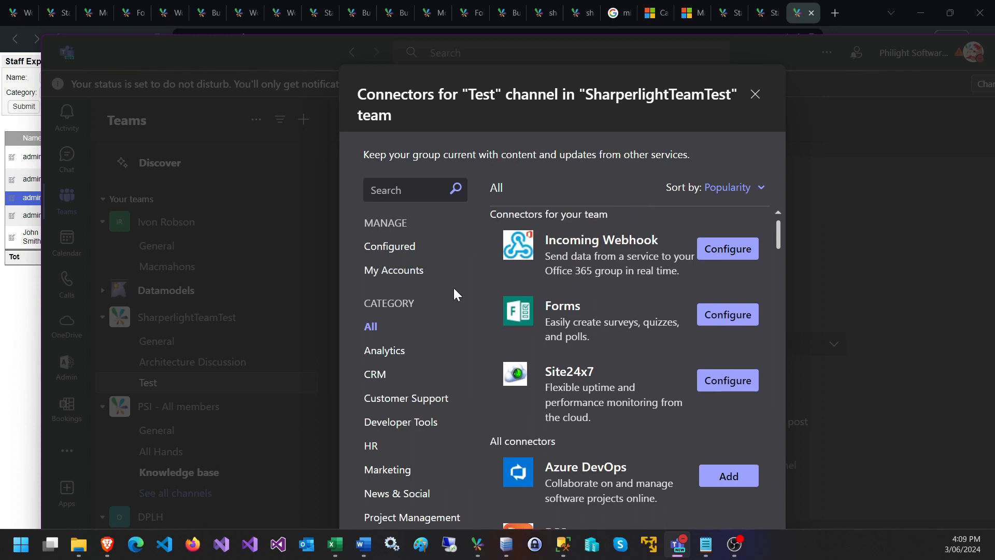
# Create an Incoming Webhook connector named Test2 for the Test channel with the default image, and locate its webhook URL
pyautogui.click(729, 250)
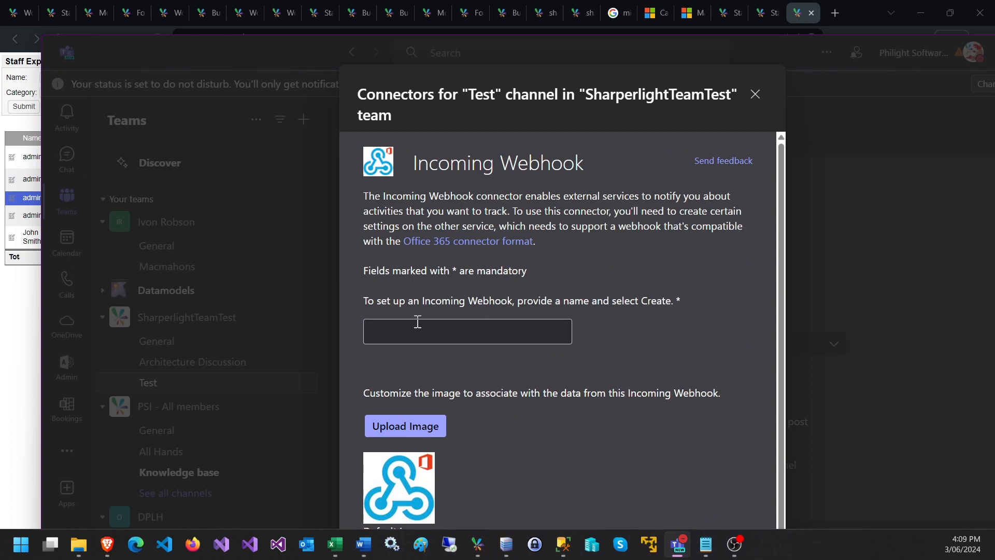
pyautogui.click(416, 337)
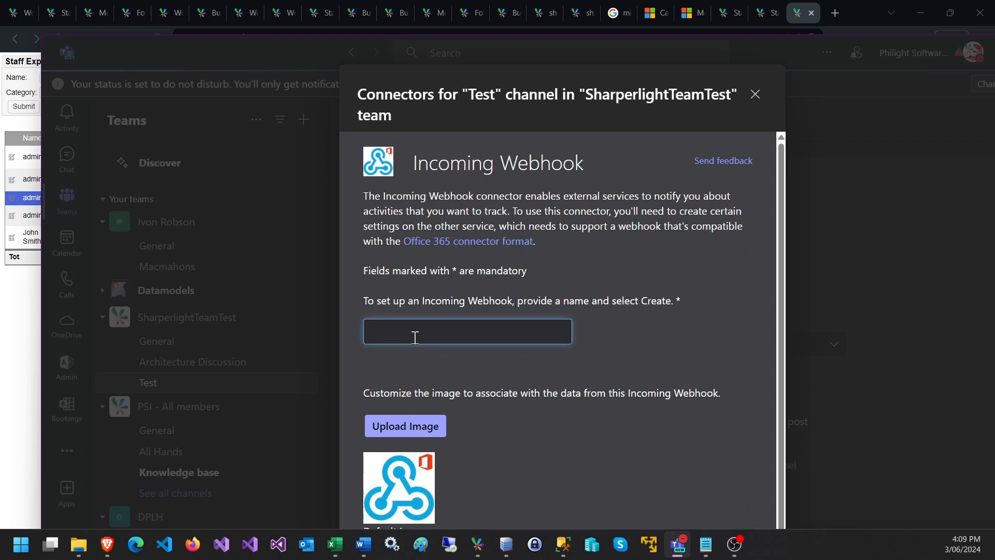
pyautogui.write('Test2')
pyautogui.scroll(-1, 430, 410)
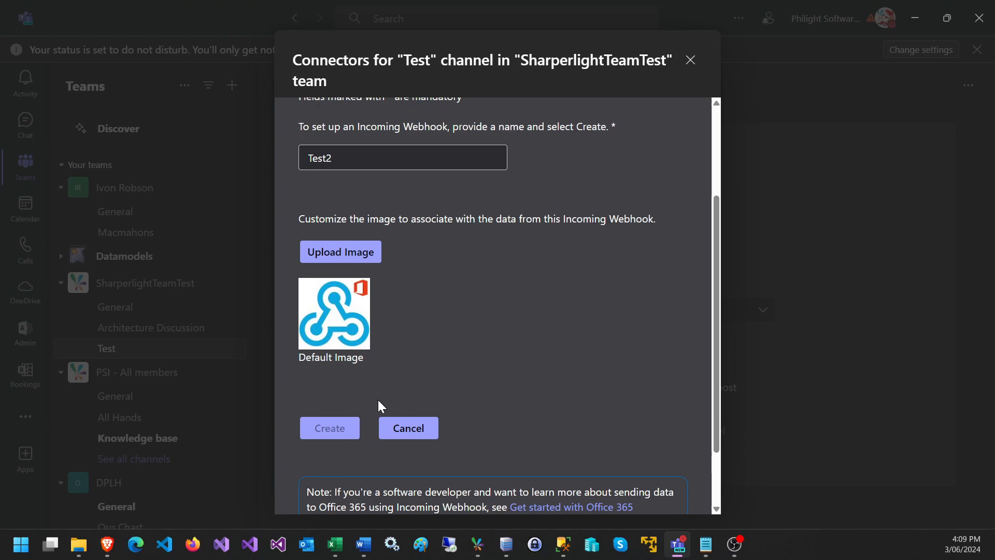
pyautogui.scroll(-3, 352, 322)
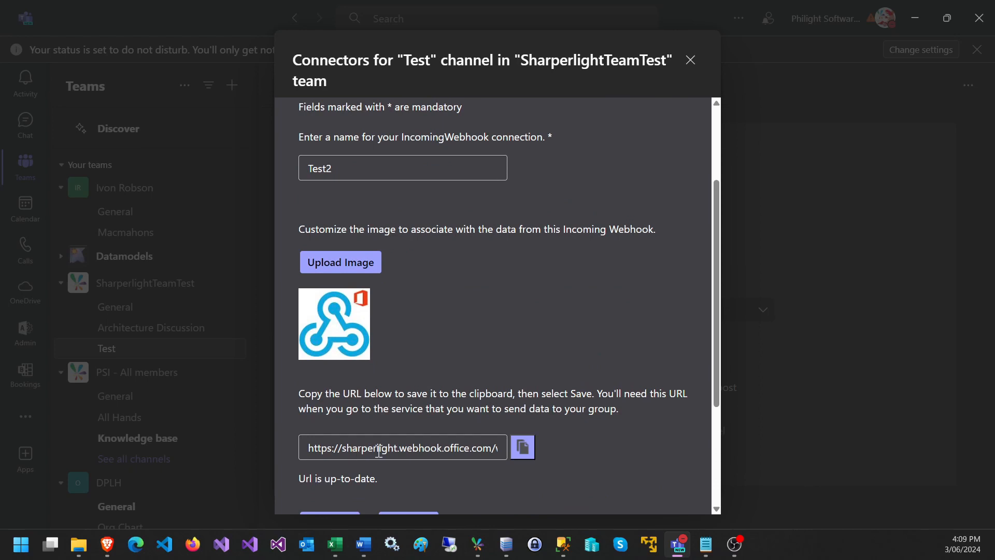
pyautogui.scroll(-3, 370, 451)
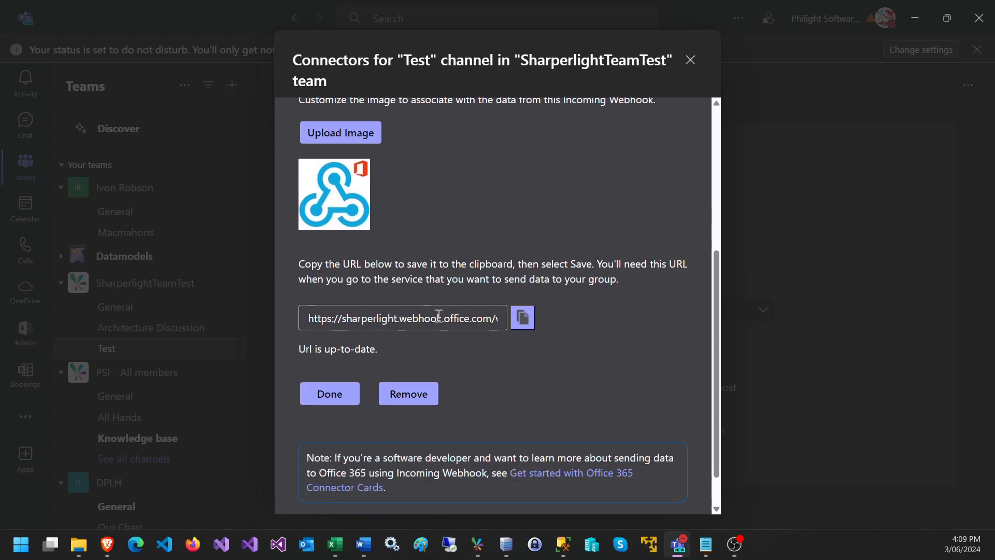
# Copy the Test2 connector's webhook URL and switch to the Webhook field of the Finance.StaffExpenses scheduled task's Microsoft Teams action
pyautogui.click(523, 317)
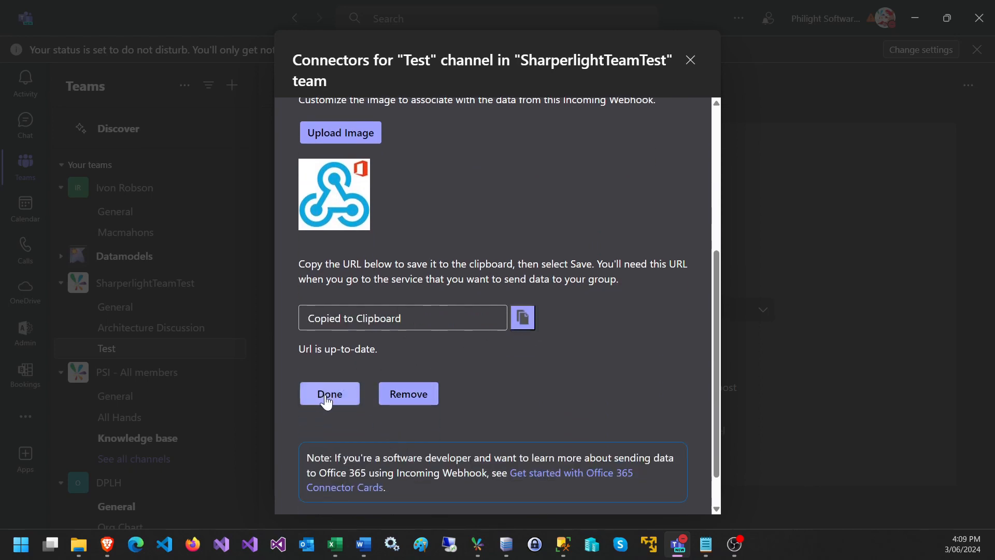
pyautogui.click(326, 398)
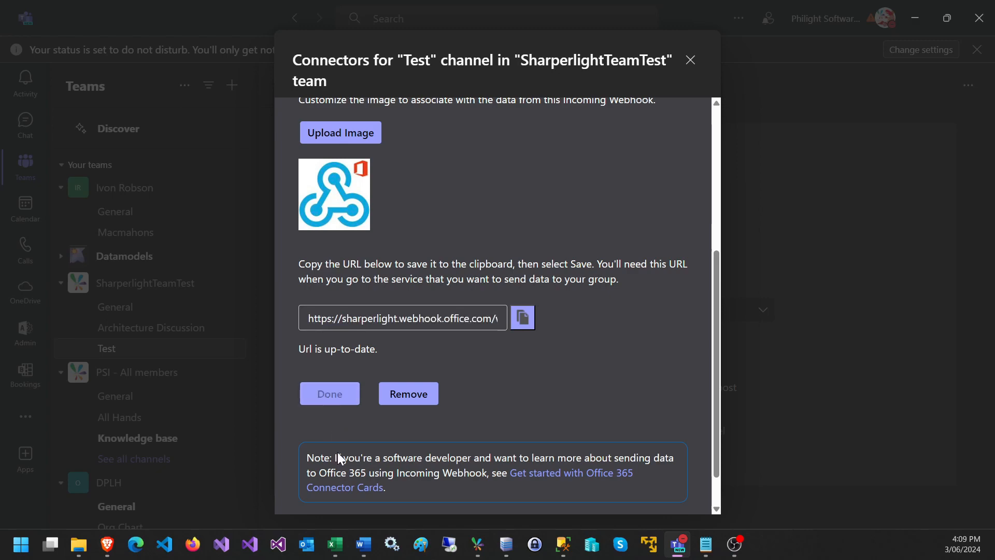
pyautogui.moveTo(474, 547)
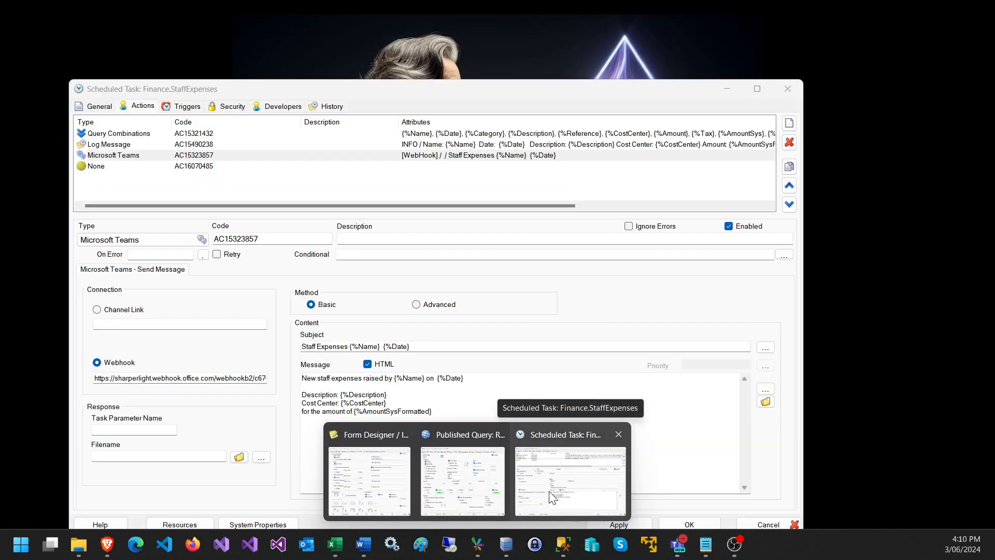
pyautogui.click(553, 497)
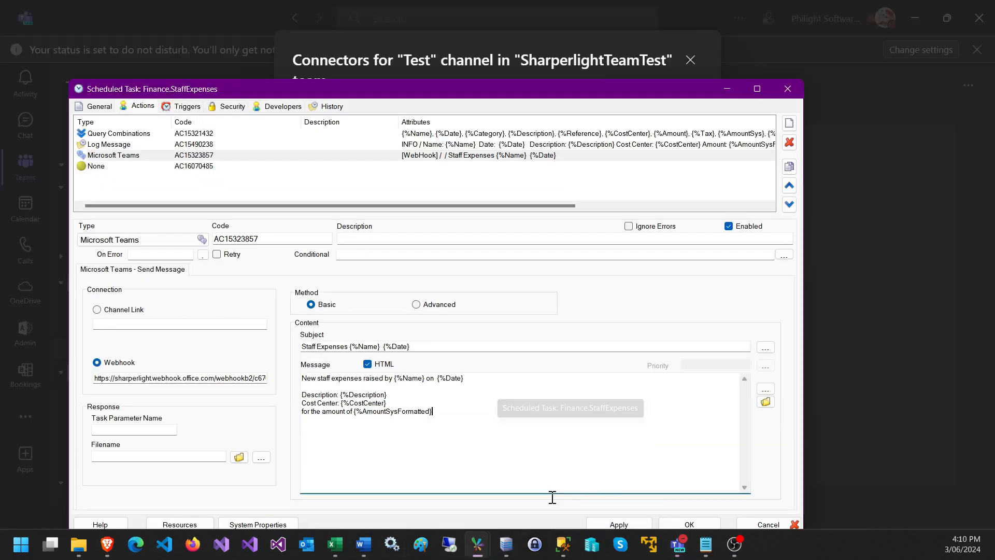
pyautogui.click(202, 377)
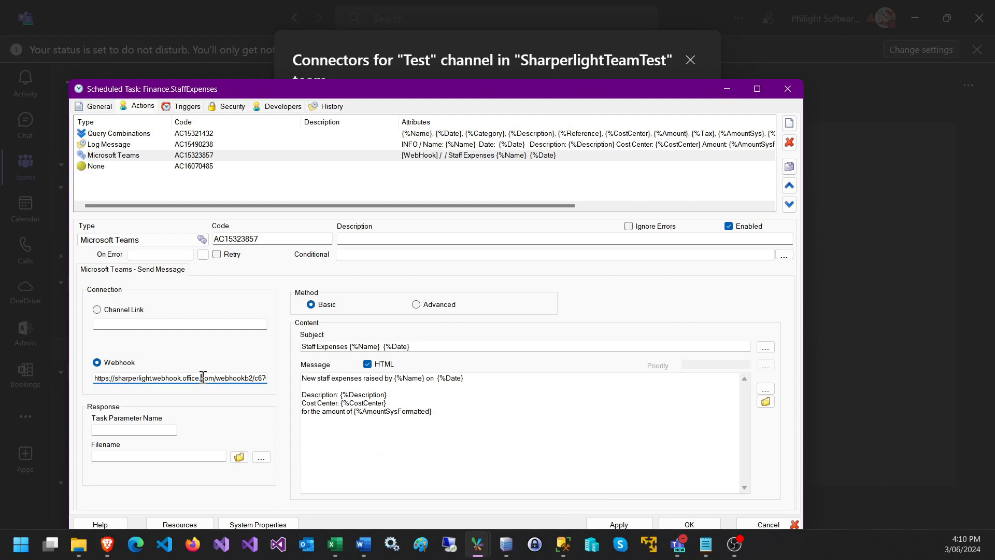
# Delete the empty None action from the task and select the Microsoft Teams action
pyautogui.click(133, 167)
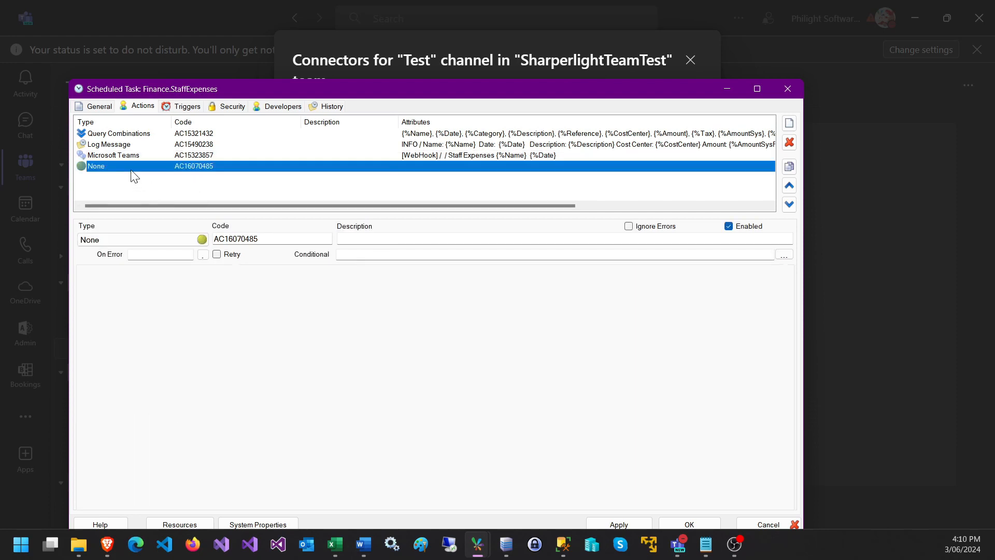
pyautogui.click(790, 143)
pyautogui.click(461, 322)
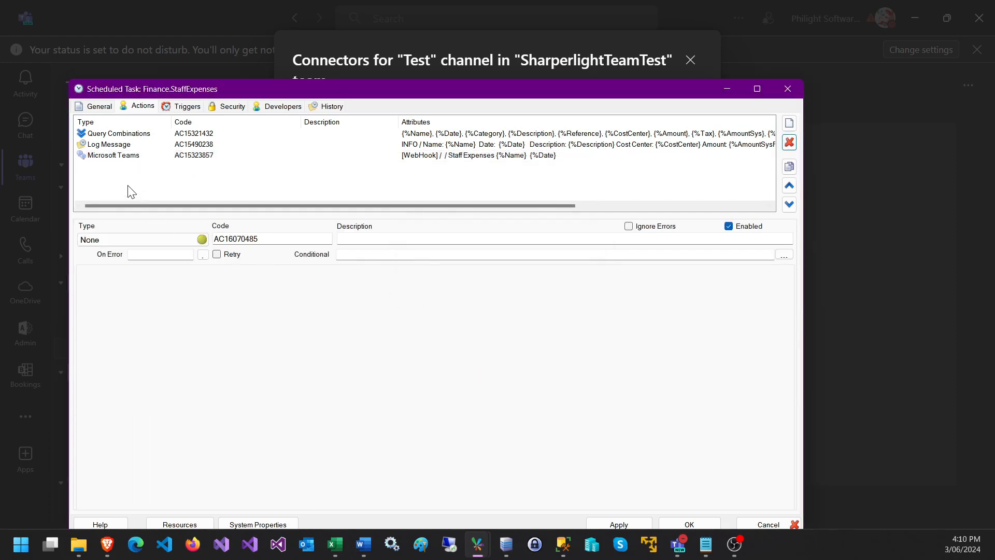
pyautogui.click(171, 158)
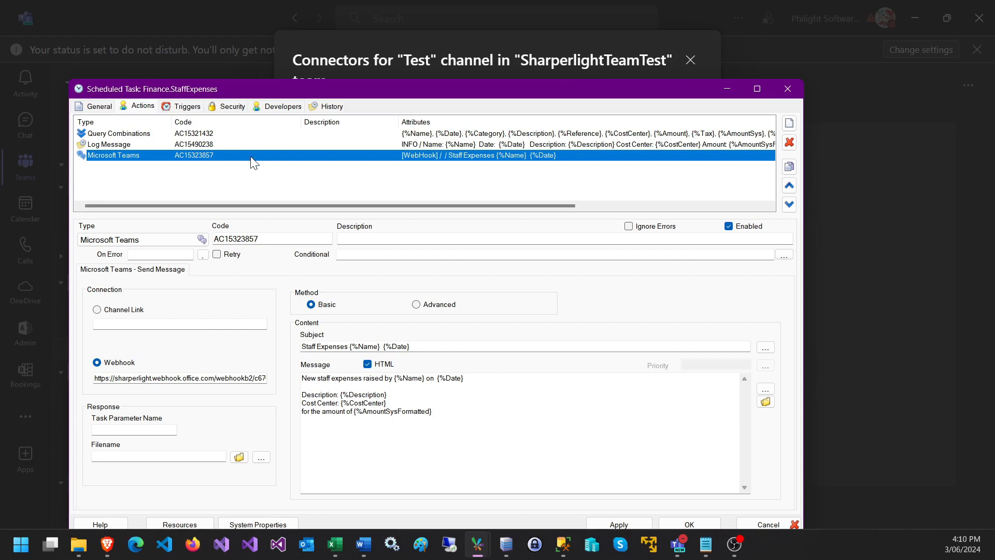
# Add a Writeback action to the scheduled task after the Microsoft Teams action
pyautogui.click(789, 123)
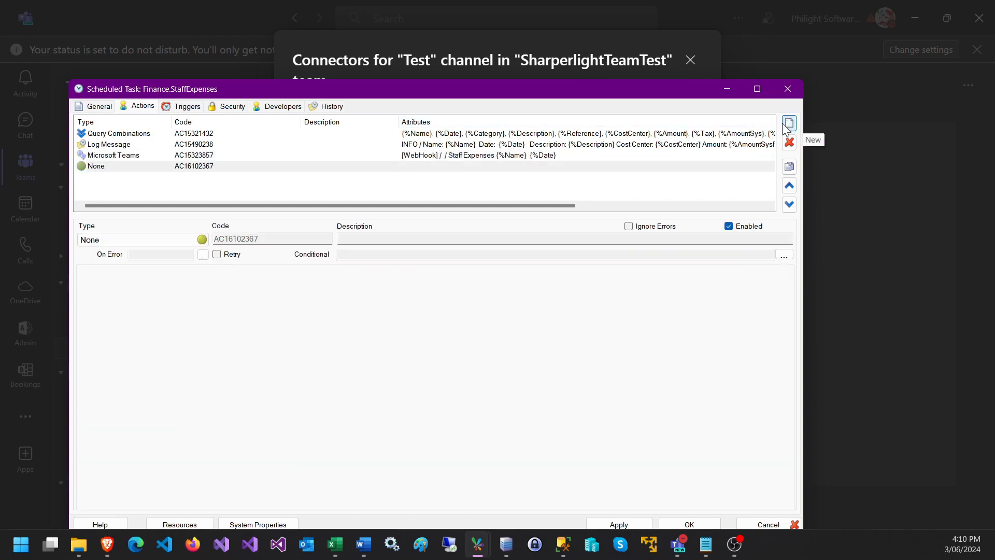
pyautogui.click(191, 374)
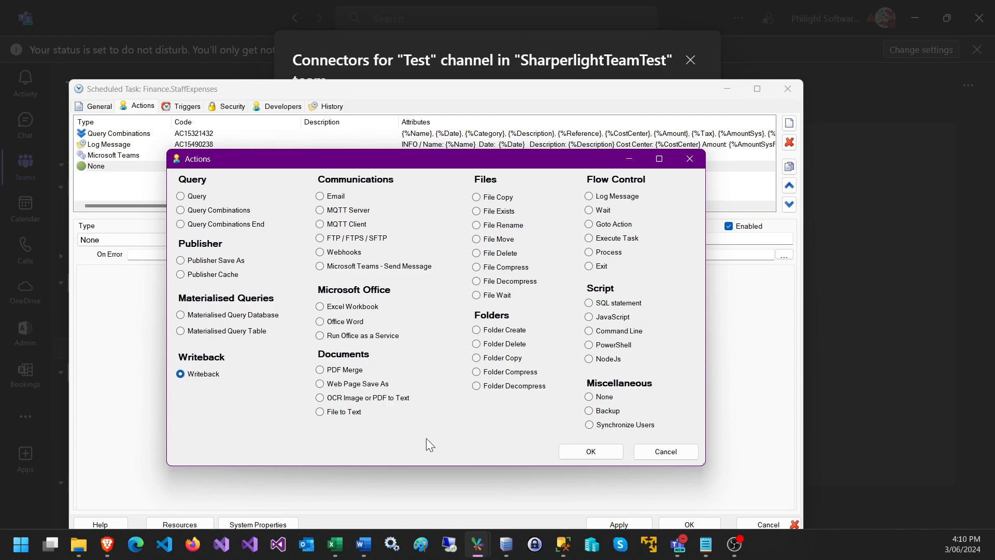
pyautogui.click(576, 452)
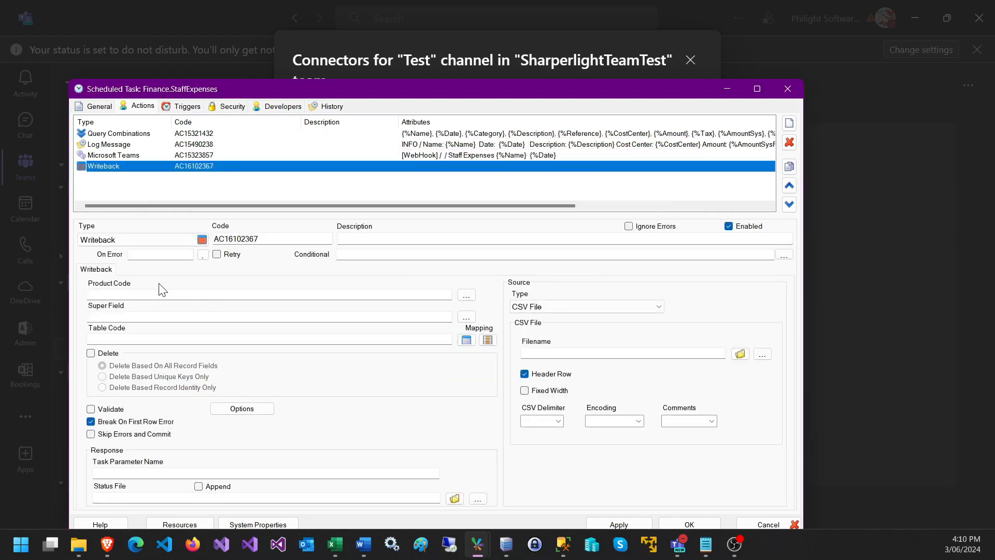
# Set the Writeback action's product to Sample Accounting Data and its super field to the company MIT
pyautogui.click(466, 295)
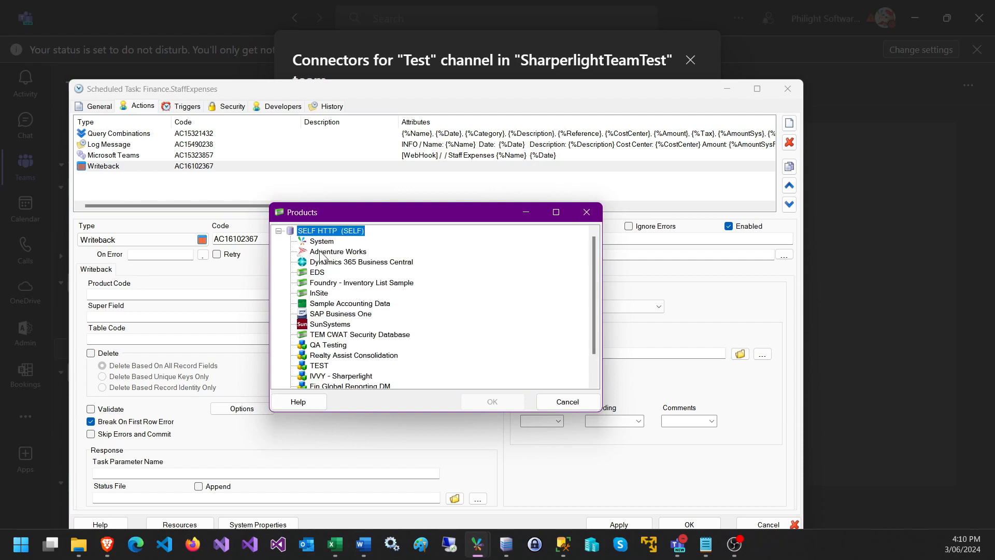
pyautogui.scroll(-1, 317, 280)
pyautogui.scroll(1, 318, 294)
pyautogui.doubleClick(329, 305)
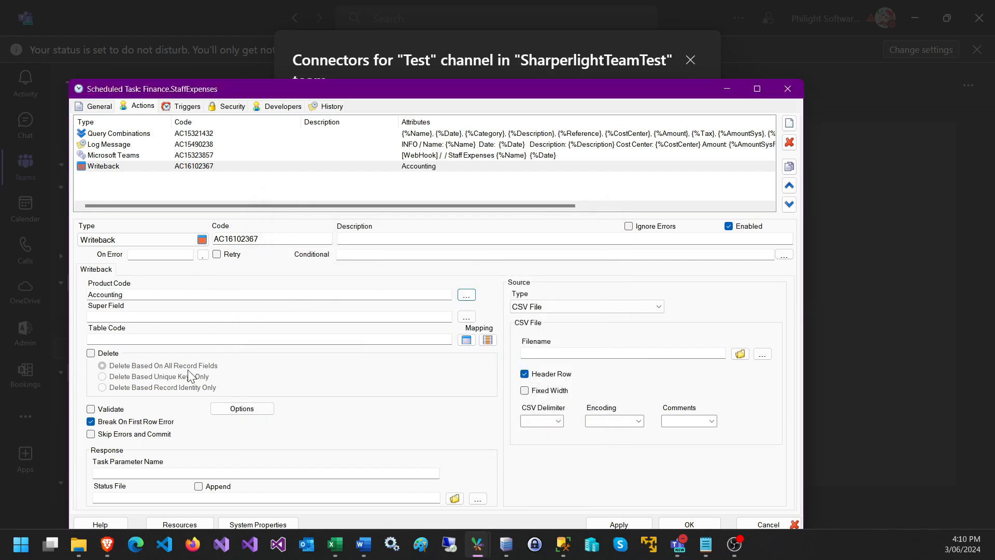
pyautogui.click(466, 317)
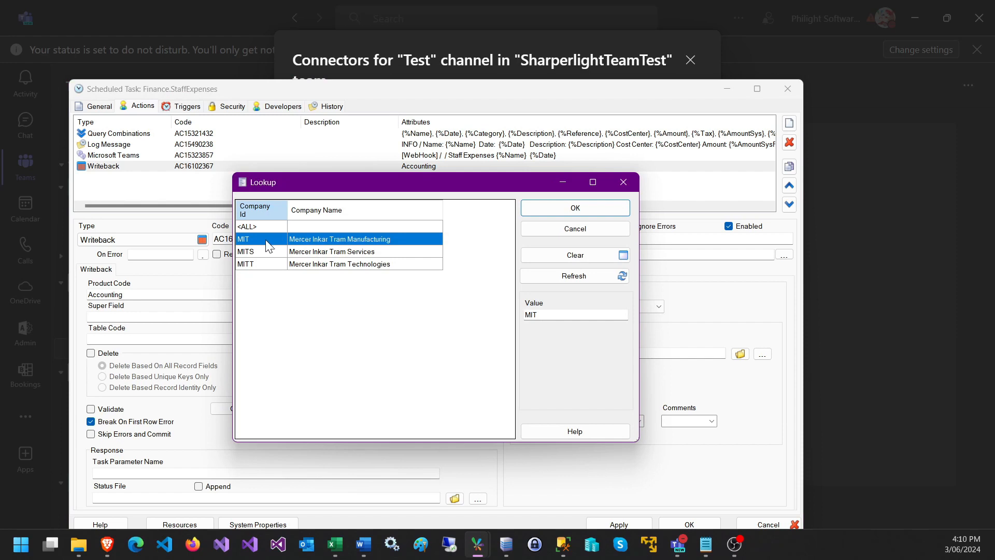
pyautogui.doubleClick(267, 244)
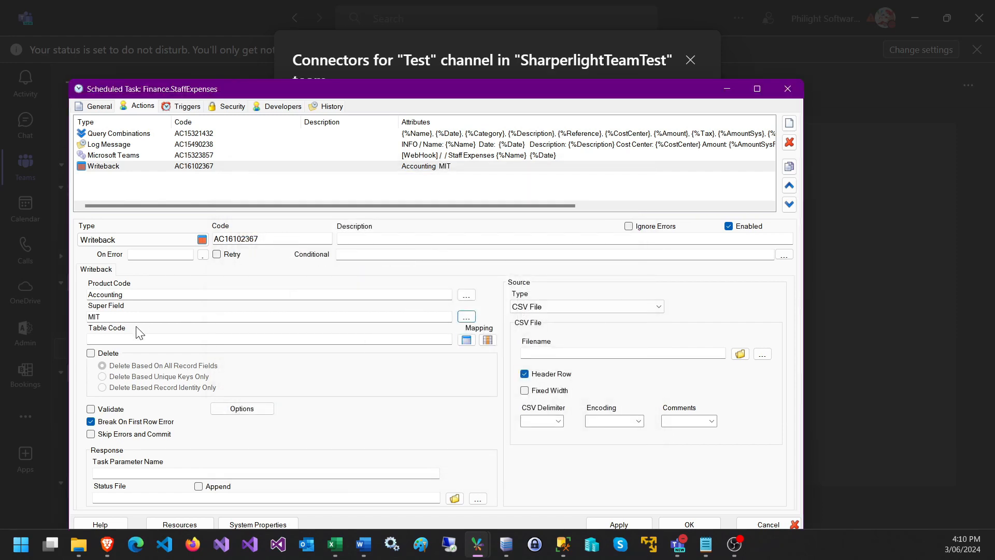
pyautogui.moveTo(106, 316); pyautogui.dragTo(75, 315)
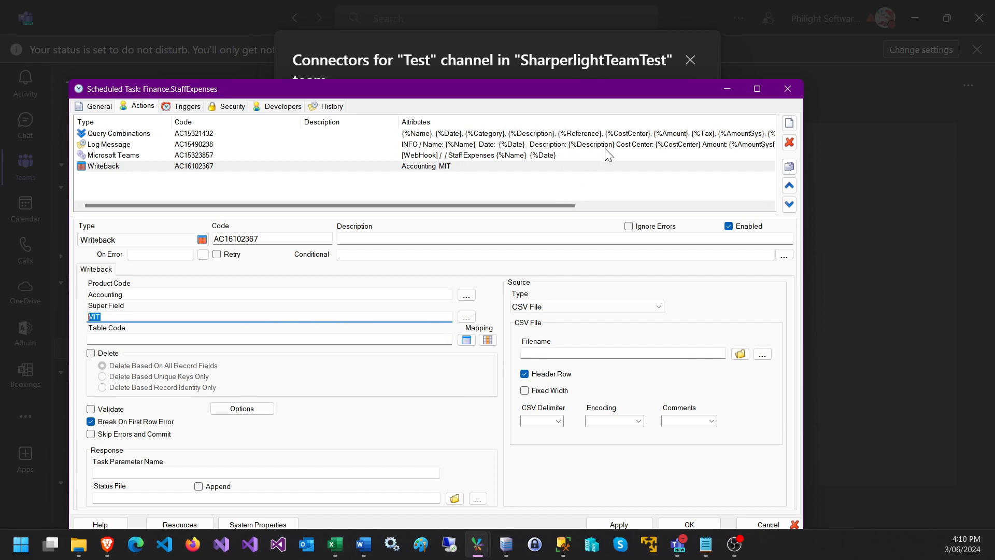
# Choose Journal Import (IntJouImp) from the Integration group as the table to write back to
pyautogui.click(336, 340)
pyautogui.click(466, 340)
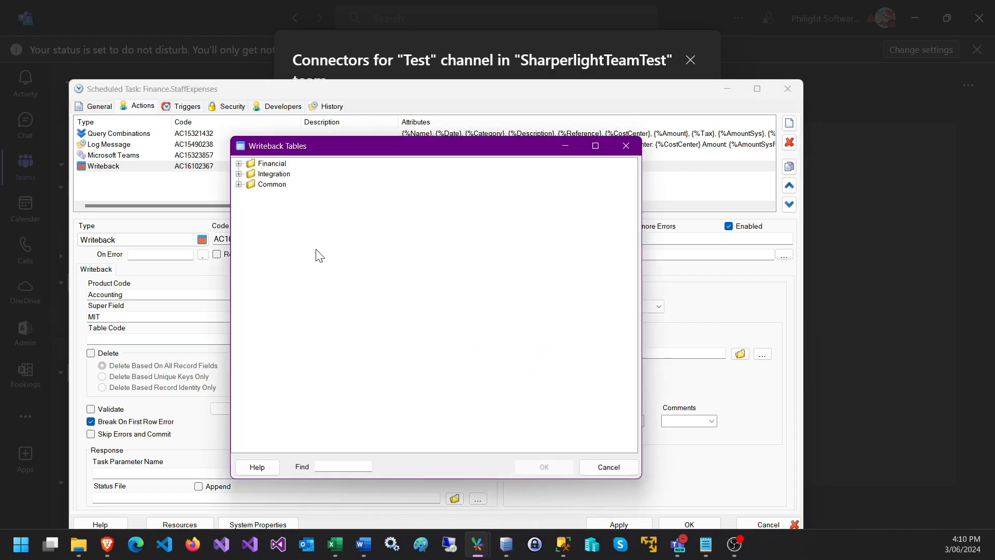
pyautogui.click(238, 164)
pyautogui.click(250, 173)
pyautogui.click(239, 195)
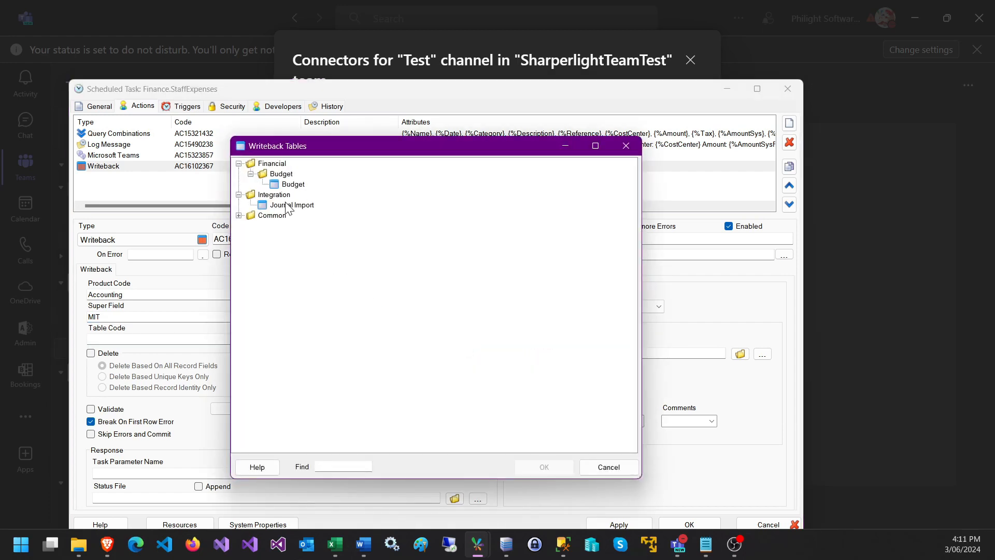
pyautogui.click(287, 205)
pyautogui.doubleClick(287, 206)
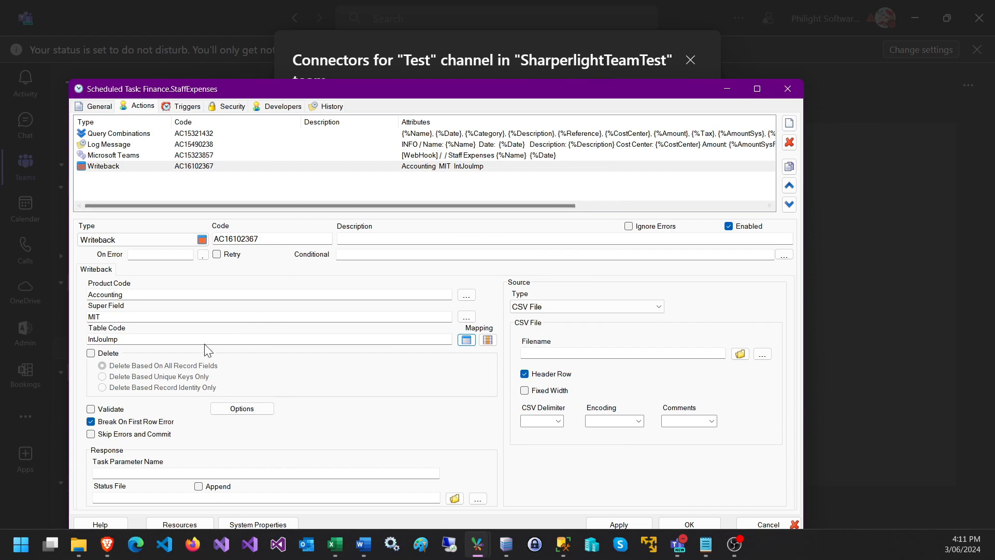
pyautogui.click(120, 339)
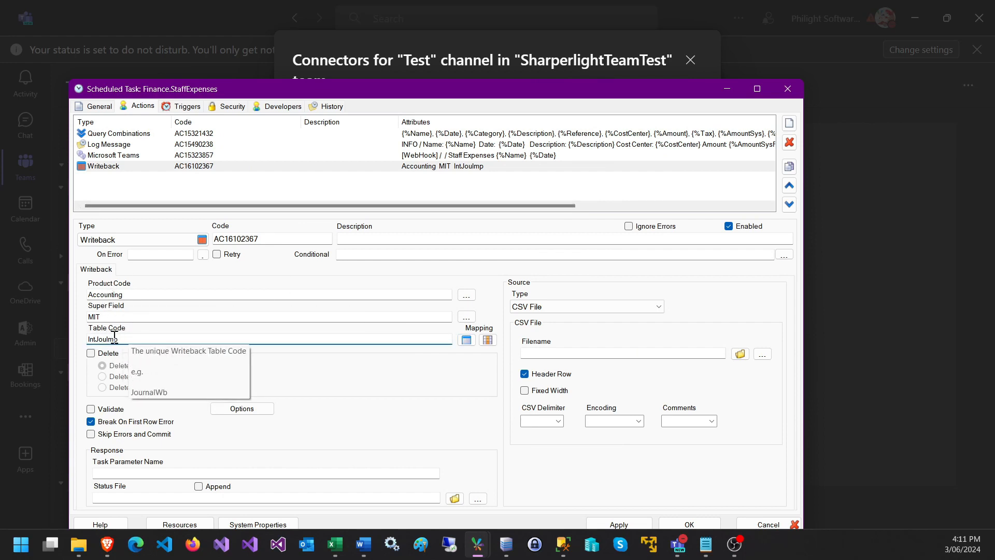
# Set the writeback source type to Query and base its query on the Staff Expenses forms table
pyautogui.click(562, 309)
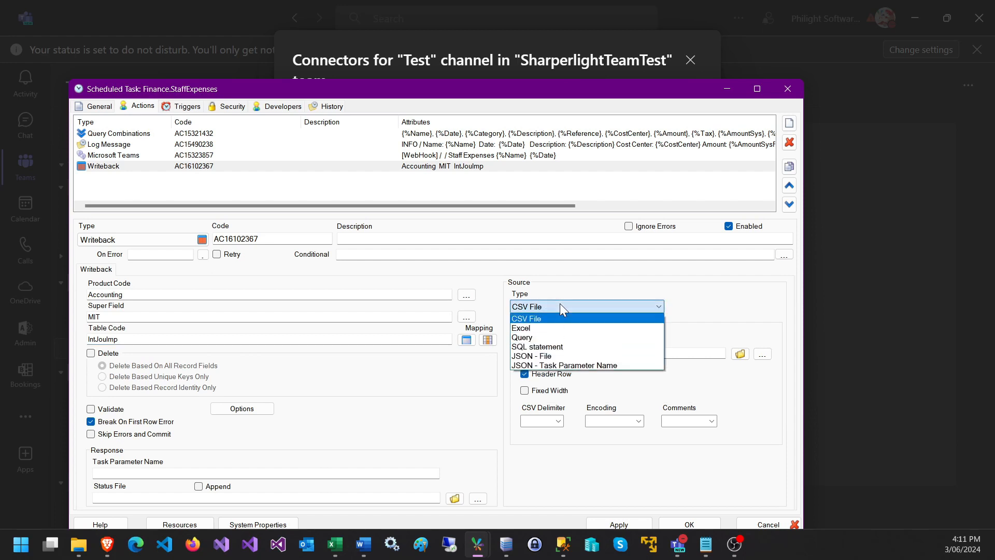
pyautogui.click(544, 337)
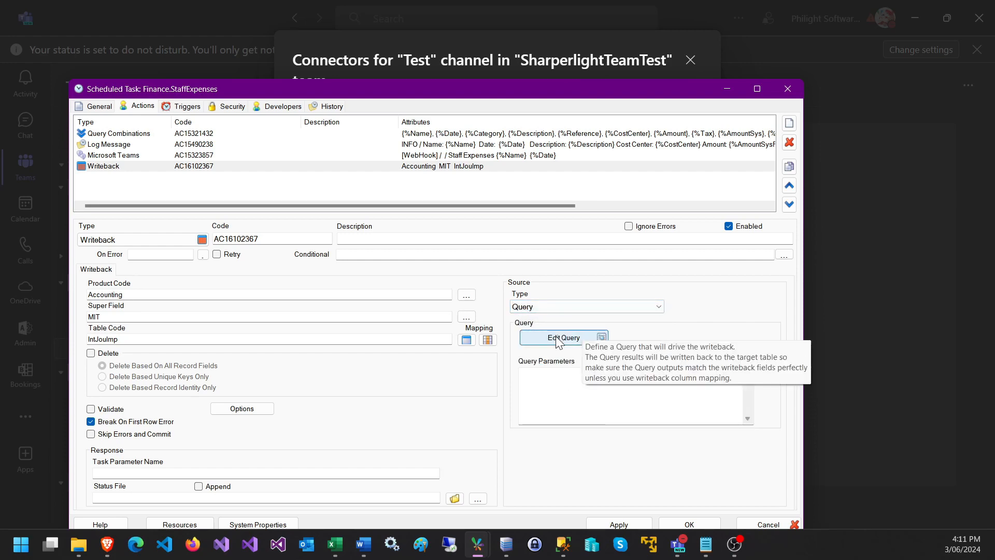
pyautogui.click(556, 337)
pyautogui.click(331, 196)
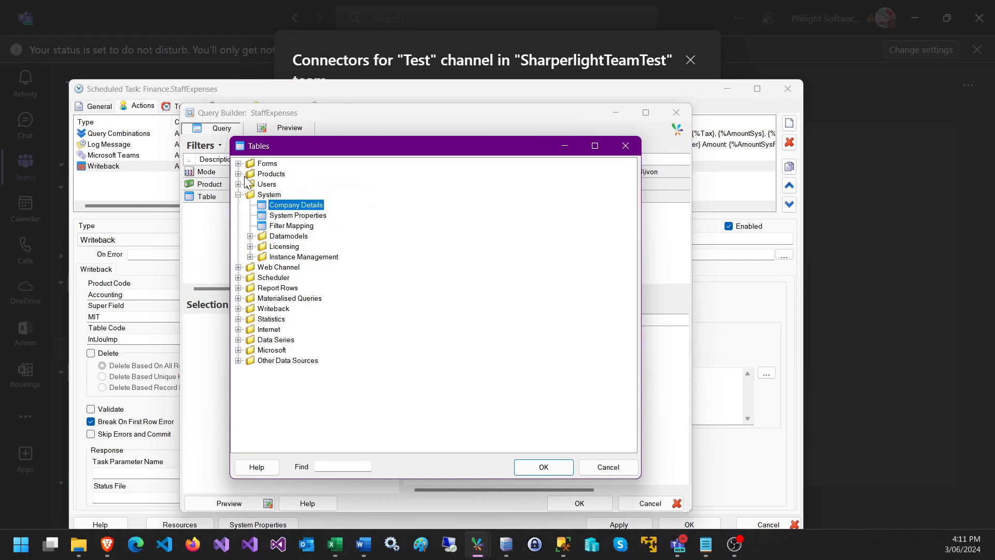
pyautogui.click(238, 164)
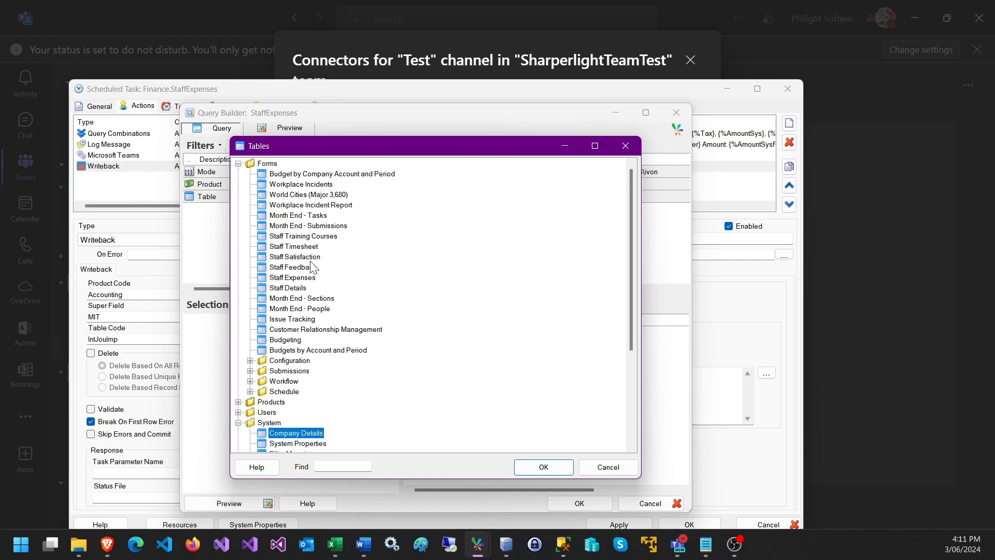
pyautogui.doubleClick(304, 280)
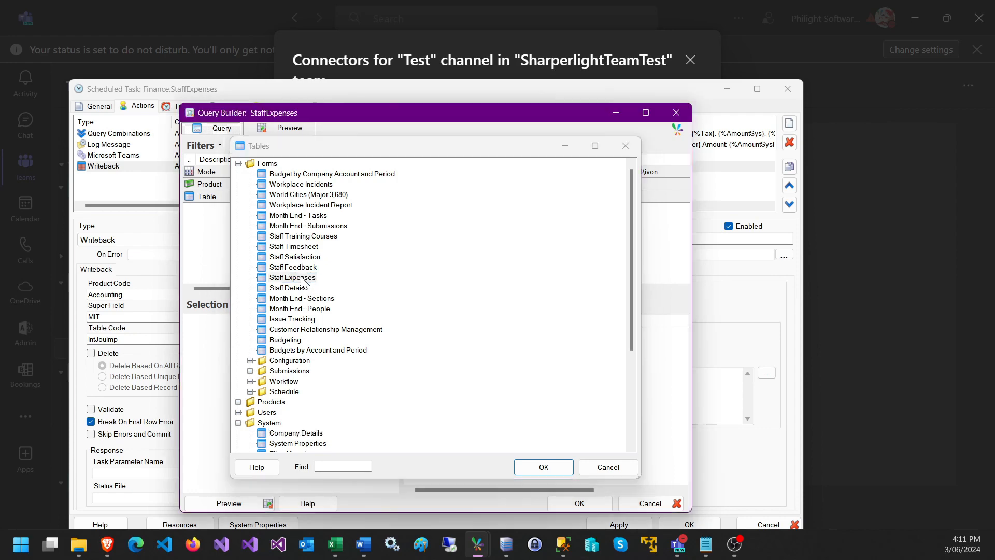
# Add Name, Date and Category as outputs of the Staff Expenses query
pyautogui.doubleClick(218, 319)
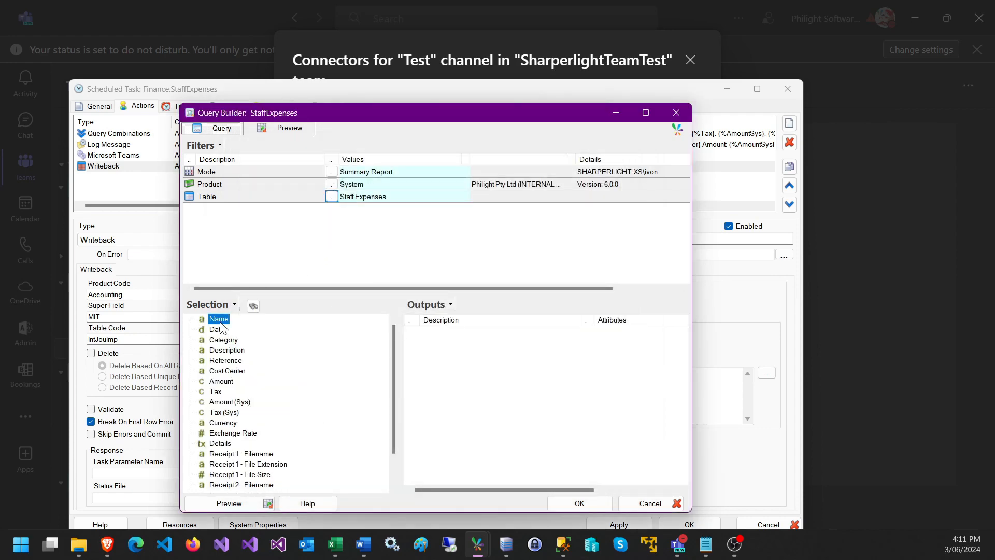
pyautogui.doubleClick(217, 329)
pyautogui.doubleClick(217, 340)
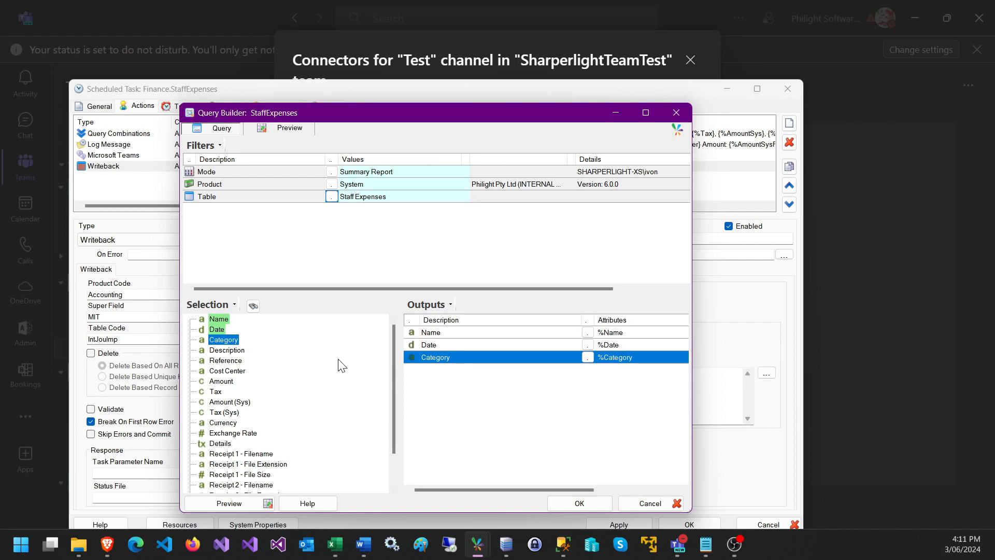
# Add Submission ID from the Submissions group as a query filter with the value -1
pyautogui.scroll(-2, 272, 415)
pyautogui.click(190, 474)
pyautogui.scroll(-1, 208, 476)
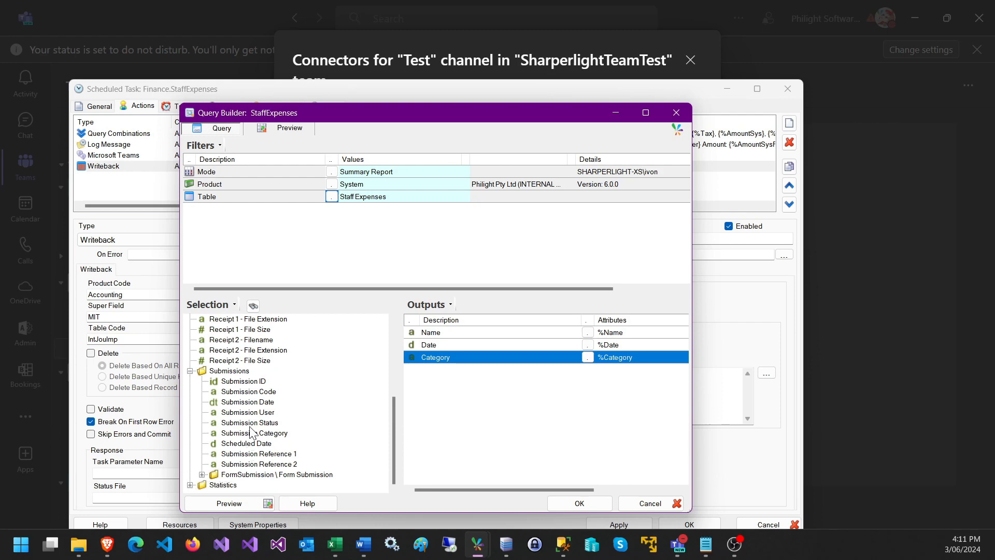
pyautogui.moveTo(244, 384); pyautogui.dragTo(324, 238)
pyautogui.click(357, 208)
pyautogui.write('-1')
pyautogui.click(474, 209)
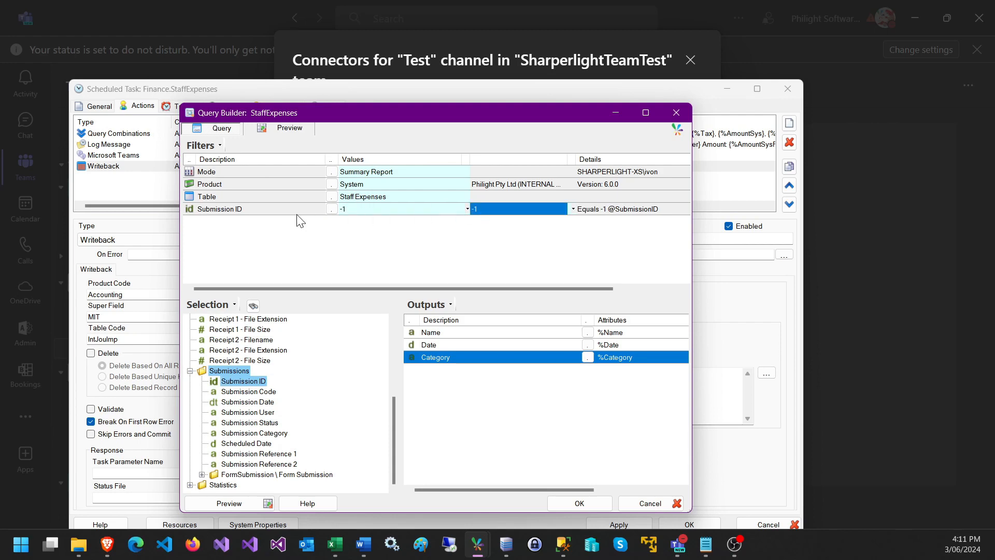
# Restrict the Submission ID filter to single values only and save the query to the Writeback action
pyautogui.click(298, 215)
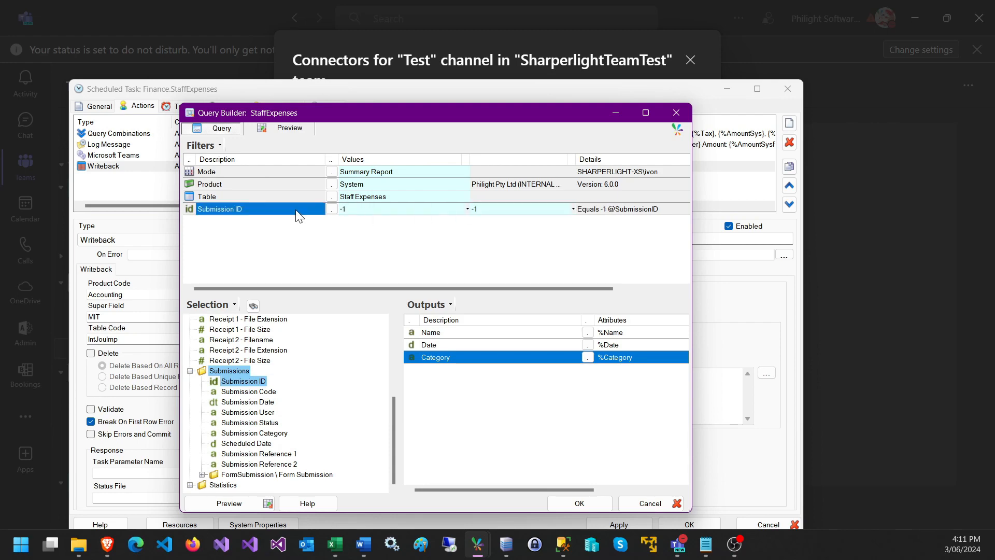
pyautogui.doubleClick(298, 215)
pyautogui.click(309, 286)
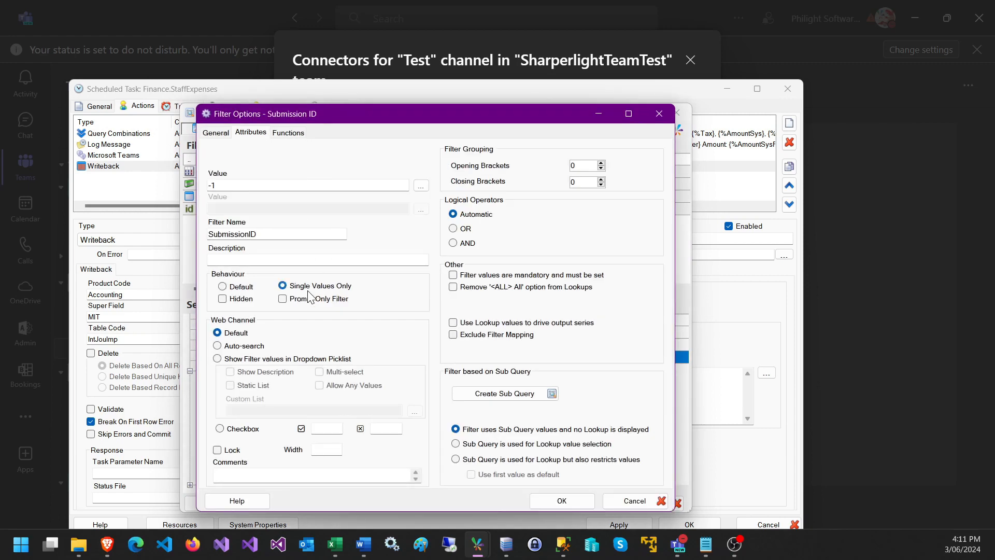
pyautogui.click(587, 503)
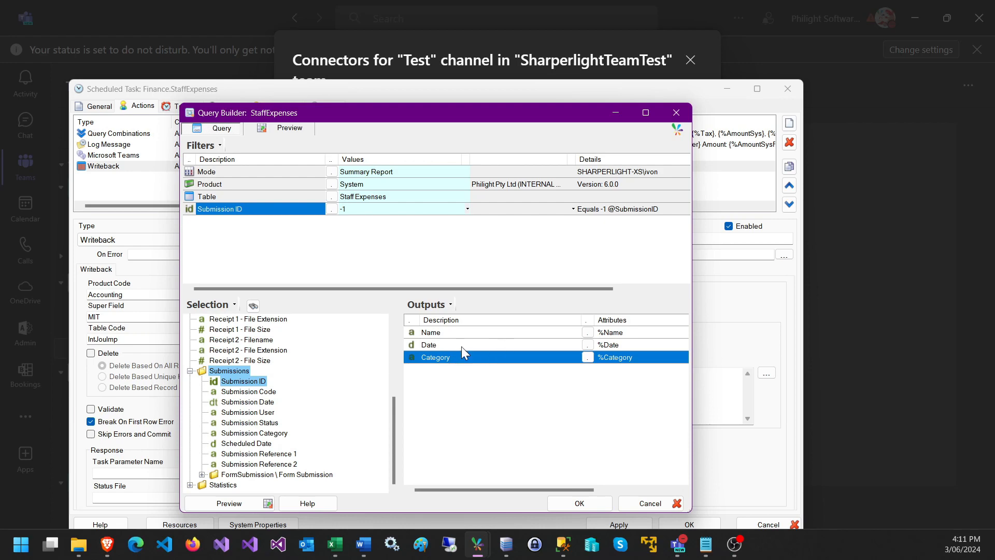
pyautogui.moveTo(505, 544)
pyautogui.click(596, 505)
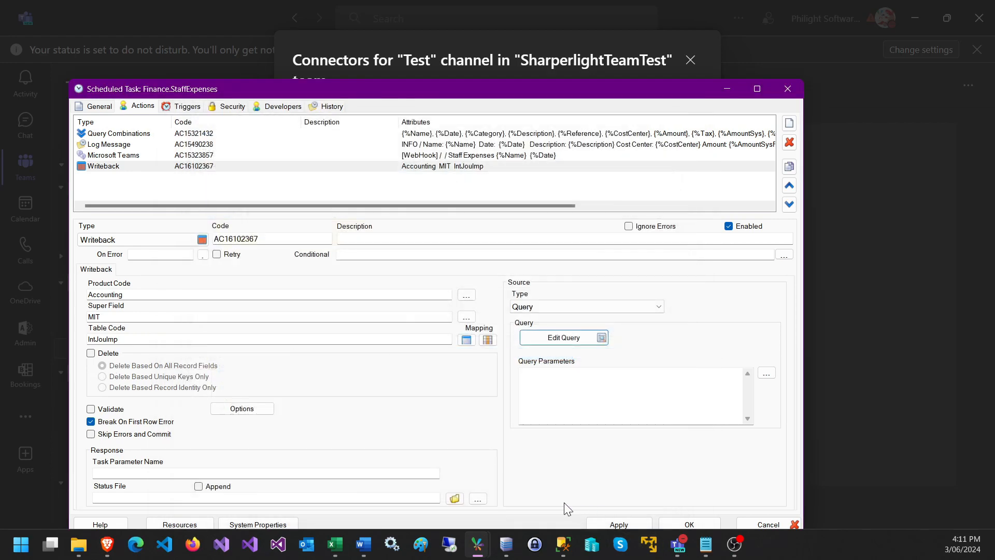
# Open the Writeback action's column mapping and review the Journal Import fields available for mapping
pyautogui.click(487, 340)
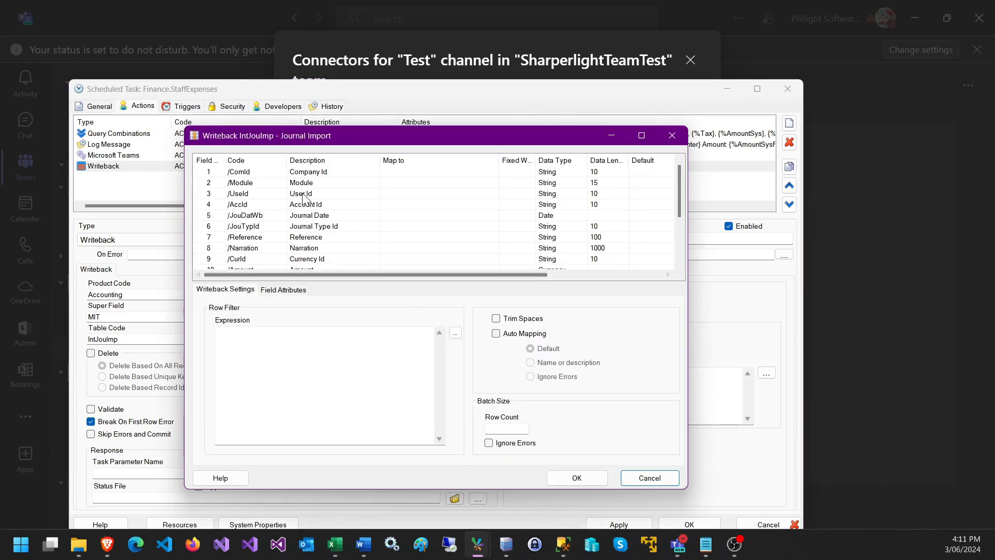
pyautogui.scroll(-2, 302, 198)
pyautogui.scroll(2, 303, 198)
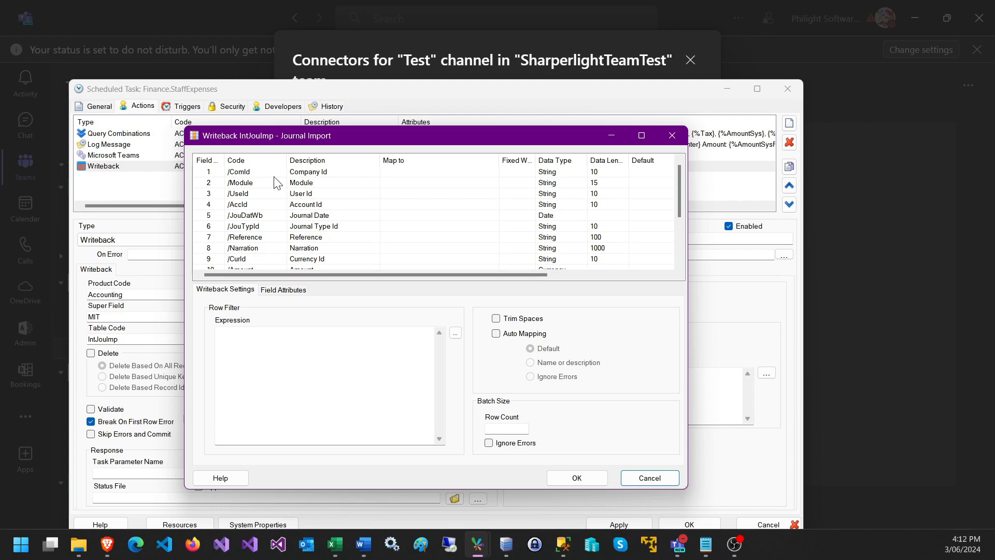
# Close the column mapping and copy SubmissionID={_Task.Param.Writeback.FormSubmissionId} from the Query Combinations action into the Writeback action's query parameters
pyautogui.click(647, 477)
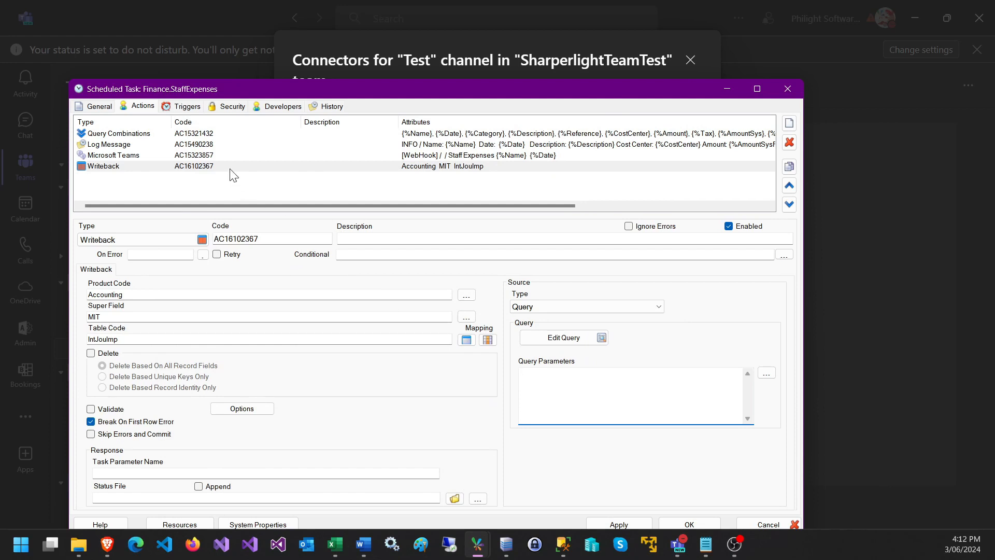
pyautogui.click(219, 134)
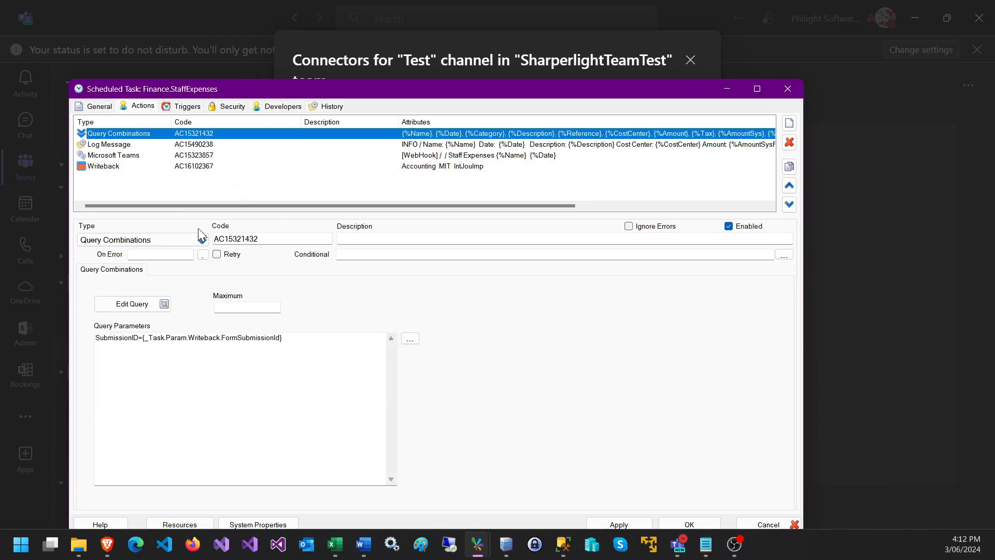
pyautogui.tripleClick(288, 337)
pyautogui.hotkey('ctrl', 'c')
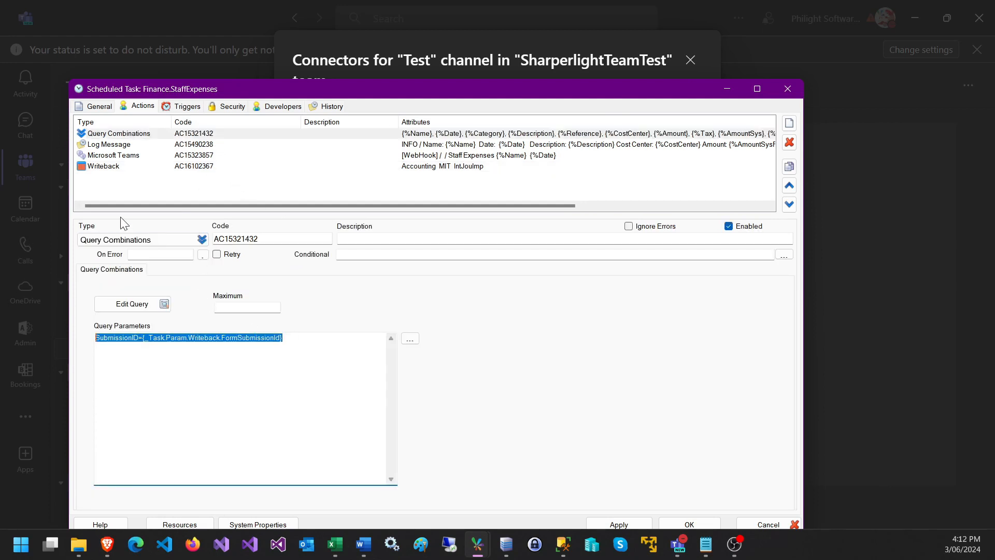
pyautogui.click(200, 167)
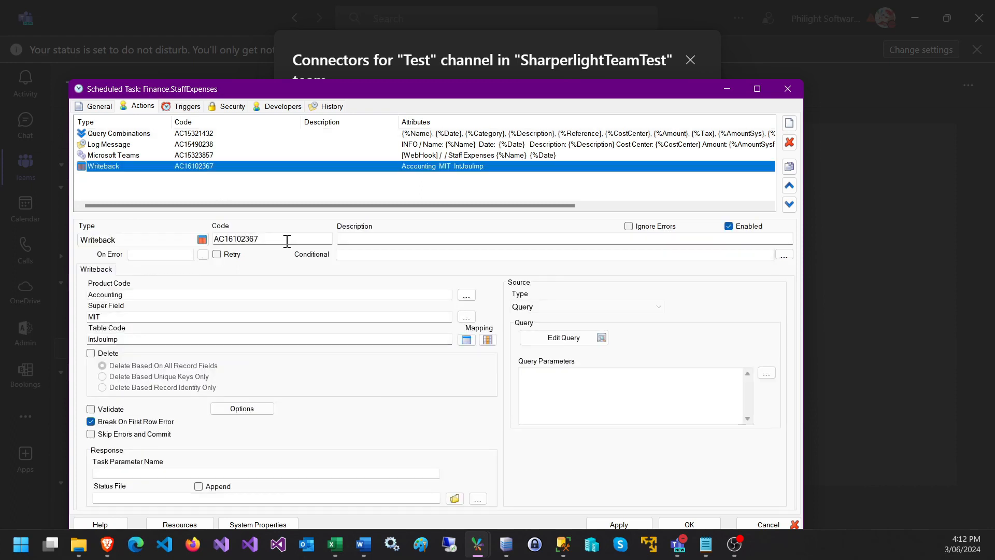
pyautogui.click(574, 404)
pyautogui.hotkey('ctrl', 'v')
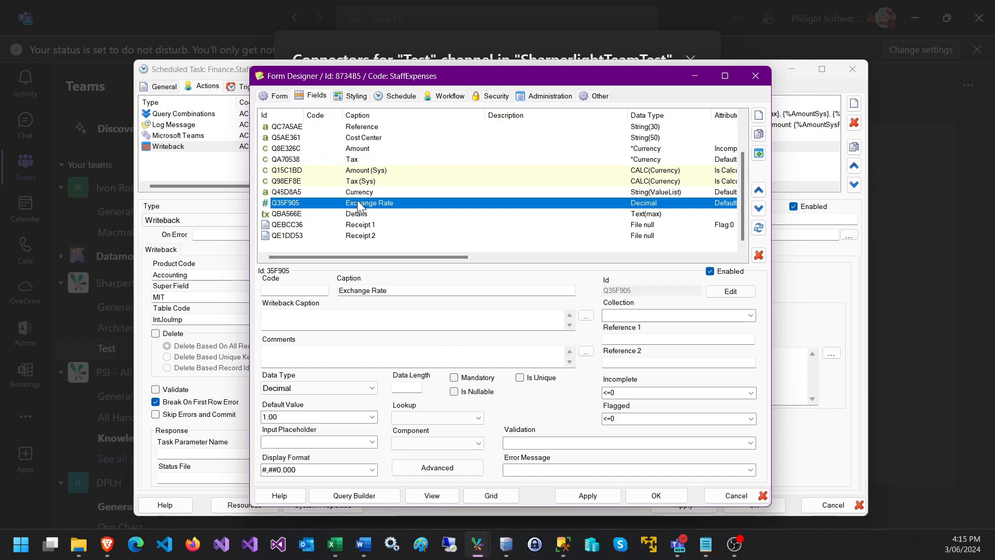
# Review the StaffExpenses form's schedule, workflow, security and styling settings in the Form Designer
pyautogui.click(401, 96)
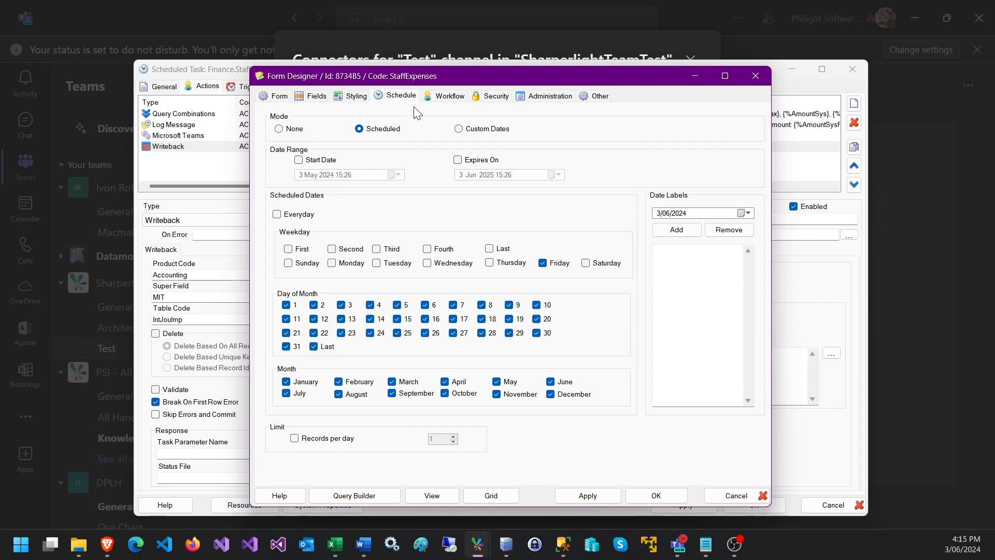
pyautogui.click(441, 98)
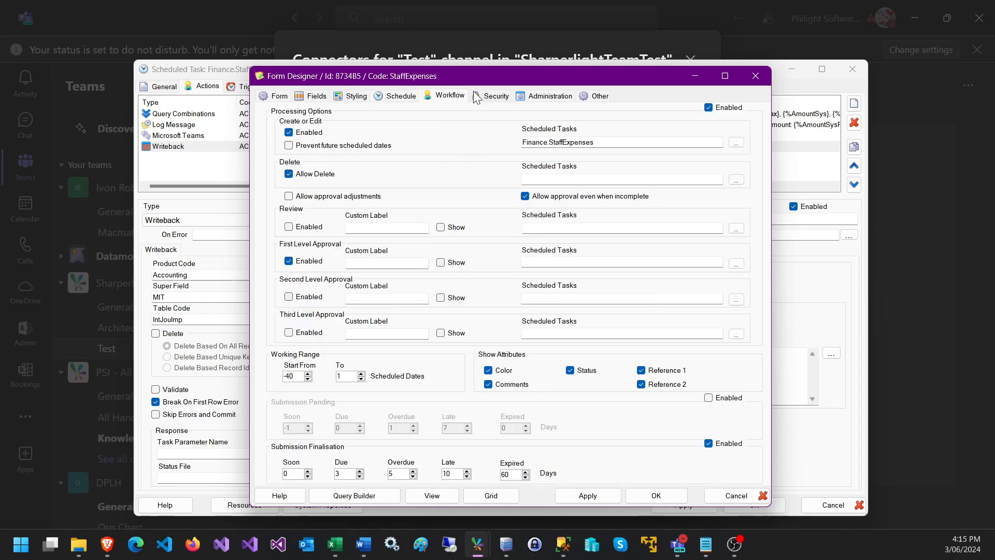
pyautogui.click(493, 96)
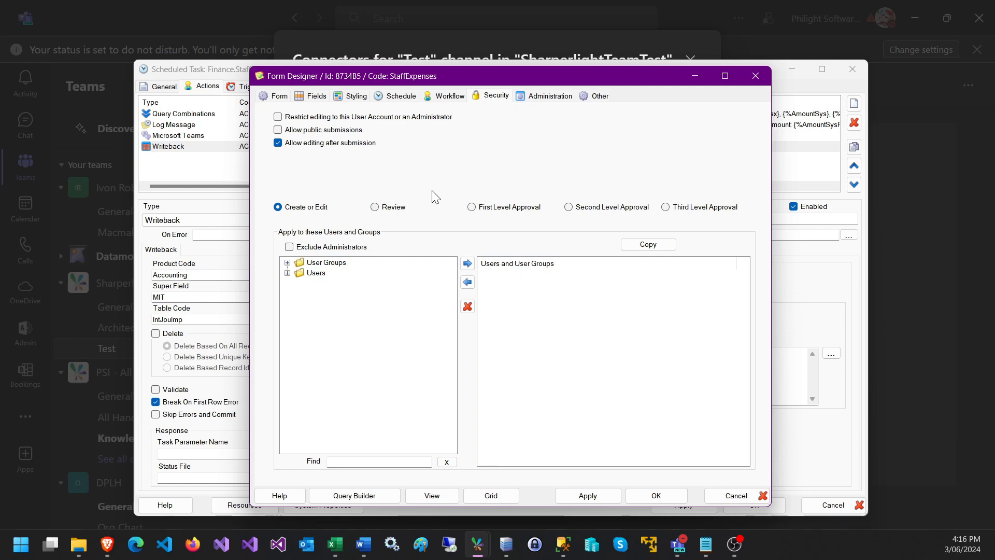
pyautogui.click(354, 98)
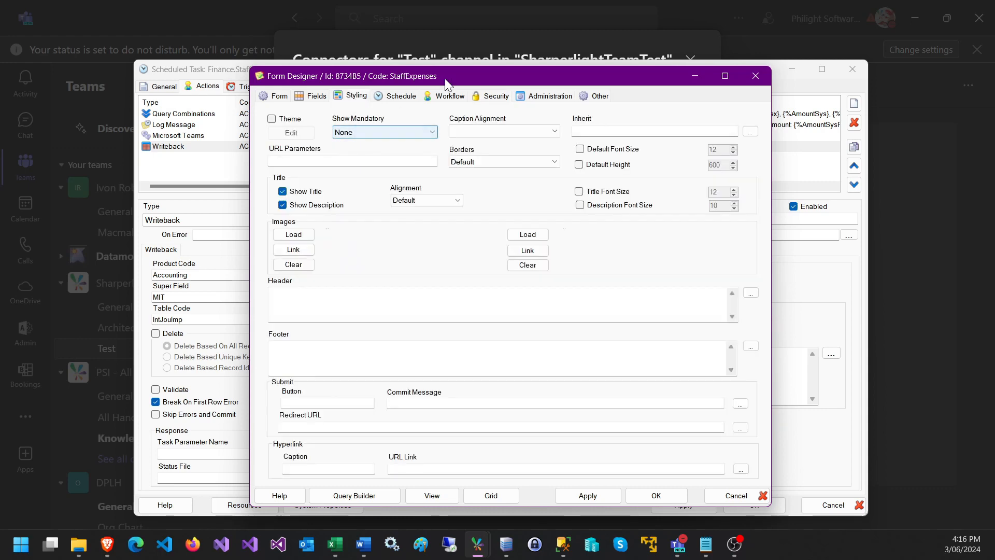